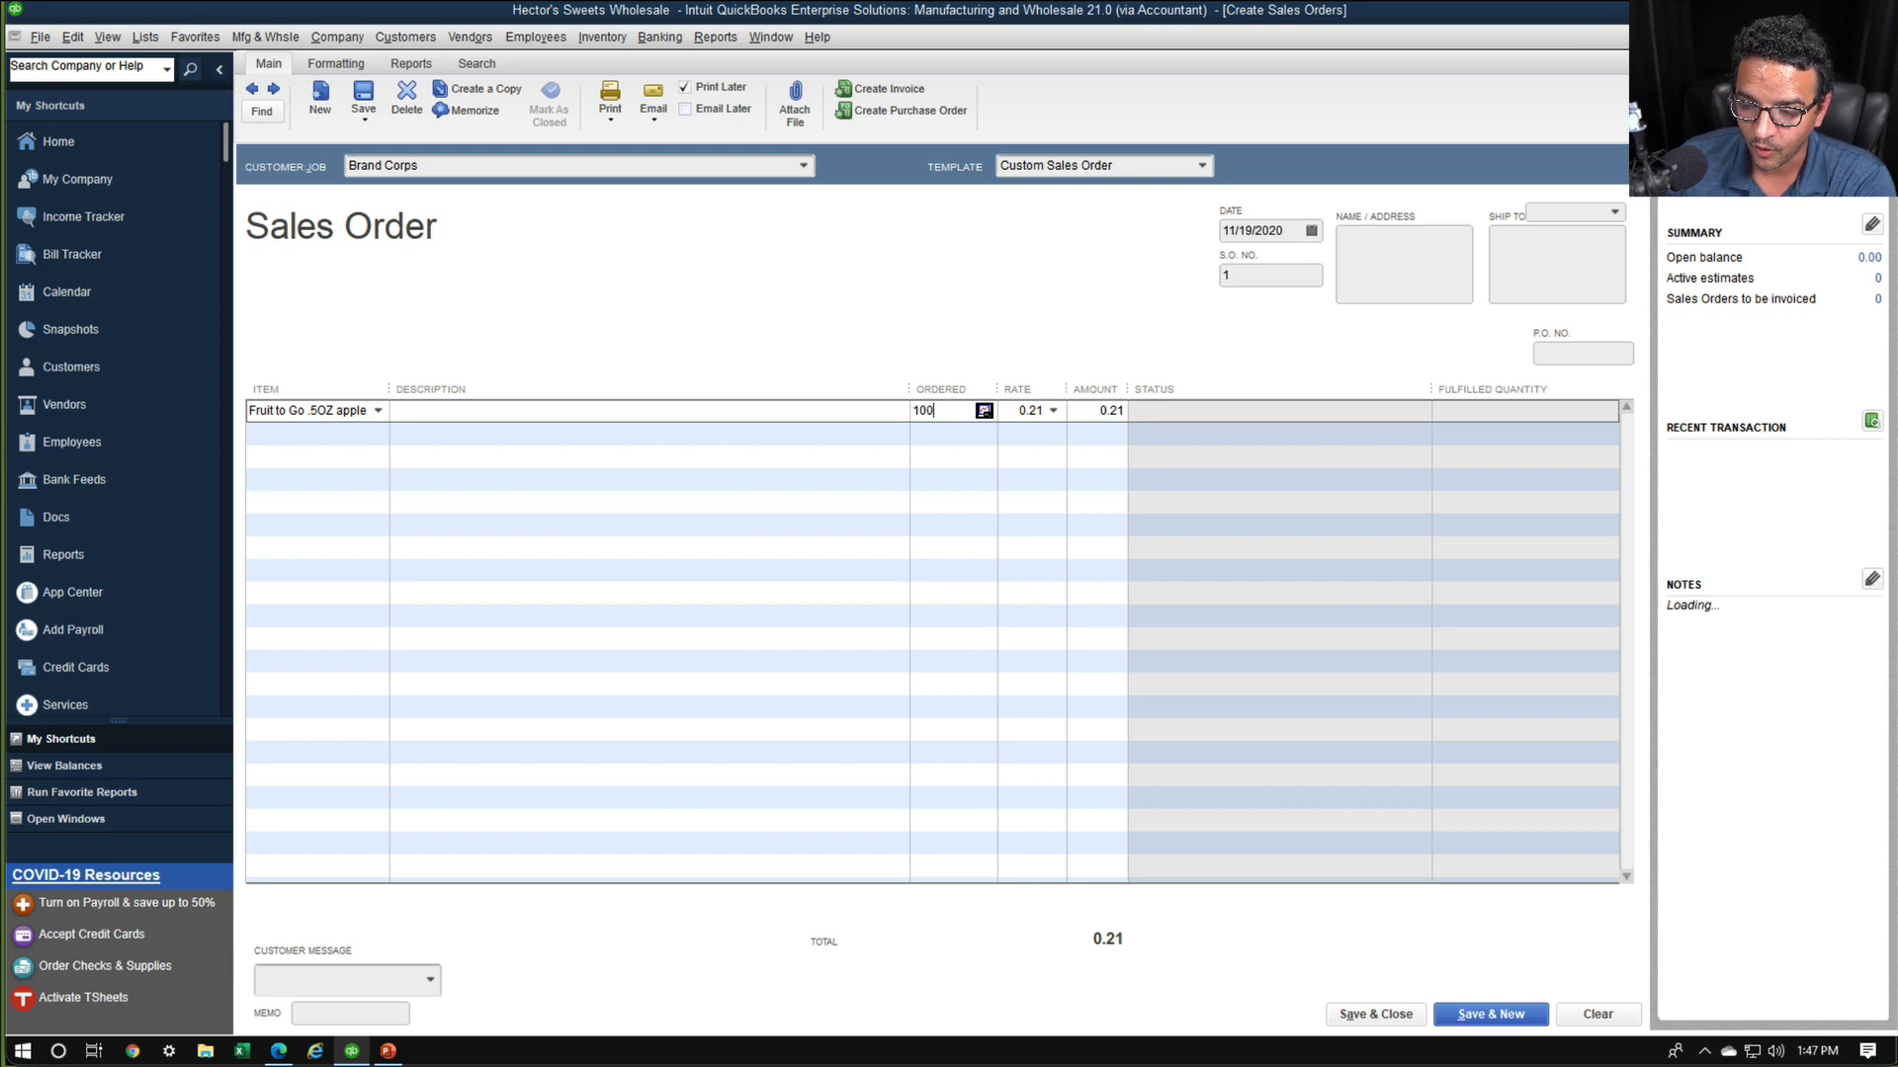
Complete the Brand Corps sales order with 1,000 Fruit to Go .5OZ apple and 50 Goldfish Cheddar 1OZ, saving it and starting a new order
left_click(380, 425)
left_click(377, 433)
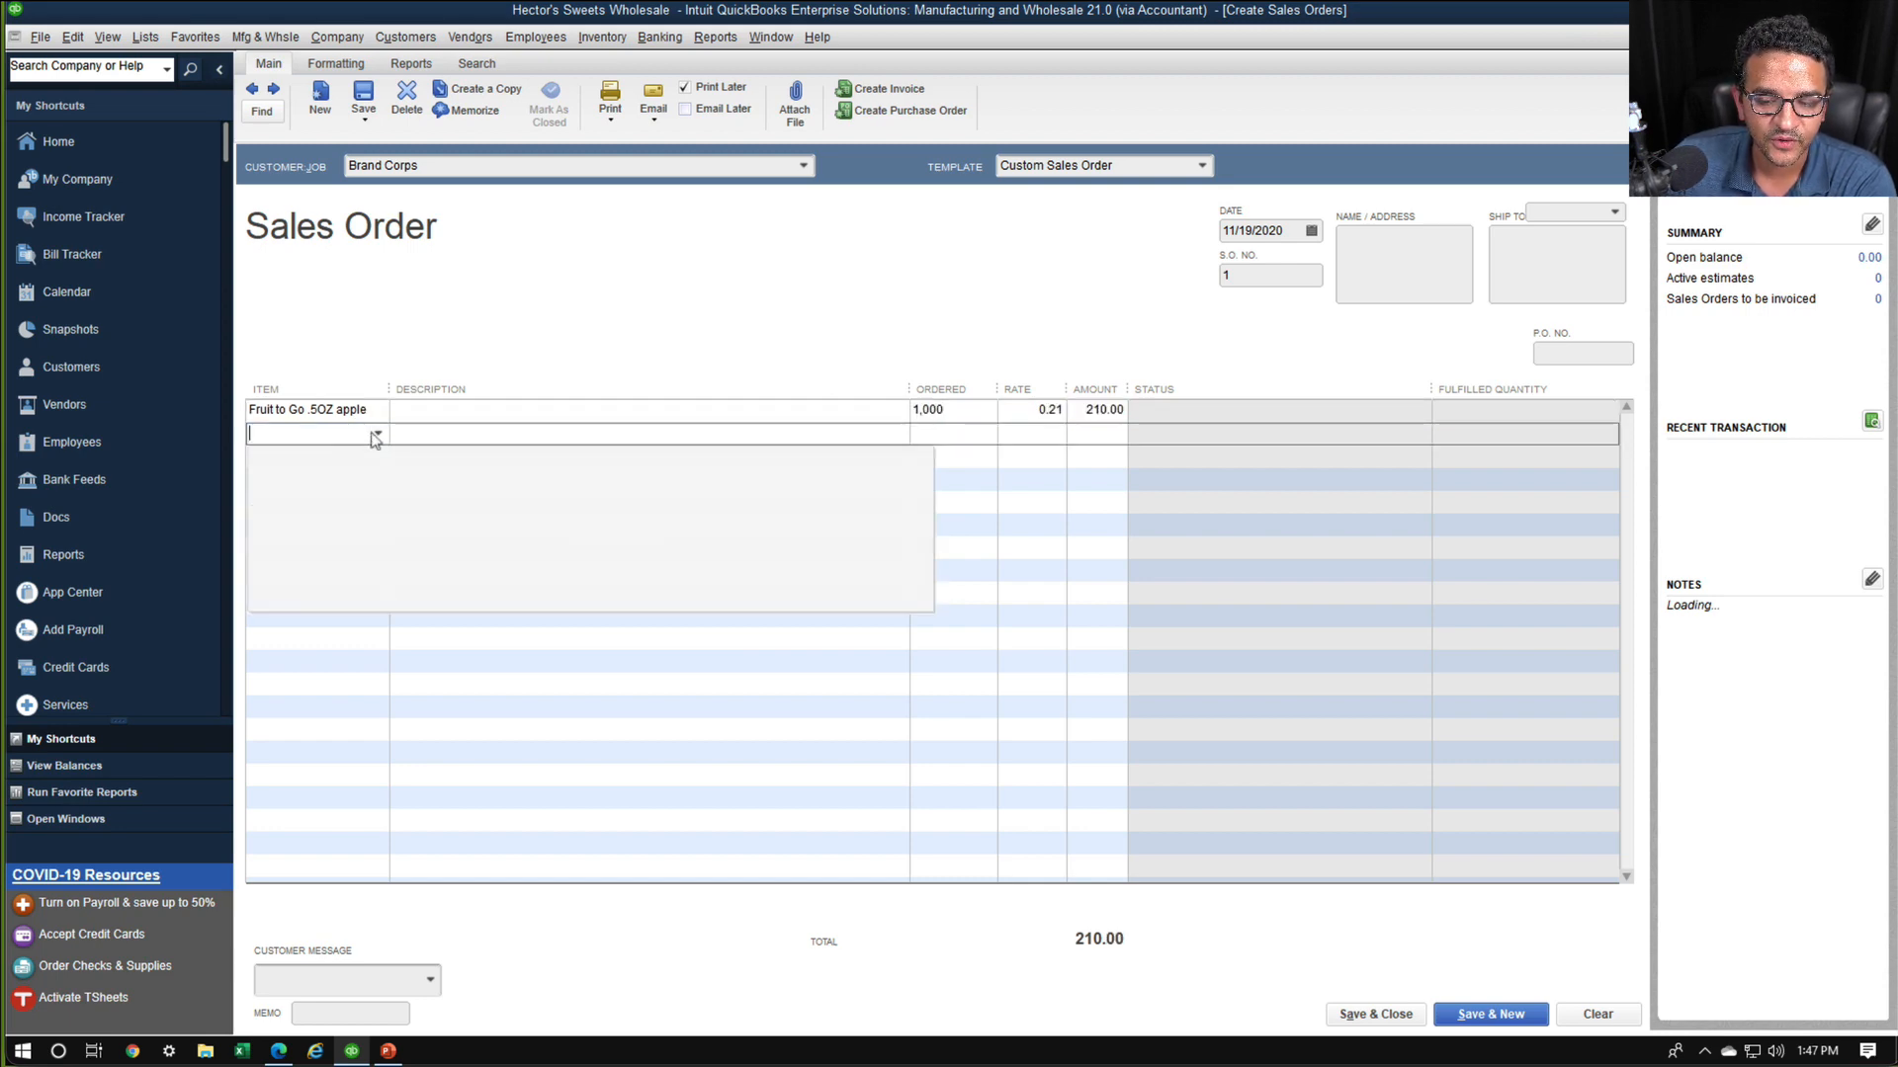
left_click(341, 554)
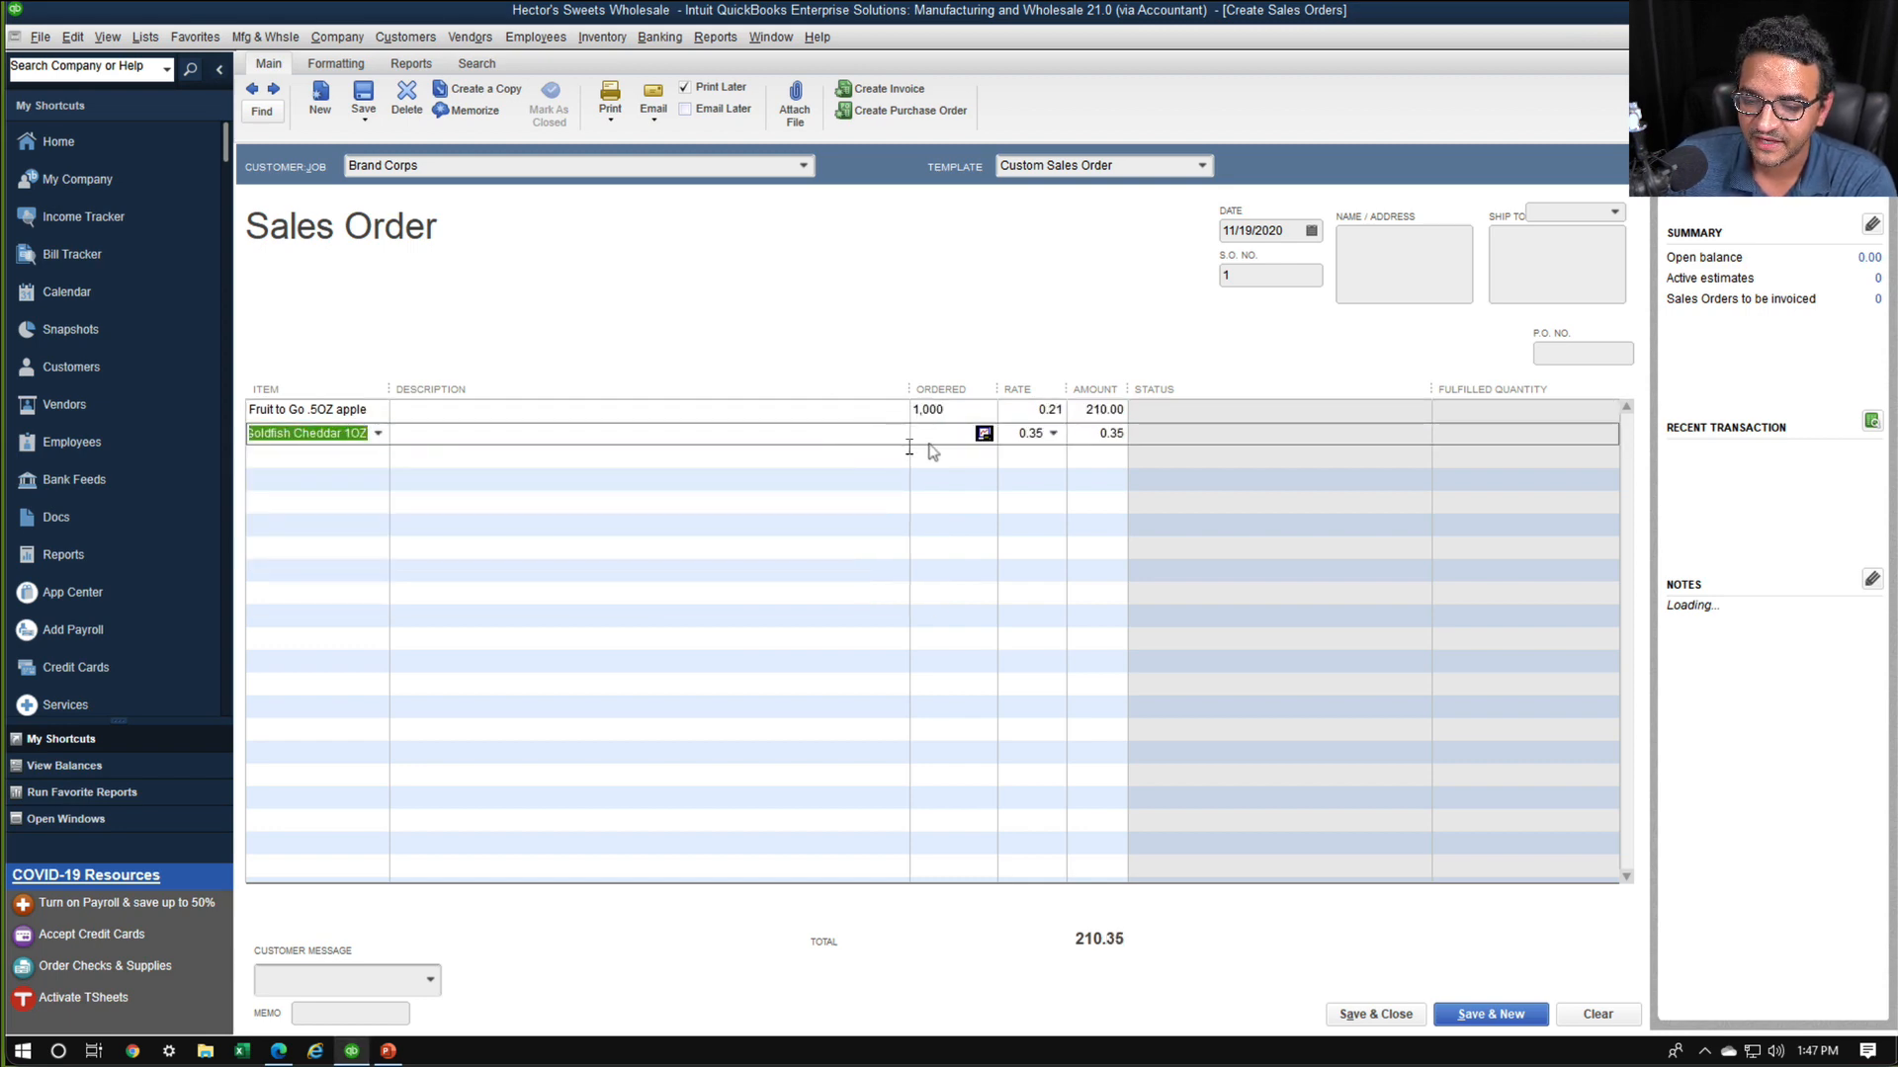
left_click(946, 437)
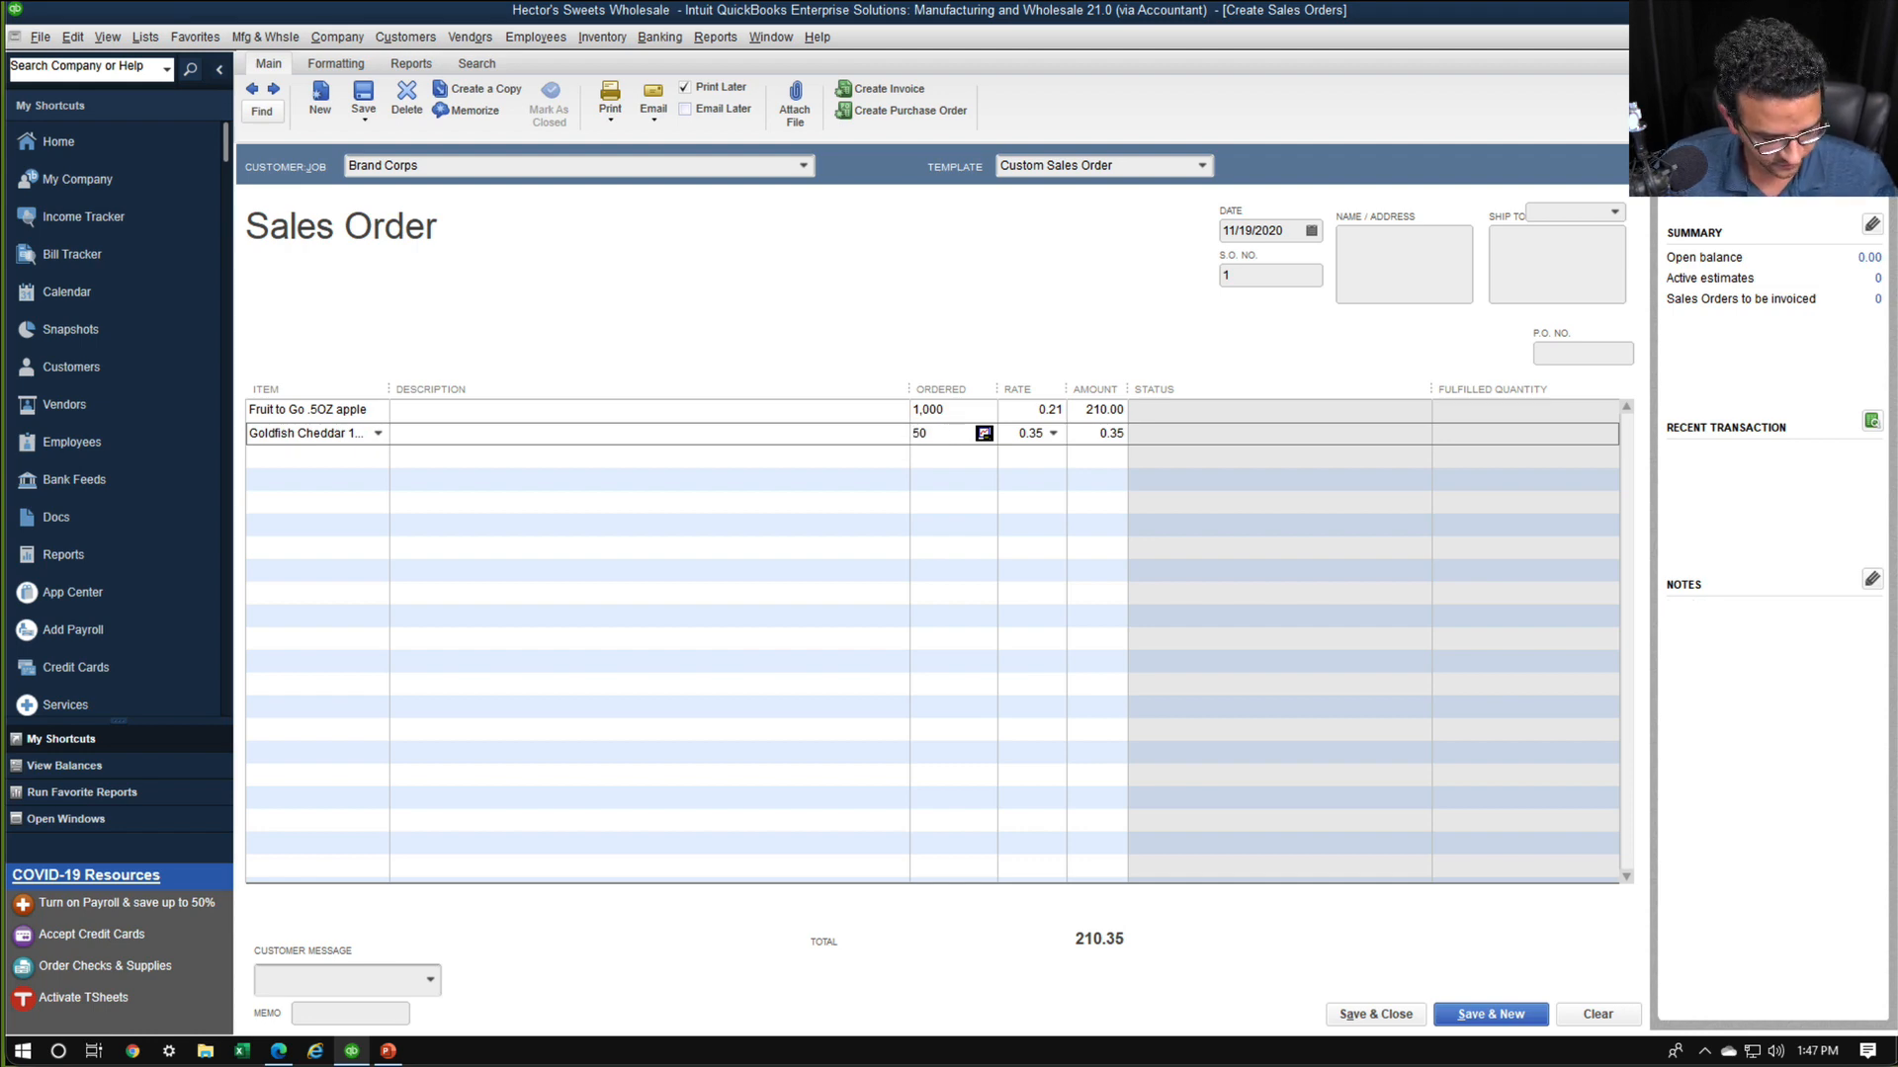
key("Tab")
left_click(909, 458)
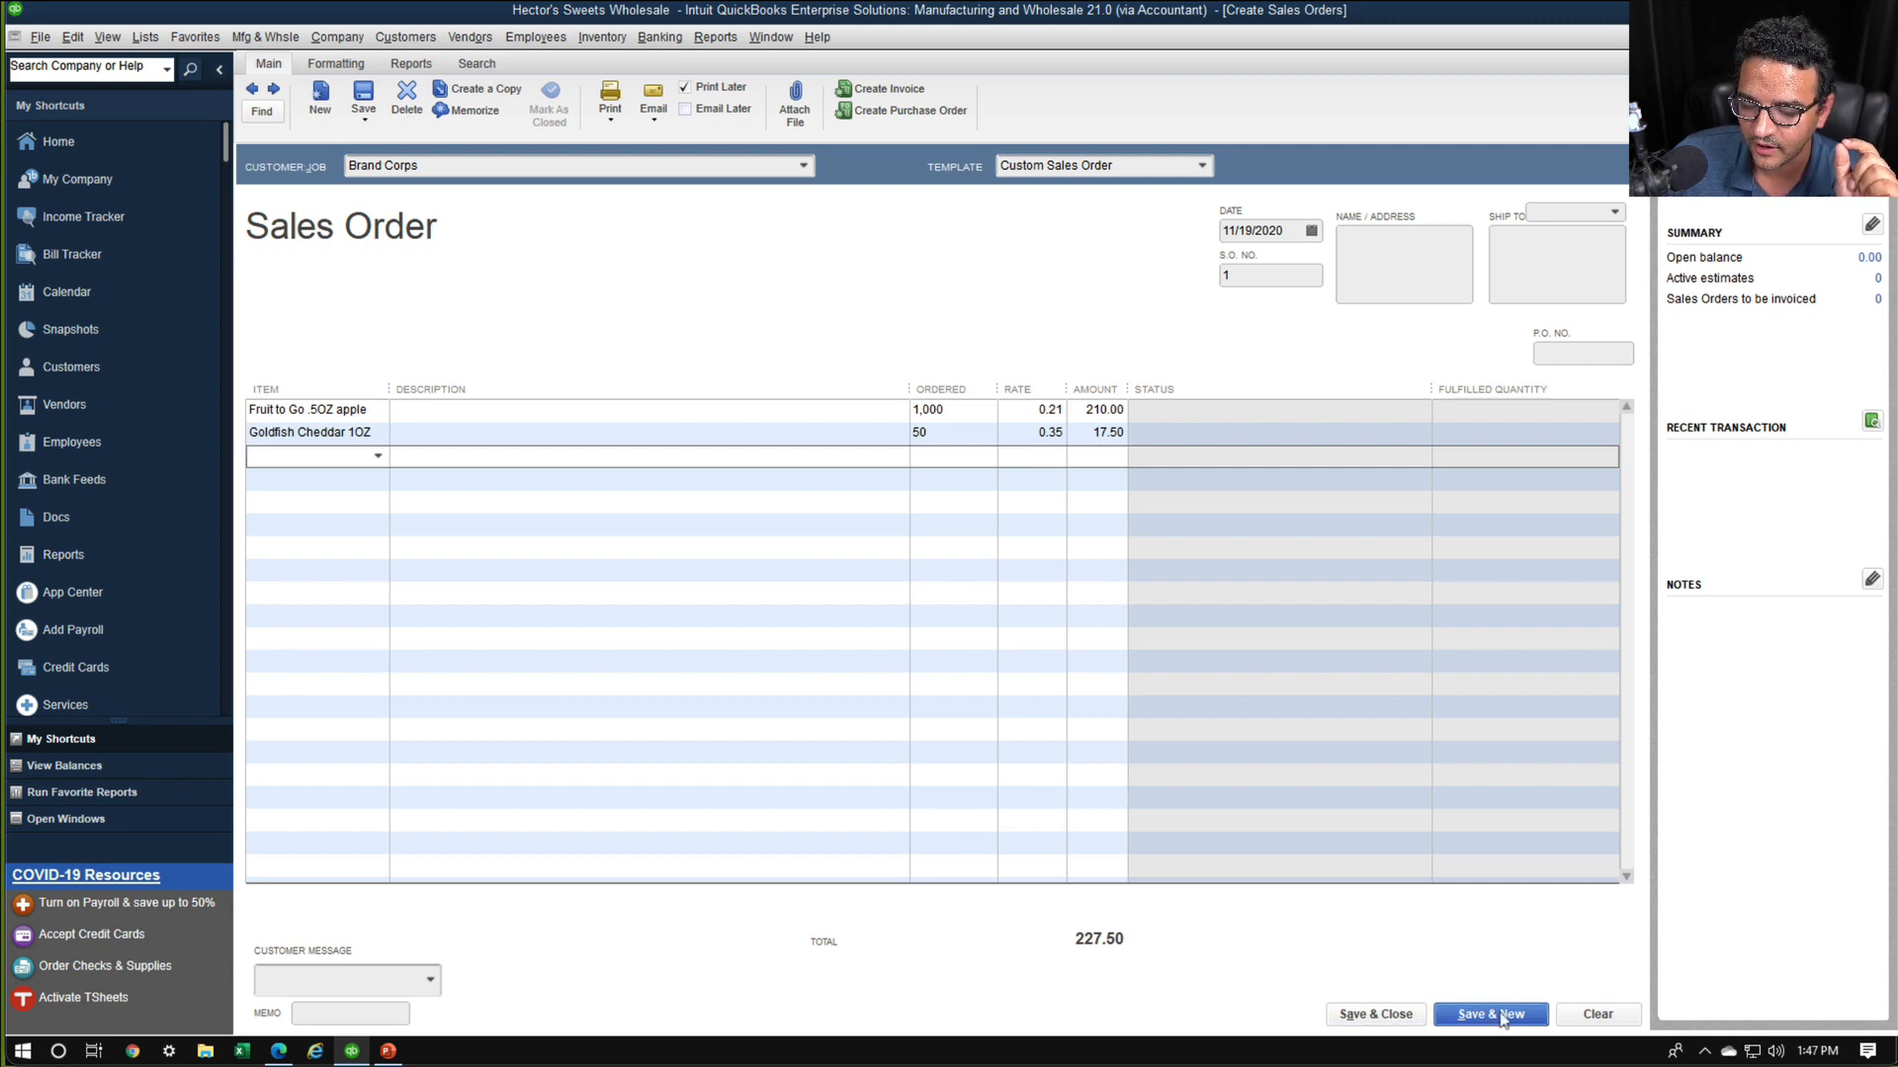
left_click(1494, 1015)
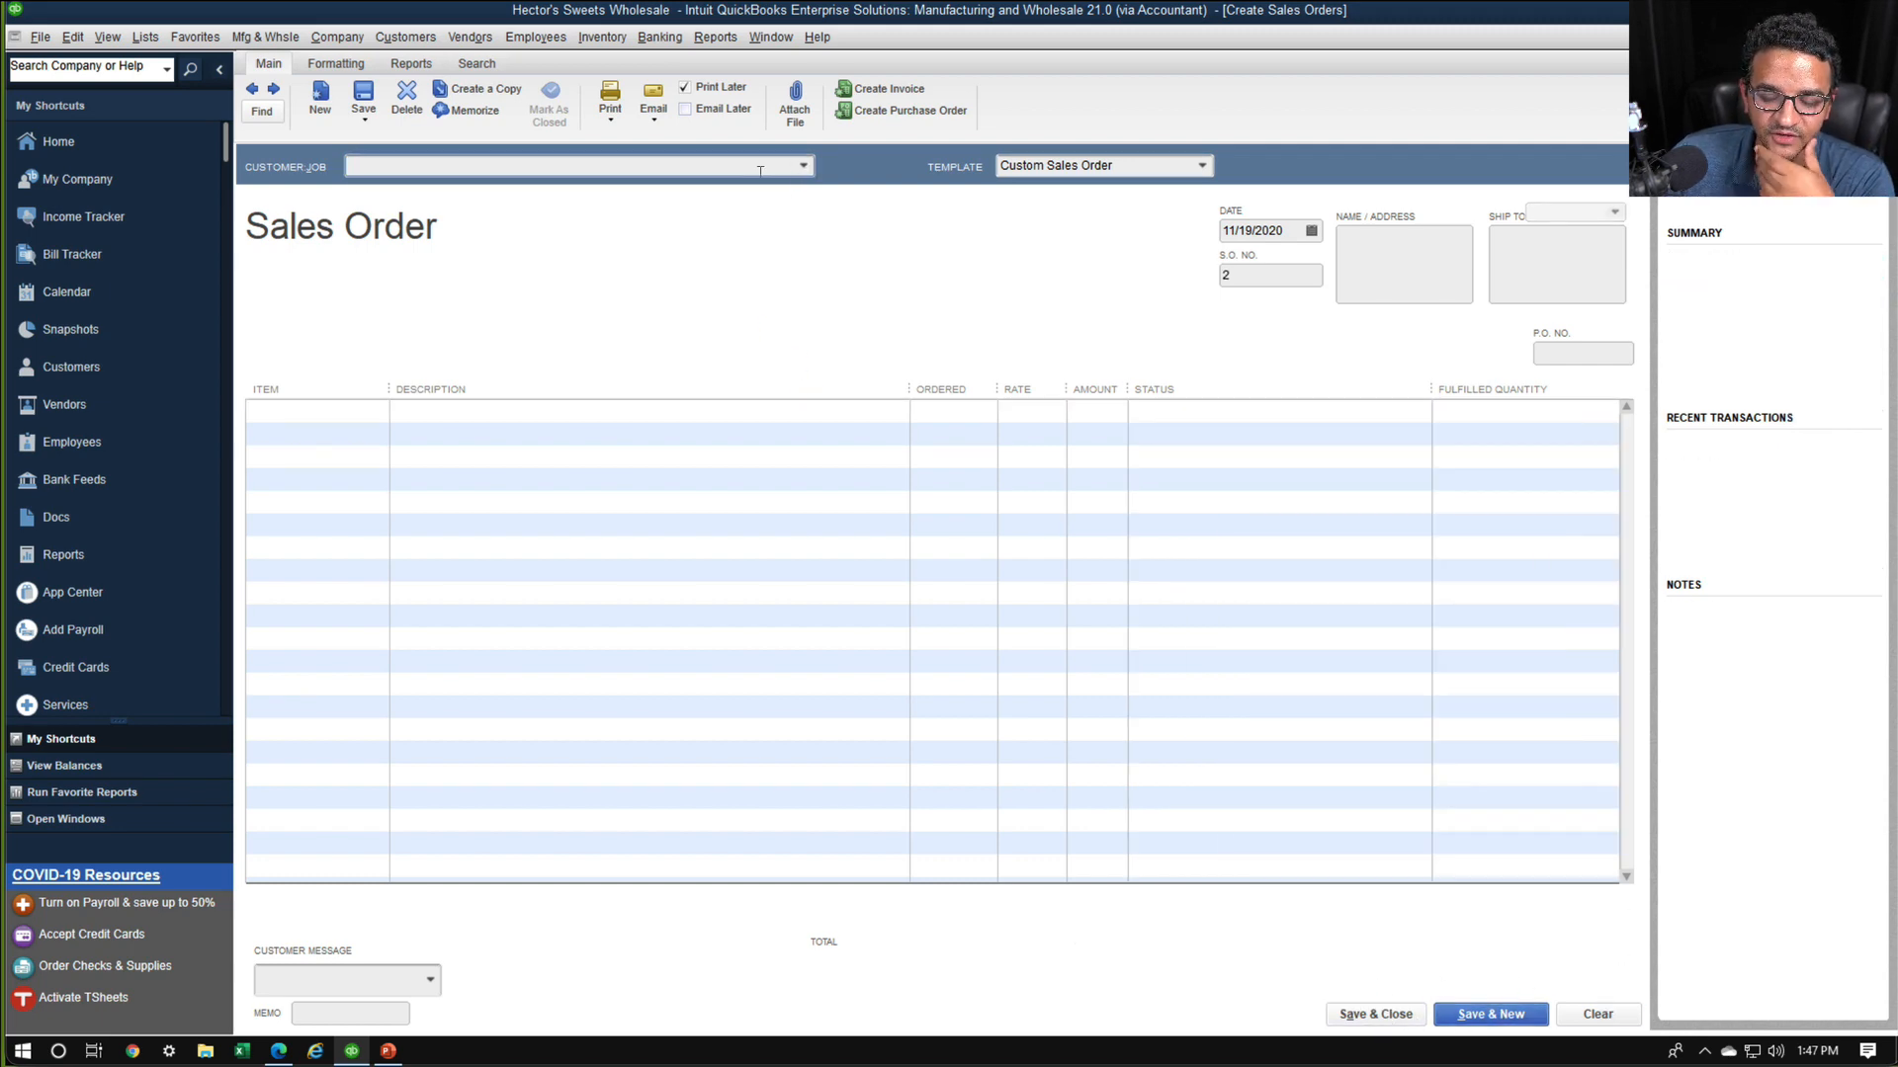
Enter XXY Corporation as the new sales order's customer and quick-add it to the customer list
type("XX")
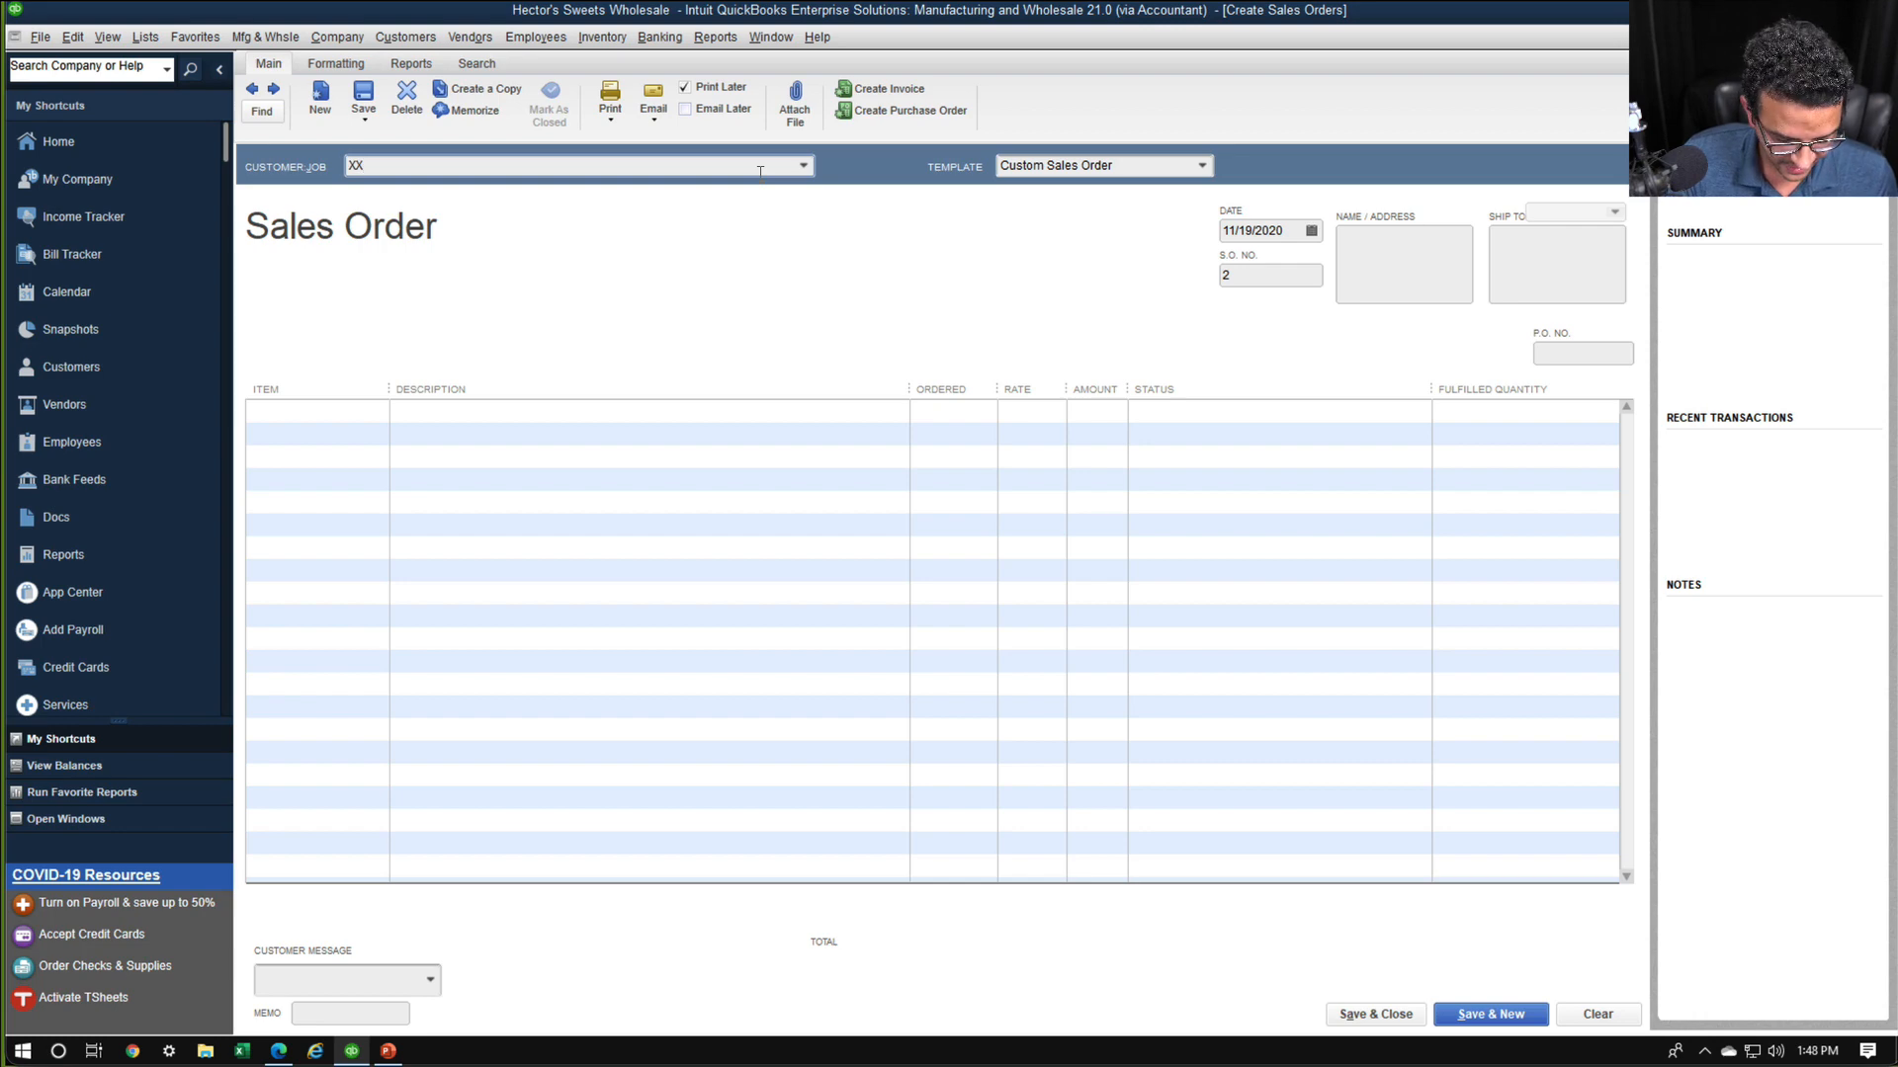
type("Y Corpor")
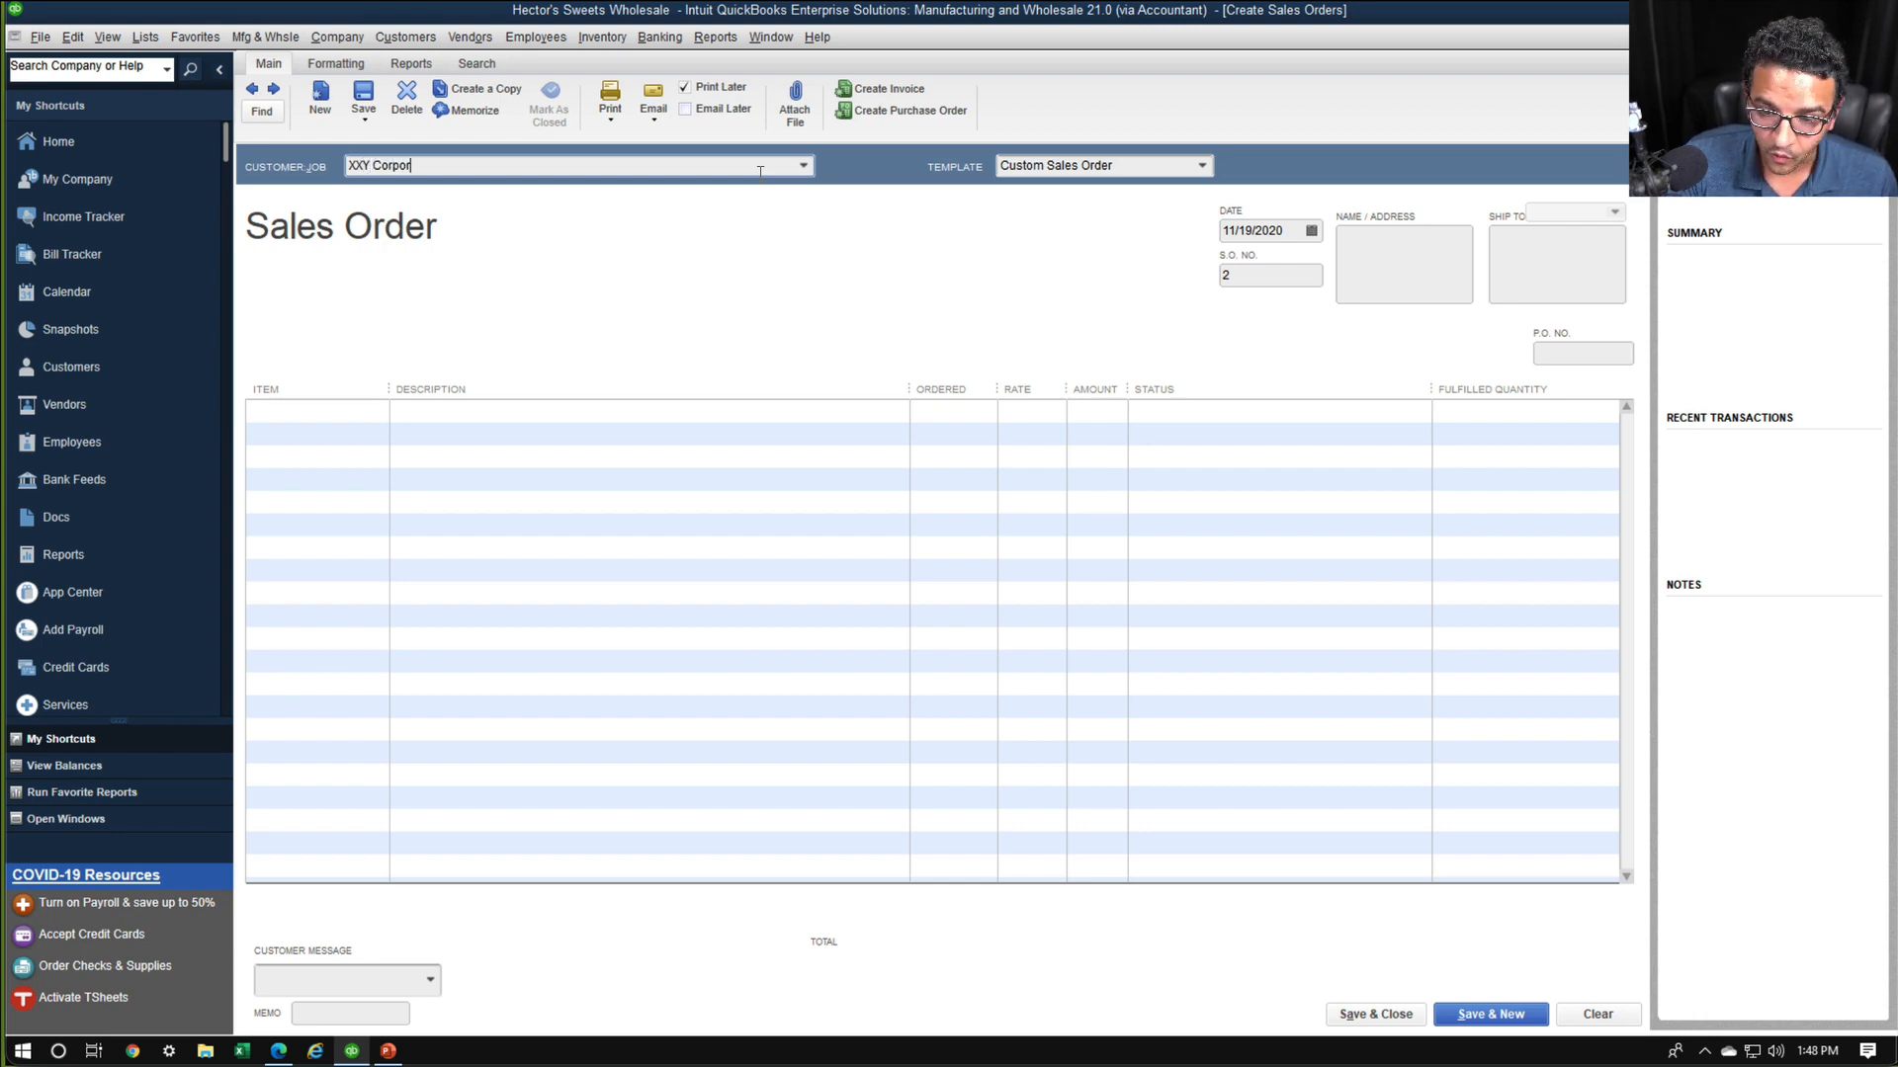
type("ation")
key("Tab")
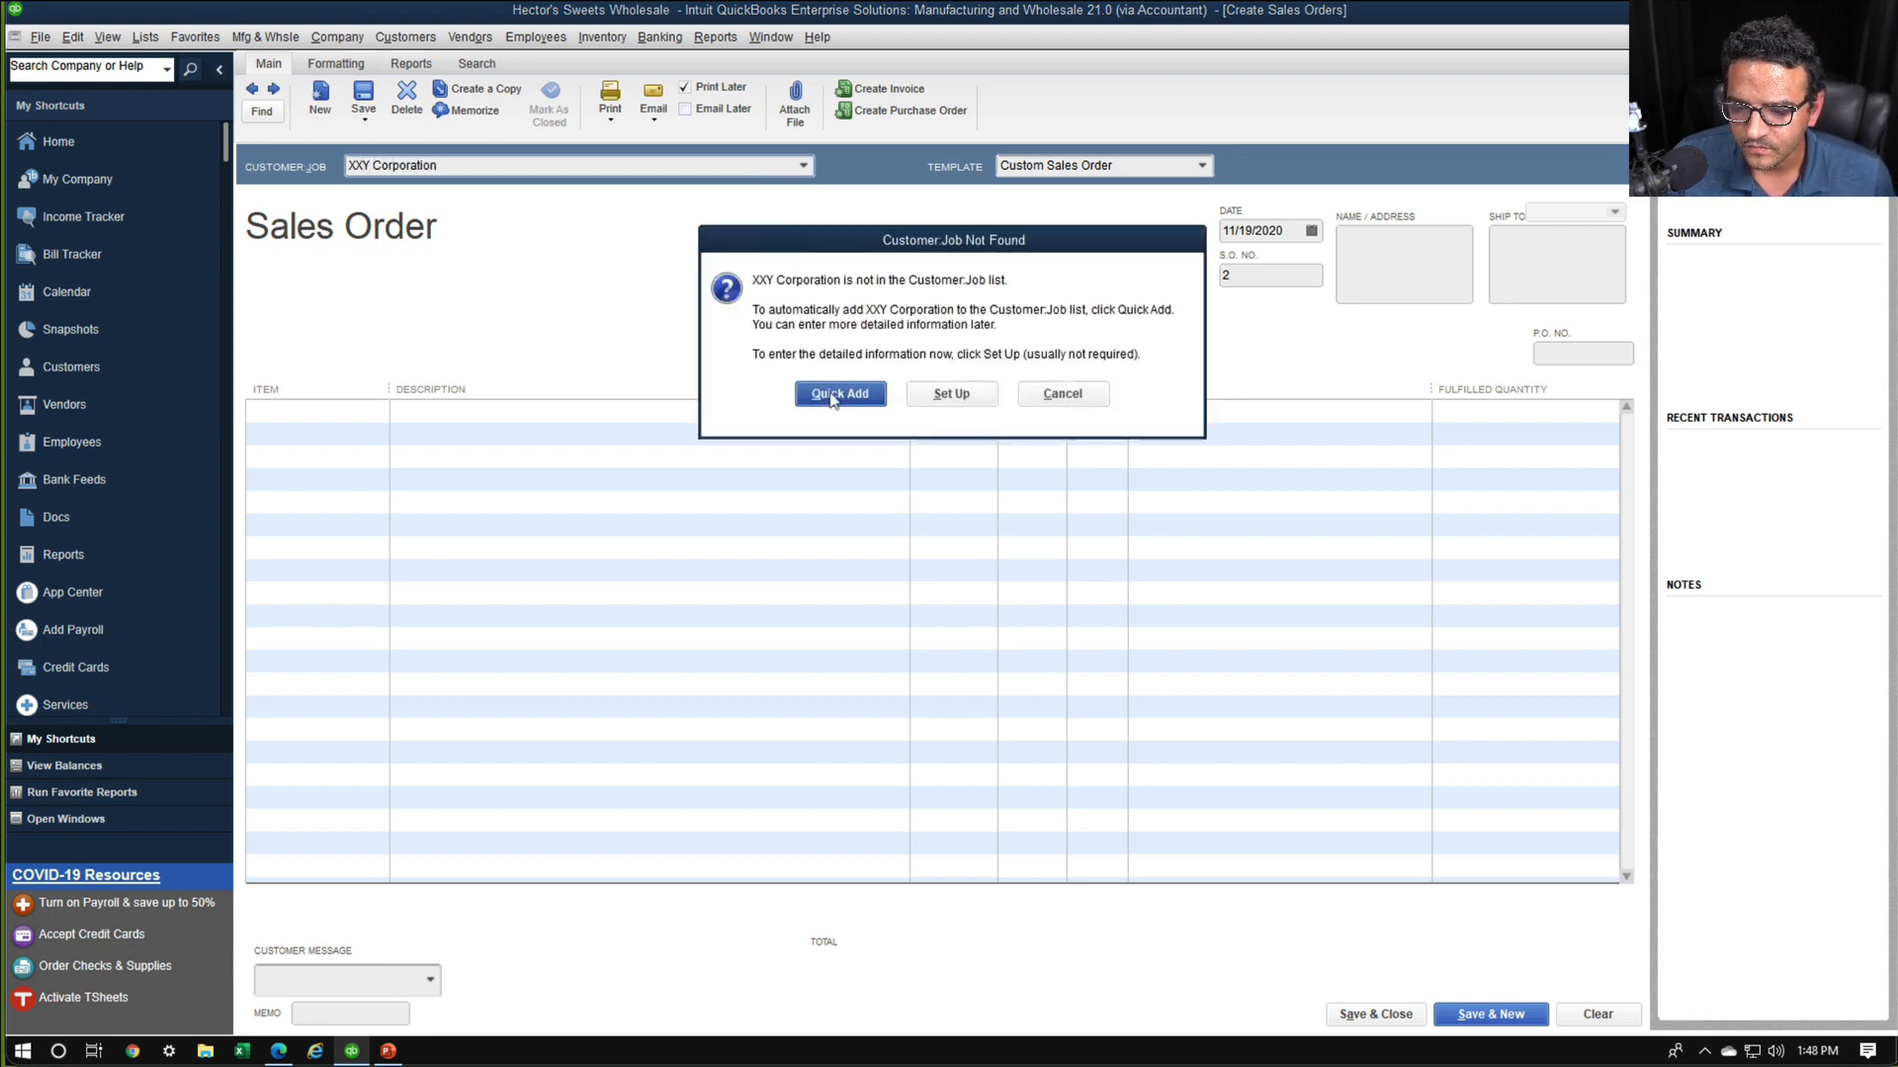
left_click(836, 400)
Add Welch's Mixed Fuit 0.8OZ and Ritz Crackers .95OZ as the order's first two items, dismissing any stock notices
left_click(340, 409)
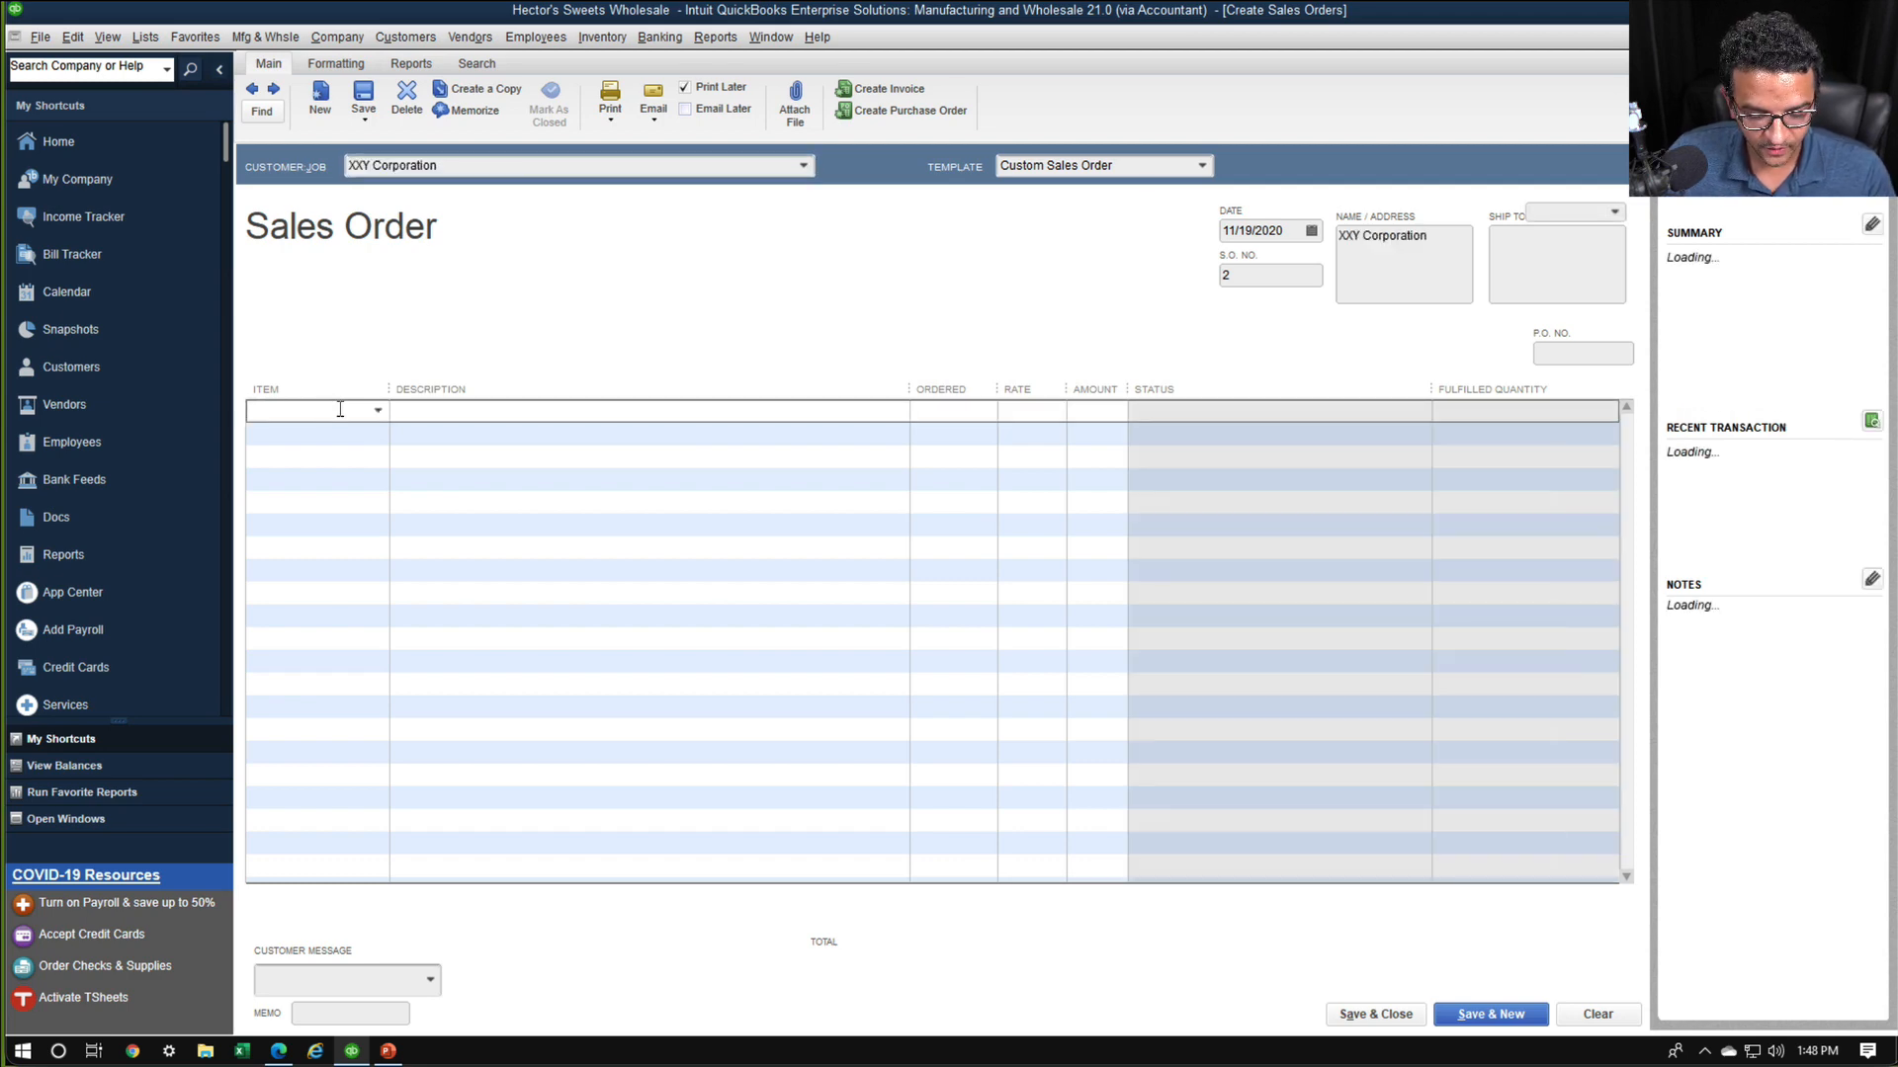
left_click(377, 412)
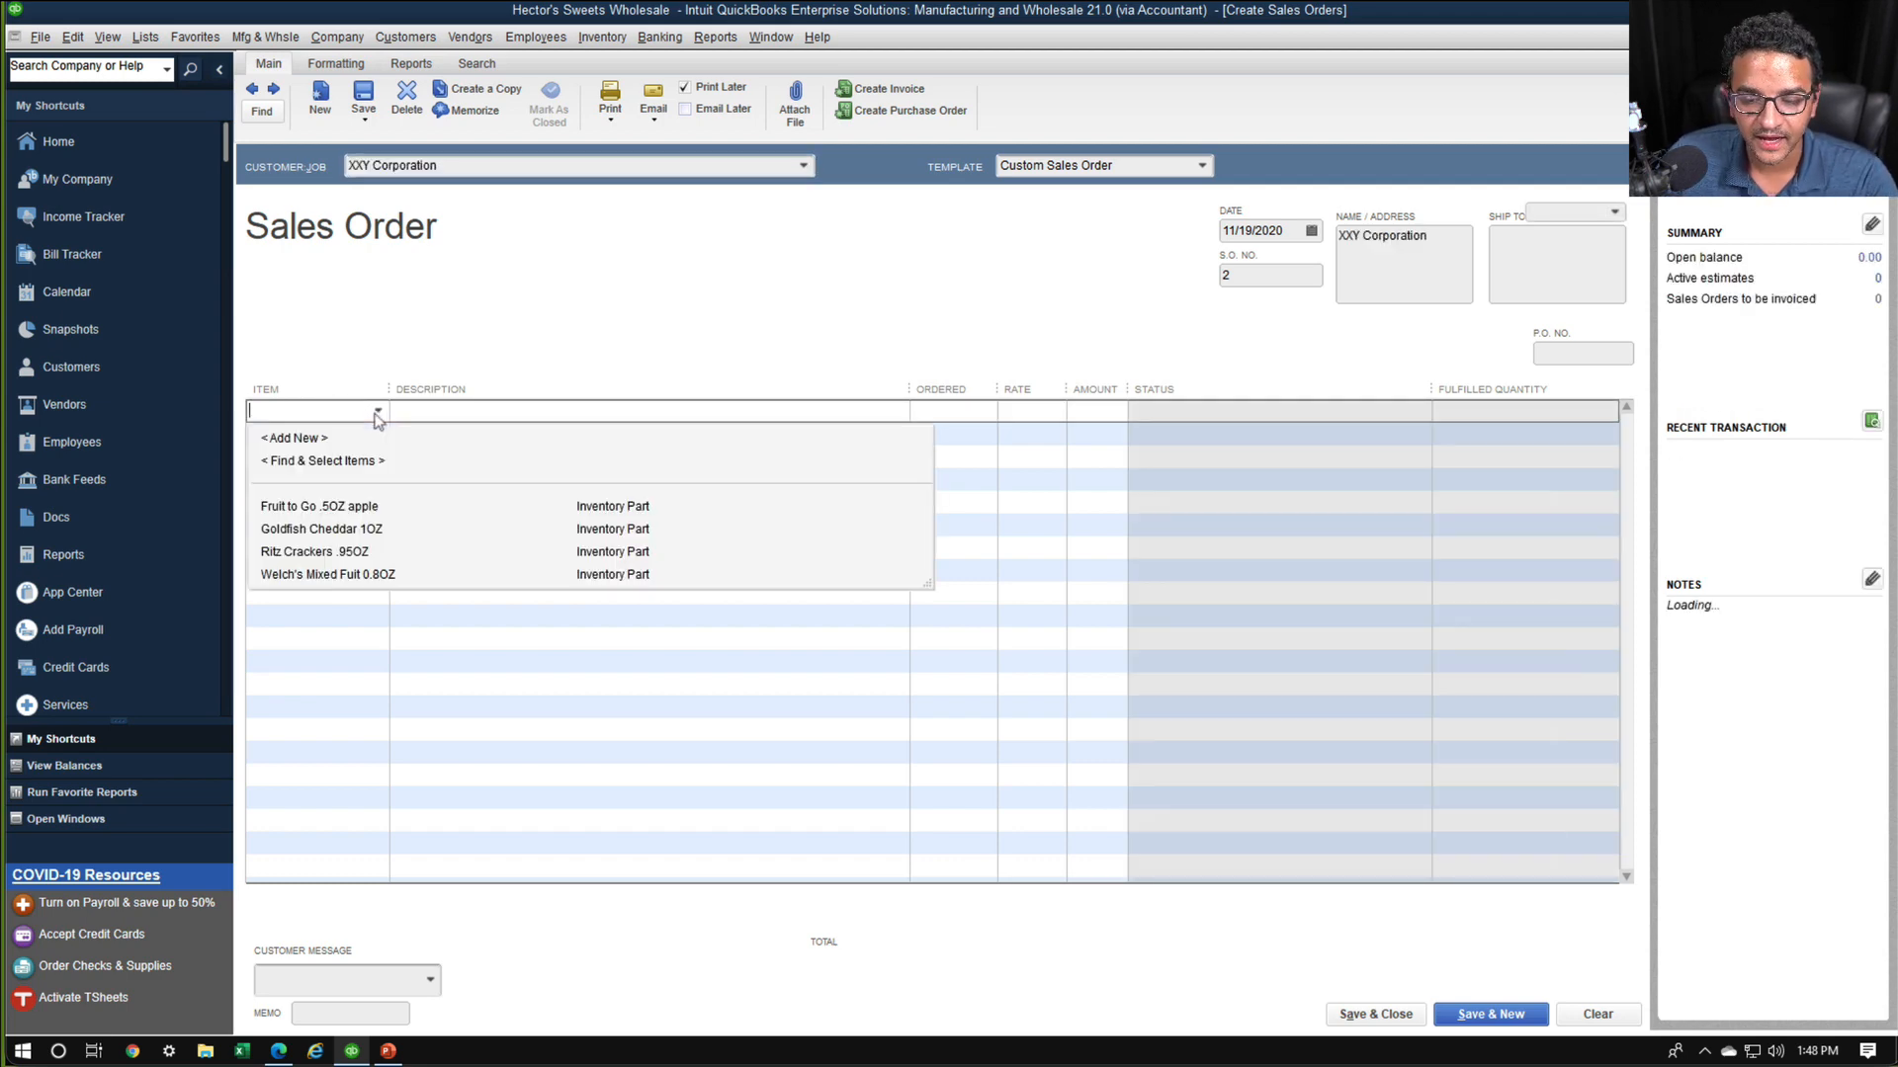
left_click(328, 574)
left_click(382, 435)
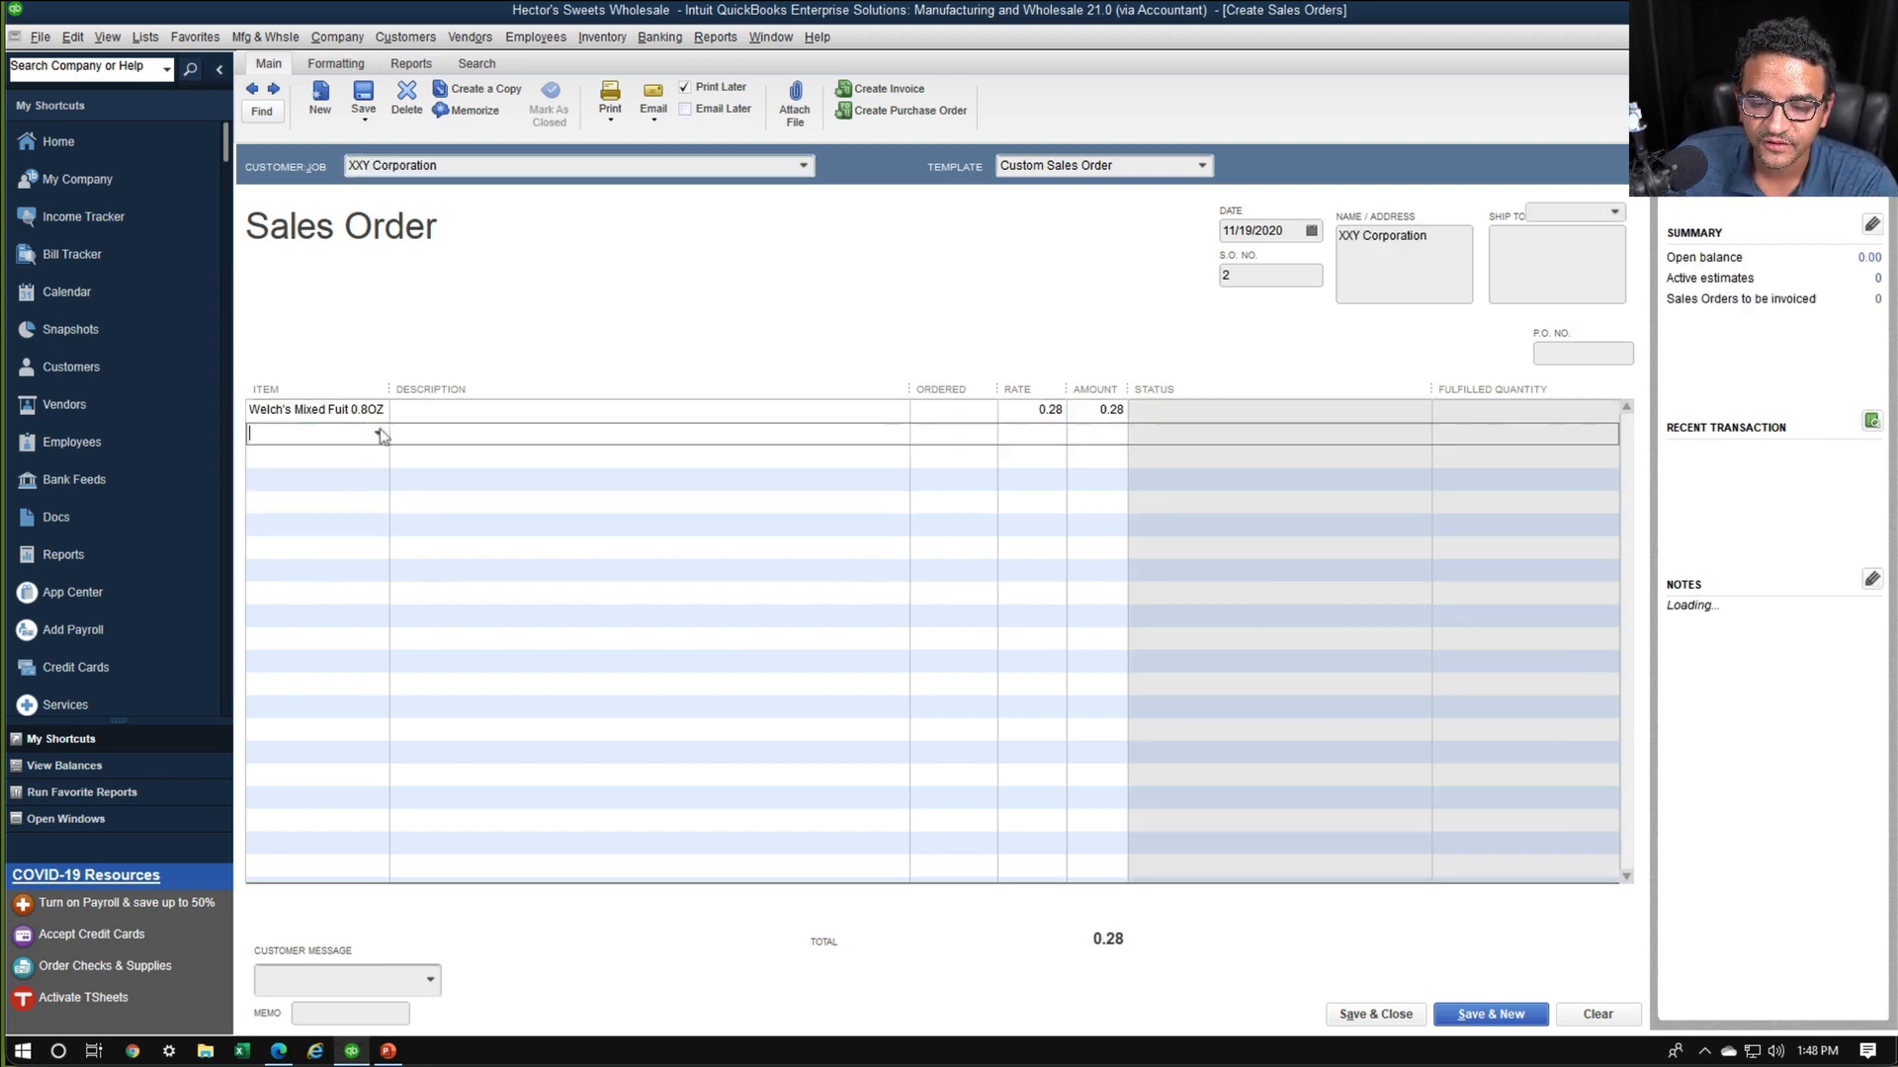
left_click(382, 435)
left_click(336, 577)
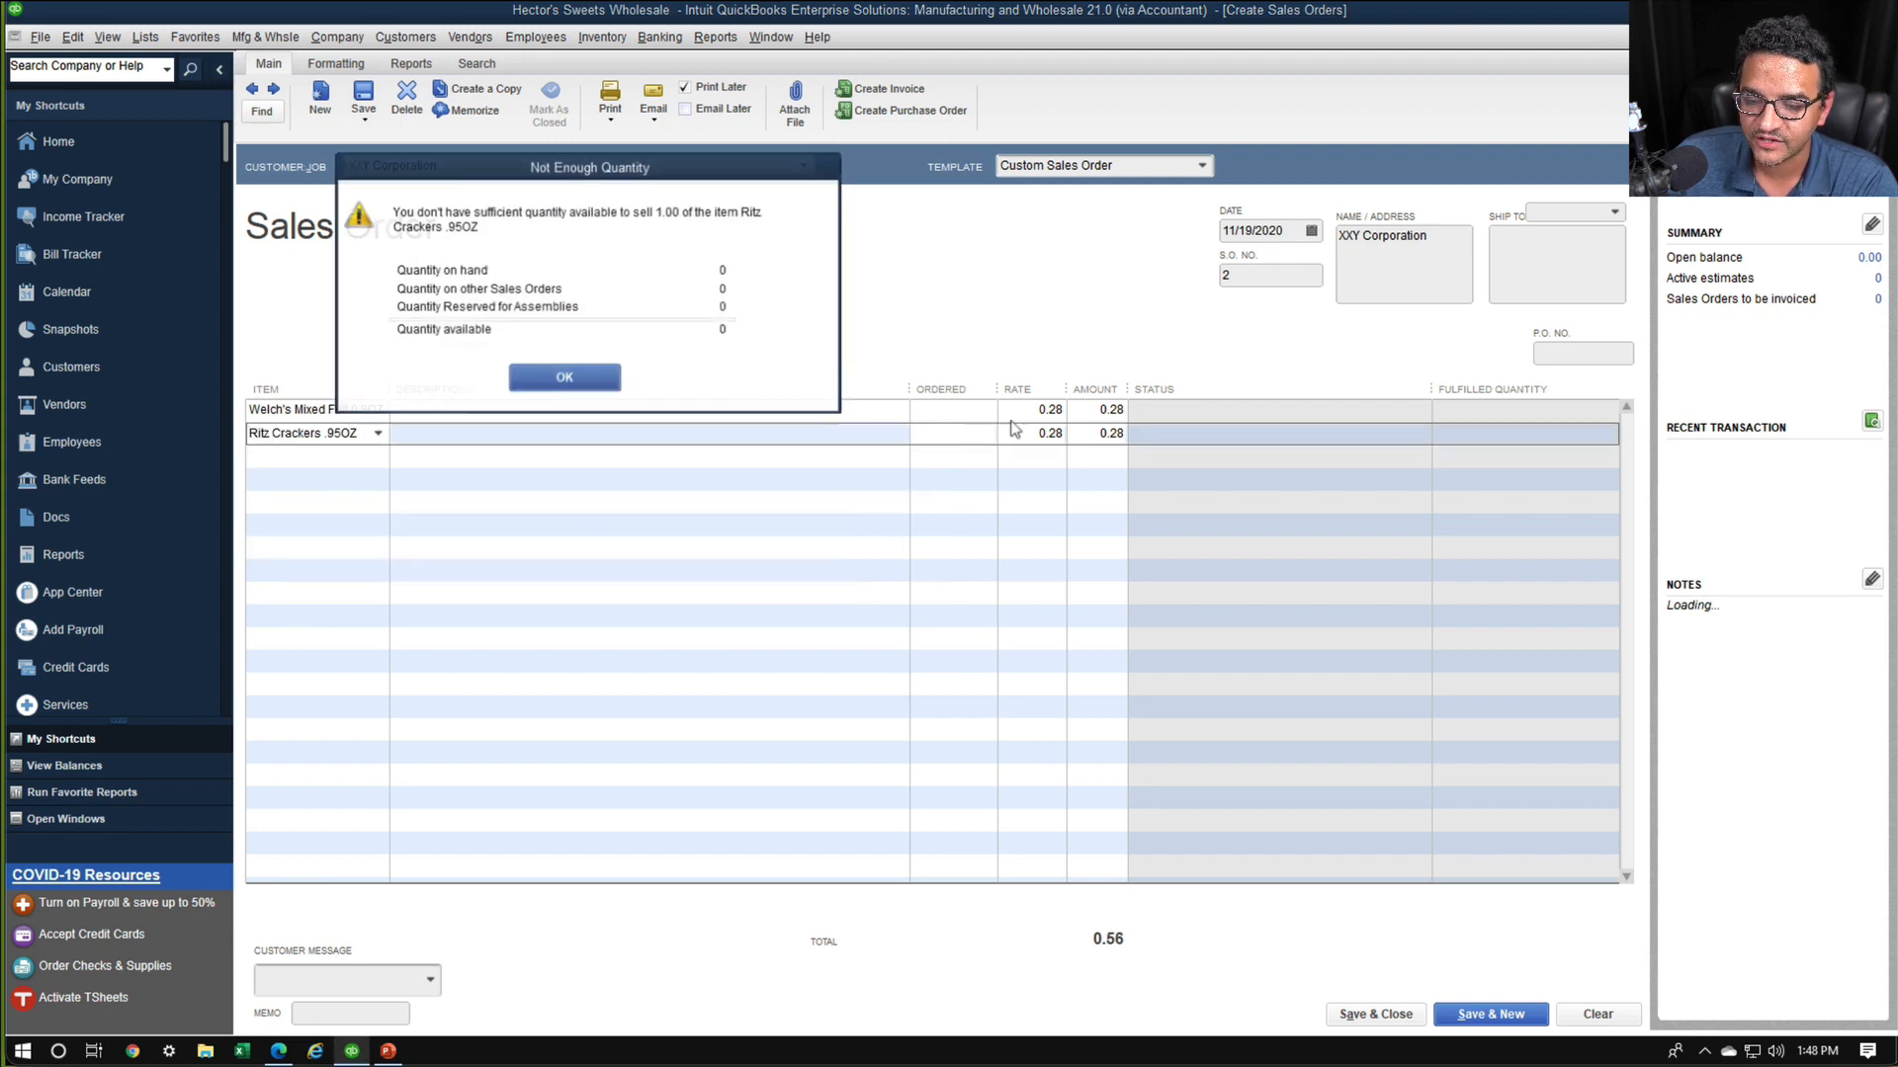
left_click(564, 377)
left_click(1061, 481)
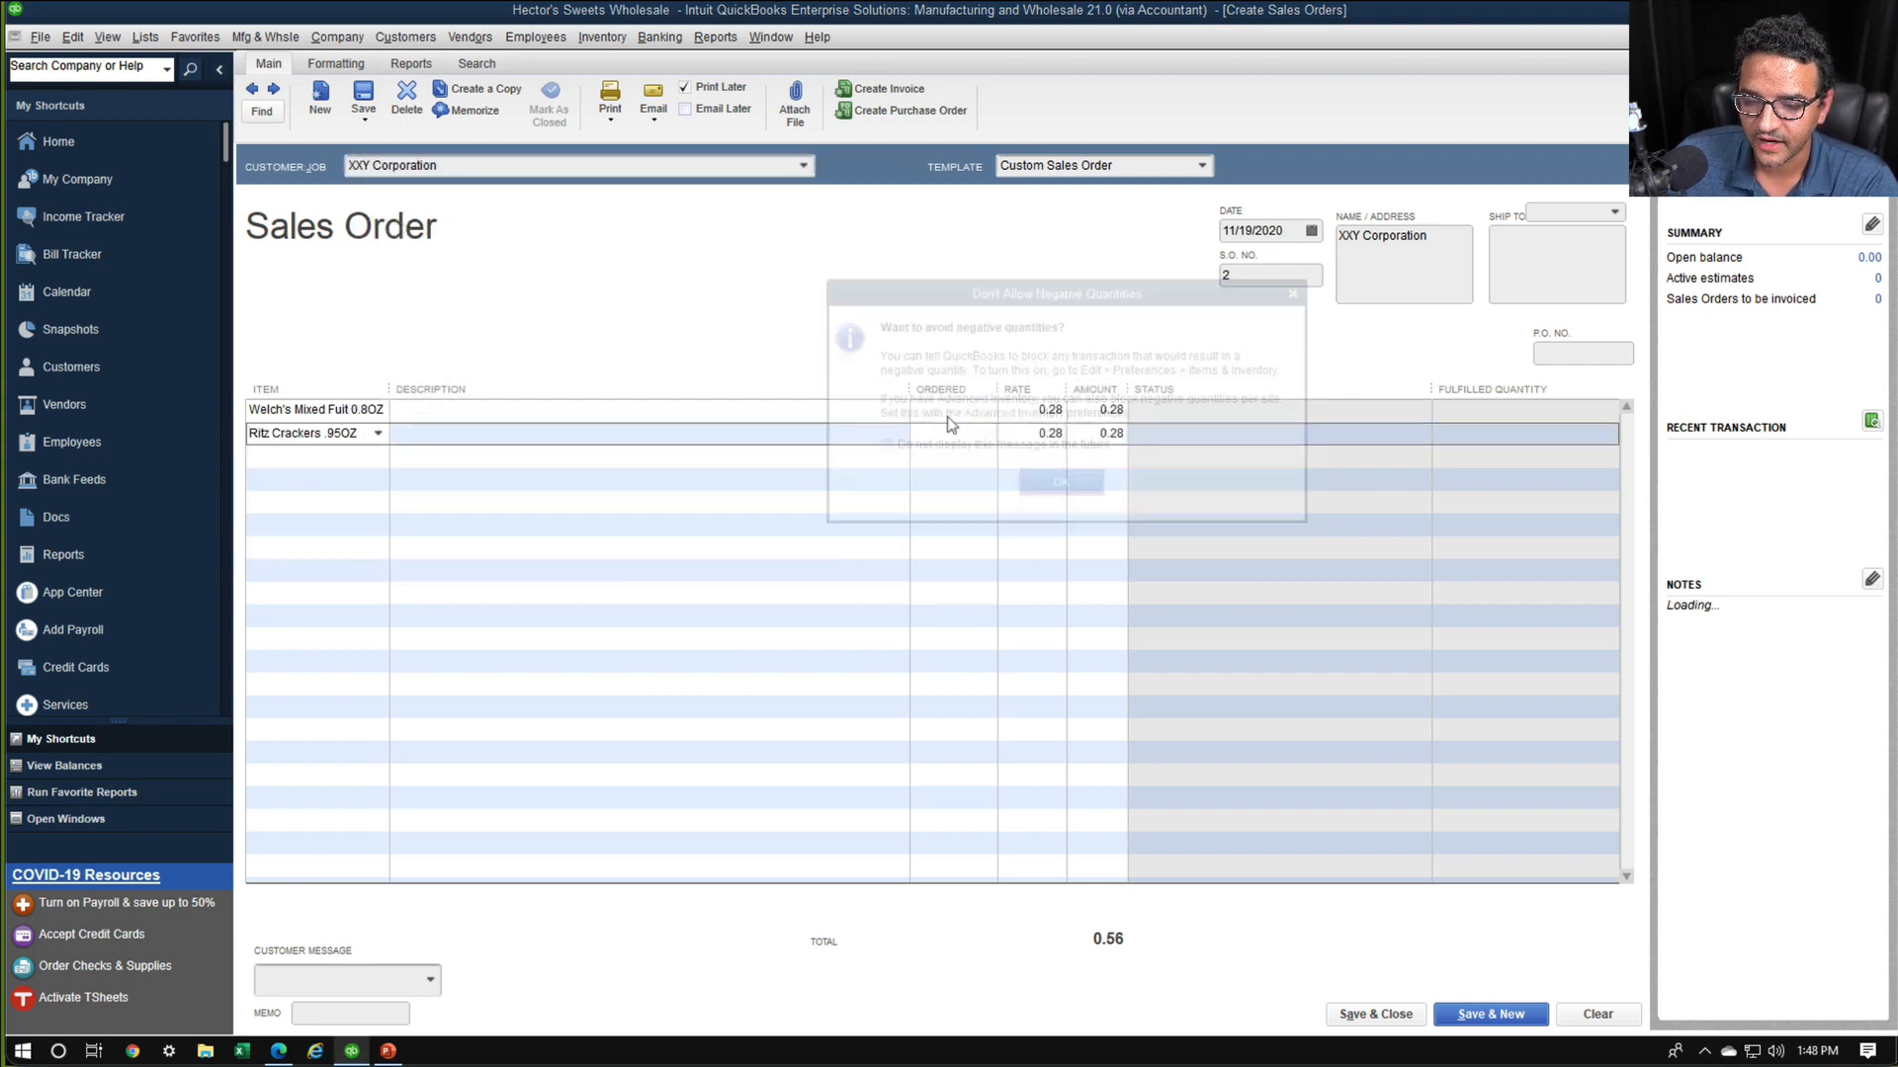
left_click(1050, 436)
Set the ordered quantity of both items to 100, then save and close the sales order
left_click(952, 413)
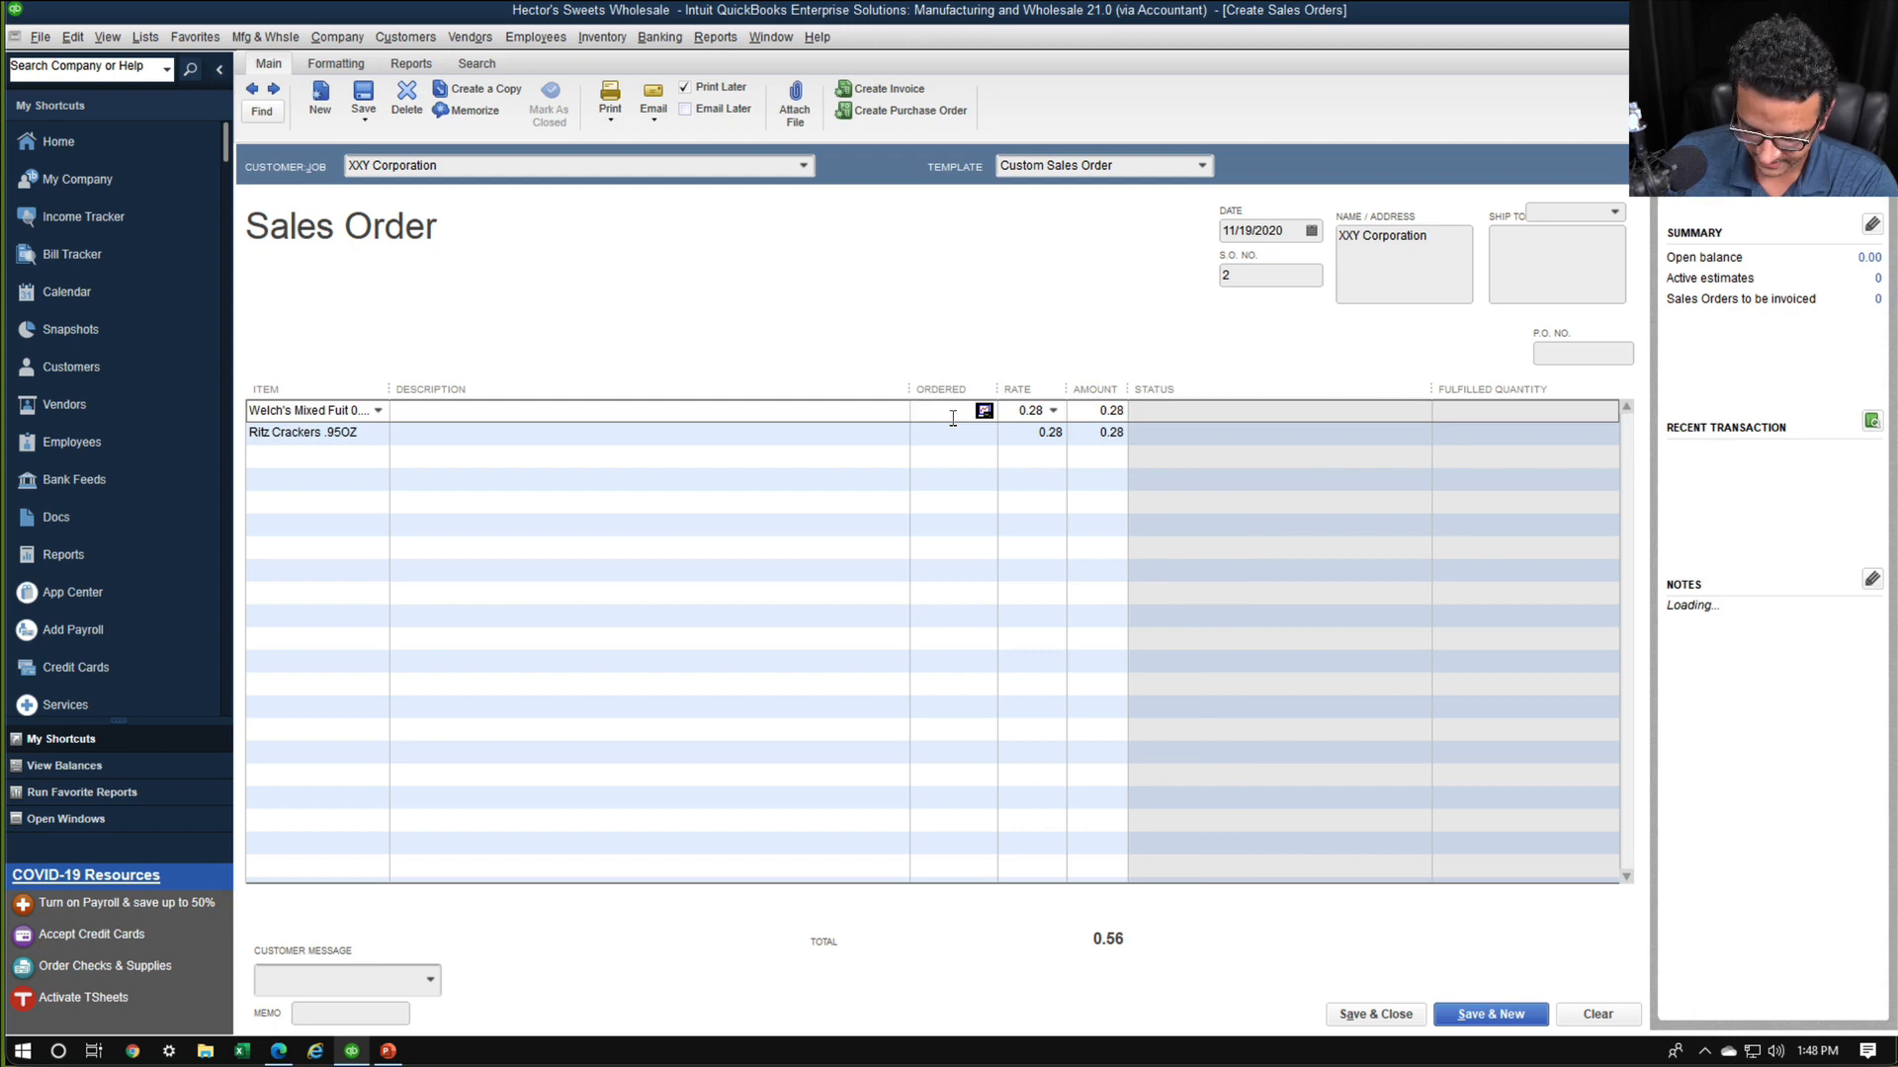
type("100")
left_click(957, 436)
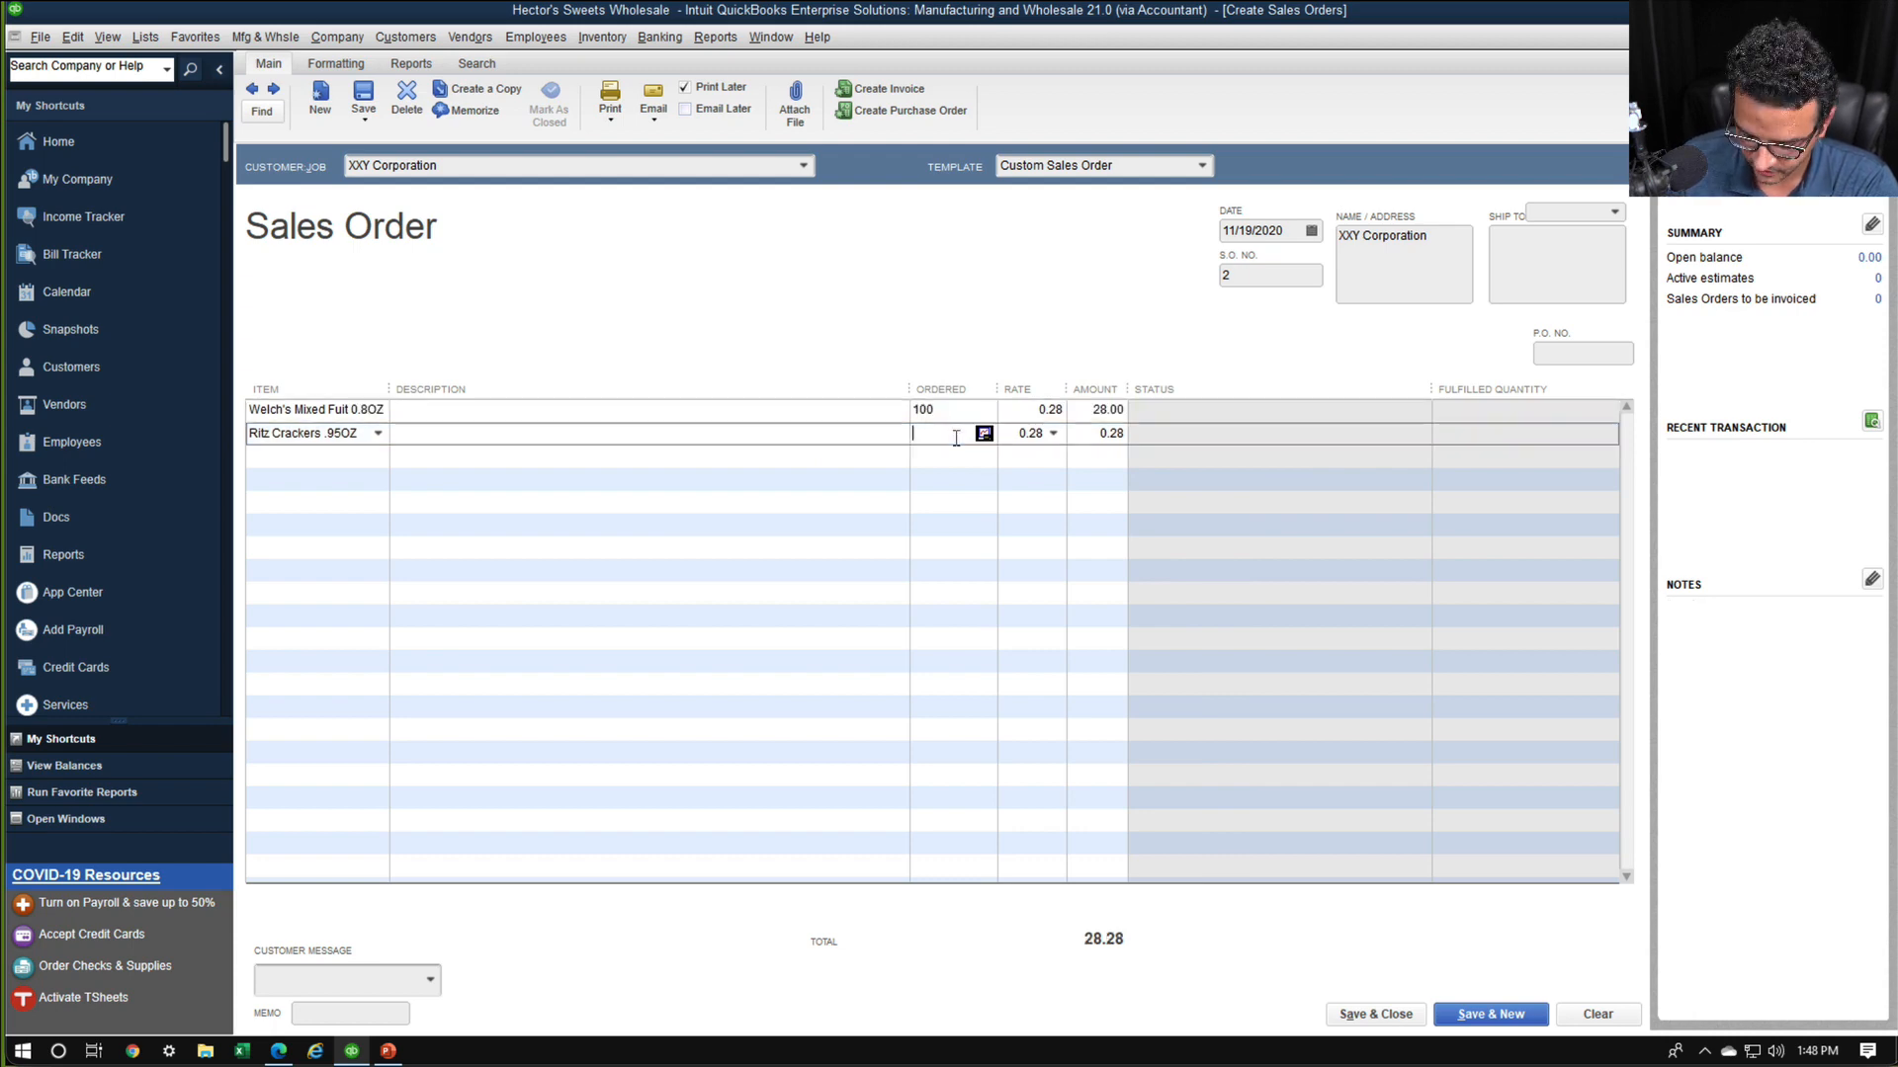
type("100")
left_click(1197, 523)
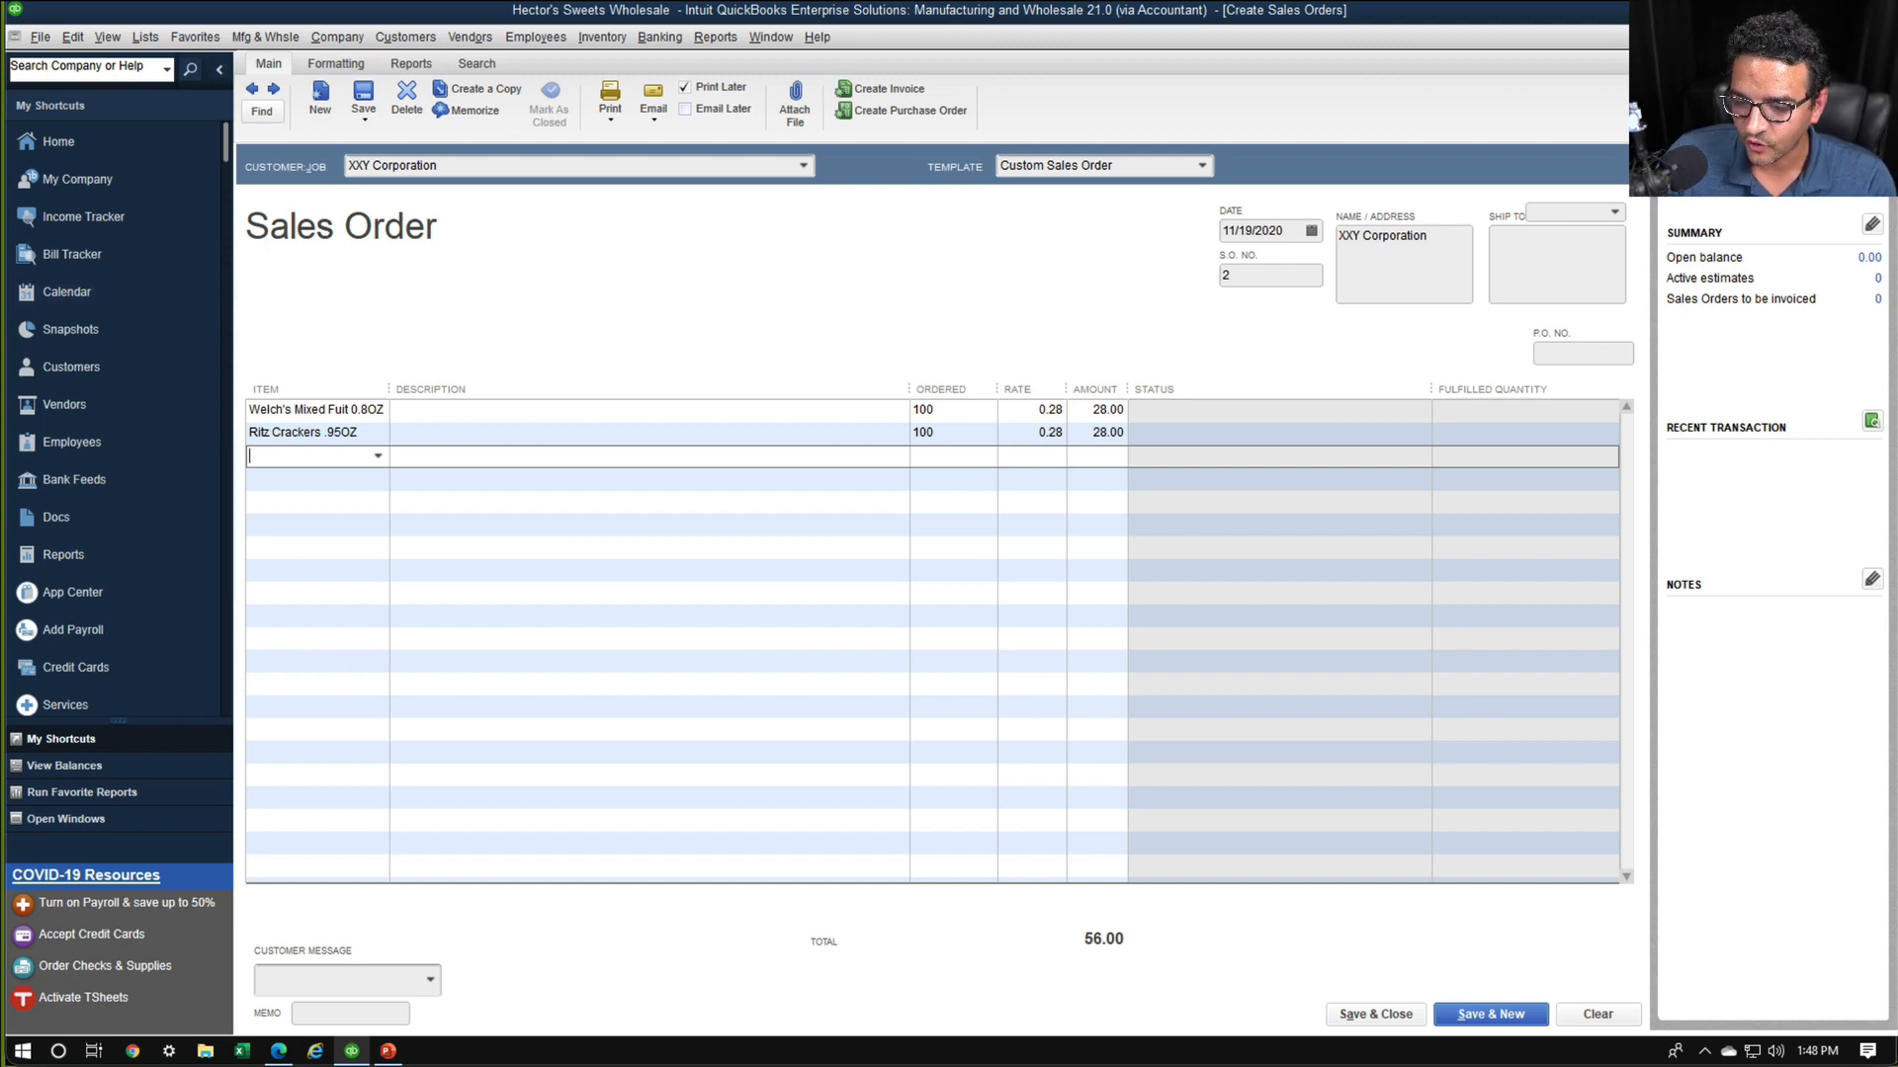
left_click(1364, 1015)
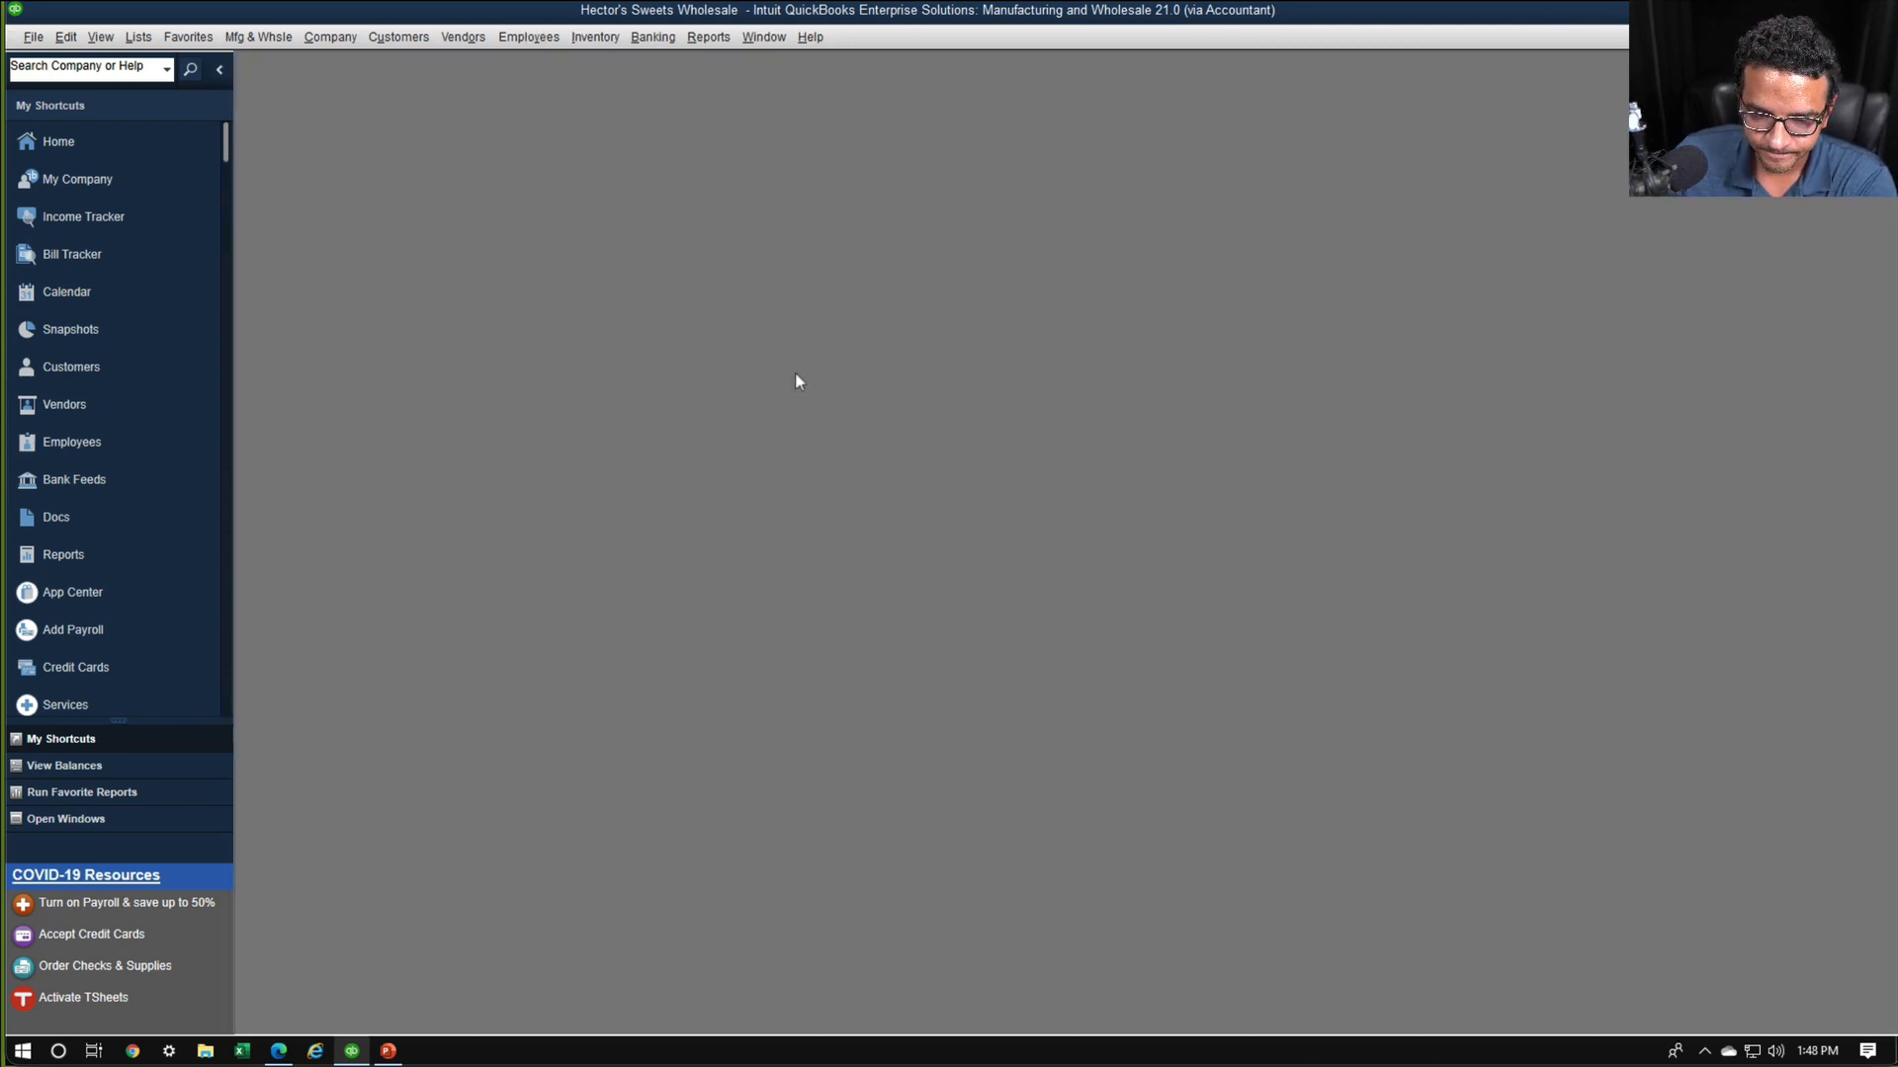
Open the Sales Order Fulfillment Worksheet and maximize its window
left_click(400, 39)
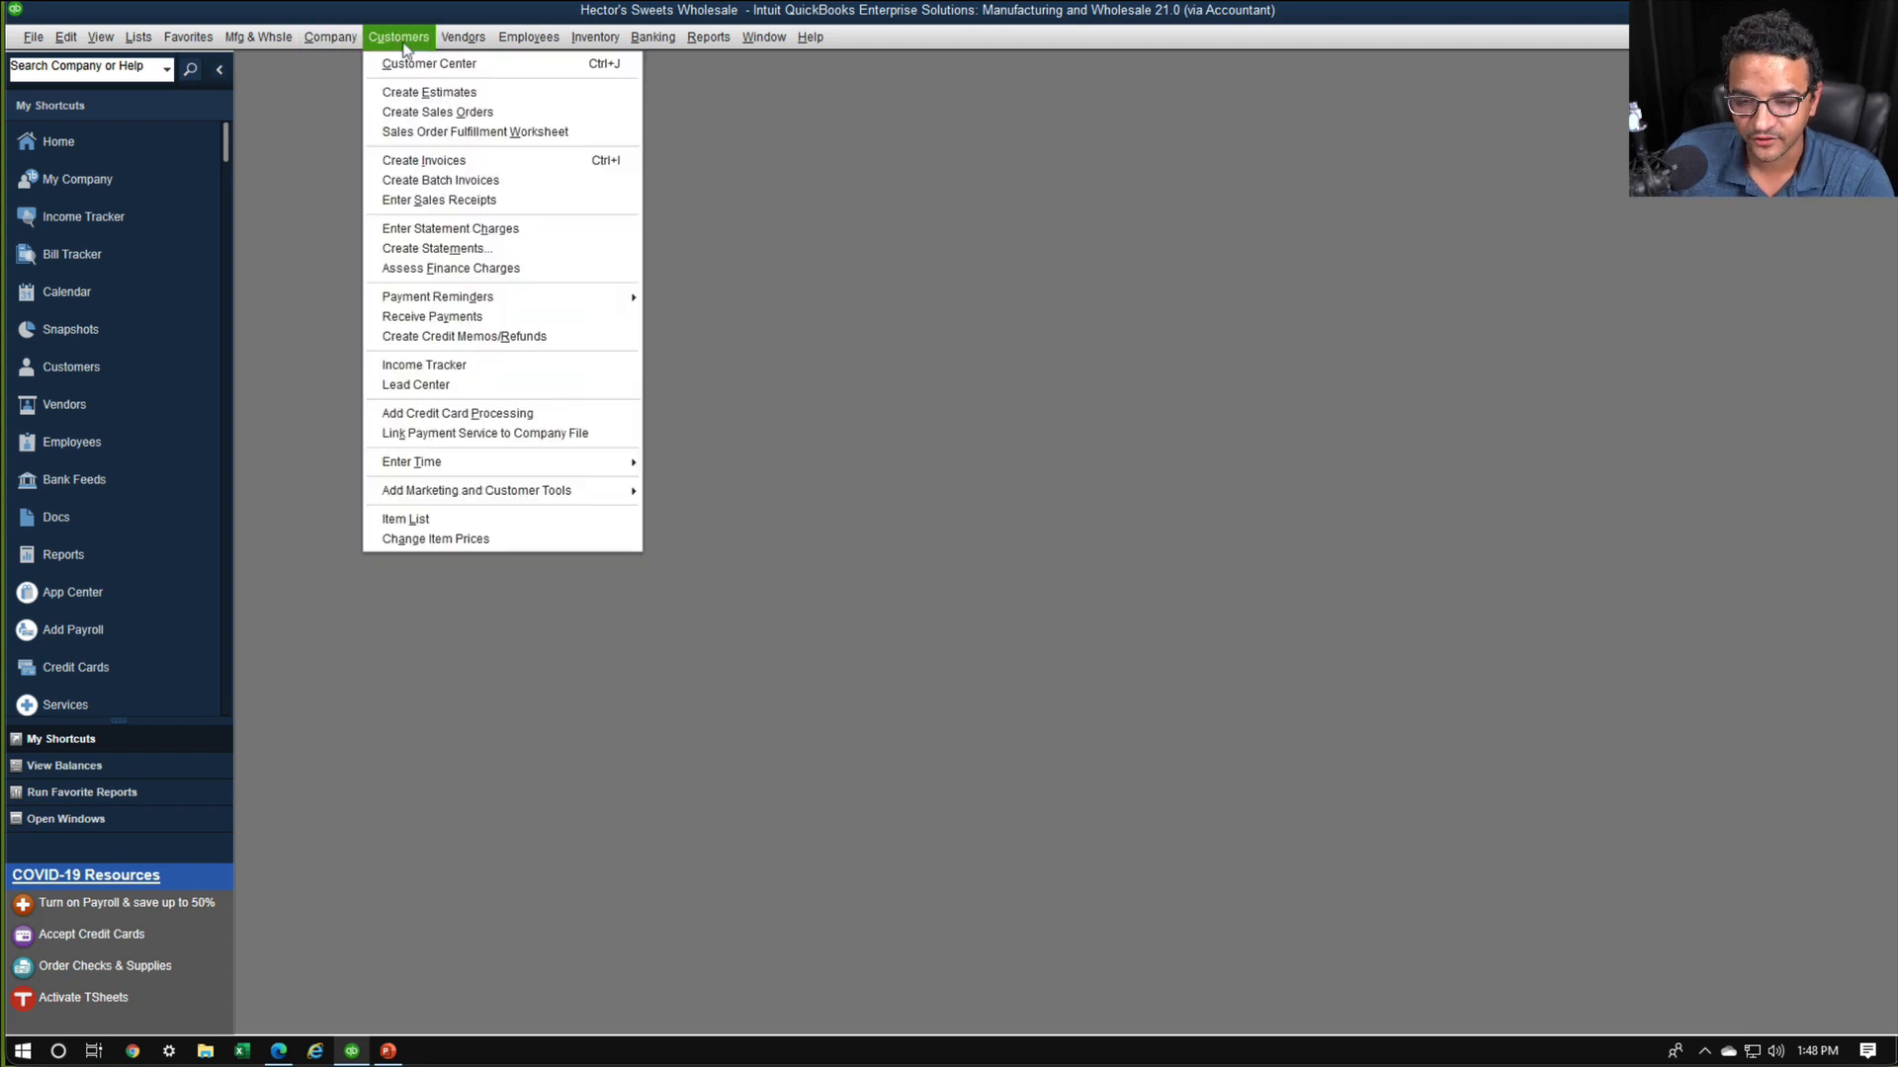
left_click(435, 132)
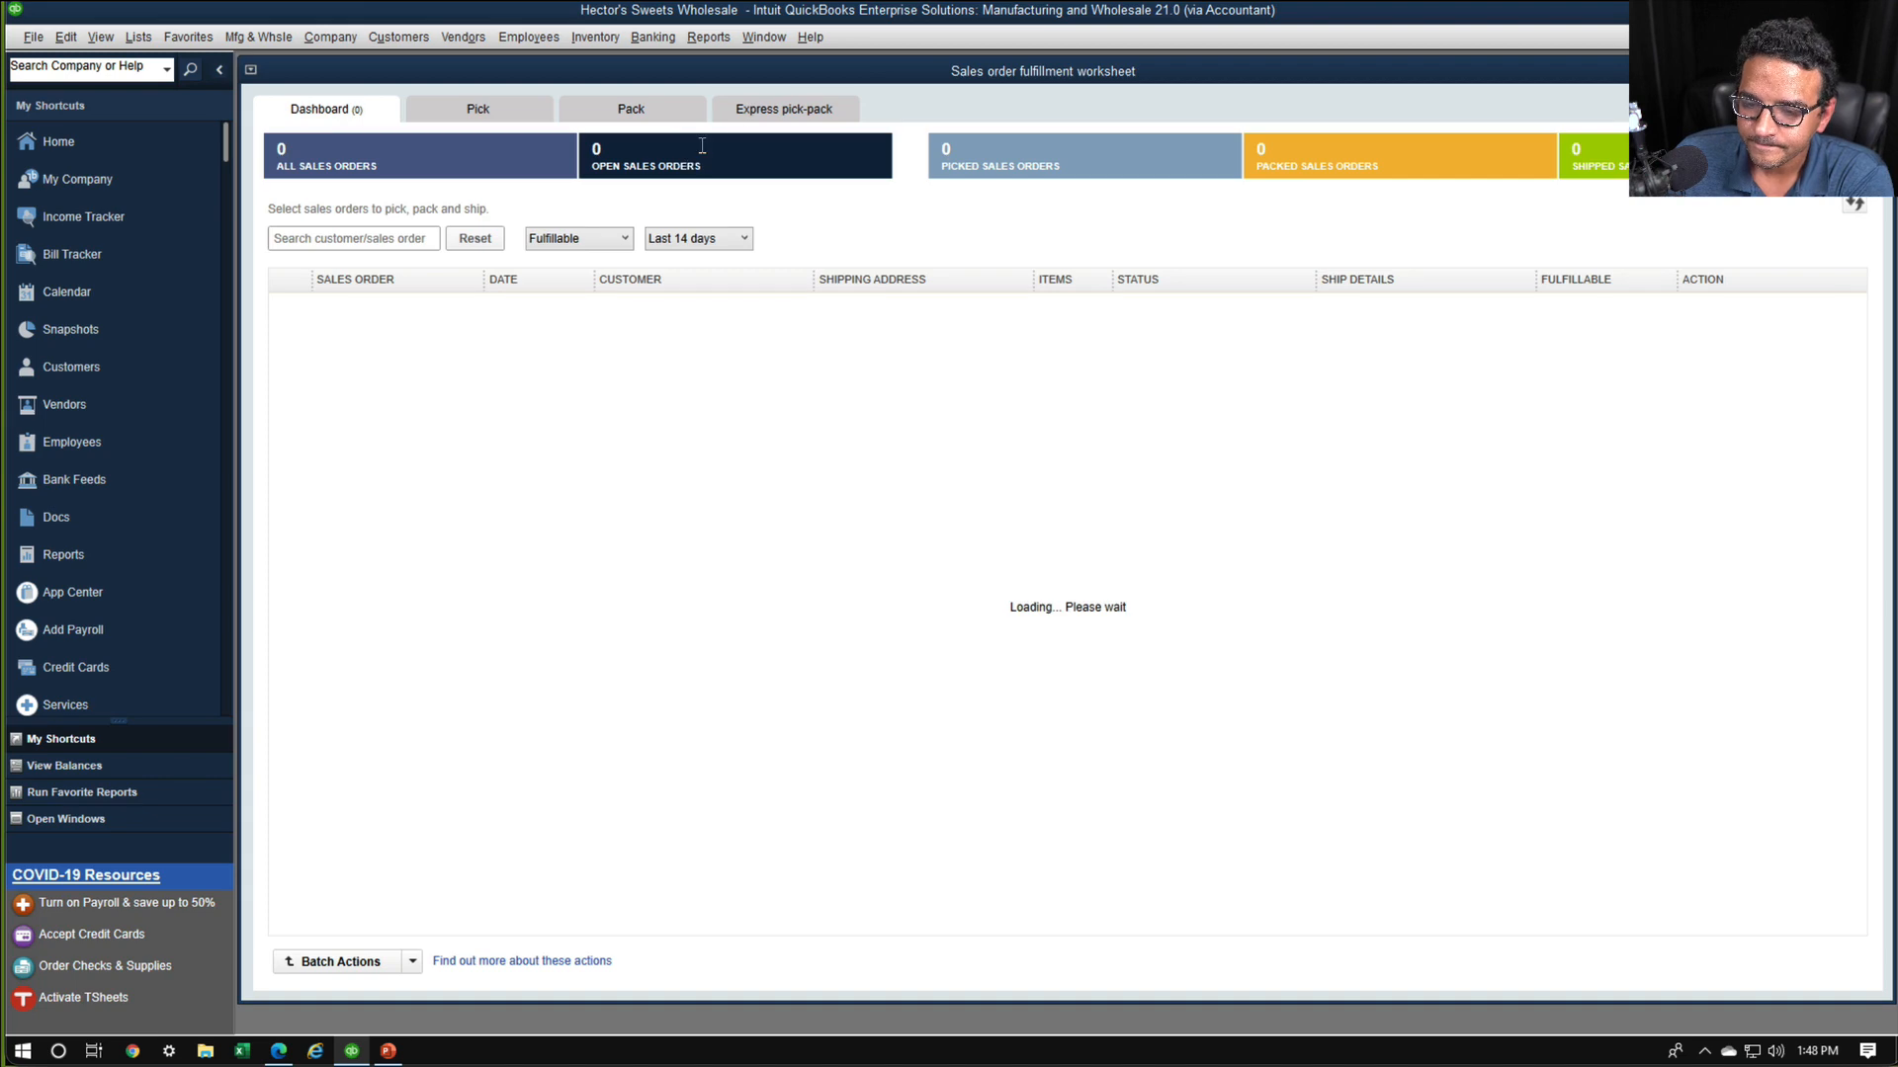
double_click(767, 71)
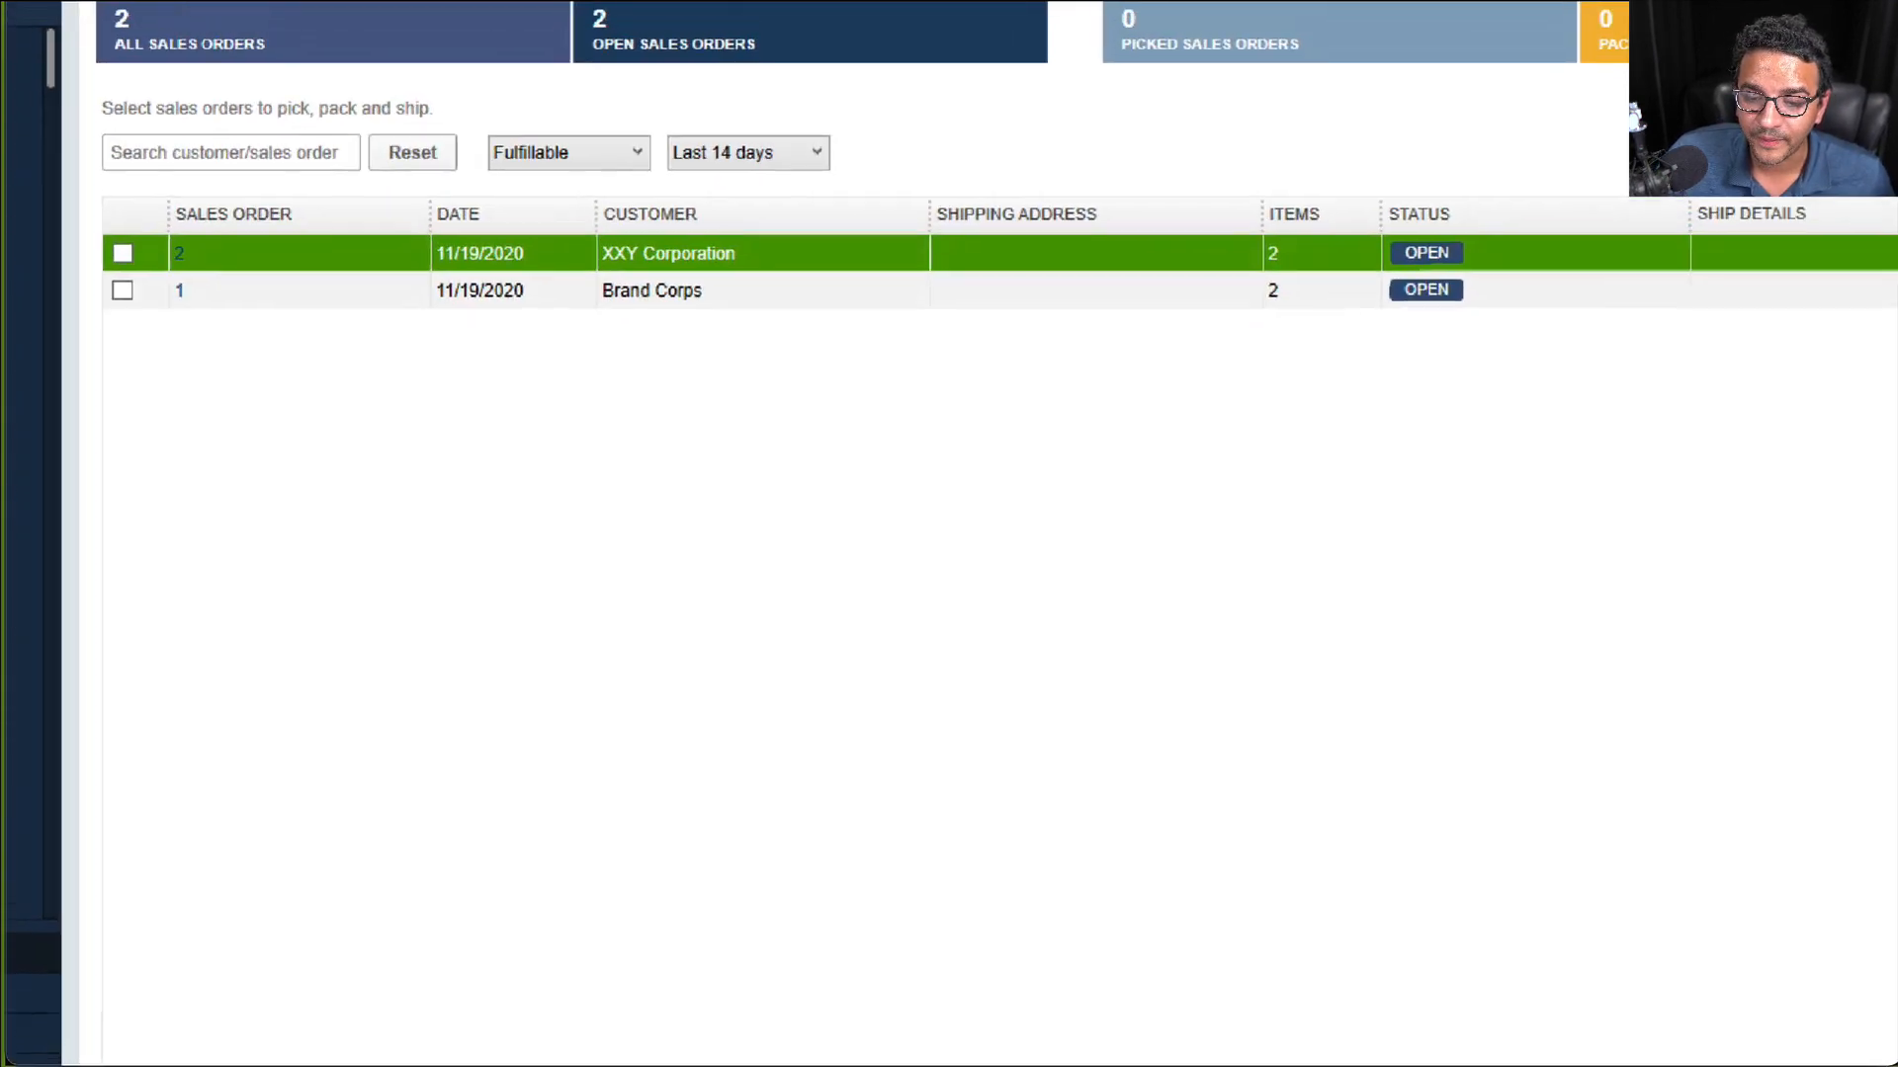
mouse_move(583, 85)
left_mouse_down()
mouse_move(10, 272)
mouse_move(828, 222)
mouse_move(791, 111)
left_mouse_up()
mouse_move(1370, 180)
left_mouse_down()
mouse_move(1275, 401)
mouse_move(1342, 189)
left_mouse_up()
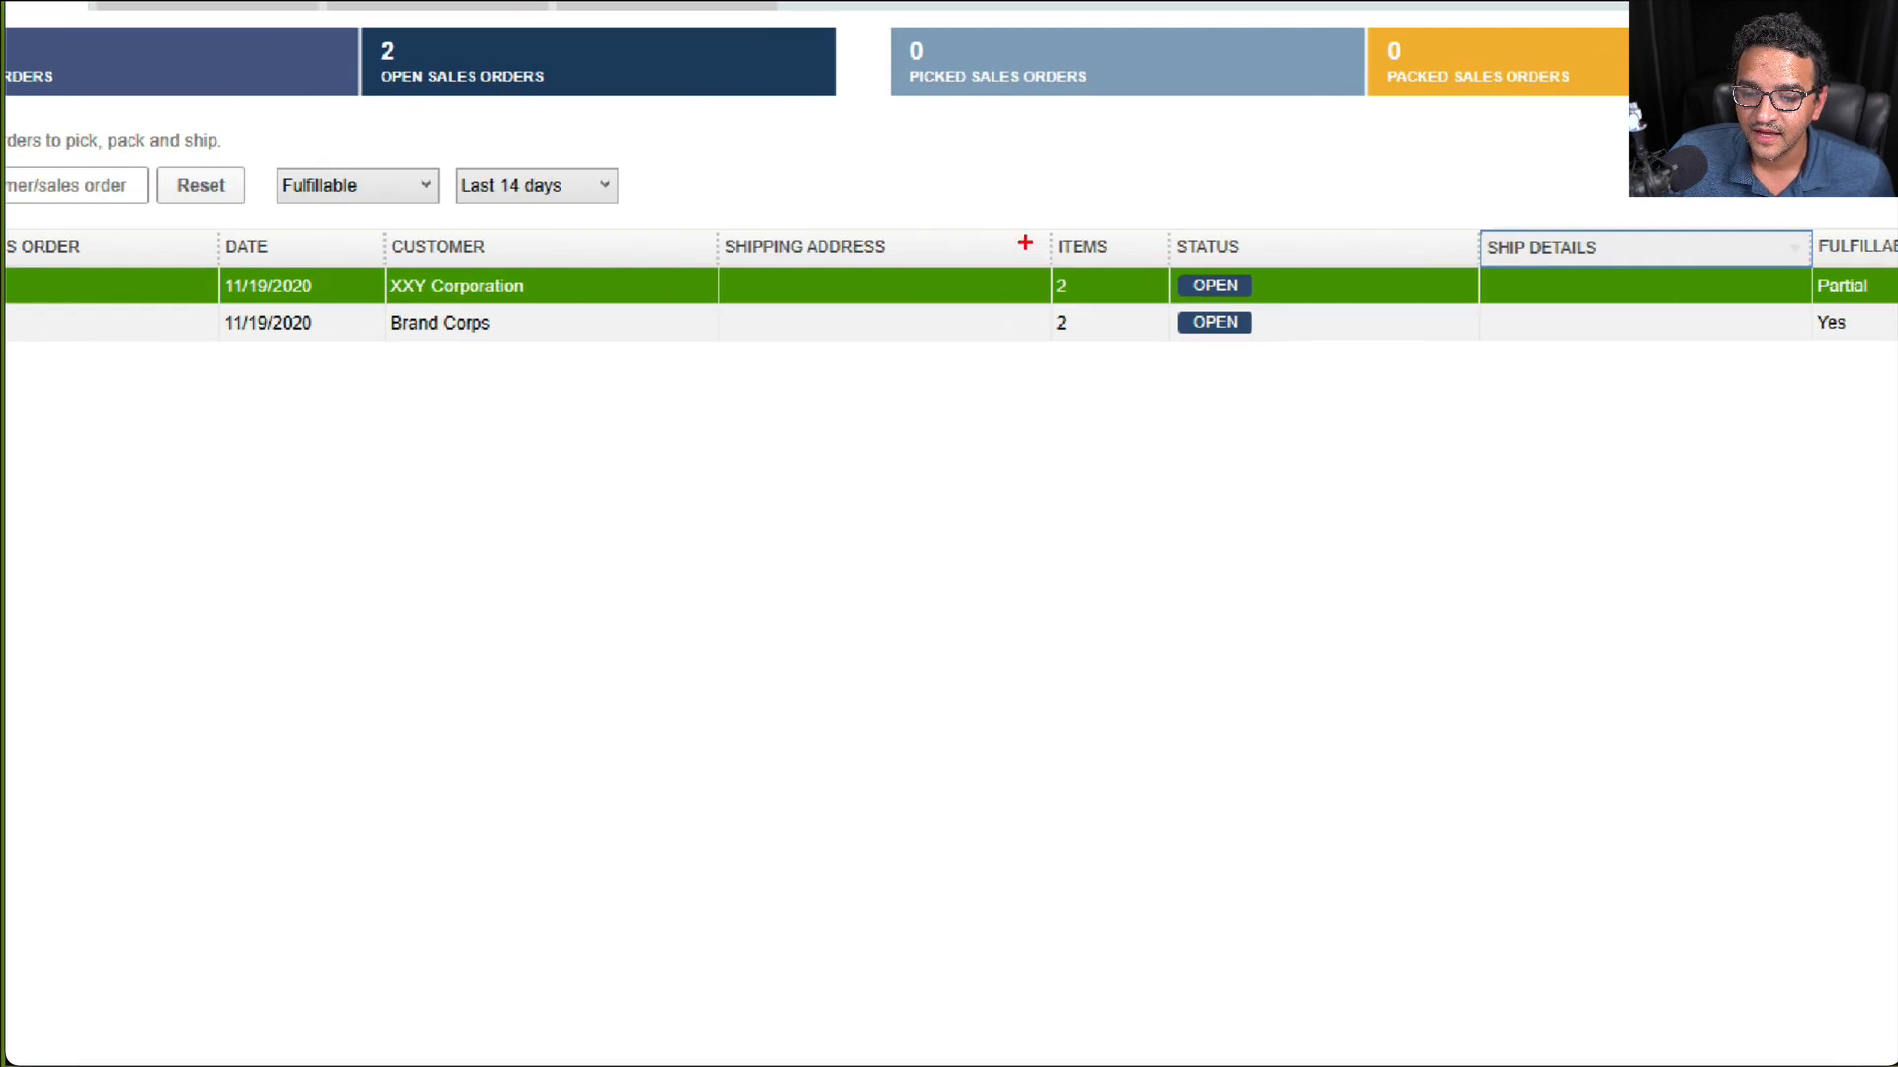
mouse_move(1049, 181)
left_mouse_down()
mouse_move(932, 159)
mouse_move(1062, 203)
mouse_move(979, 149)
left_mouse_up()
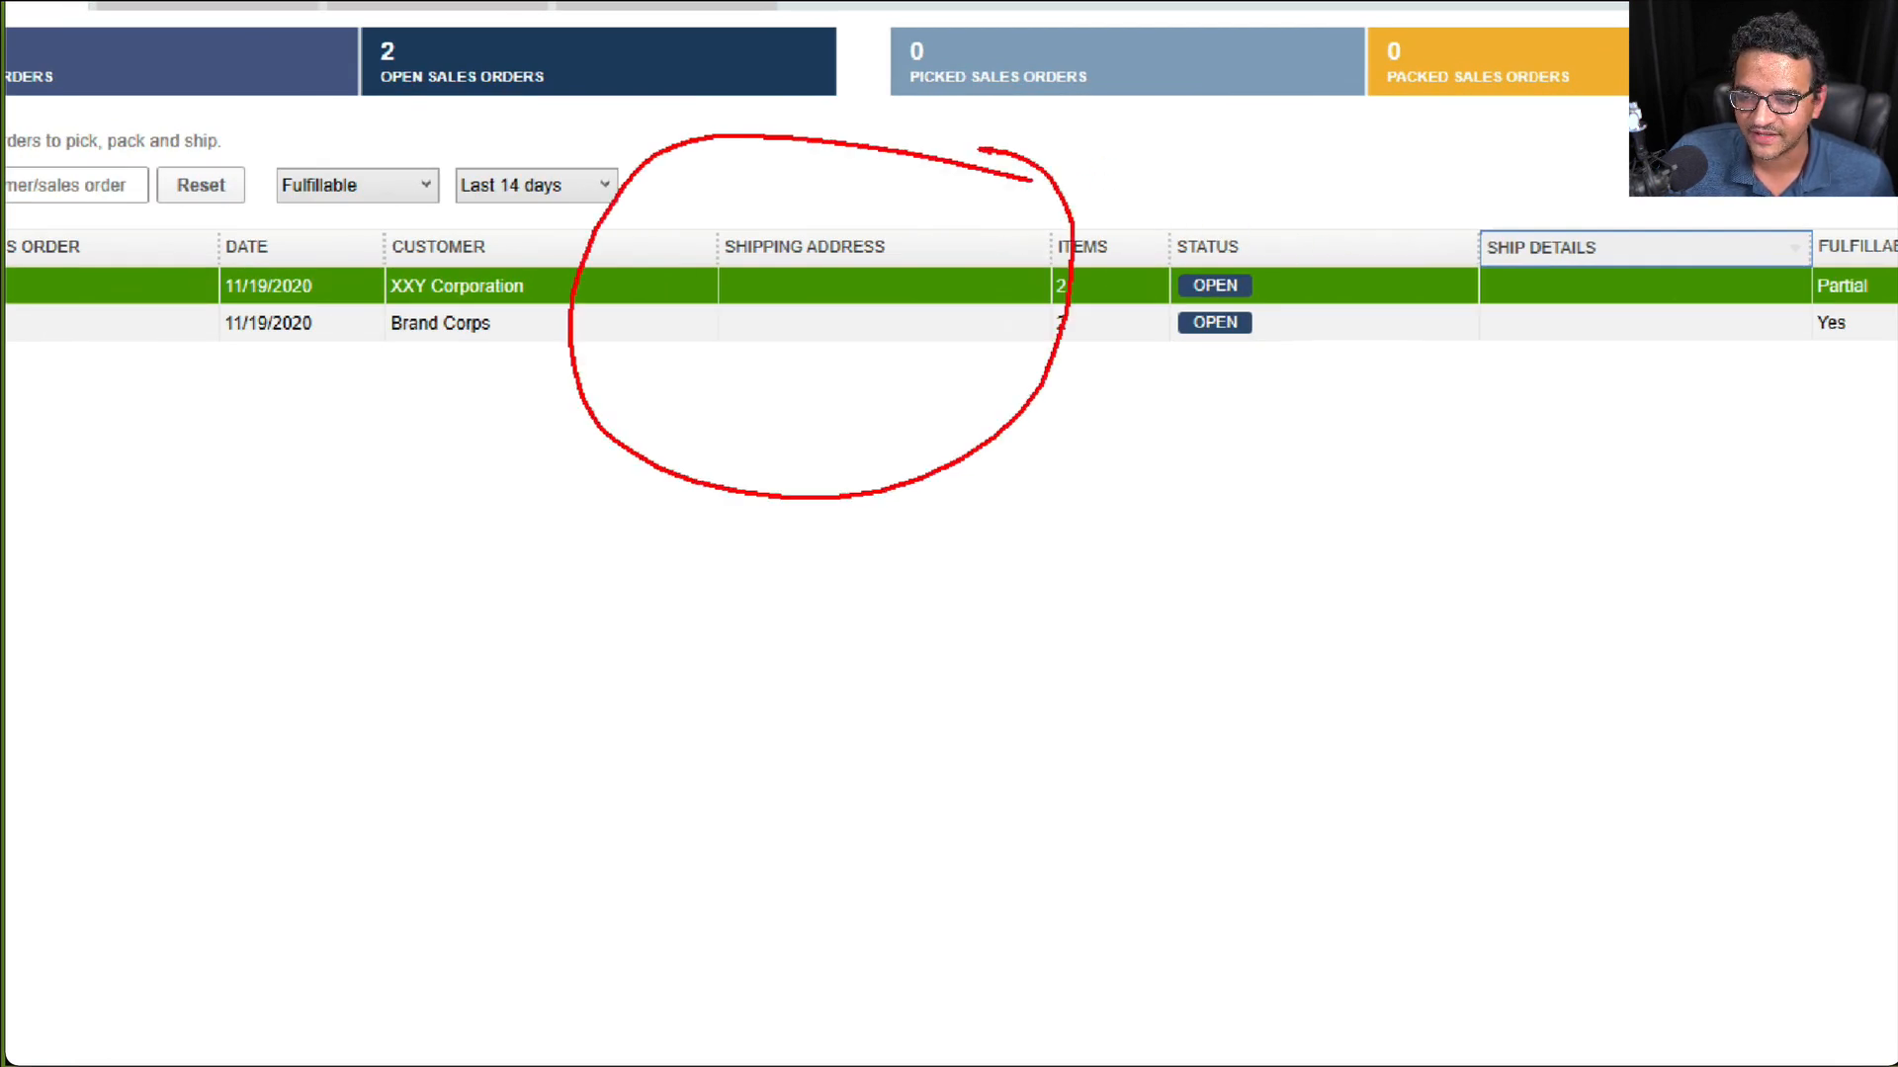
mouse_move(1629, 156)
left_mouse_down()
mouse_move(1510, 320)
mouse_move(1730, 200)
left_mouse_up()
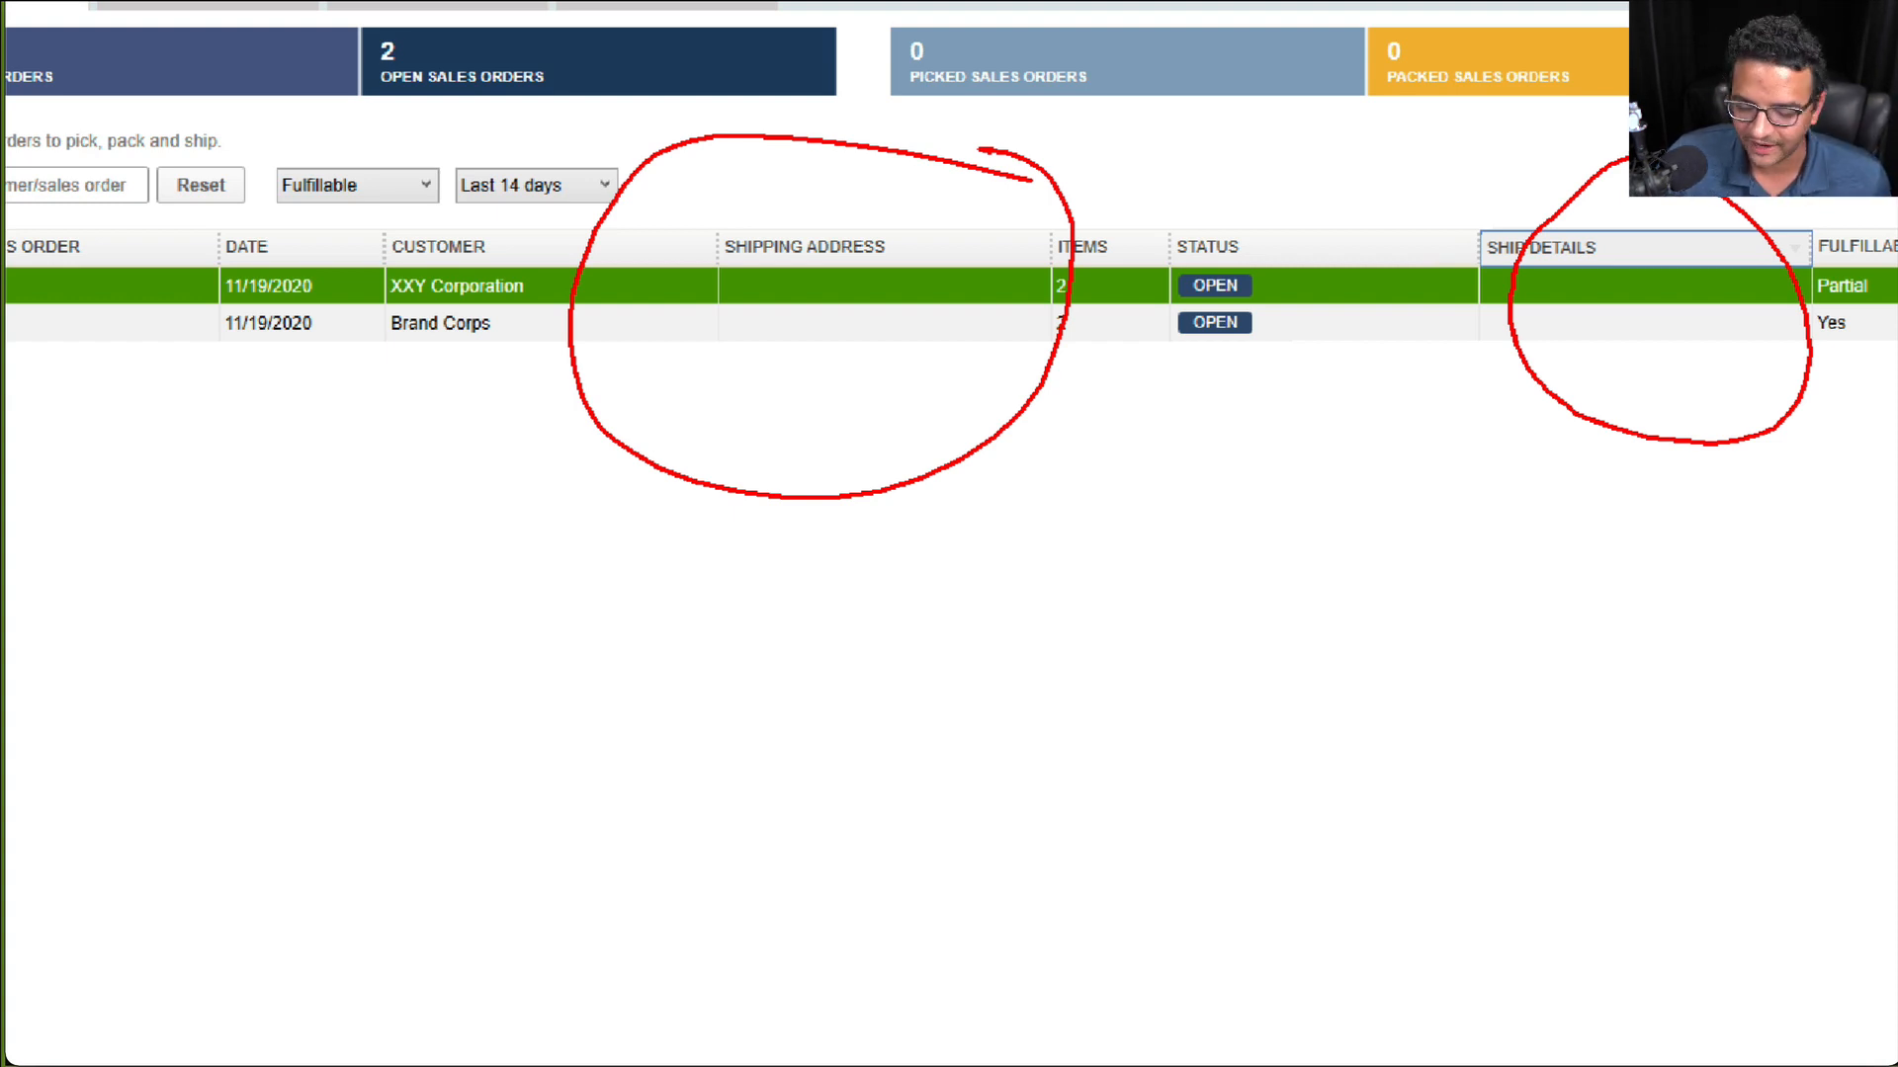
key("Escape")
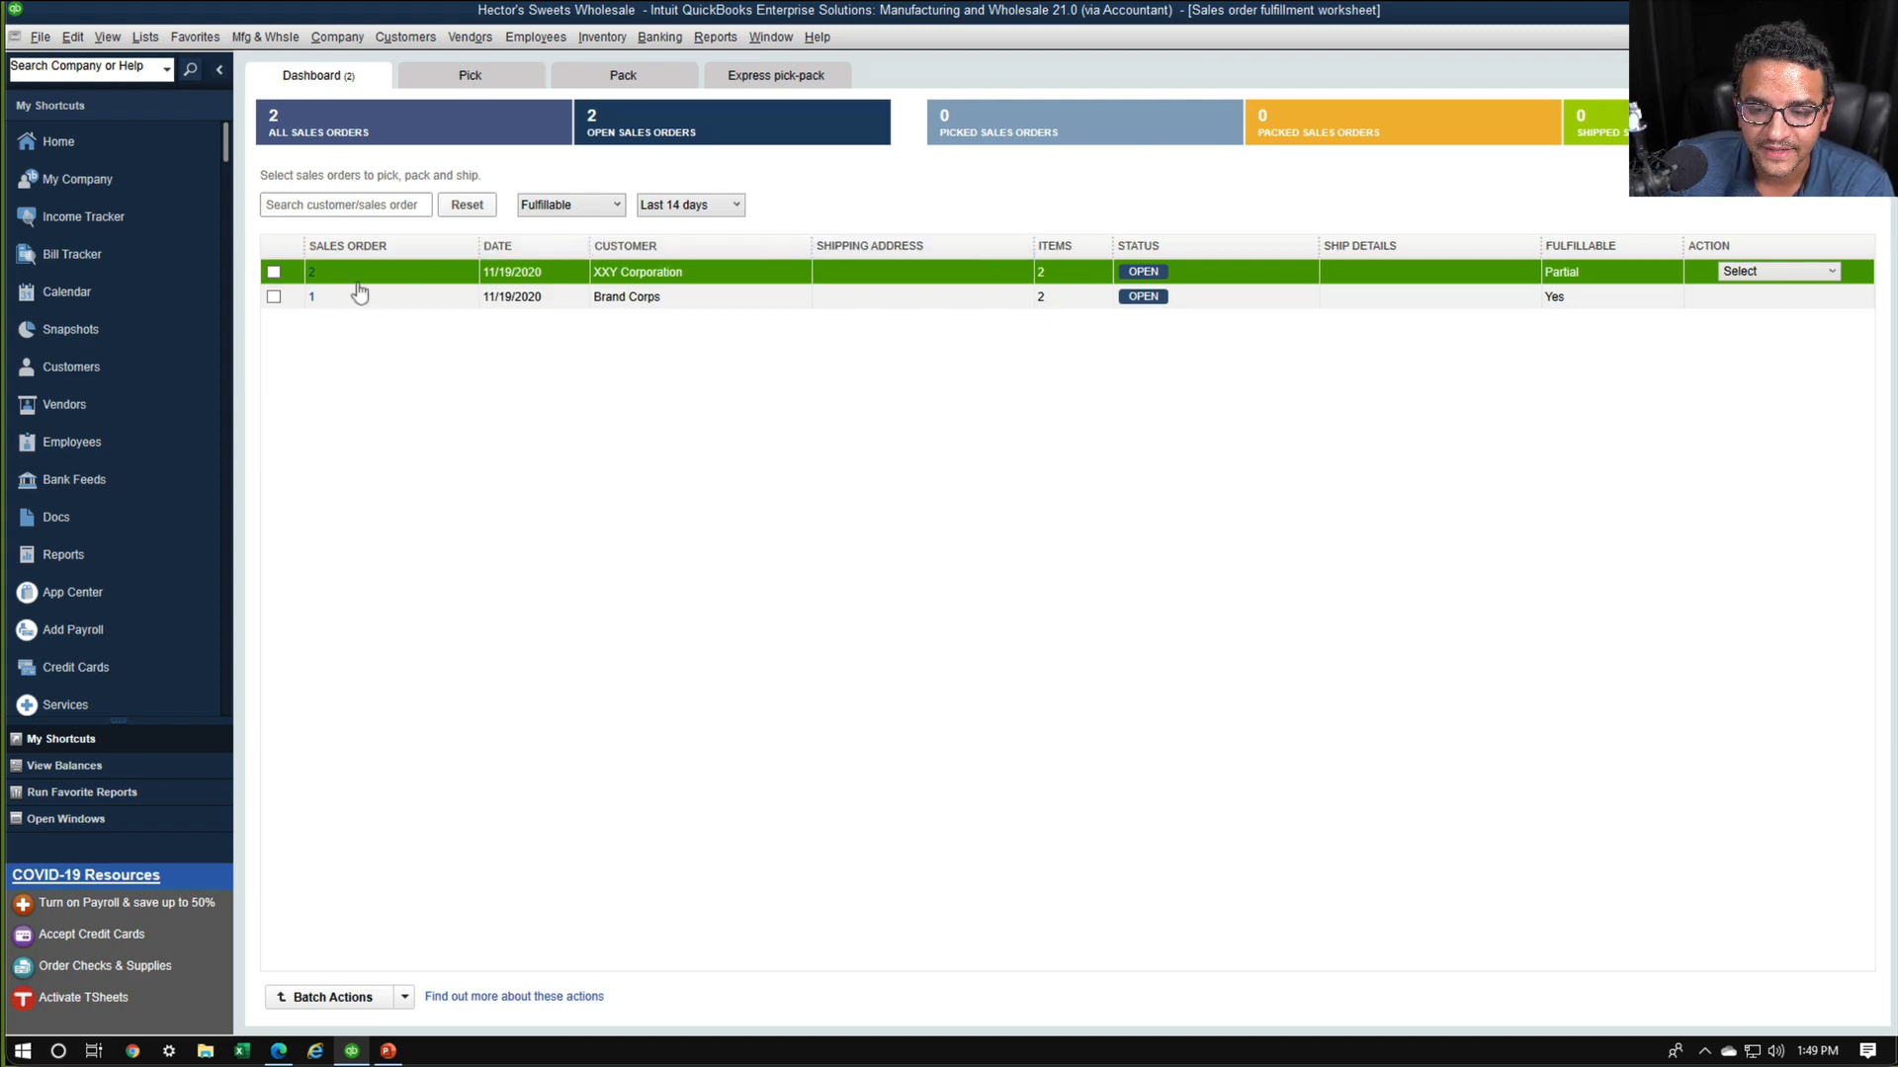
Open XXY Corporation's sales order from the worksheet to review its line status and fulfilled quantities, and close it
left_click(311, 273)
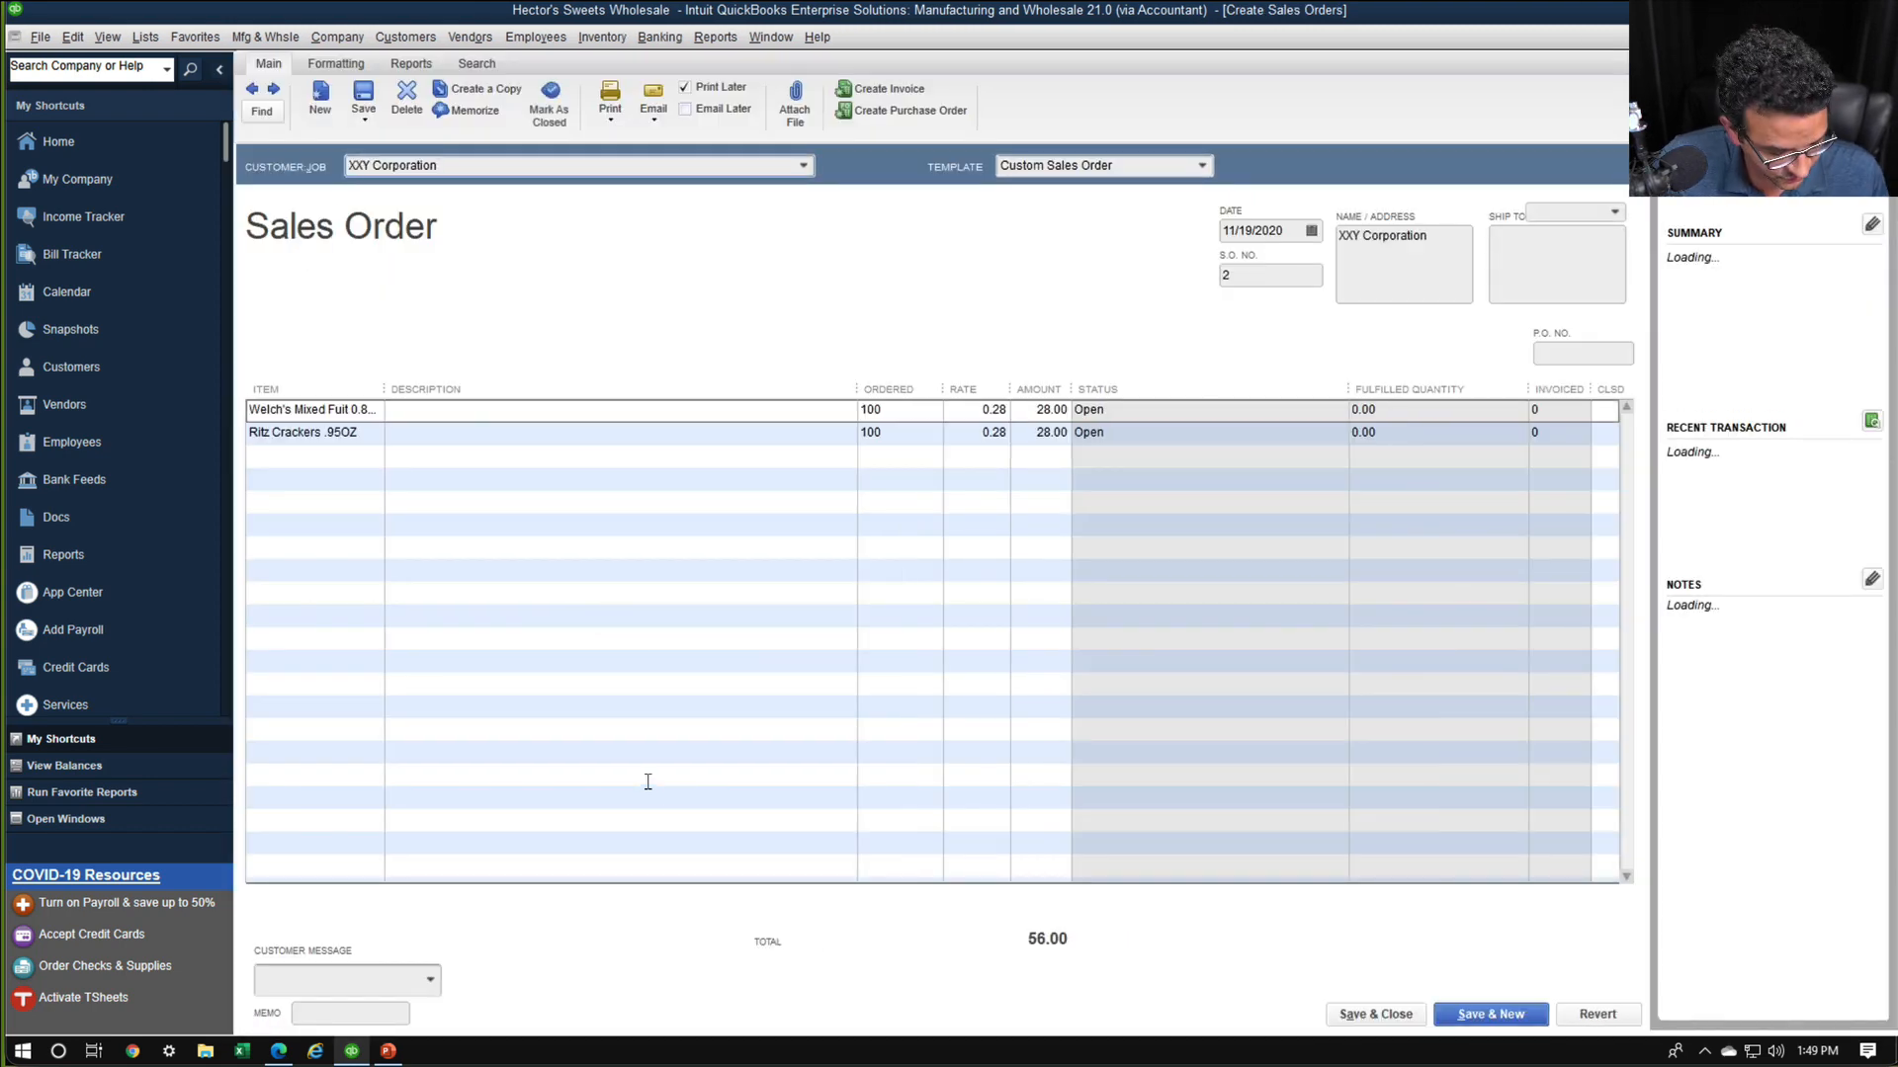
key("ctrl+1")
left_click(451, 974)
mouse_move(428, 966)
left_mouse_down()
mouse_move(158, 973)
mouse_move(502, 1059)
mouse_move(366, 966)
left_mouse_up()
key("Escape")
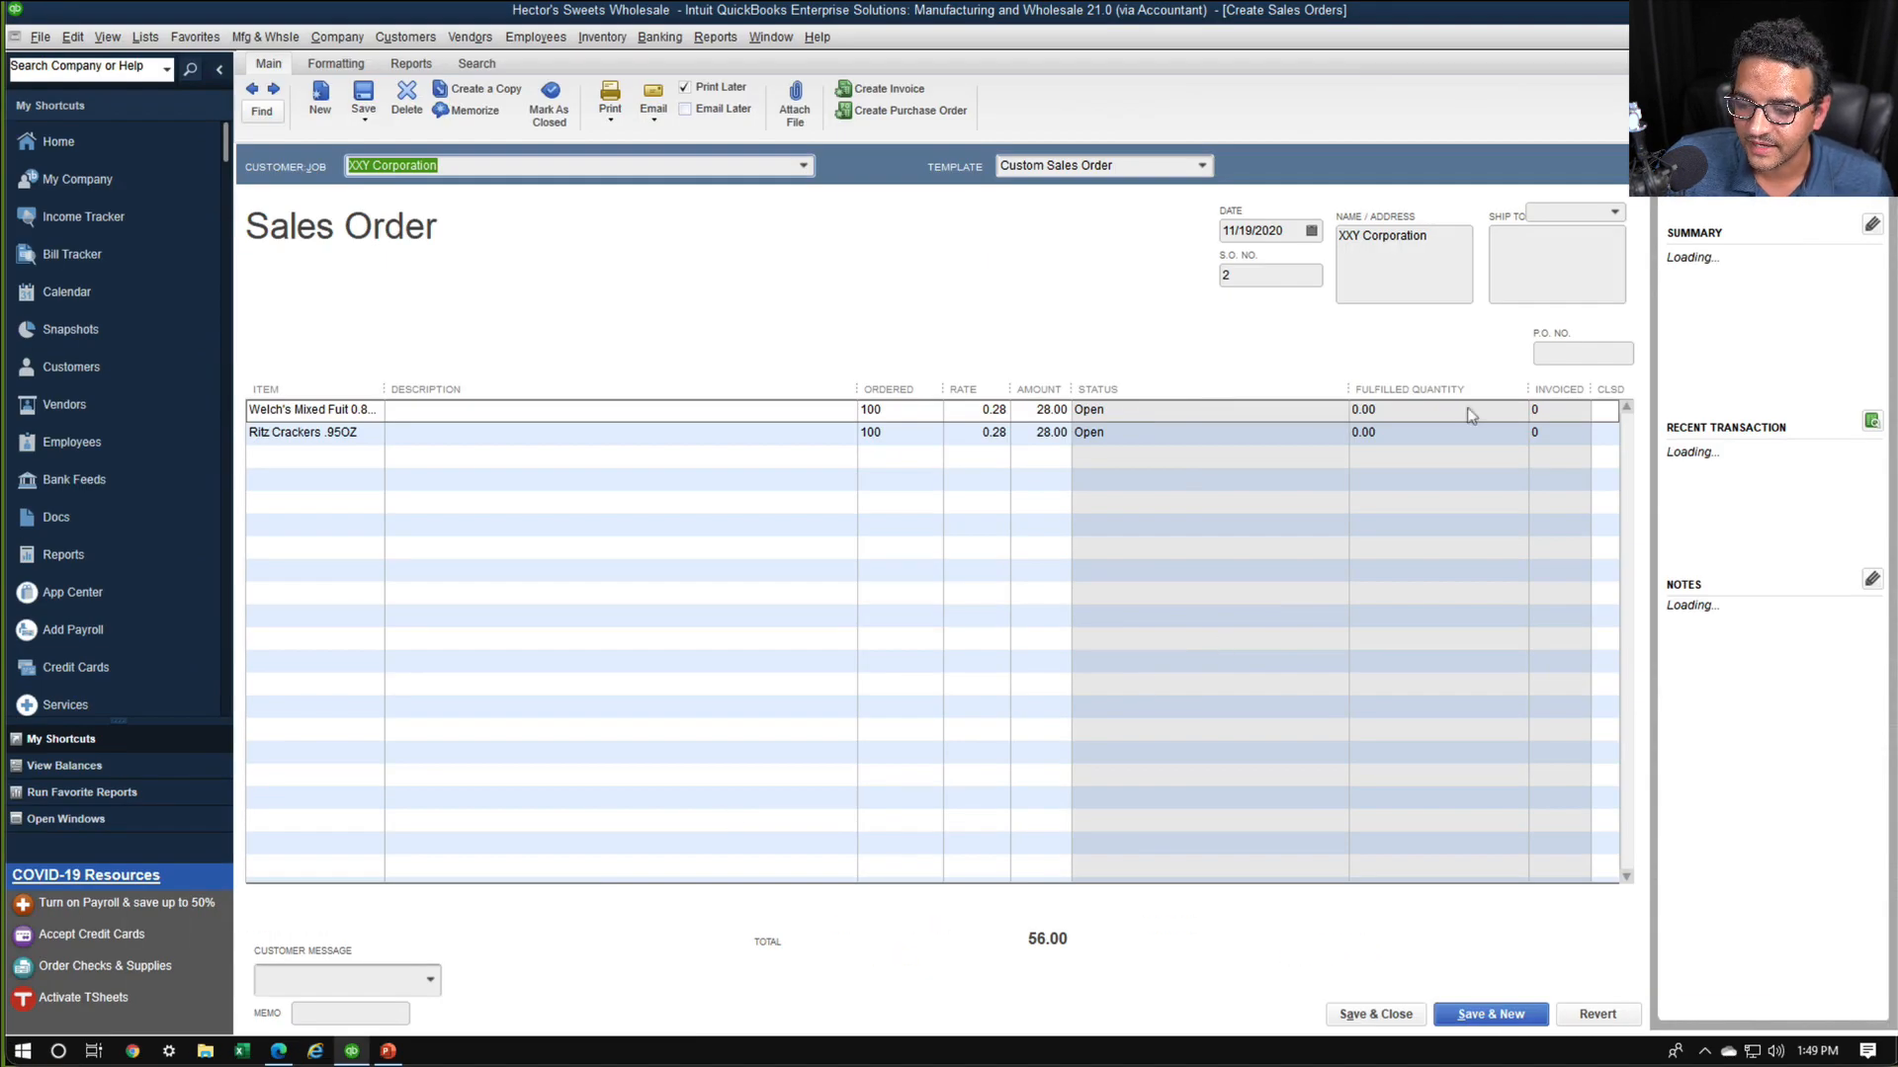
key("Escape")
Reopen XXY Corporation's sales order from the worksheet and open the data layout customization for its template
left_click(311, 274)
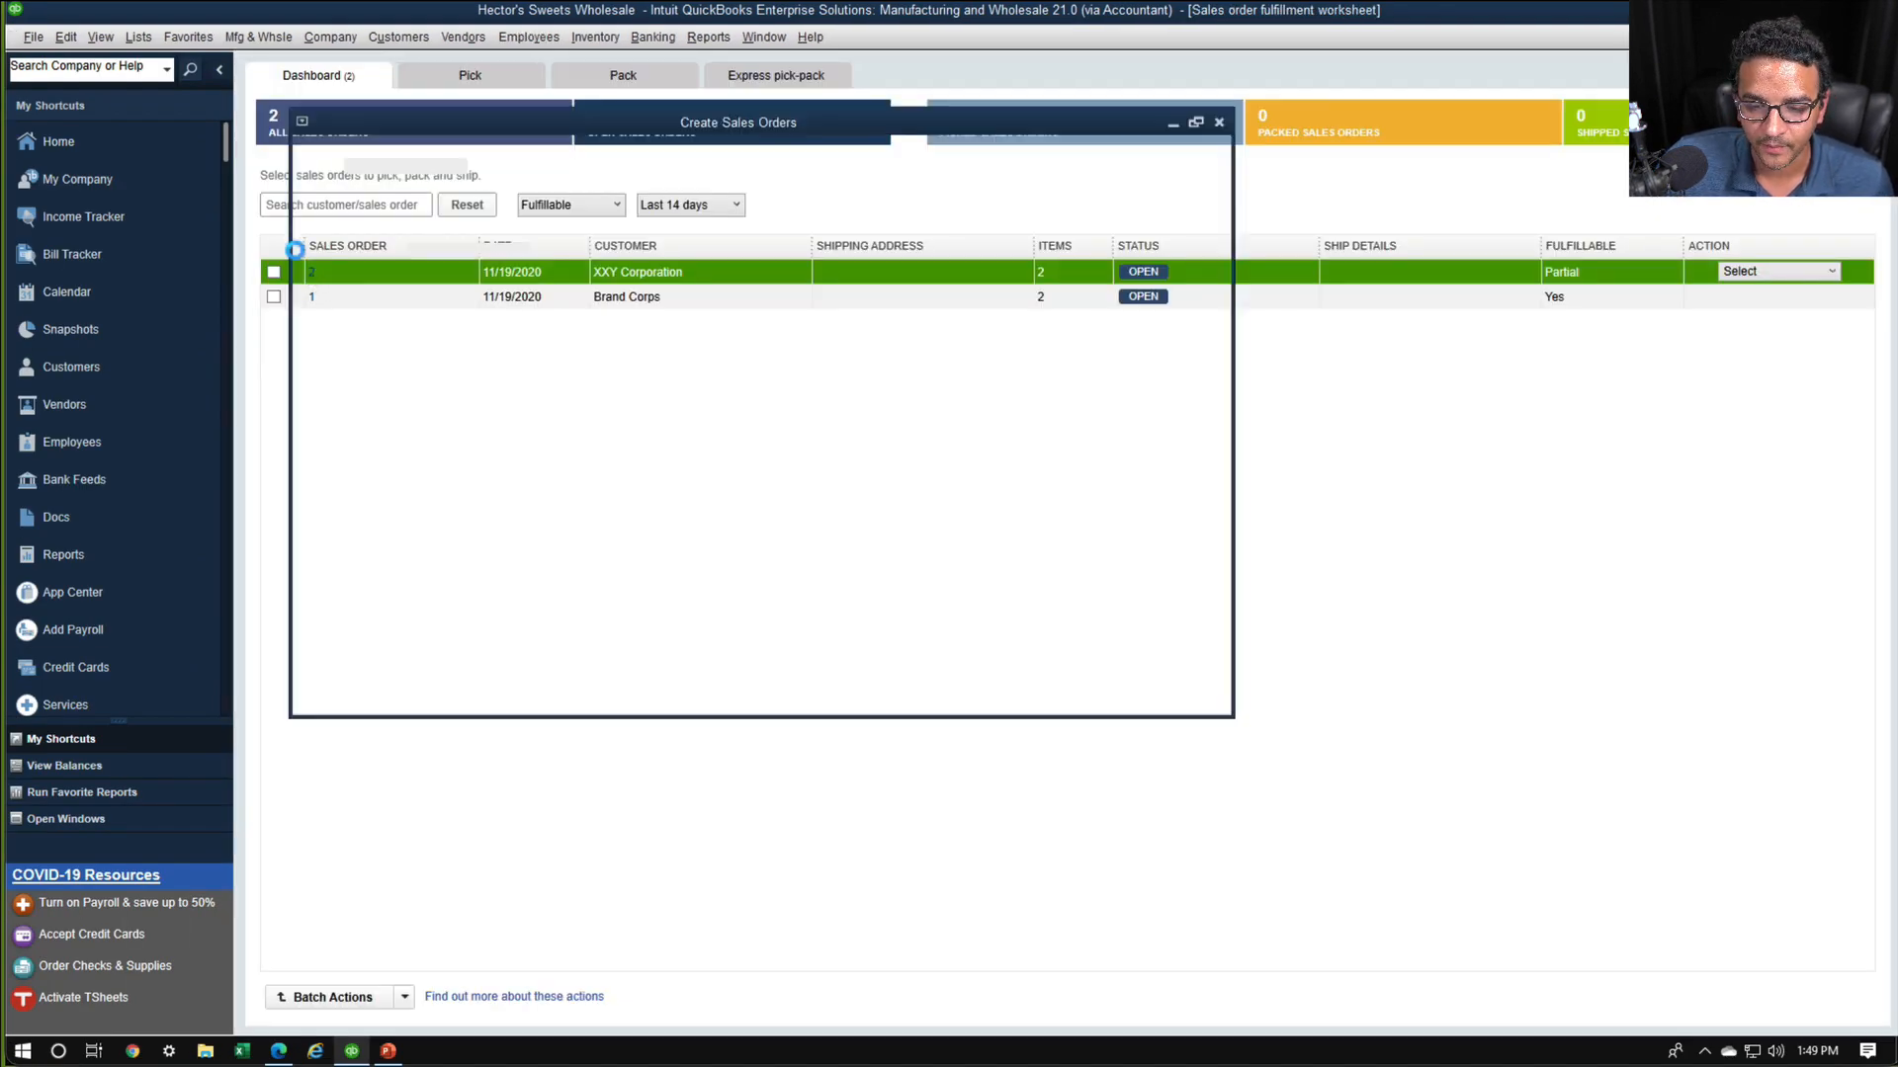
key("ctrl+1")
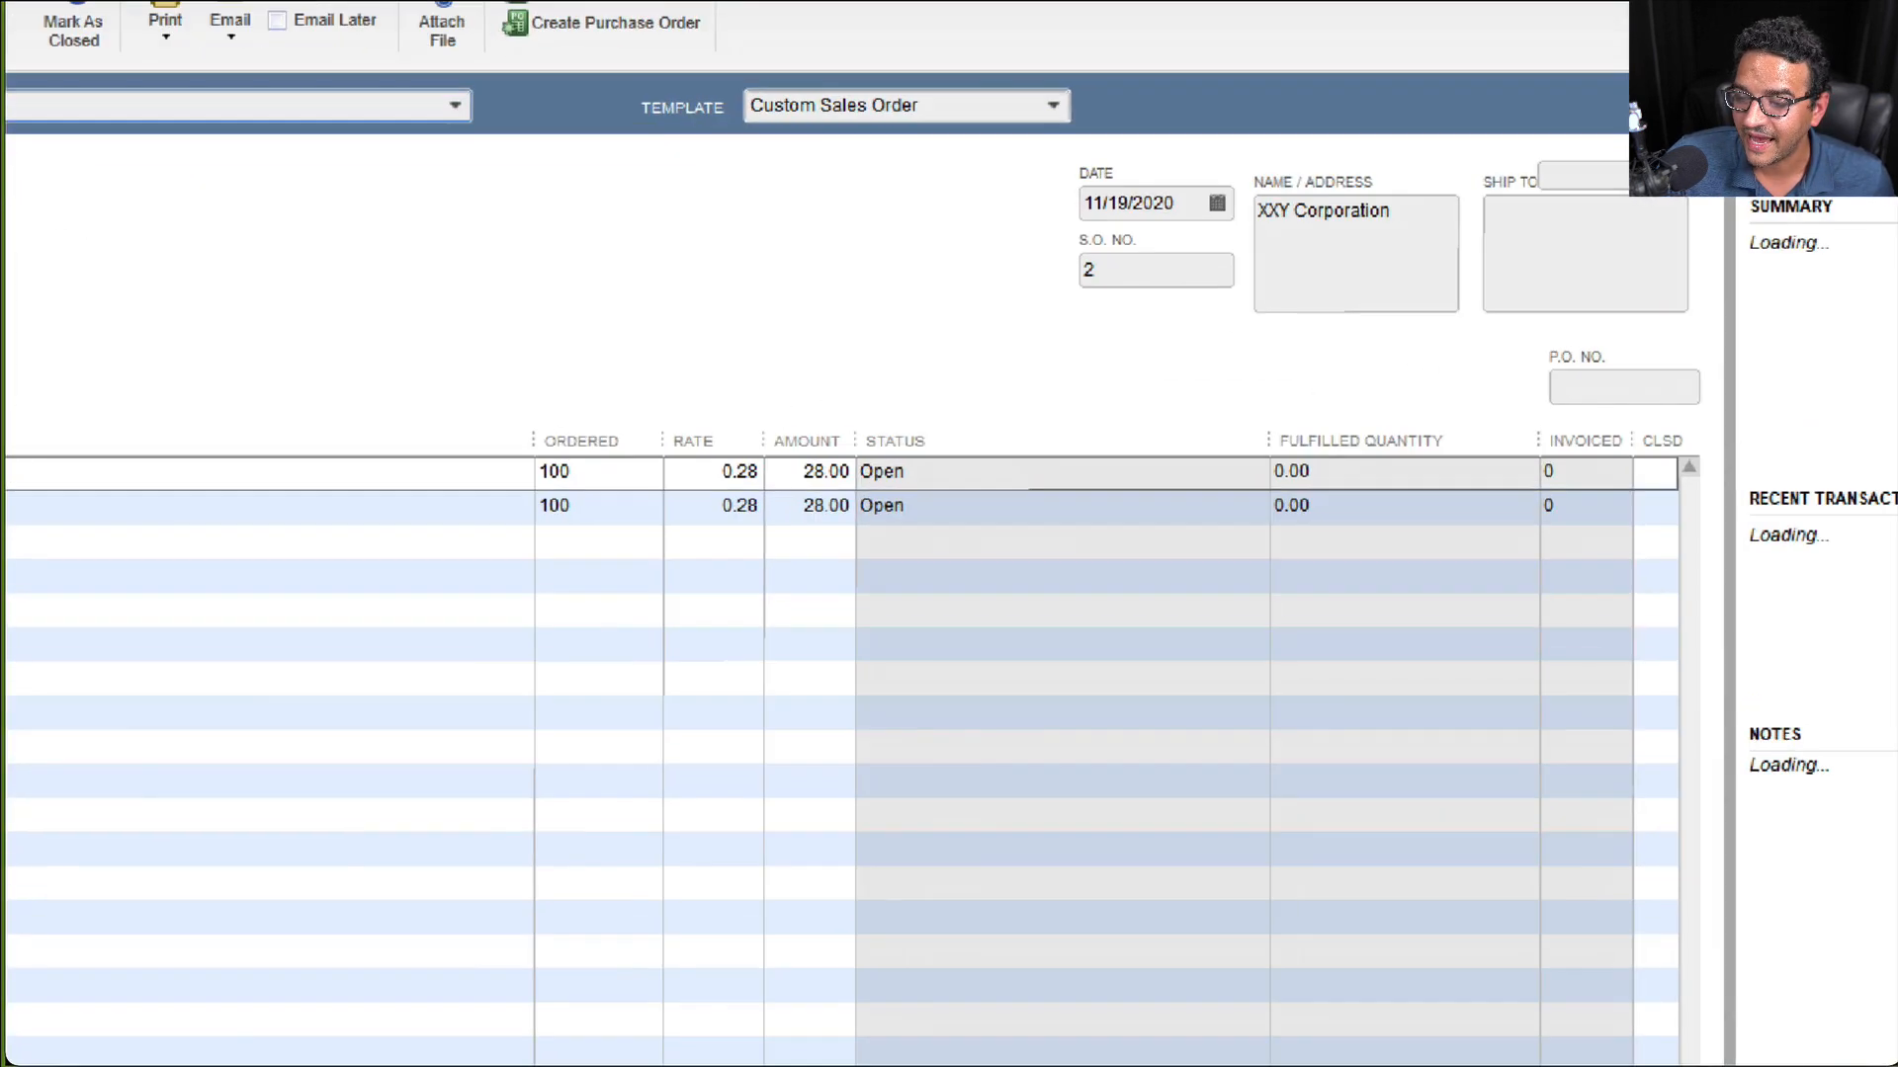
mouse_move(1692, 293)
left_mouse_down()
mouse_move(1230, 440)
mouse_move(1695, 249)
left_mouse_up()
key("Escape")
key("Escape")
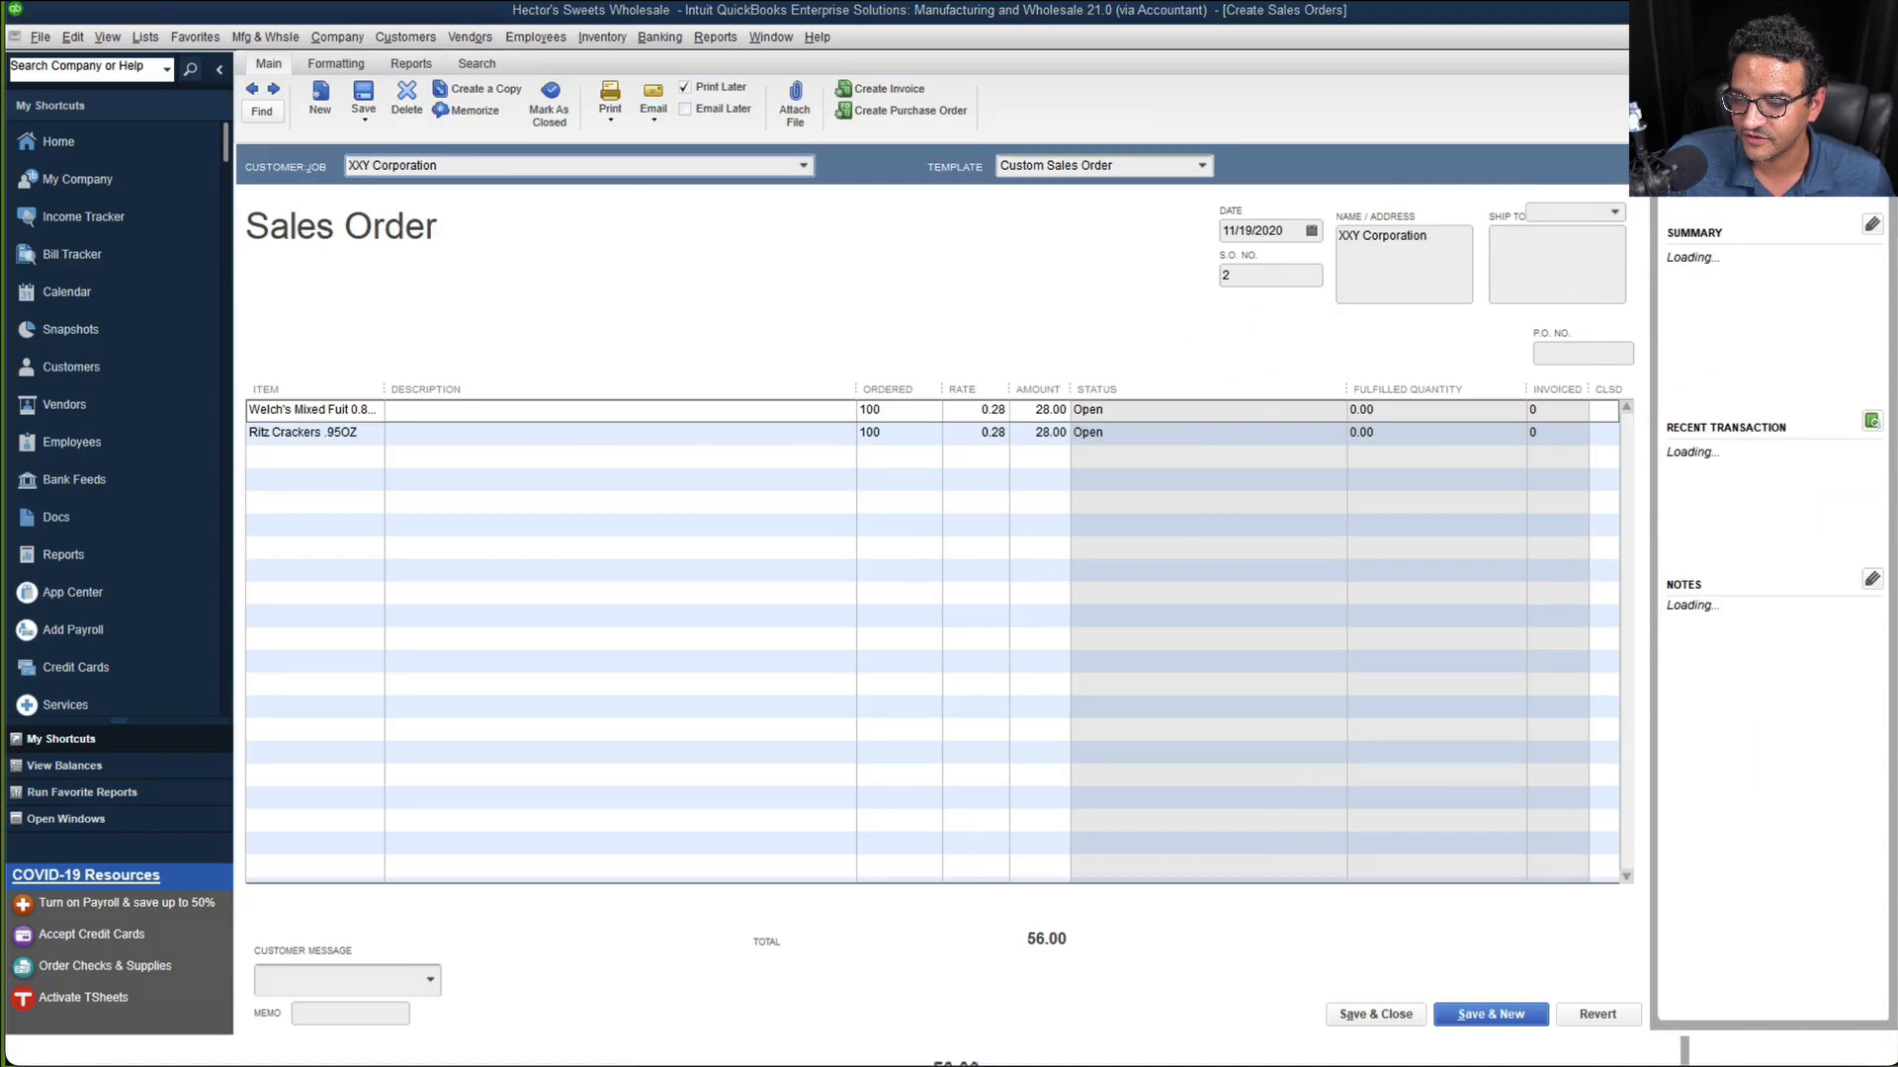
left_click(341, 65)
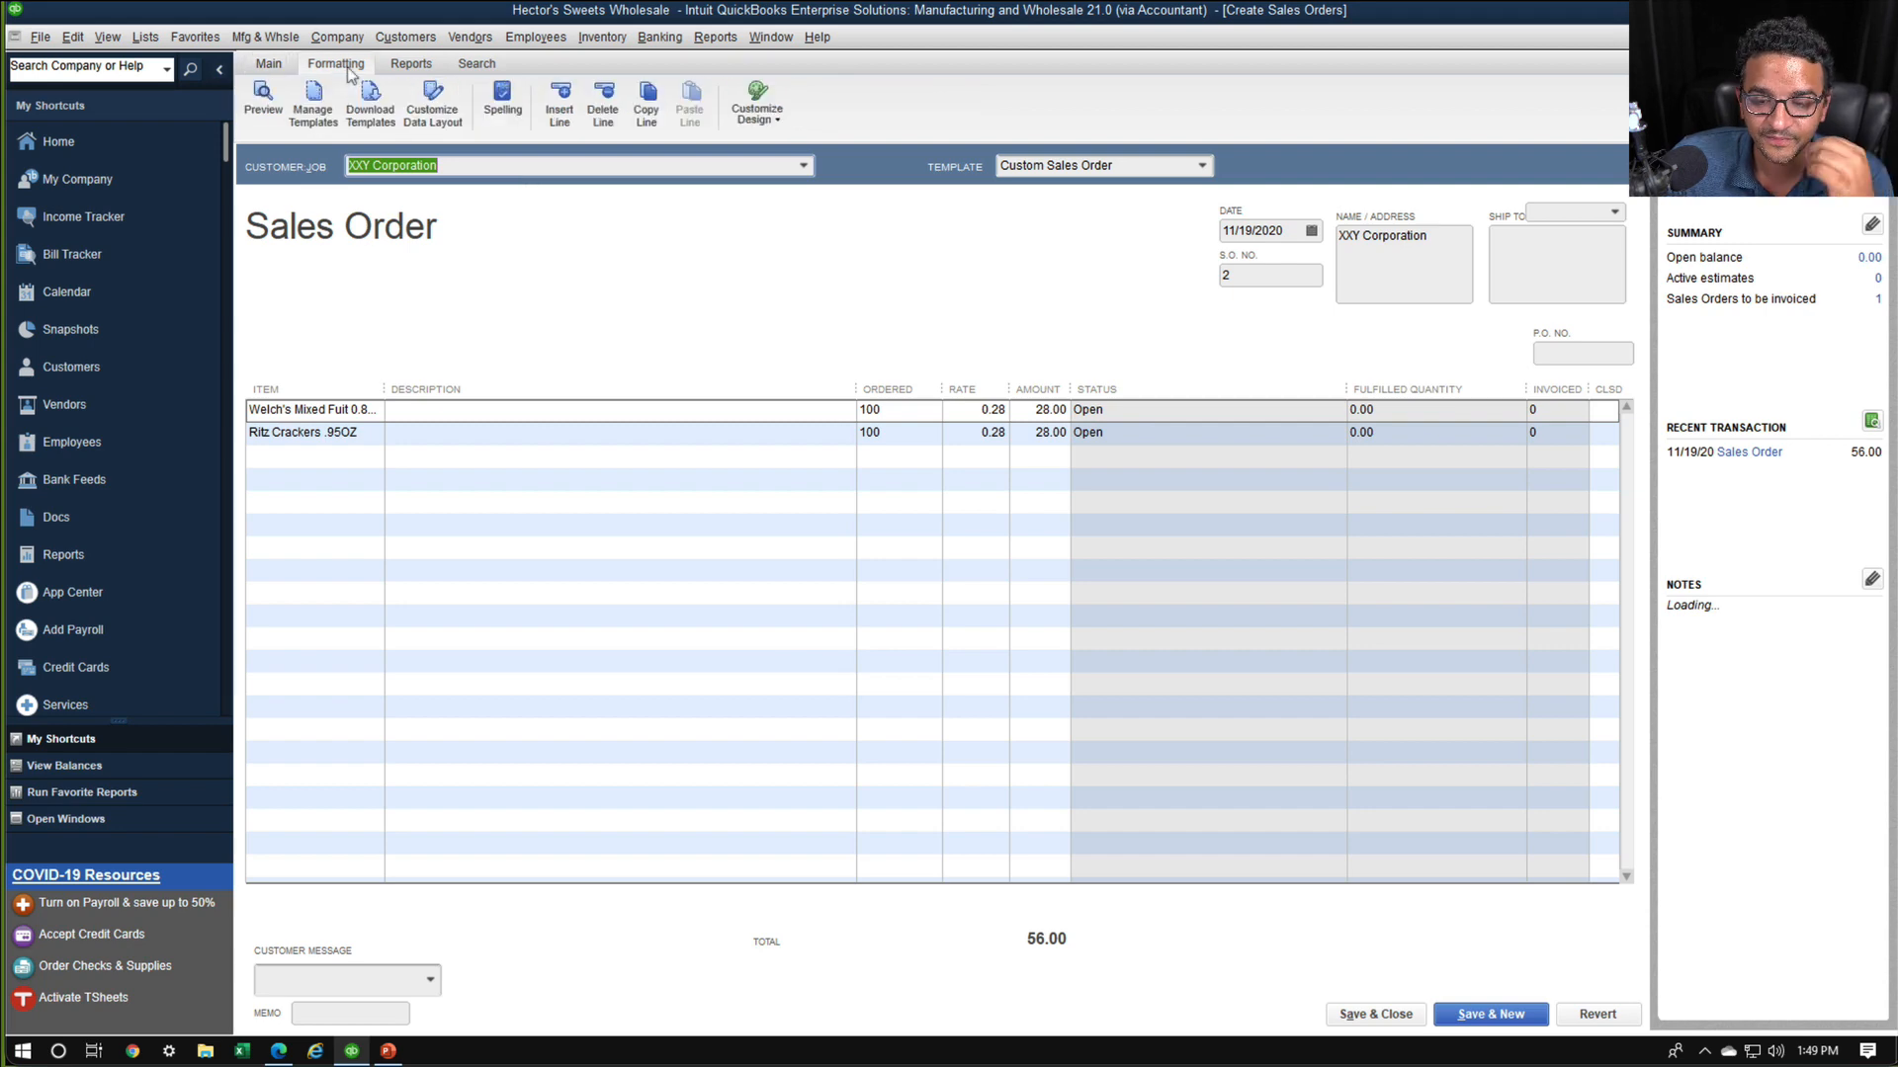
left_click(428, 115)
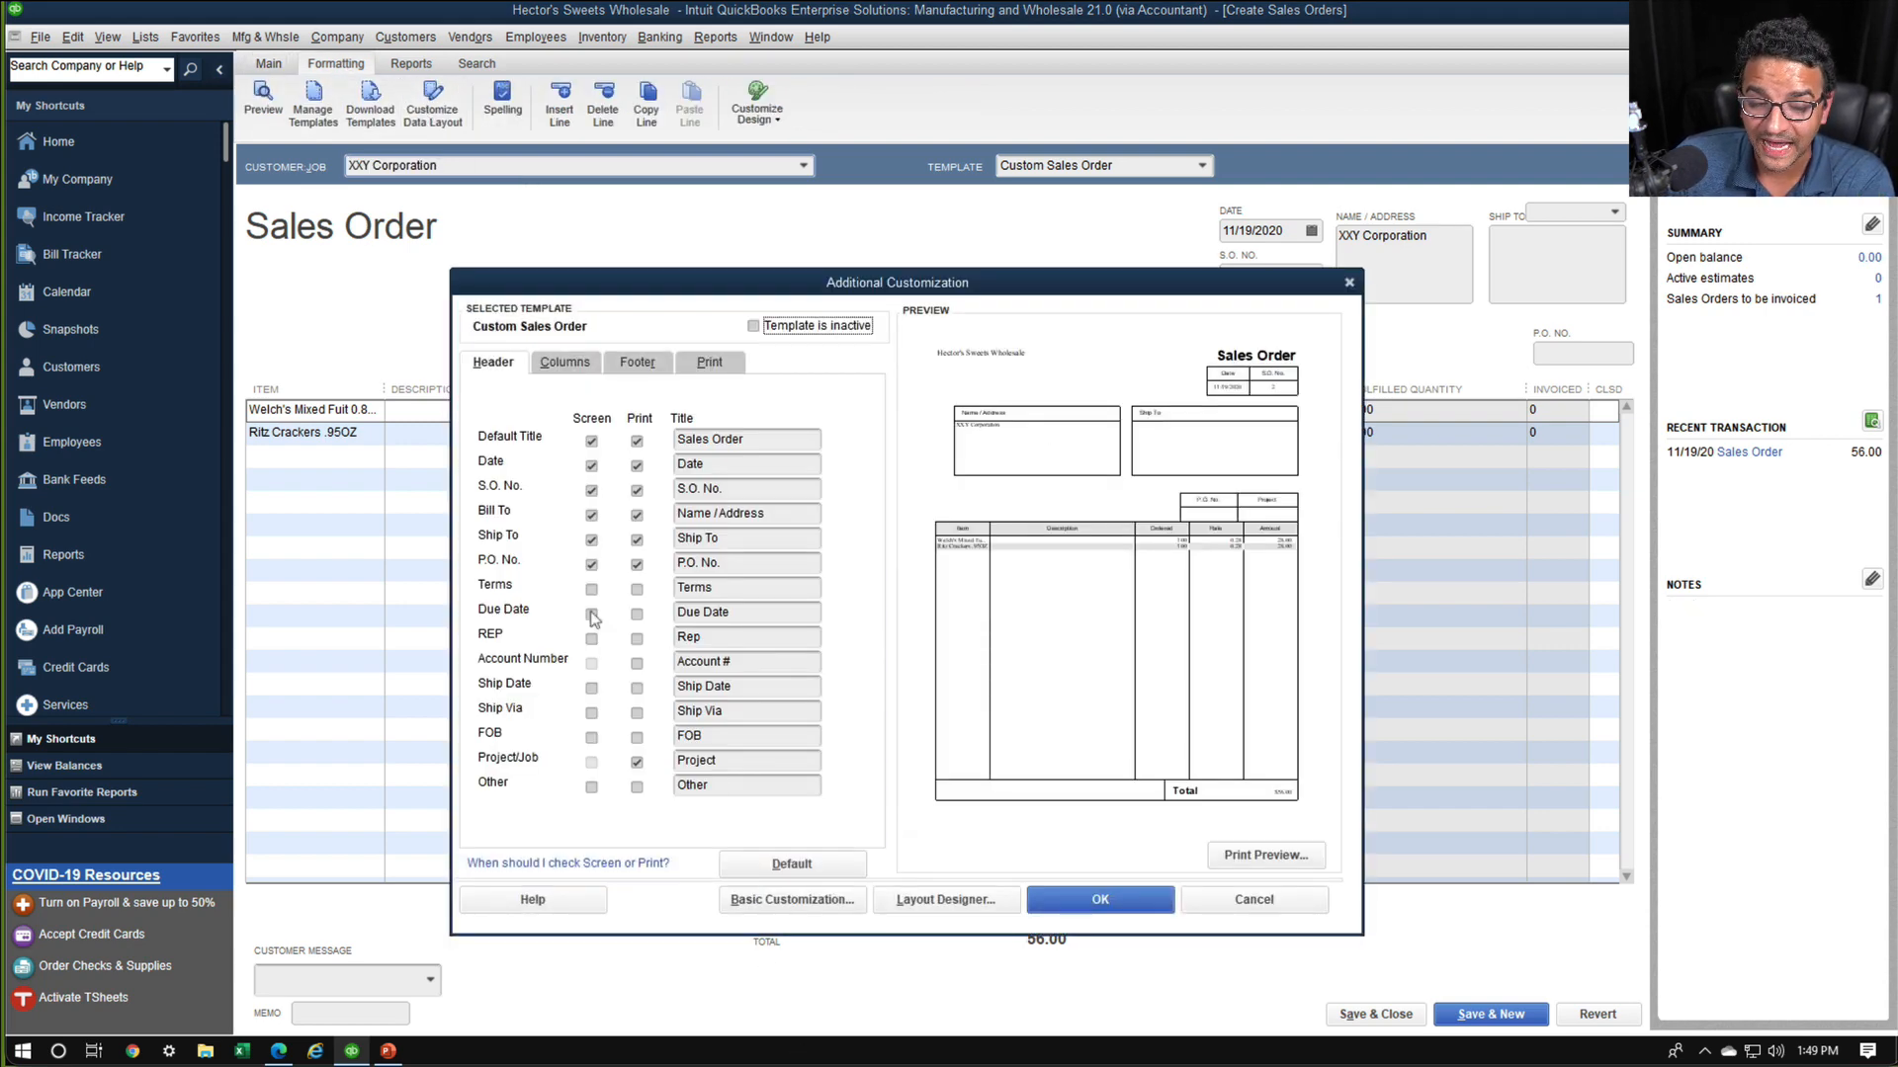
Show the Ship Date header field on screen in the Custom Sales Order template and retitle it "Estimated Date"
left_click(591, 689)
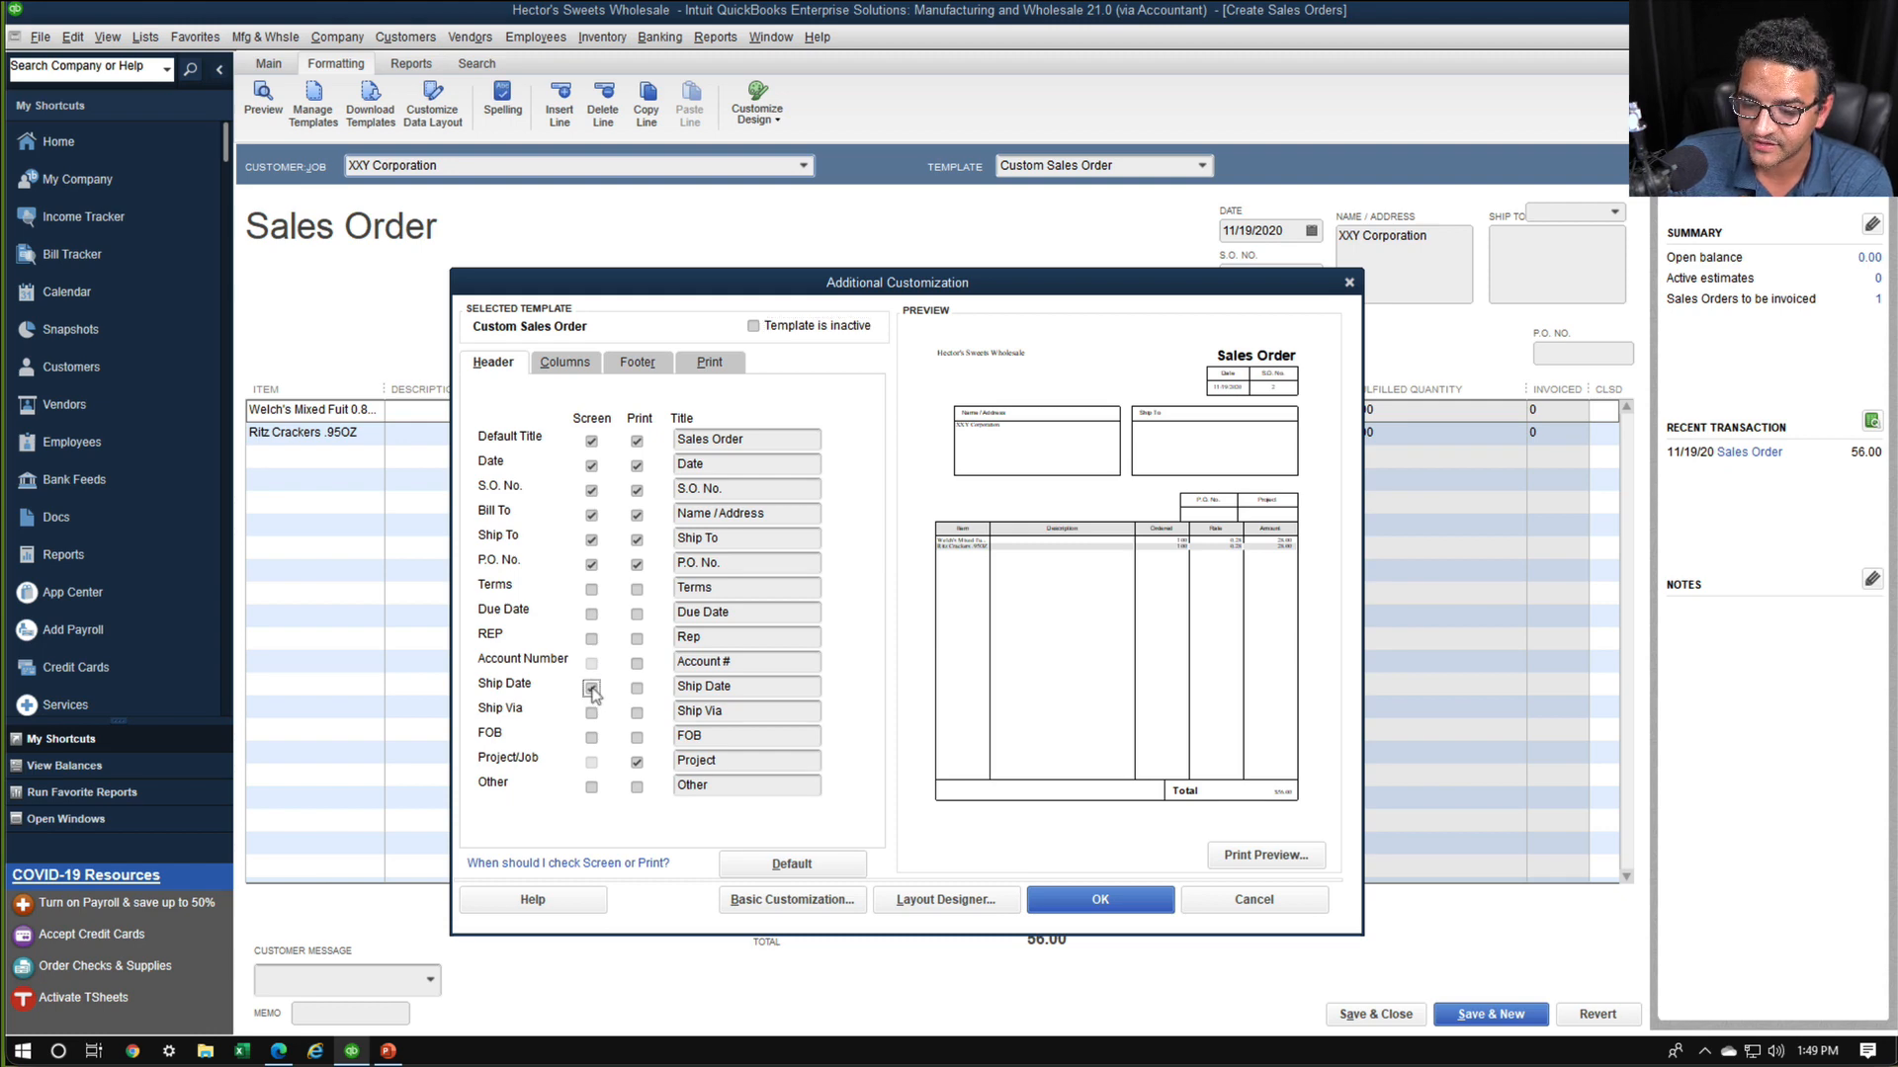
left_click(1058, 436)
left_click(695, 685)
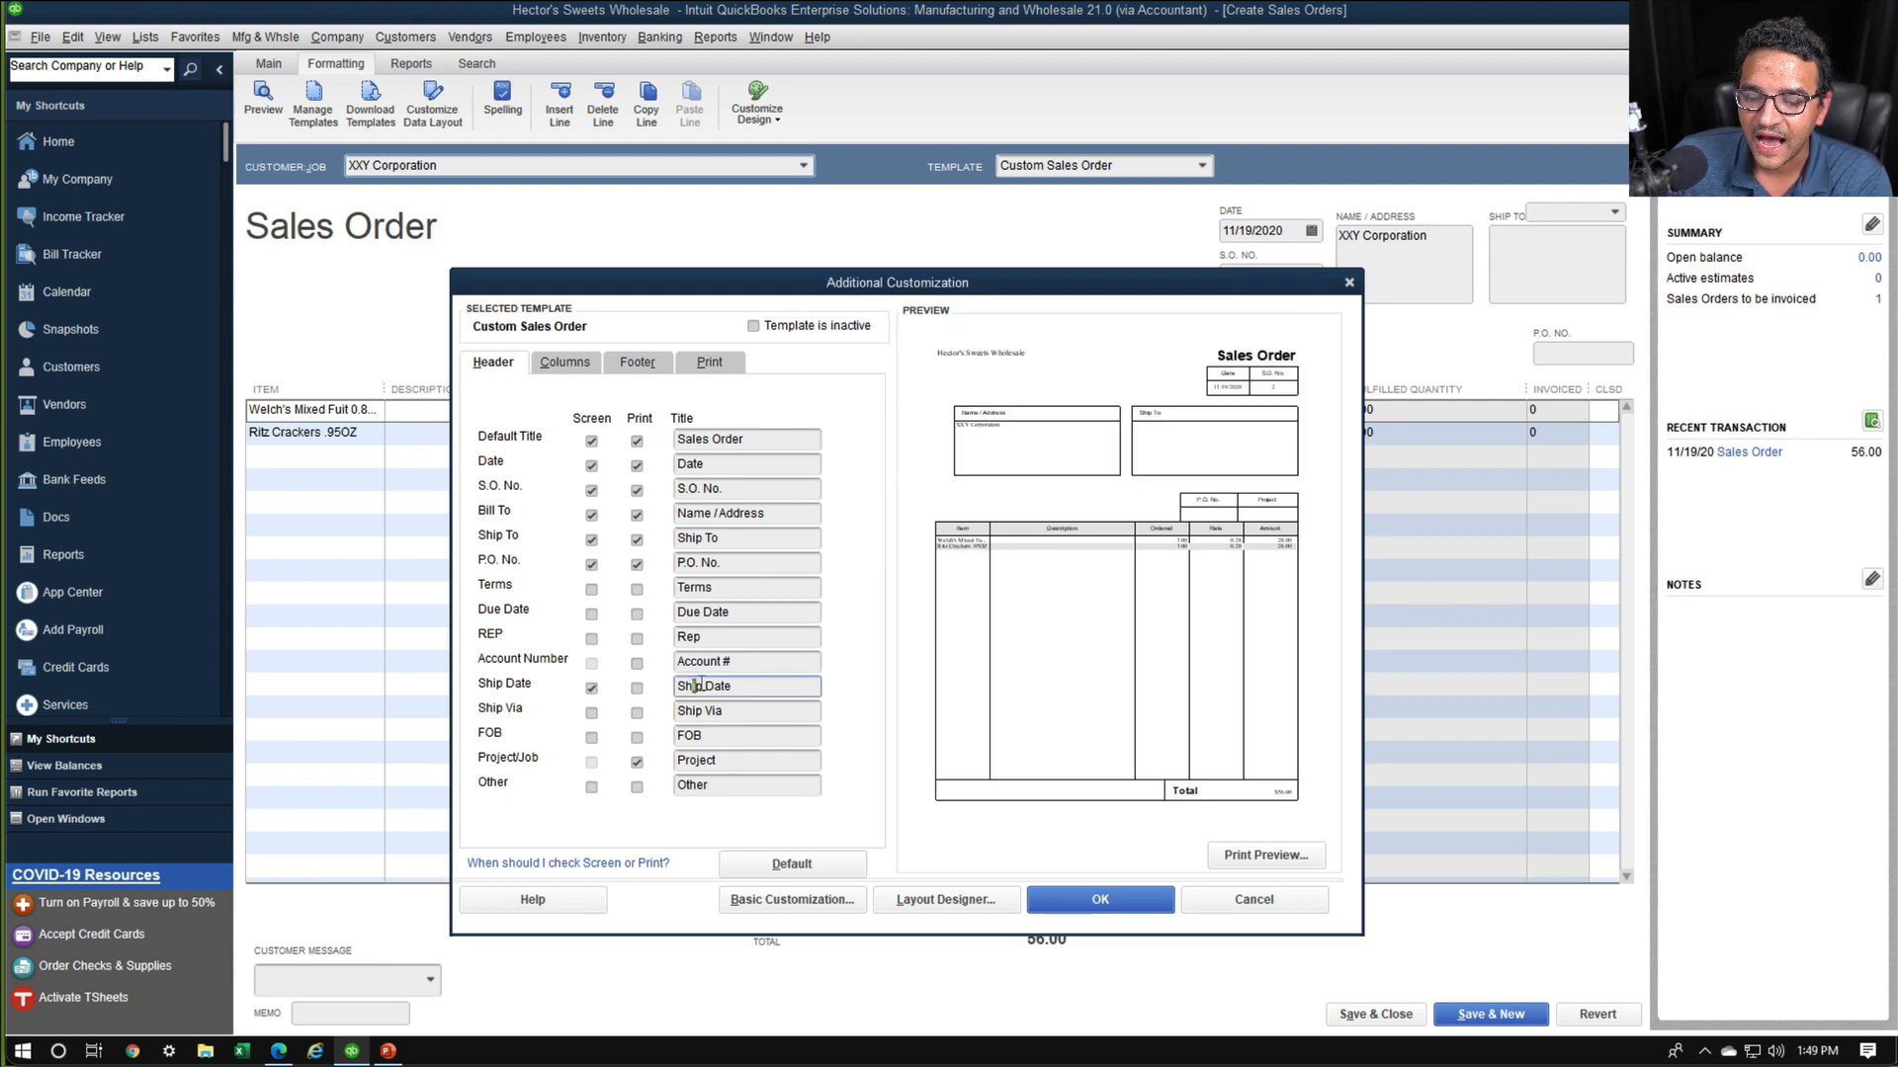
double_click(695, 685)
type("Estima")
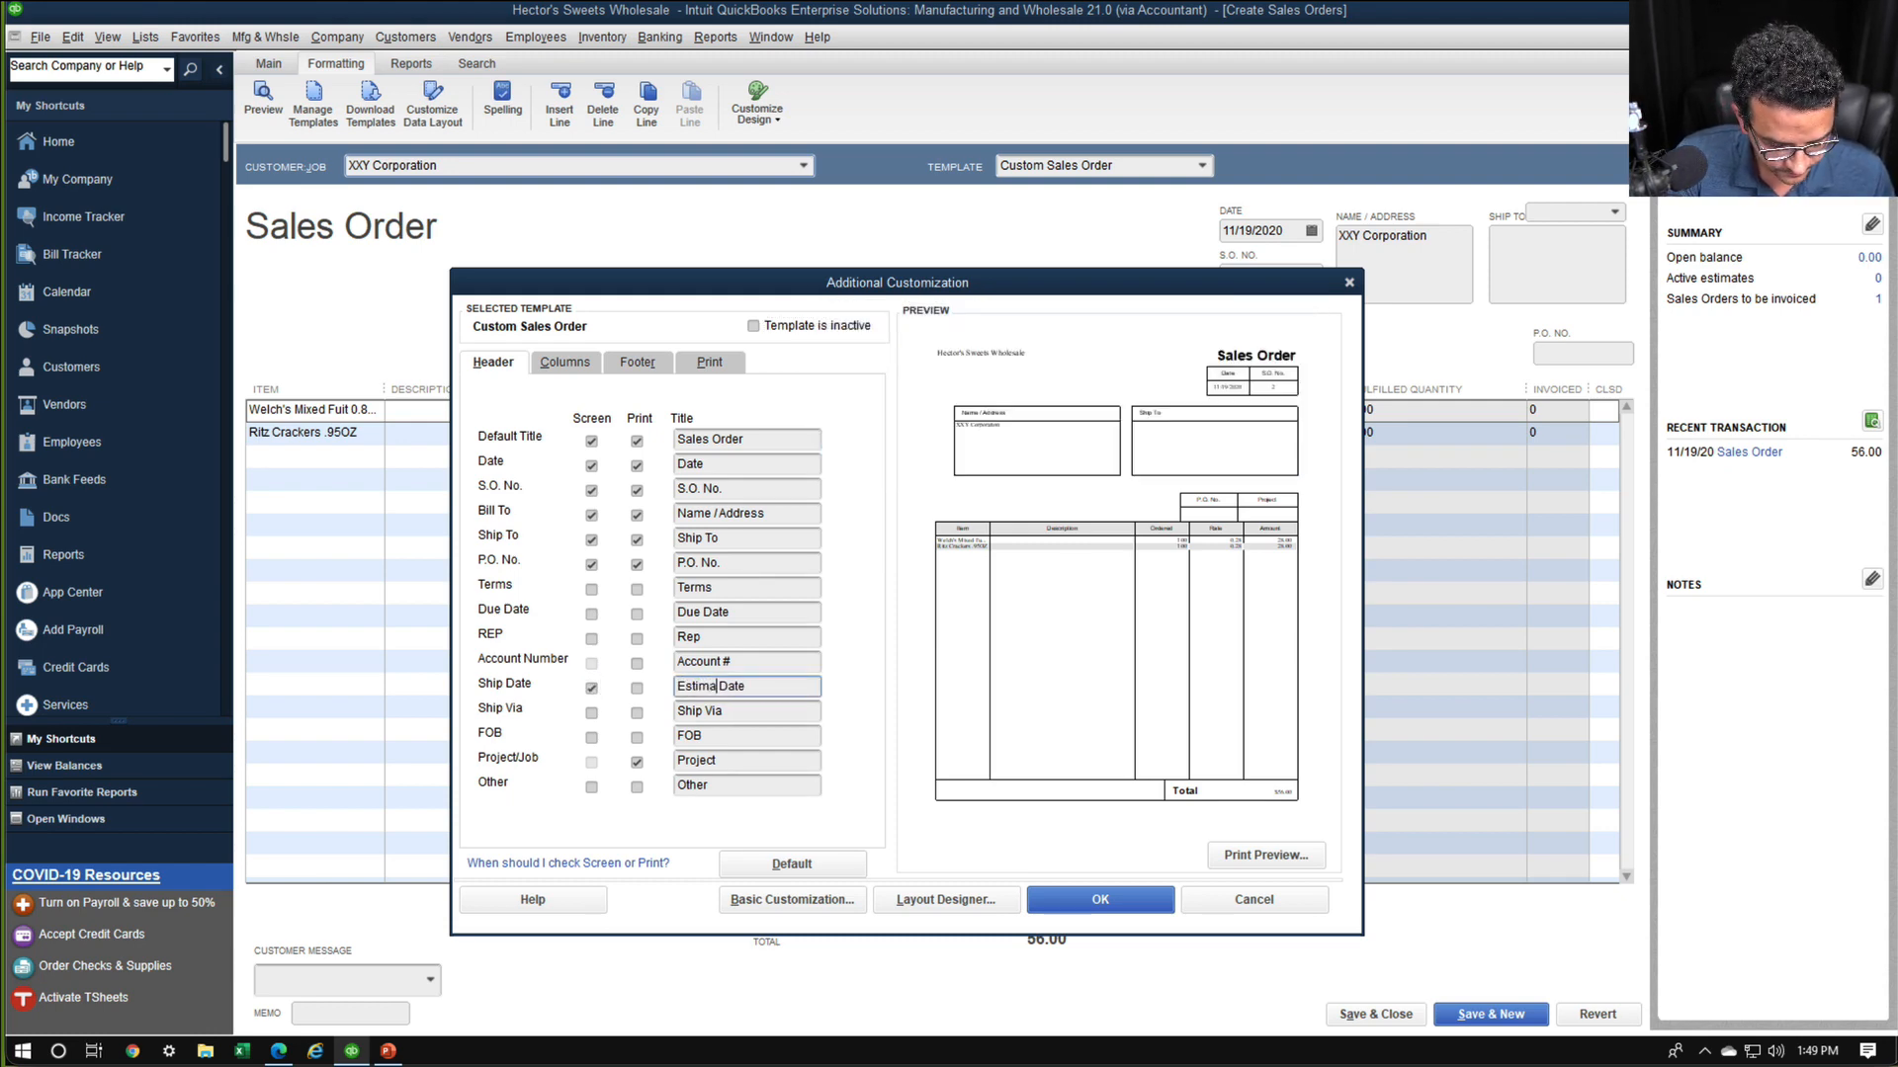
type("ted")
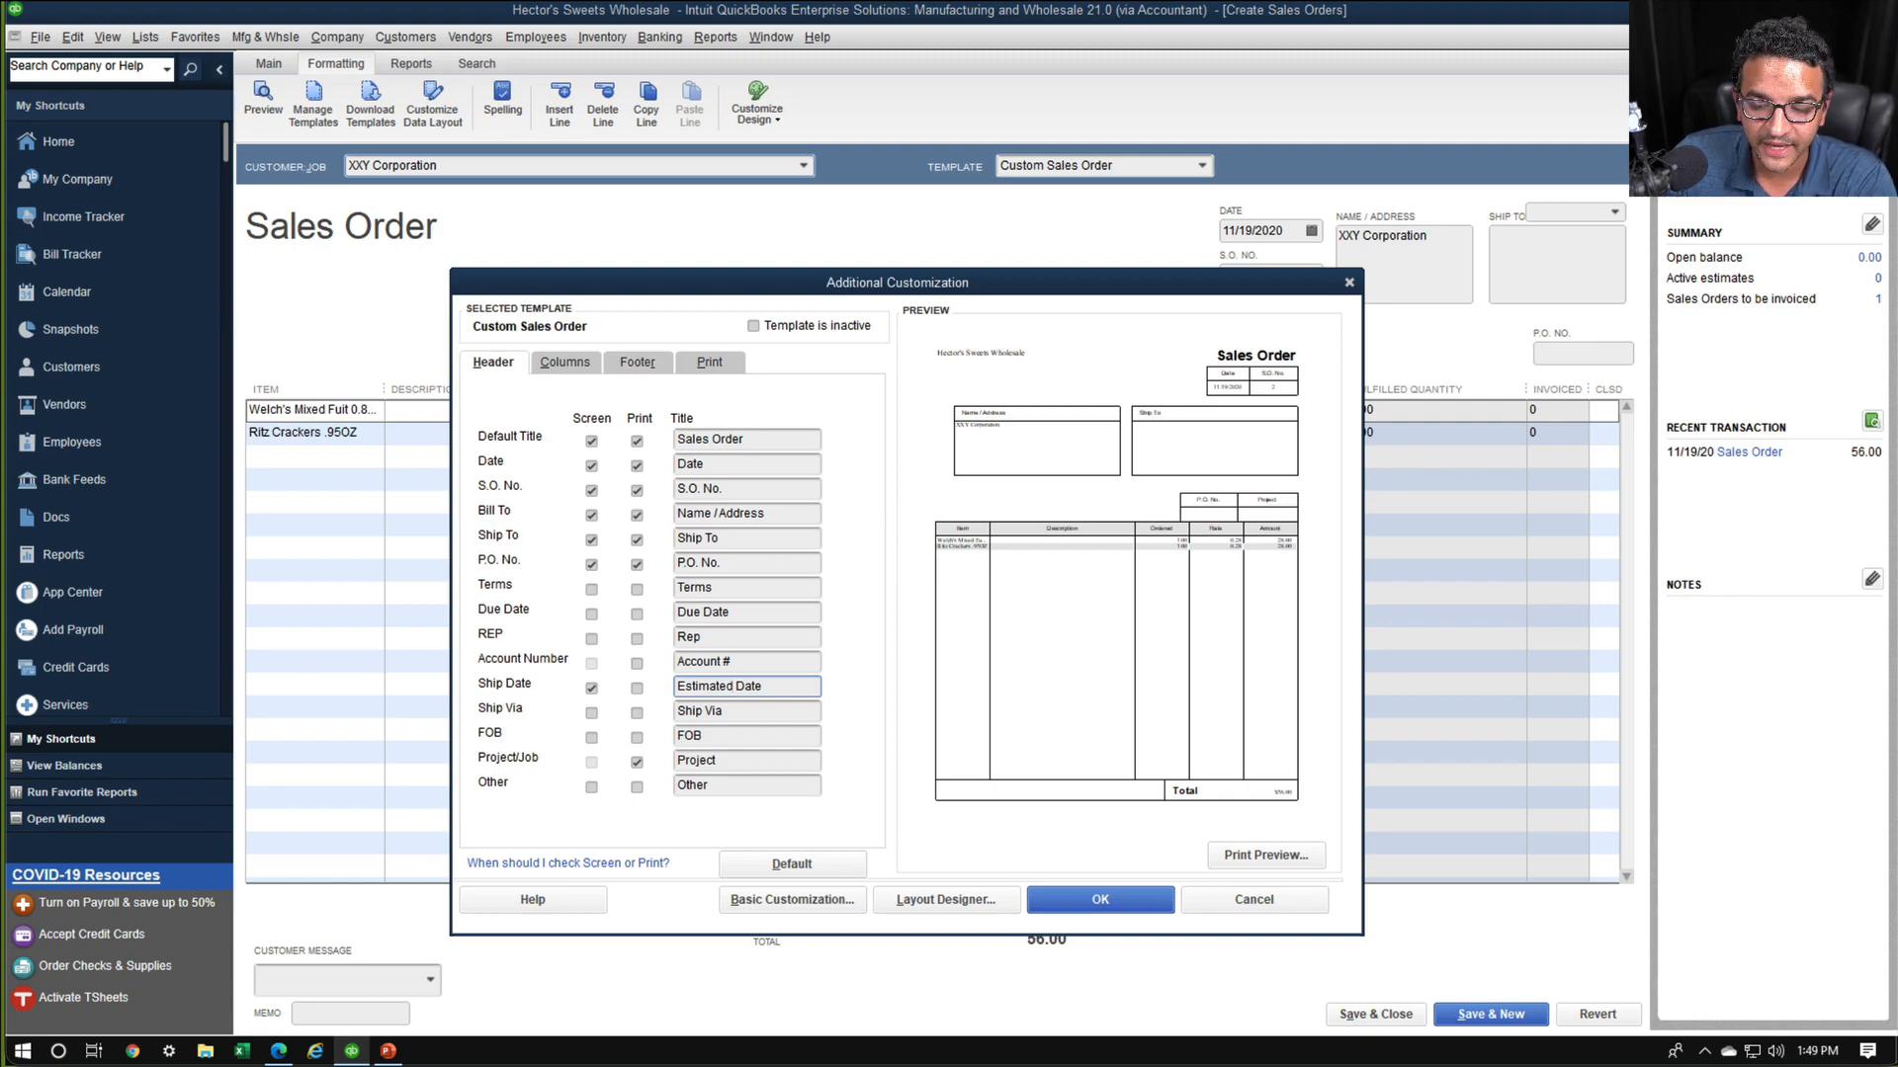
type(" Ship")
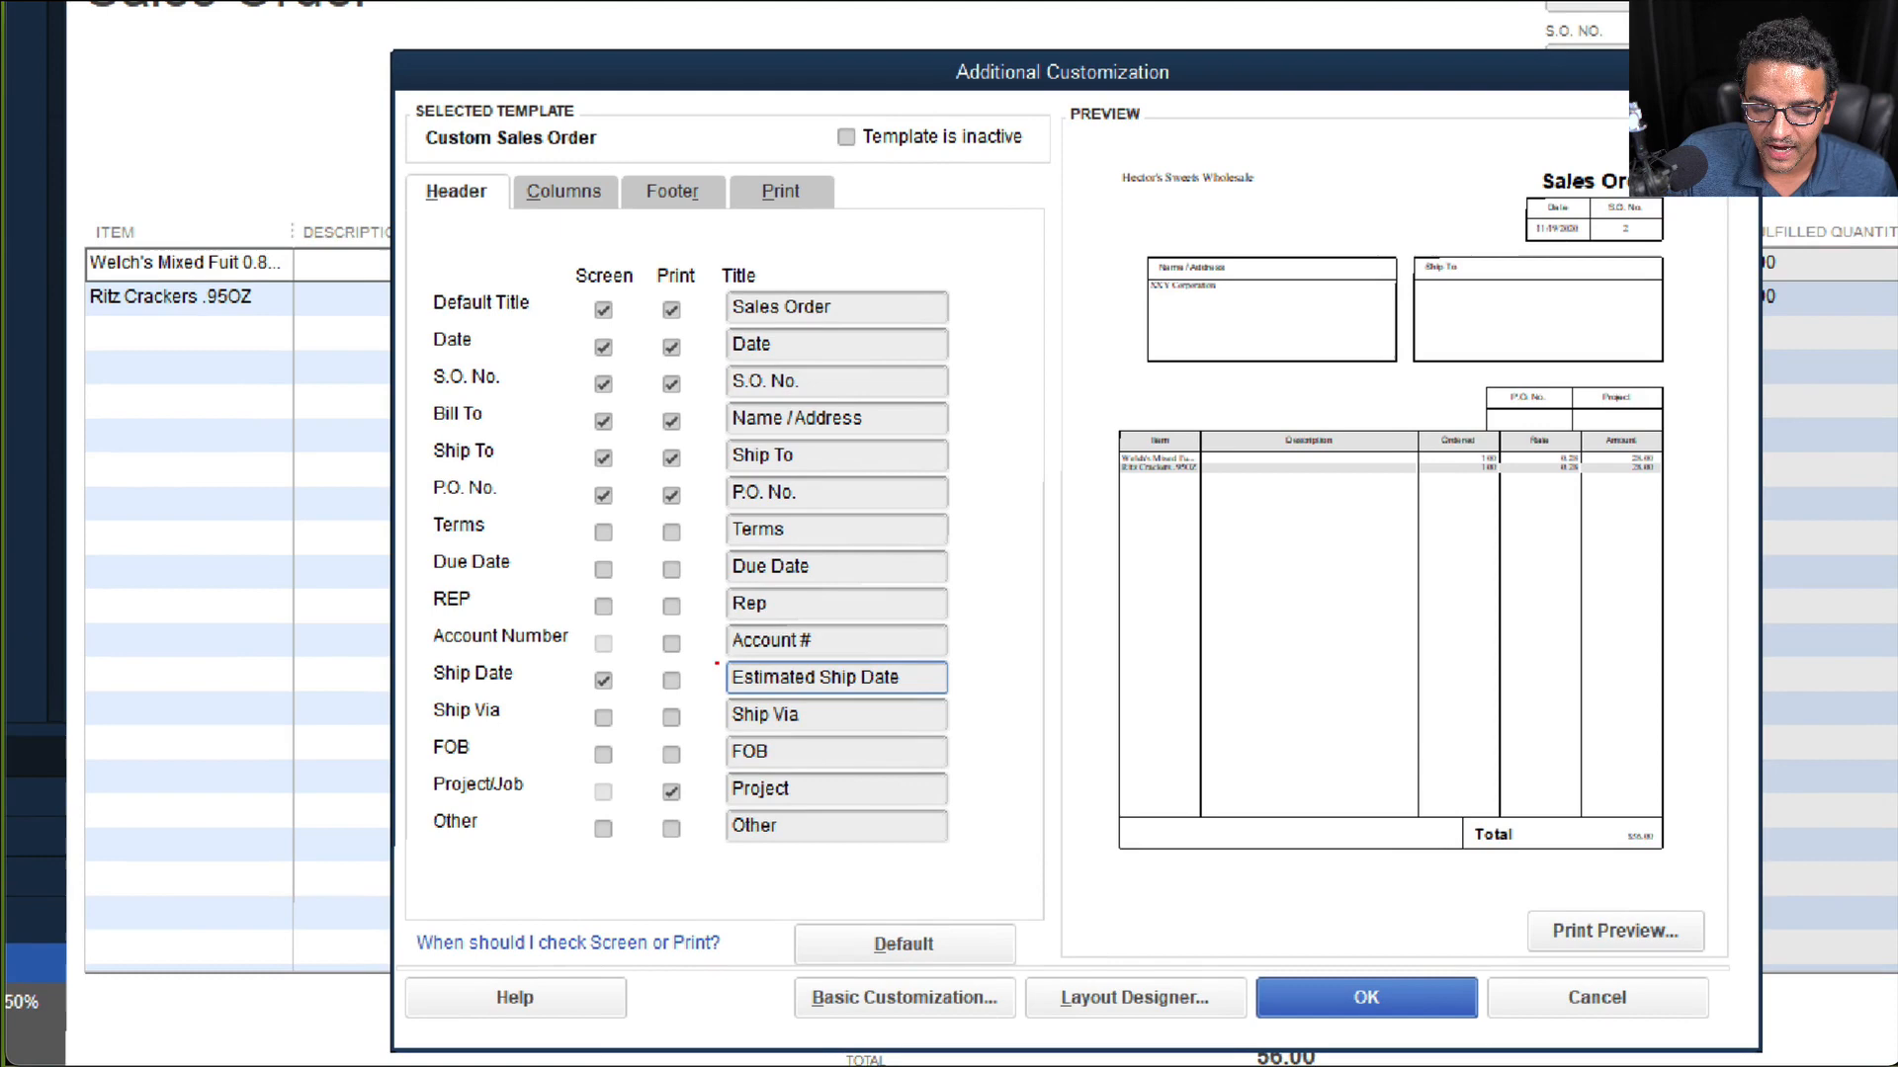
Complete the Ship Date field's title as "Estimated Ship Date" and apply the template customization
mouse_move(847, 667)
left_mouse_down()
mouse_move(641, 651)
mouse_move(465, 681)
mouse_move(940, 707)
mouse_move(922, 641)
mouse_move(889, 644)
left_mouse_up()
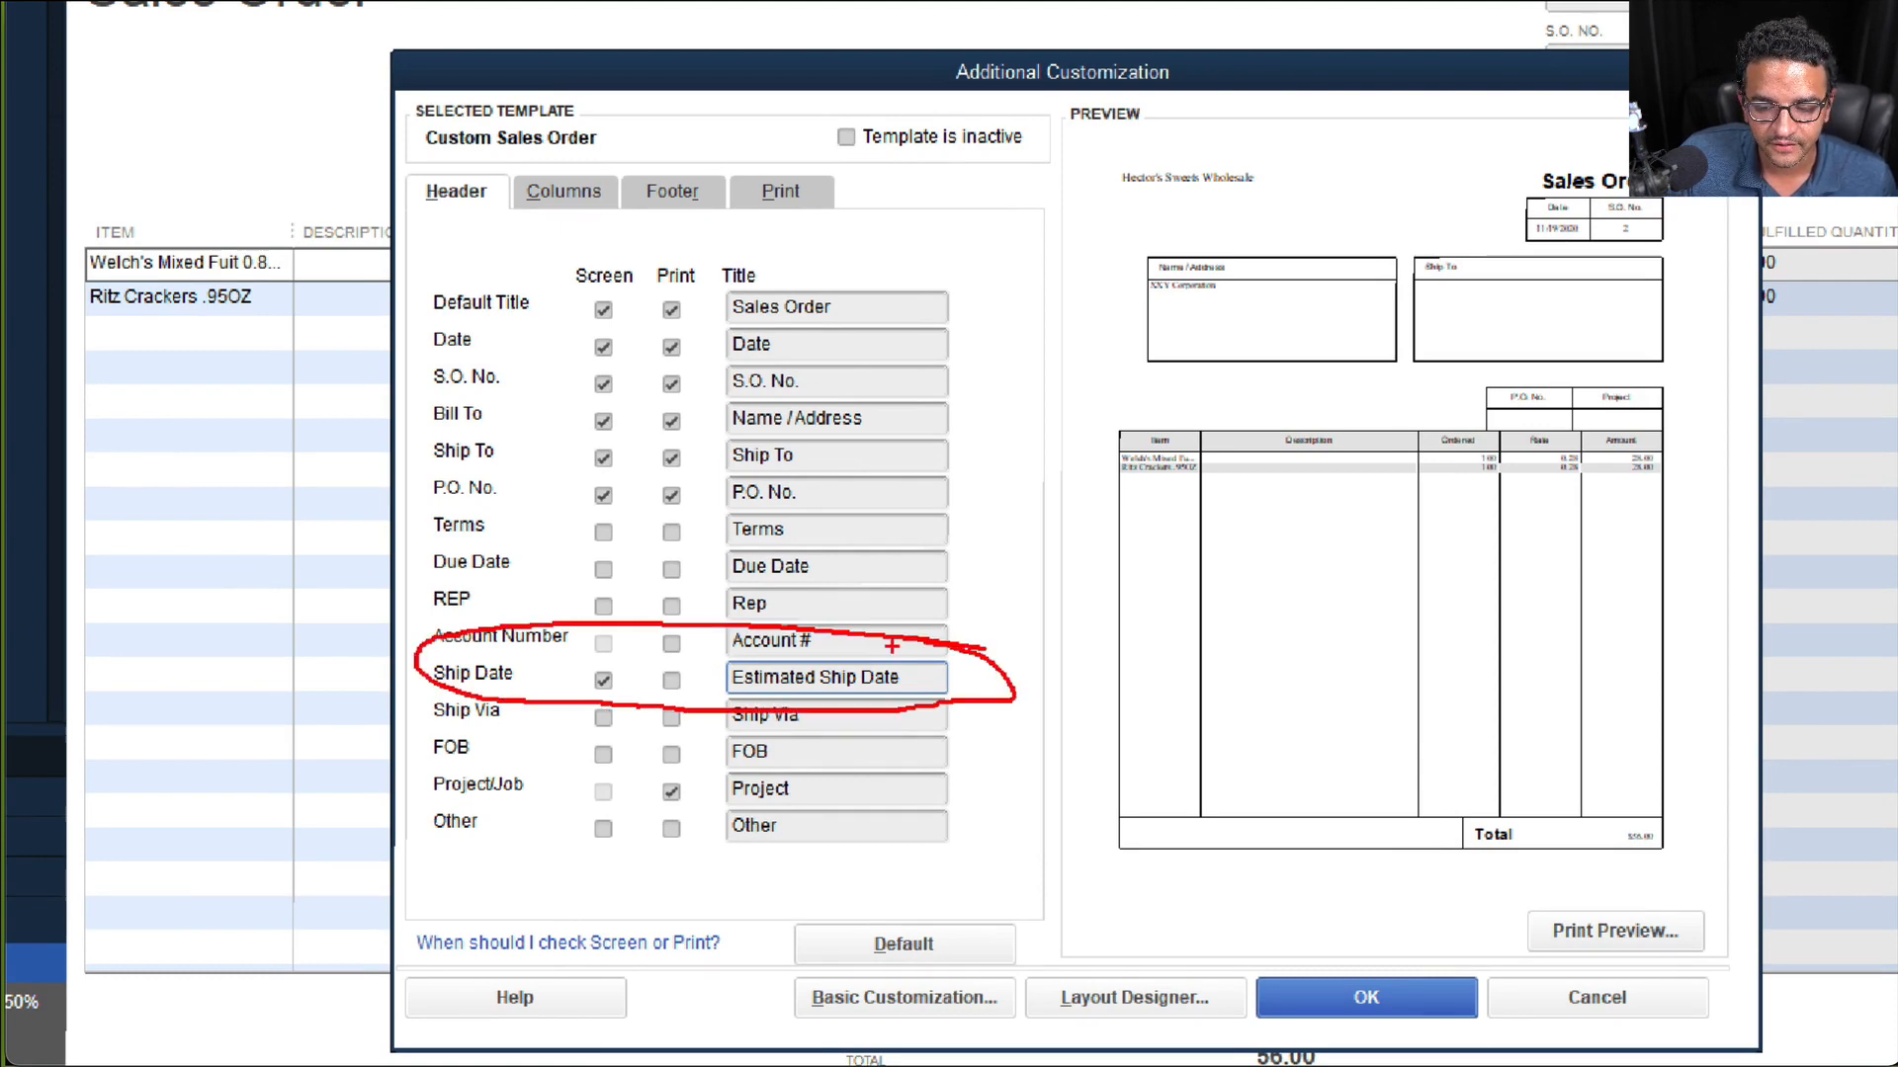
left_click(1100, 897)
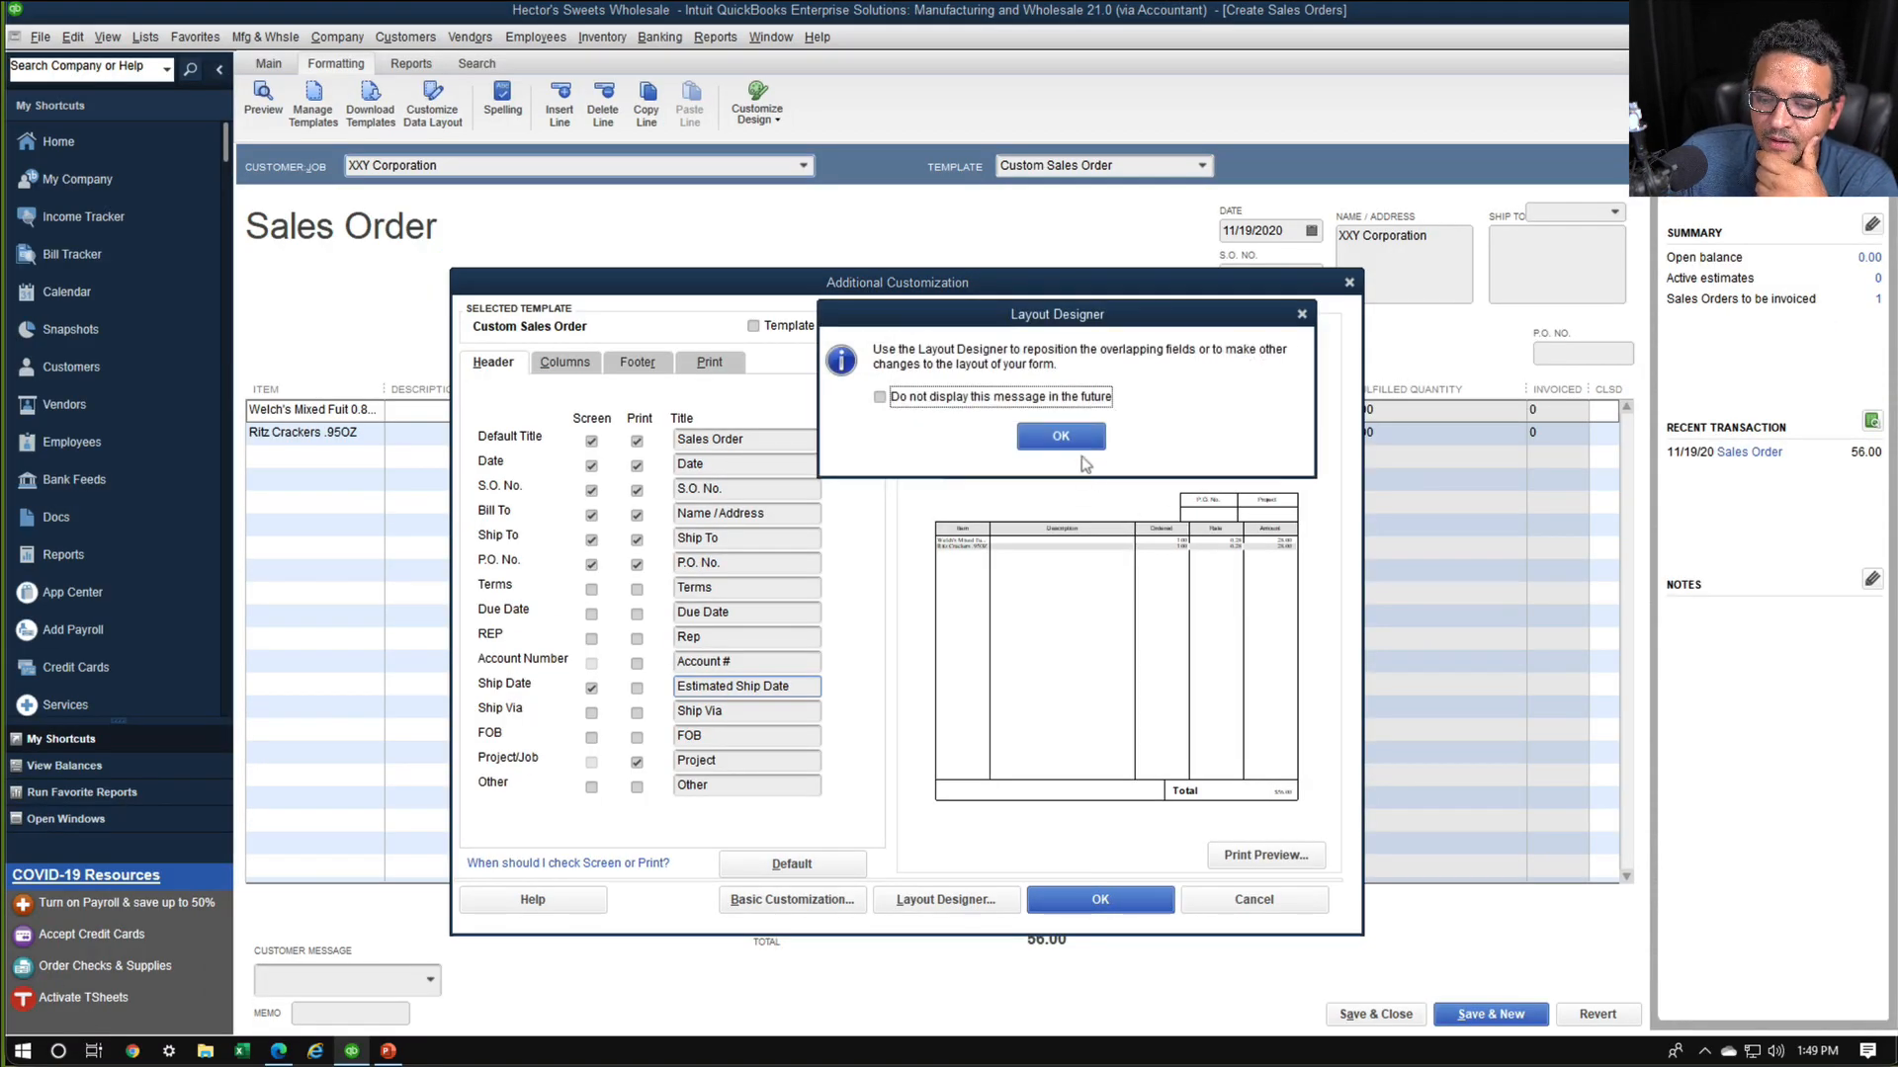
left_click(1061, 436)
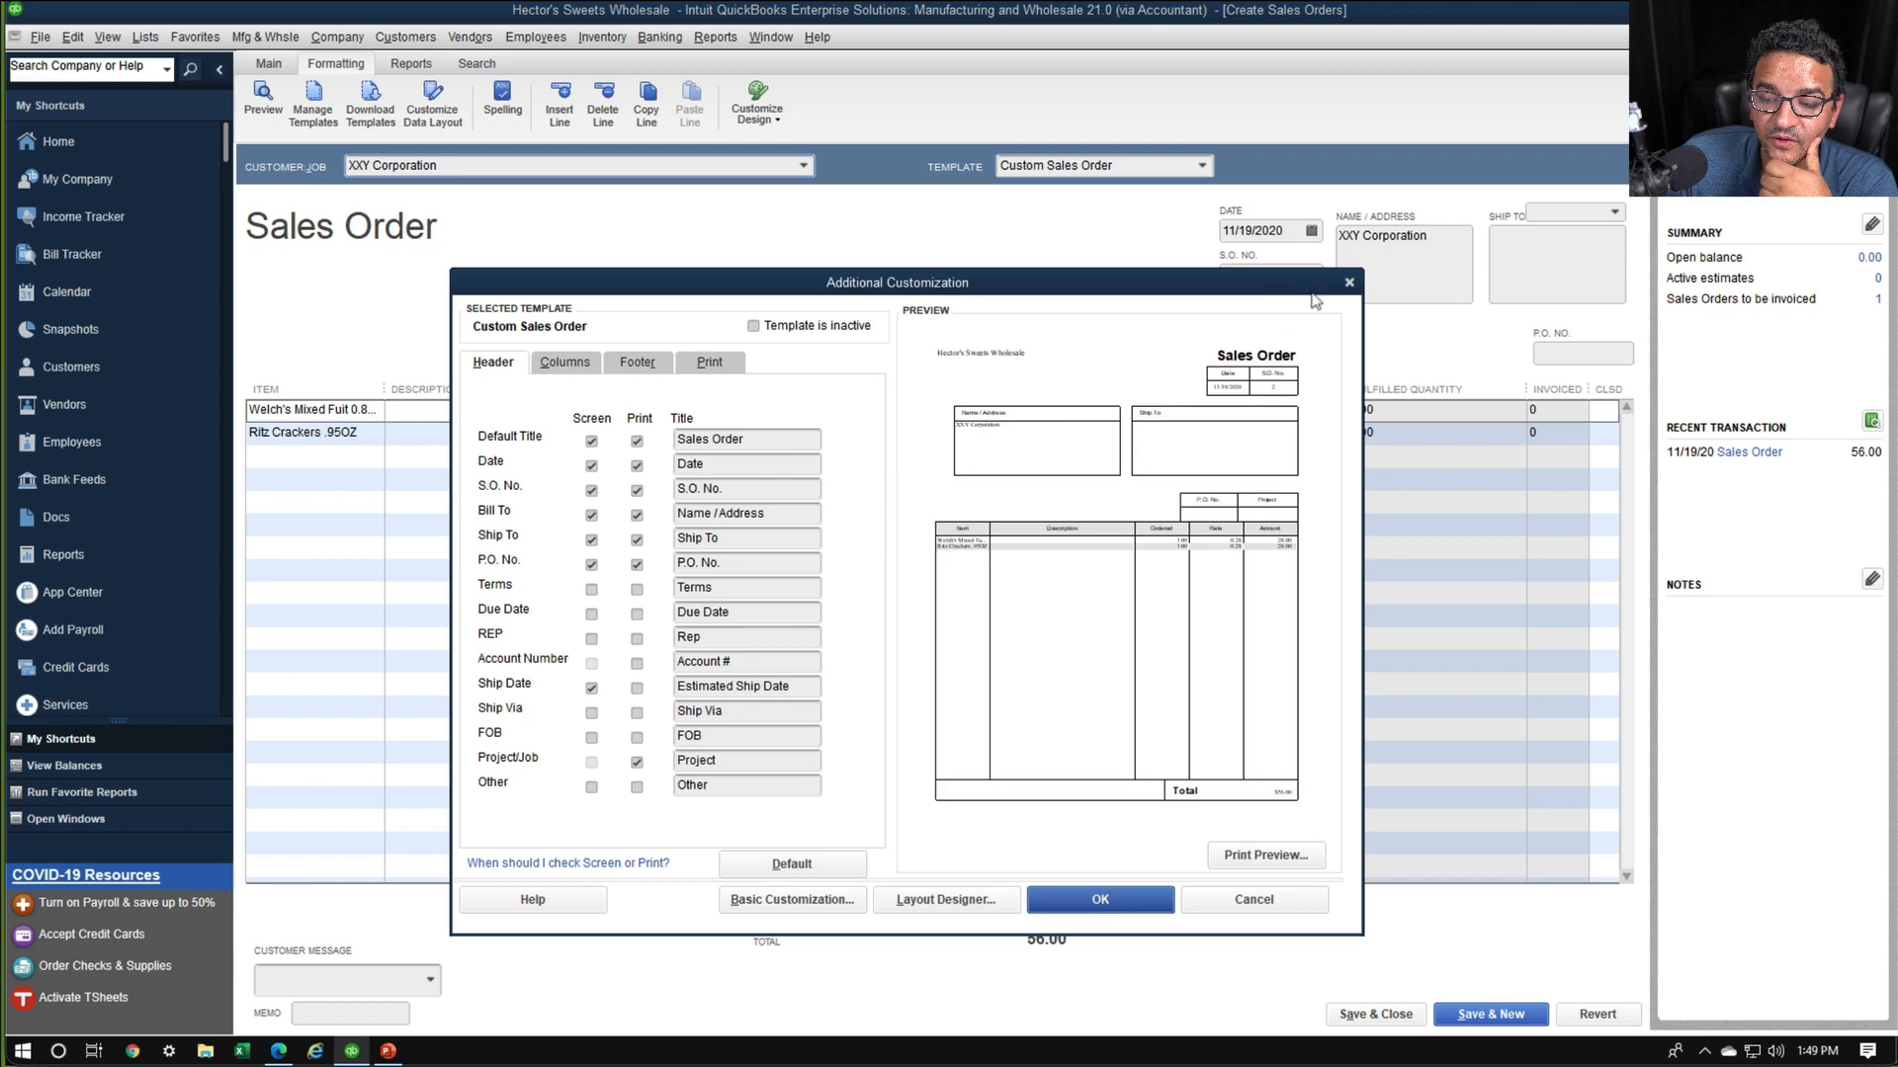
left_click(1109, 900)
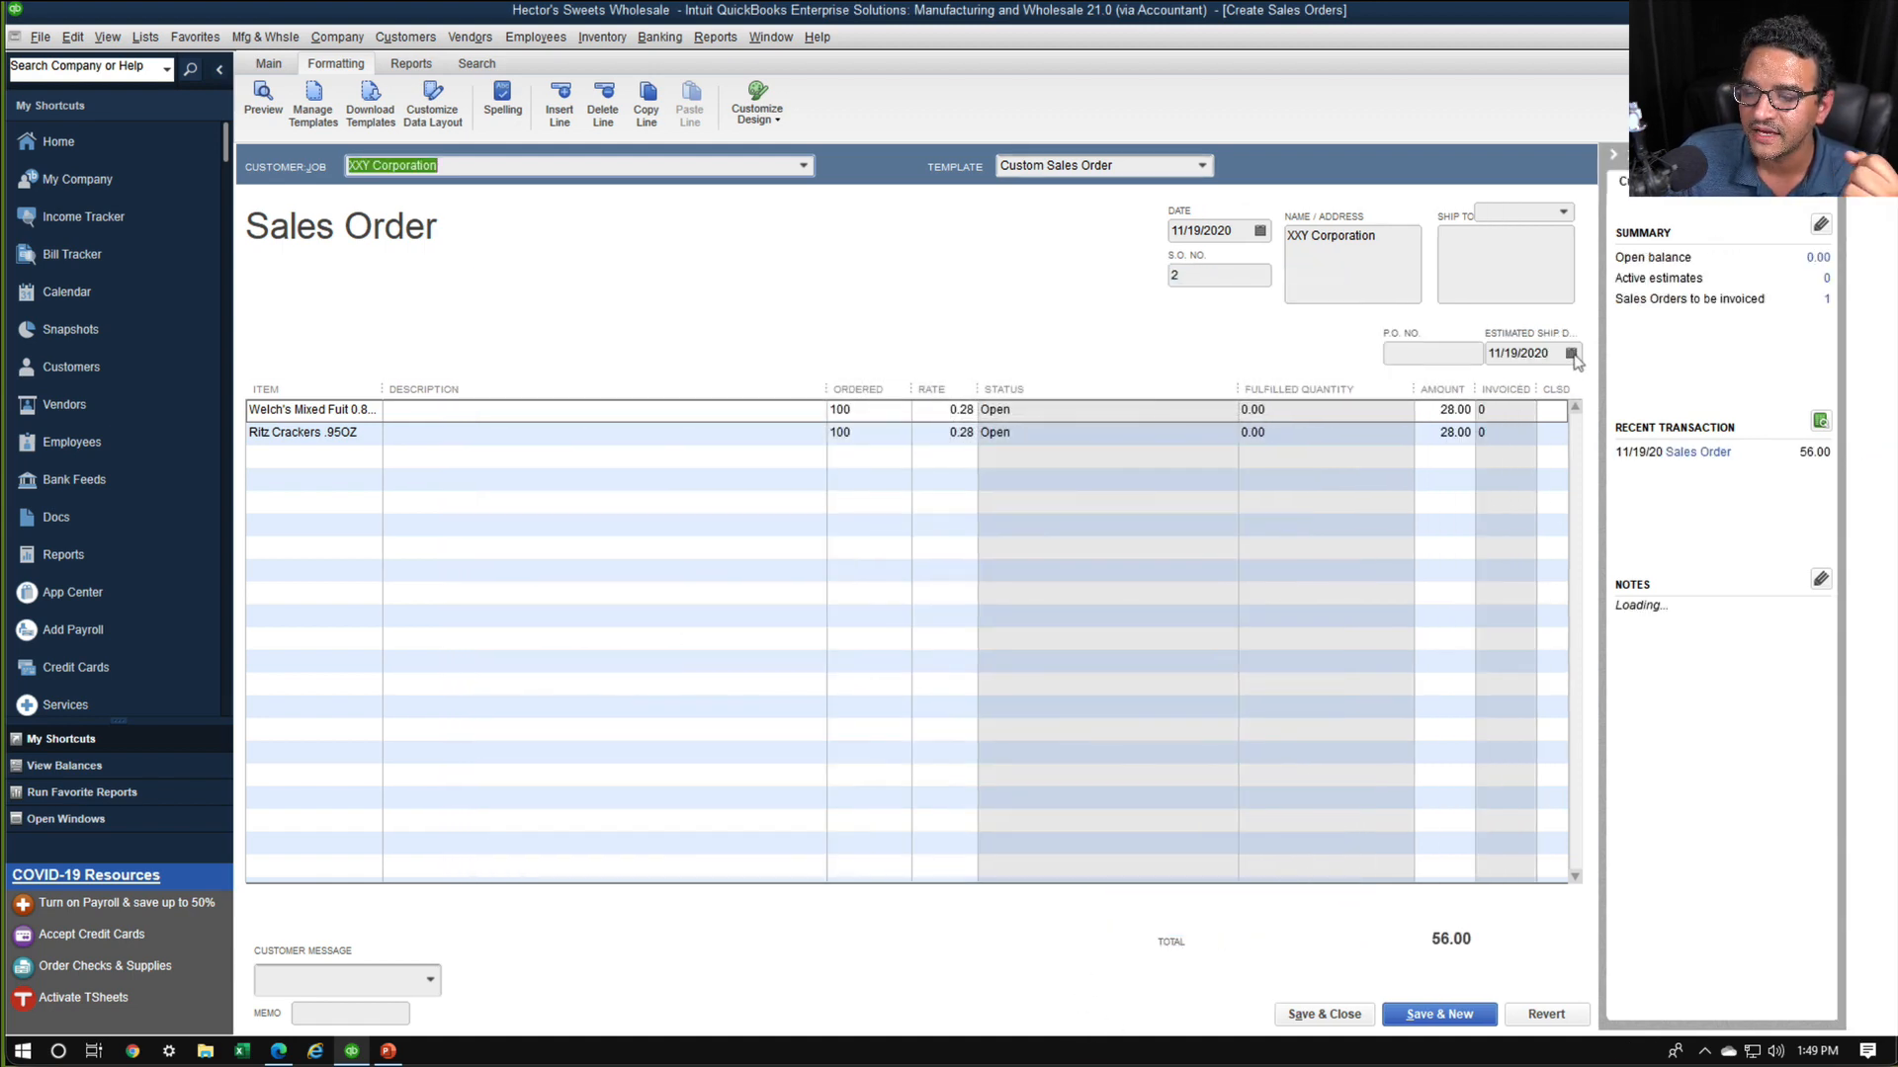
Set the order's estimated ship date to 11/23/2020, then save and close the sales order, recording the changes
left_click(1573, 355)
left_click(1572, 354)
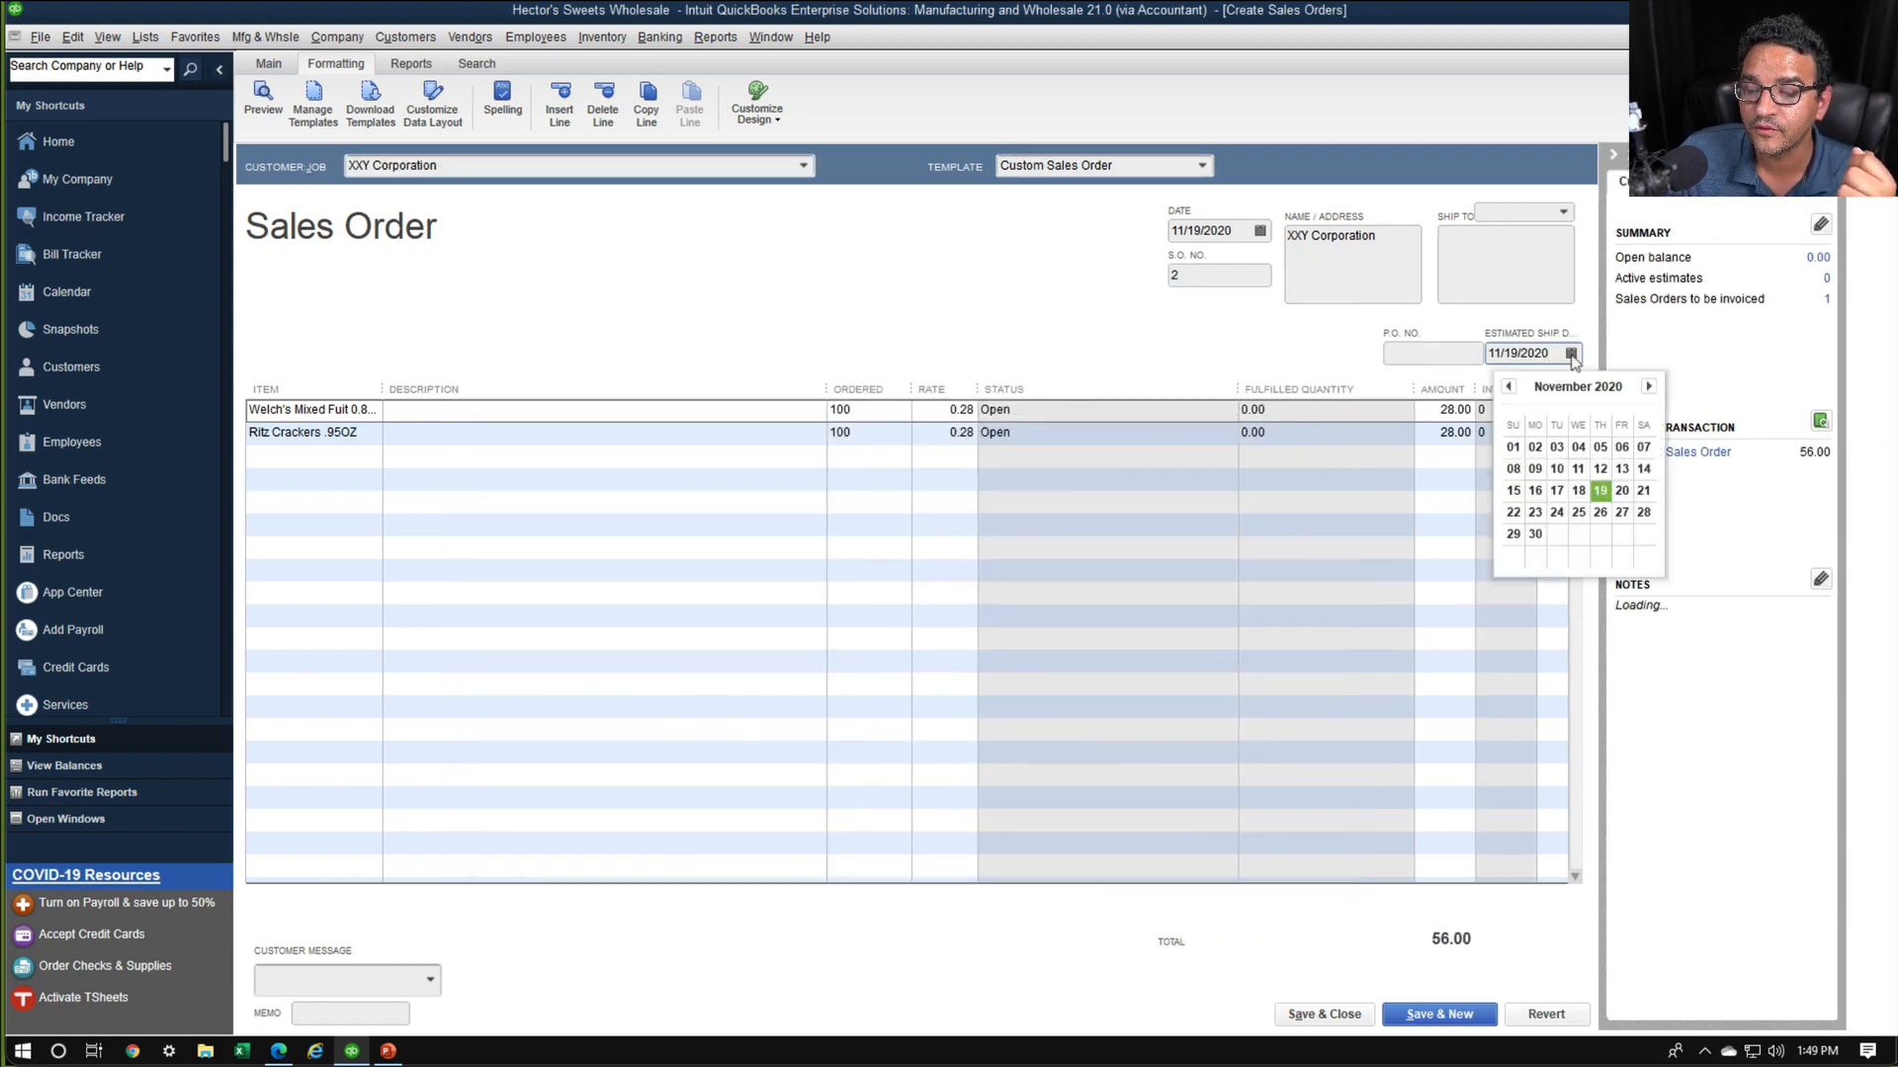
left_click(1536, 514)
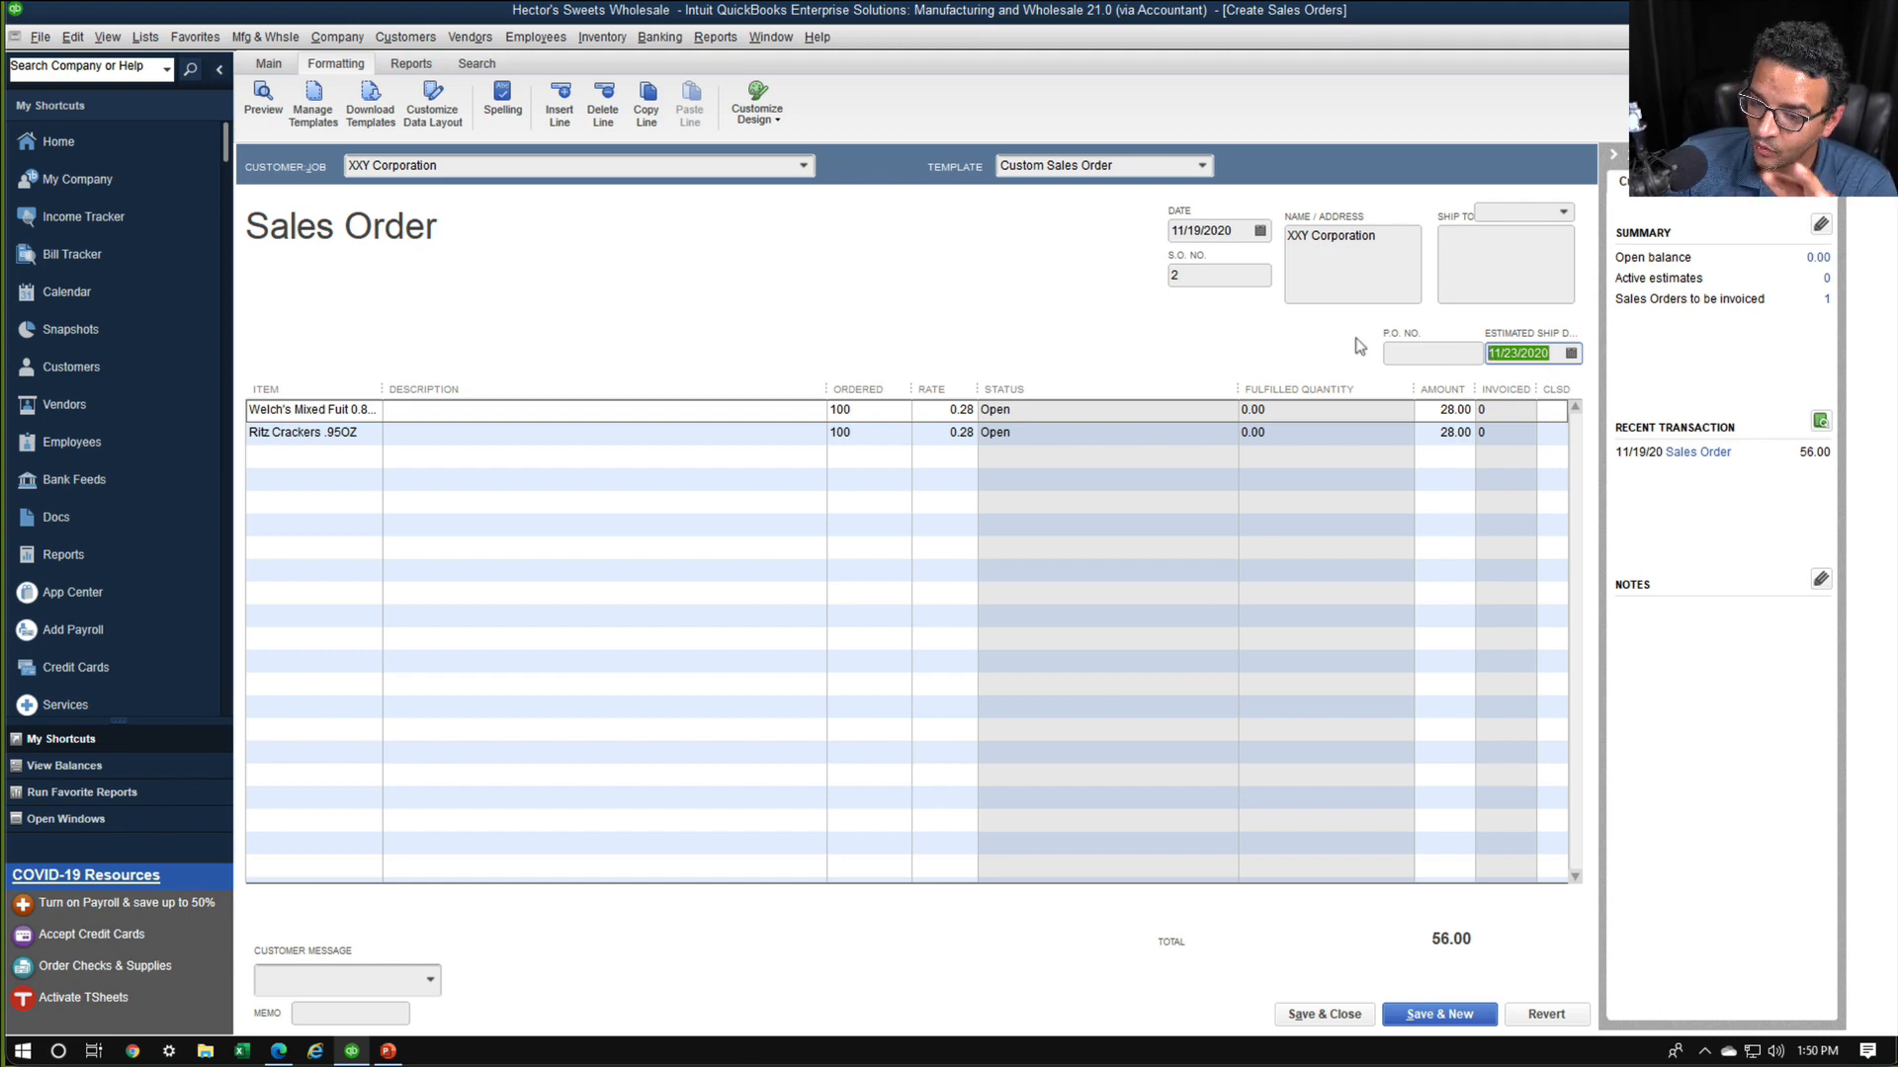
left_click(1333, 1013)
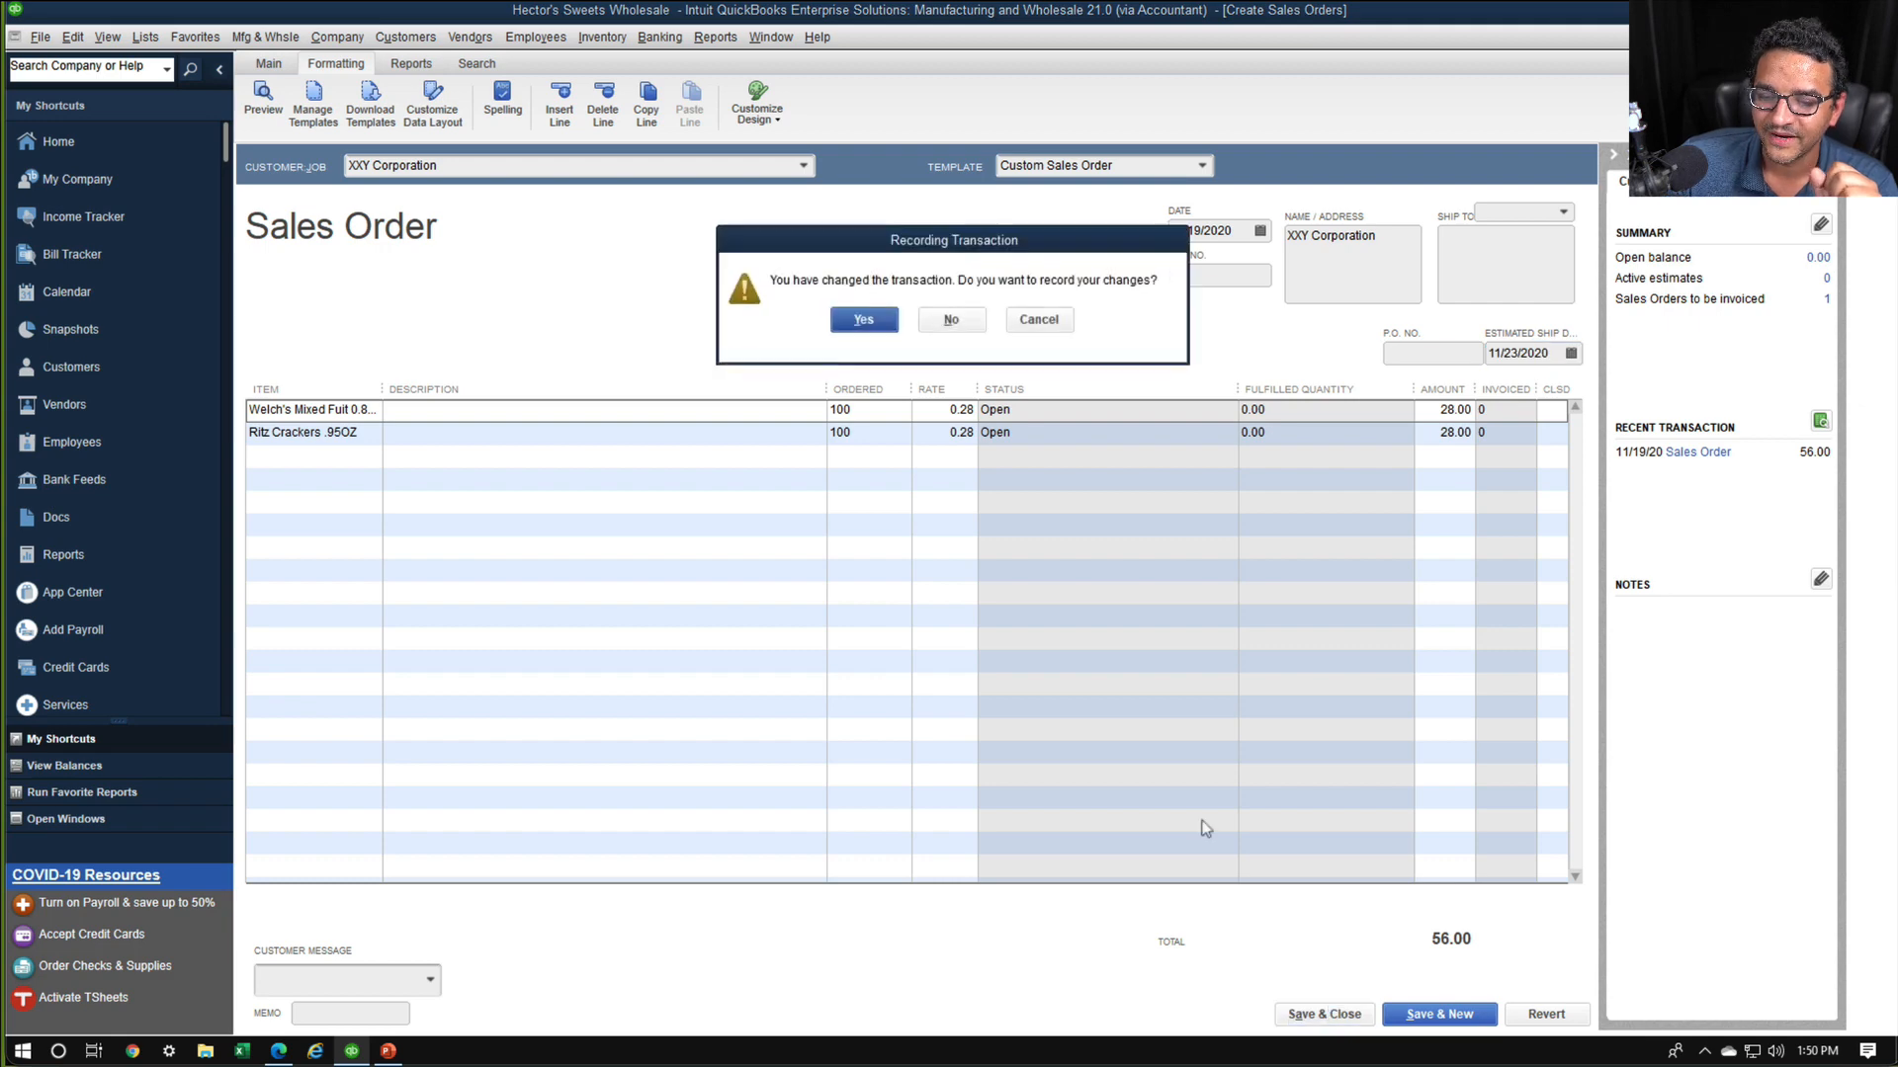
left_click(889, 328)
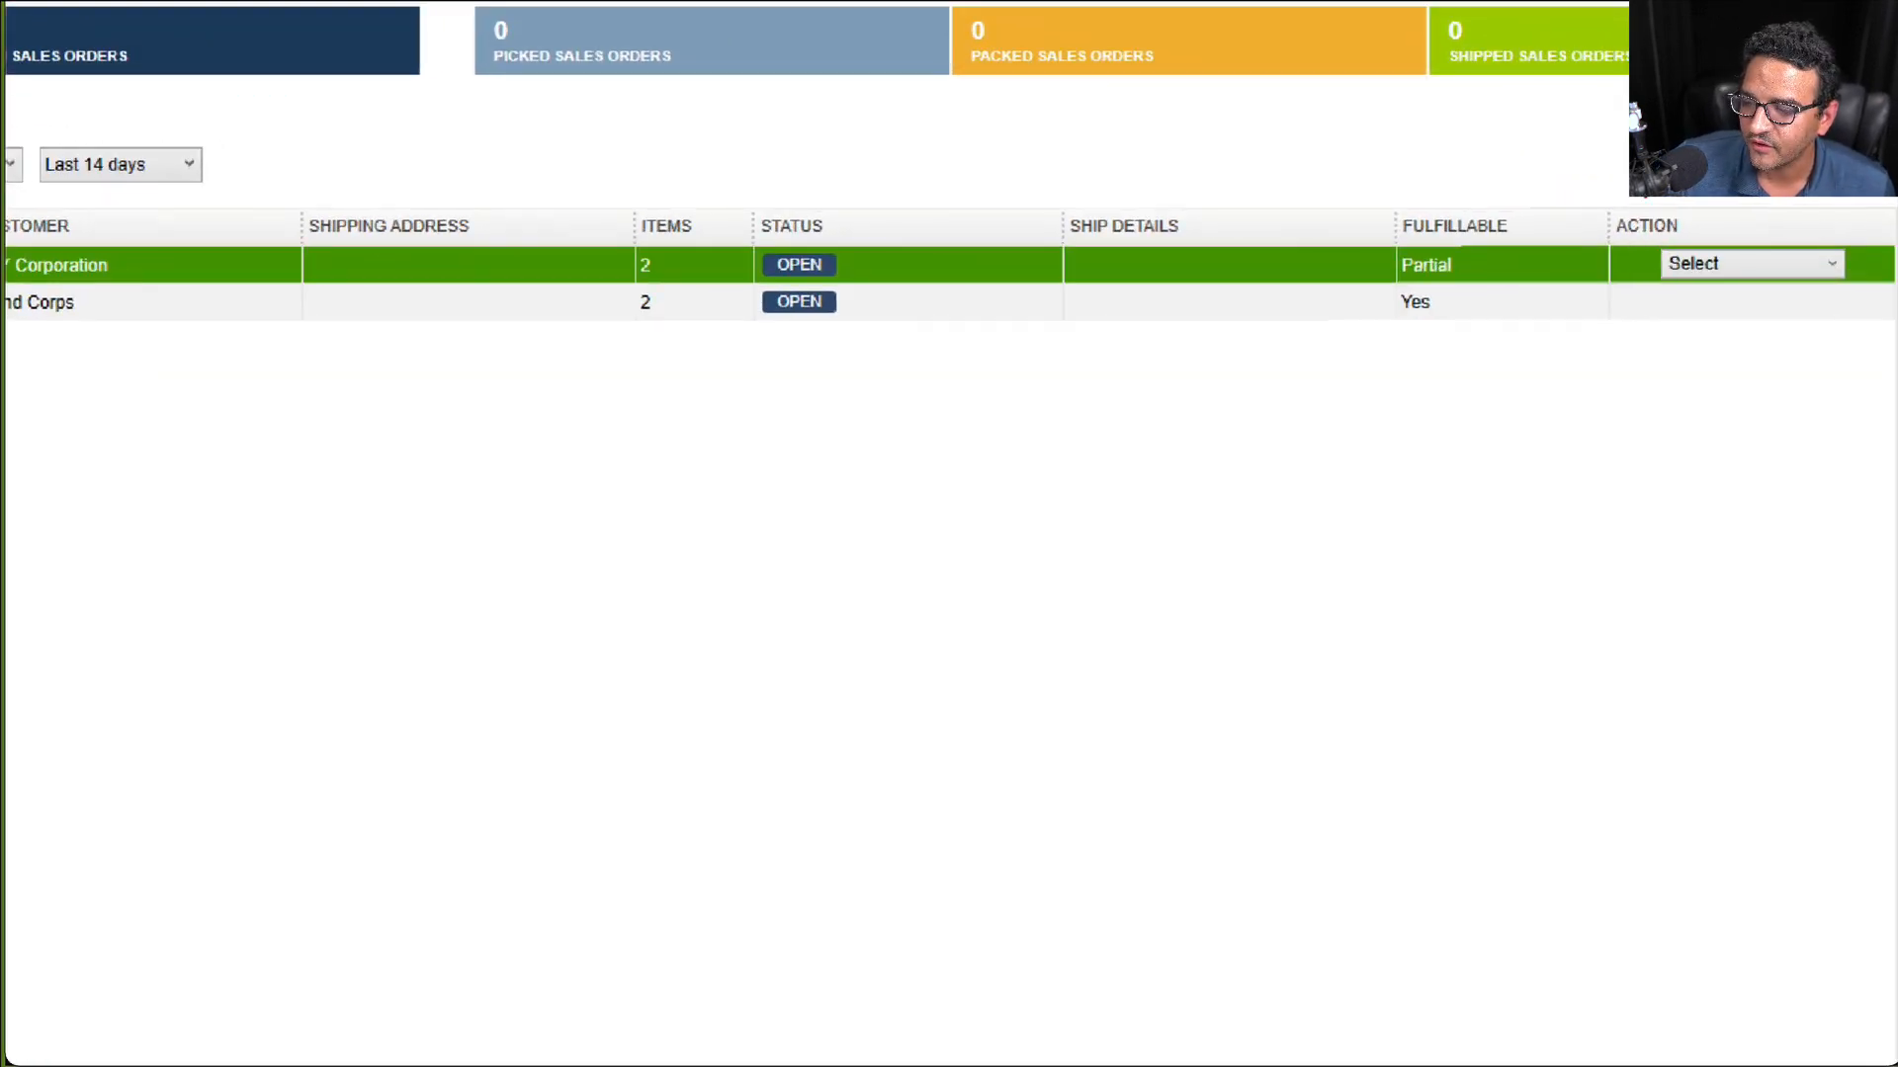
Compare the Fulfillable status of the XXY Corporation and Brand Corps sales orders in the worksheet
mouse_move(1630, 178)
left_mouse_down()
mouse_move(1305, 306)
mouse_move(1669, 277)
mouse_move(1593, 127)
left_mouse_up()
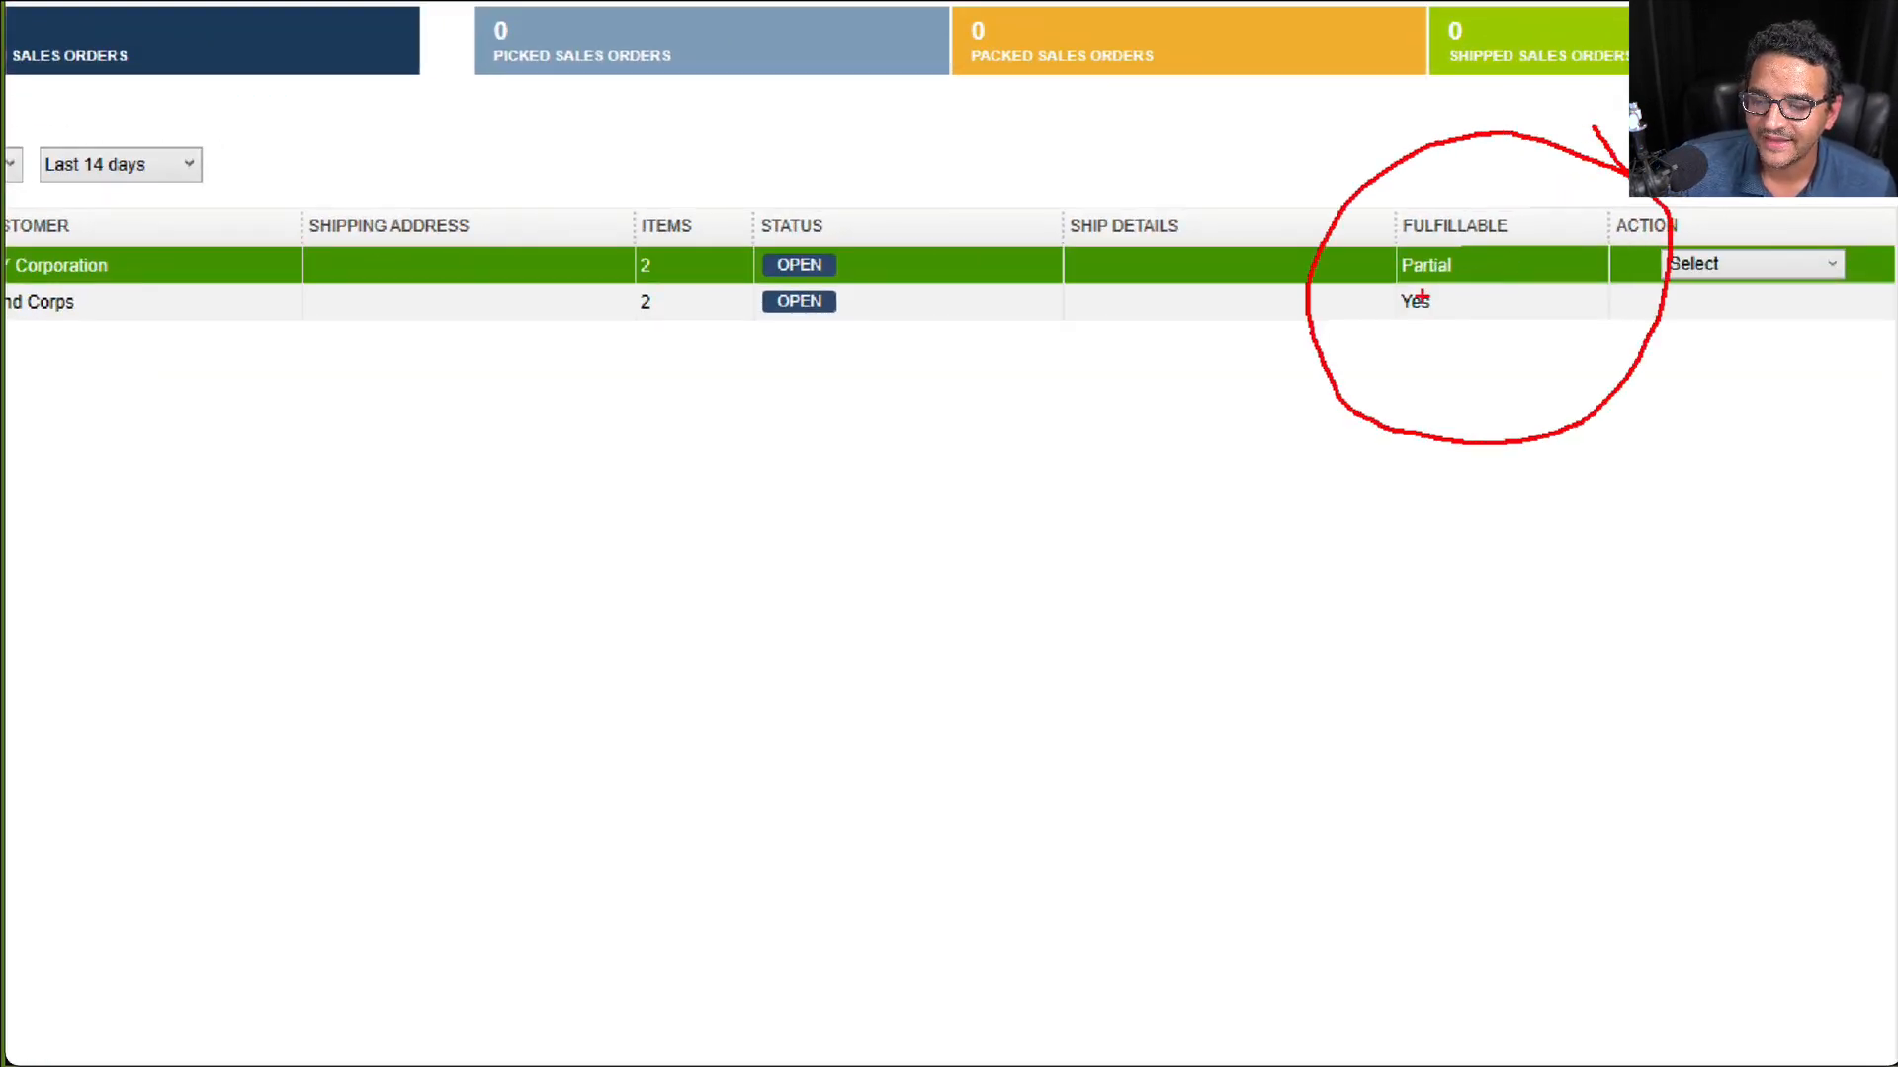
mouse_move(1389, 331)
left_mouse_down()
mouse_move(1455, 332)
mouse_move(1466, 285)
left_mouse_up()
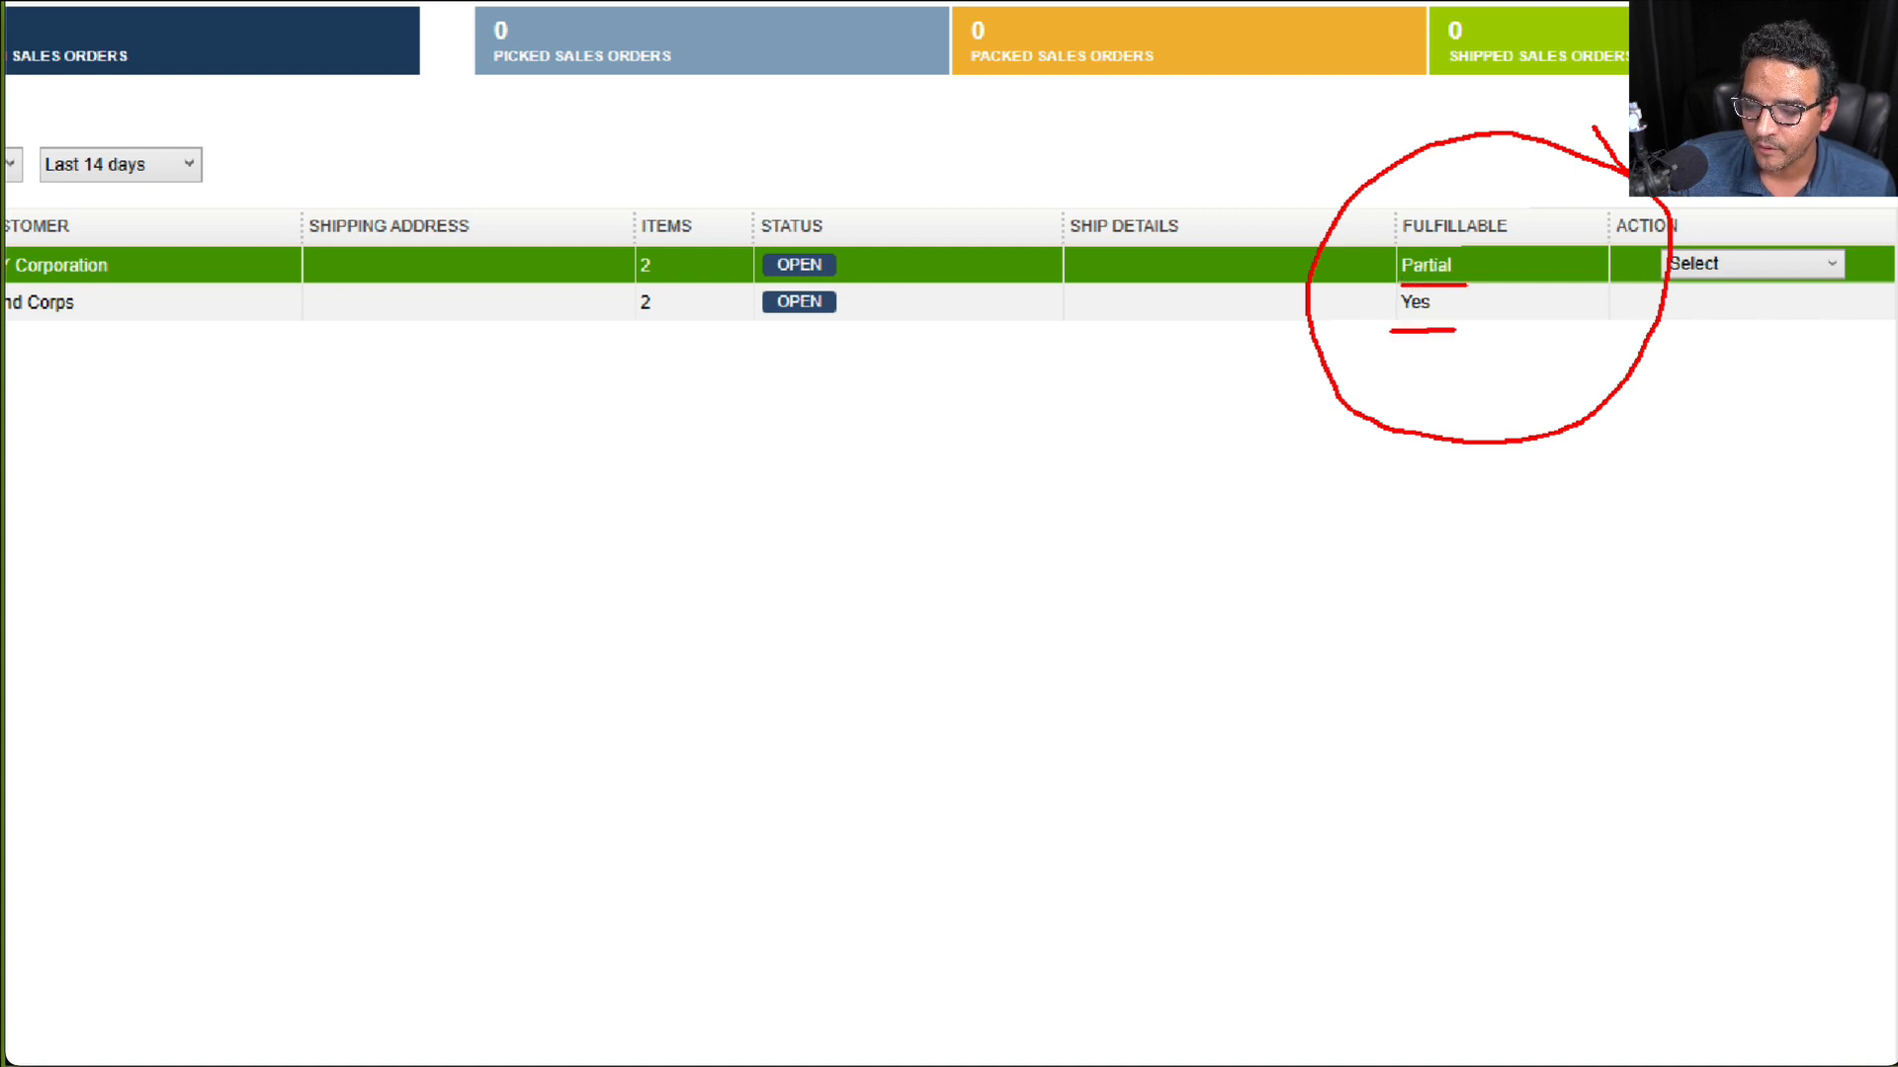
key("Escape")
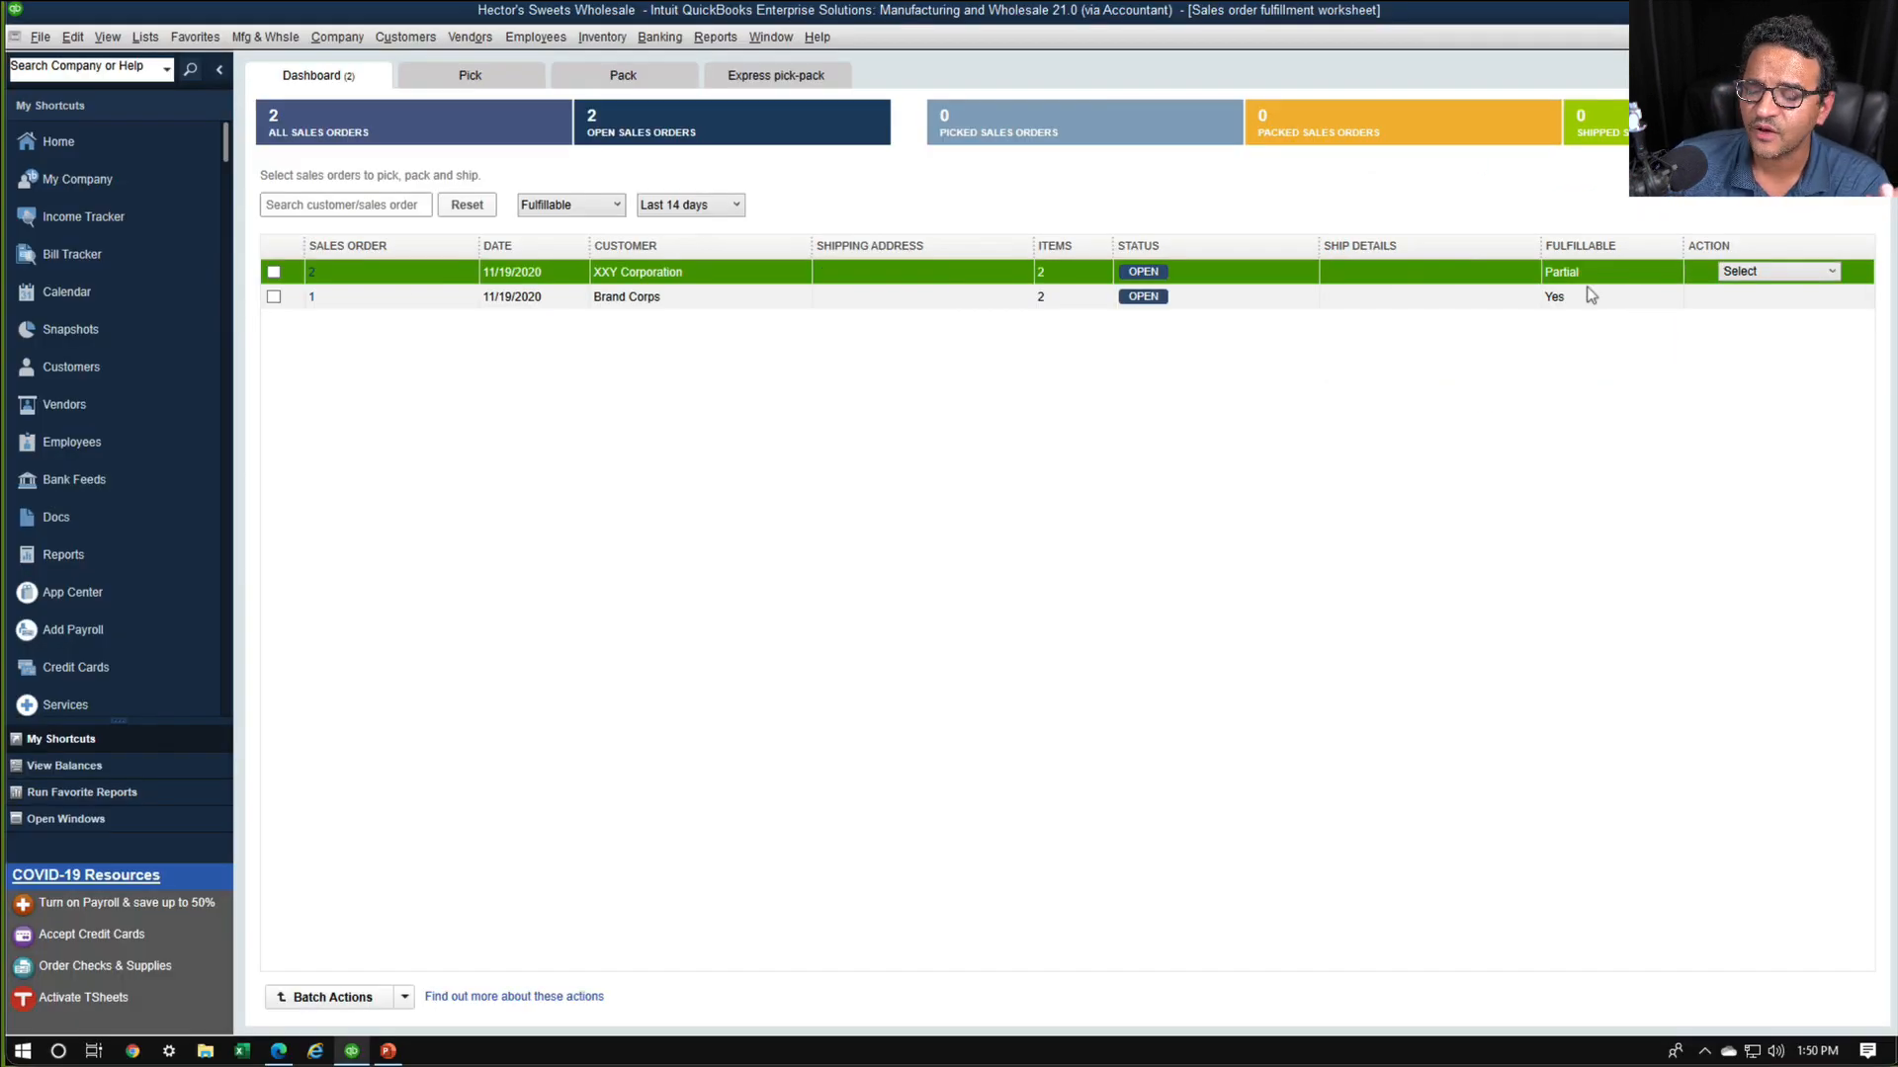
left_click(1575, 299)
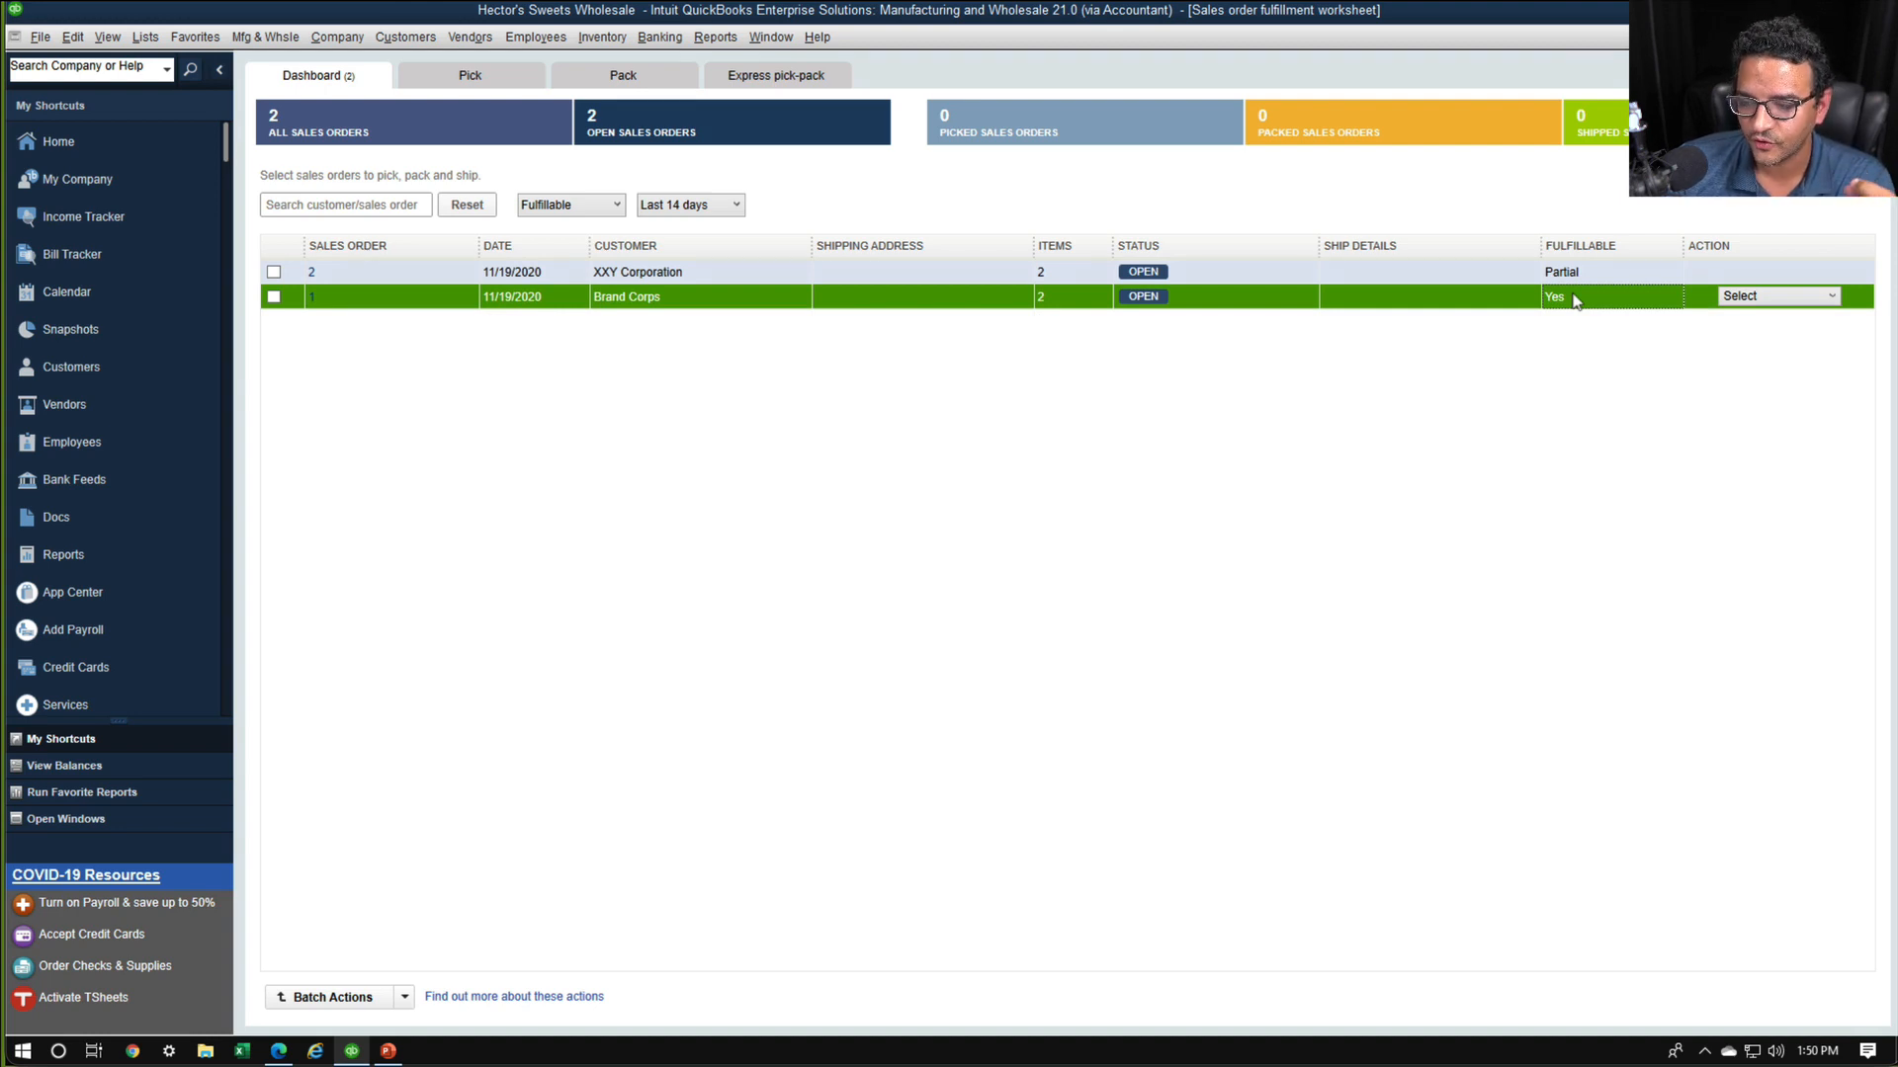
left_click(1576, 280)
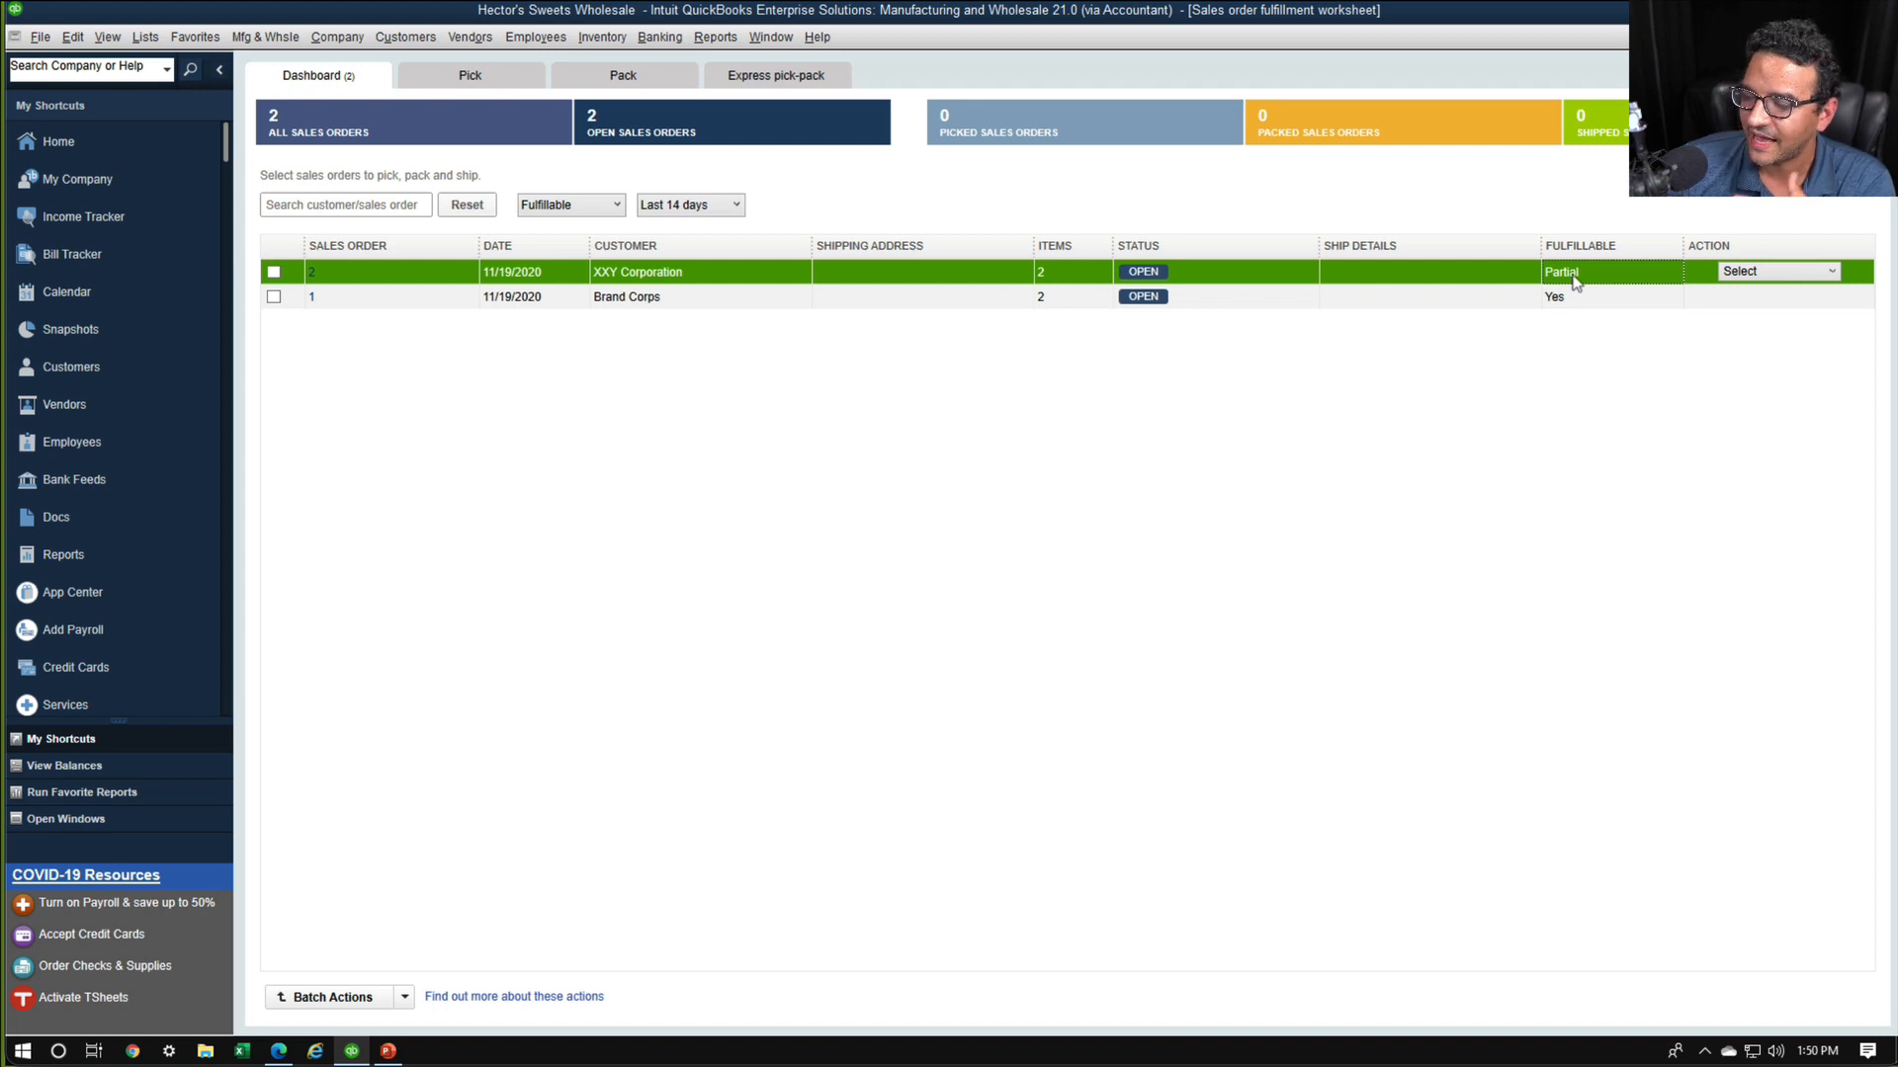
Send XXY Corporation's sales order for picking and review the ordered and available quantities of its picklist items
left_click(1792, 273)
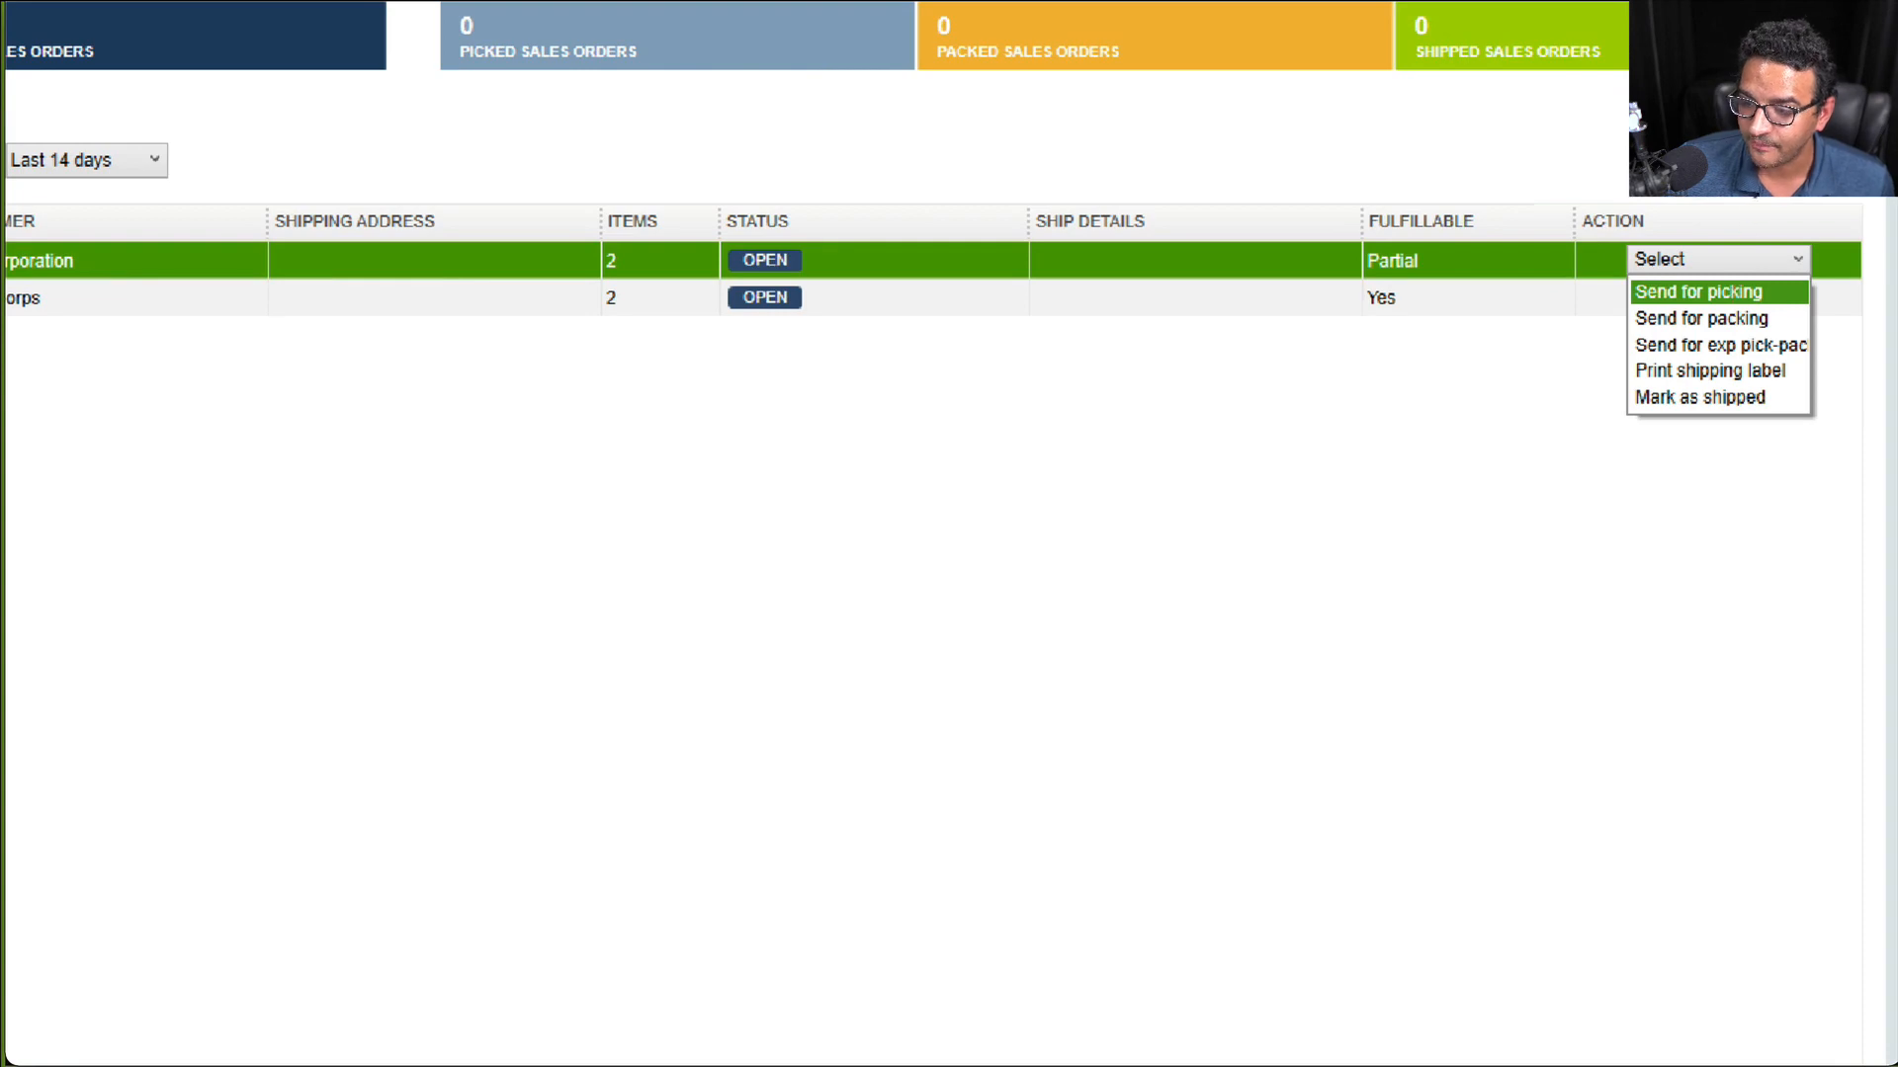
mouse_move(1340, 273)
left_mouse_down()
mouse_move(1678, 315)
mouse_move(1787, 216)
mouse_move(1672, 196)
left_mouse_up()
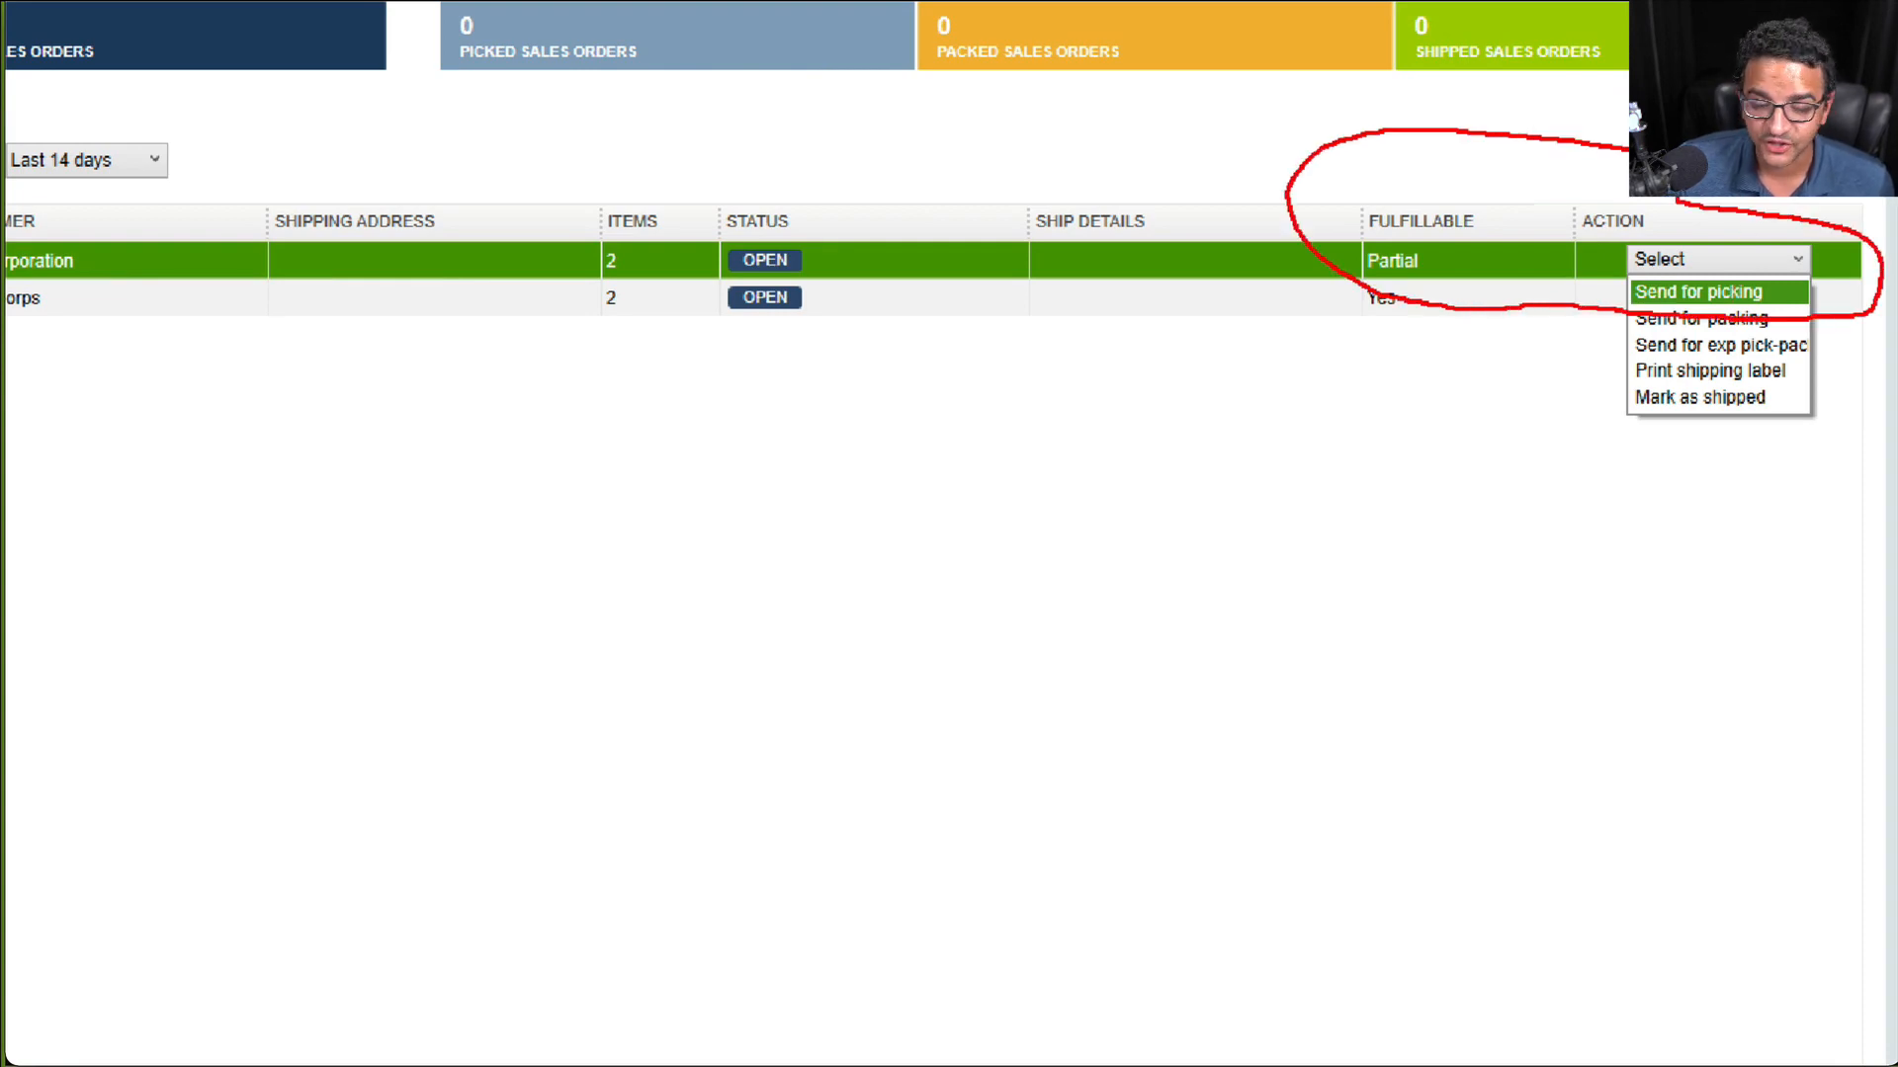
key("Escape")
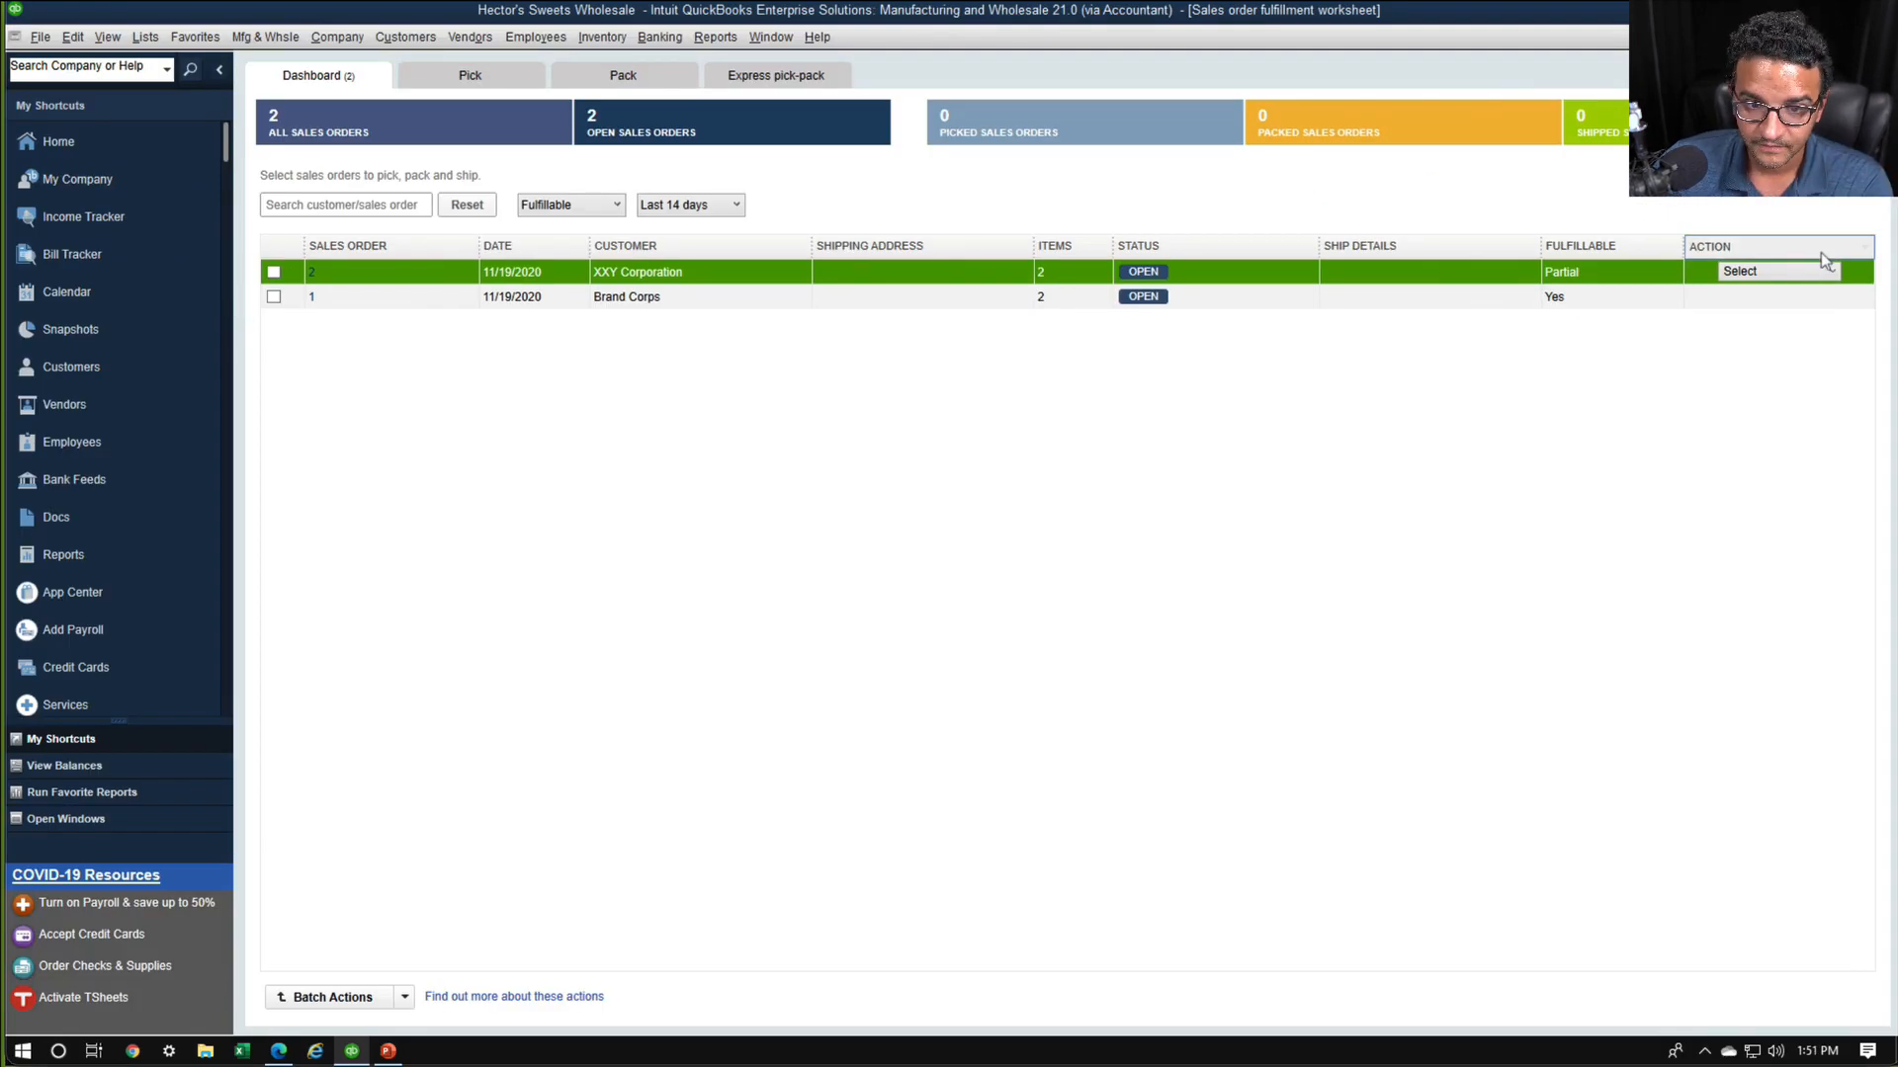
left_click(1822, 271)
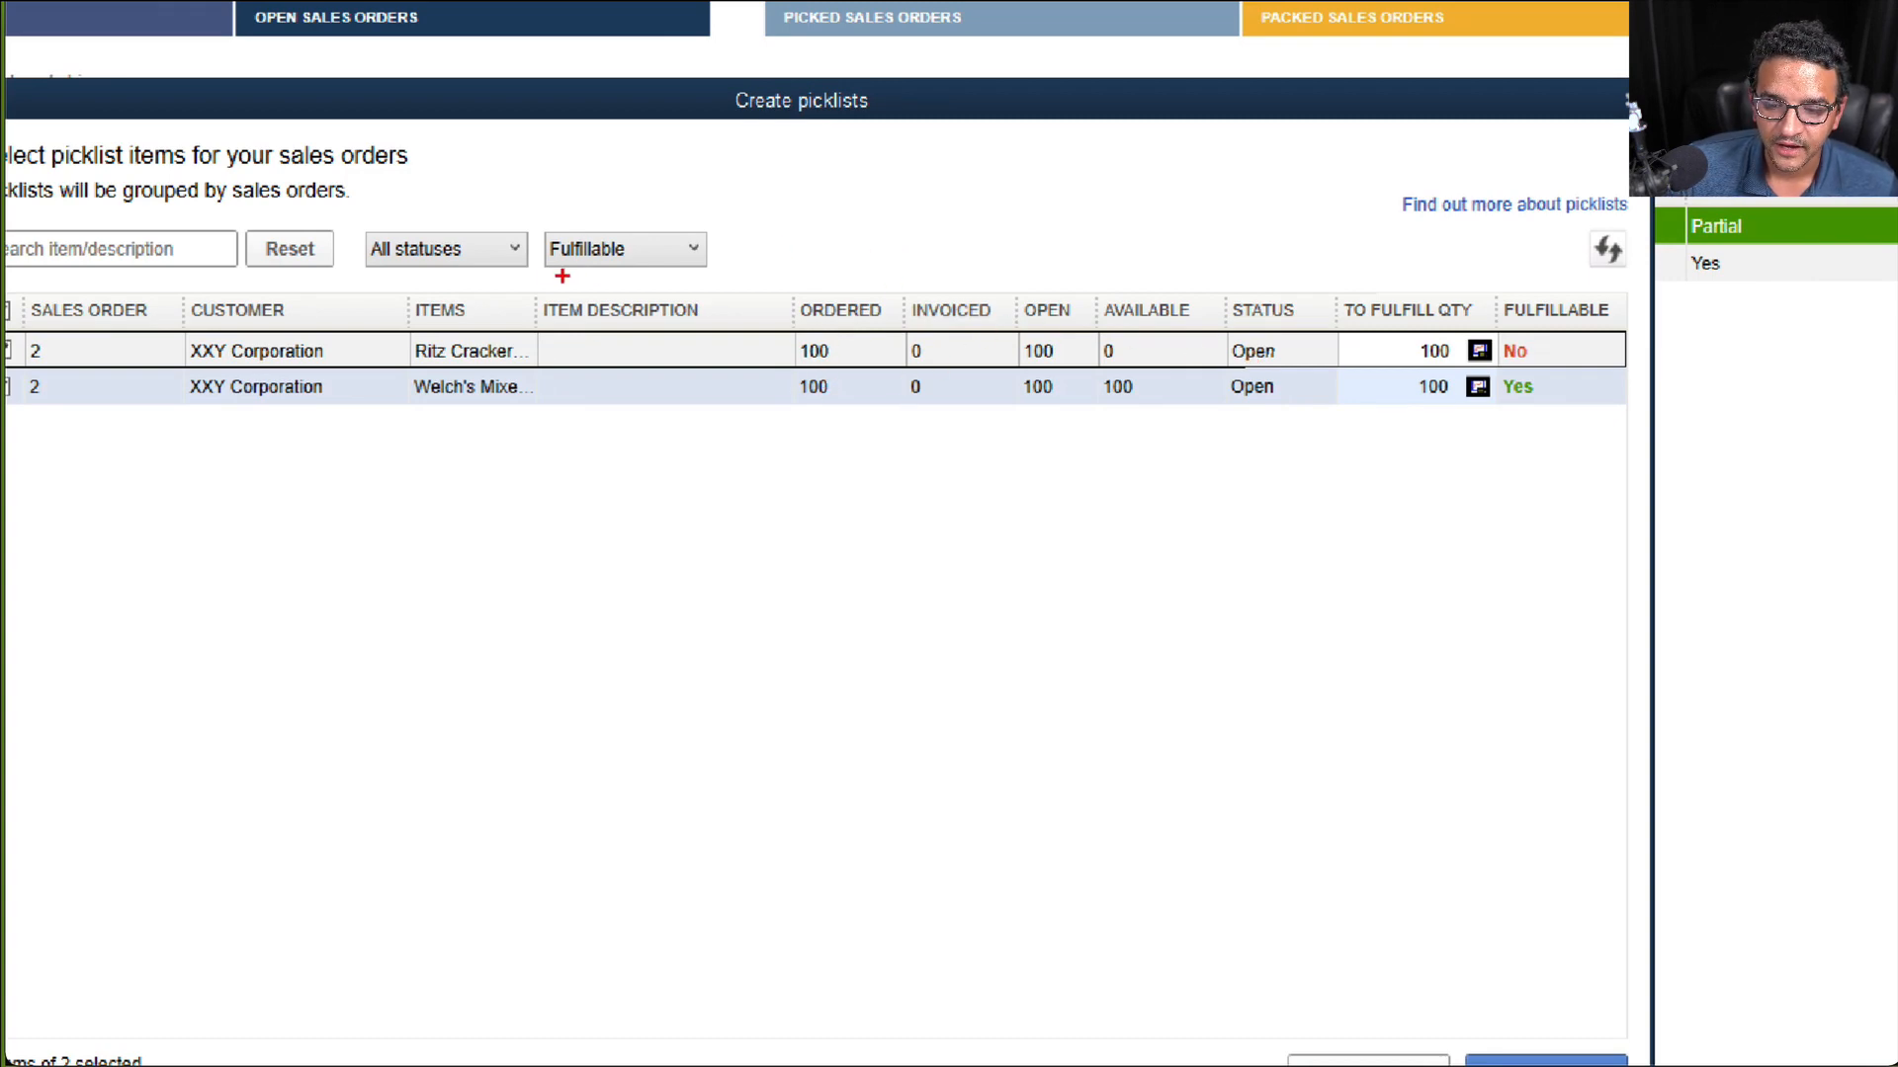
mouse_move(554, 269)
left_mouse_down()
mouse_move(450, 262)
mouse_move(497, 509)
mouse_move(491, 205)
left_mouse_up()
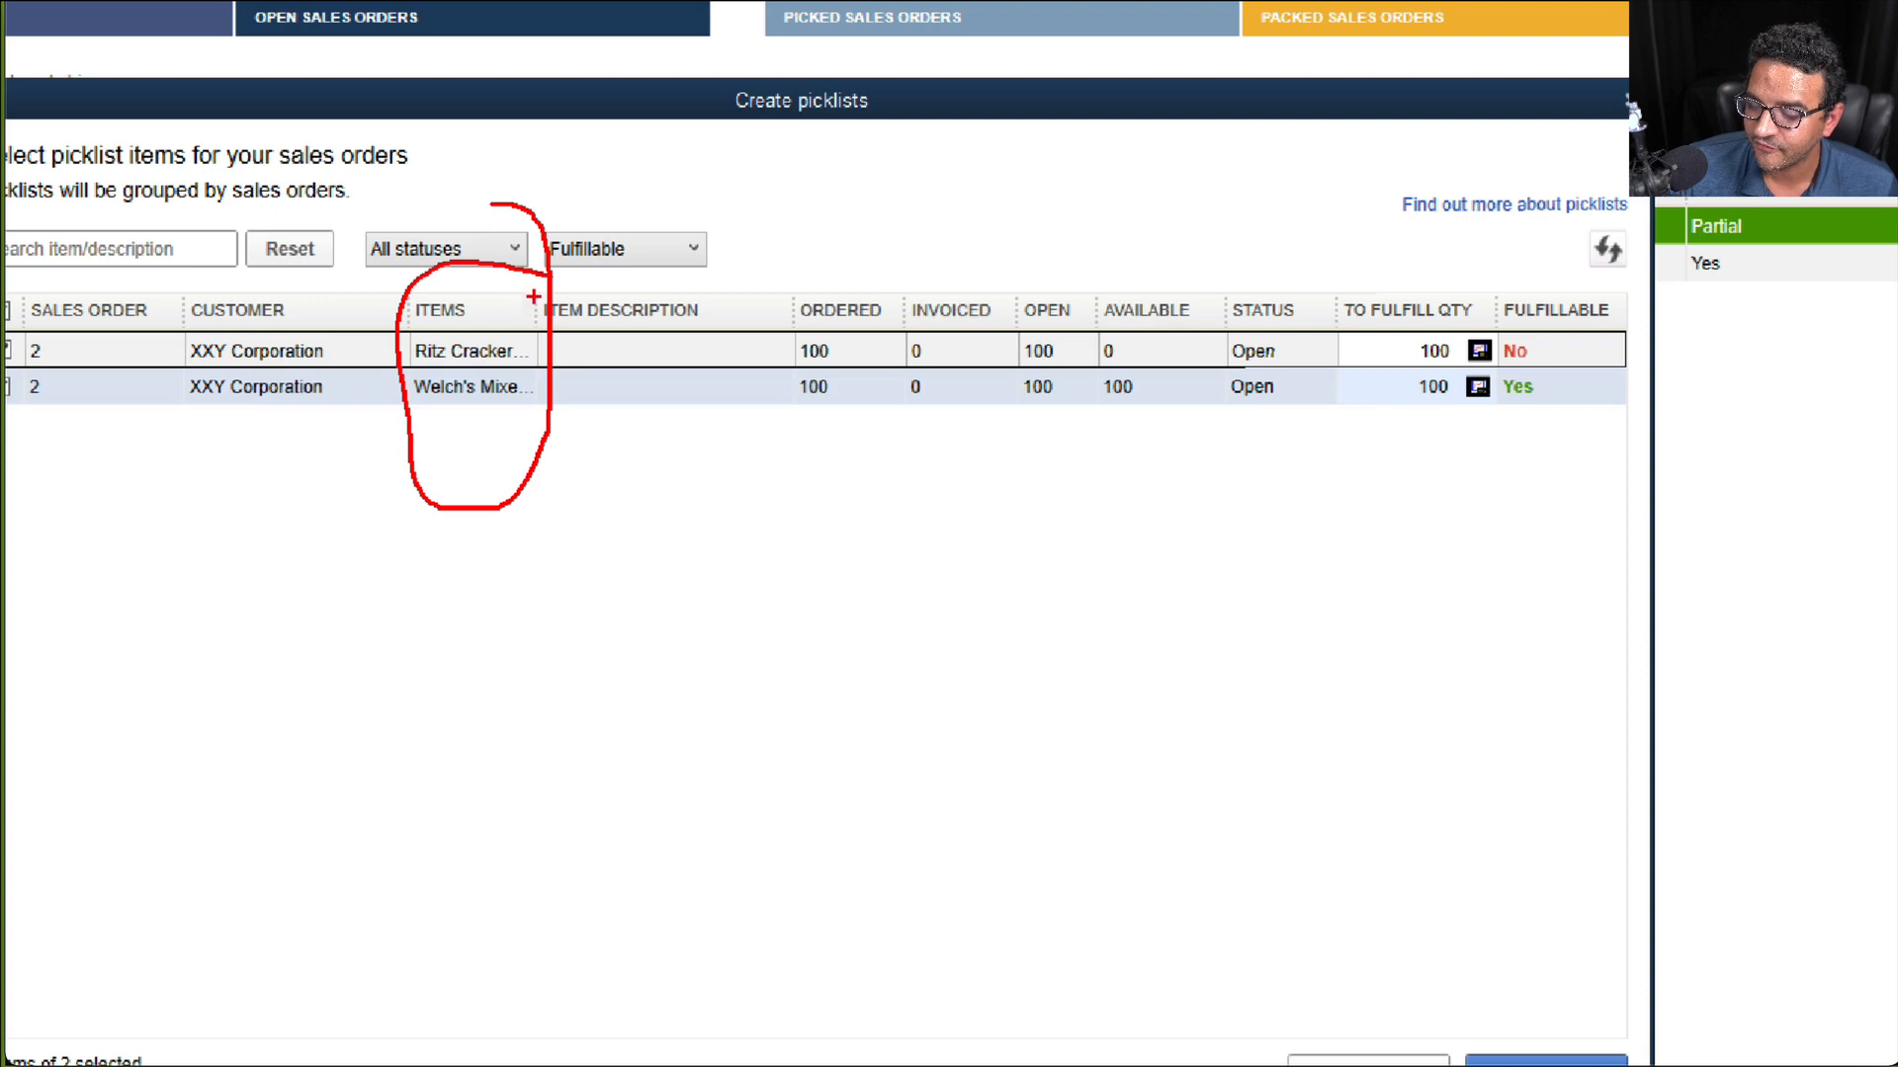
mouse_move(862, 265)
left_mouse_down()
mouse_move(797, 295)
mouse_move(820, 216)
left_mouse_up()
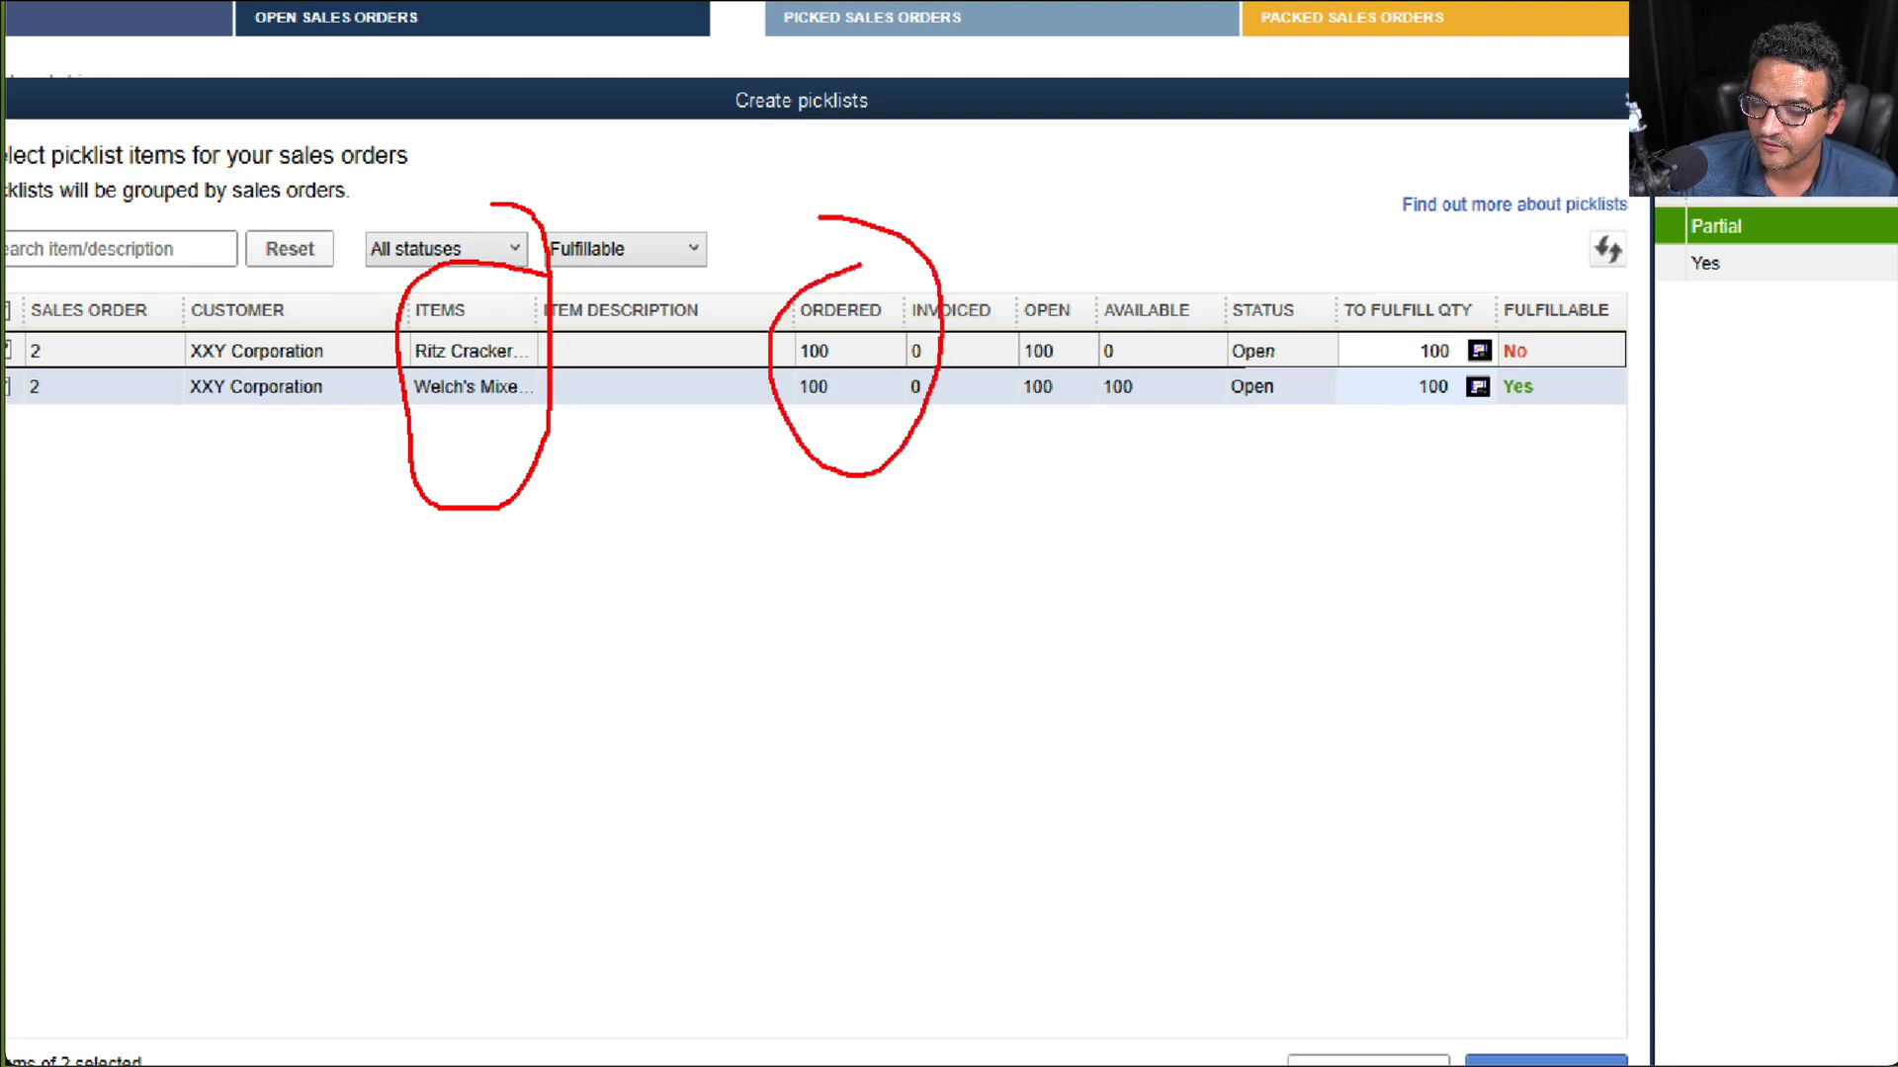
mouse_move(1187, 364)
left_mouse_down()
mouse_move(1094, 415)
mouse_move(1172, 358)
mouse_move(1112, 308)
left_mouse_up()
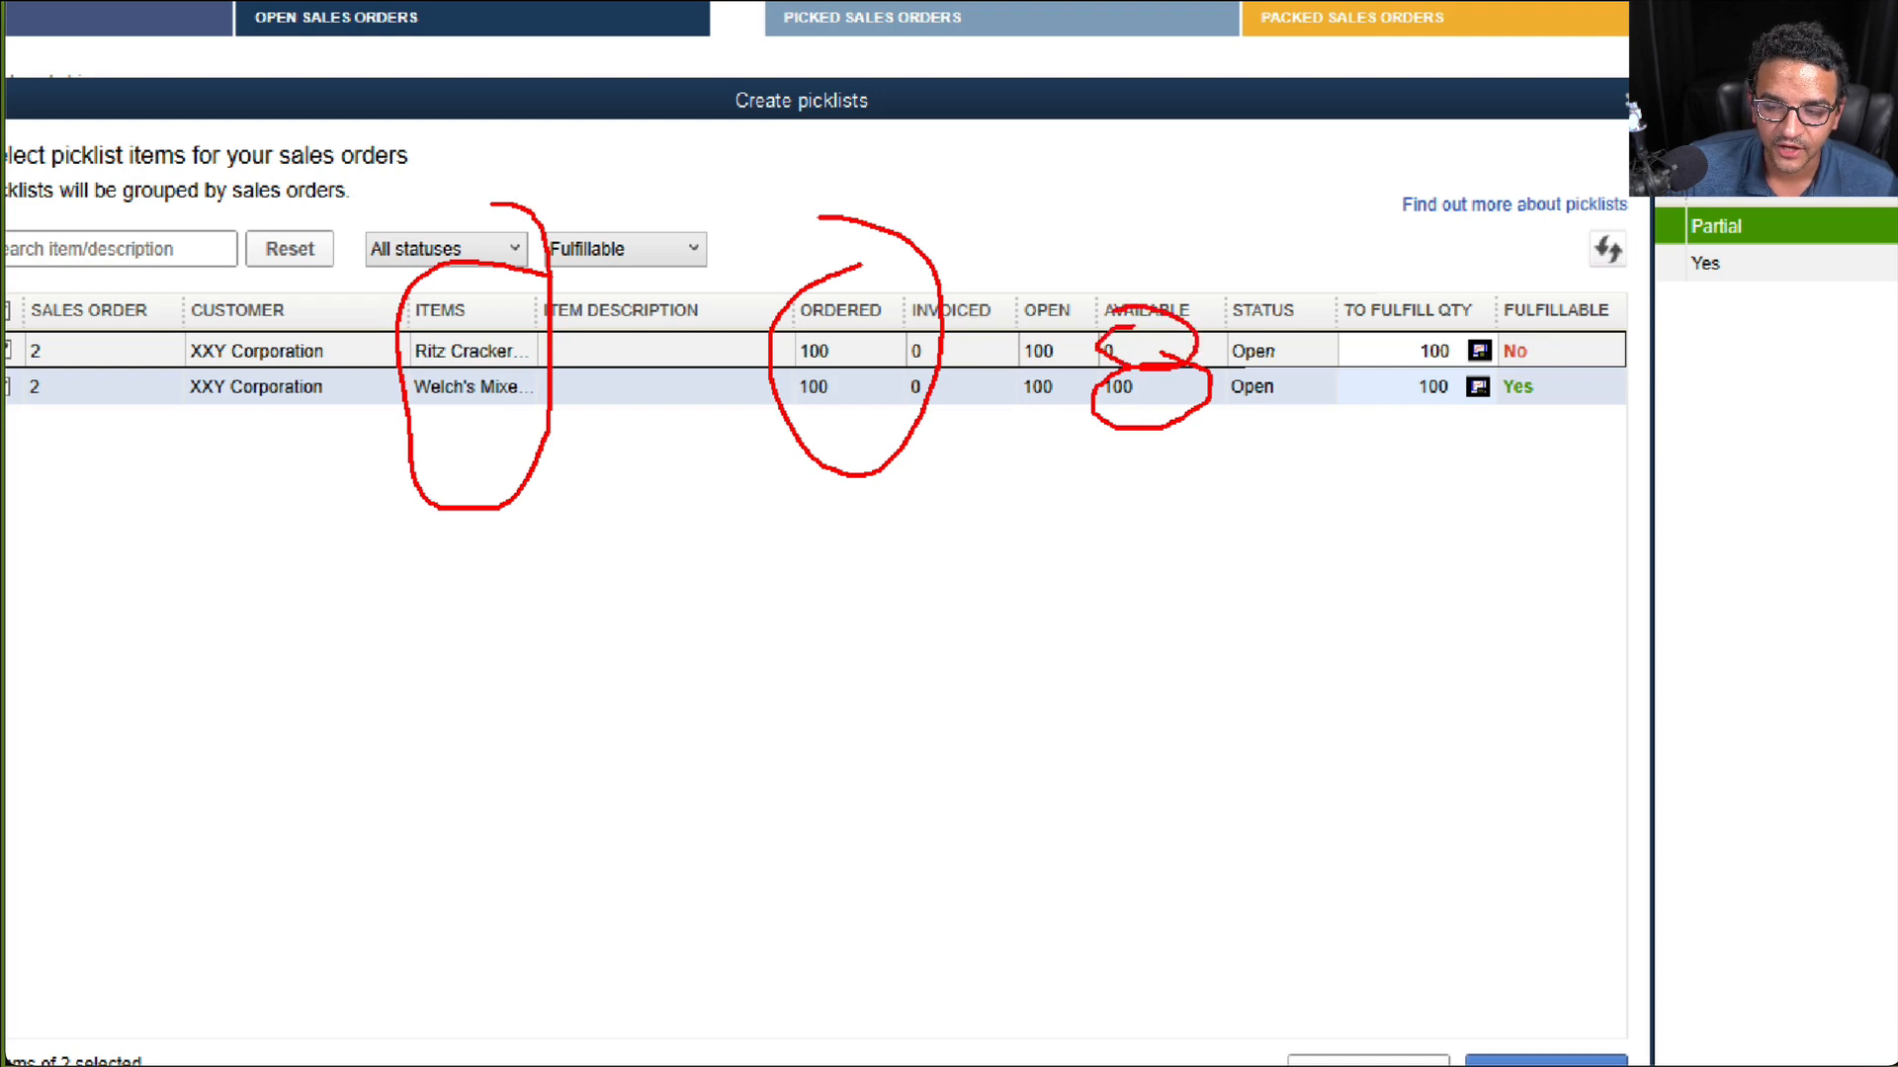
key("Escape")
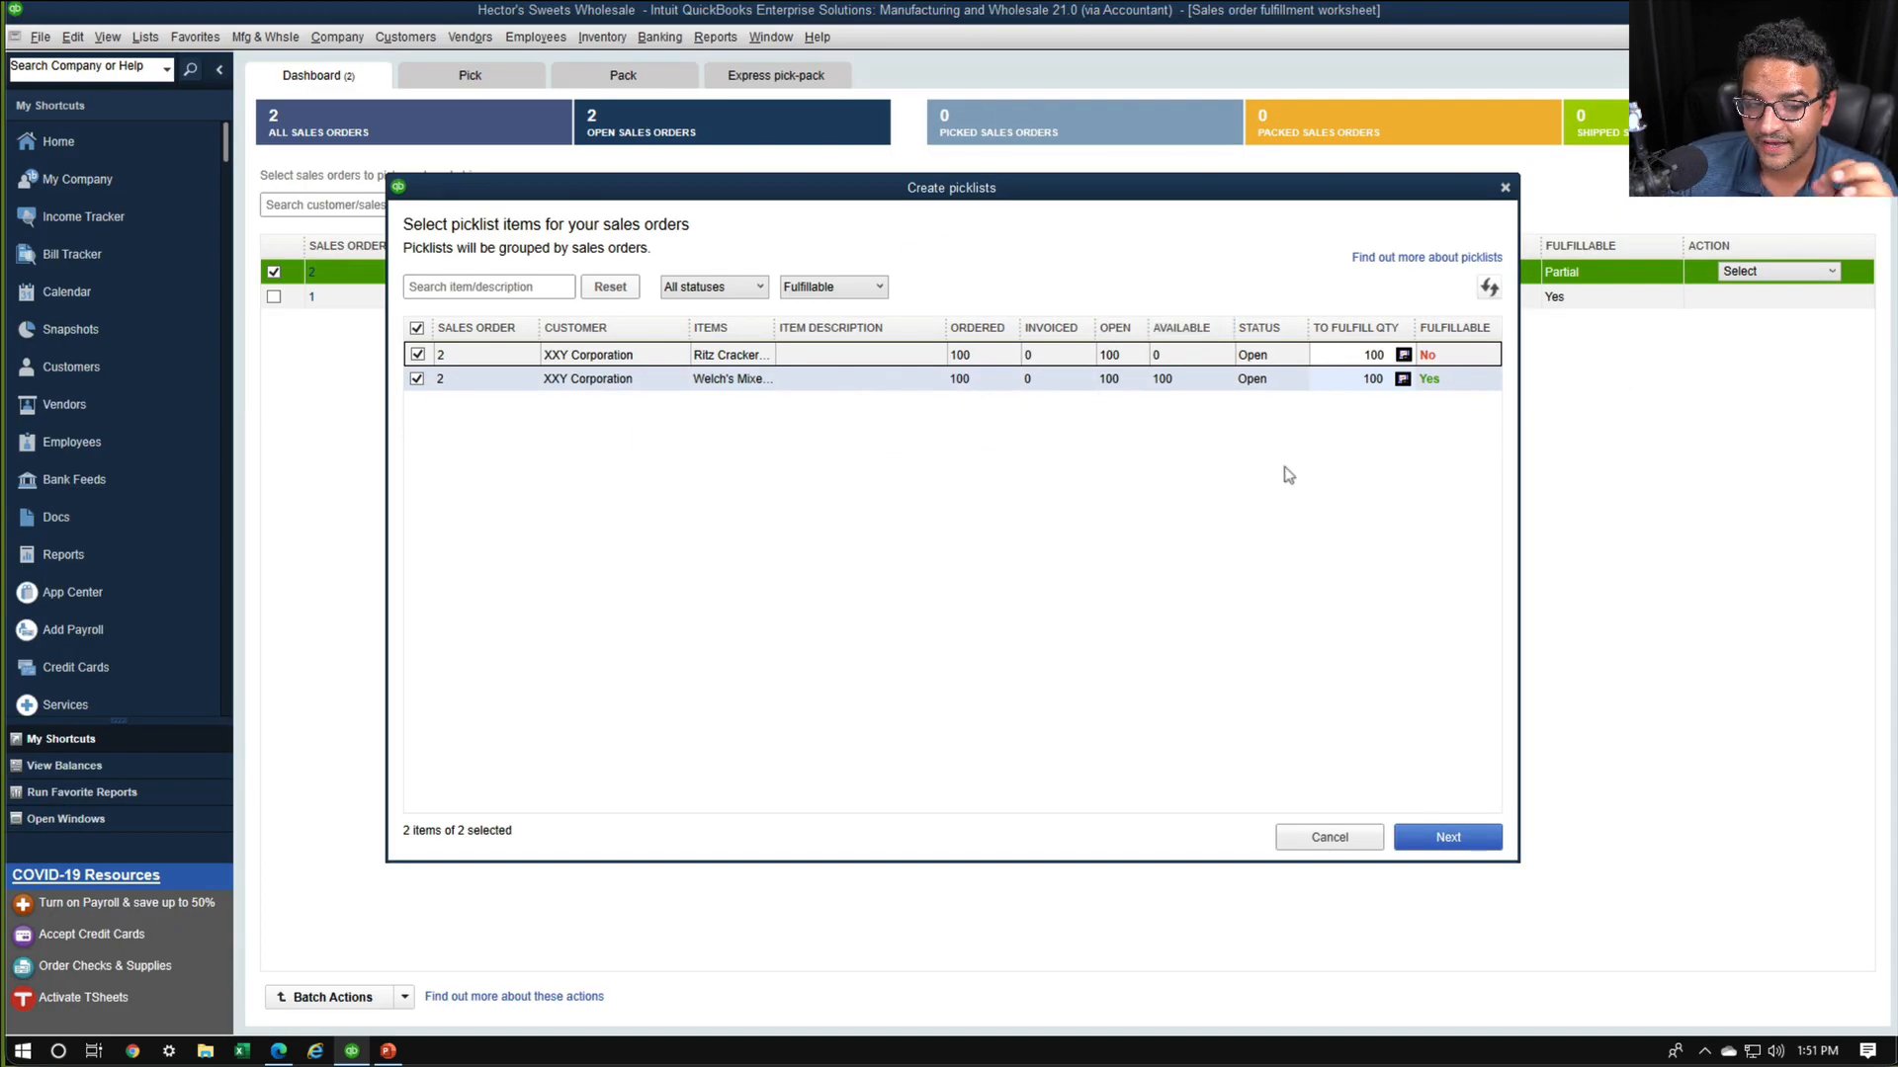
Set the To Fulfill Qty of the Ritz Crackers line to 0 in the picklist
left_click_drag(1342, 355, 1394, 364)
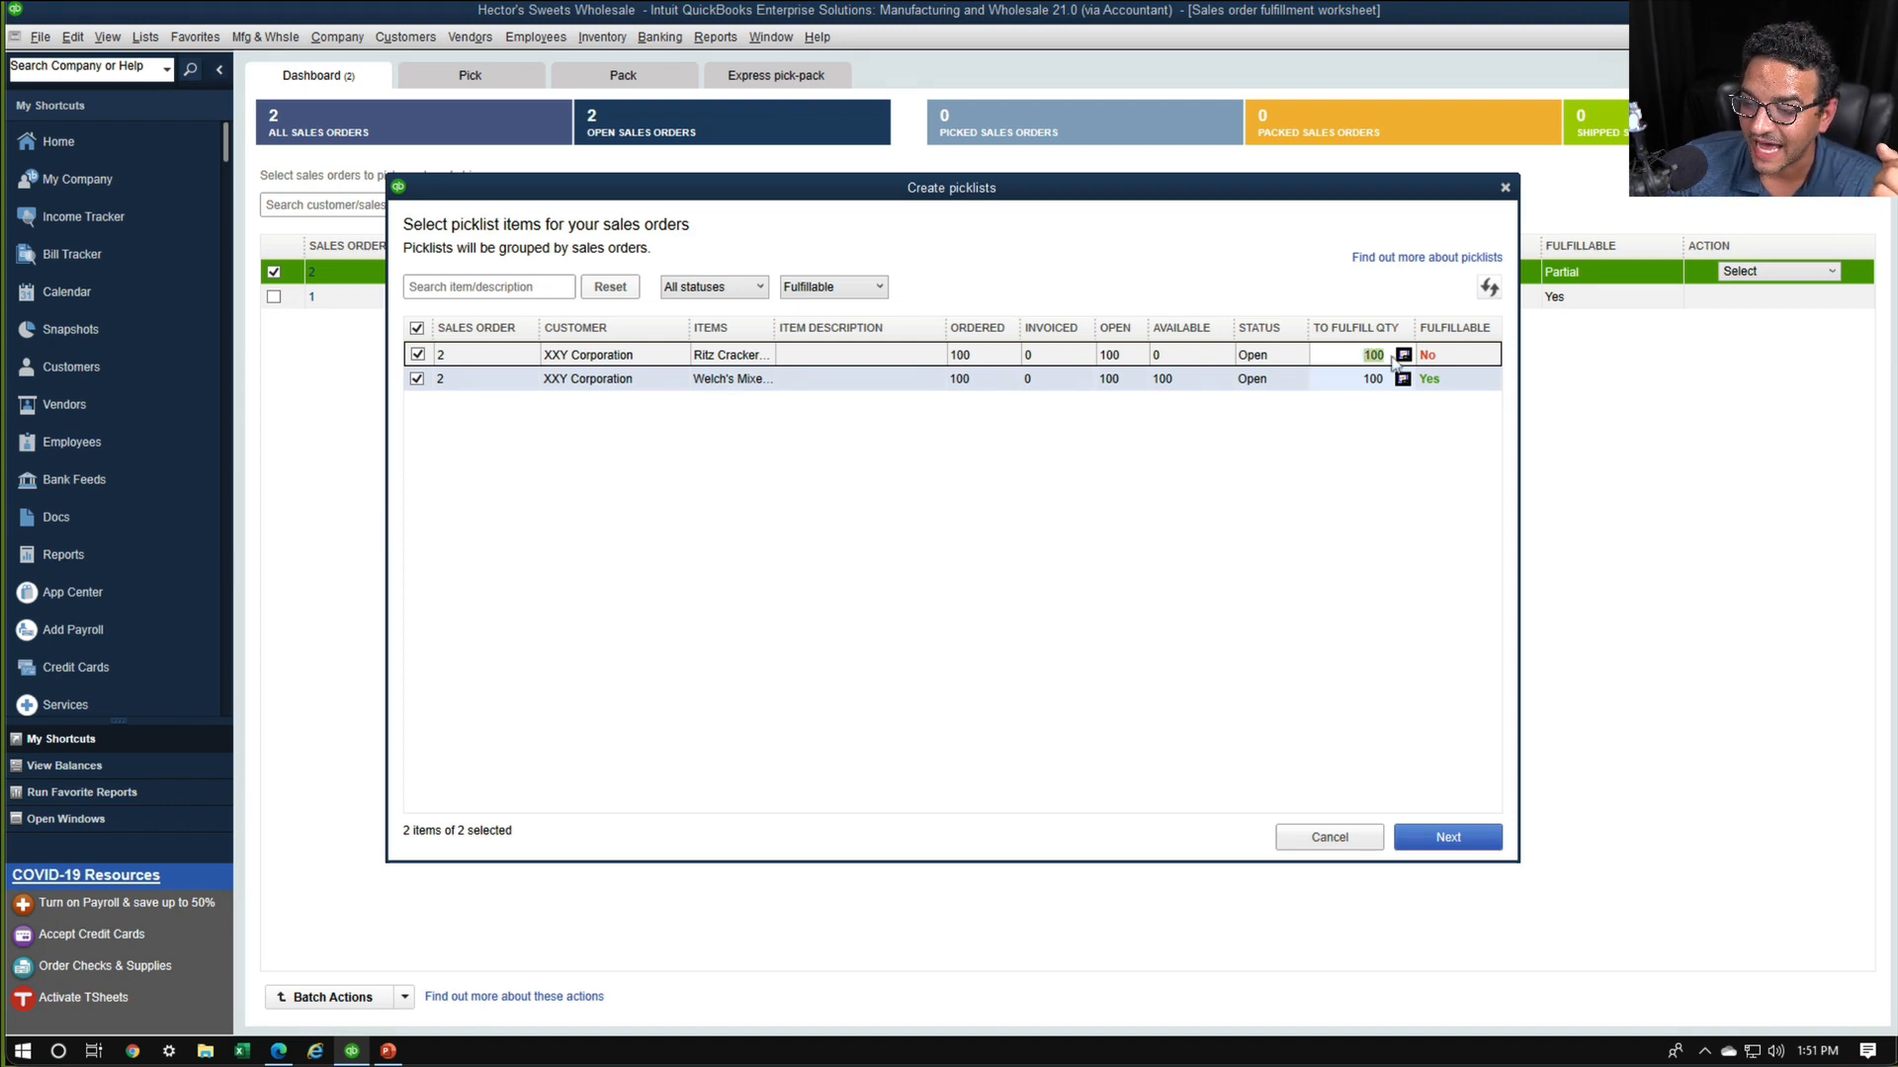
type("0")
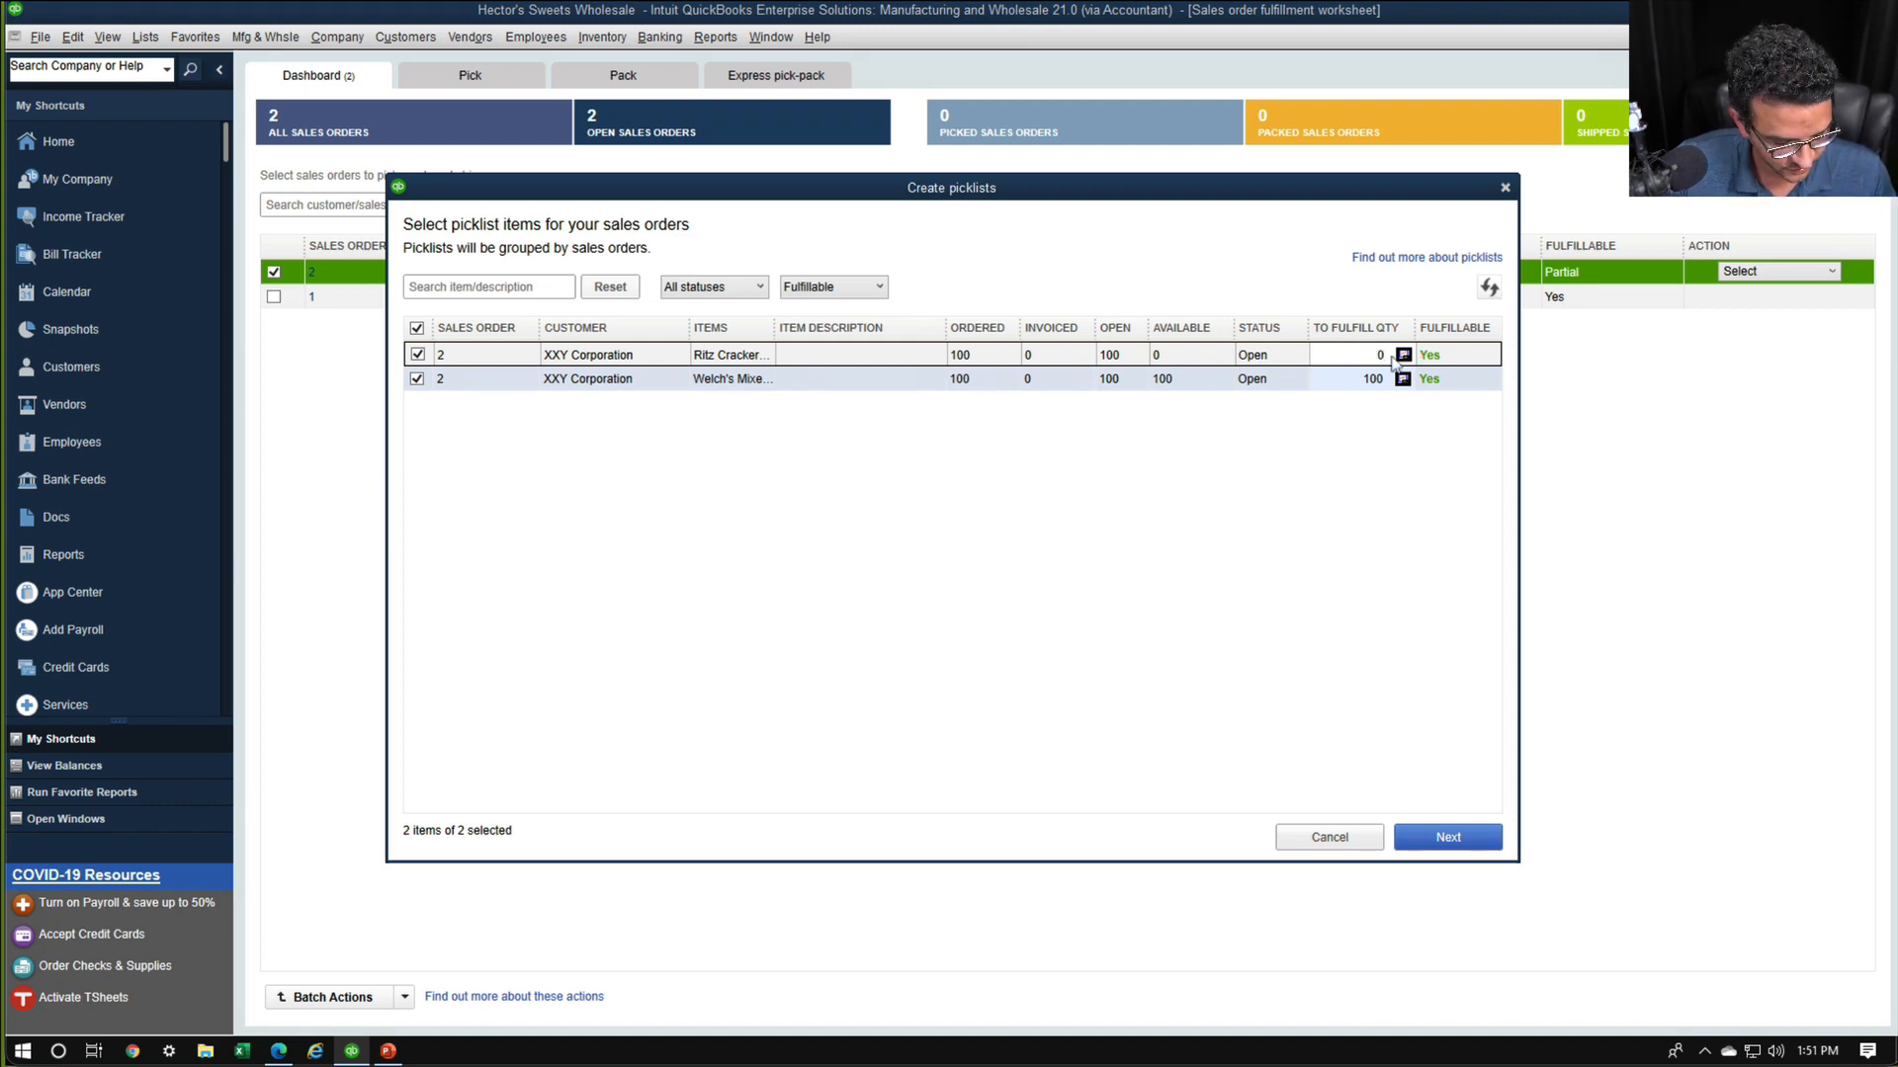
key("ctrl+1")
left_click(1397, 347)
mouse_move(1421, 278)
left_mouse_down()
mouse_move(1392, 260)
mouse_move(1444, 406)
mouse_move(1367, 252)
left_mouse_up()
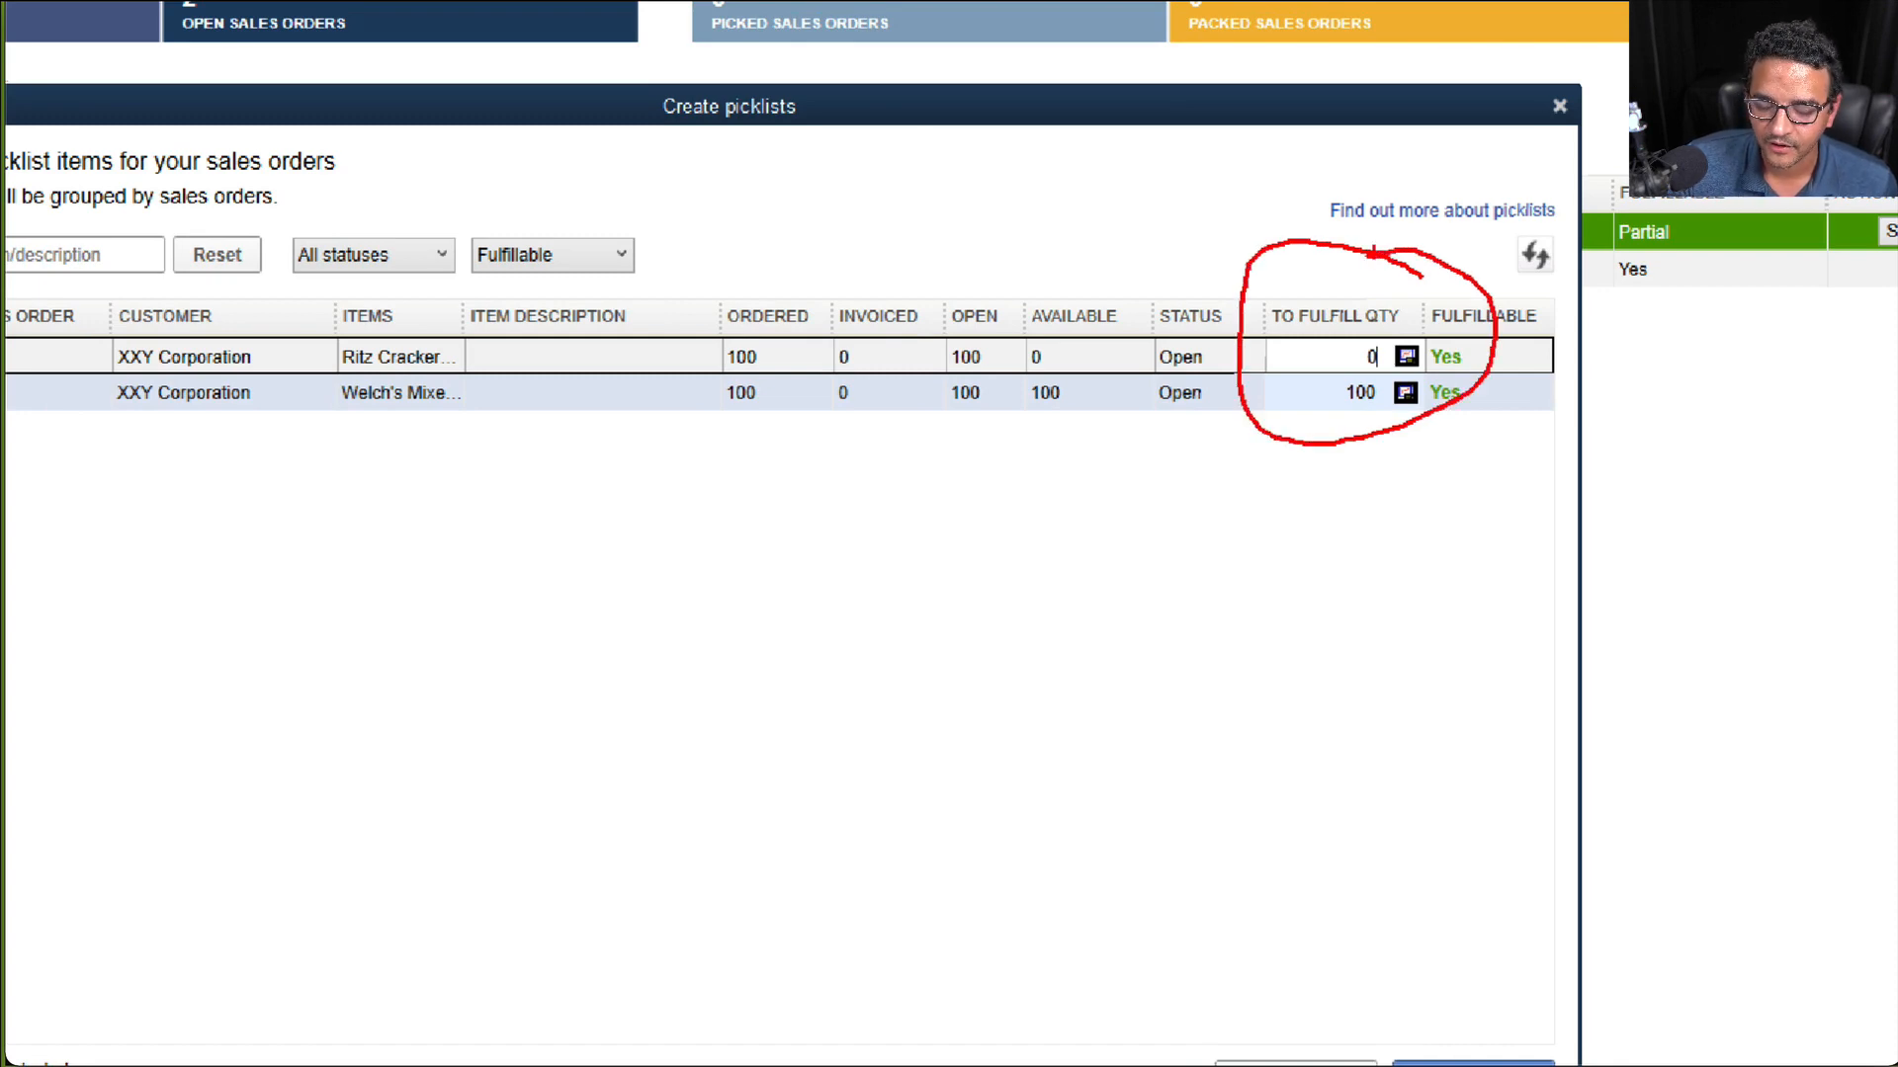
mouse_move(1400, 380)
left_mouse_down()
mouse_move(1329, 395)
mouse_move(1398, 381)
left_mouse_up()
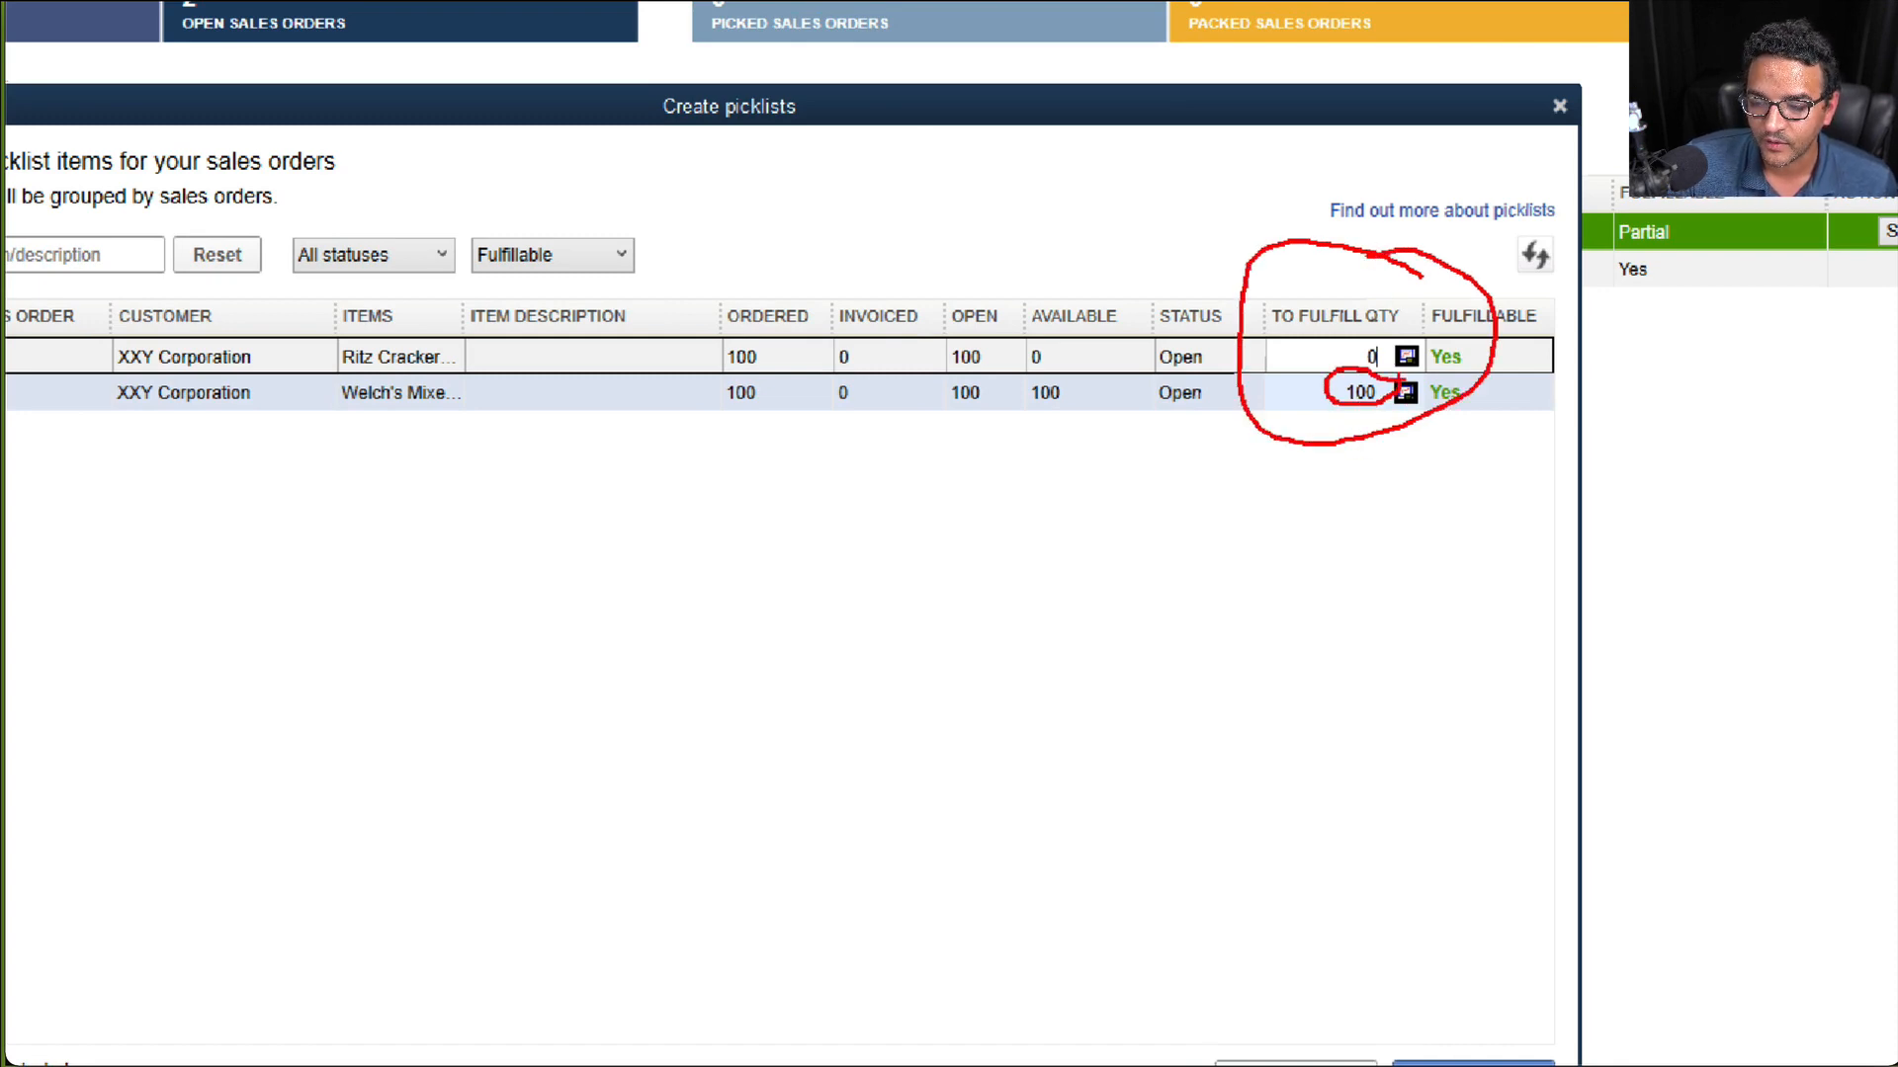
key("Escape")
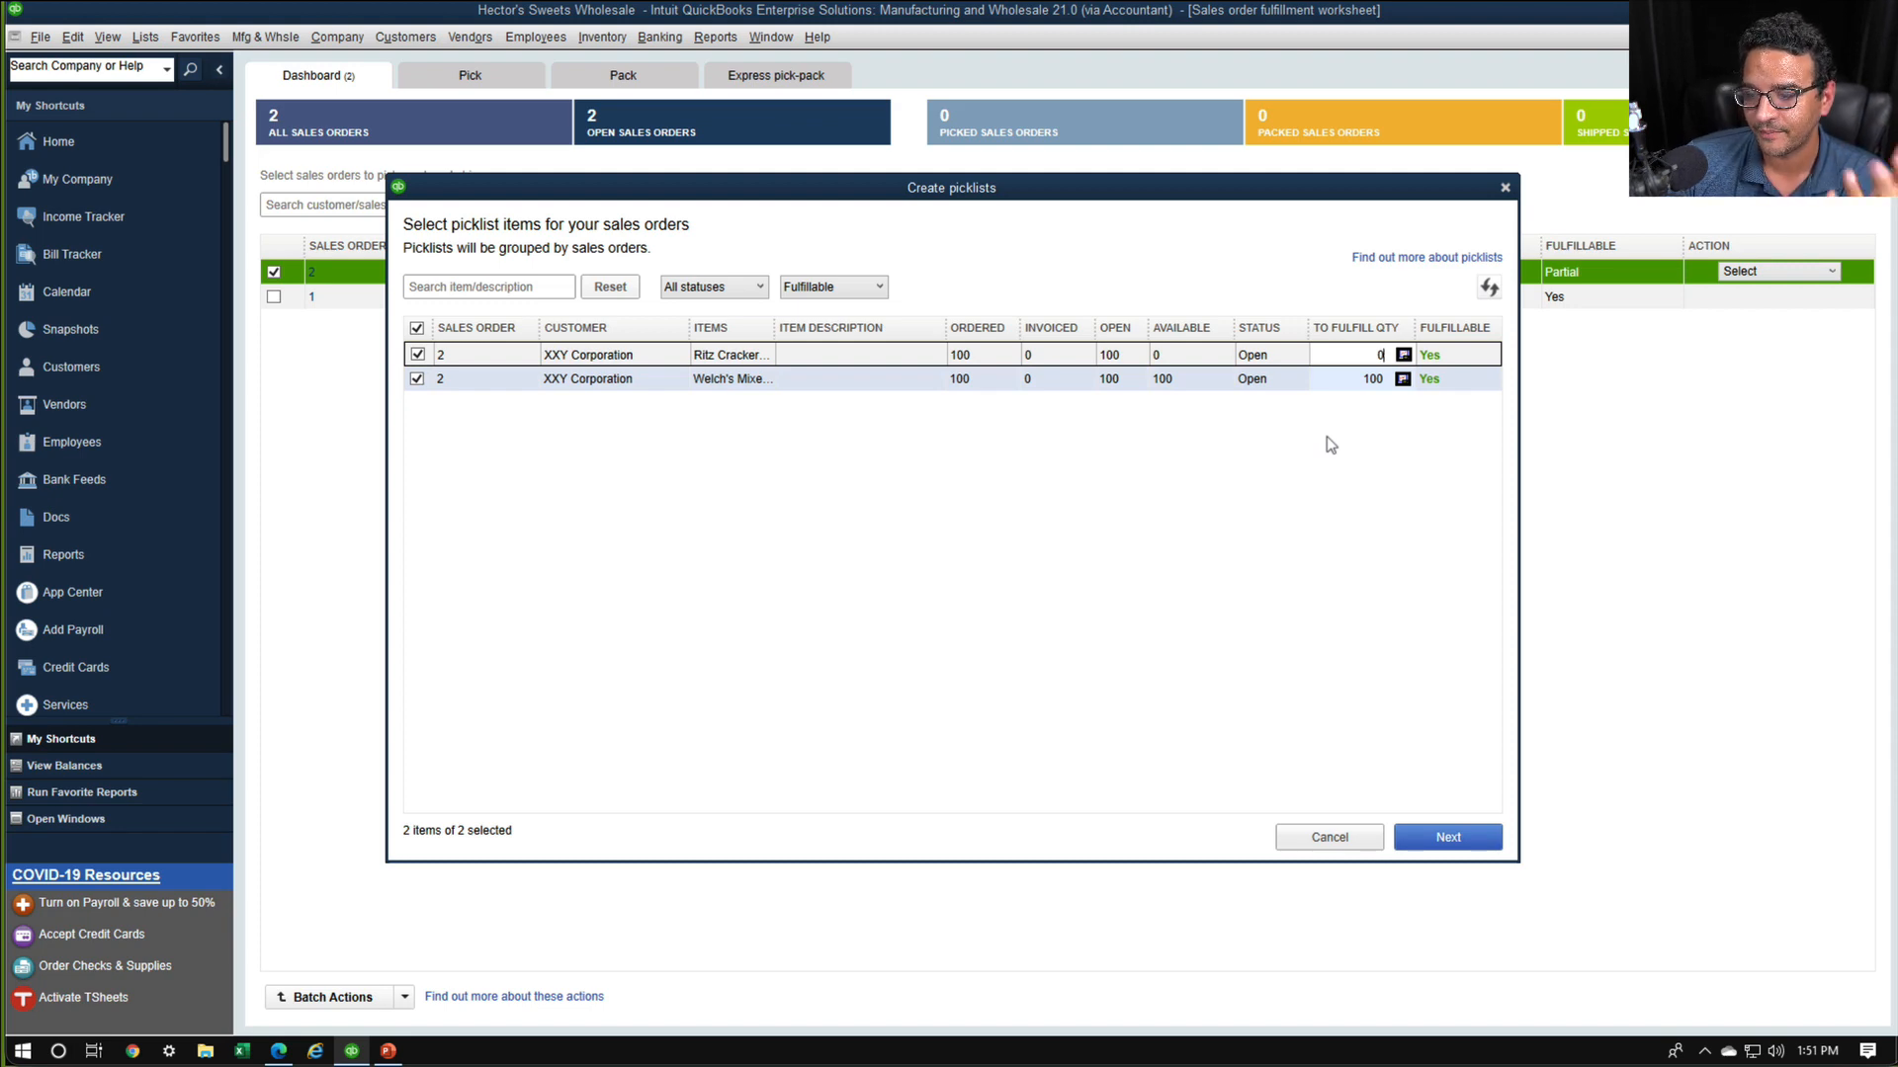
Exclude the Ritz Crackers line from the picklist and continue to the completion dialog with only the Welch's item
left_click(1443, 836)
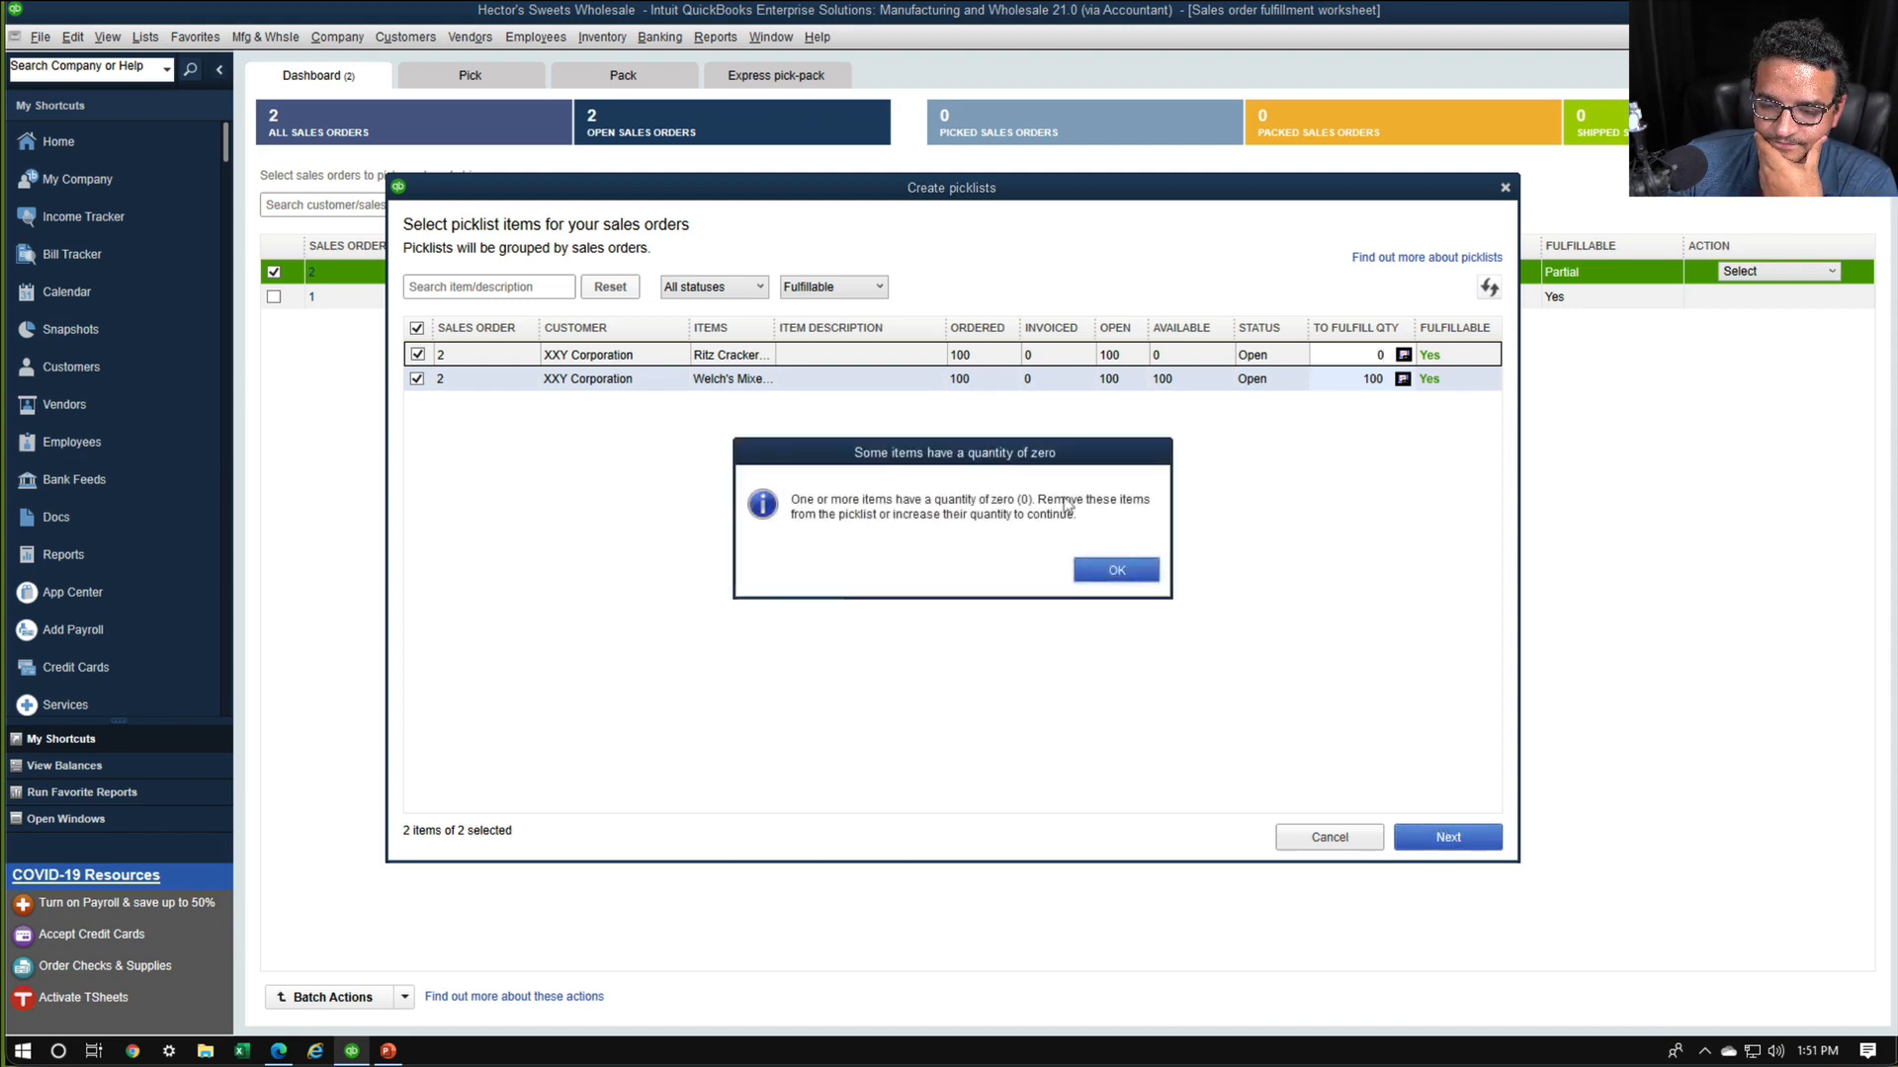
left_click(1118, 570)
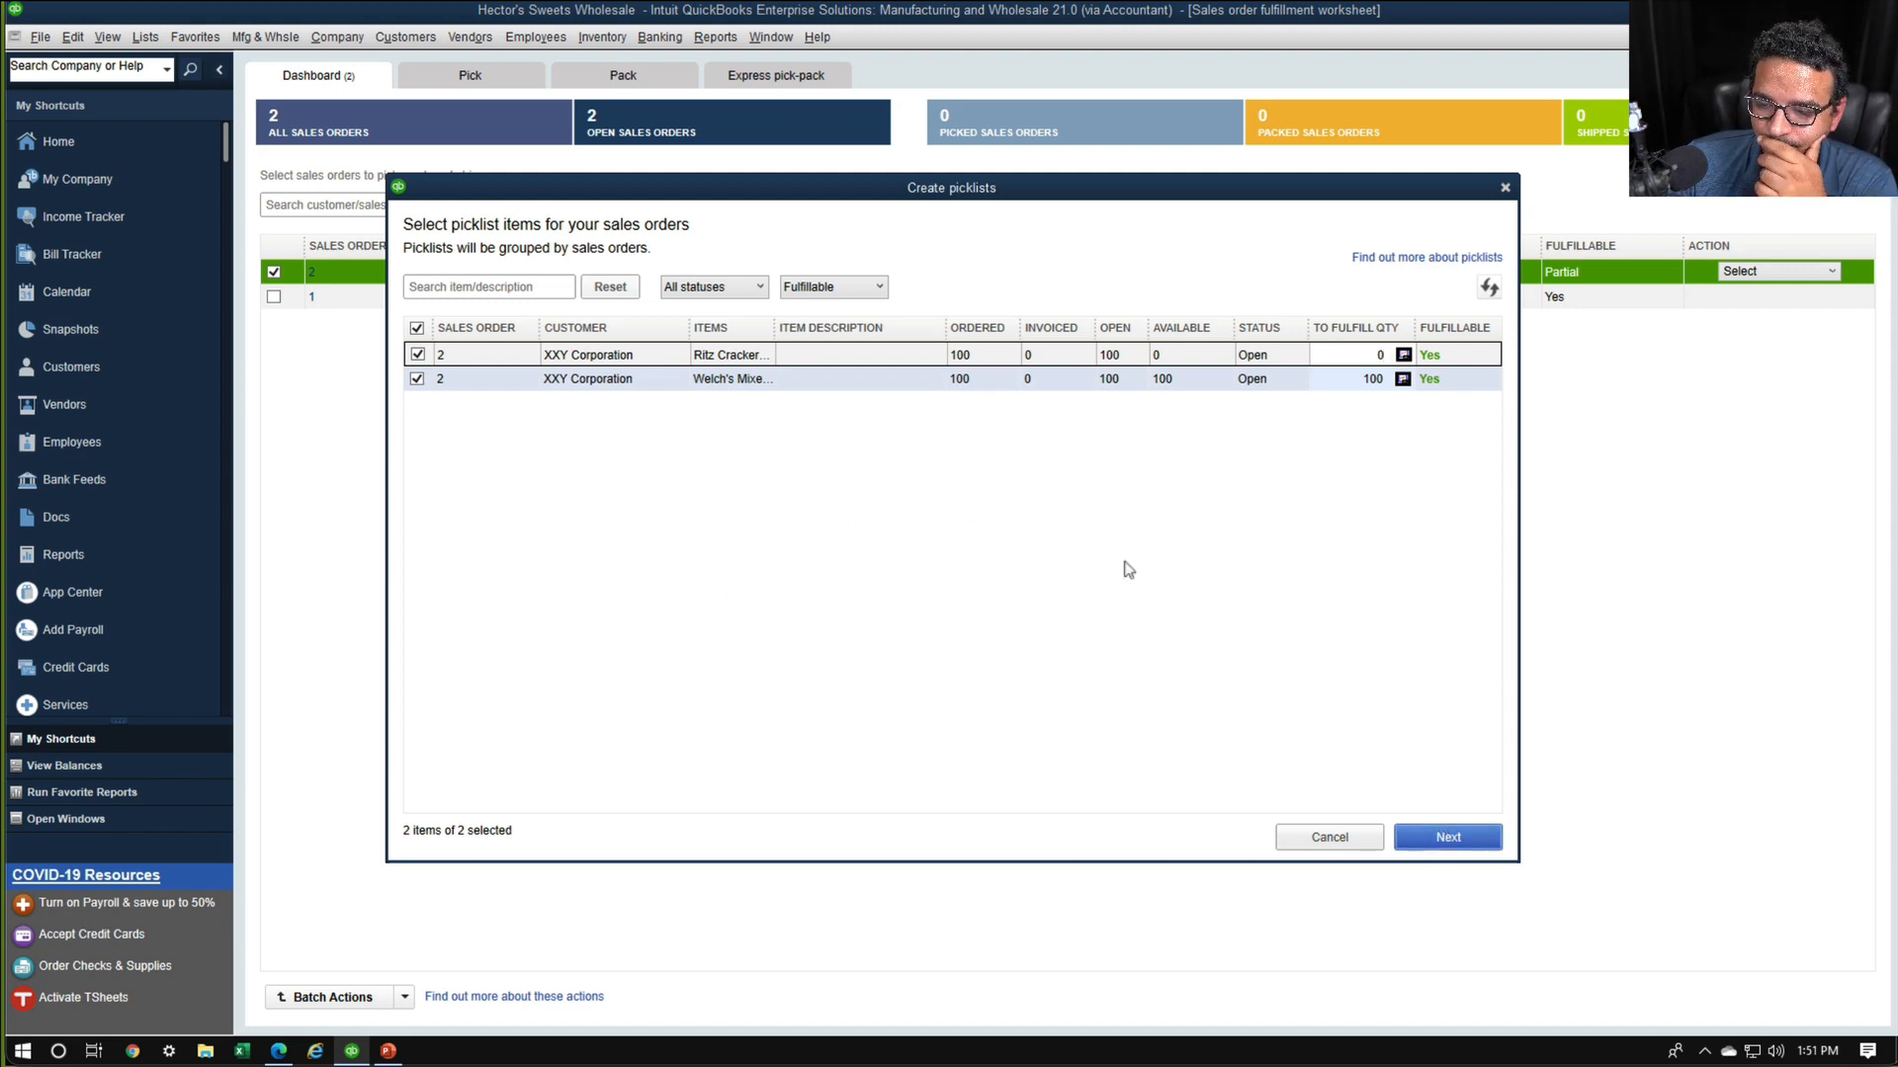
left_click(417, 356)
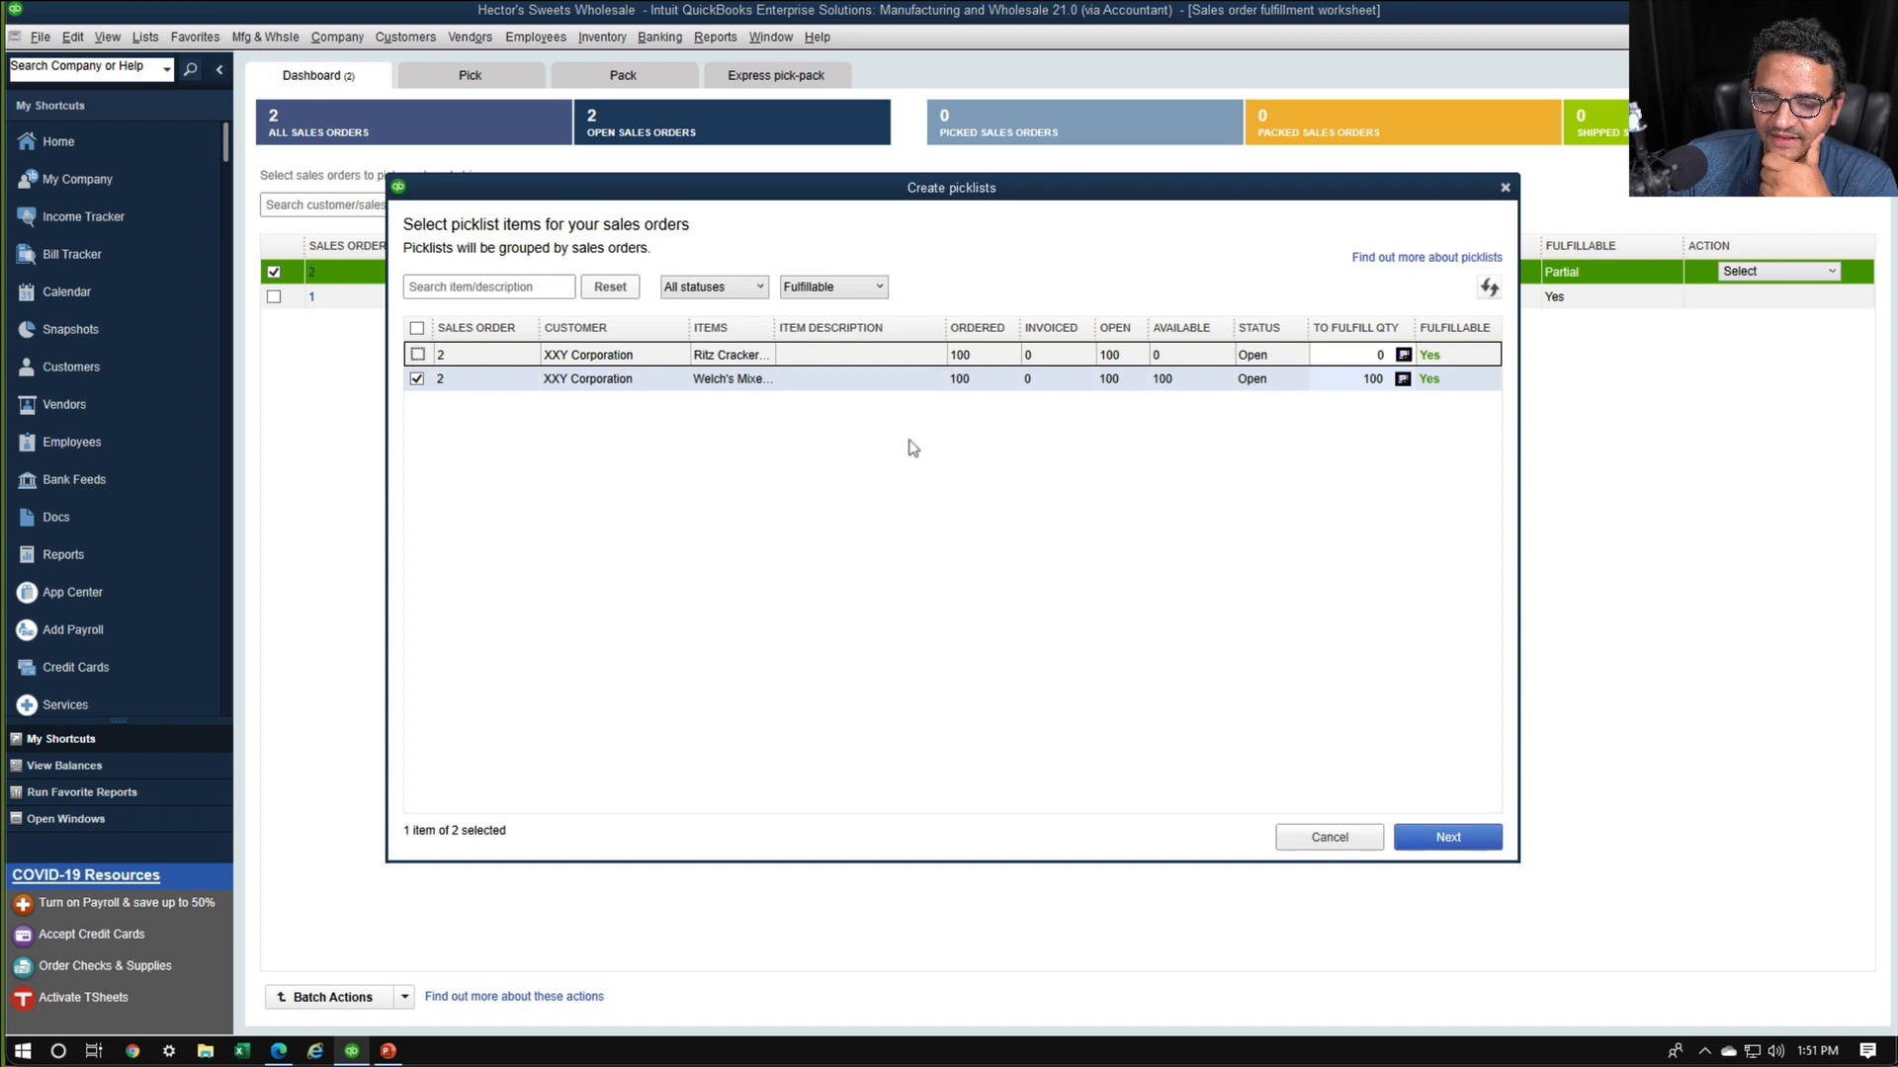
left_click(1475, 843)
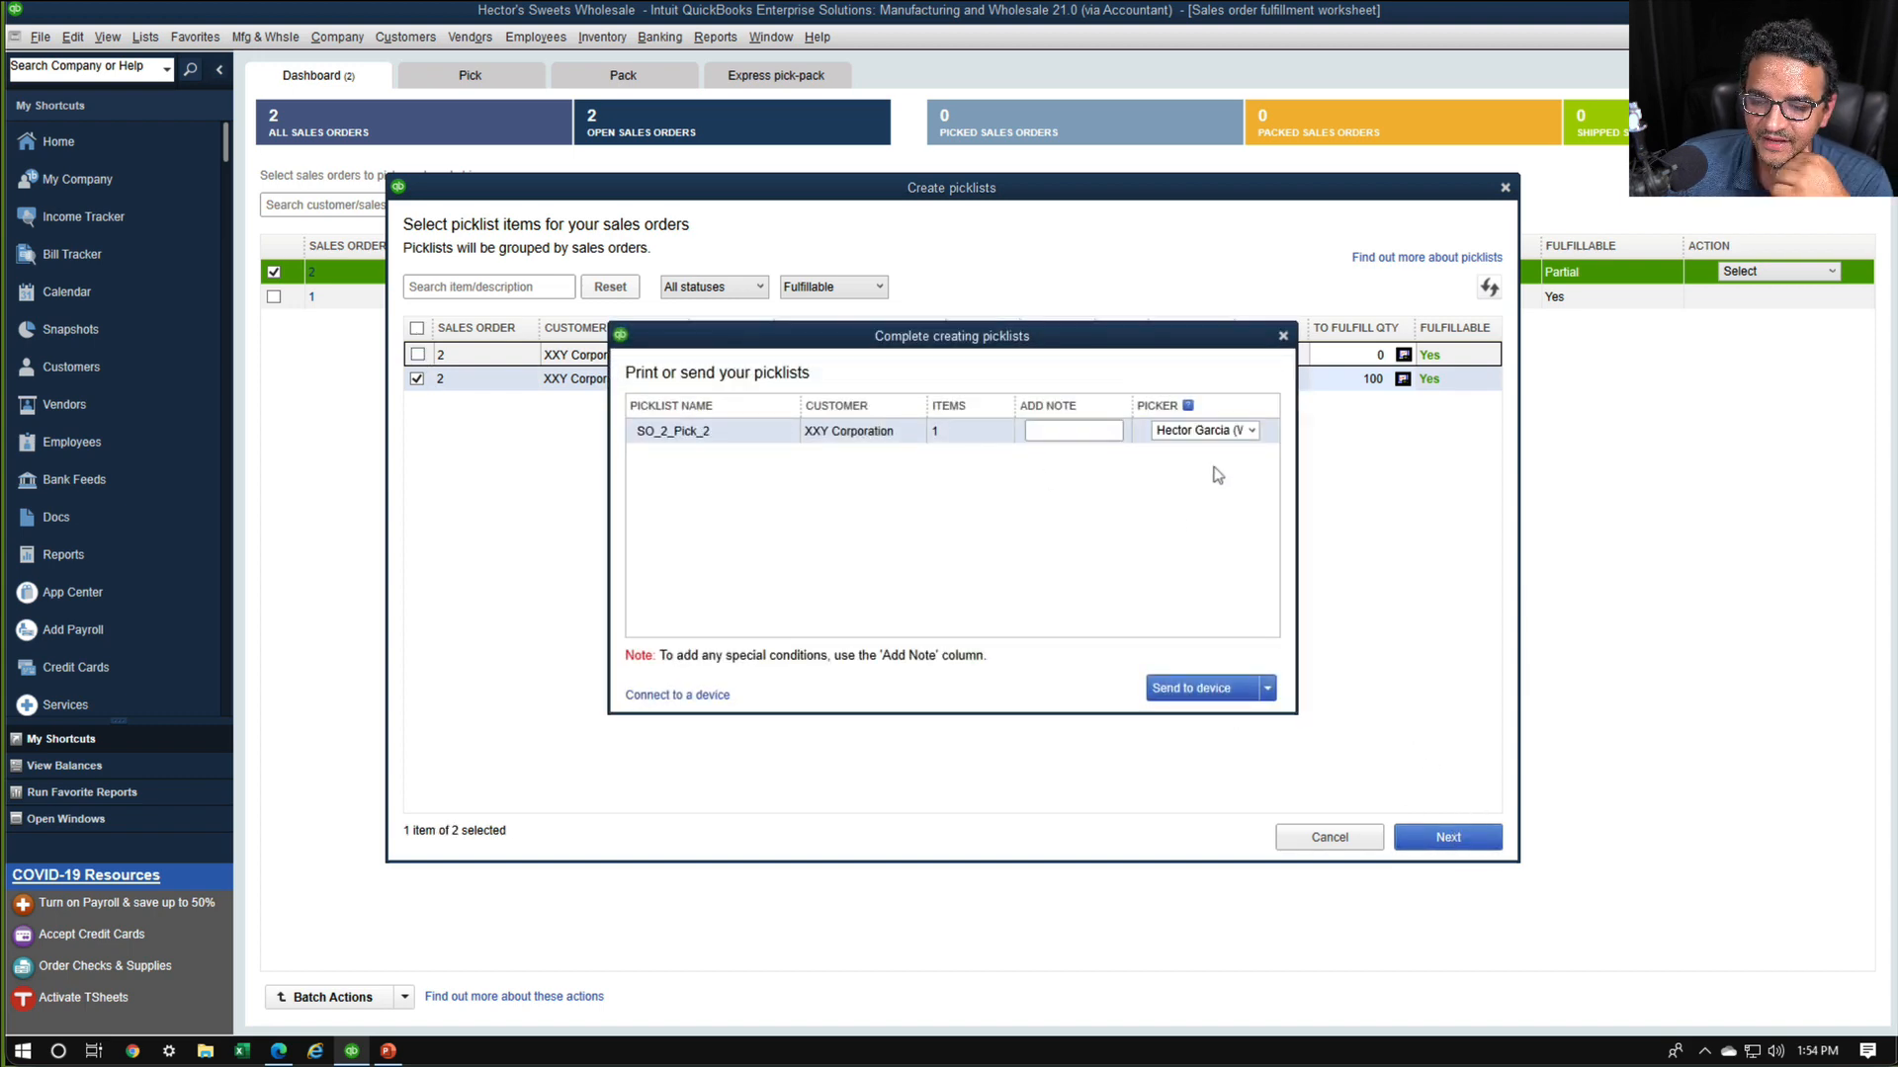
Add the note "Pick older ones" to picklist SO_2_Pick_2 and keep the warehouse manager's account as its picker
left_click(1092, 433)
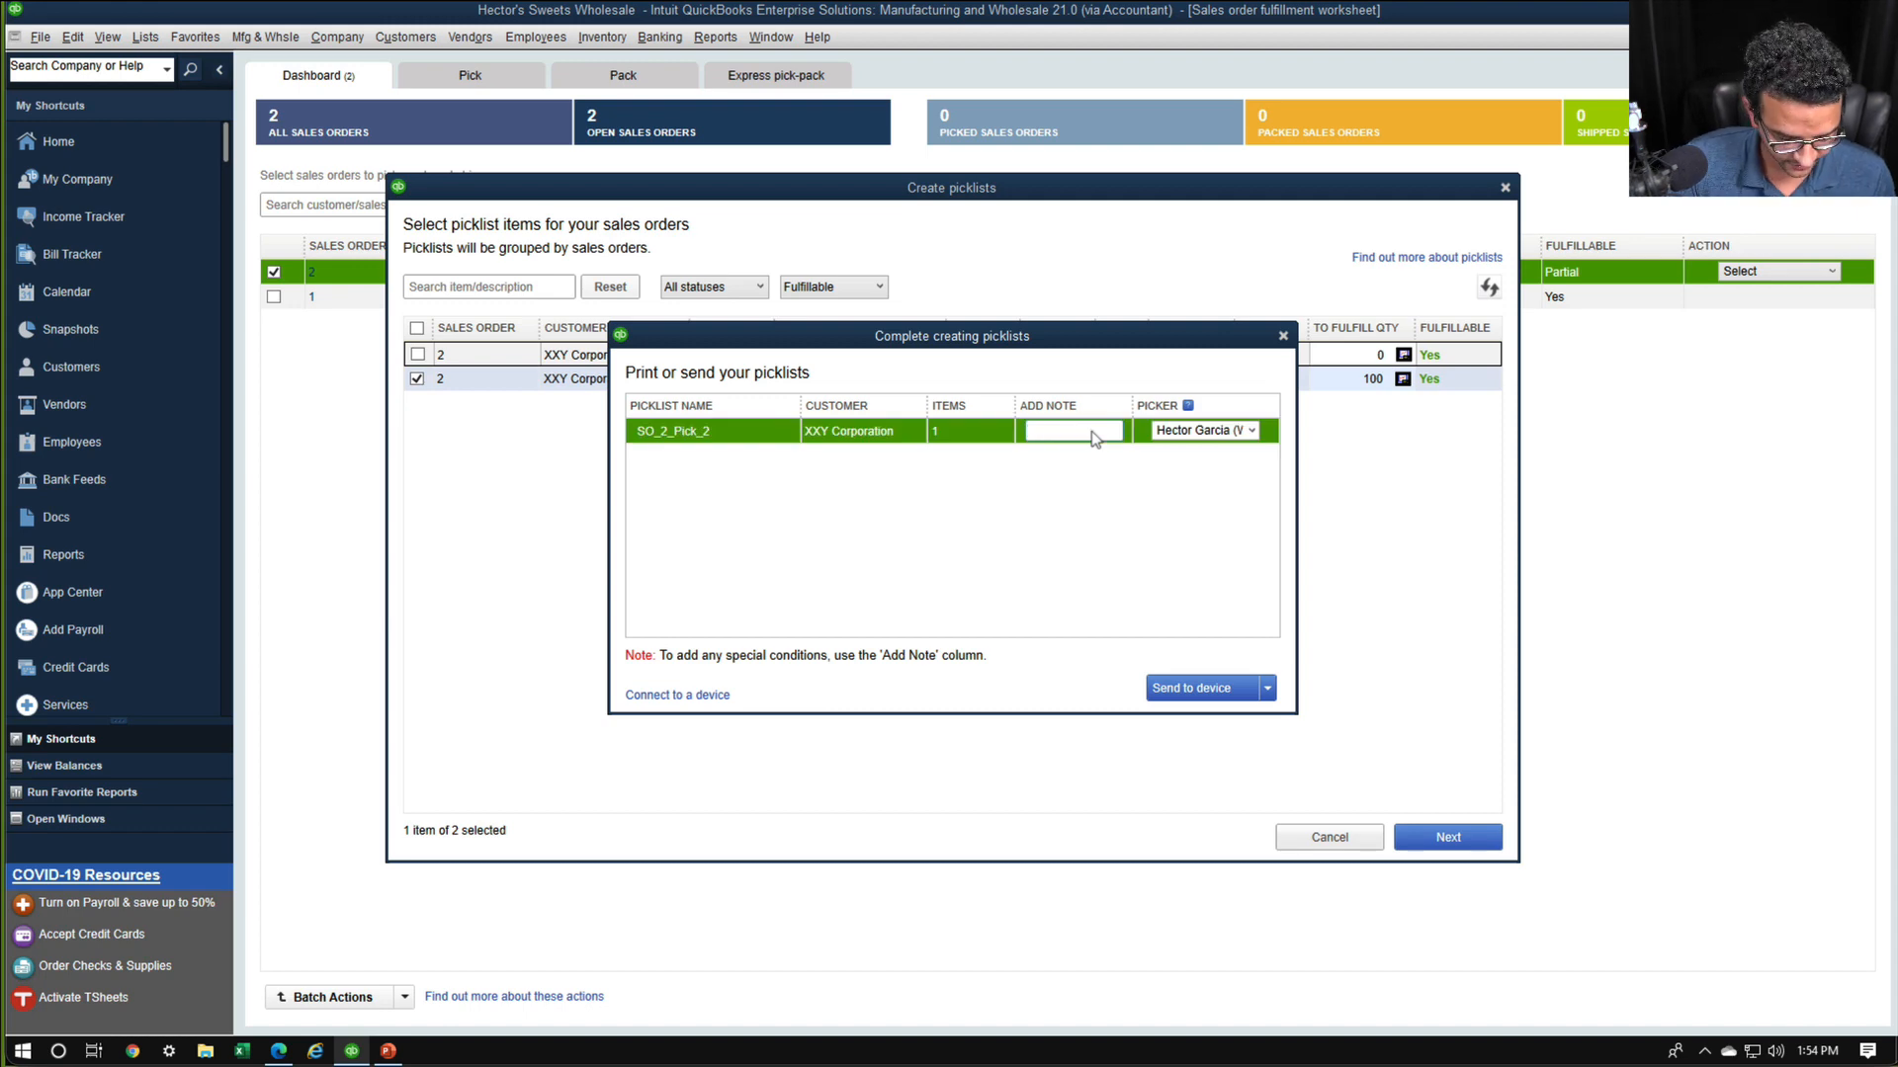
type("Pick older")
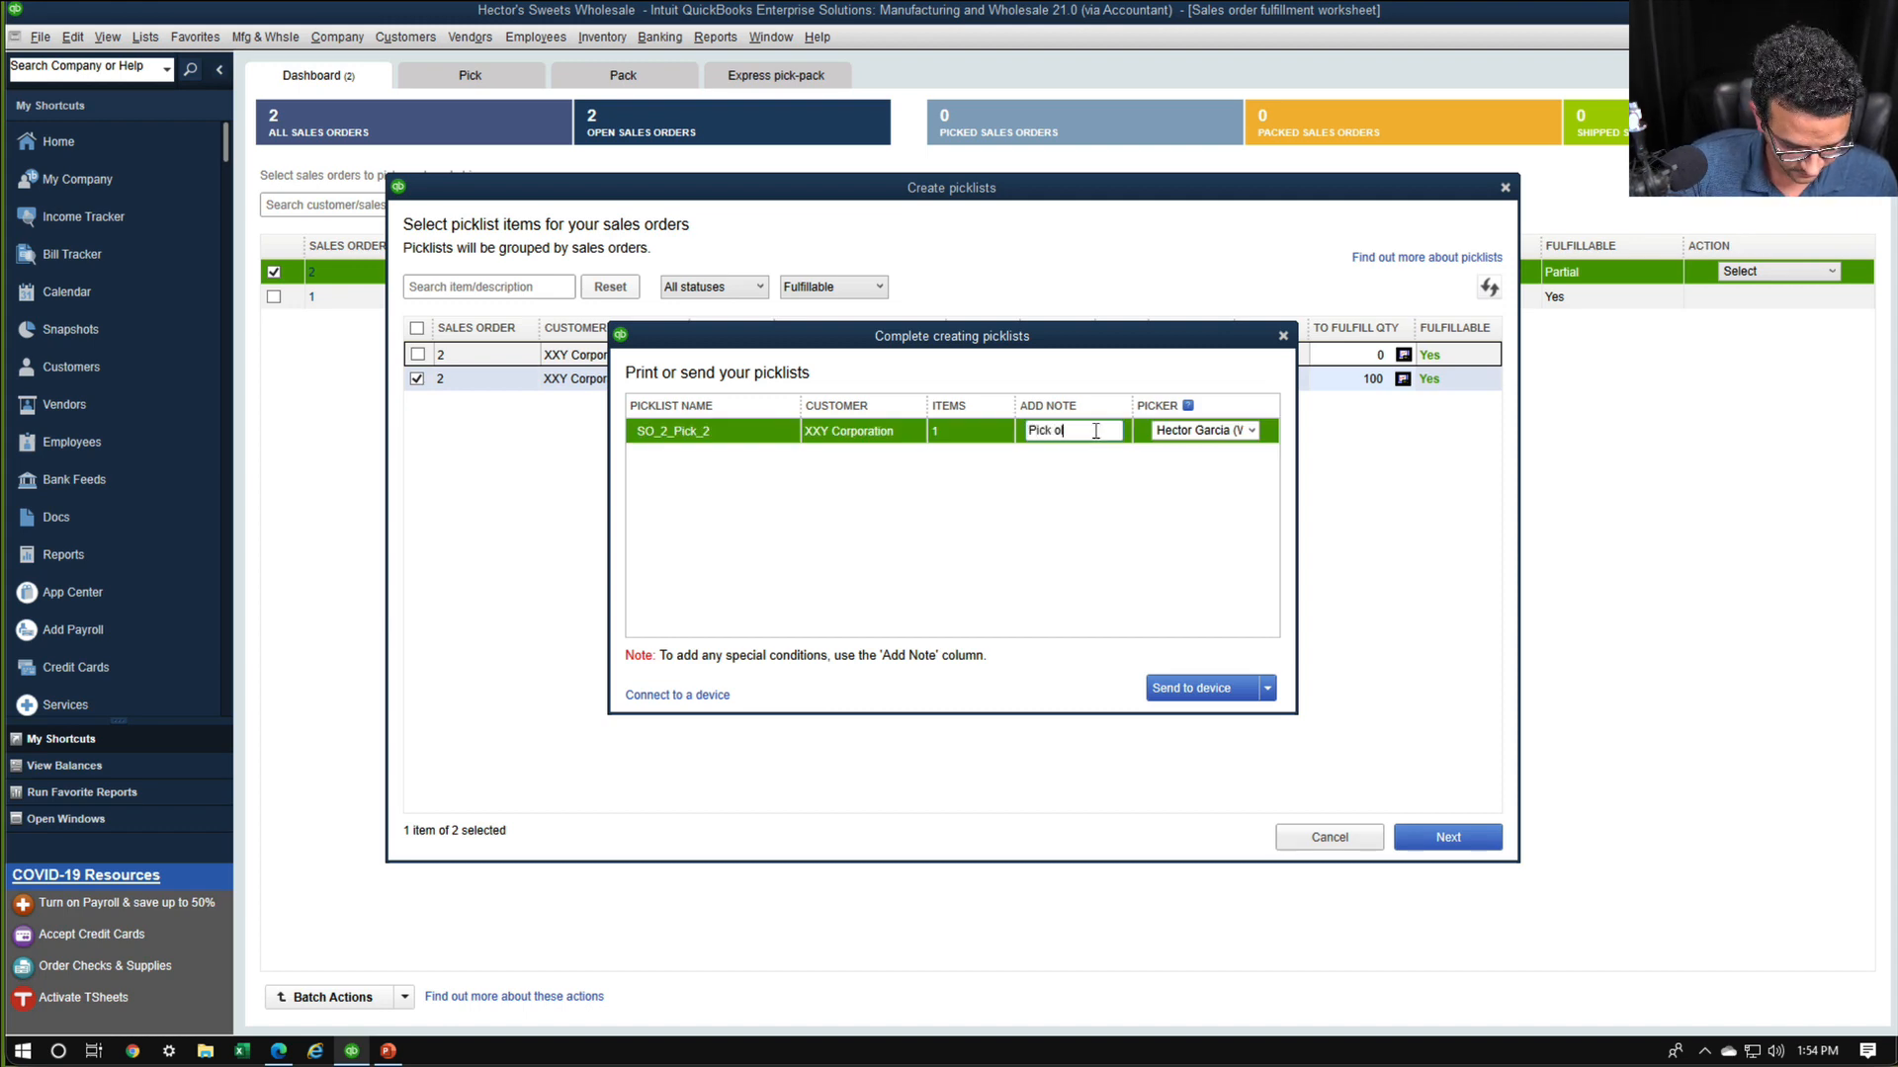
type(" ones")
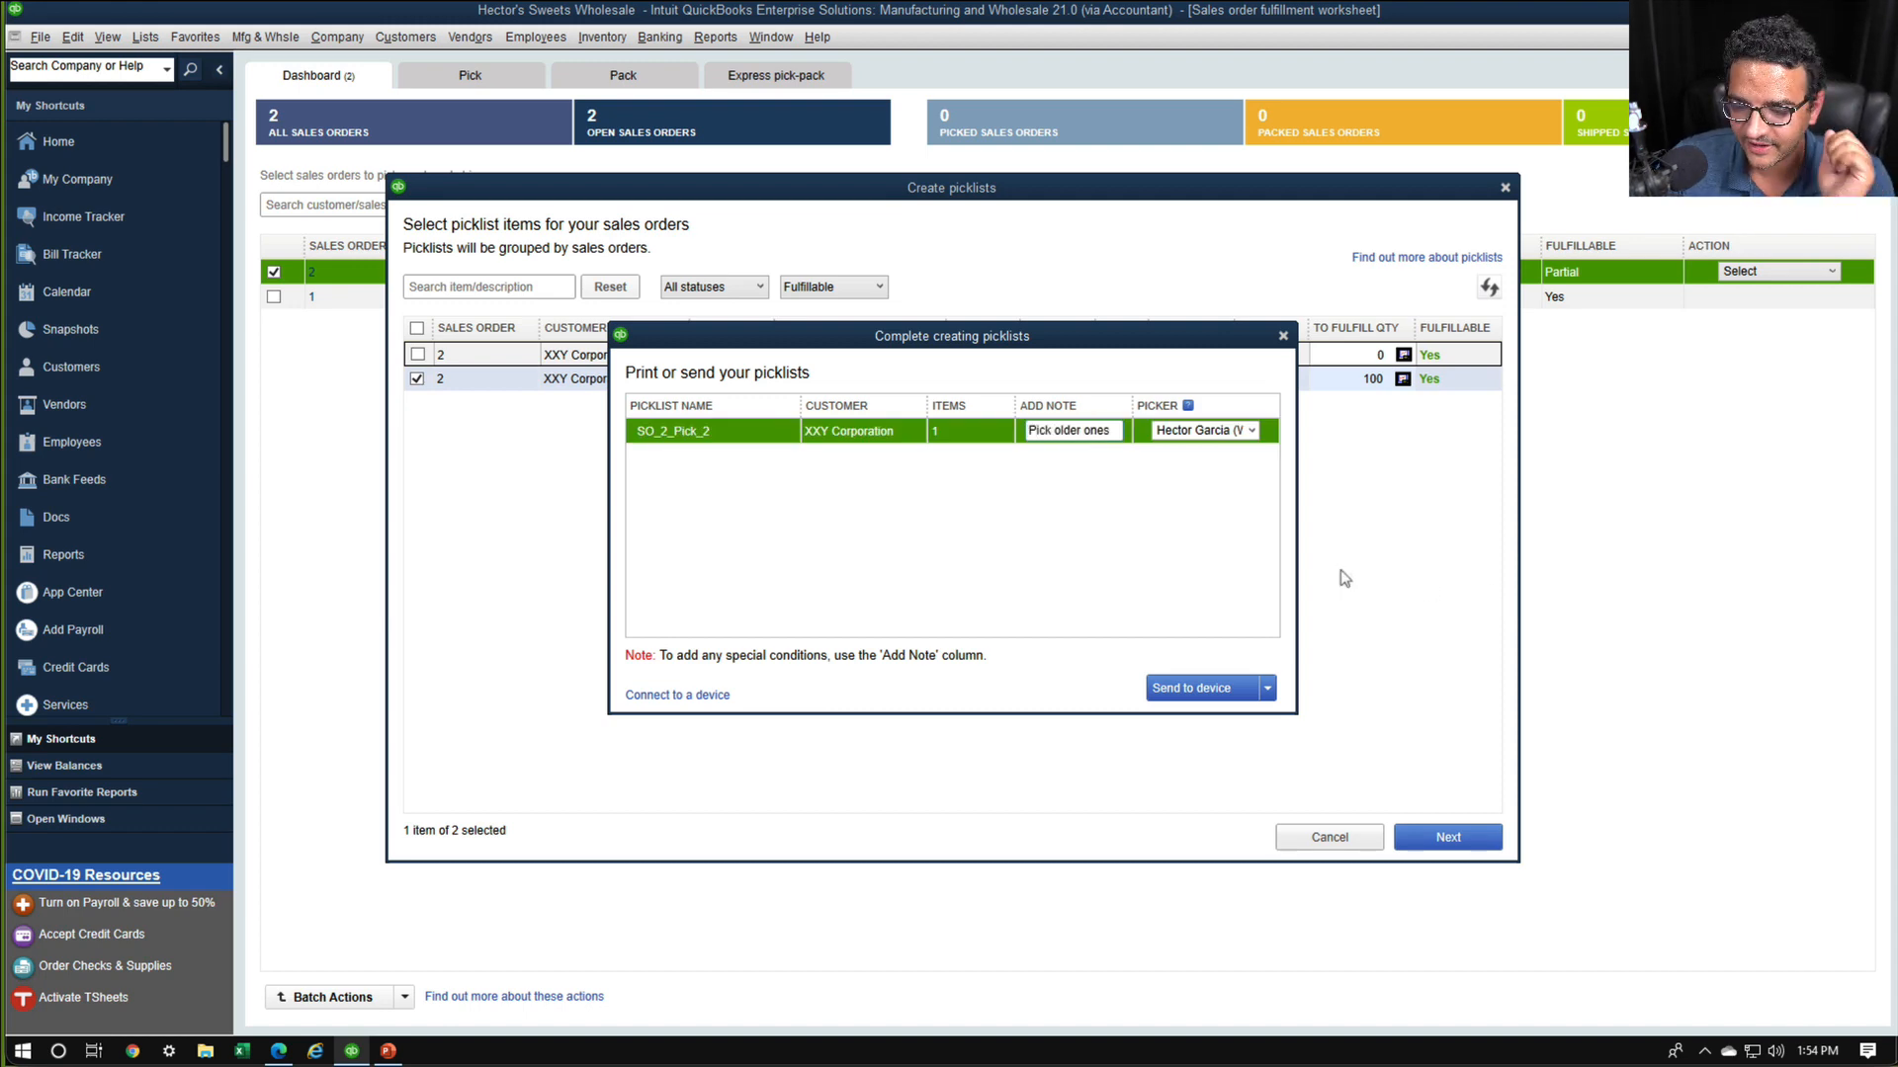
left_click(1251, 431)
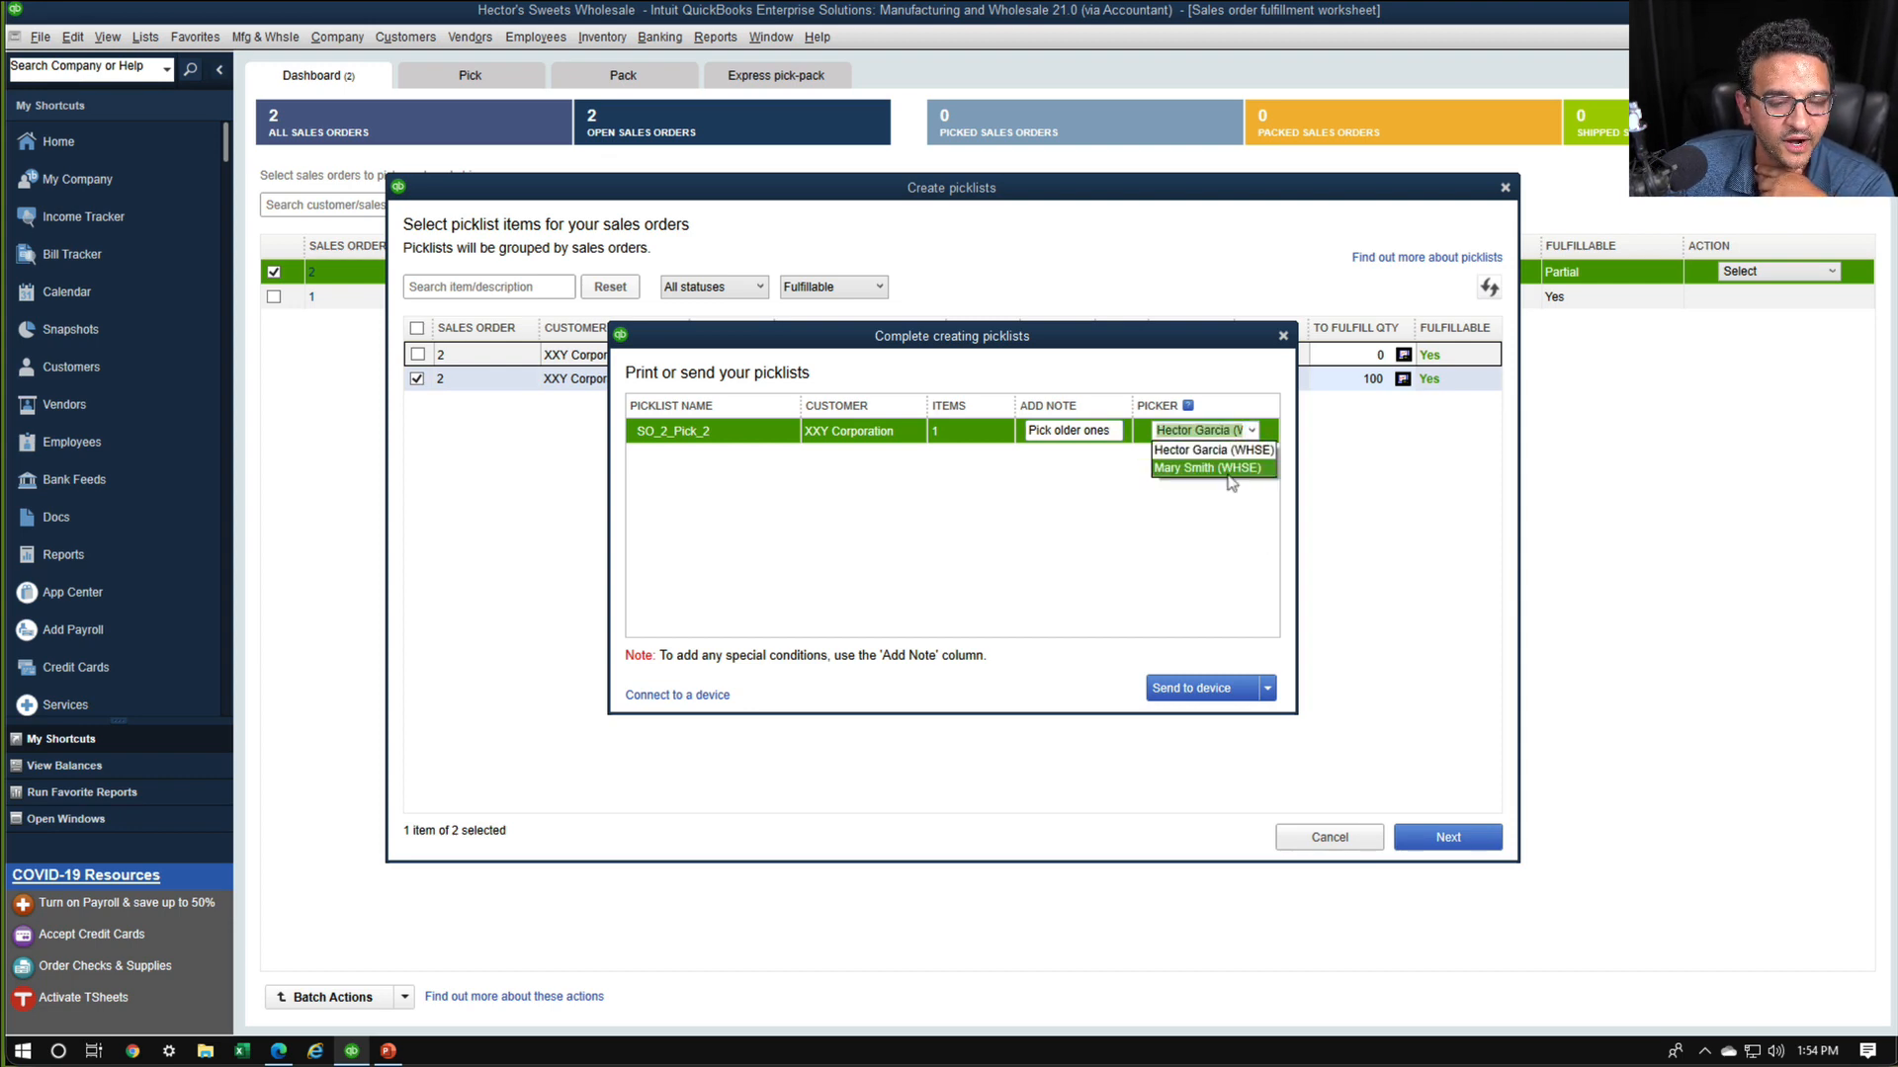
left_click(1235, 451)
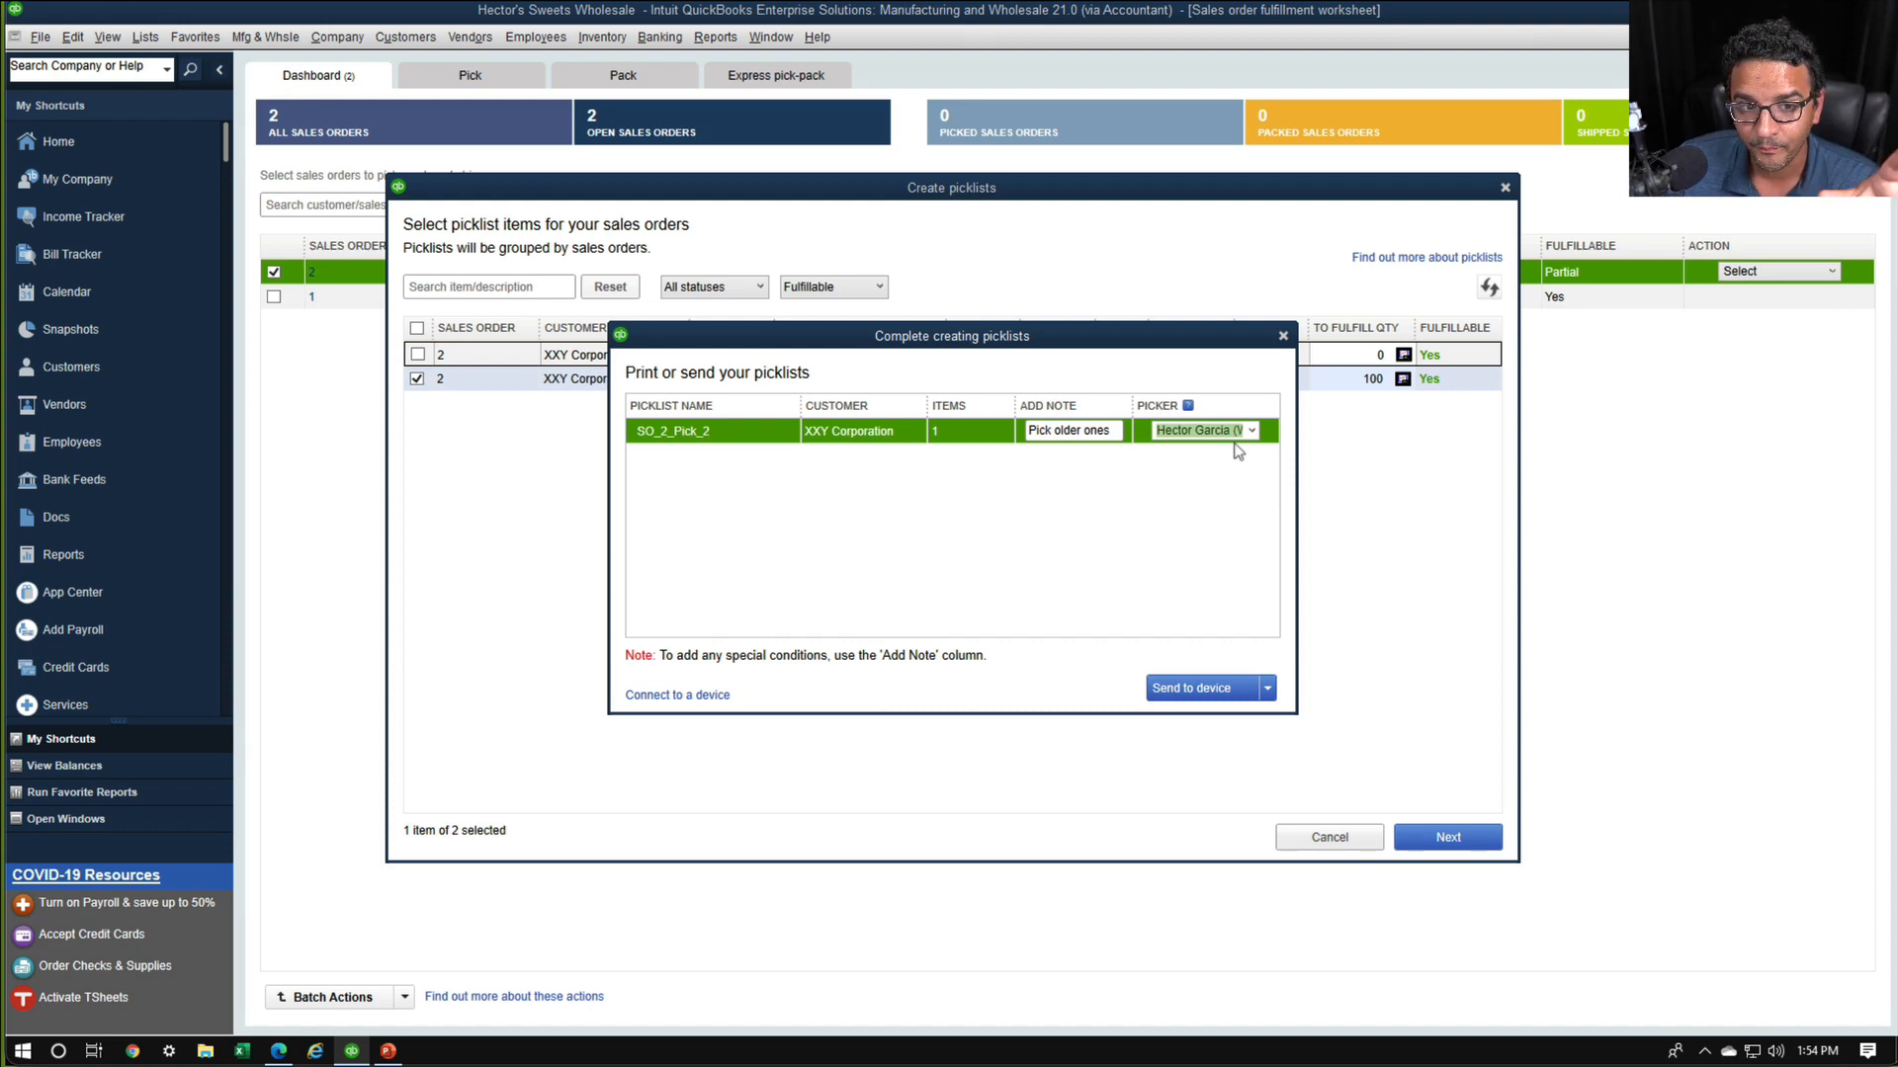
Choose to print the picklist and review its Needed and To Pick columns in the print preview
left_click(1268, 687)
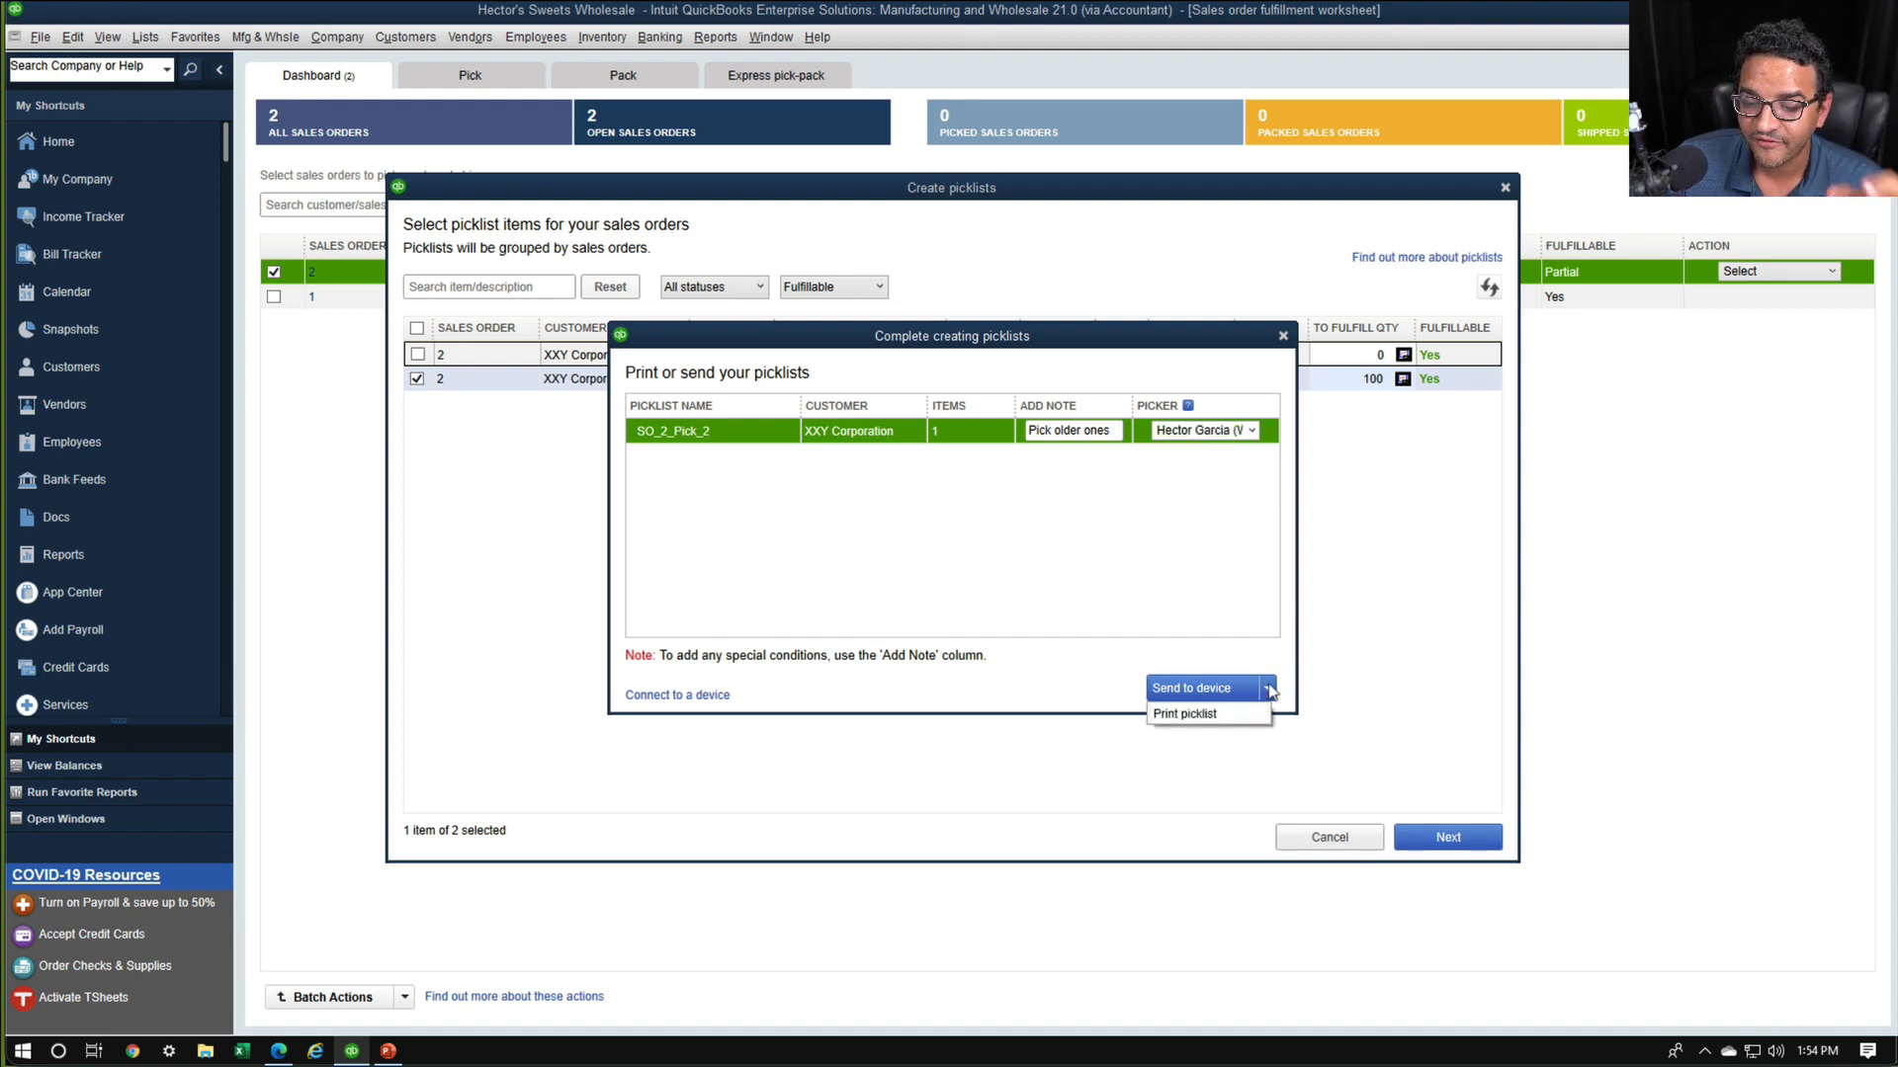
left_click(1195, 718)
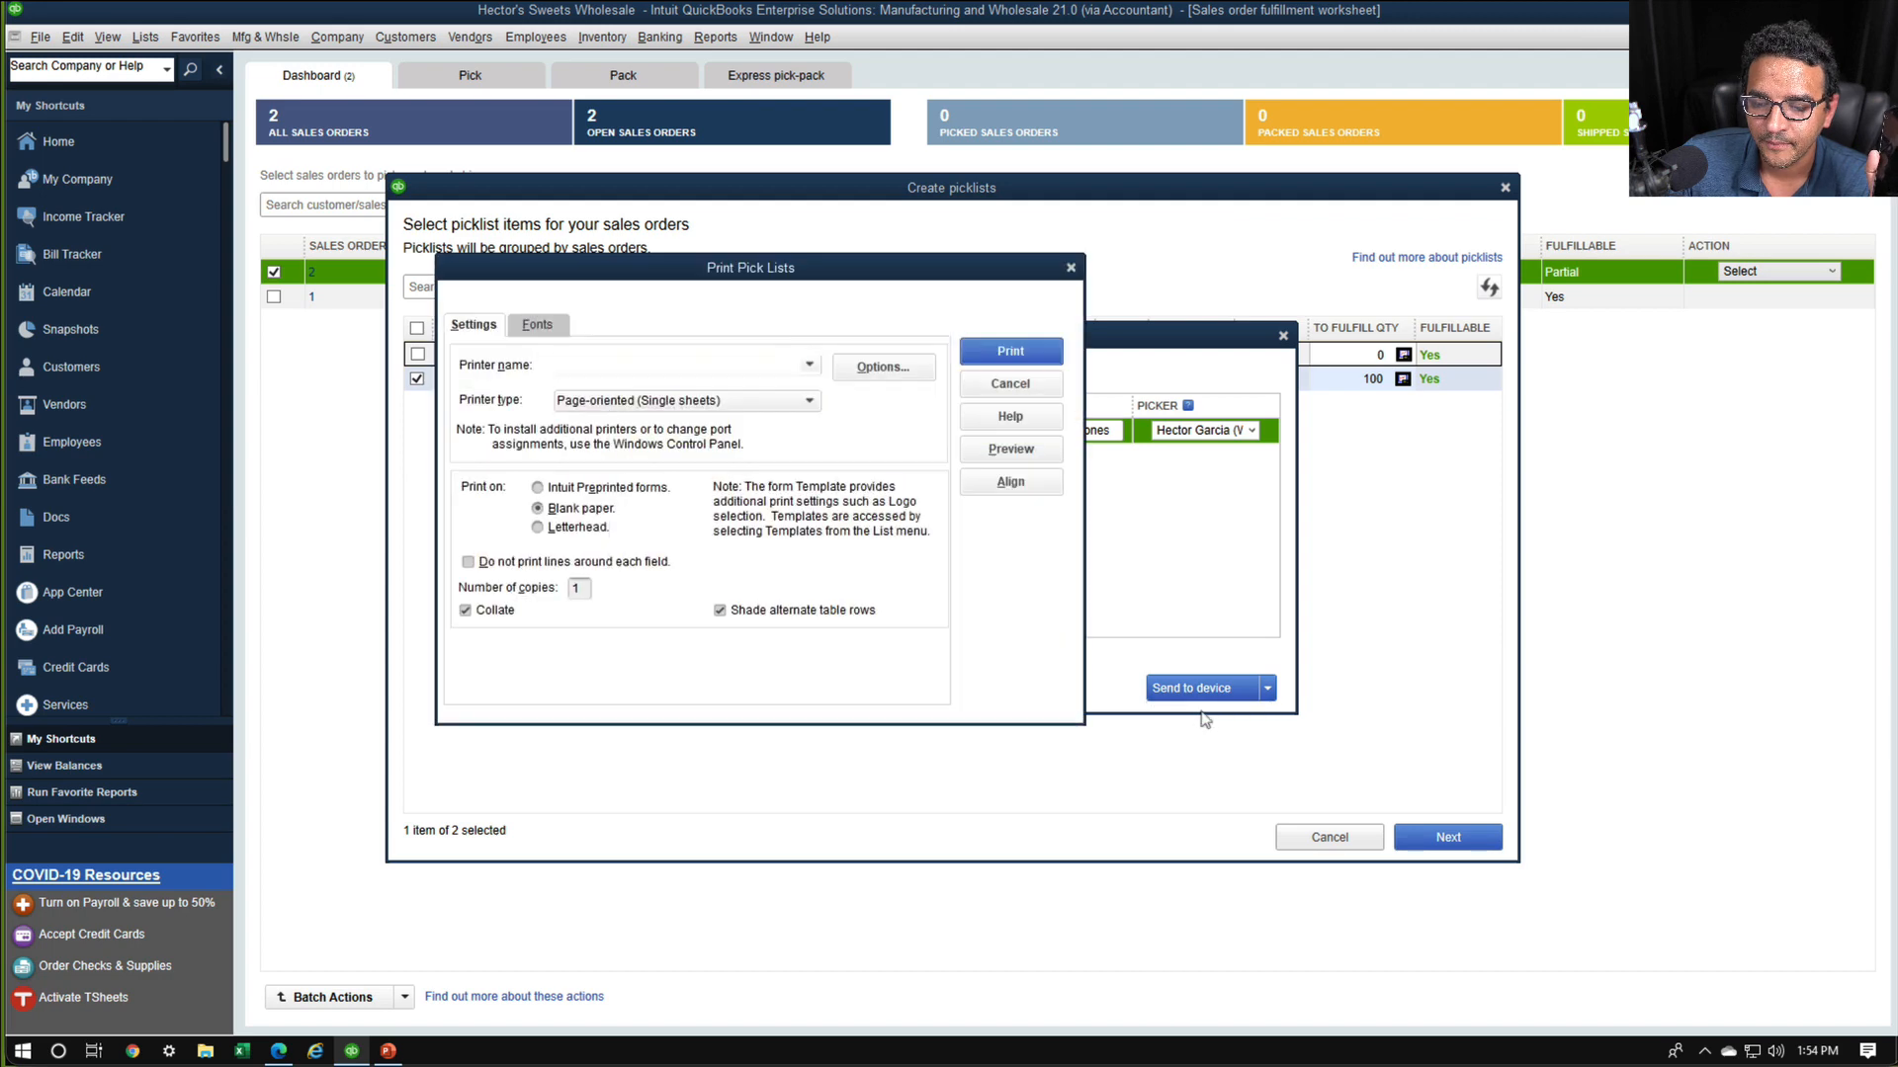
left_click(1008, 450)
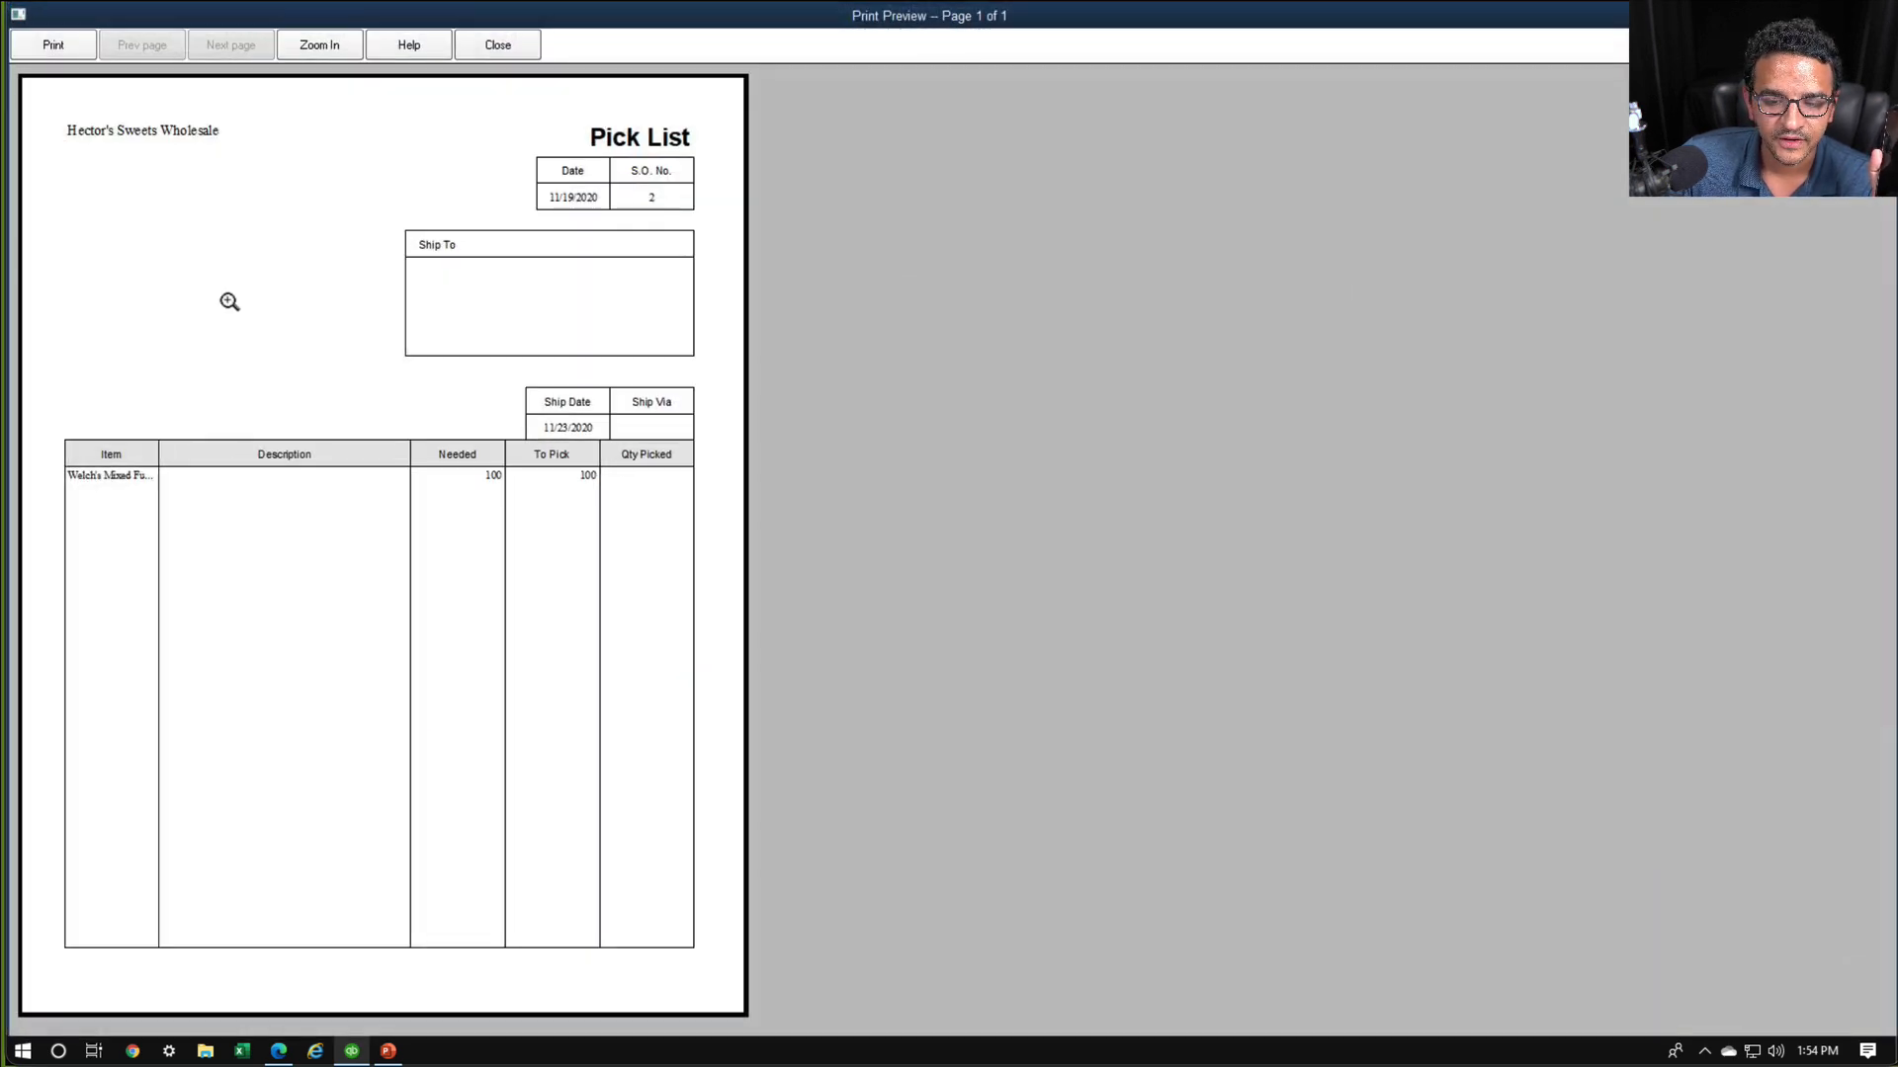
left_click(229, 302)
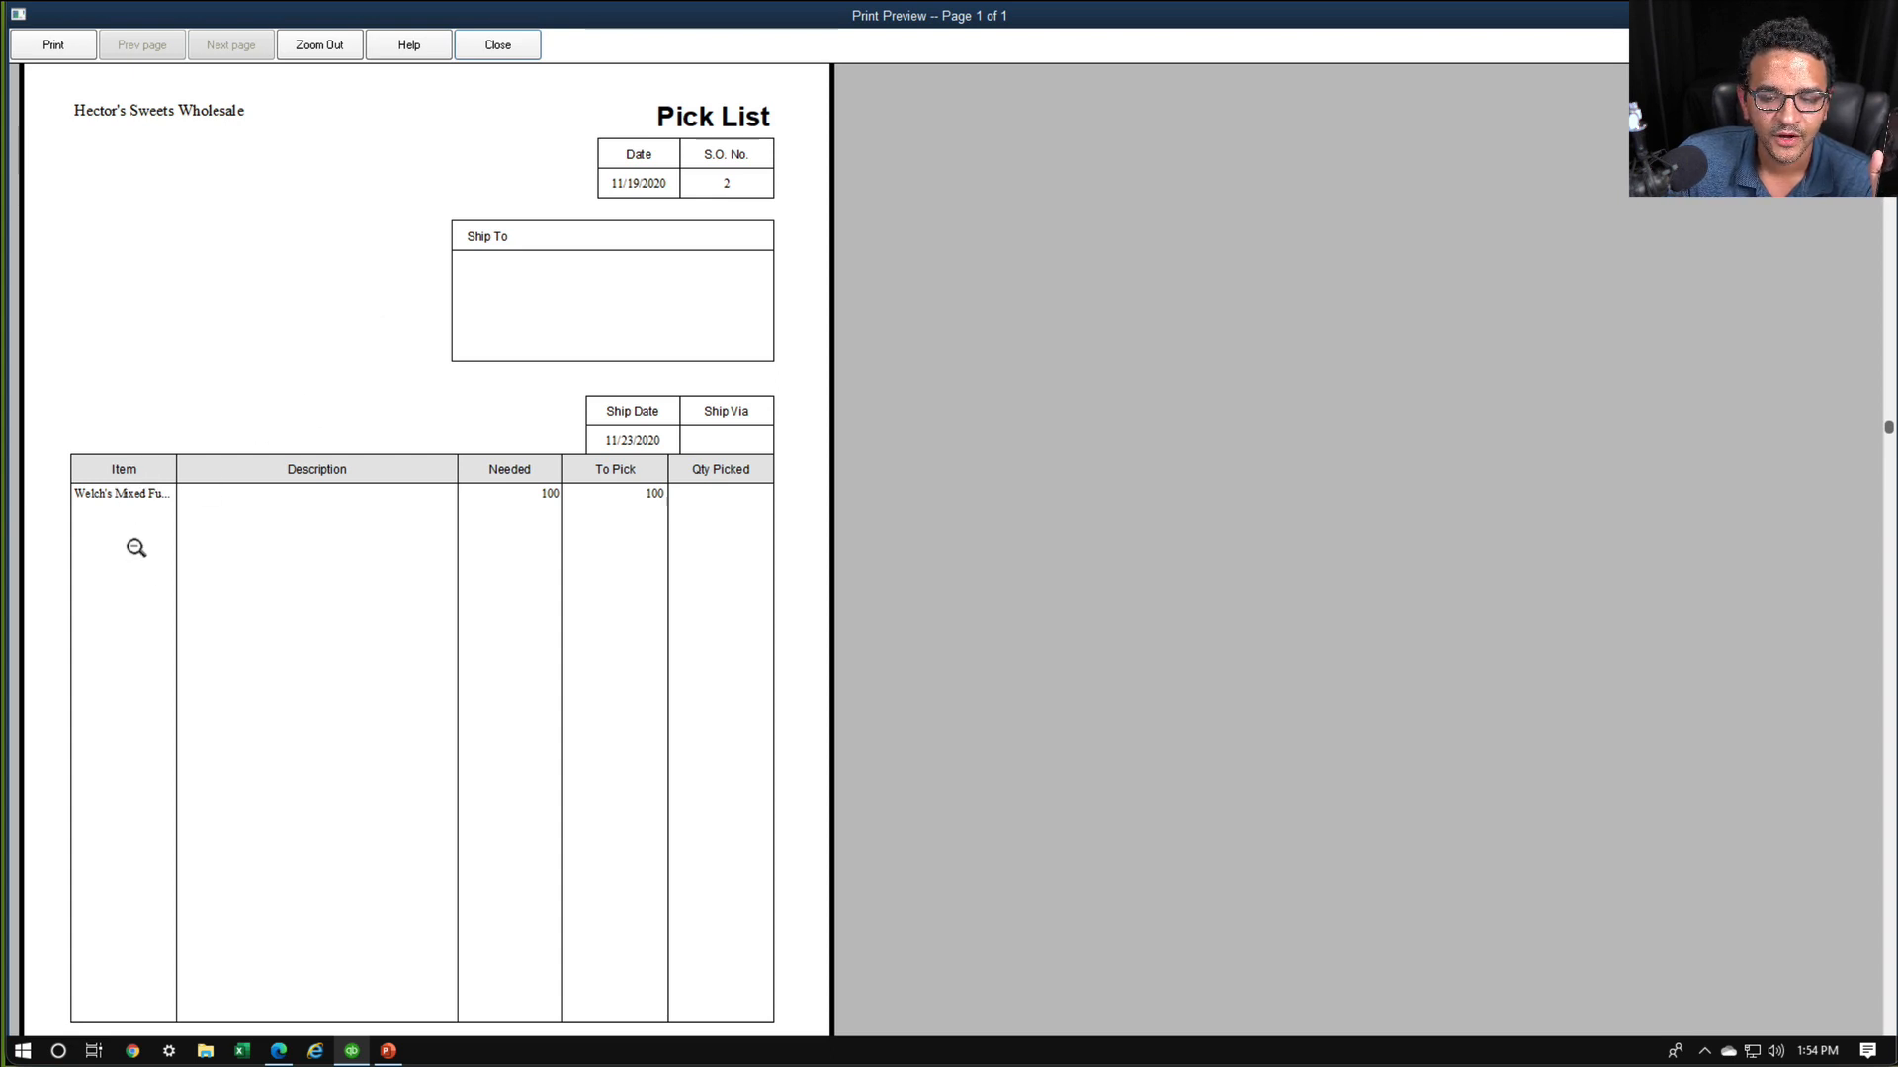
scroll(593, 474, "down", 2)
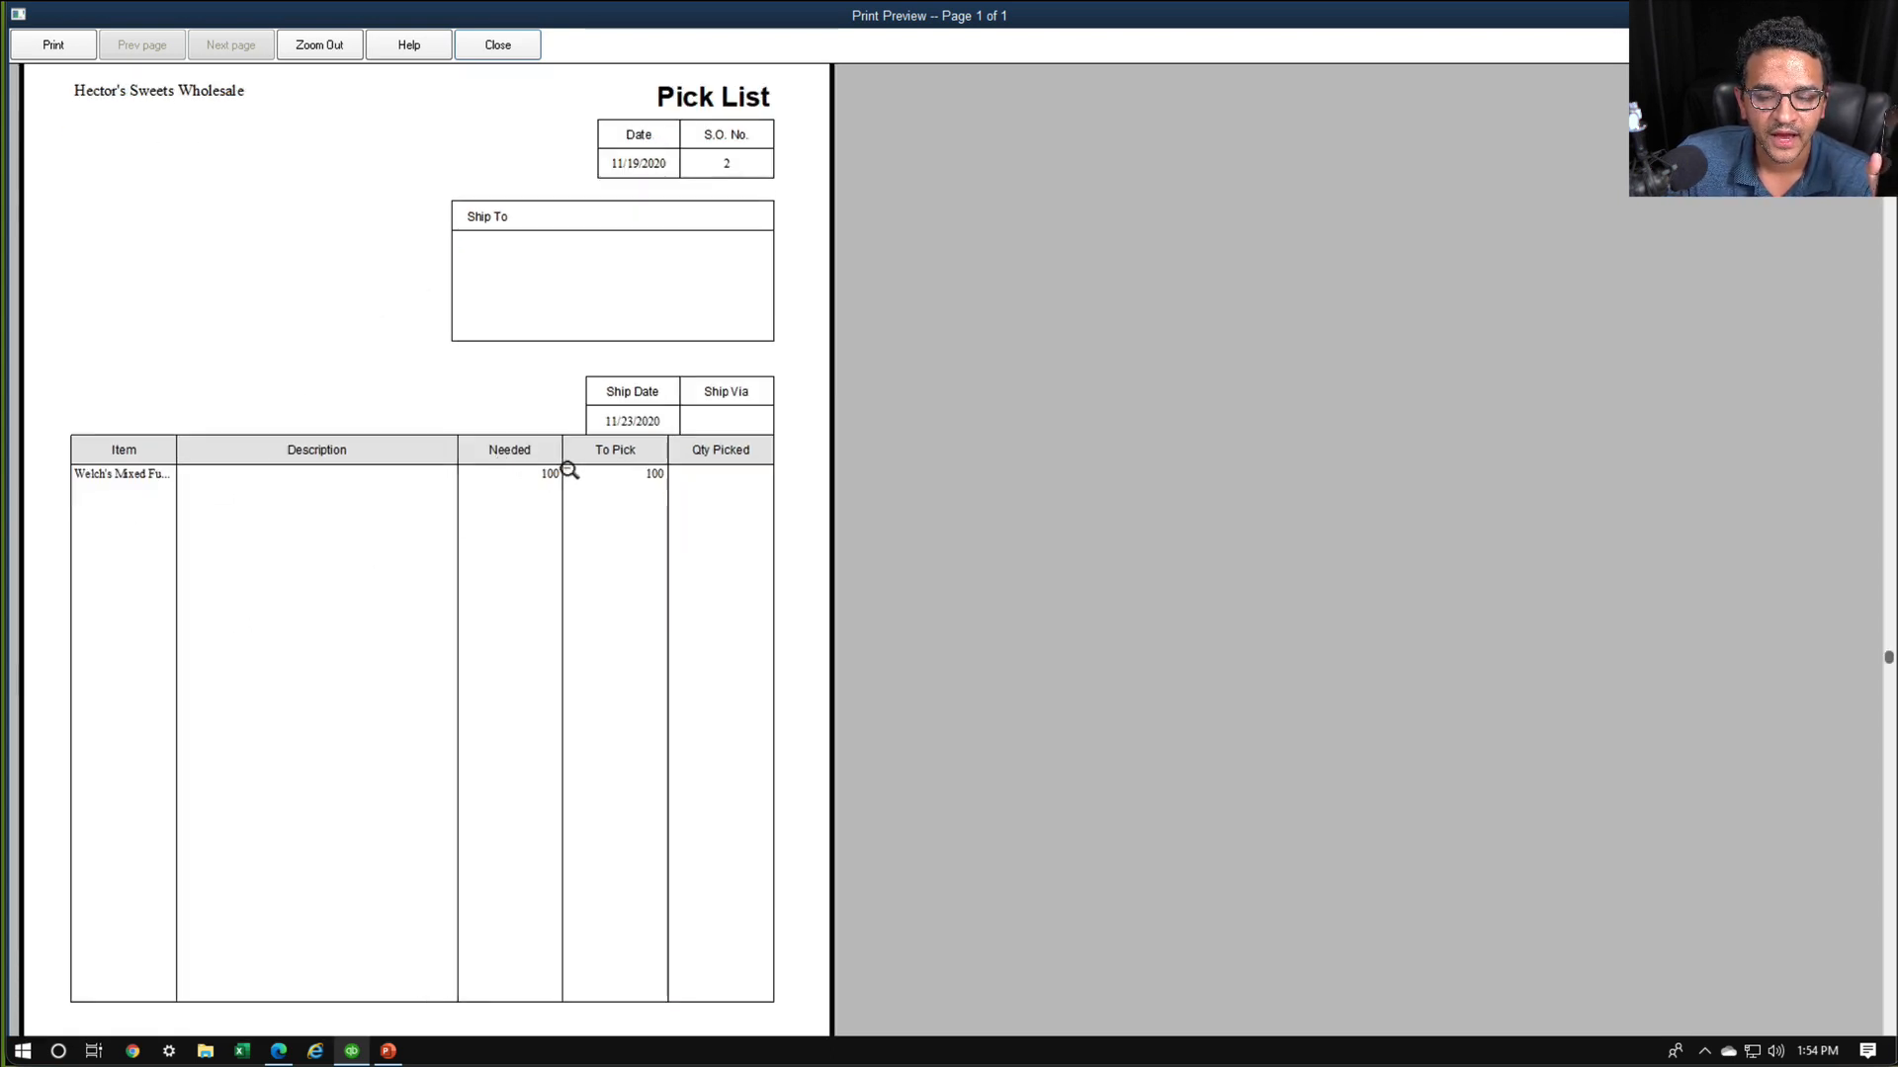
left_click(561, 451)
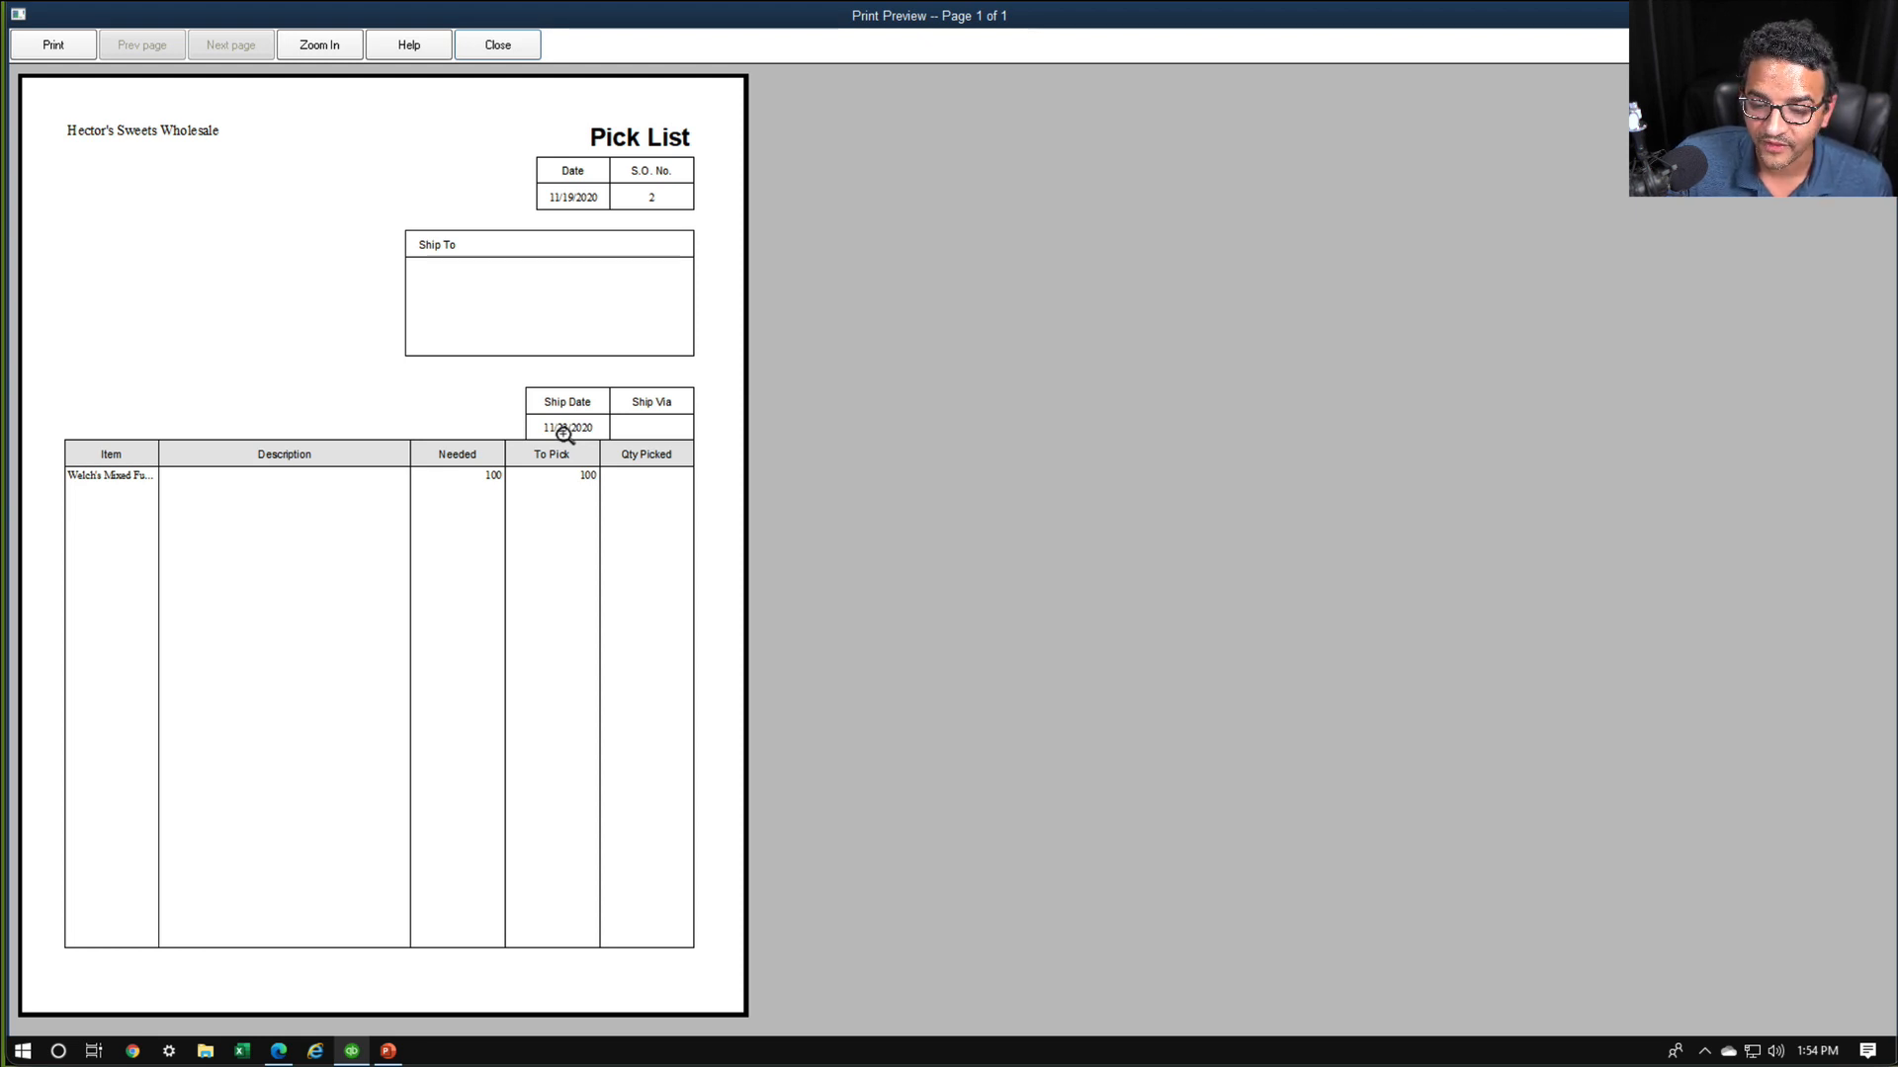
mouse_move(572, 414)
left_mouse_down()
mouse_move(420, 426)
mouse_move(522, 418)
mouse_move(457, 400)
left_mouse_up()
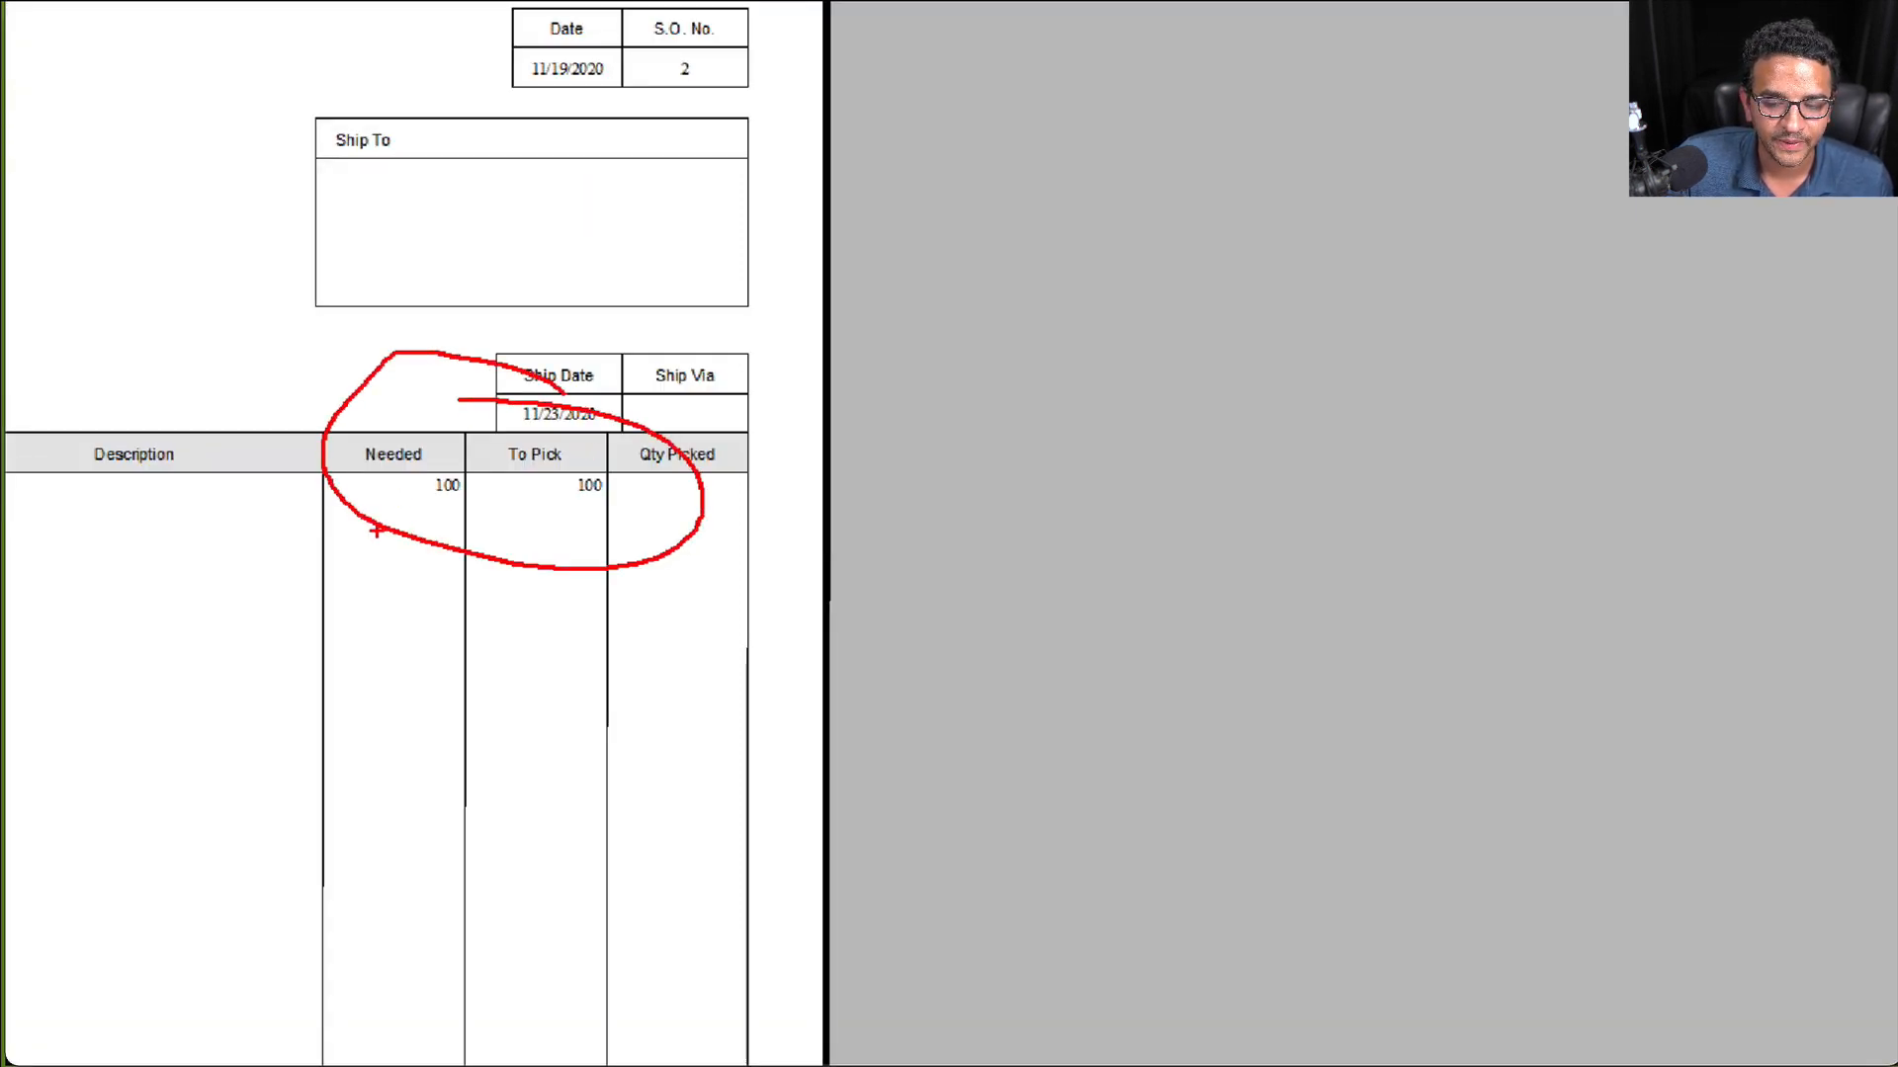
mouse_move(543, 508)
left_mouse_down()
mouse_move(620, 499)
mouse_move(534, 465)
mouse_move(549, 509)
left_mouse_up()
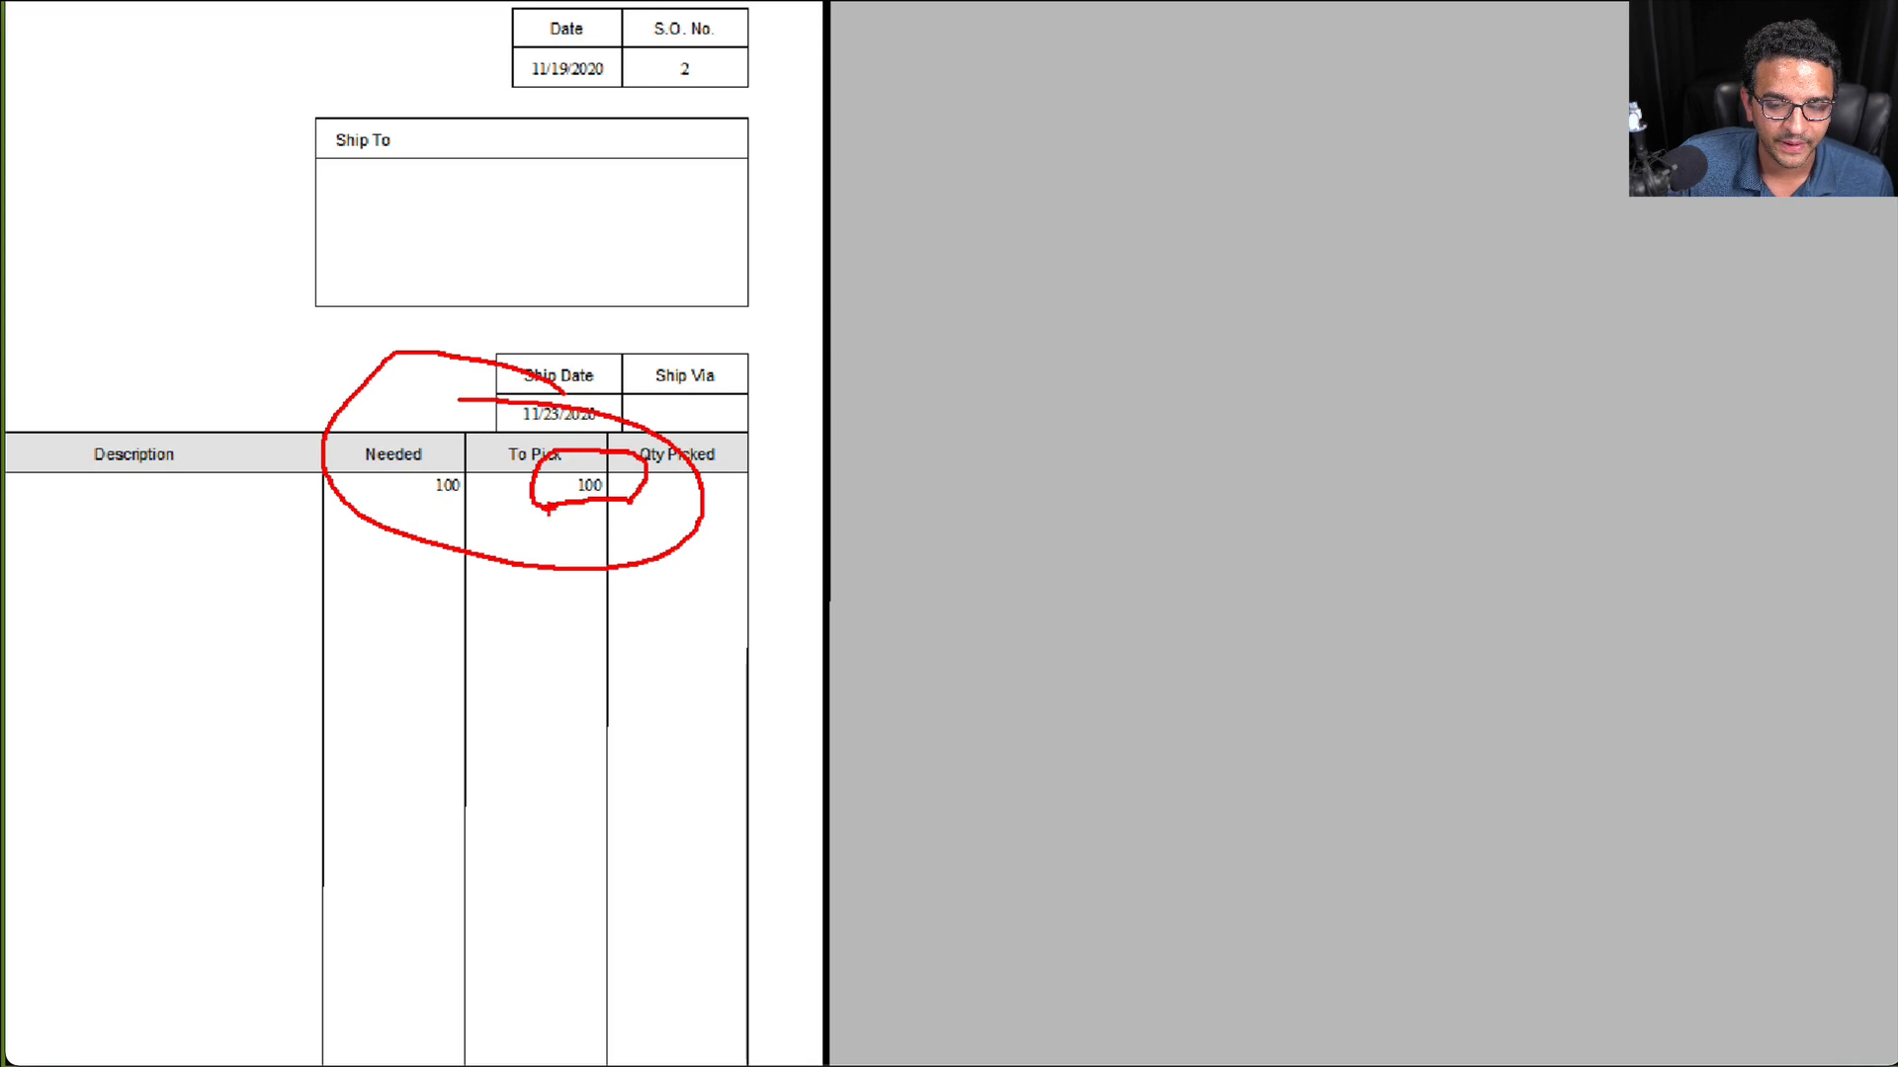
key("Escape")
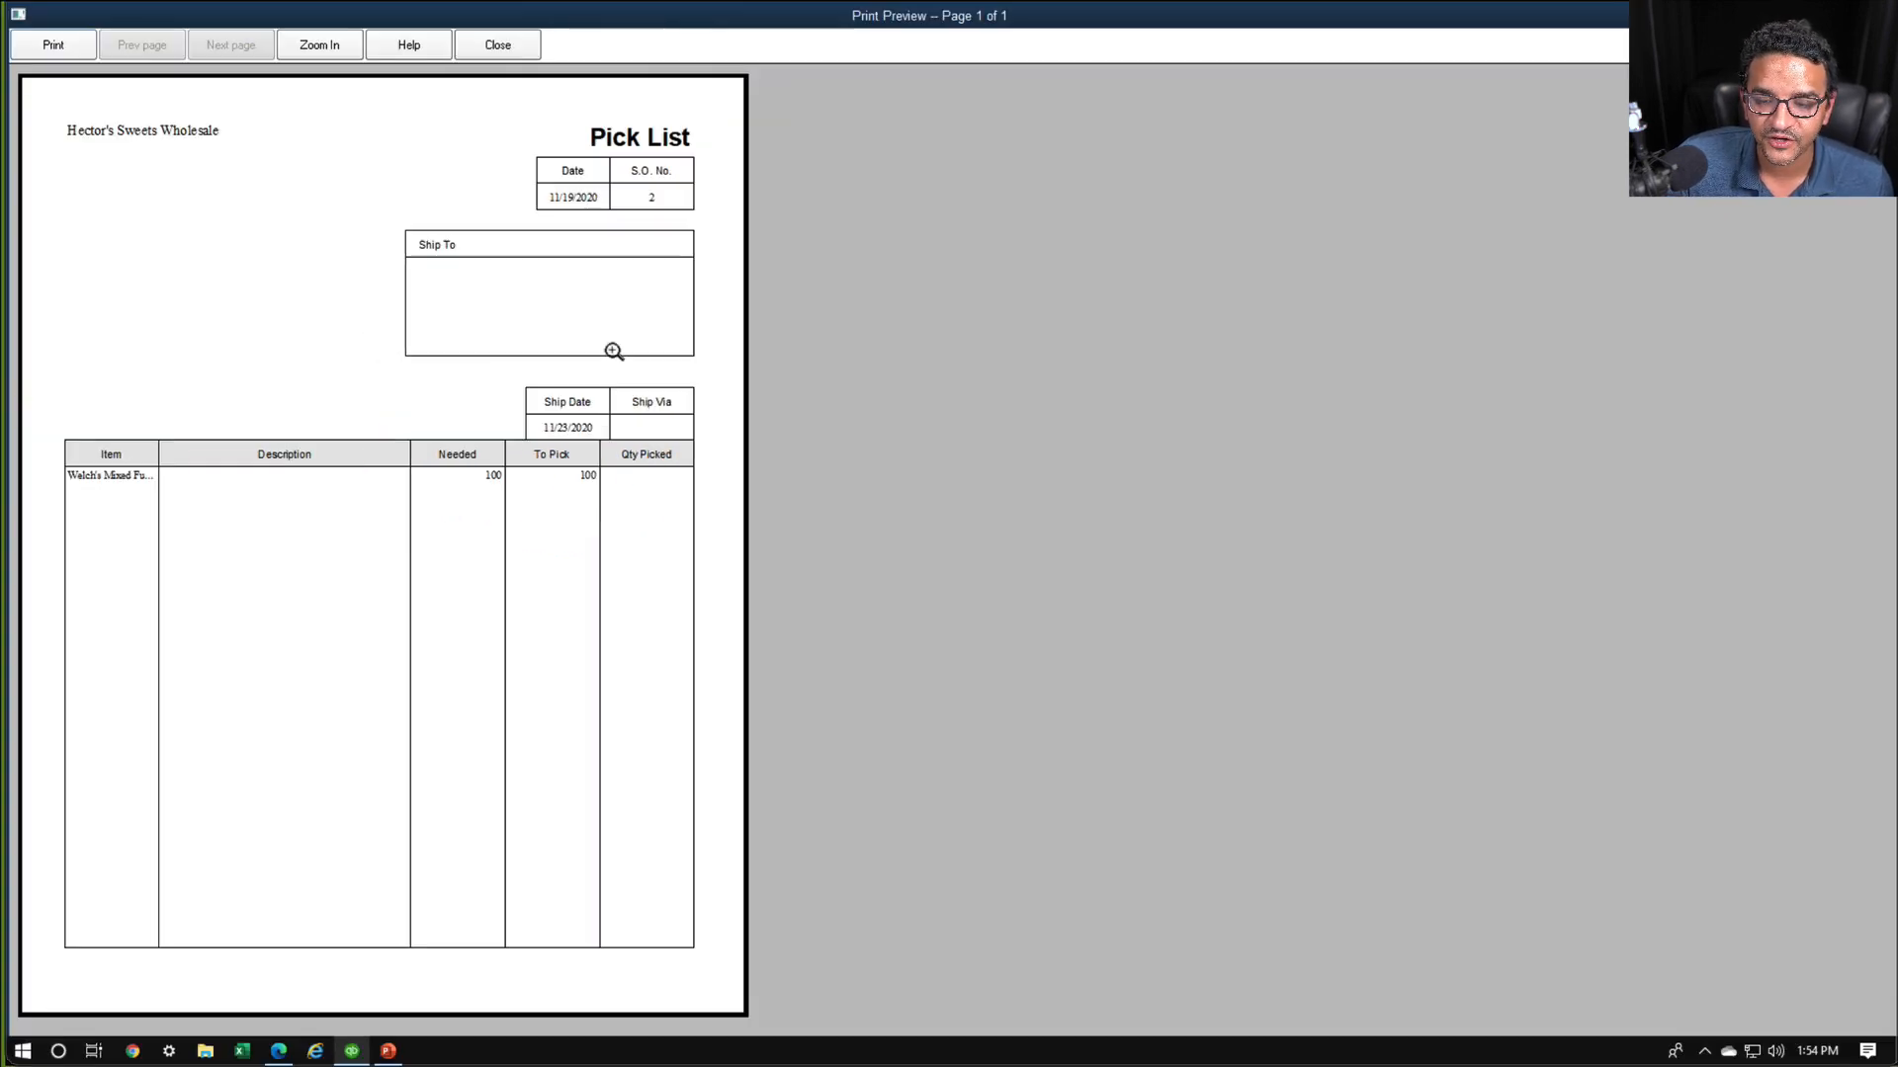
Leave the preview and print settings without printing, acknowledge the picklist's creation, and check XXY Corporation's status in the worksheet
left_click(498, 44)
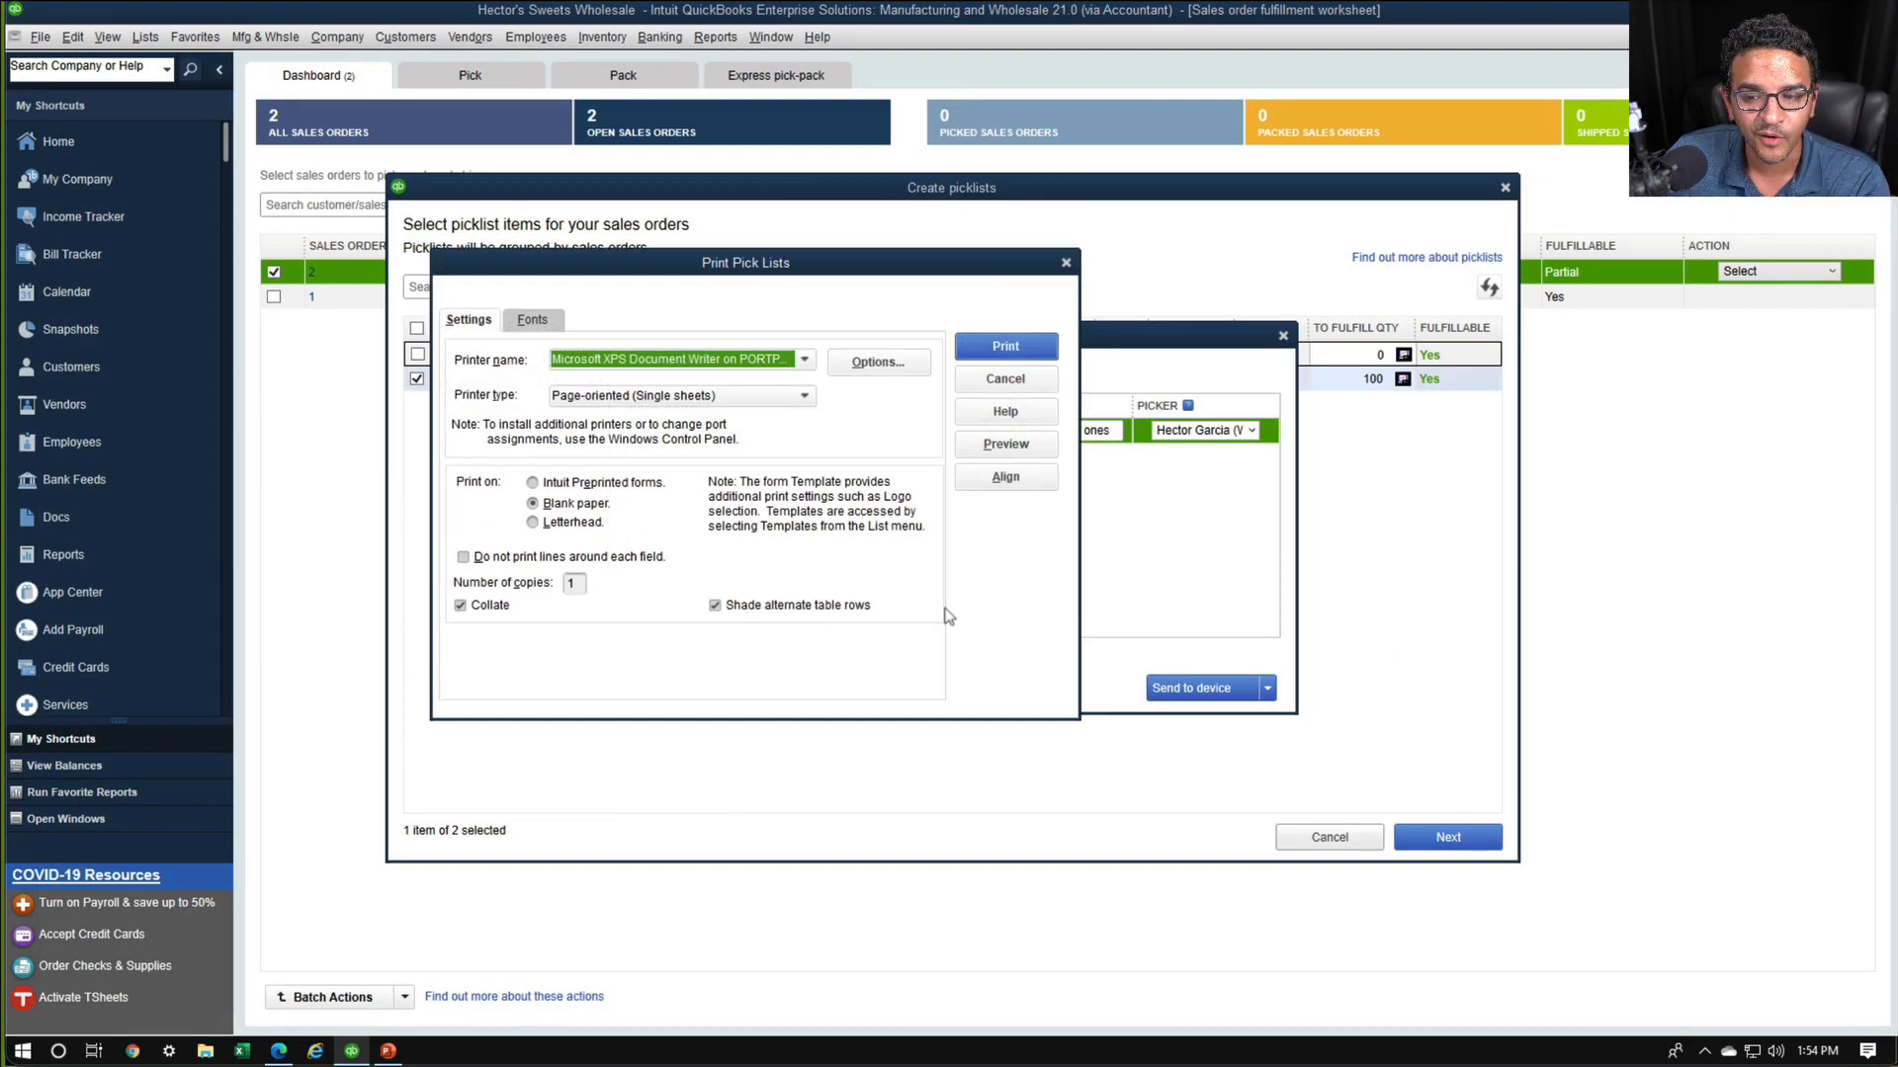
left_click(1066, 261)
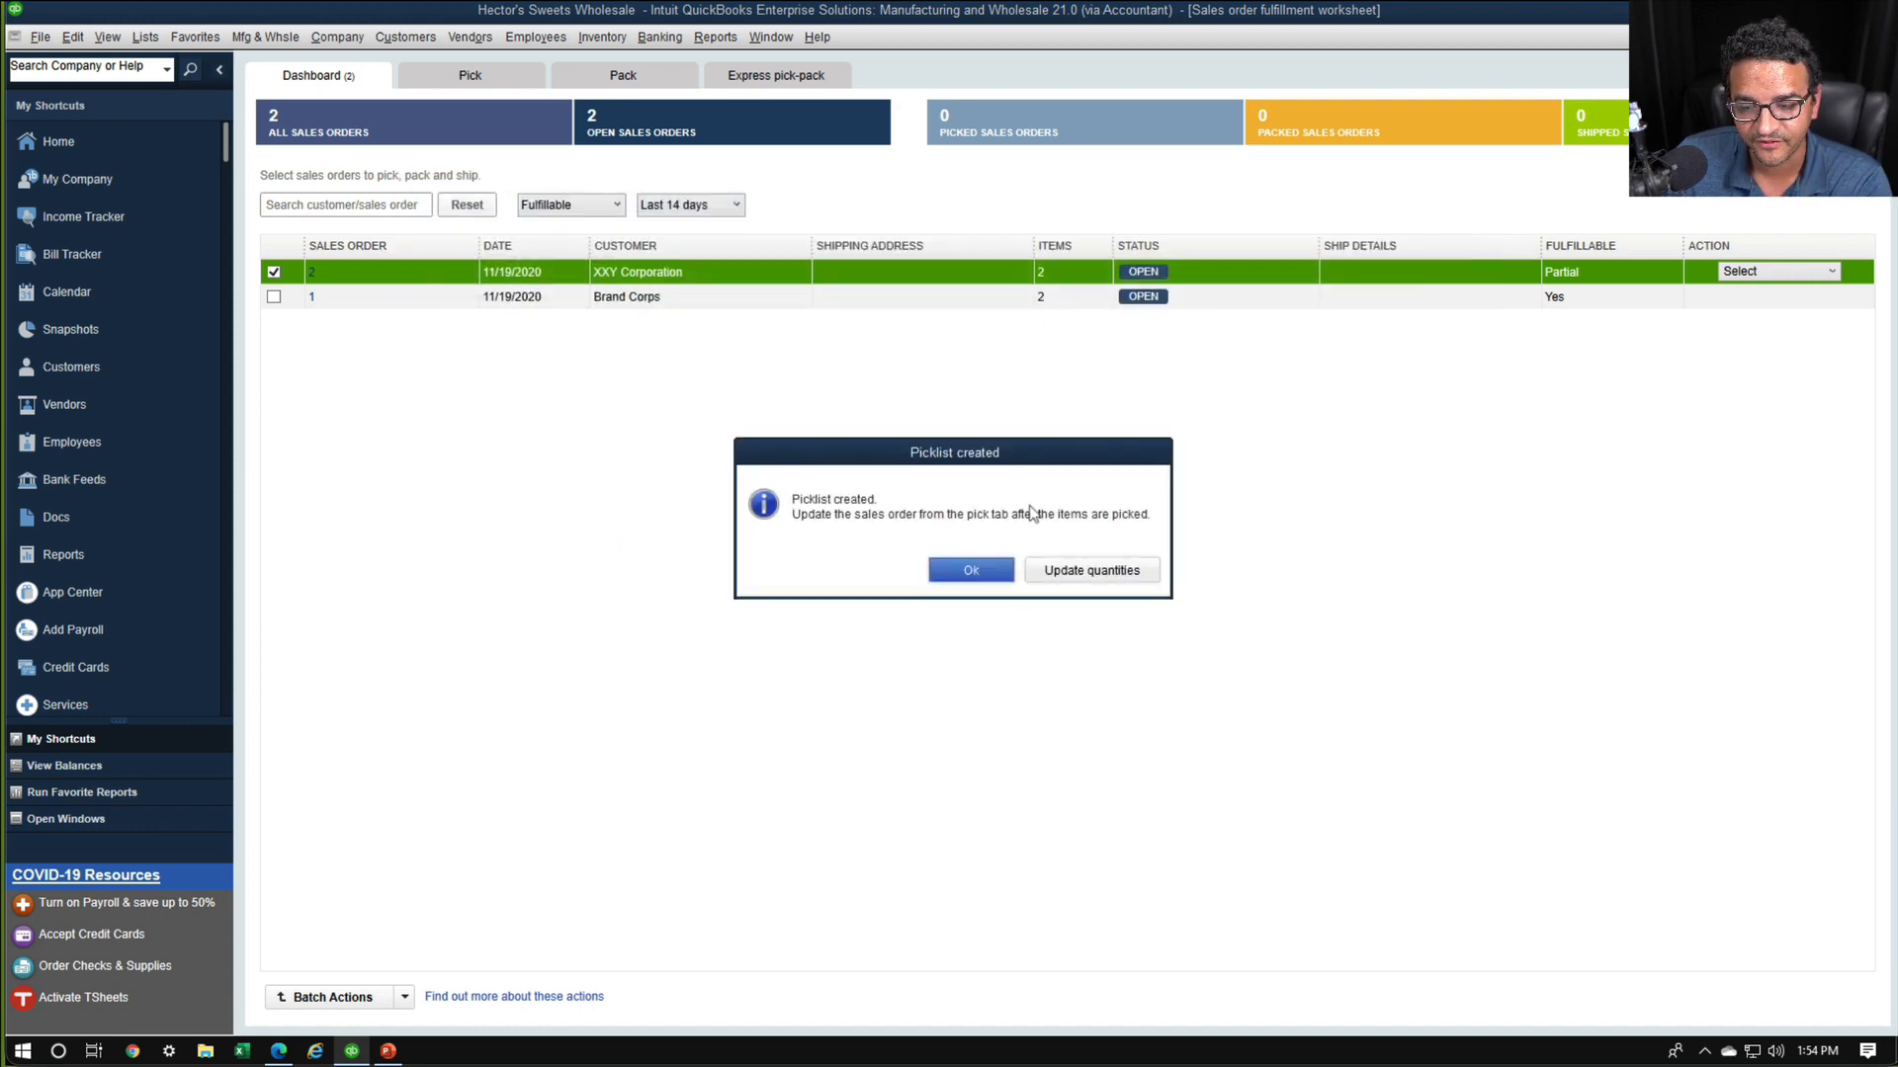
left_click(970, 574)
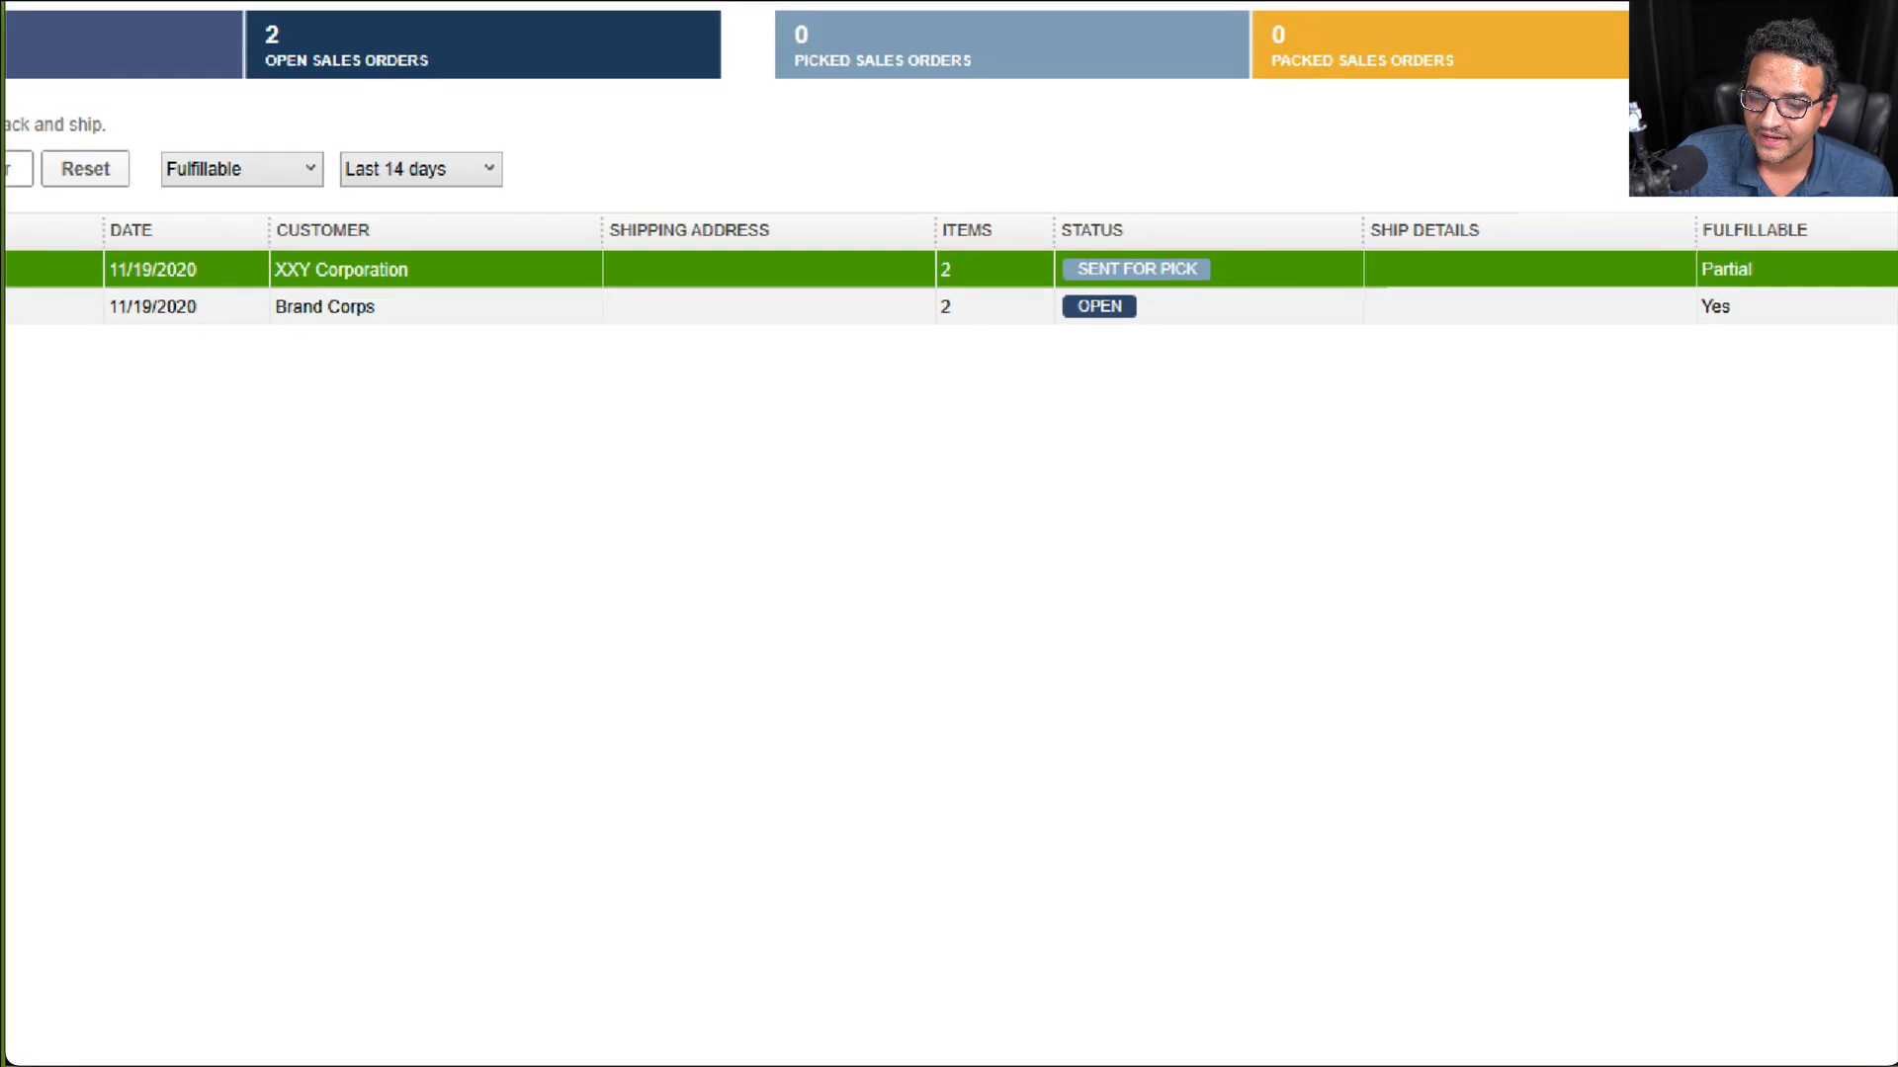
mouse_move(1237, 221)
left_mouse_down()
mouse_move(1049, 252)
mouse_move(1171, 286)
mouse_move(1242, 222)
mouse_move(1189, 207)
left_mouse_up()
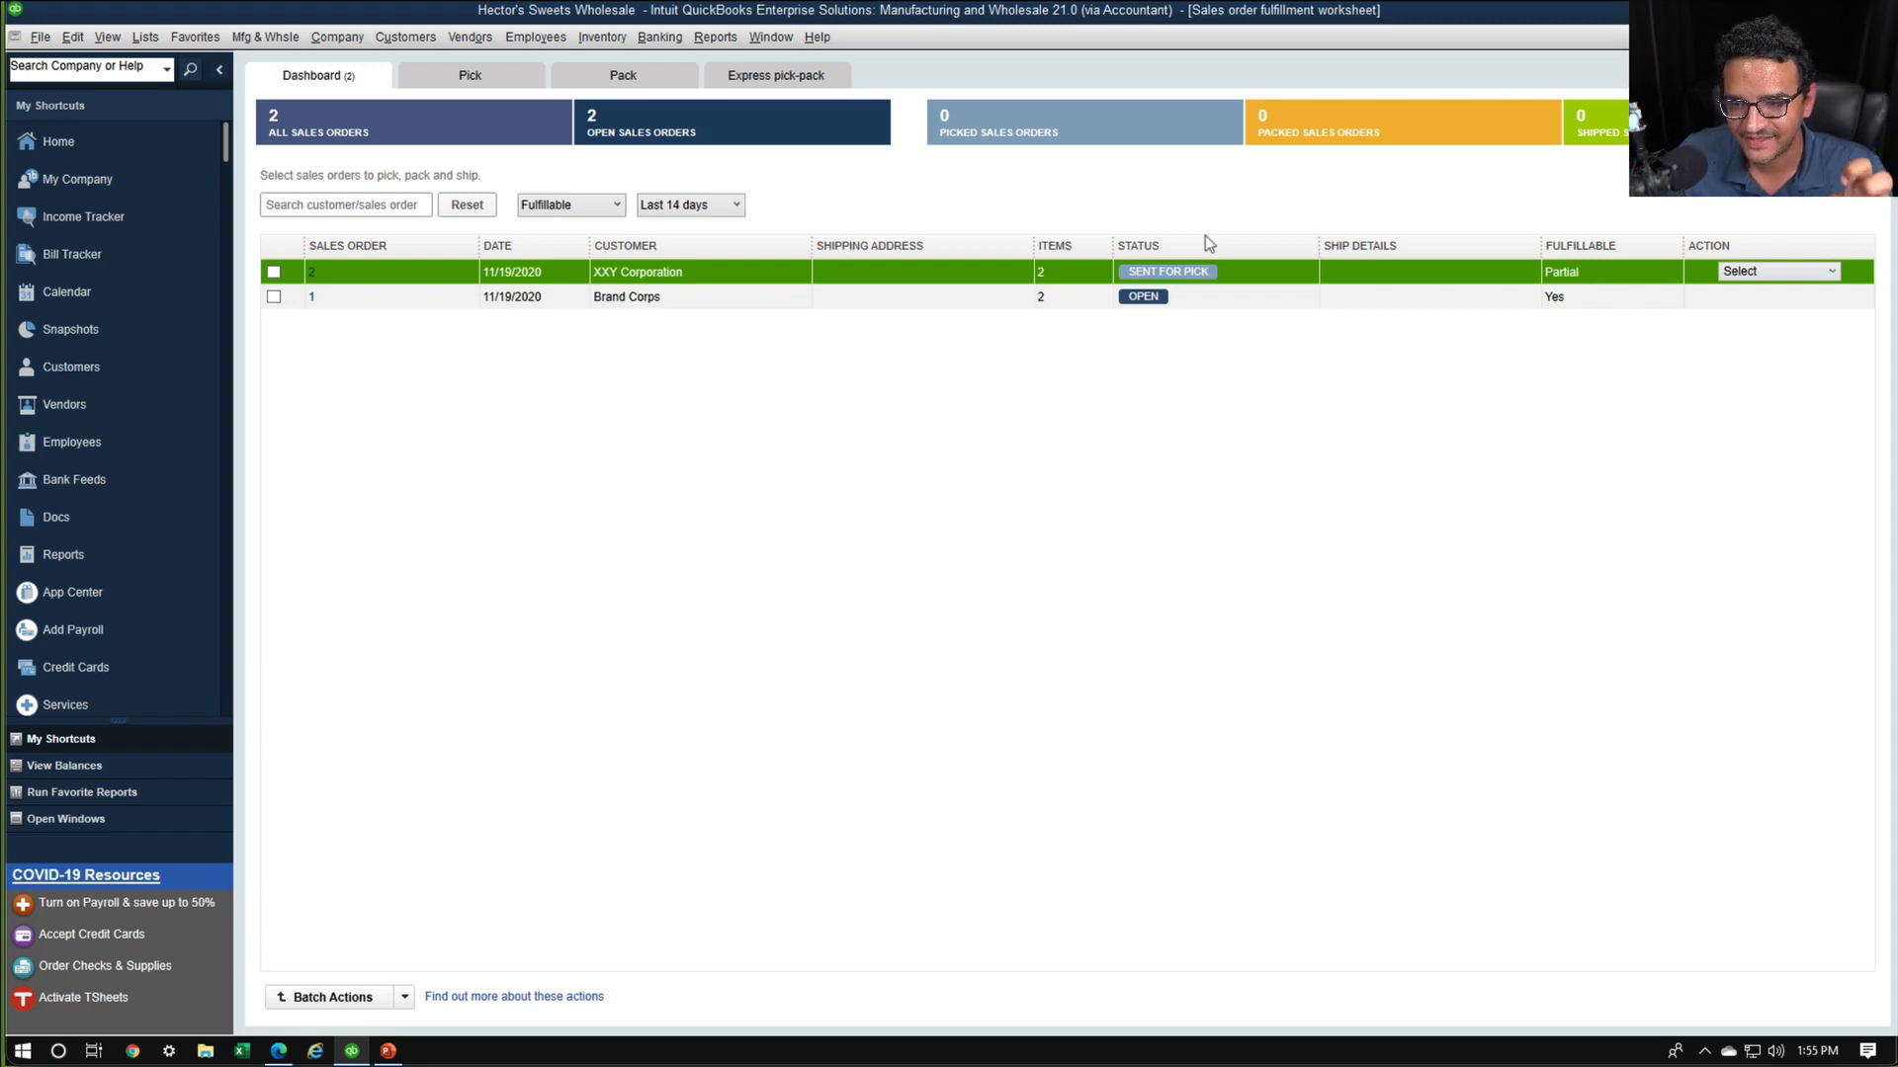
Open XXY Corporation's sales order to examine its overall and line item statuses, and return to the fulfillment worksheet
left_click(312, 295)
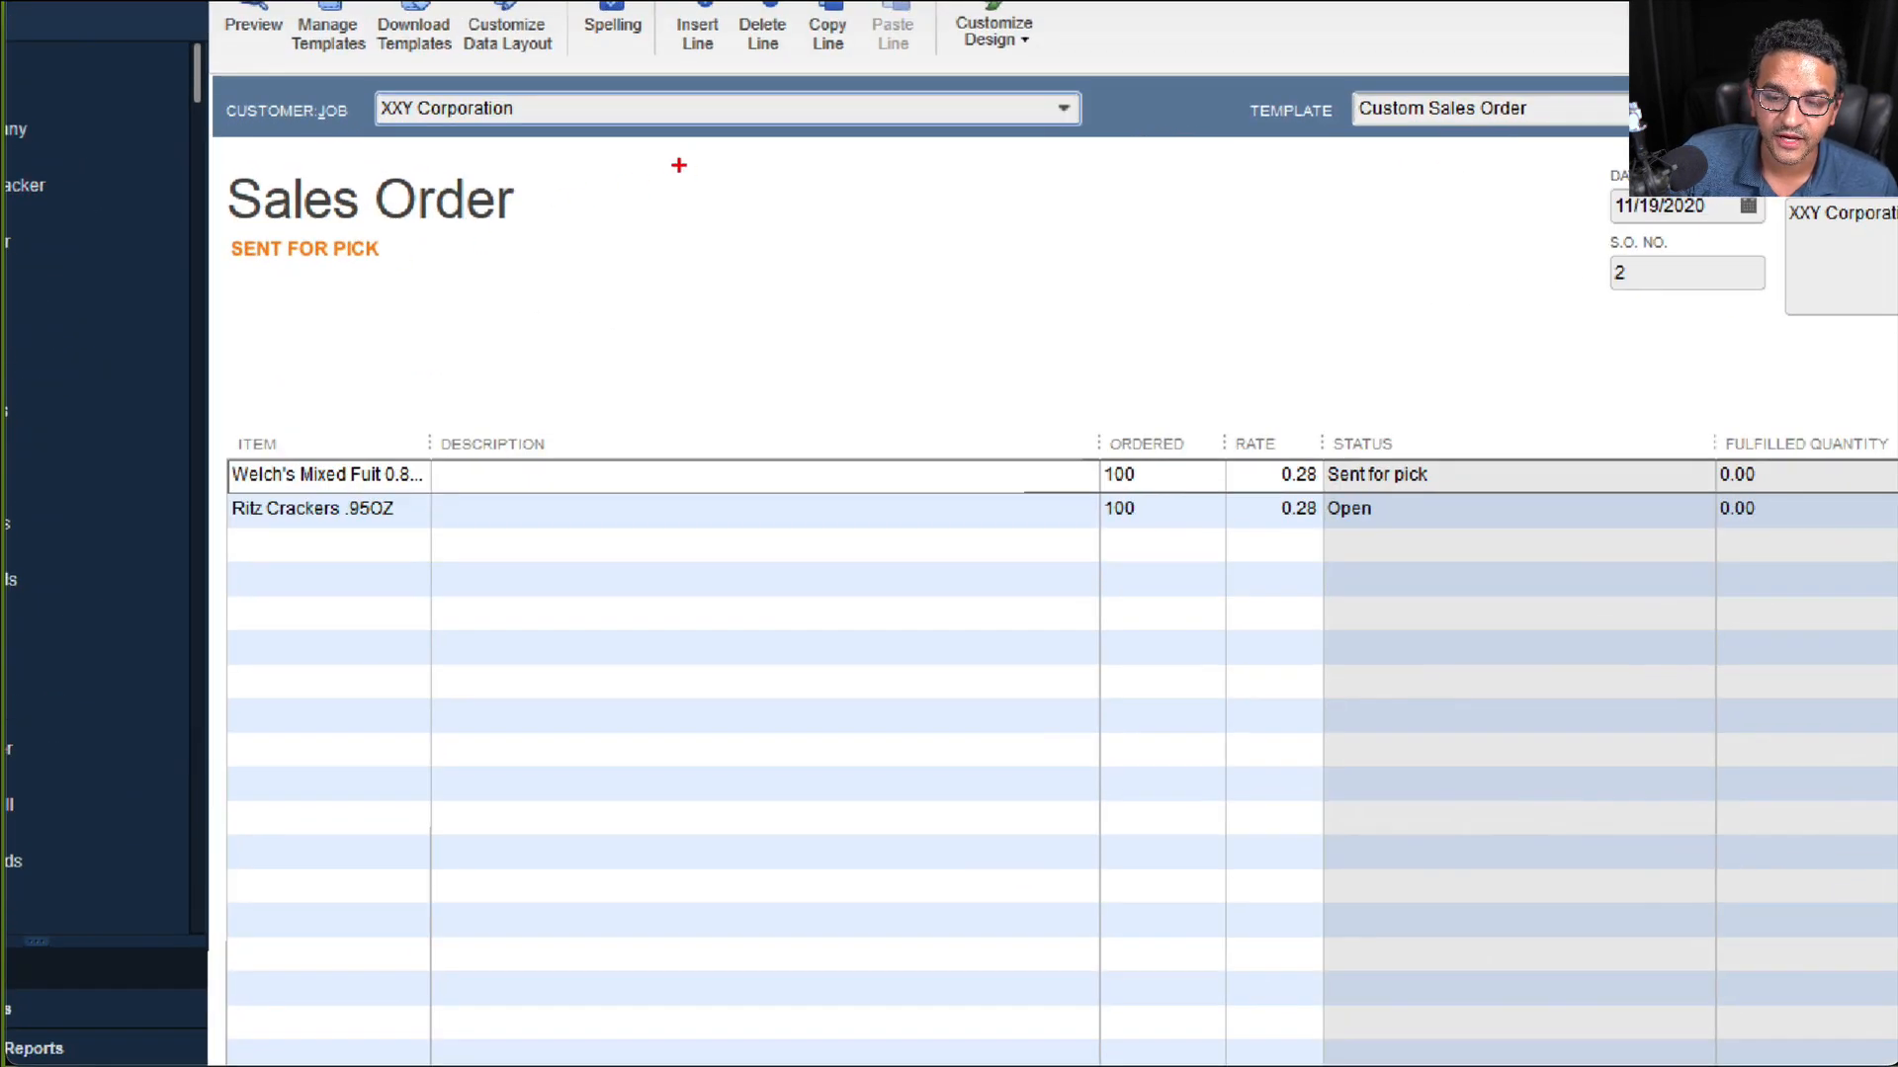
mouse_move(542, 201)
left_mouse_down()
mouse_move(179, 190)
mouse_move(437, 302)
mouse_move(480, 146)
left_mouse_up()
left_click_drag(233, 264, 382, 260)
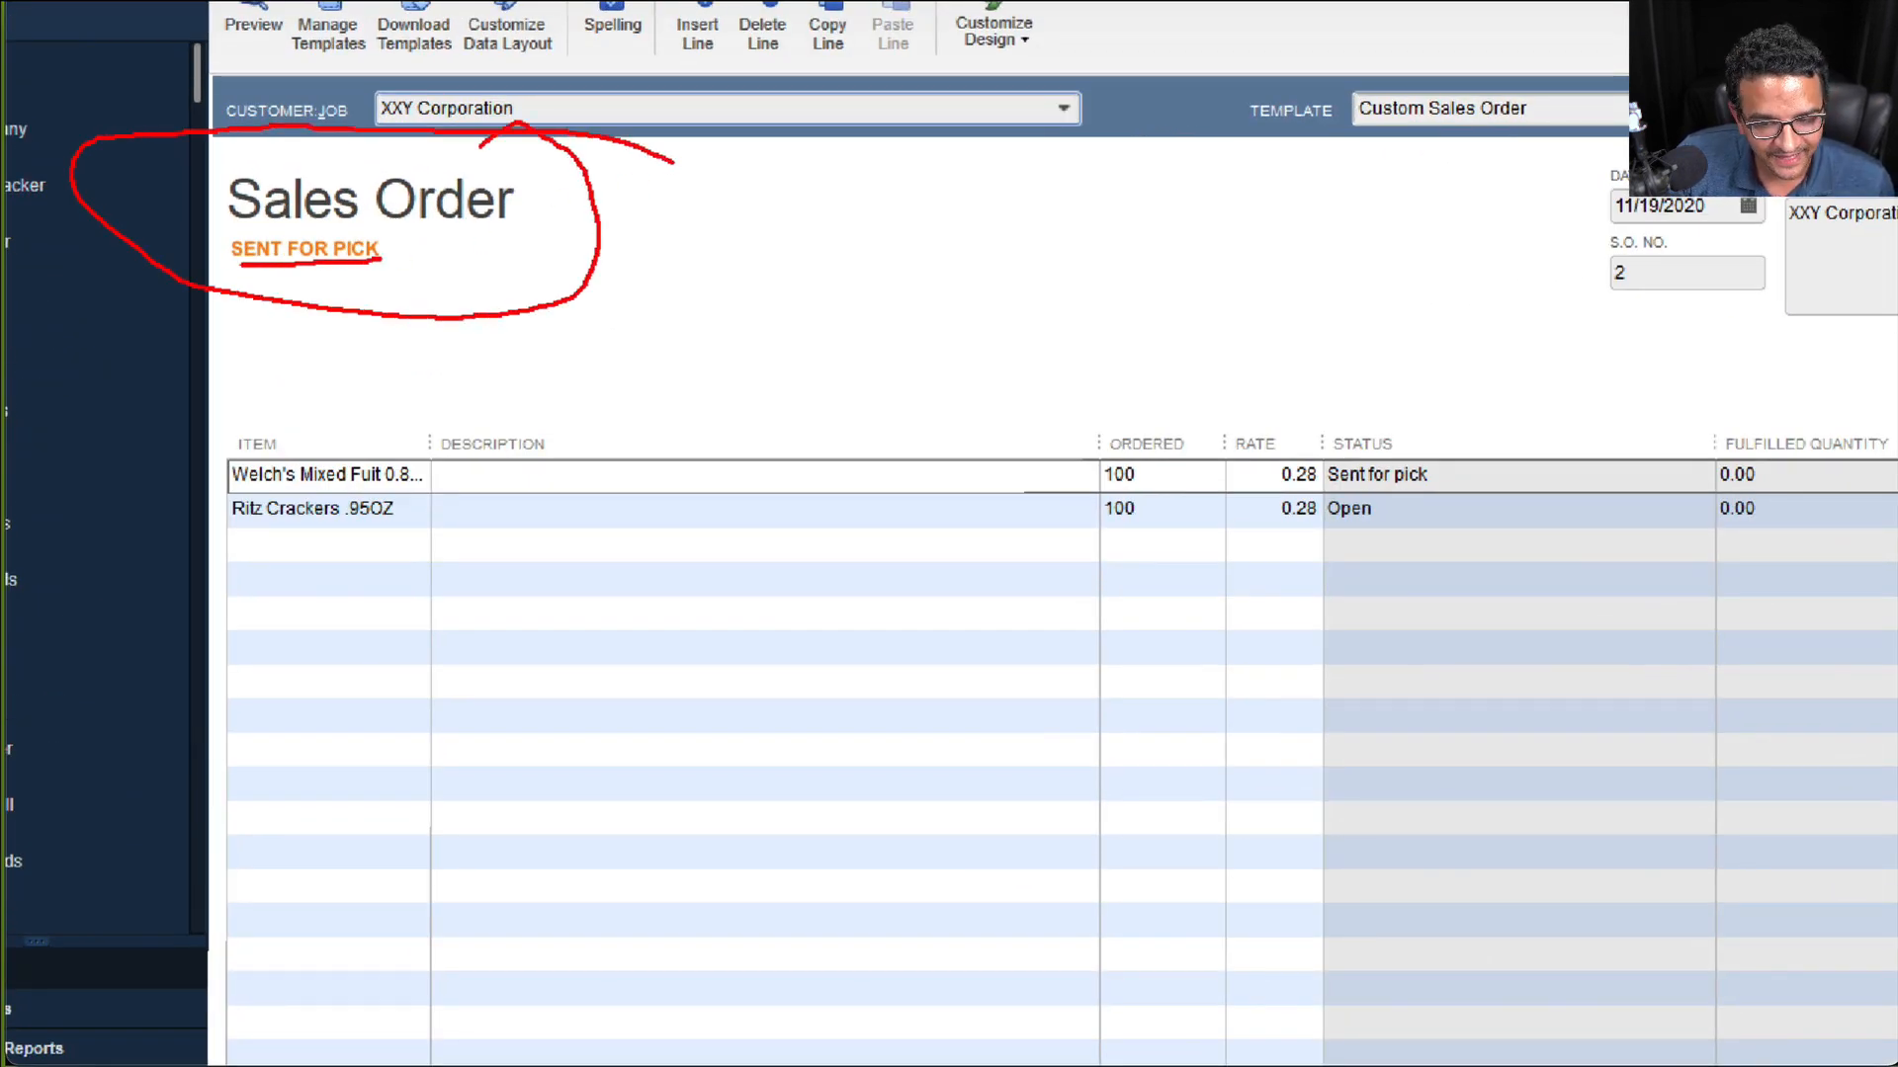
key("Escape")
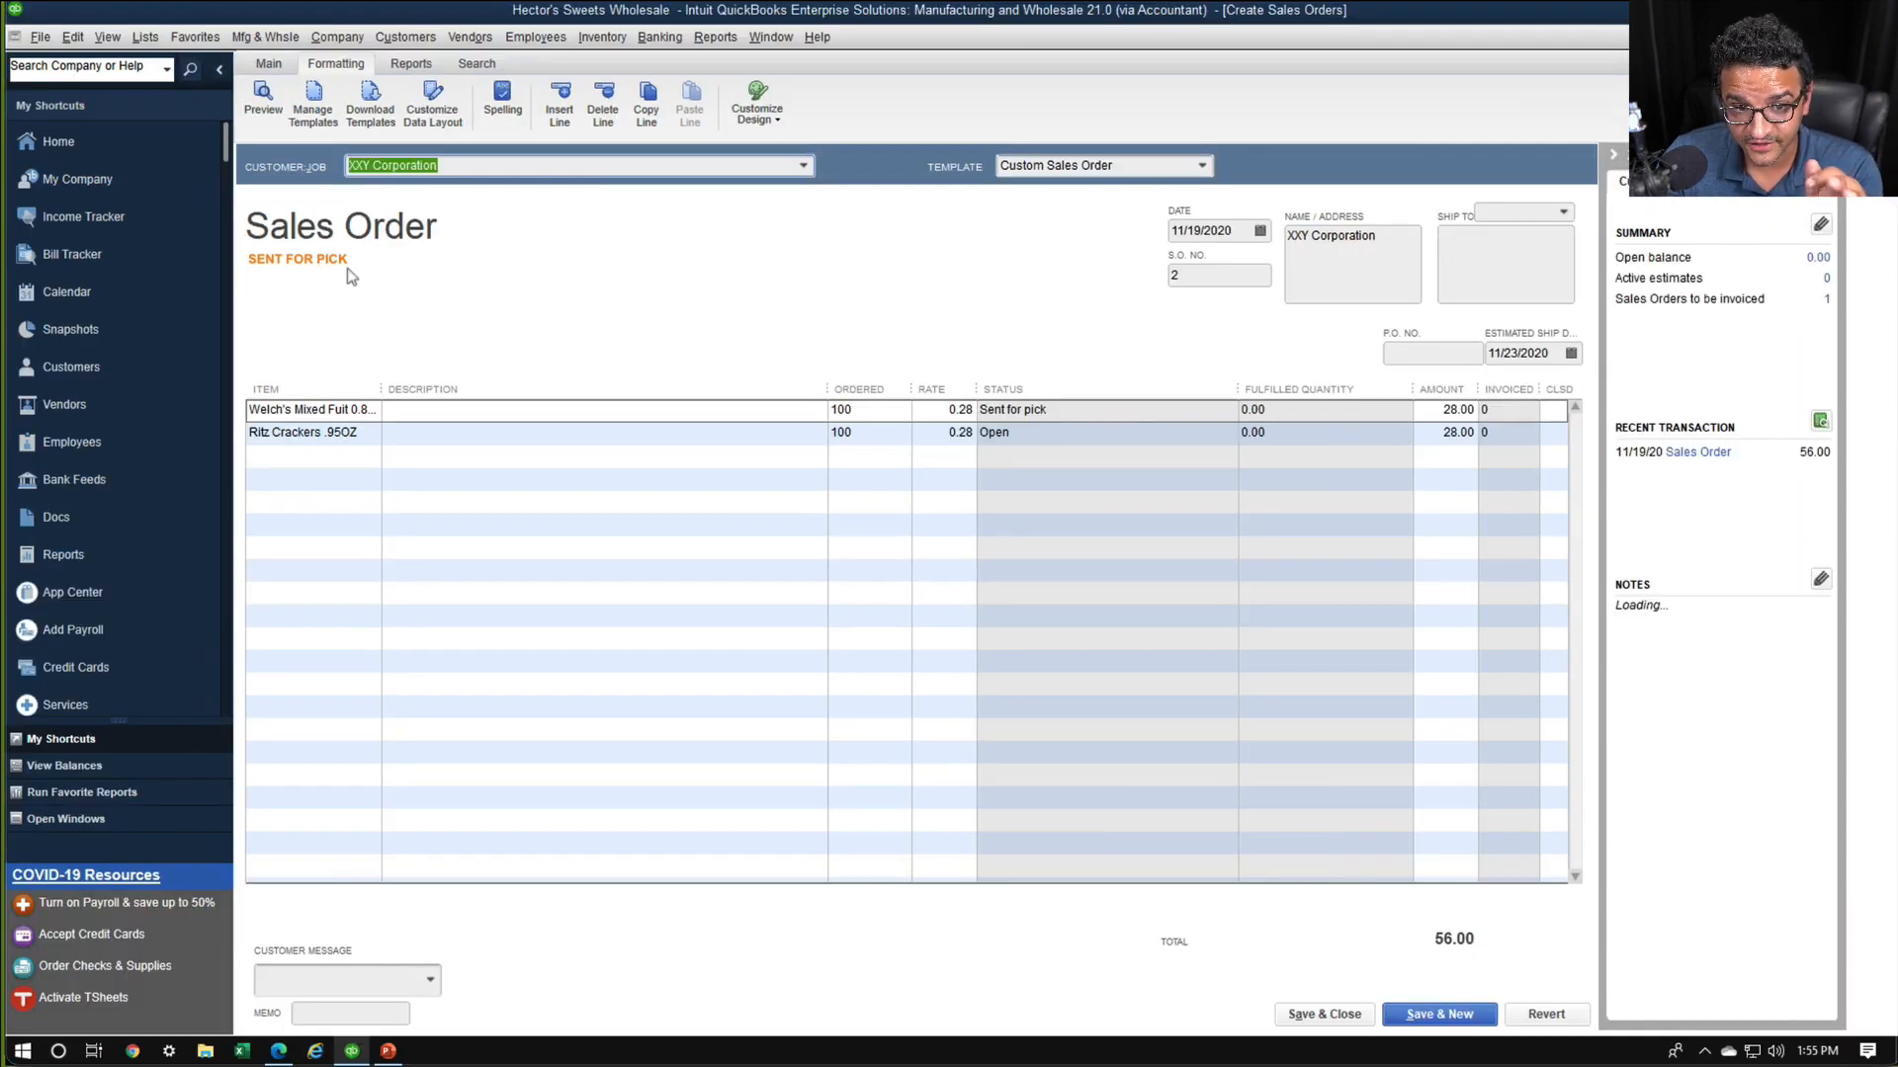
key("Escape")
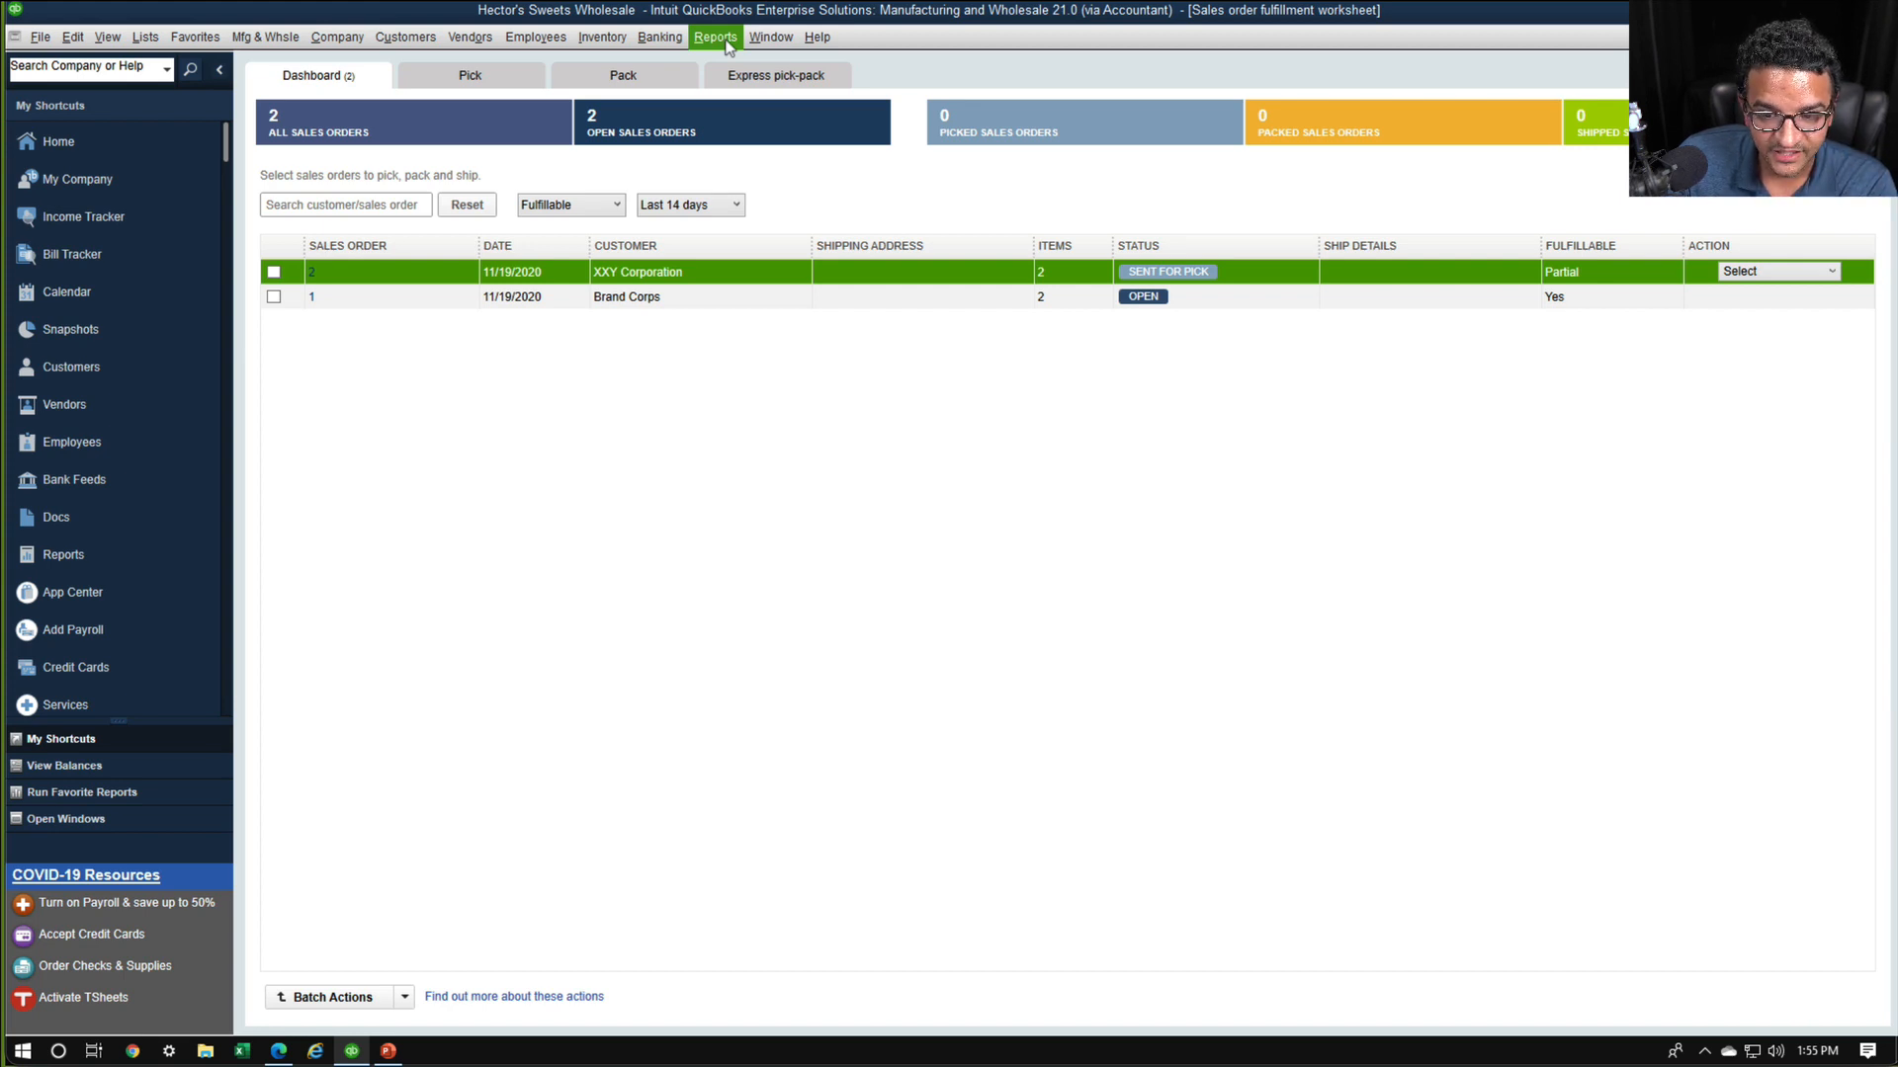
left_click(311, 272)
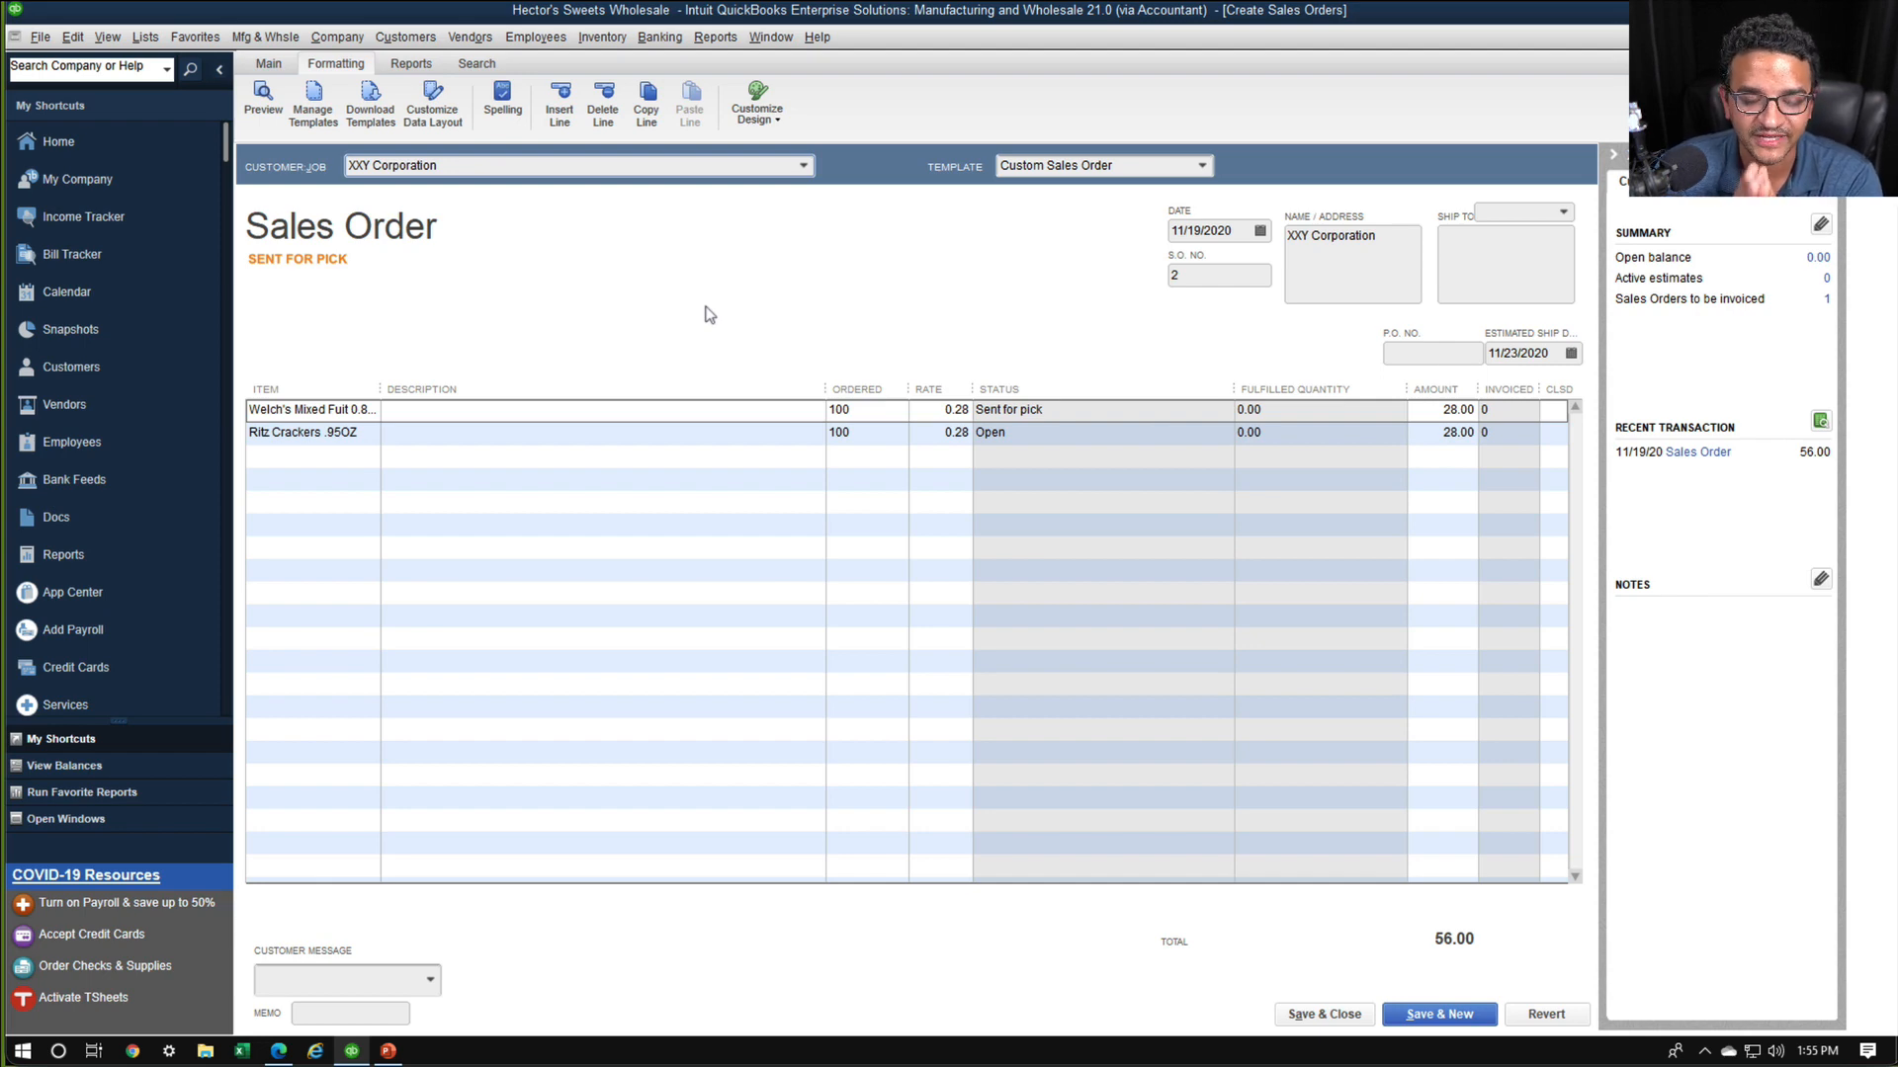
key("Escape")
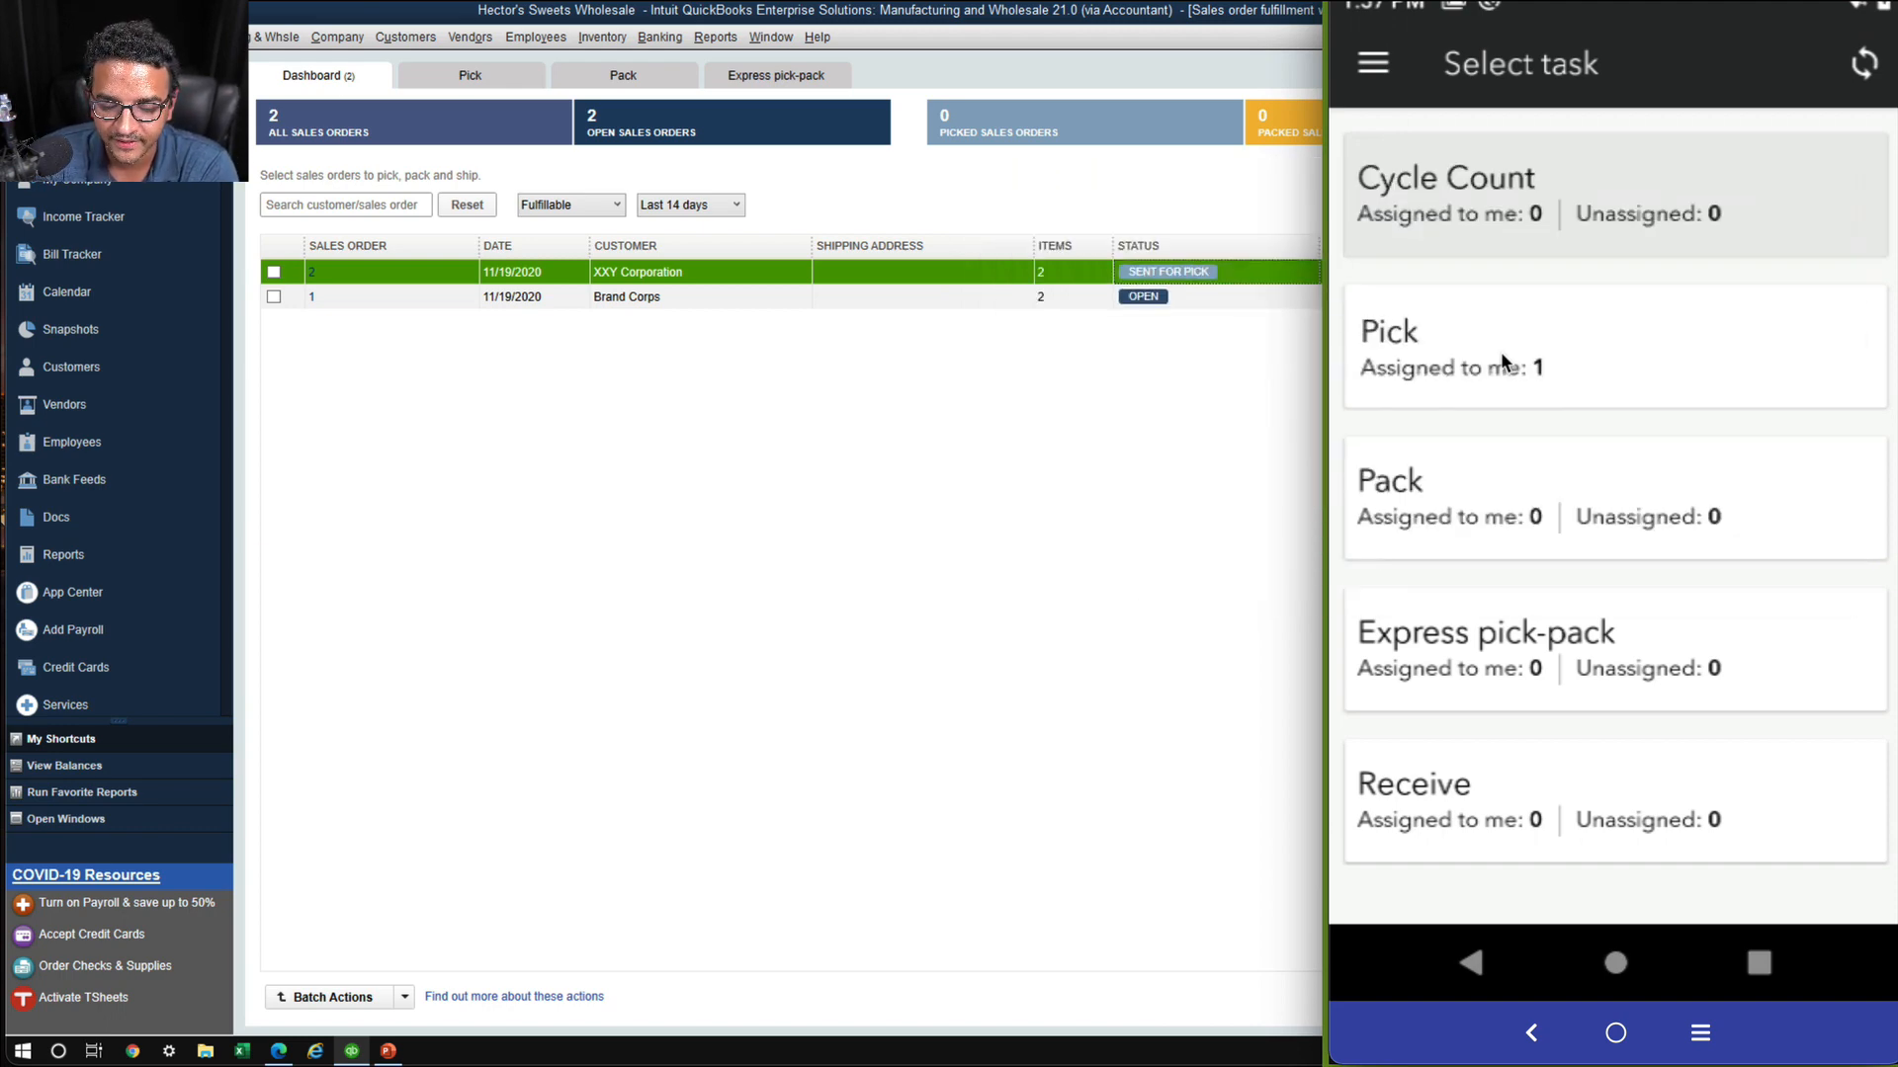
Open the assigned Pick task on the mobile device and set the Quantity Picked for Welch's Mixed Fuit 0.8OZ to 90
left_click(1502, 357)
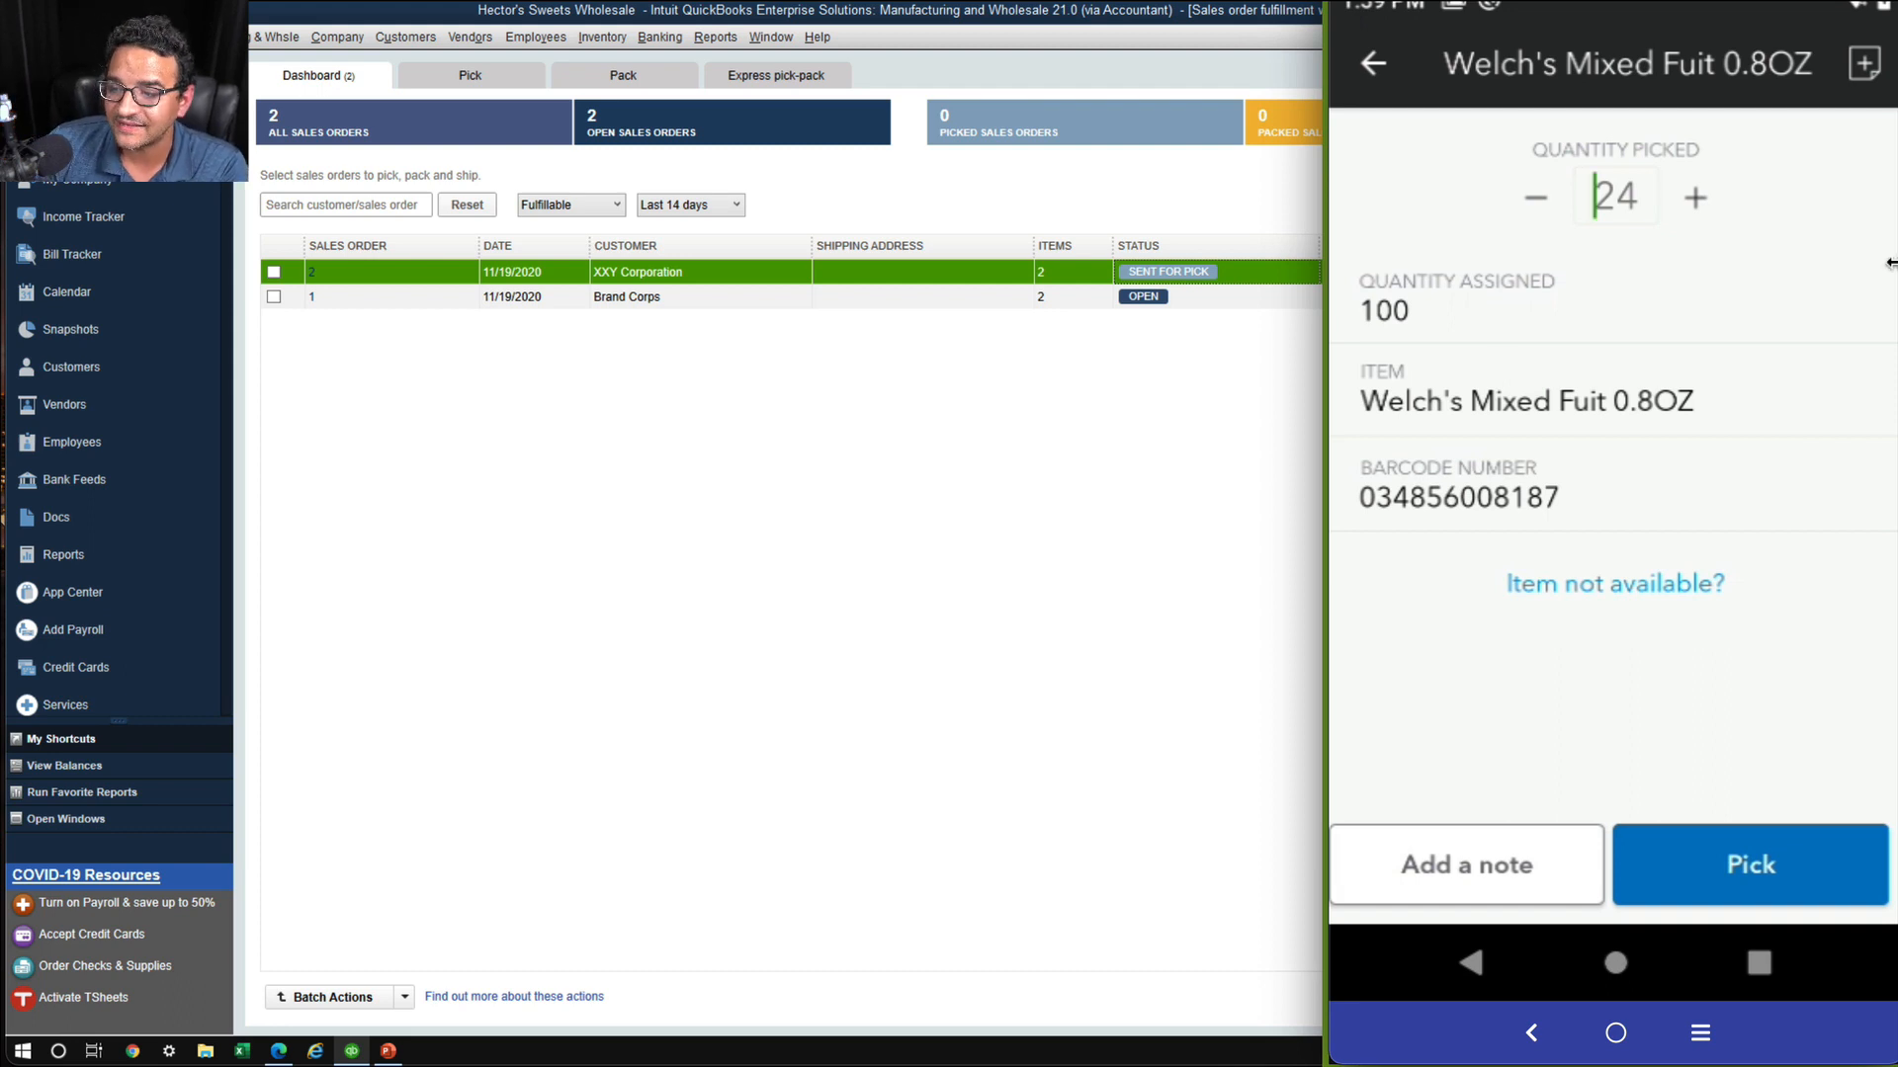
left_click(1684, 198)
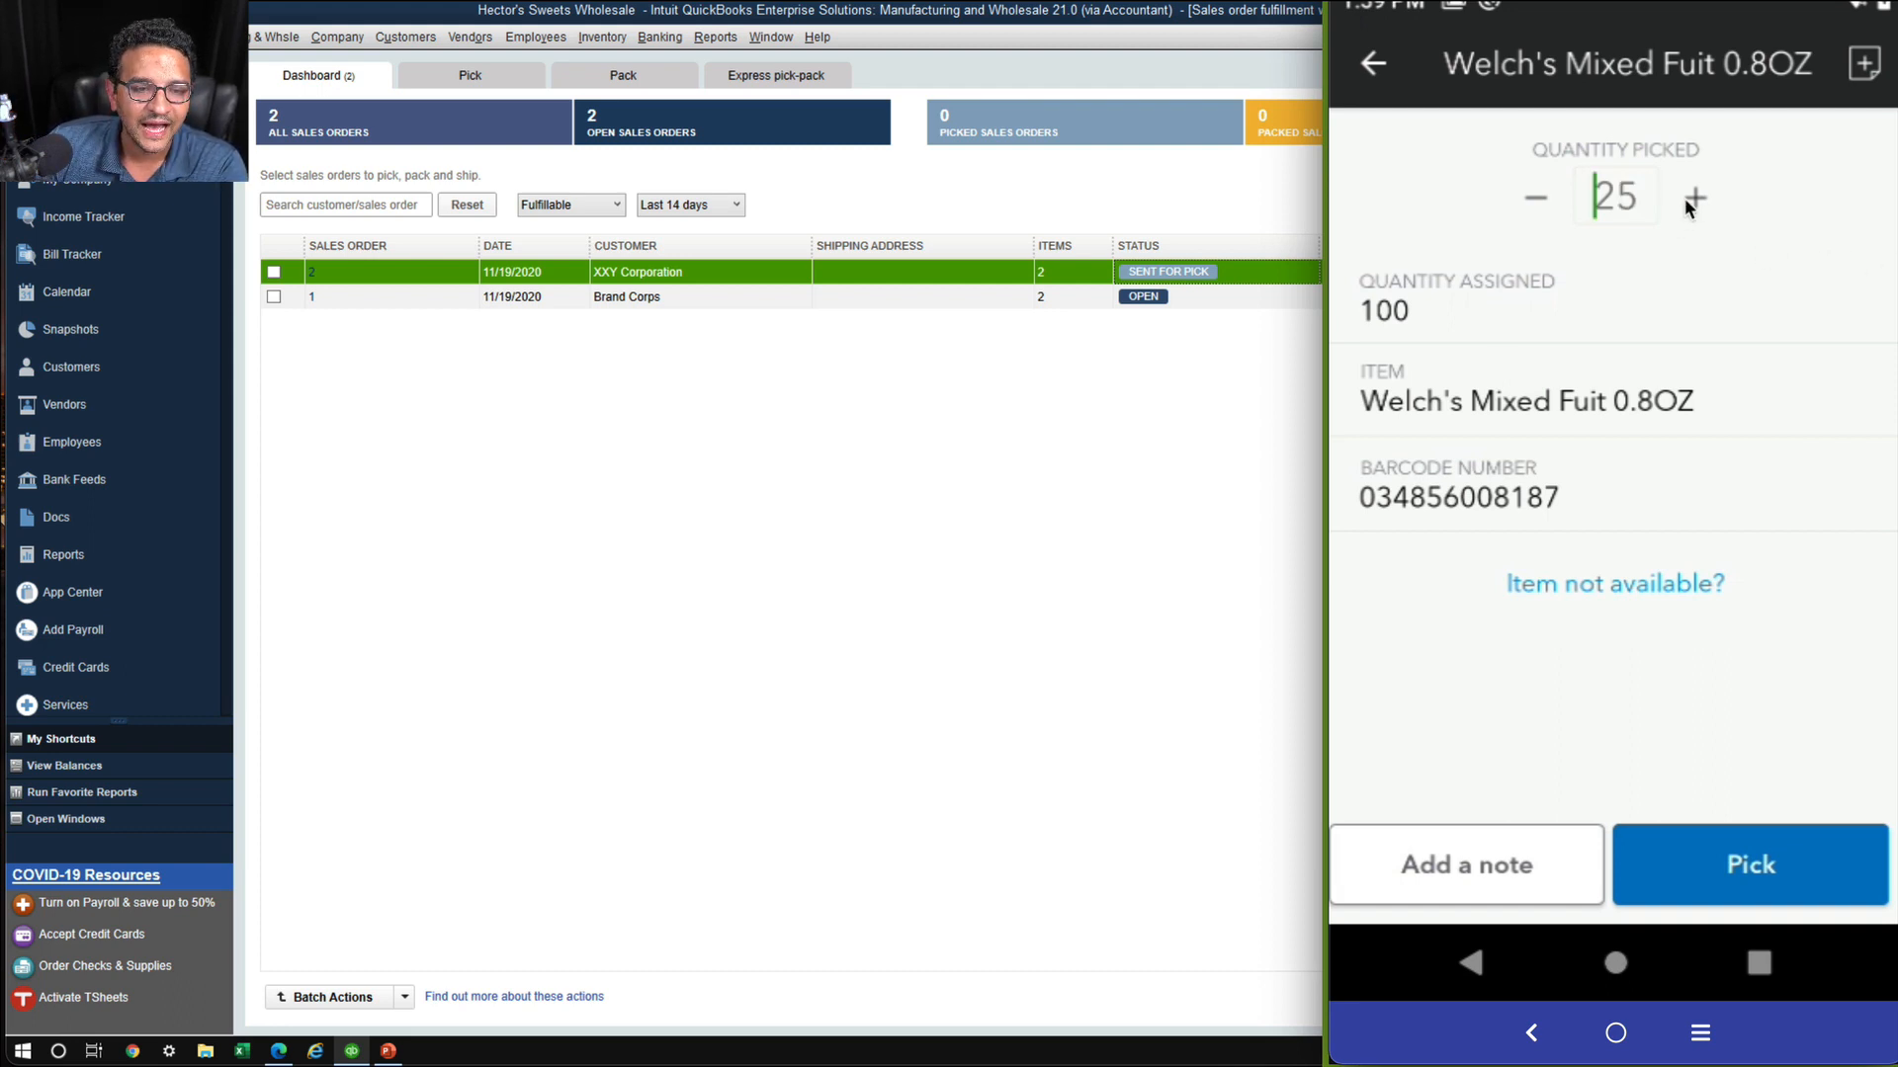
left_click(1685, 197)
left_click(1684, 198)
left_click(1595, 197)
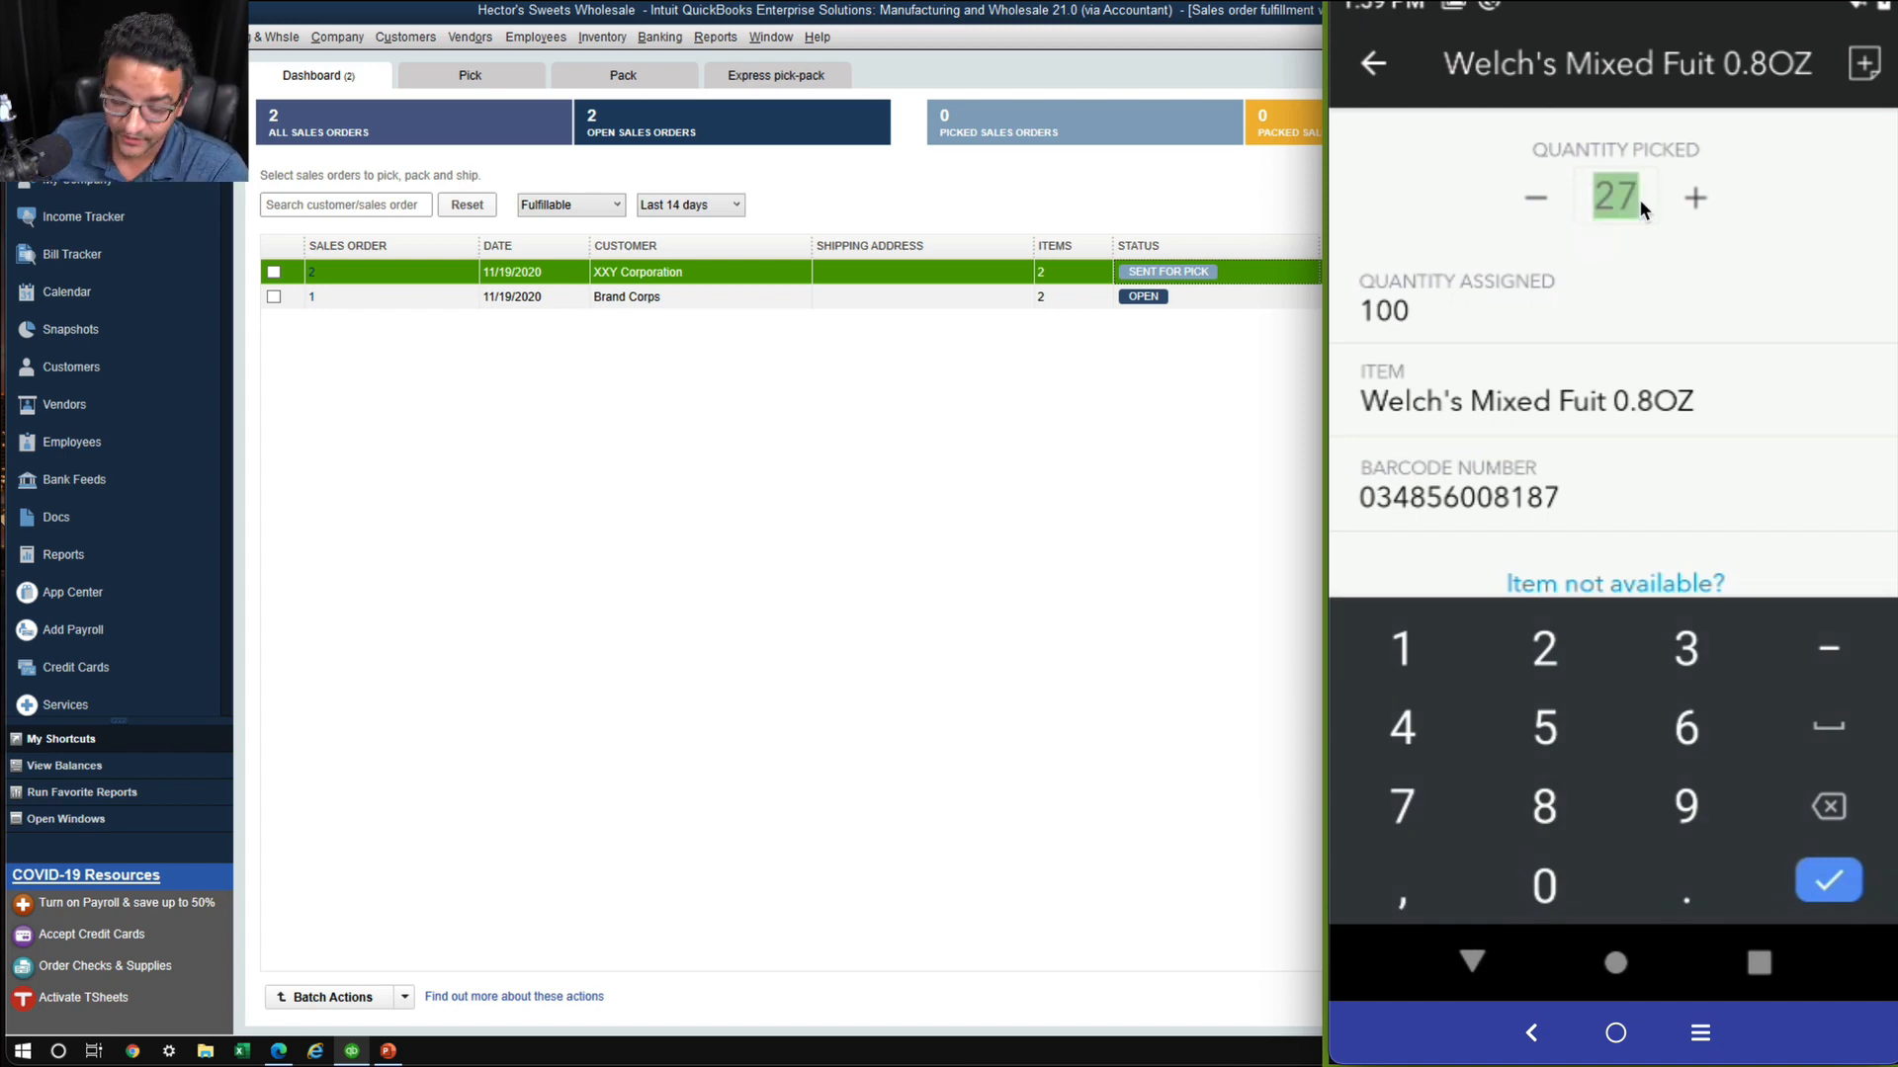
type("90")
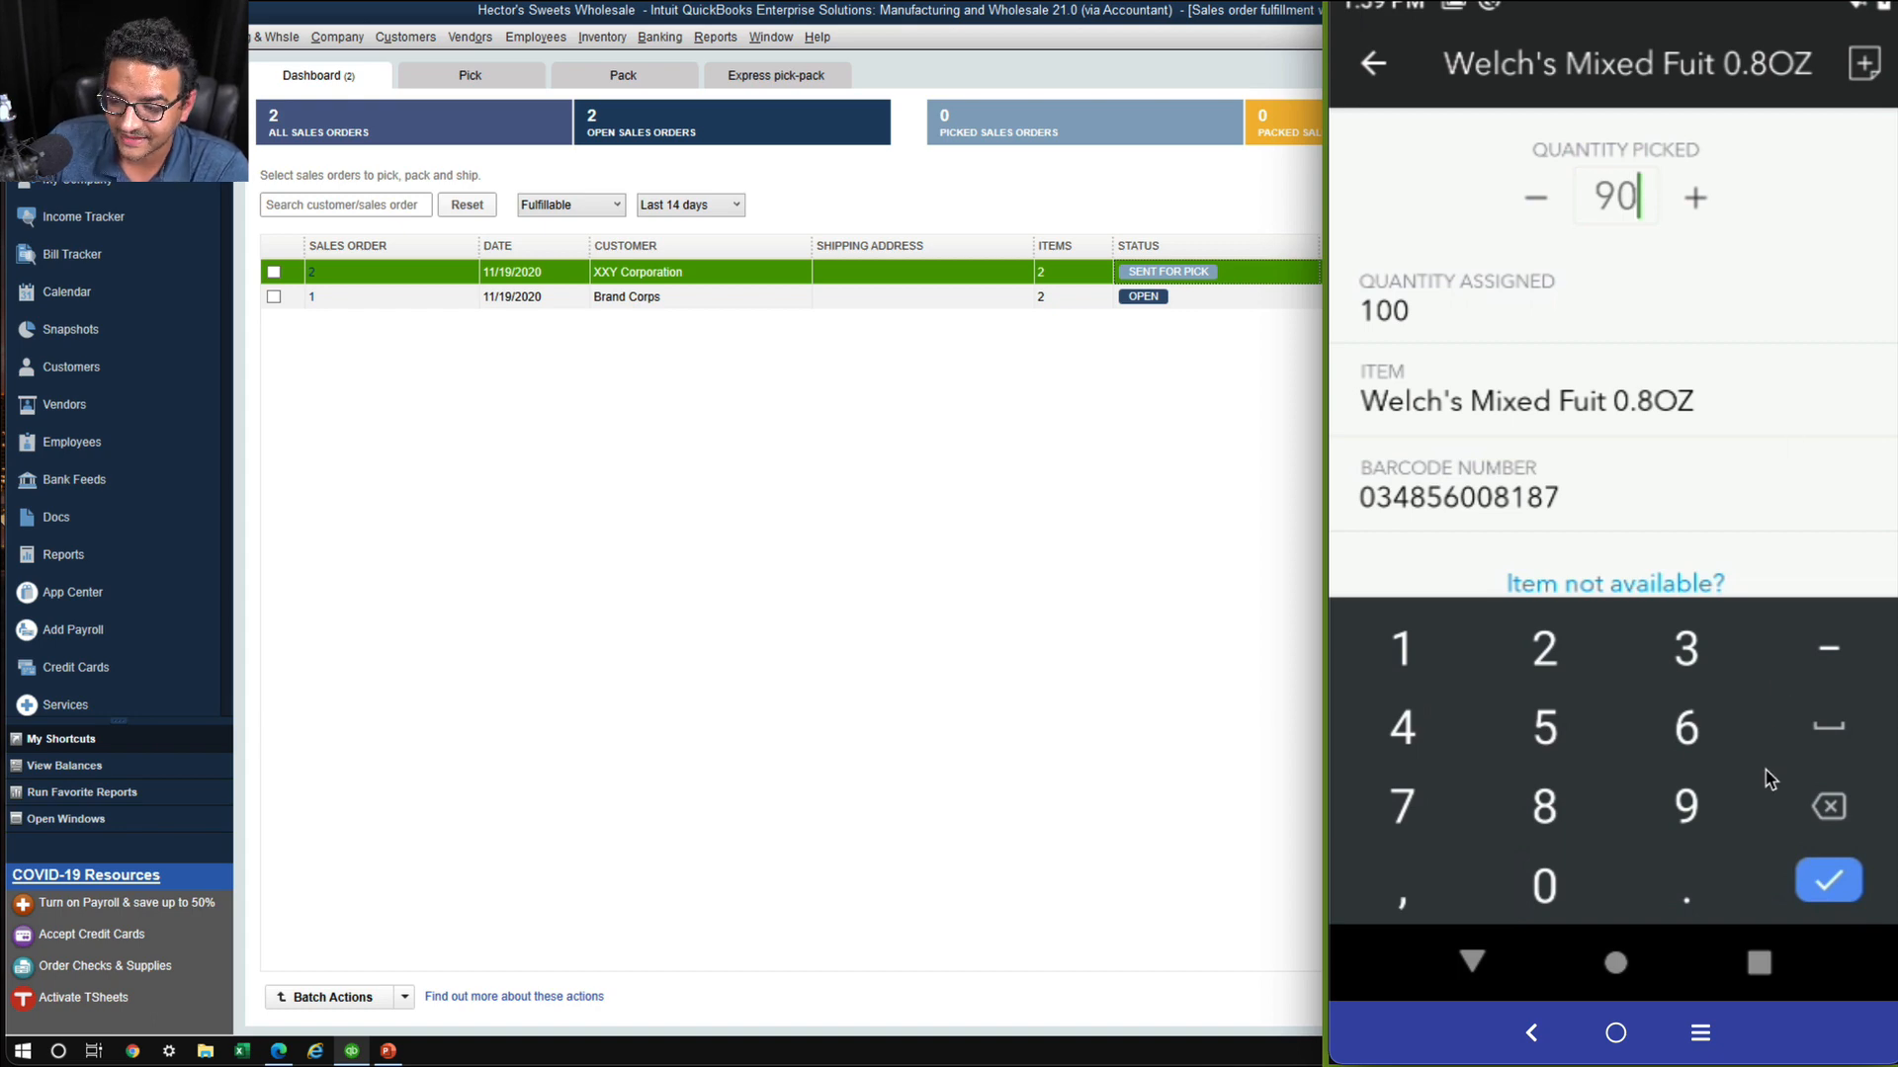
left_click(1829, 879)
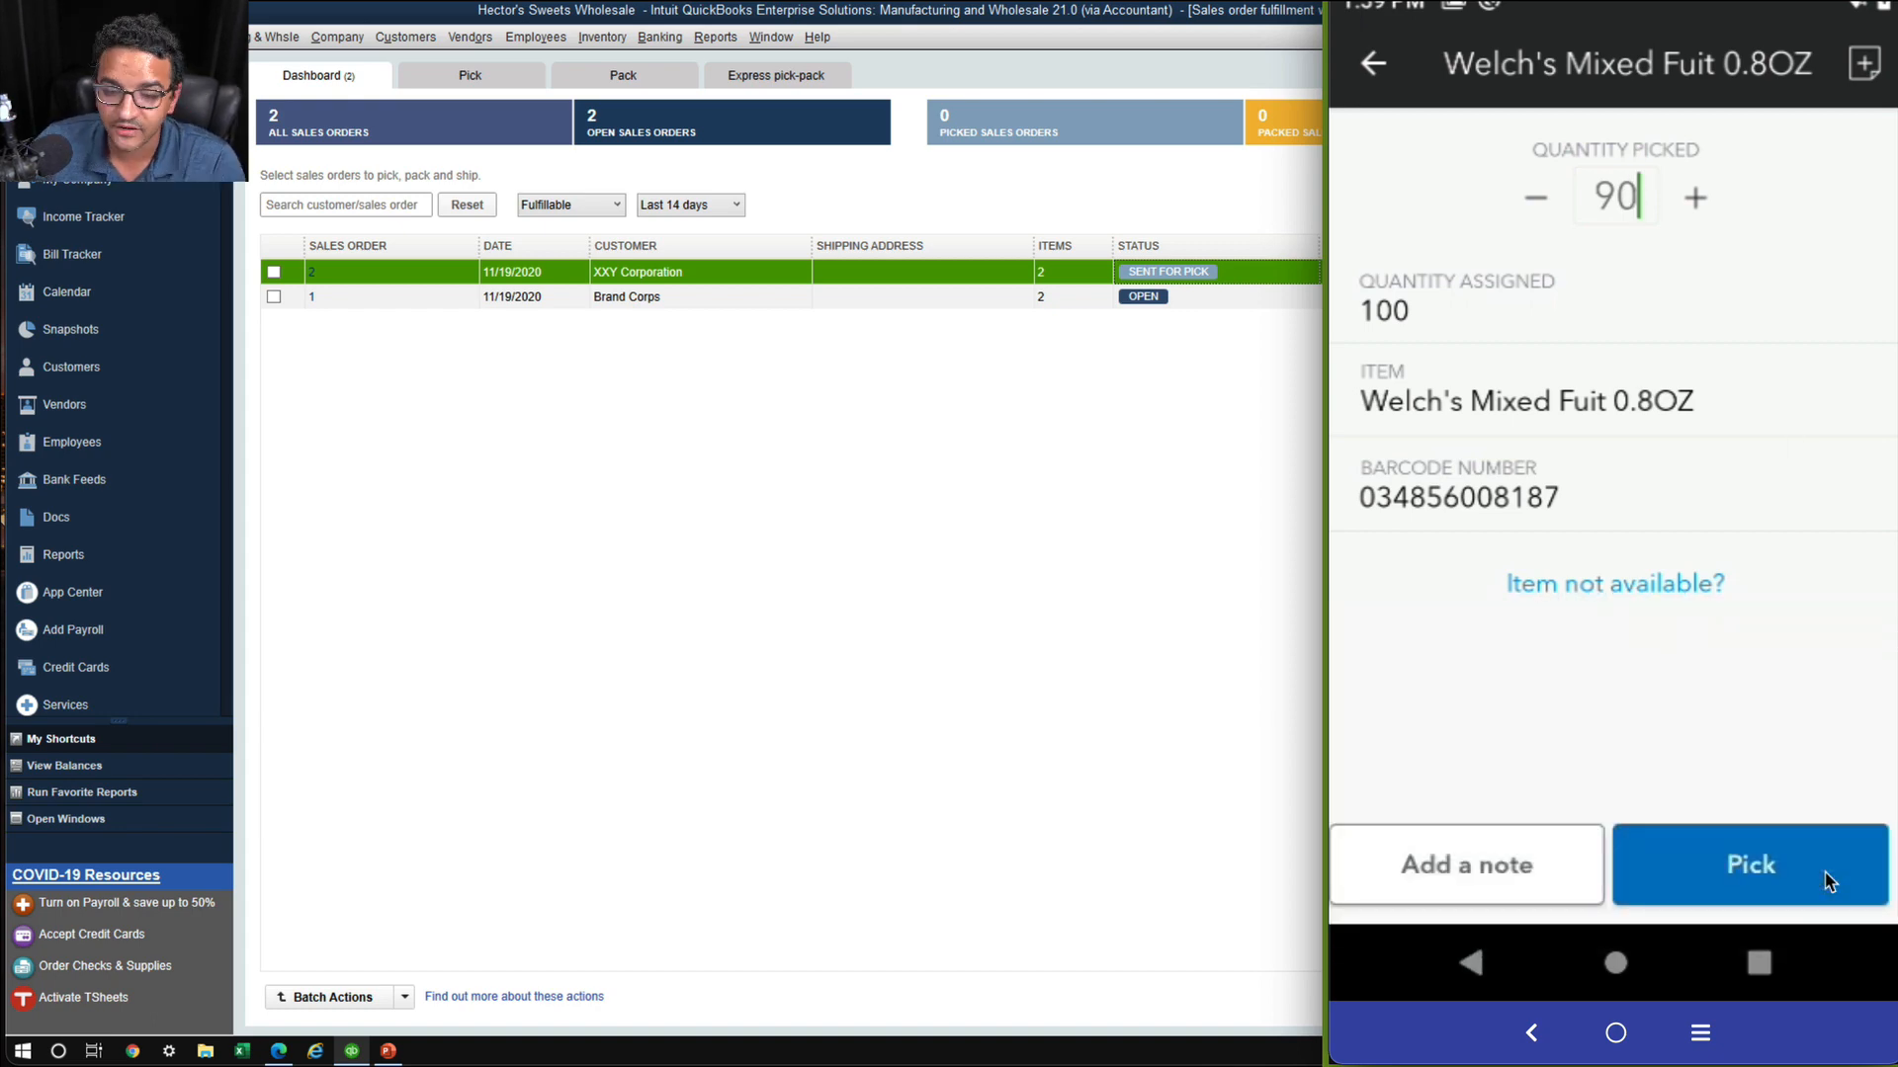
Add and save the custom note "there was no more... other ten were expired" for the picked Welch's Mixed Fuit 0.8OZ item
left_click(1494, 877)
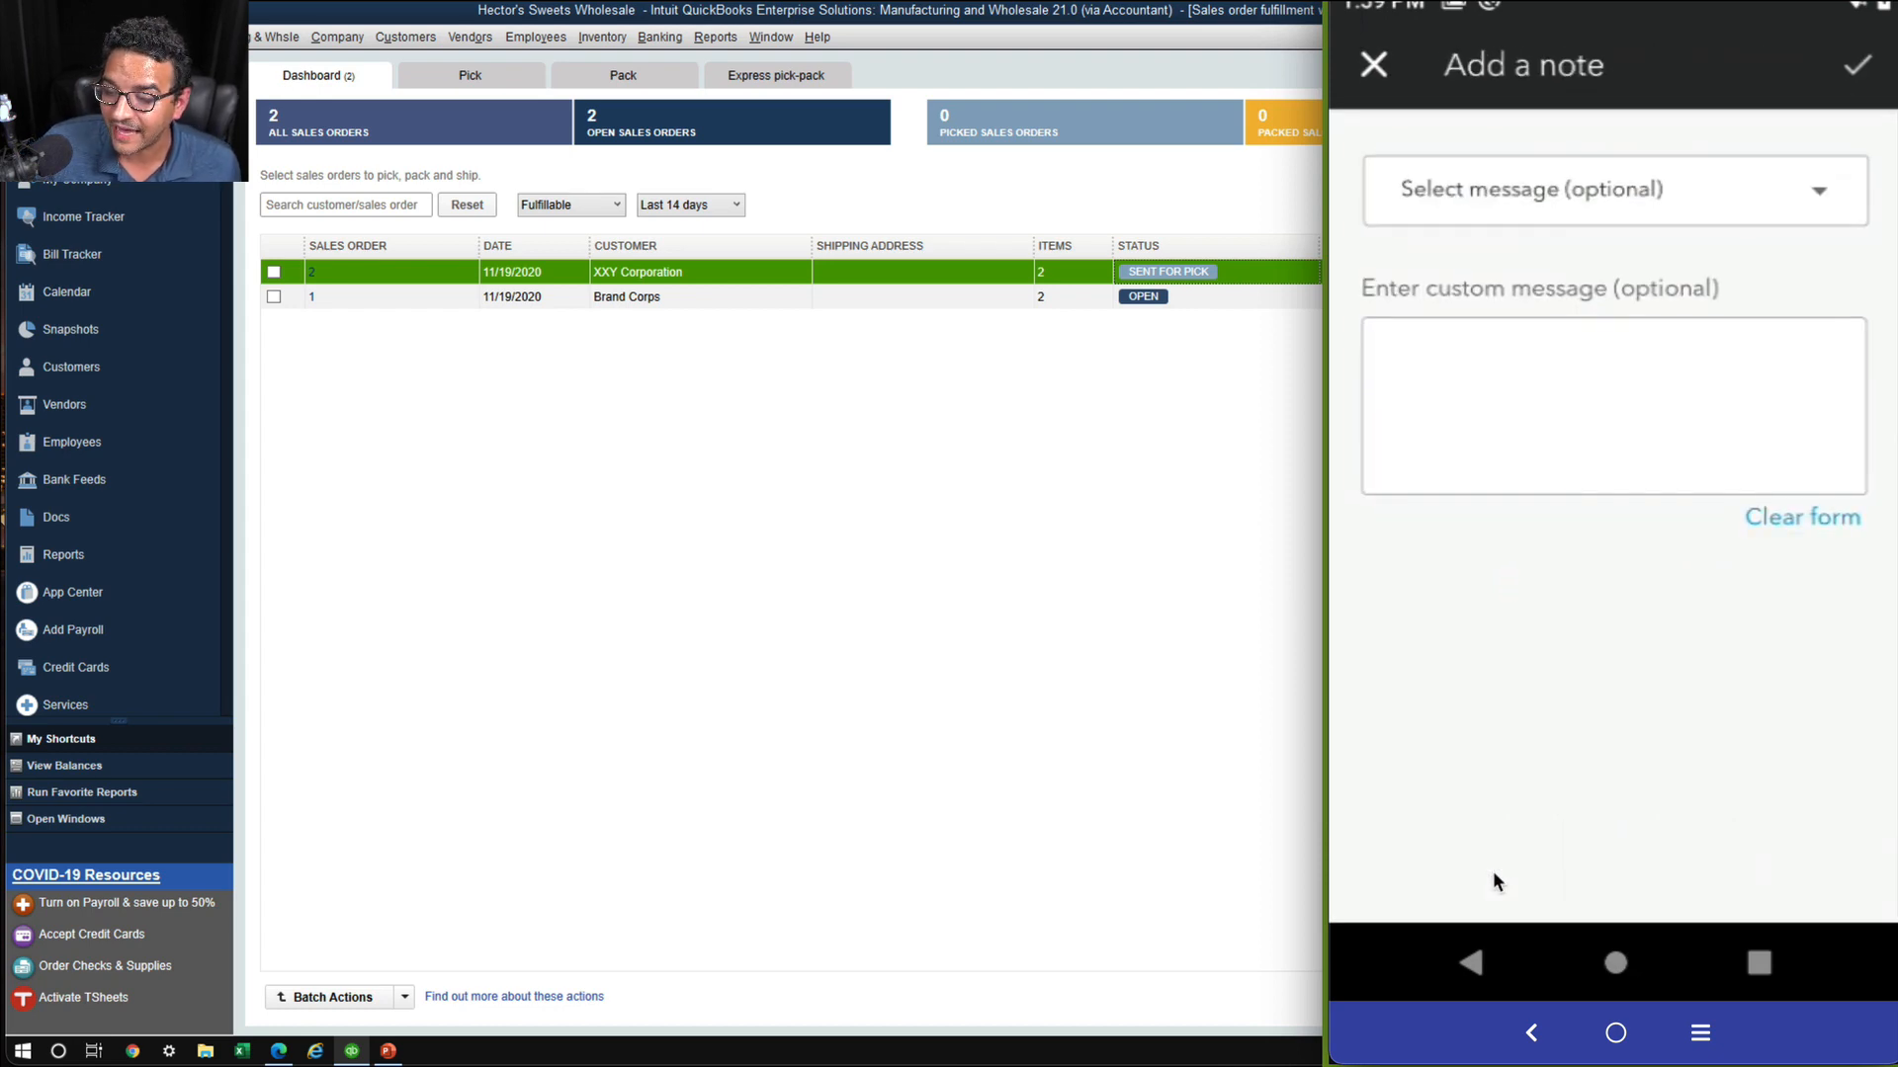
left_click(1496, 395)
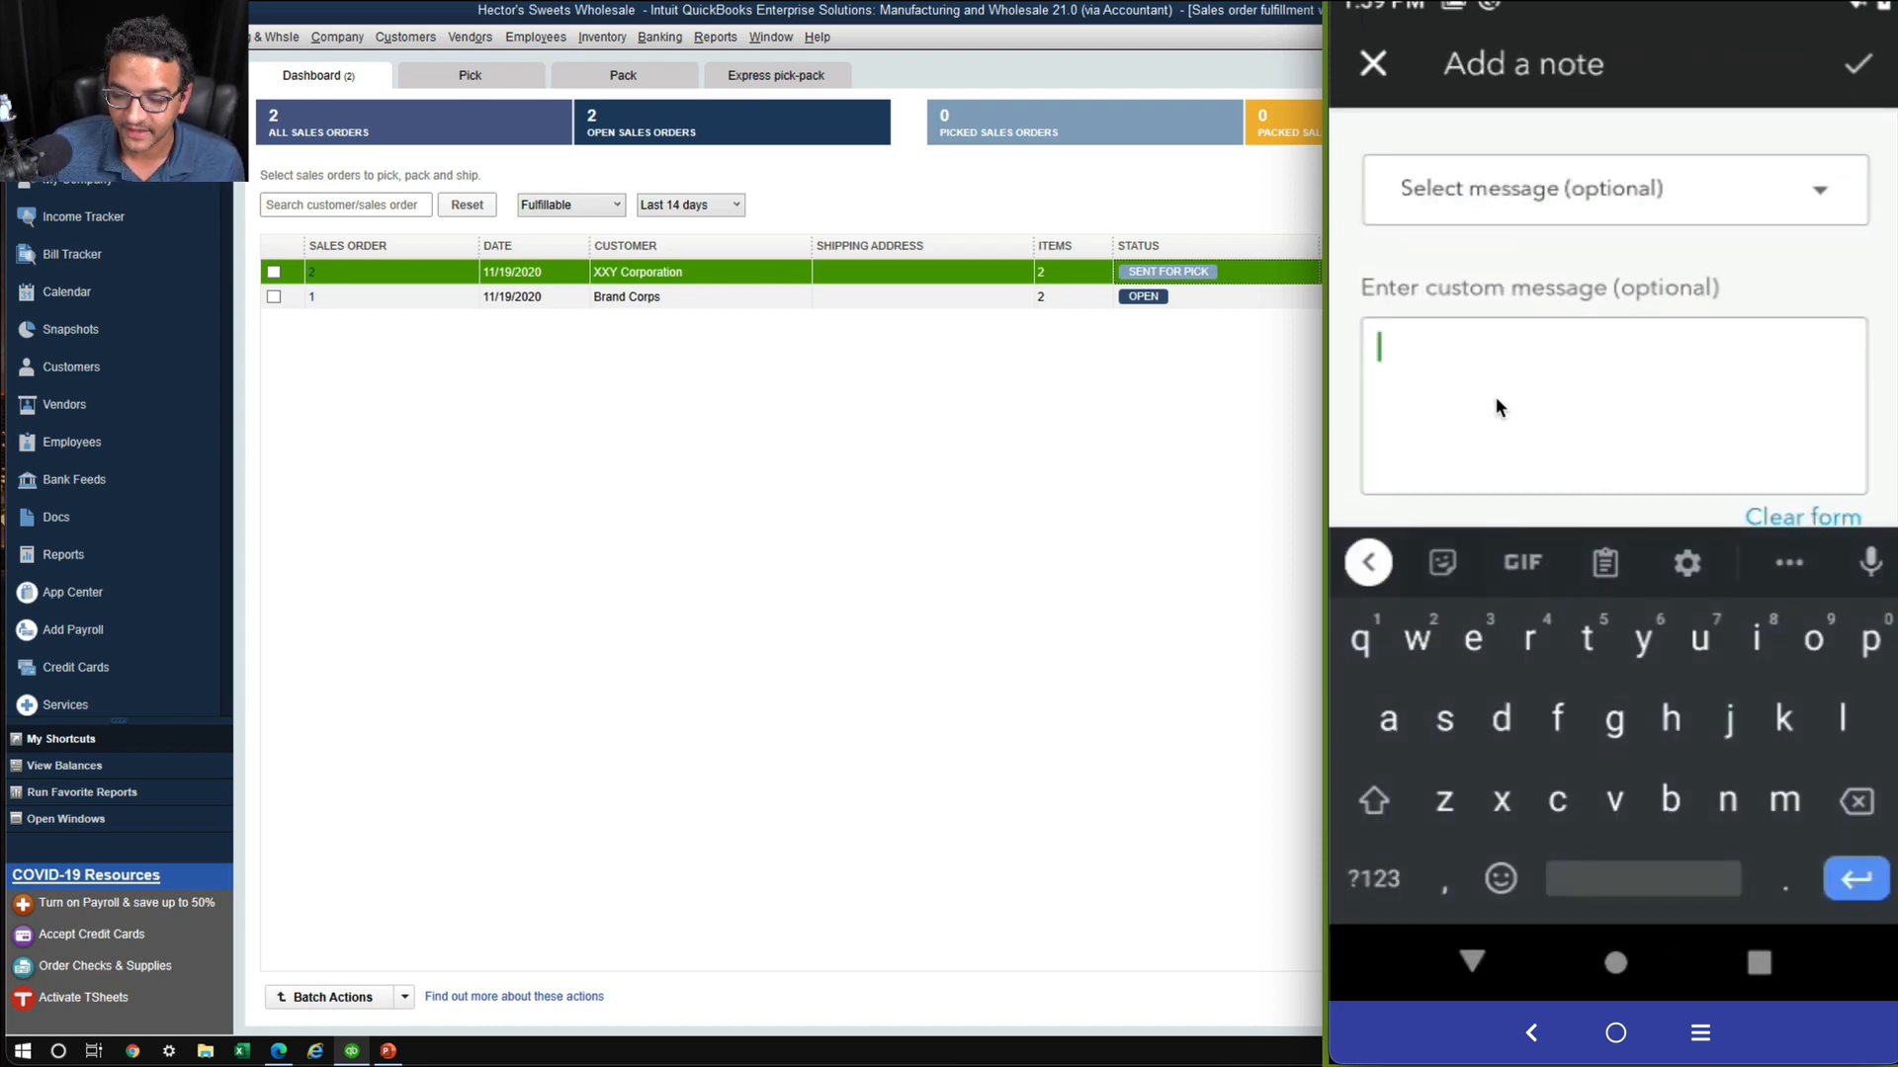
type("there was ")
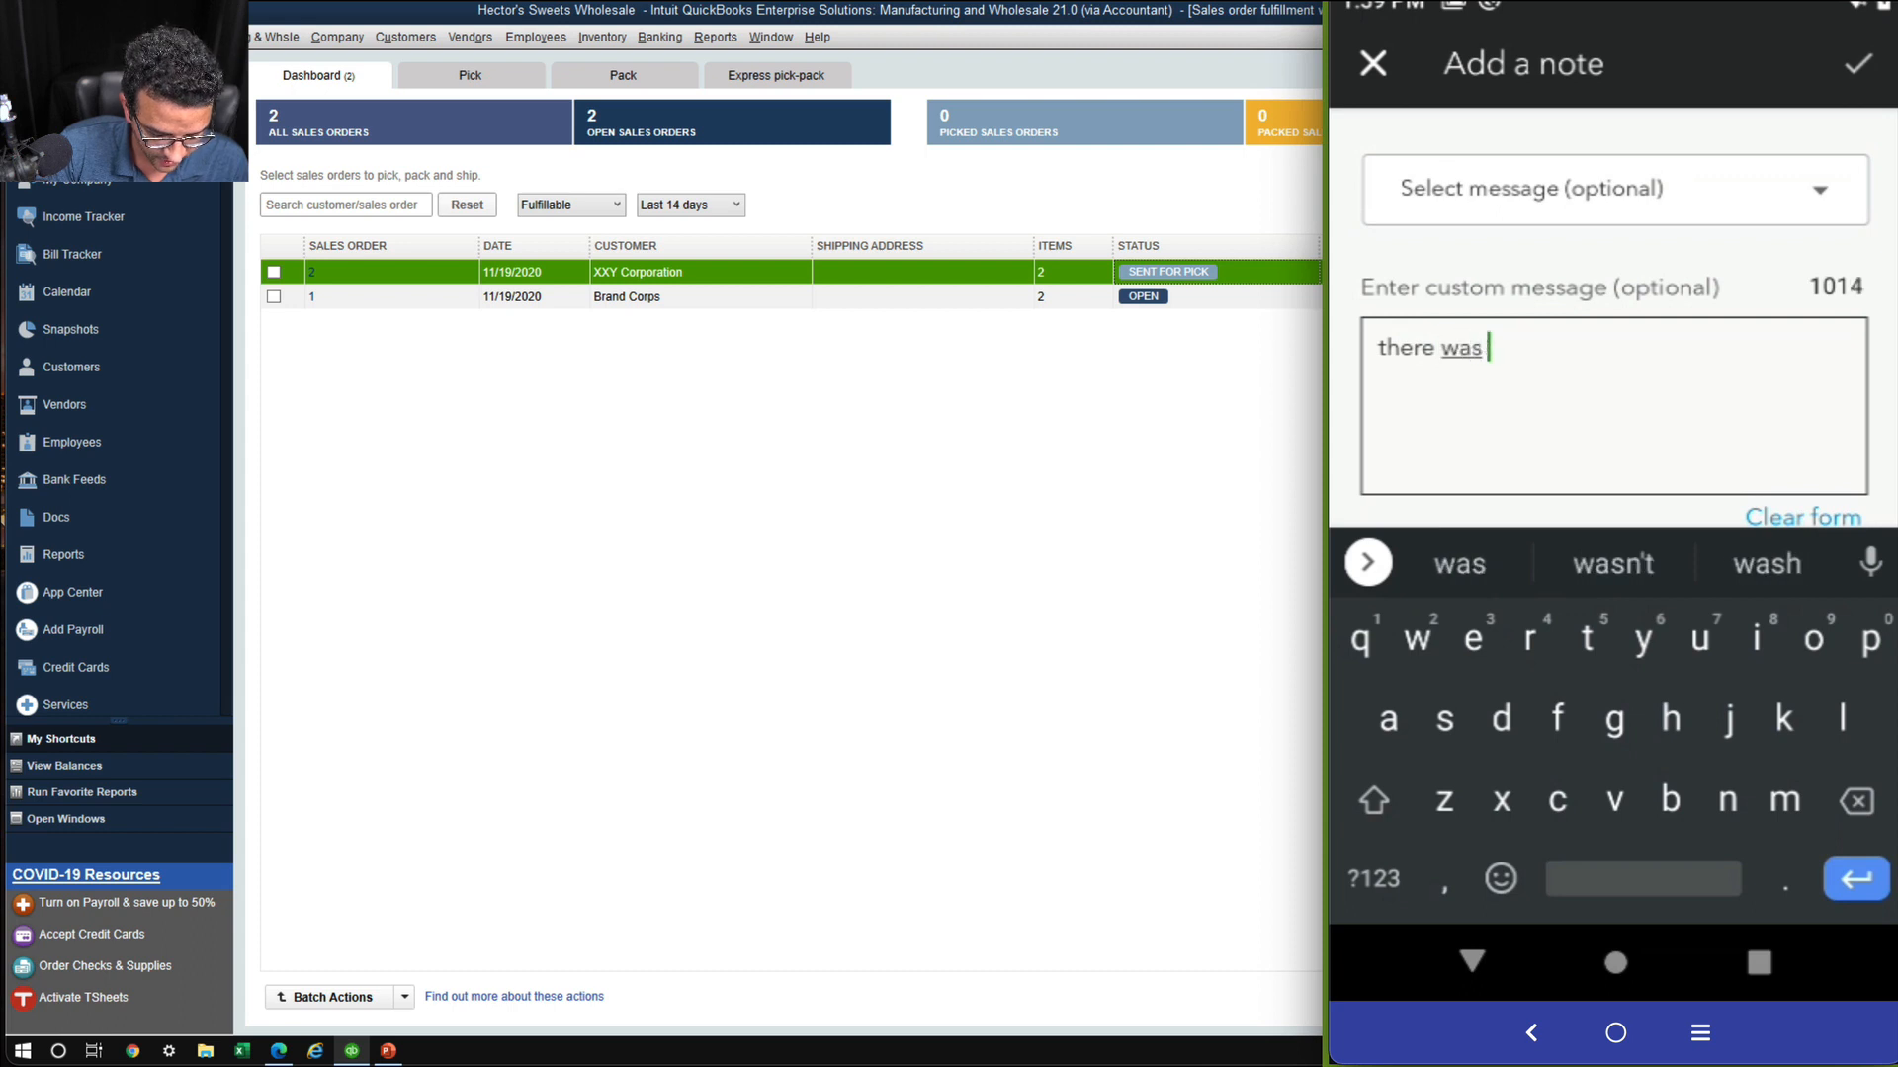
type("no more... o")
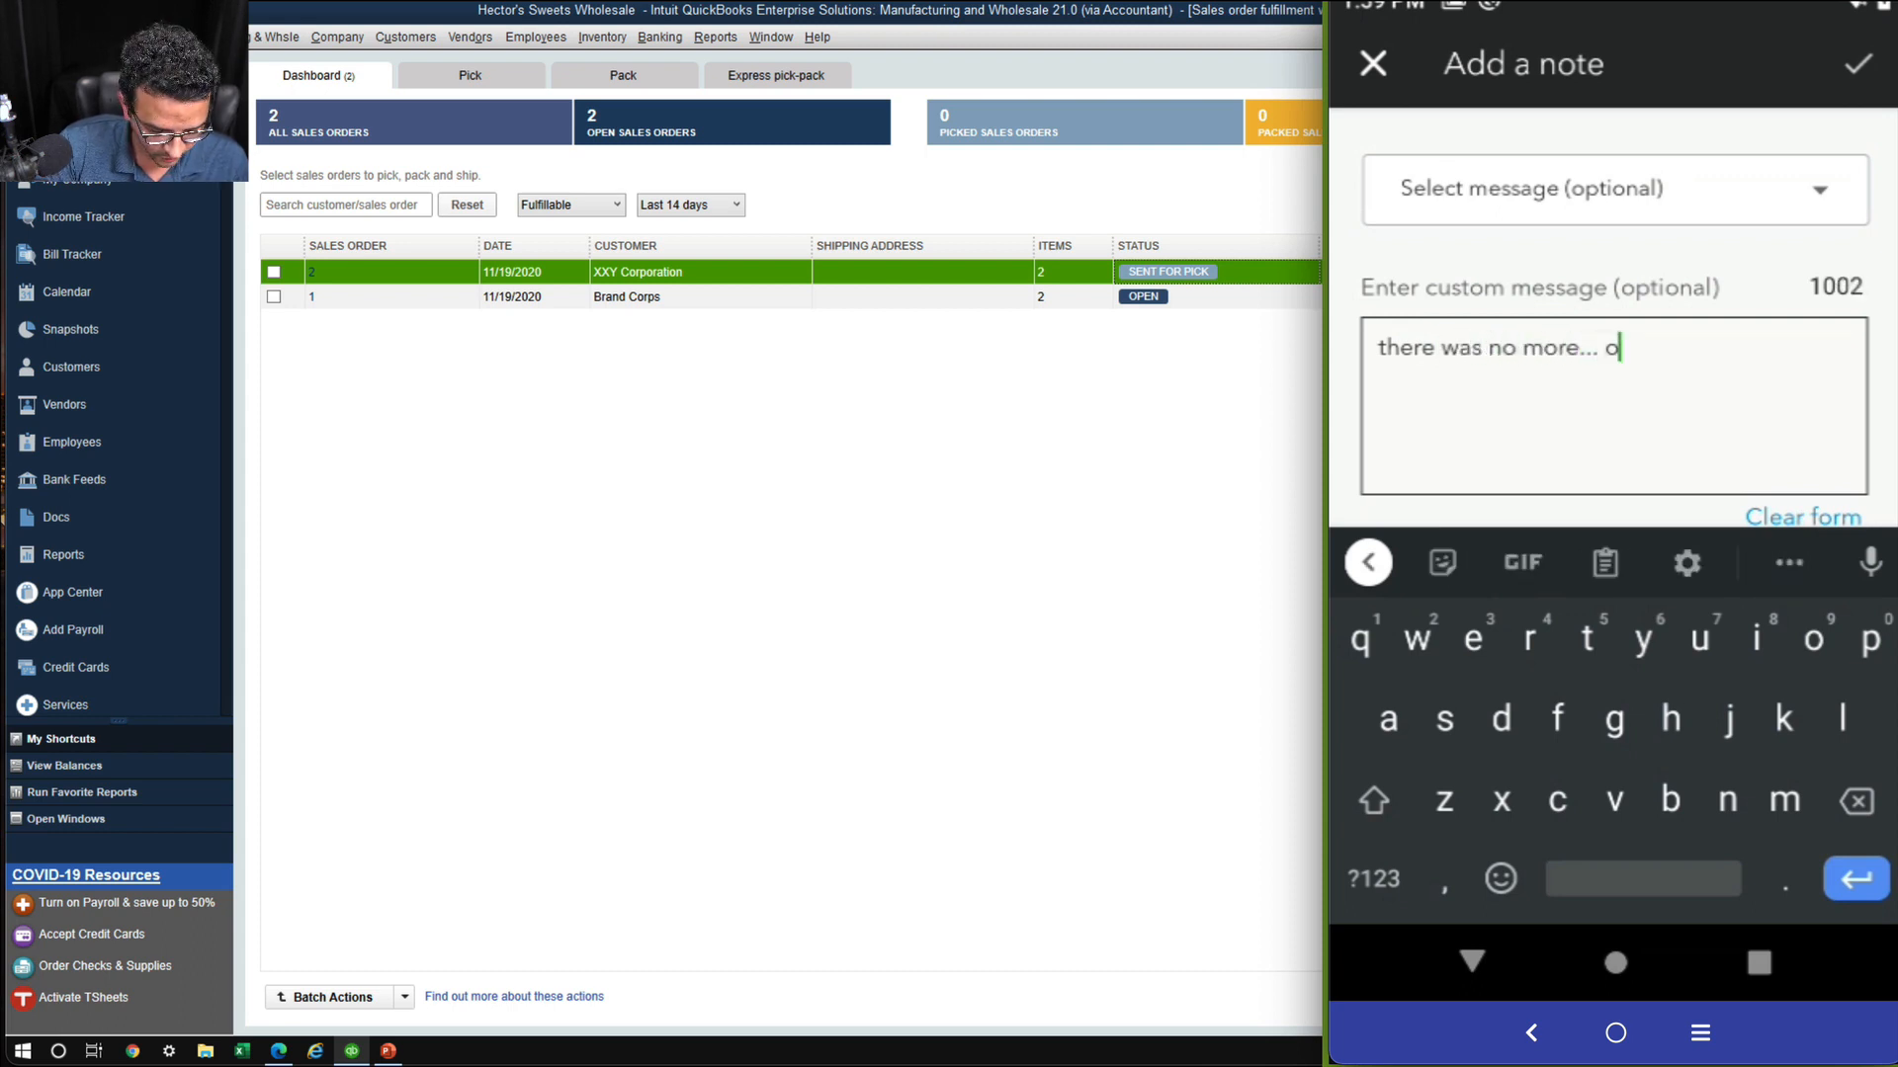
type("ther ten ")
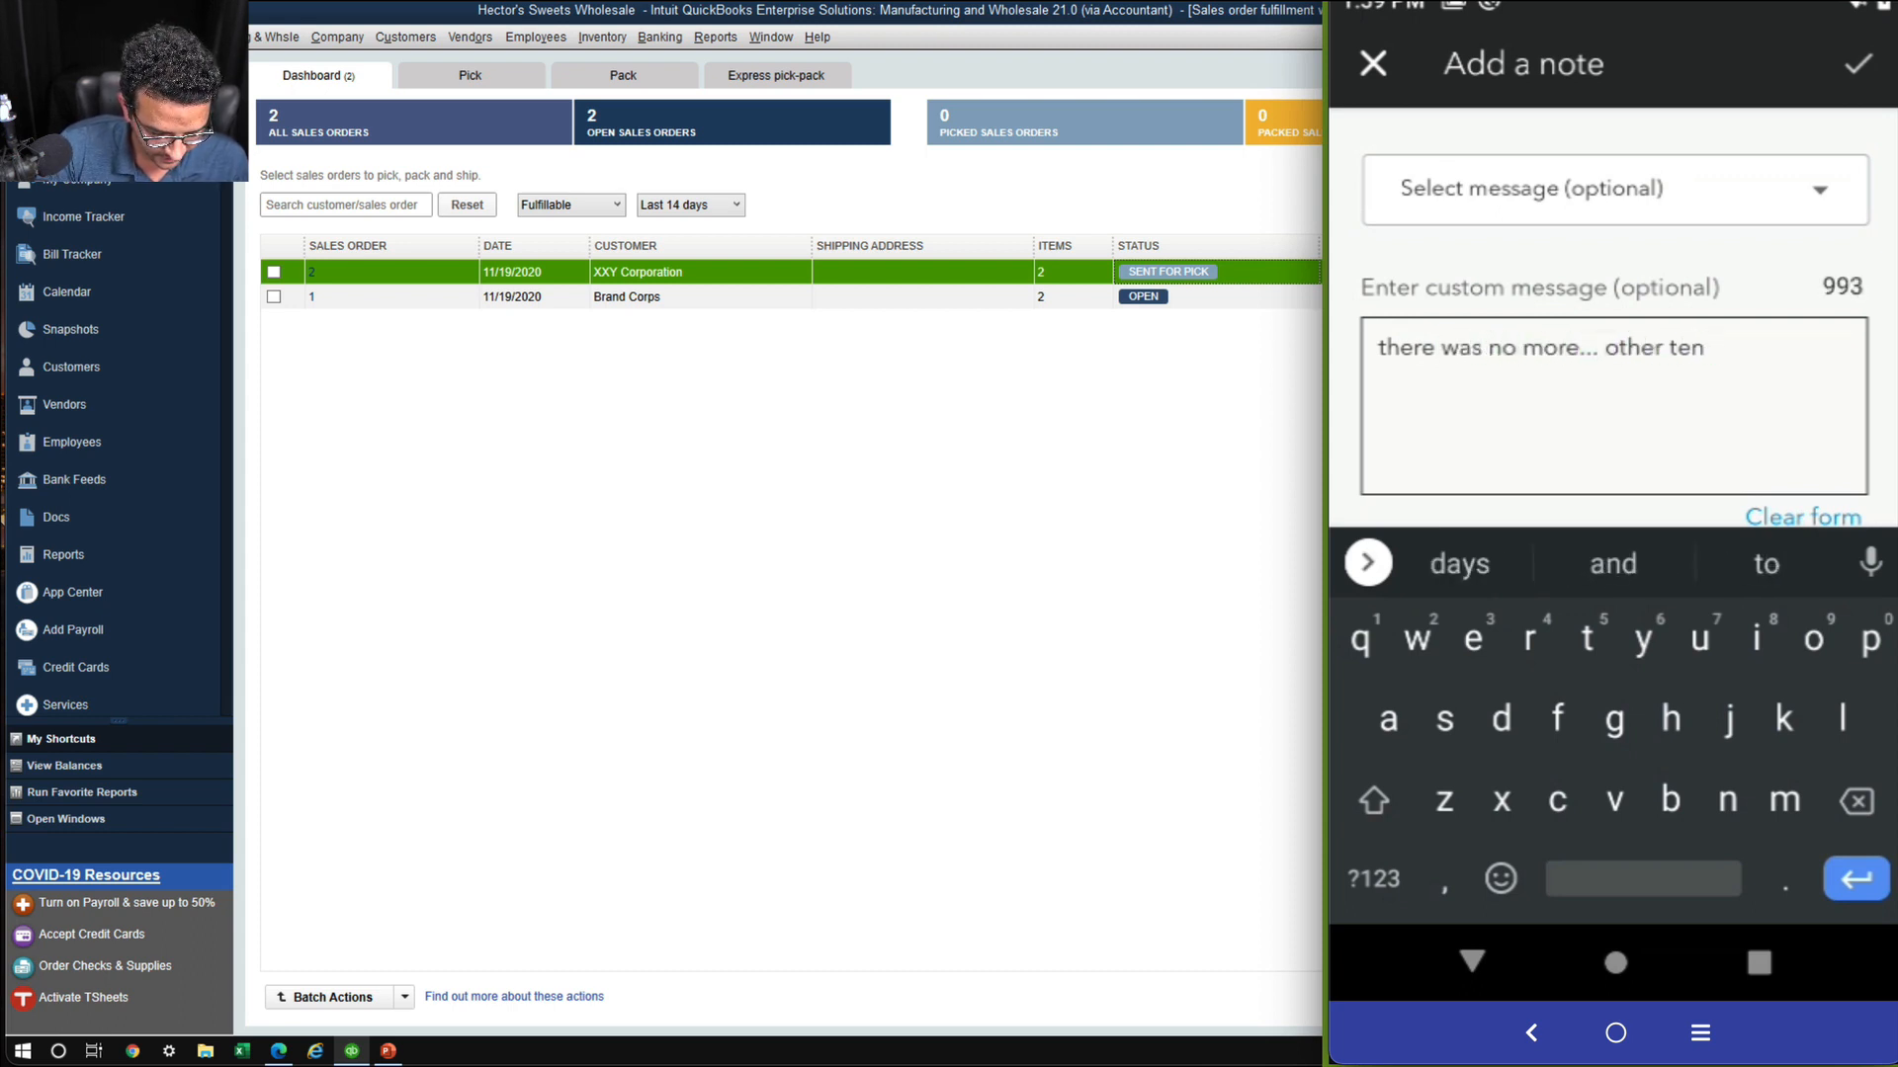
type("were expore")
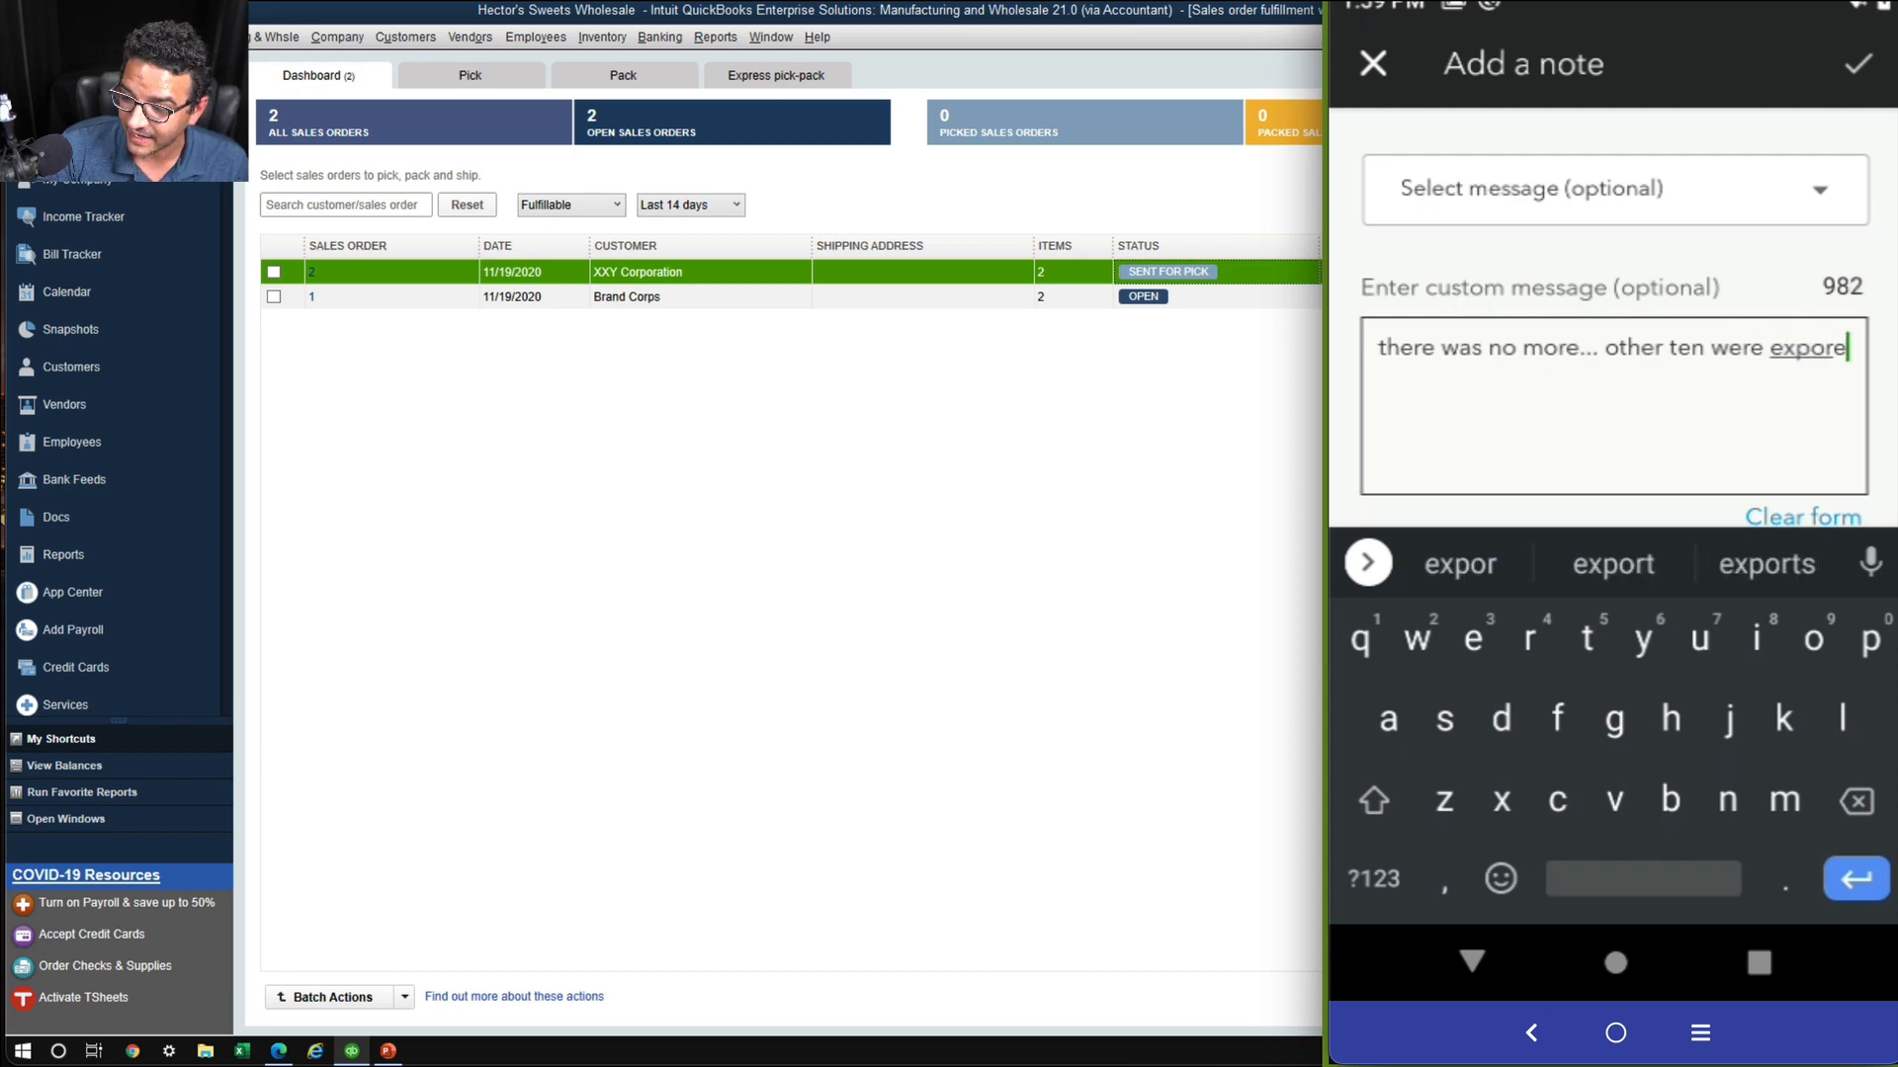
type("d")
key("BackSpace")
key("BackSpace")
key("BackSpace")
key("BackSpace")
type("ir")
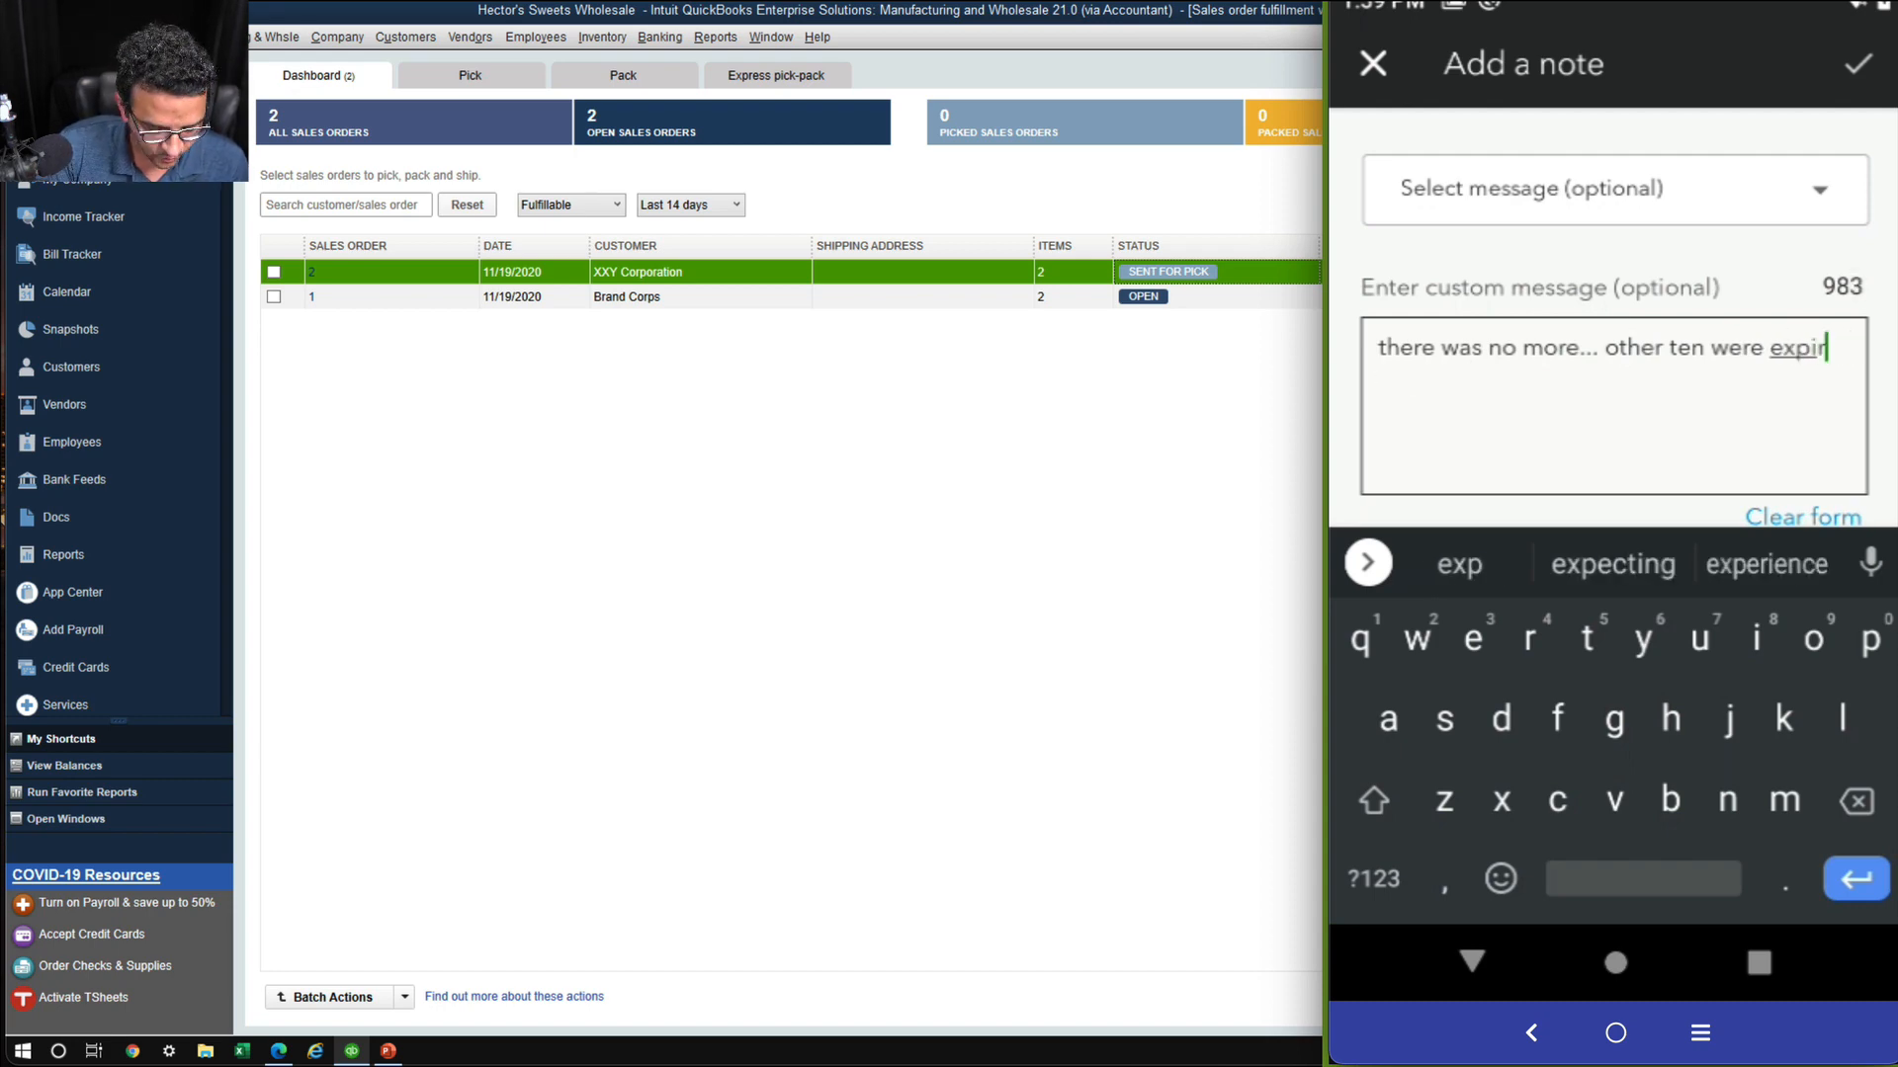
type("ed")
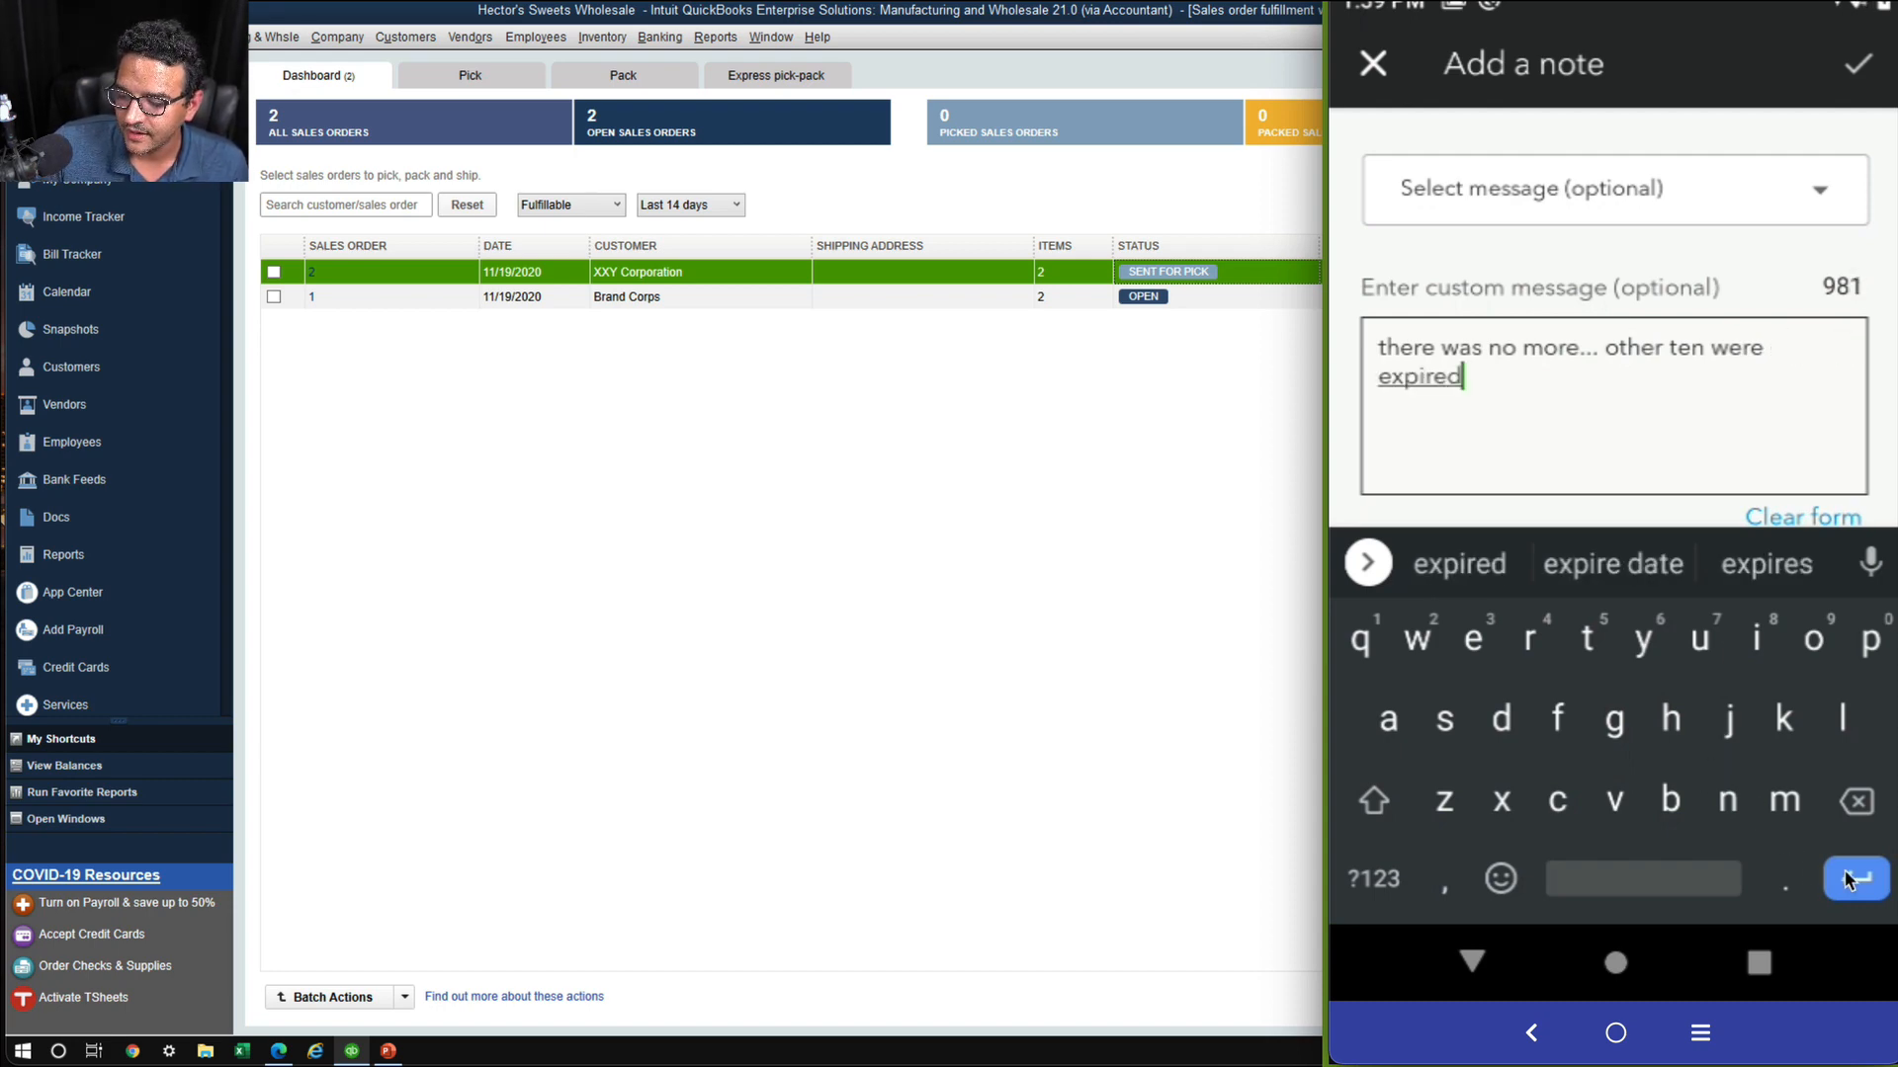
left_click(1846, 880)
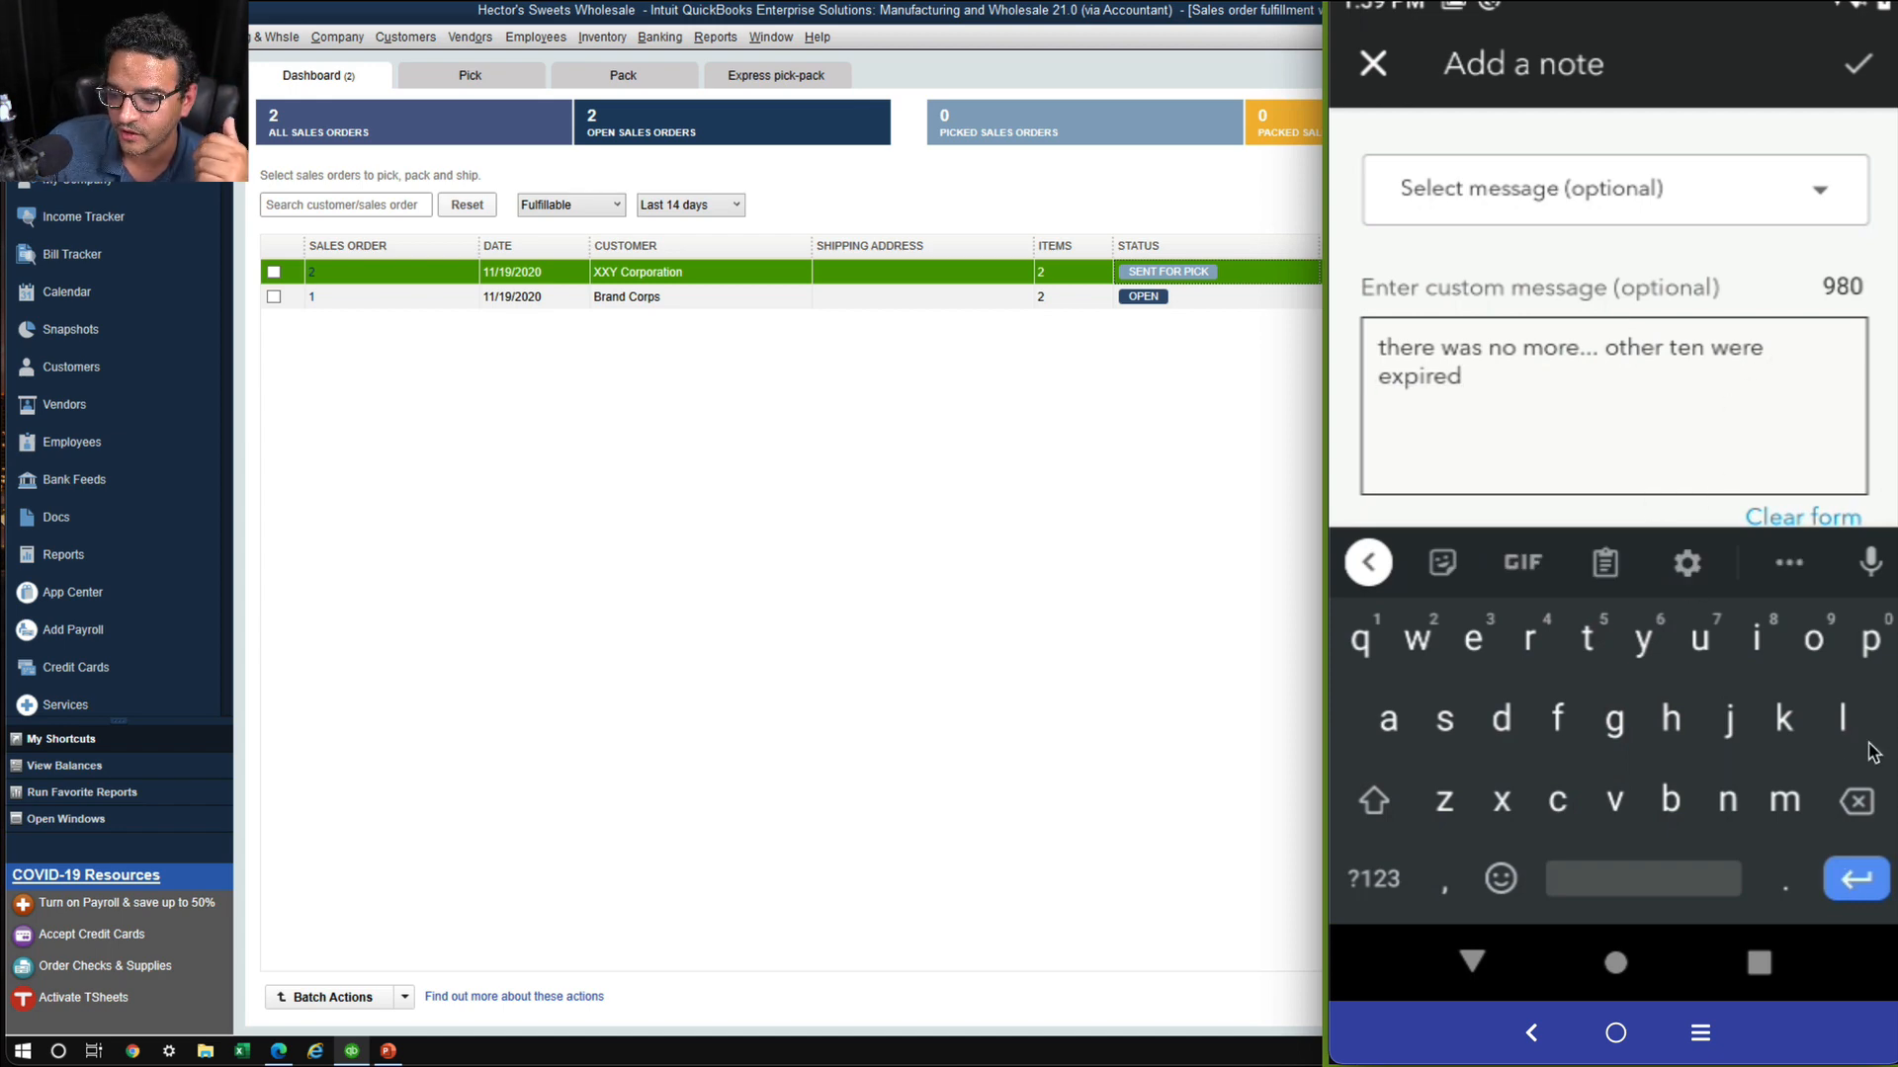
left_click(1474, 962)
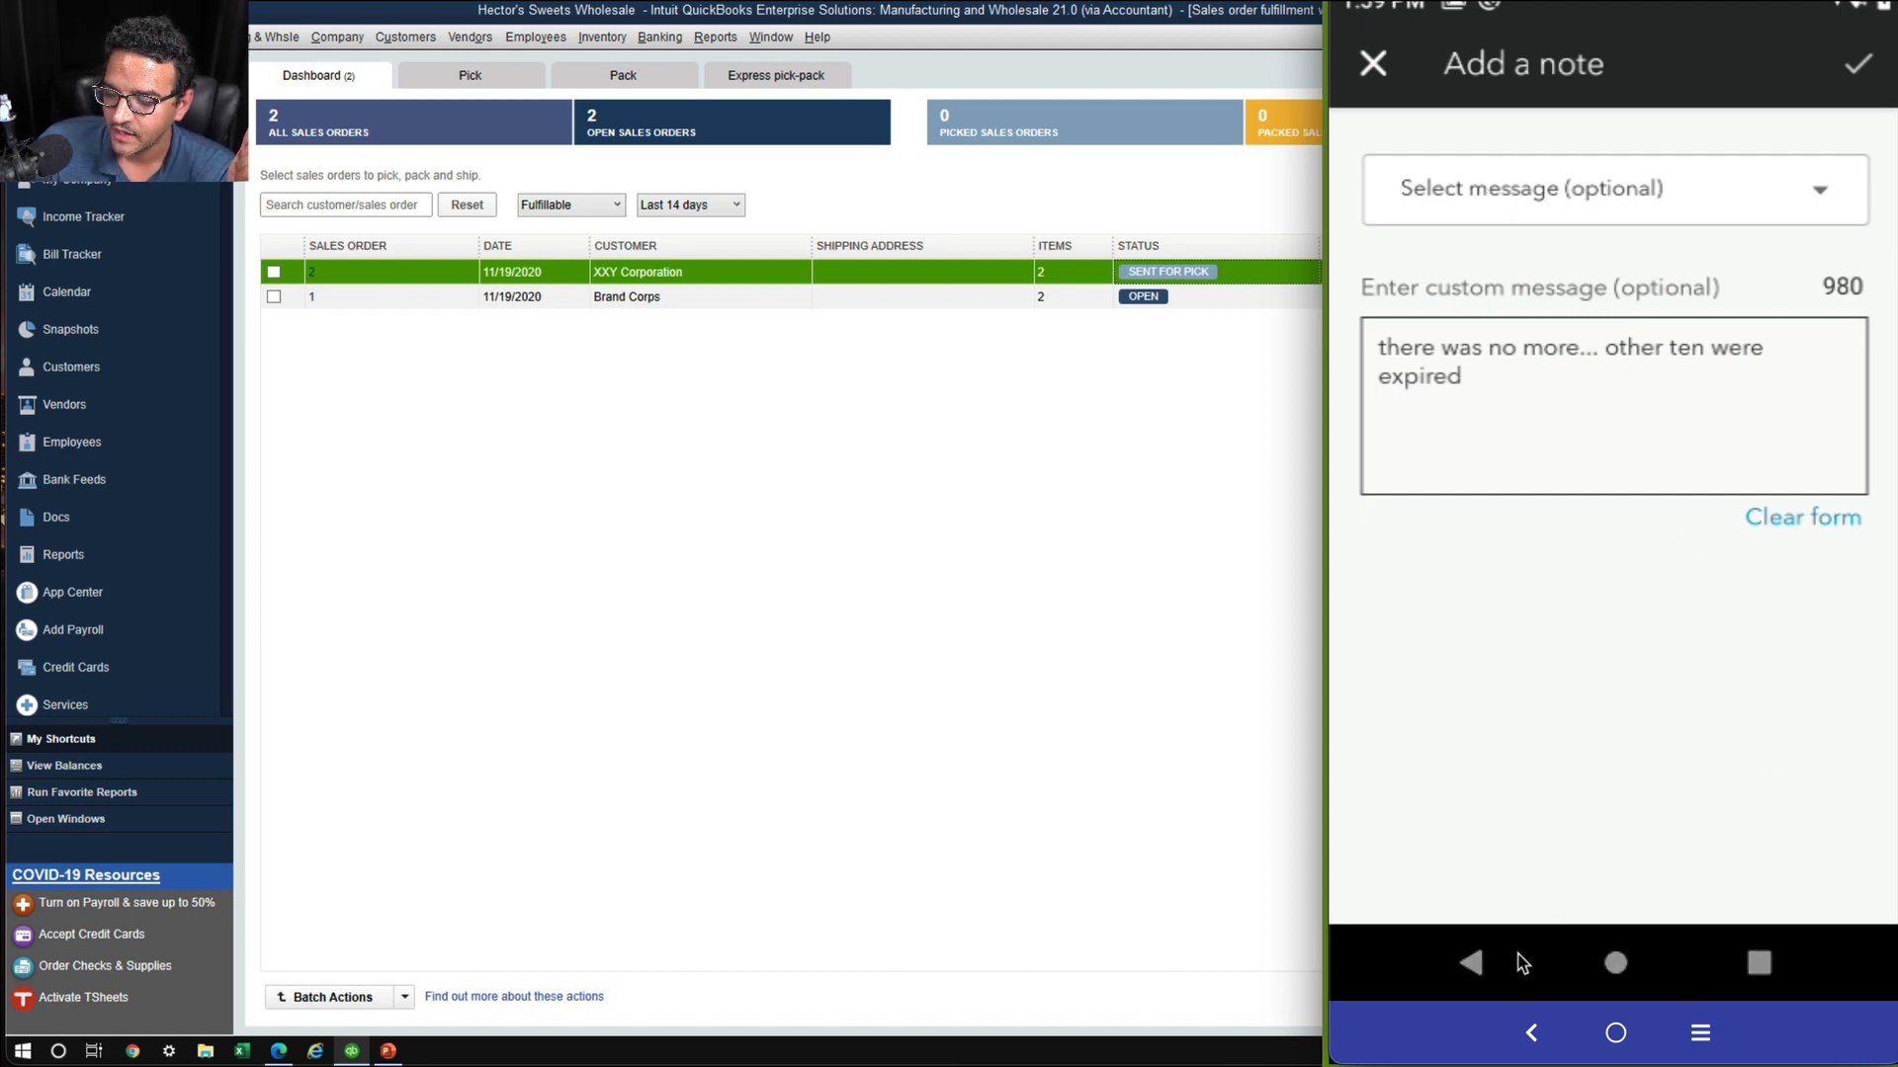
left_click(1862, 83)
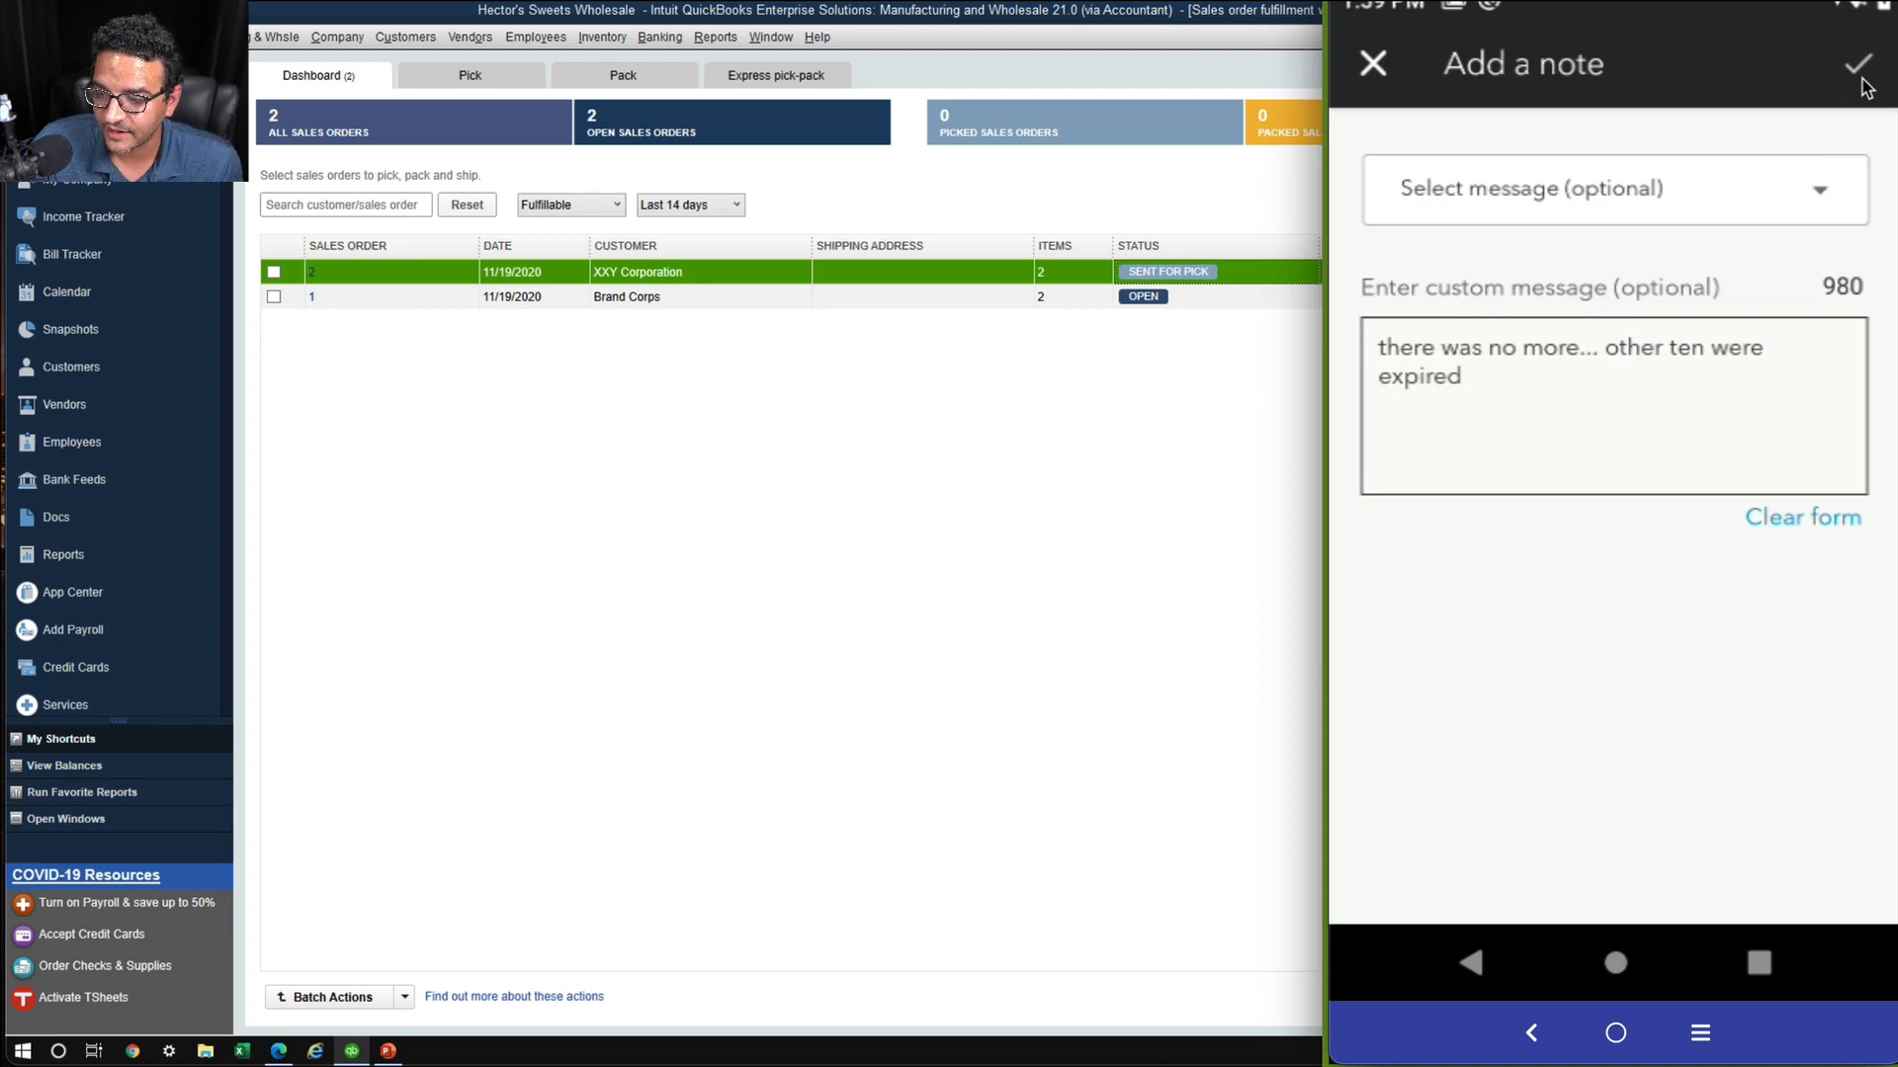
left_click(1859, 65)
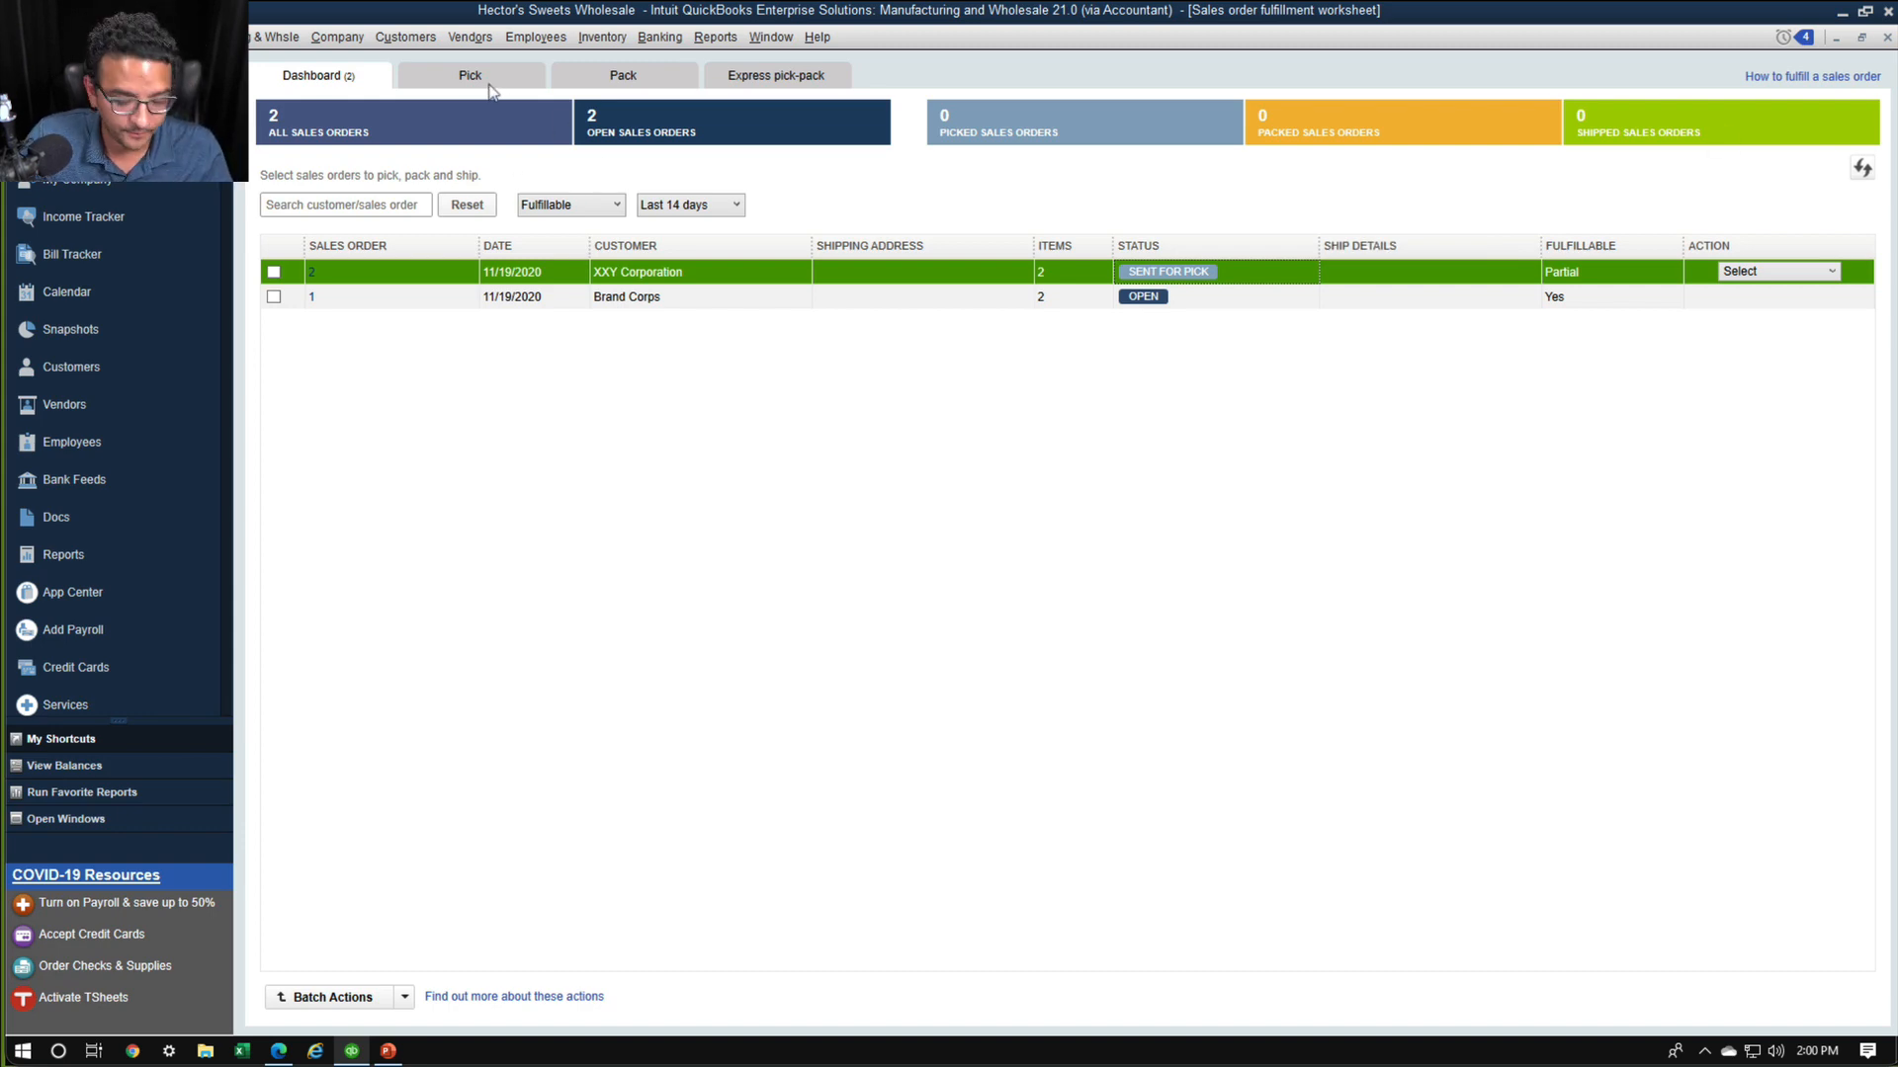
Open the worksheet's picklists, update the sales order from the flagged picklist SO_2_Pick_2, and acknowledge the update
key("ctrl+1")
left_click(504, 125)
mouse_move(539, 74)
left_mouse_down()
mouse_move(419, 195)
mouse_move(474, 67)
left_mouse_up()
key("Escape")
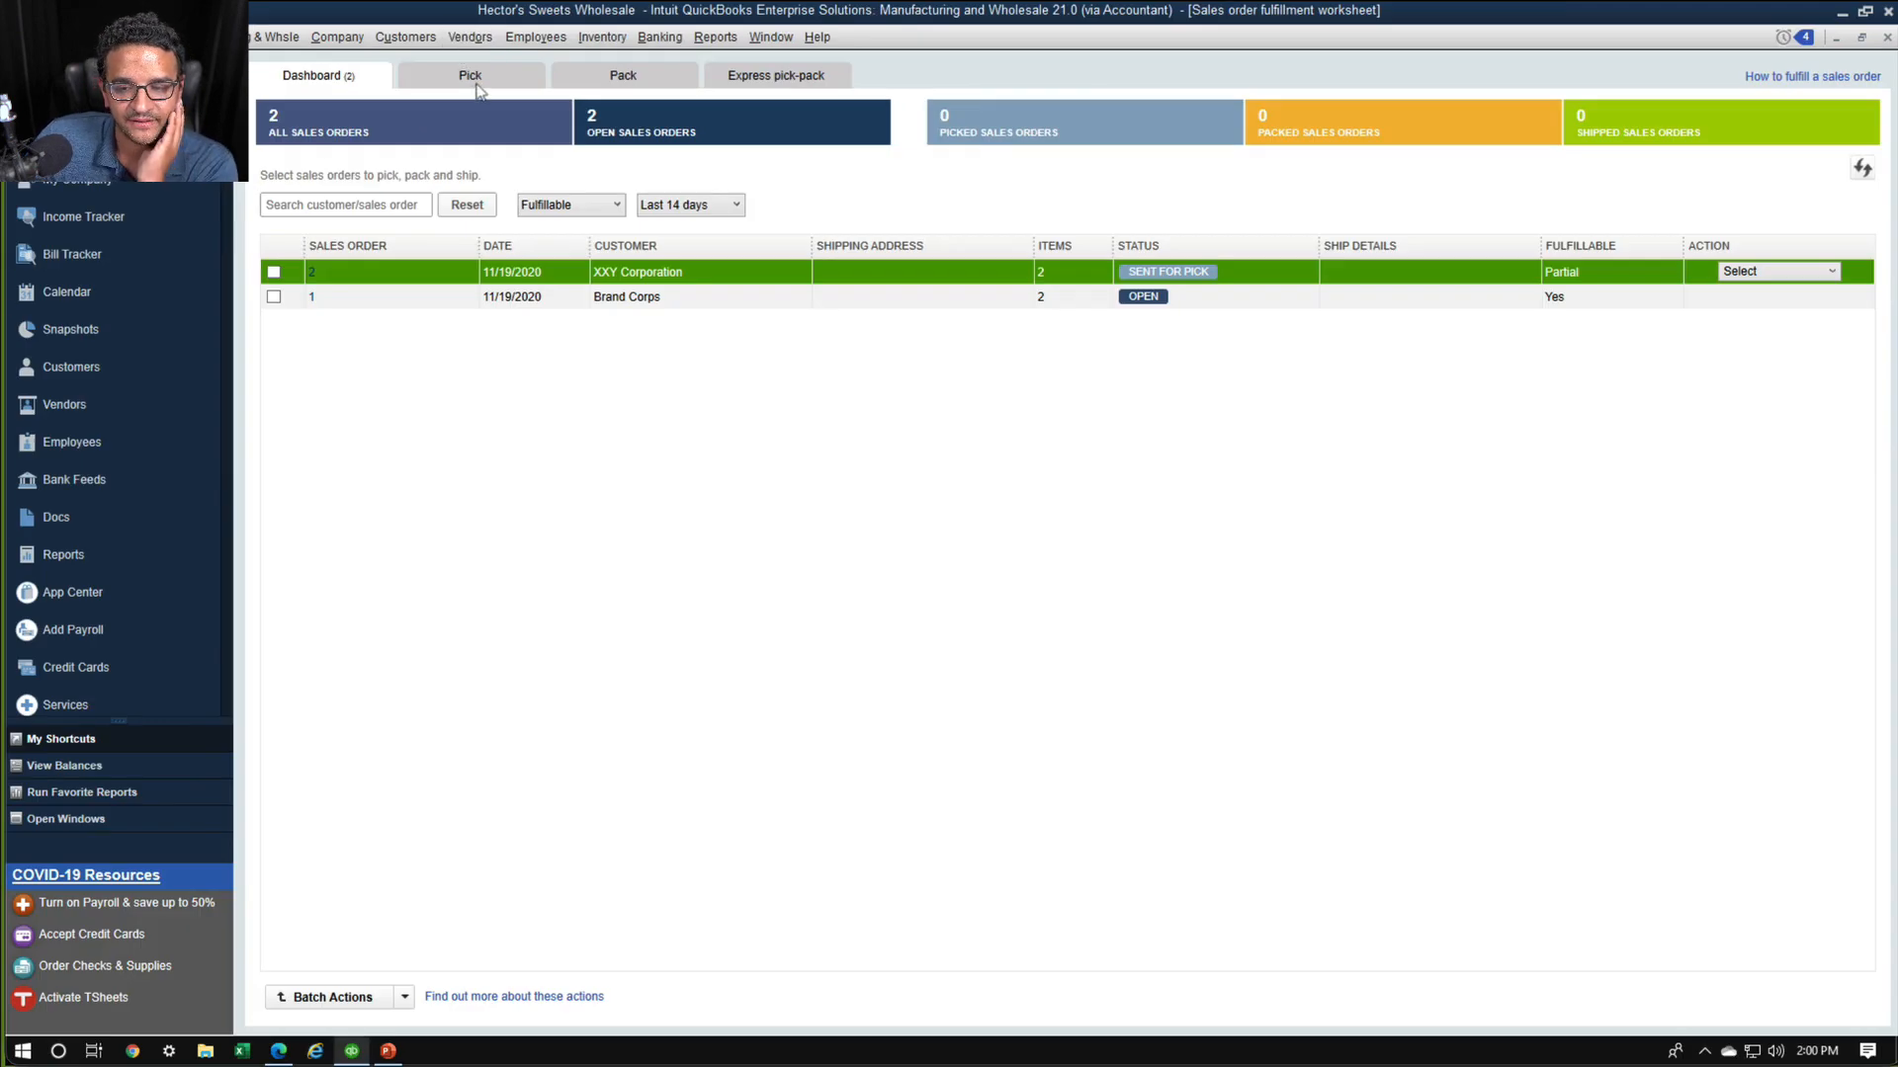
left_click(478, 83)
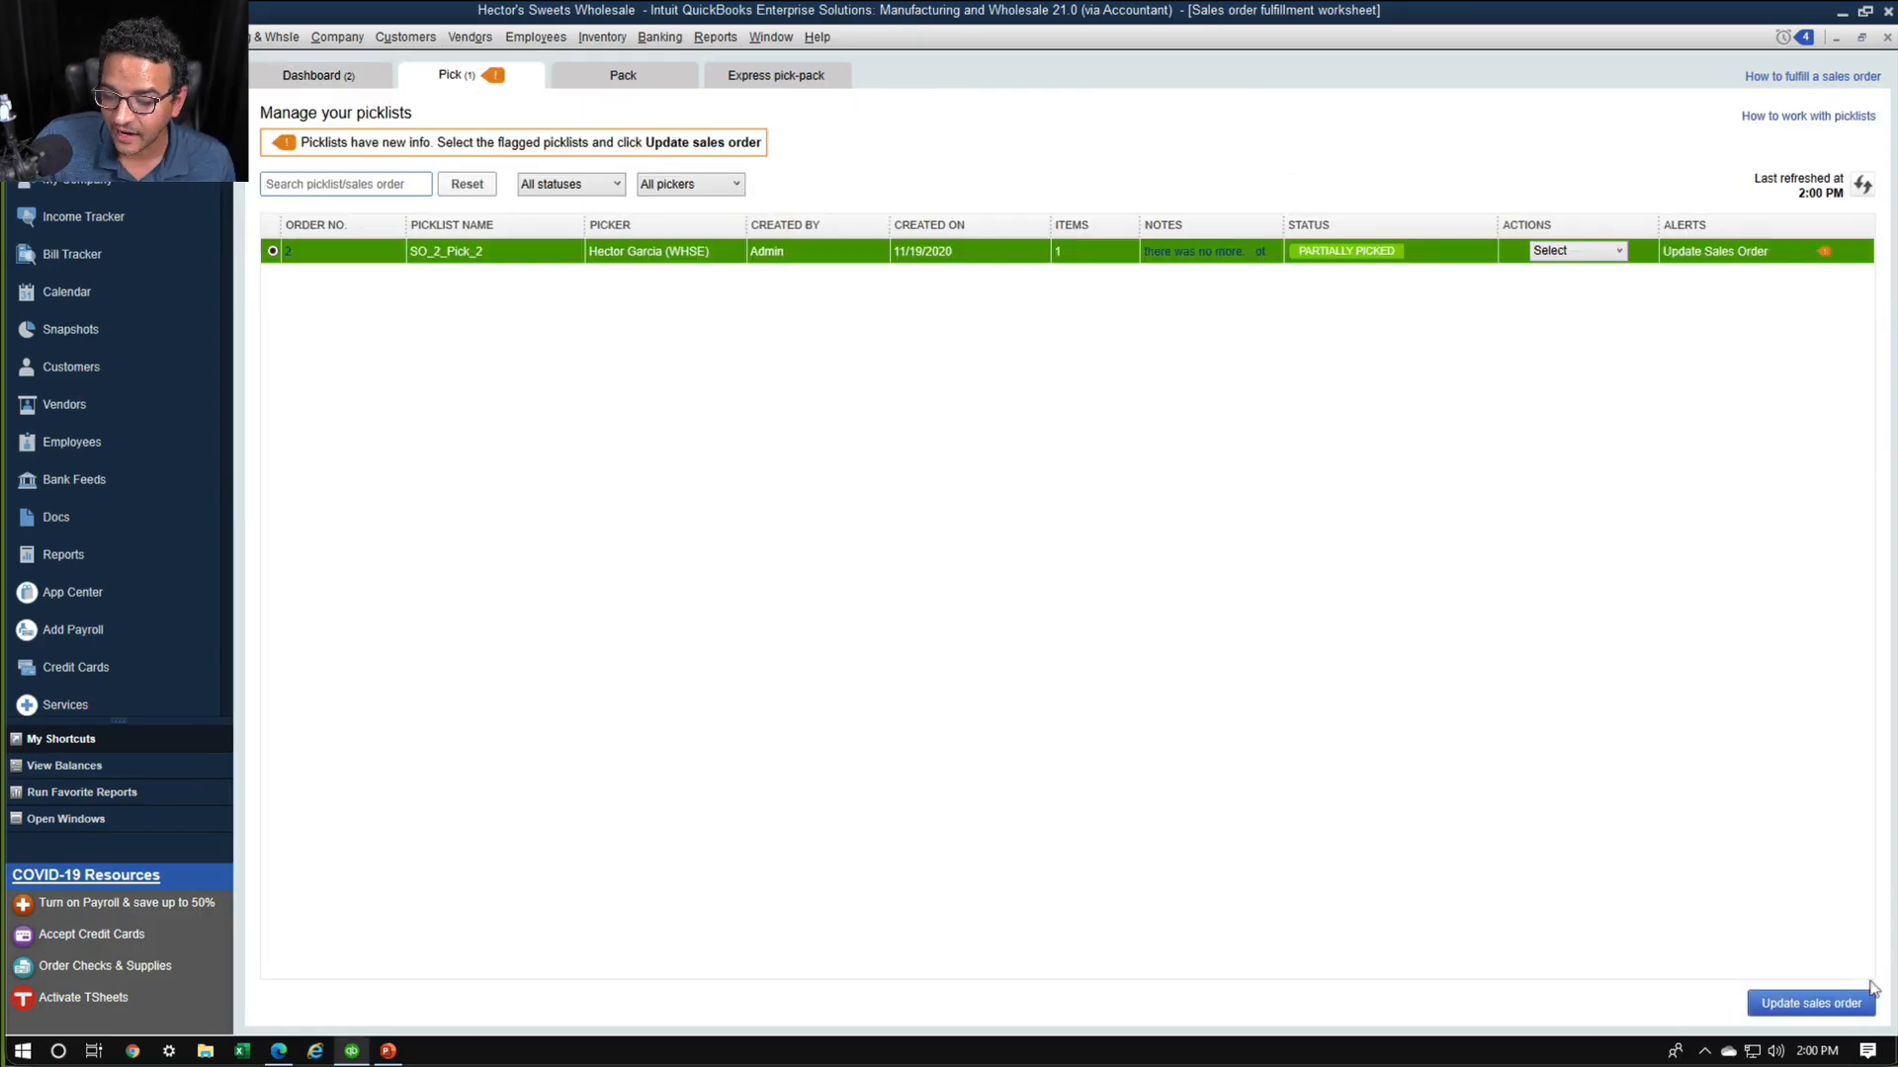
left_click_drag(1848, 951, 1732, 971)
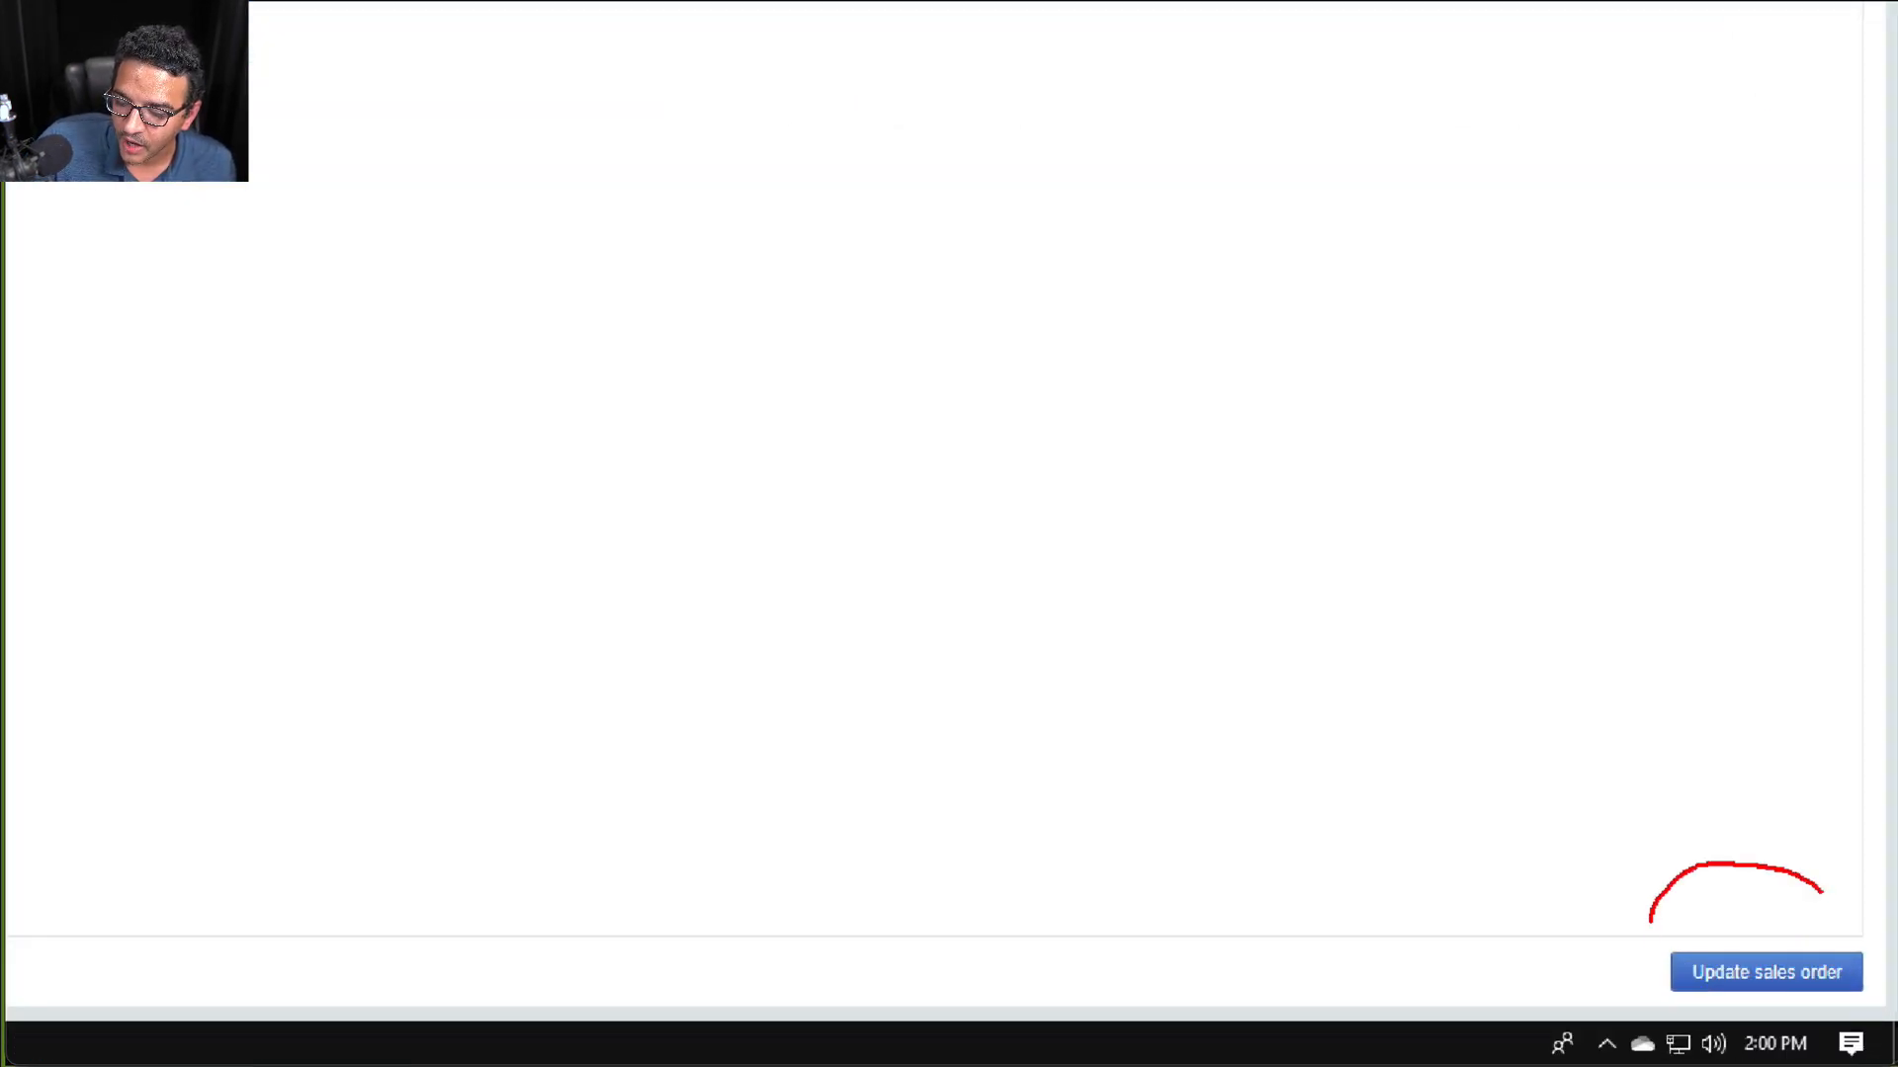
mouse_move(1822, 893)
left_mouse_down()
mouse_move(1883, 1023)
mouse_move(1633, 852)
left_mouse_up()
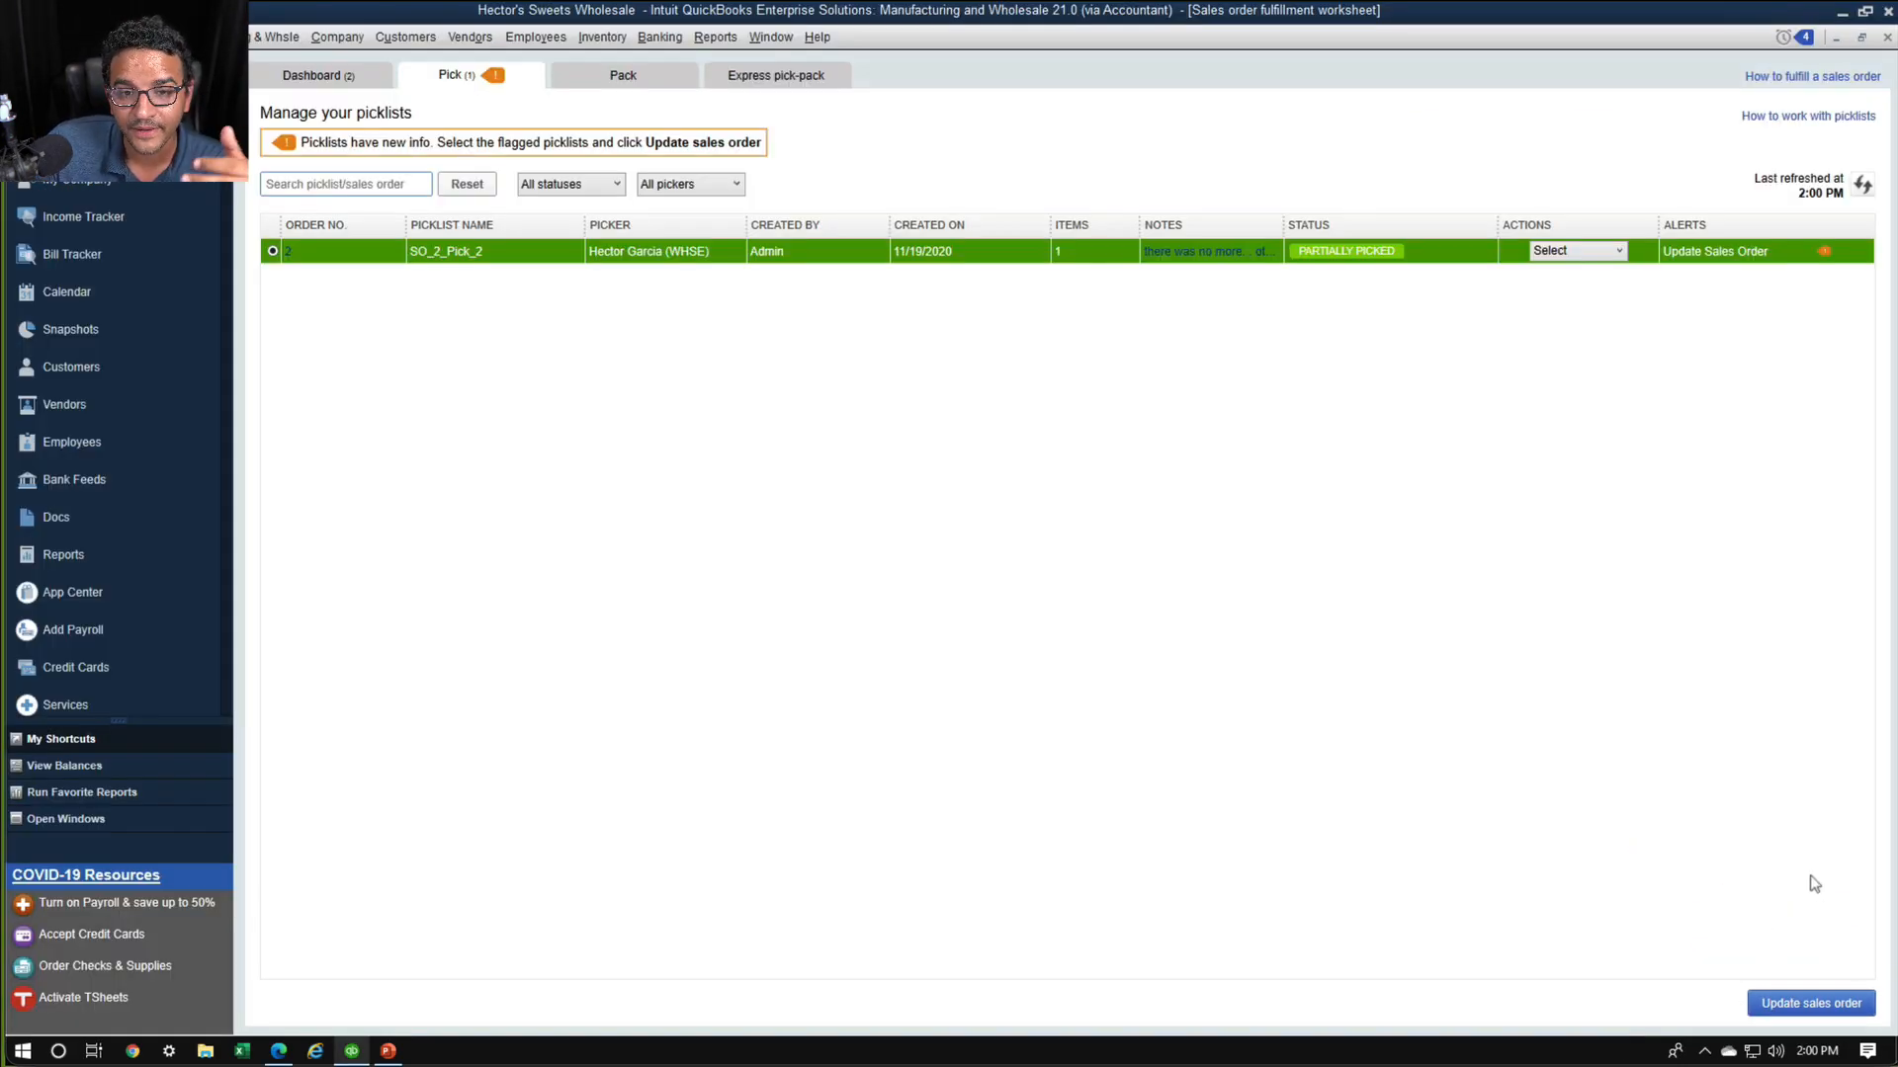
left_click(1803, 1002)
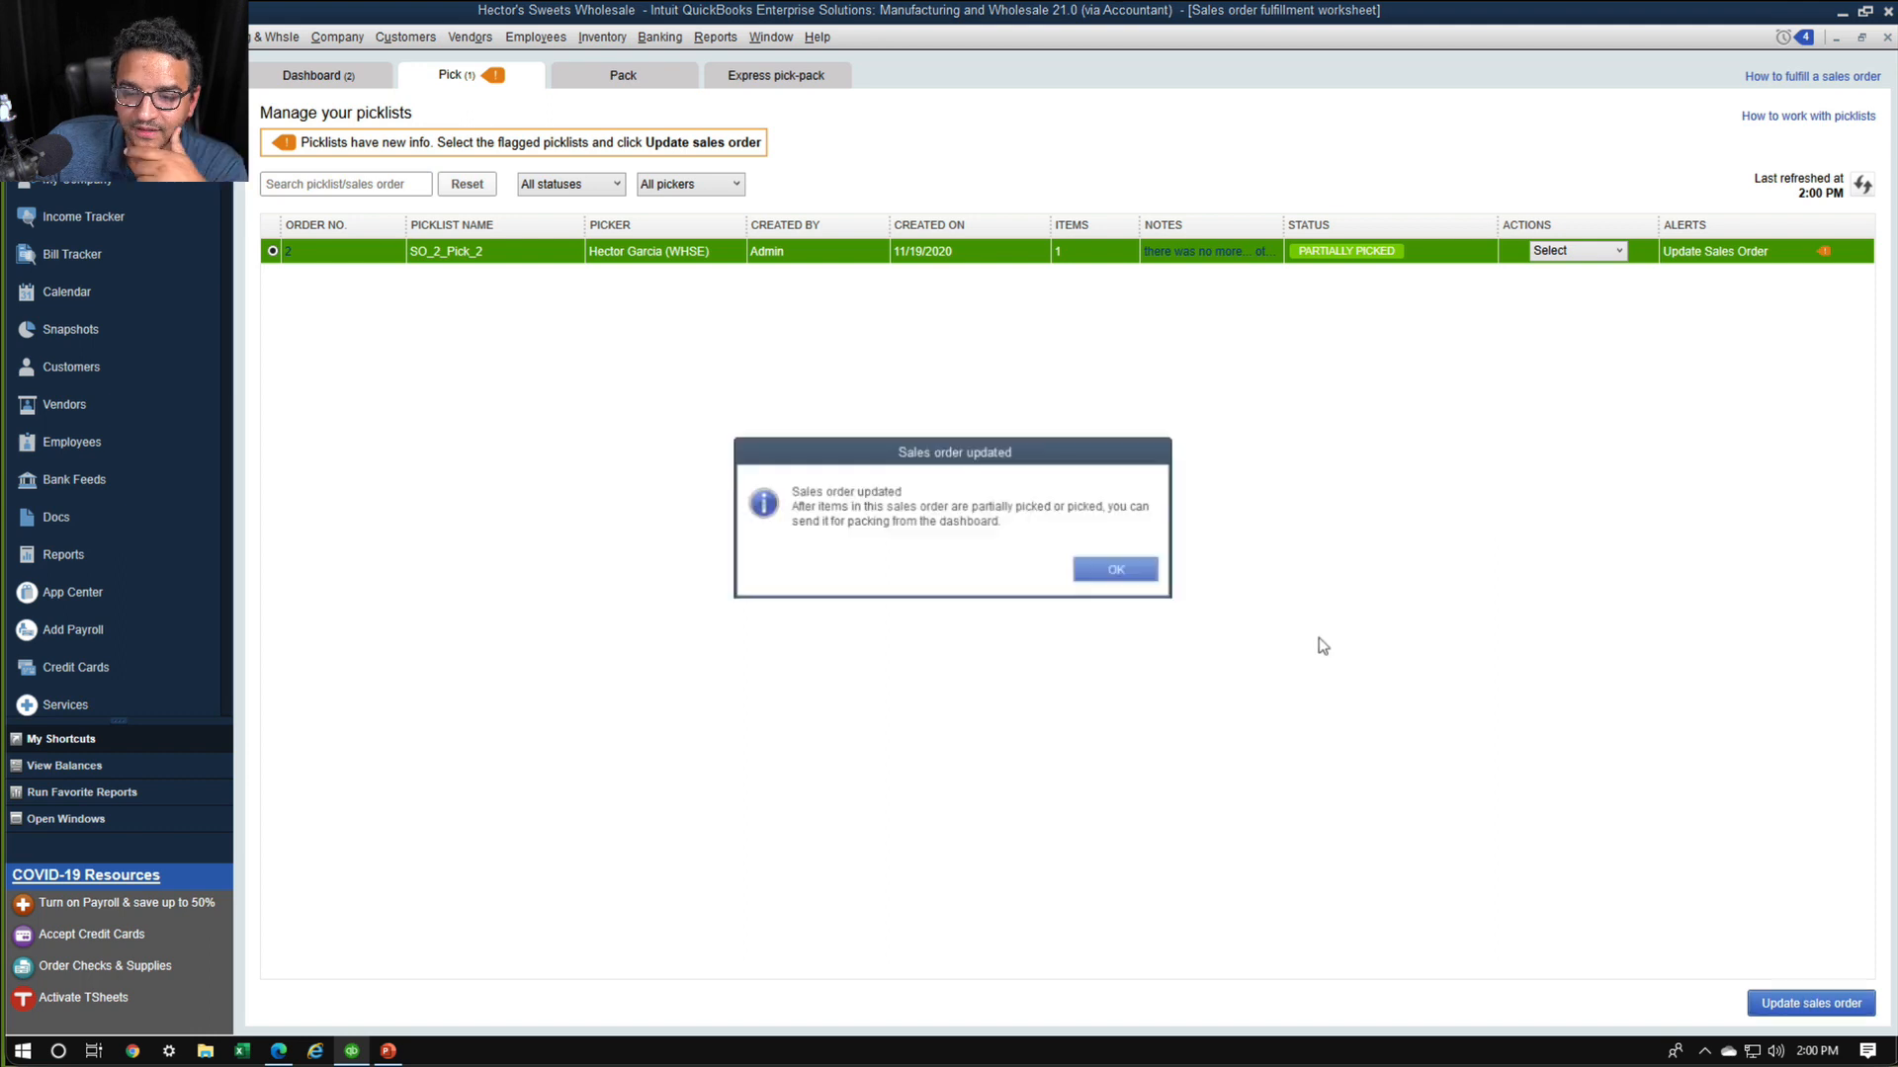
left_click(1123, 575)
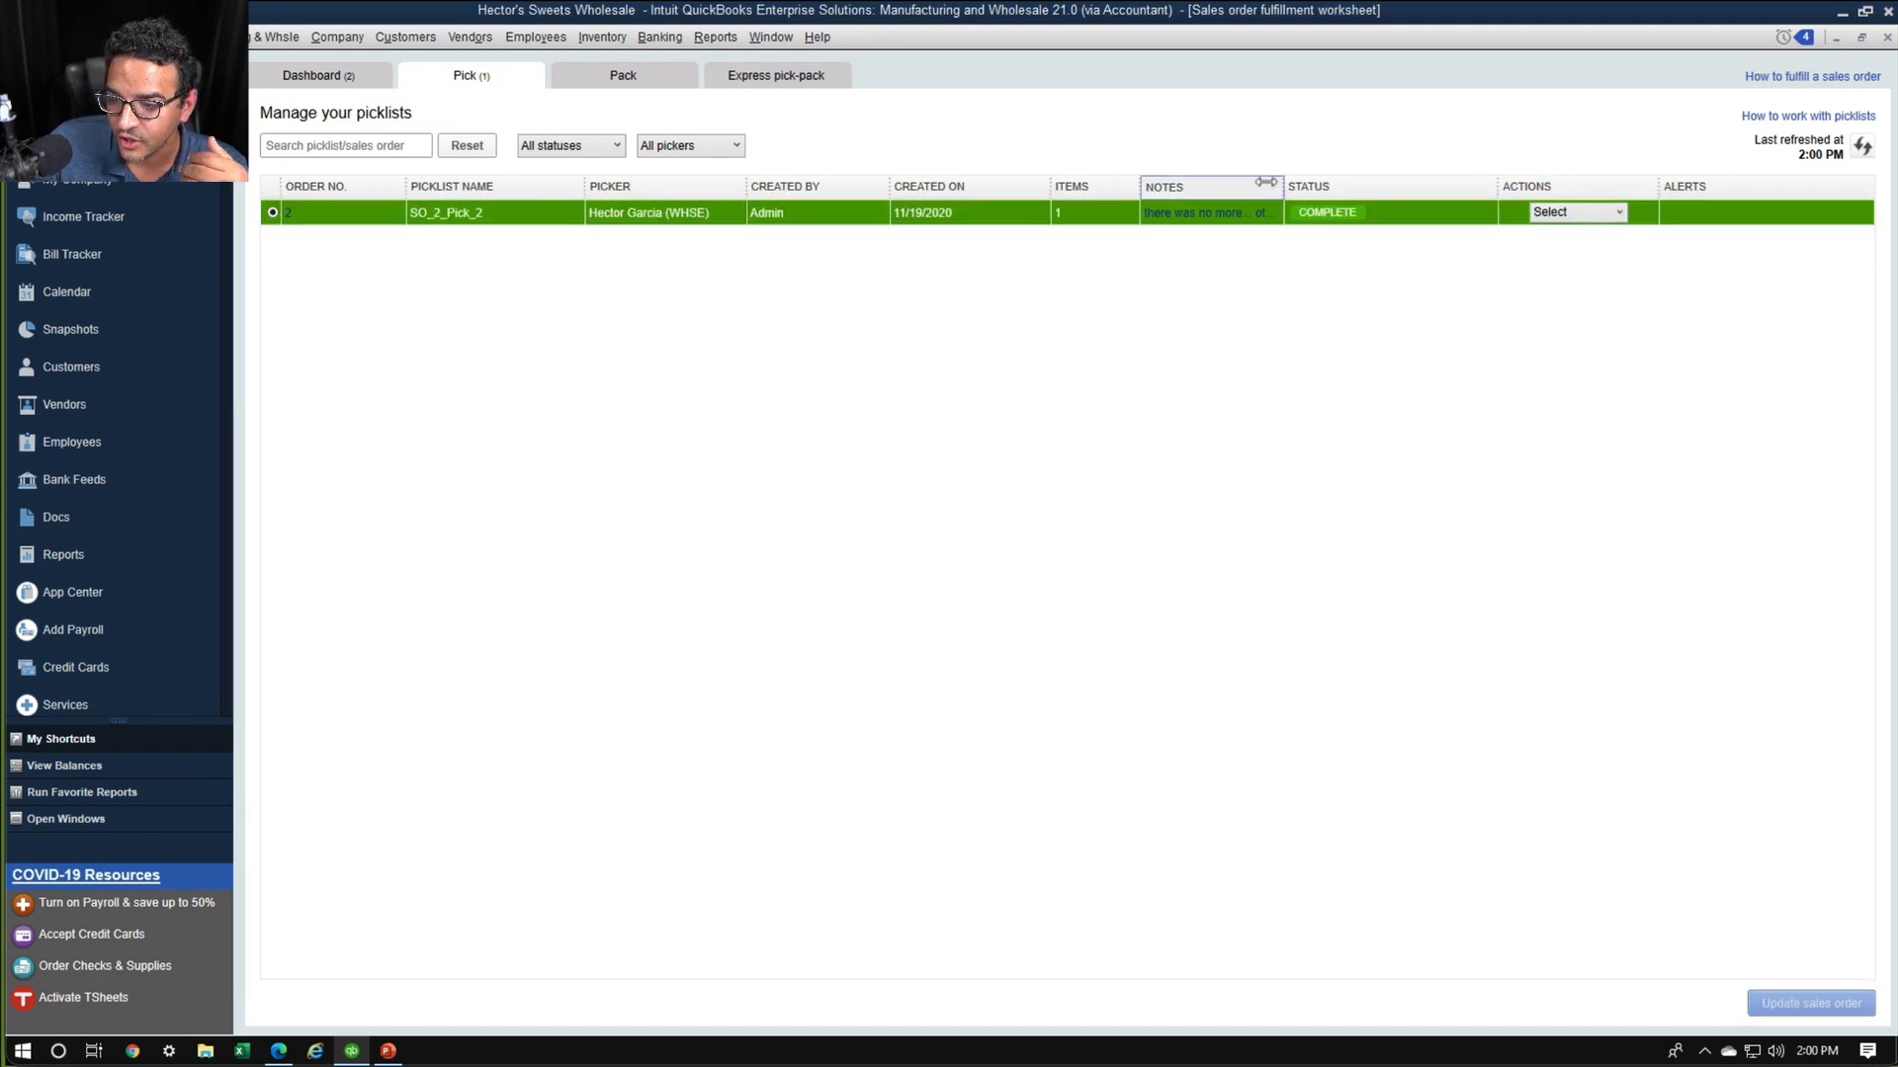
Widen the Notes column in the picklist table to read the picker's full note beside the status
left_click_drag(1283, 184, 1365, 176)
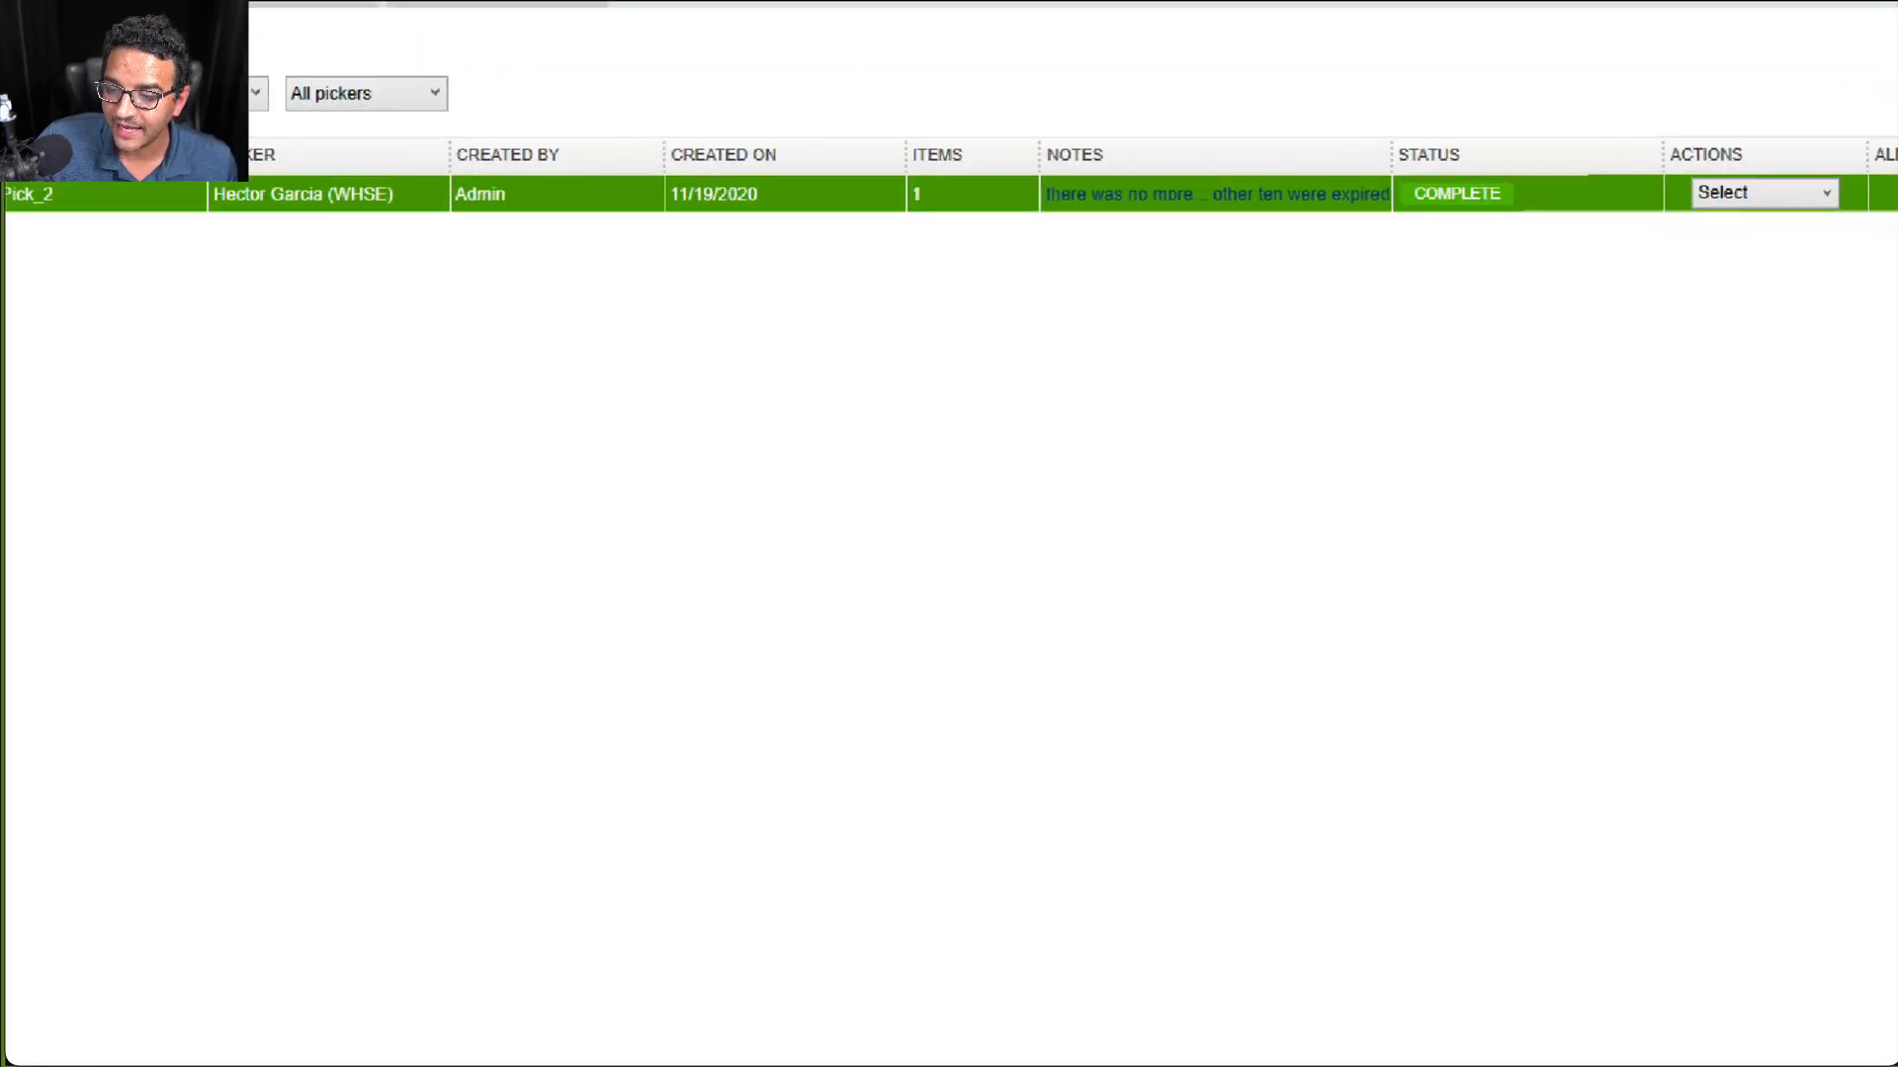
mouse_move(1325, 116)
left_mouse_down()
mouse_move(1043, 156)
mouse_move(1181, 234)
mouse_move(1492, 247)
mouse_move(1571, 123)
mouse_move(1230, 96)
left_mouse_up()
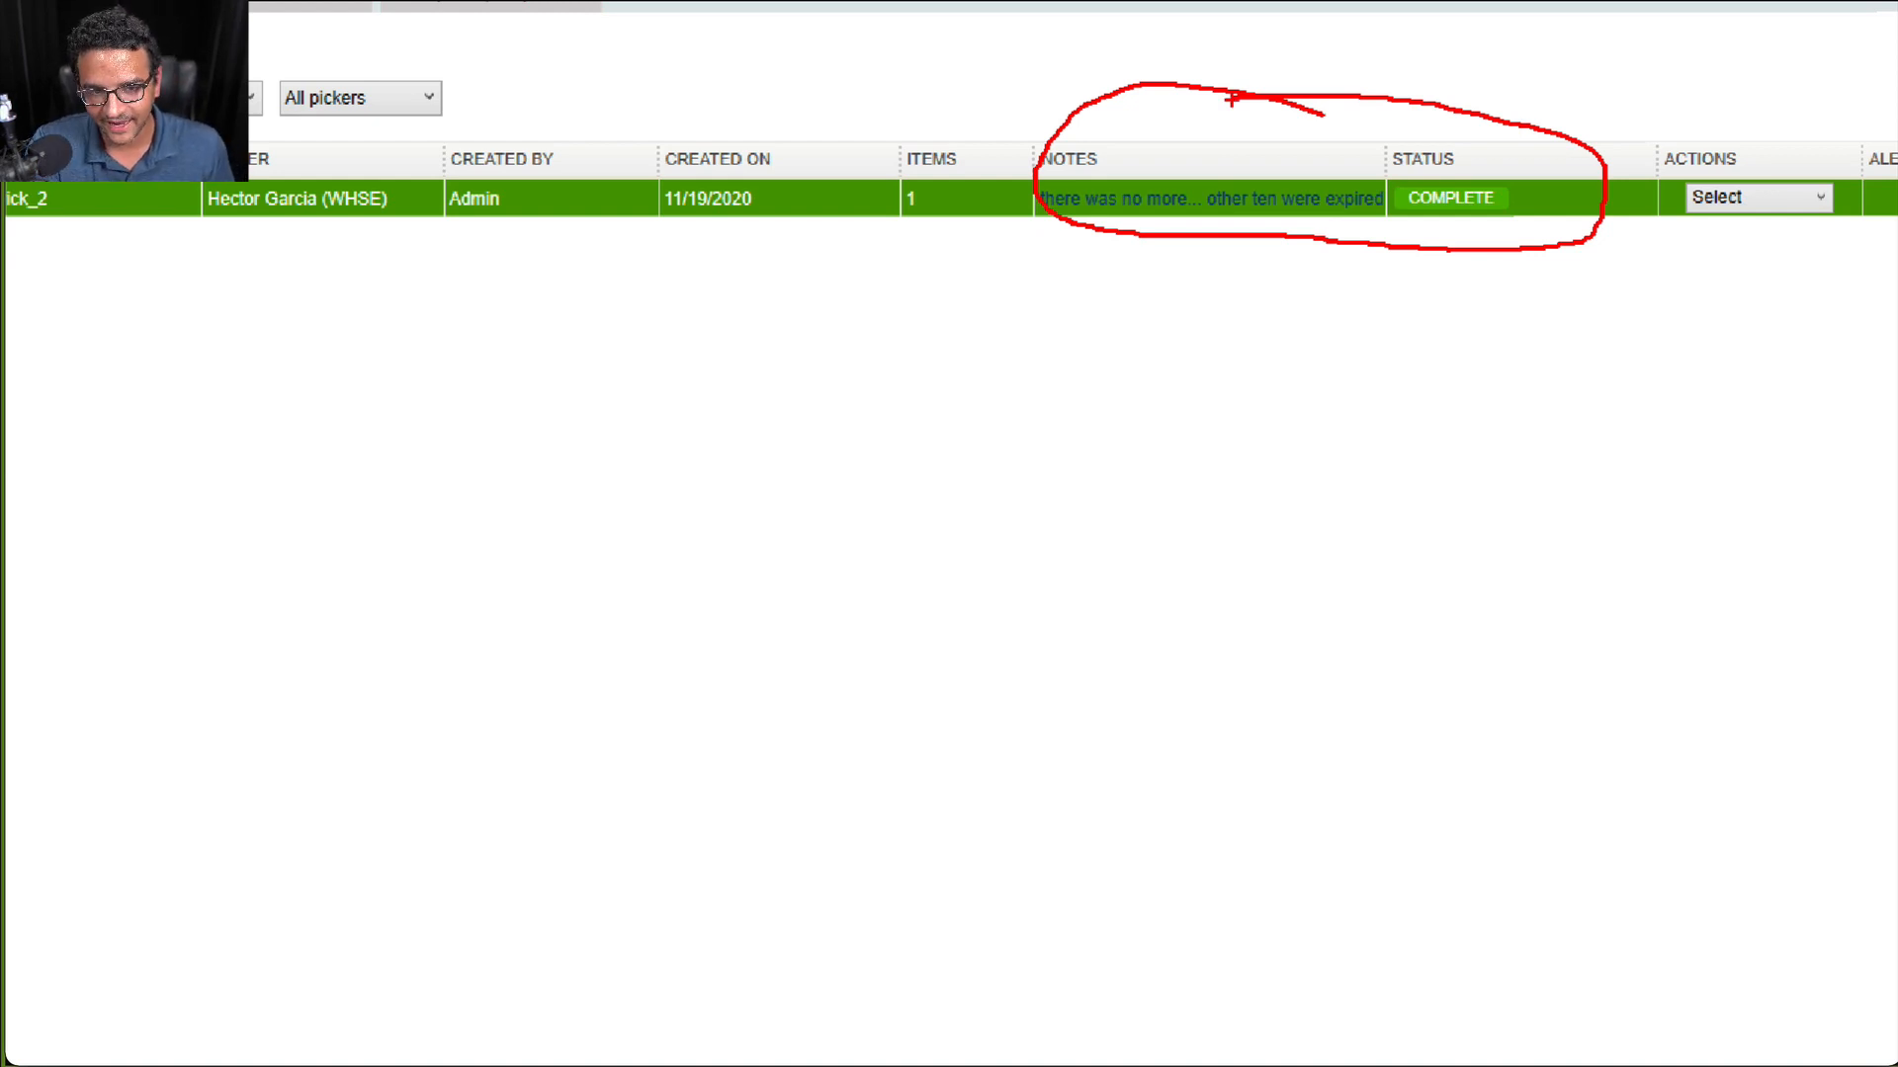
key("Escape")
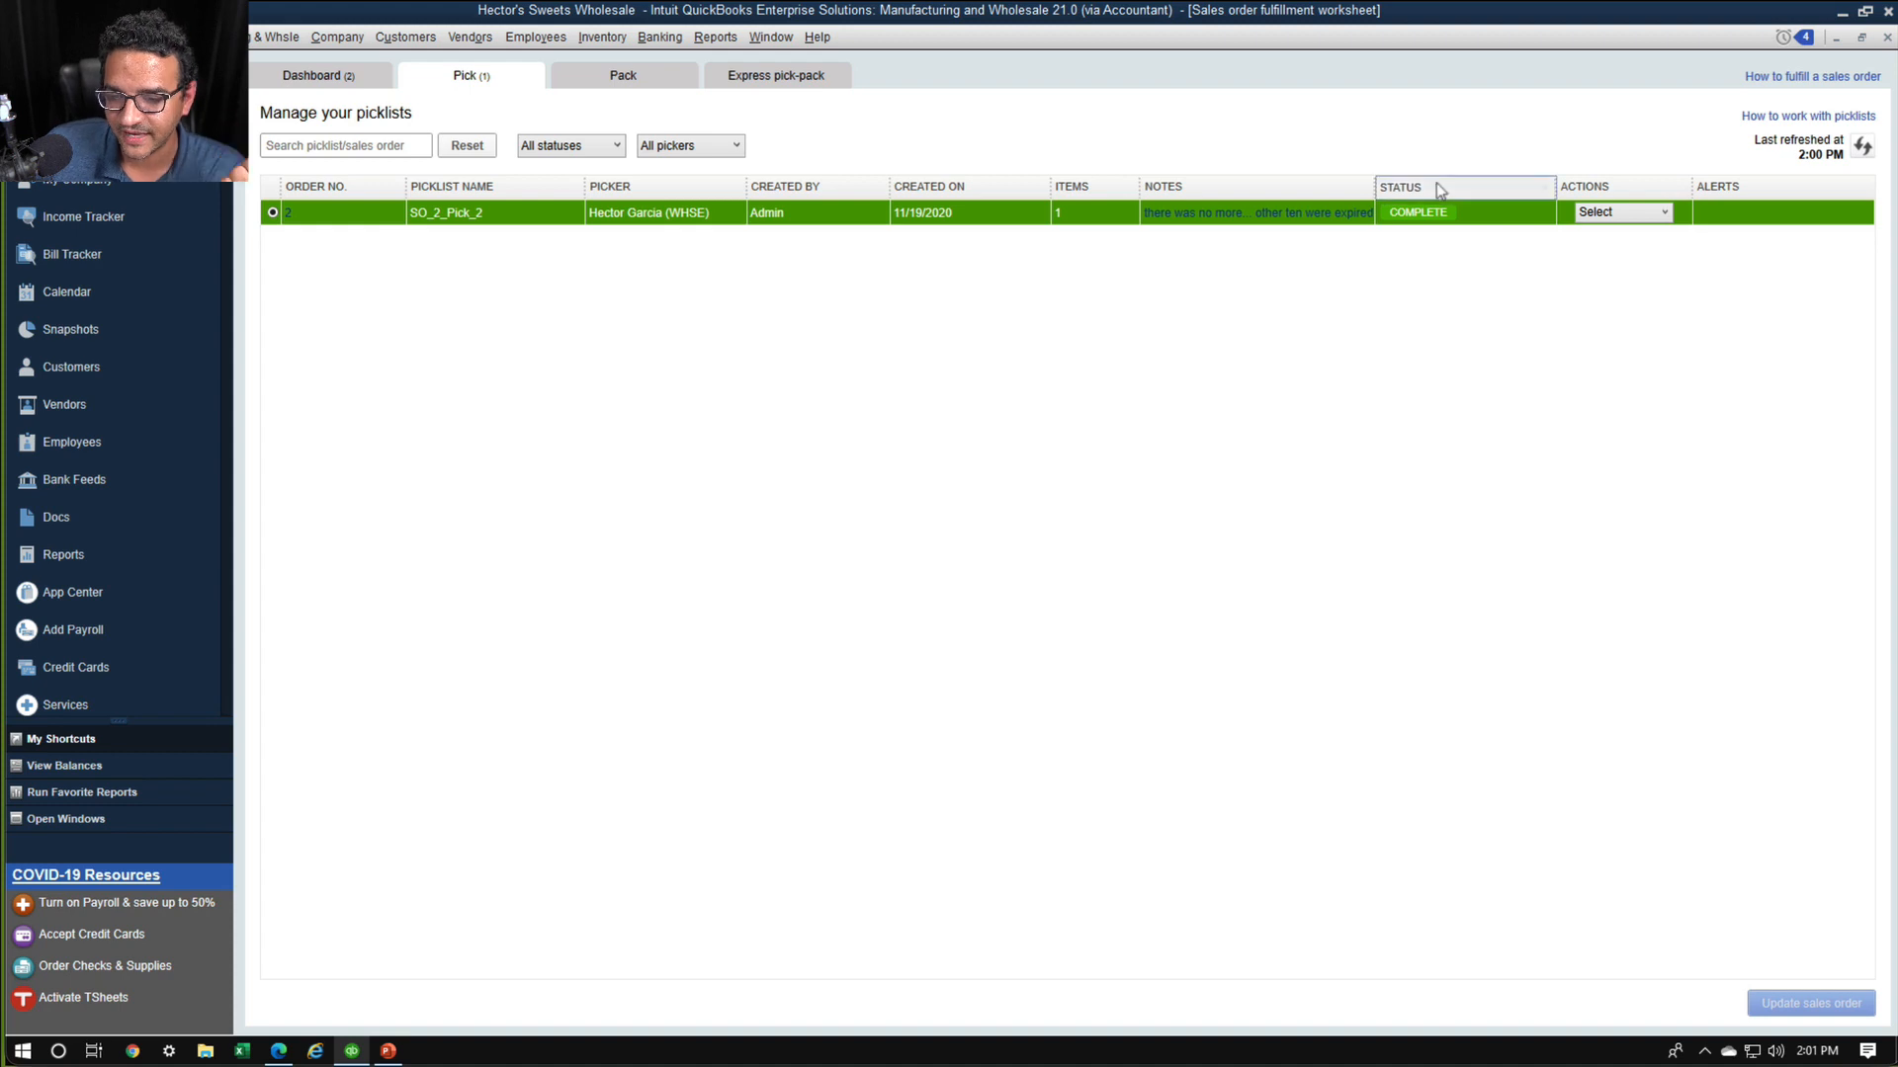
View picklist SO_2_Pick_2, compare its To Pick and Picked quantities, read its notes history, and close it
left_click(1663, 213)
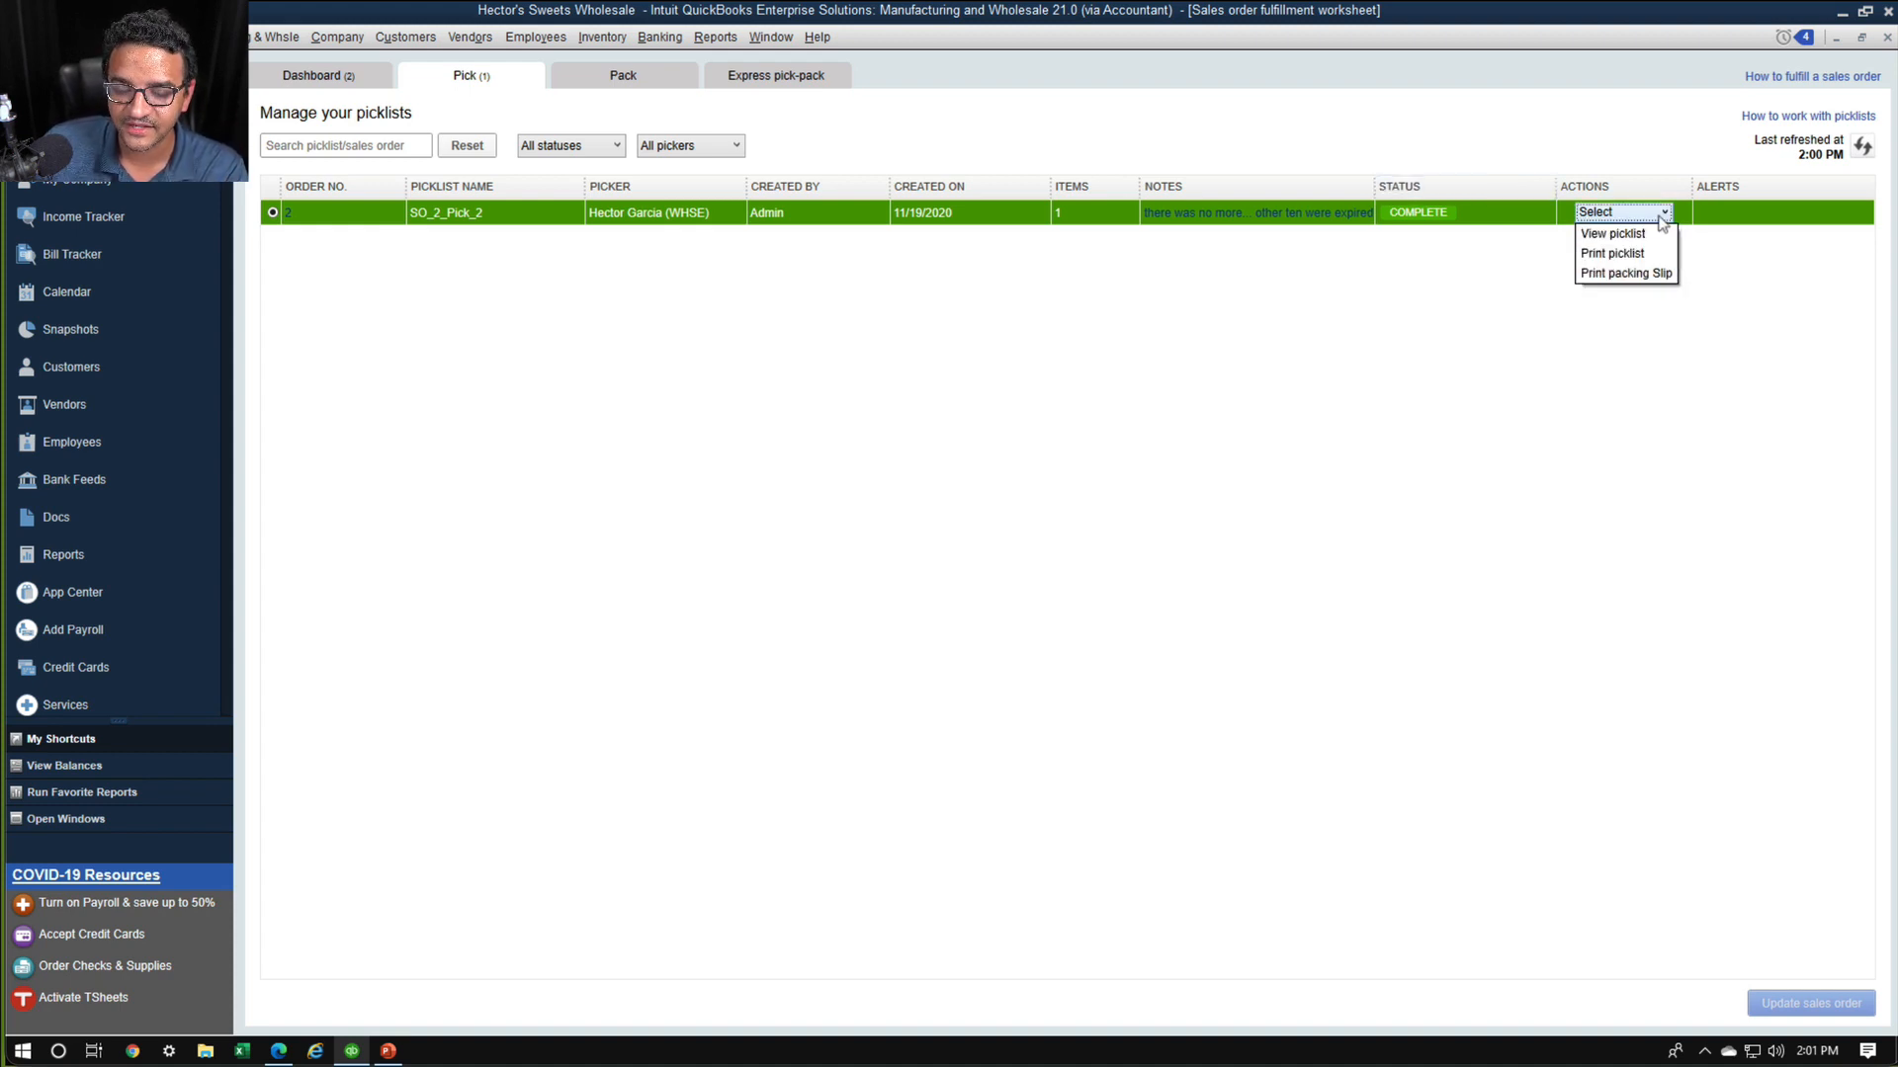
left_click(1613, 234)
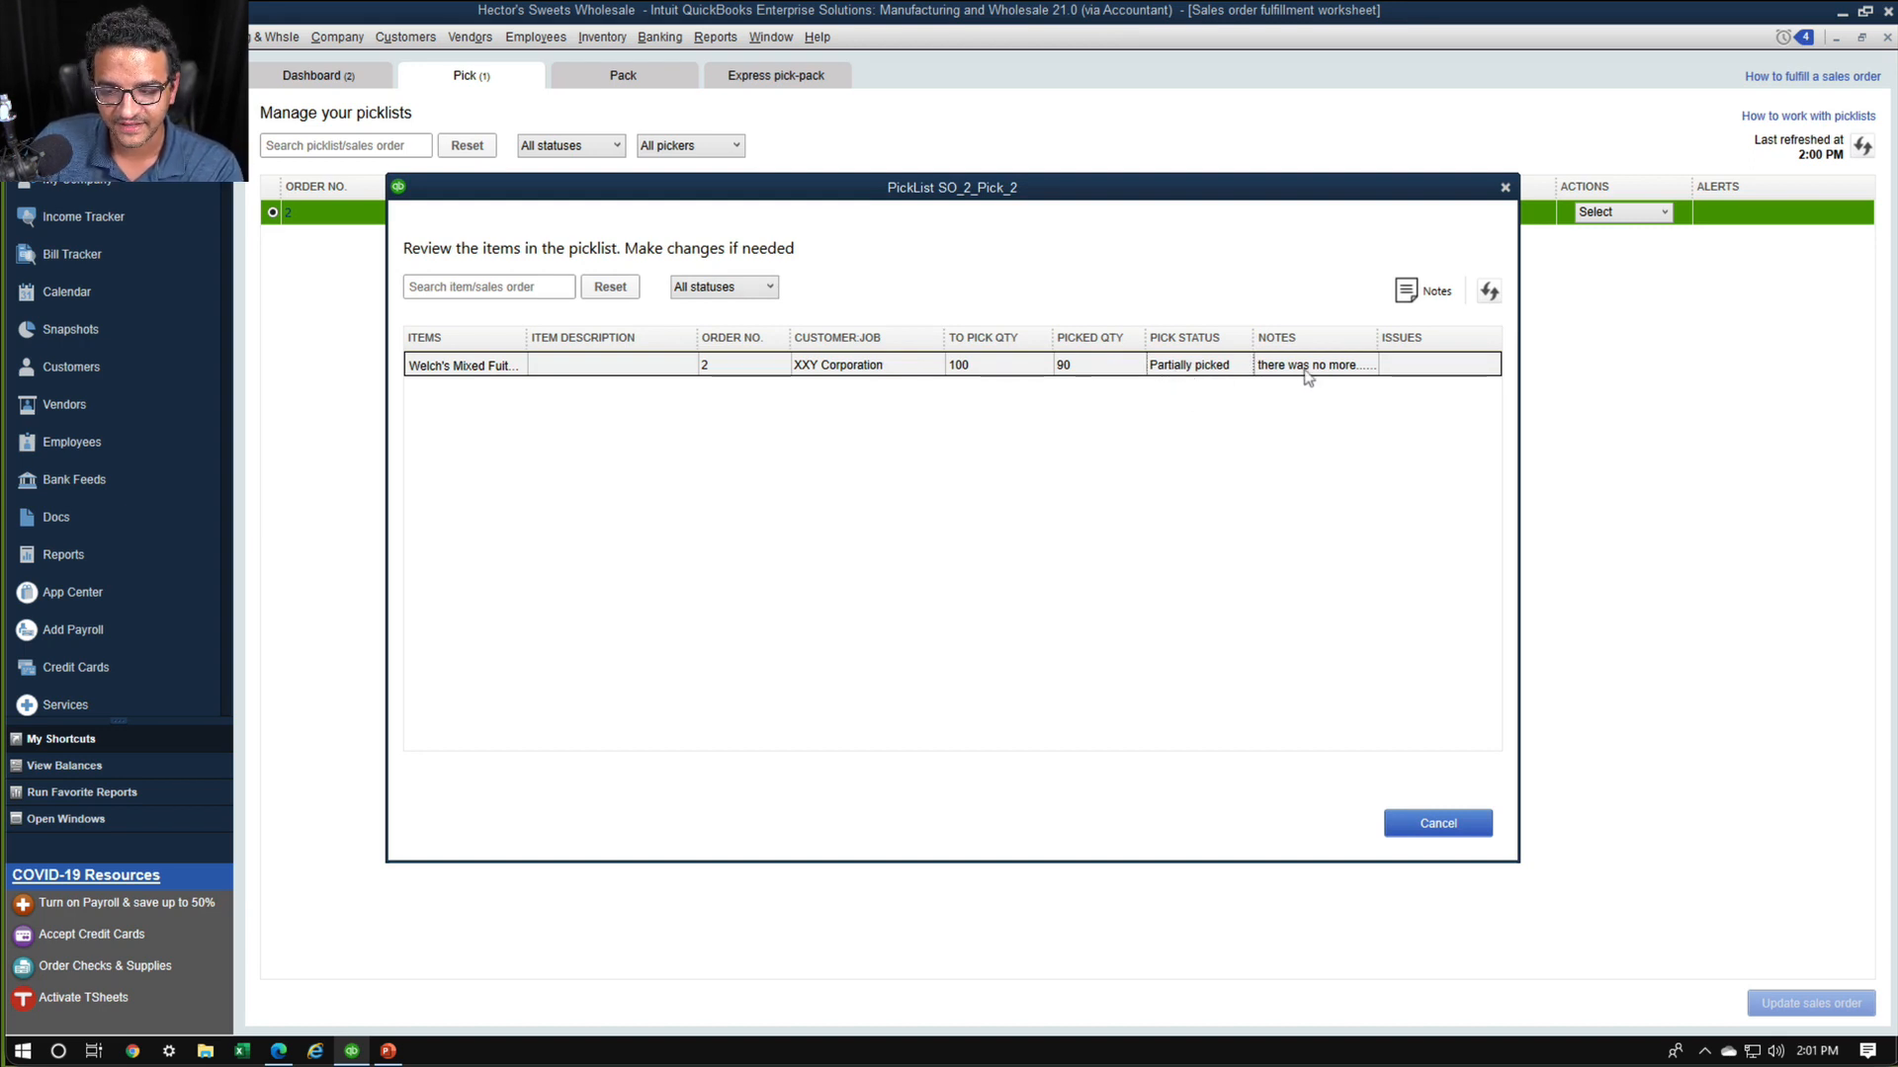
left_click(1406, 293)
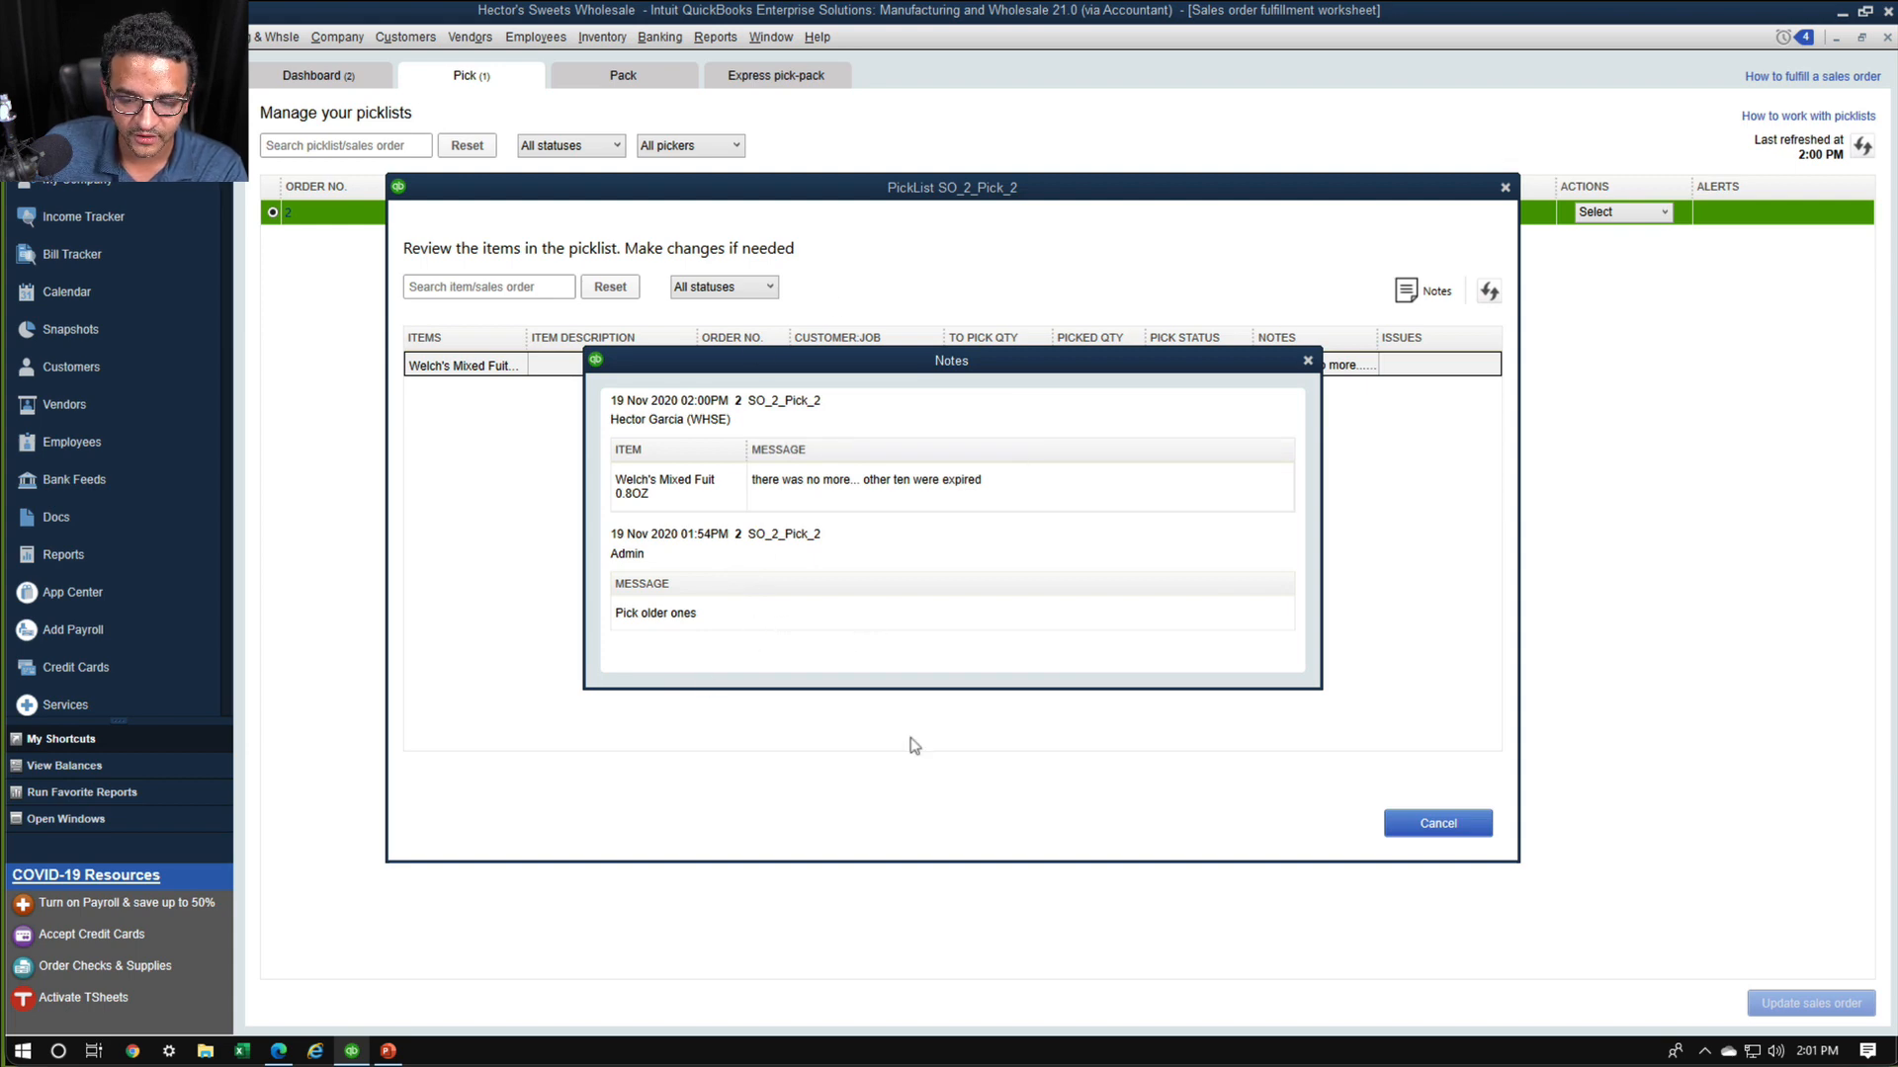
key("ctrl+1")
left_click(711, 629)
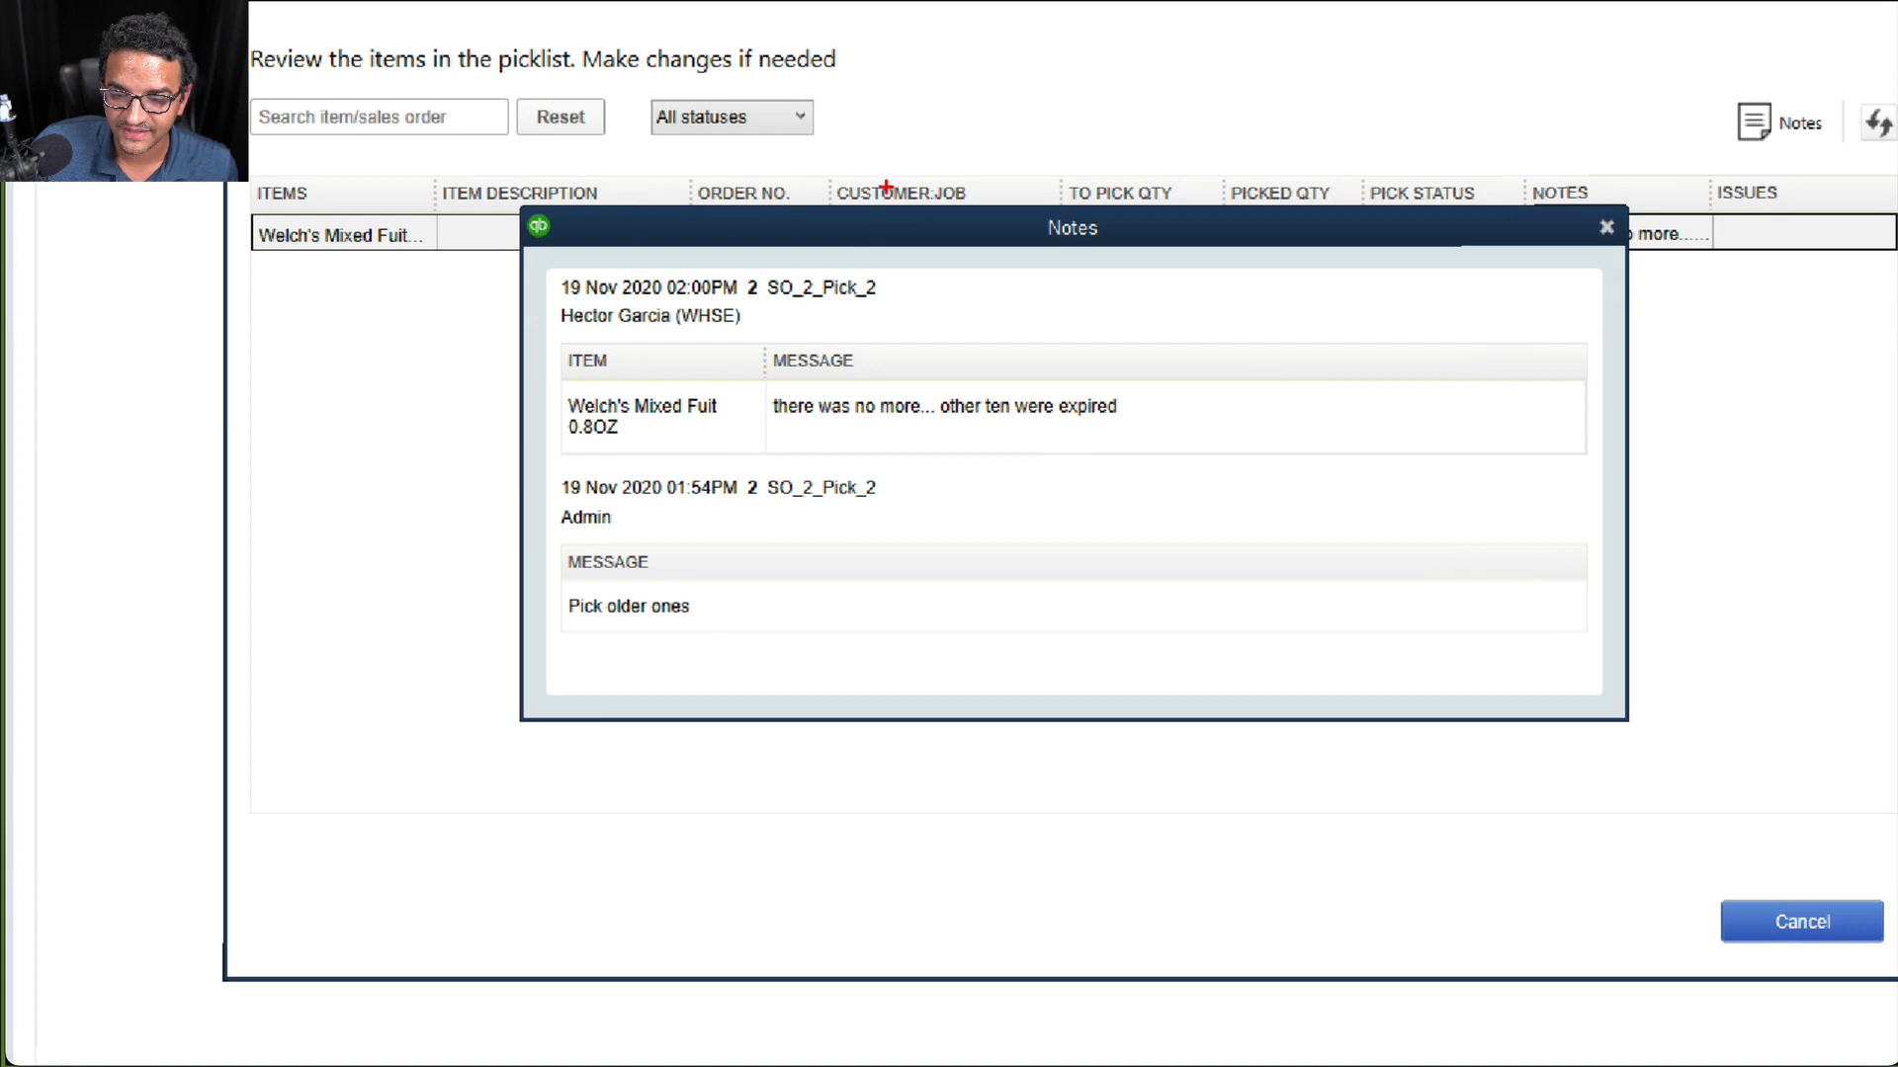
mouse_move(892, 227)
left_mouse_down()
mouse_move(562, 229)
mouse_move(979, 593)
mouse_move(840, 158)
left_mouse_up()
key("Escape")
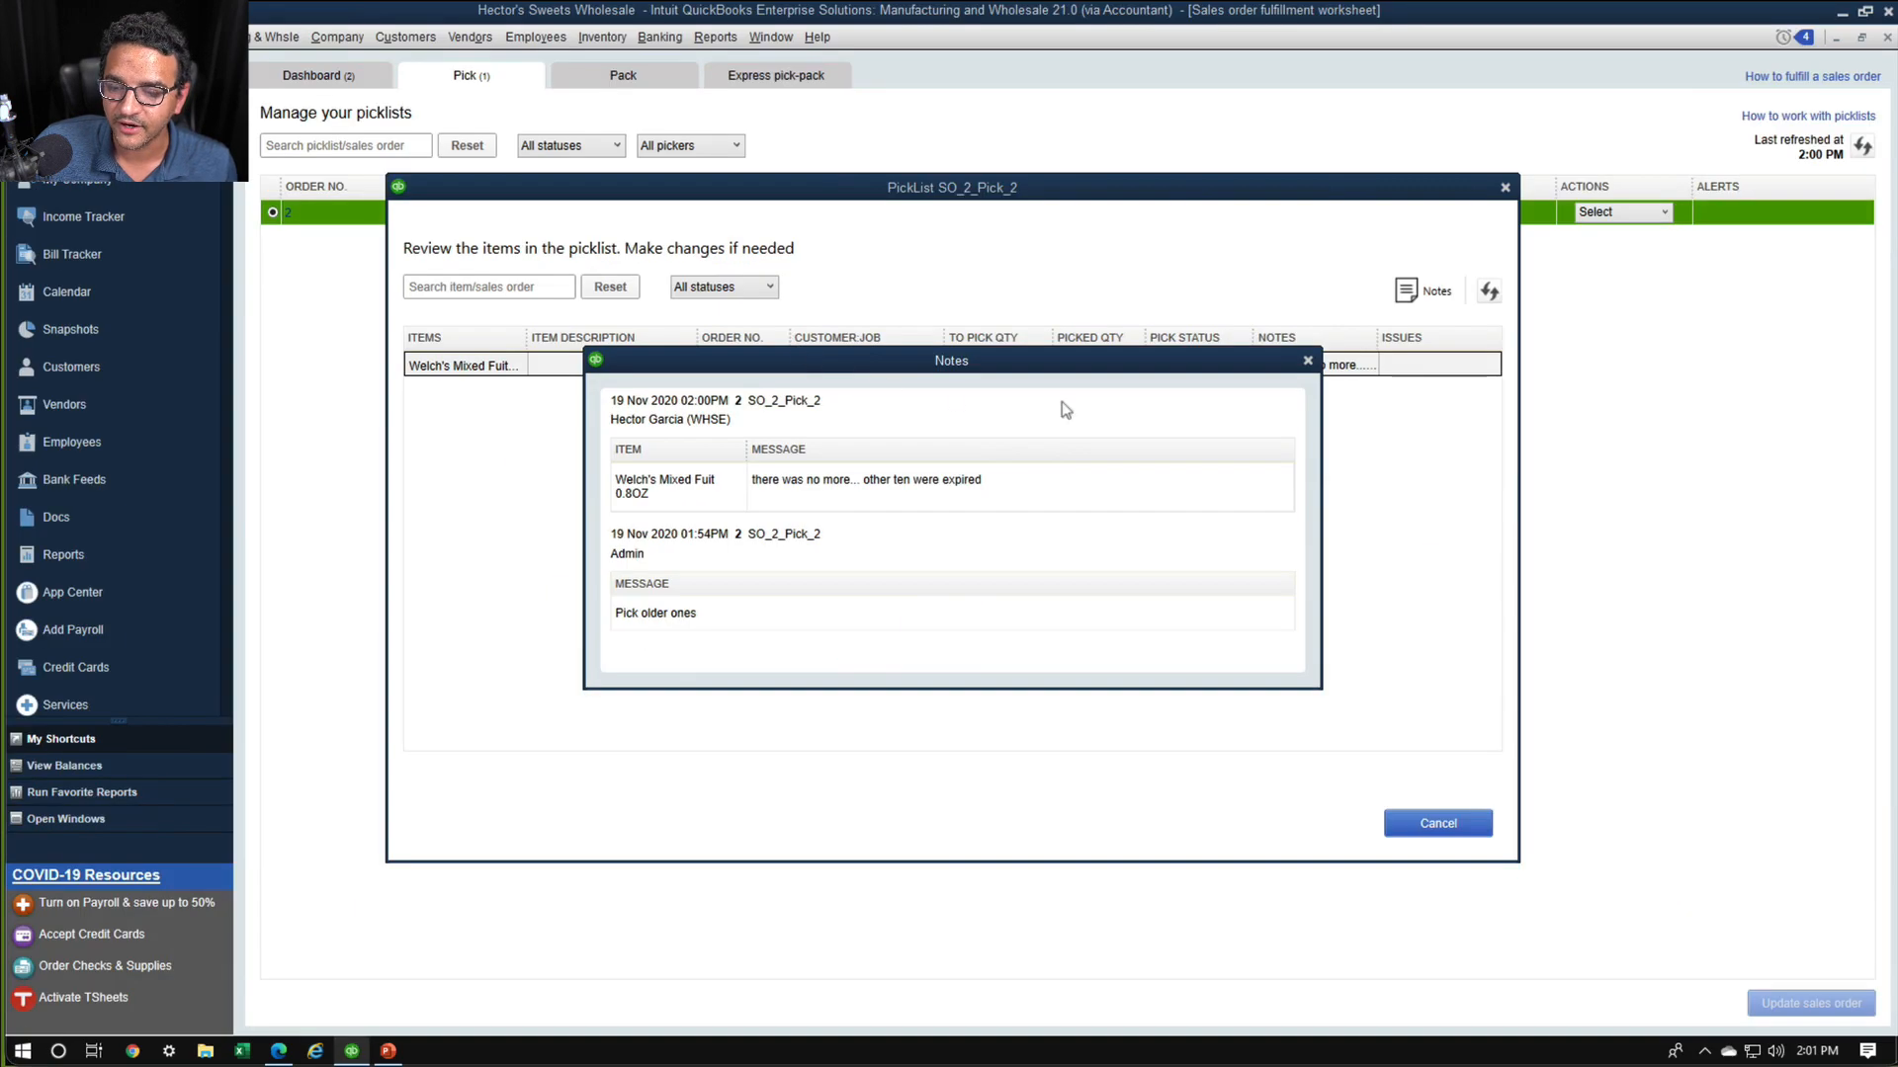
left_click(1308, 361)
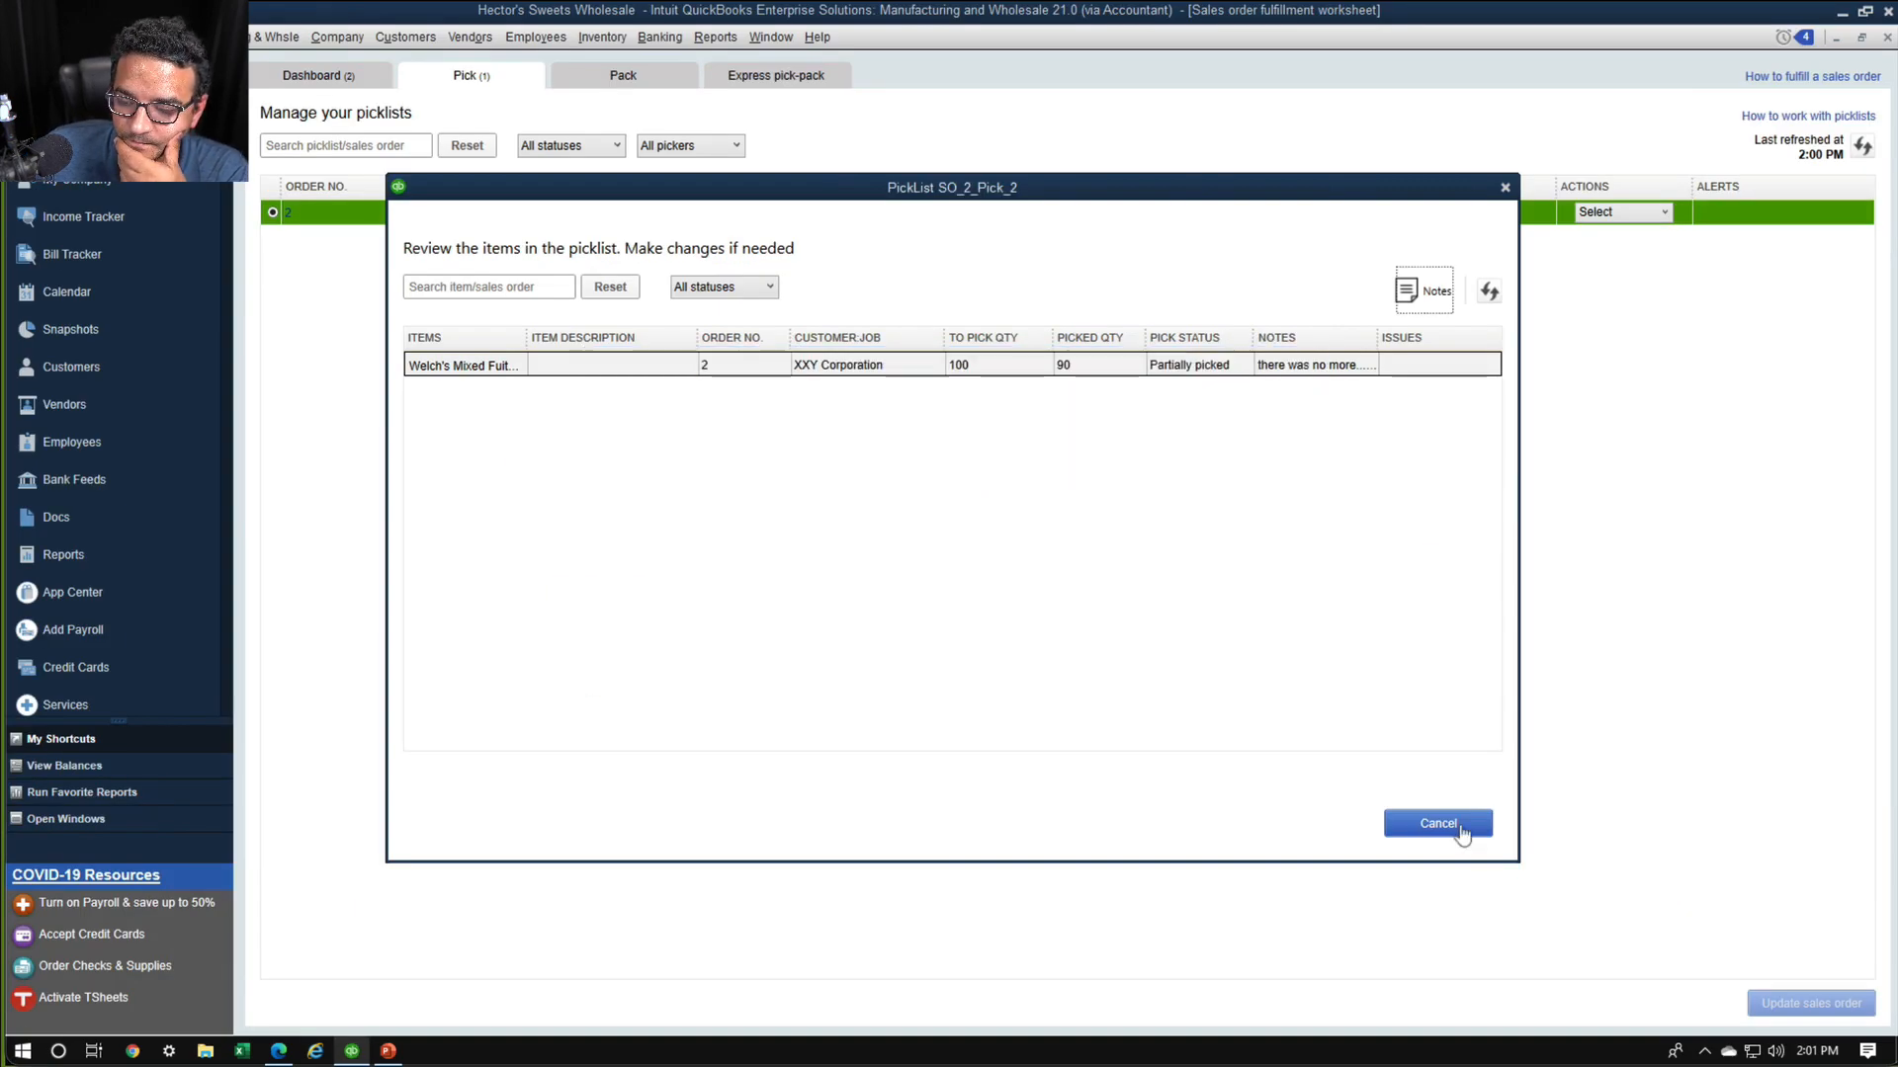
left_click(1435, 823)
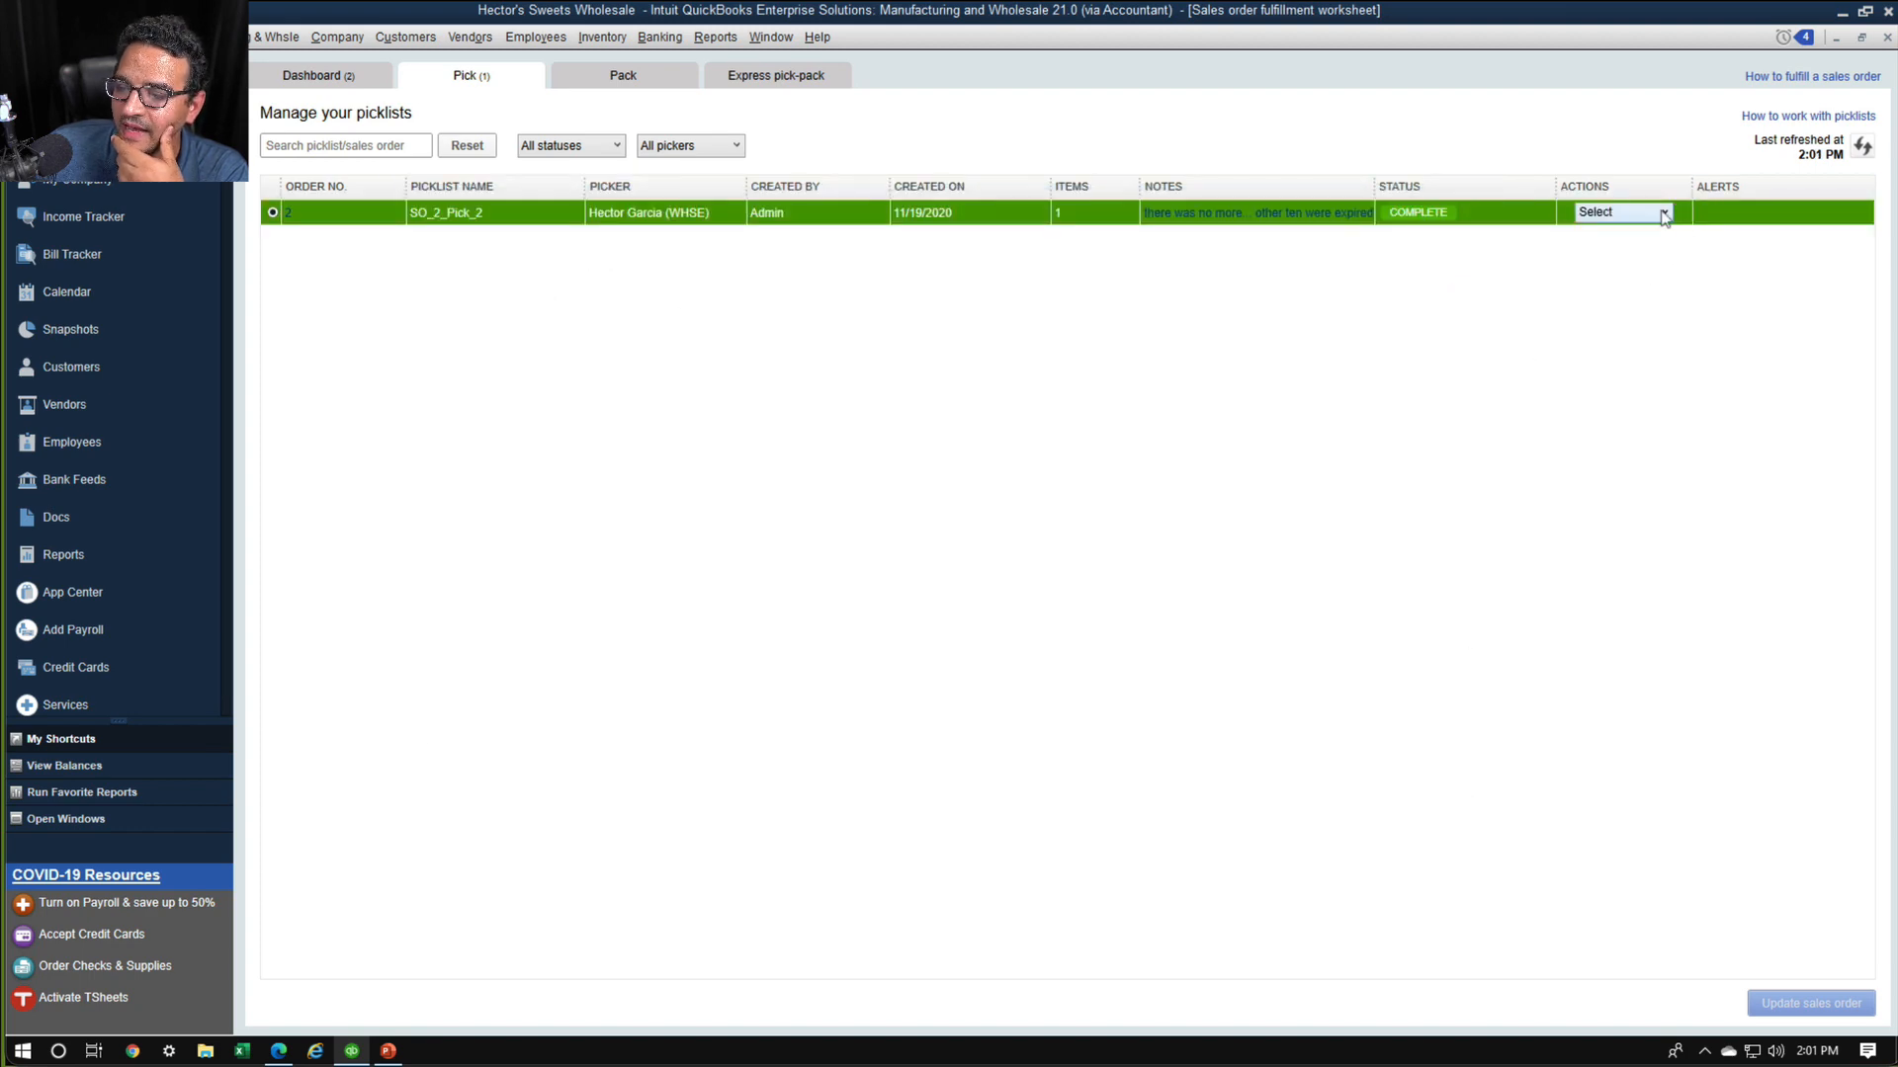
Preview the packing slip for SO_2_Pick_2 to check its shipped and ordered quantities, and leave without printing
left_click(1665, 212)
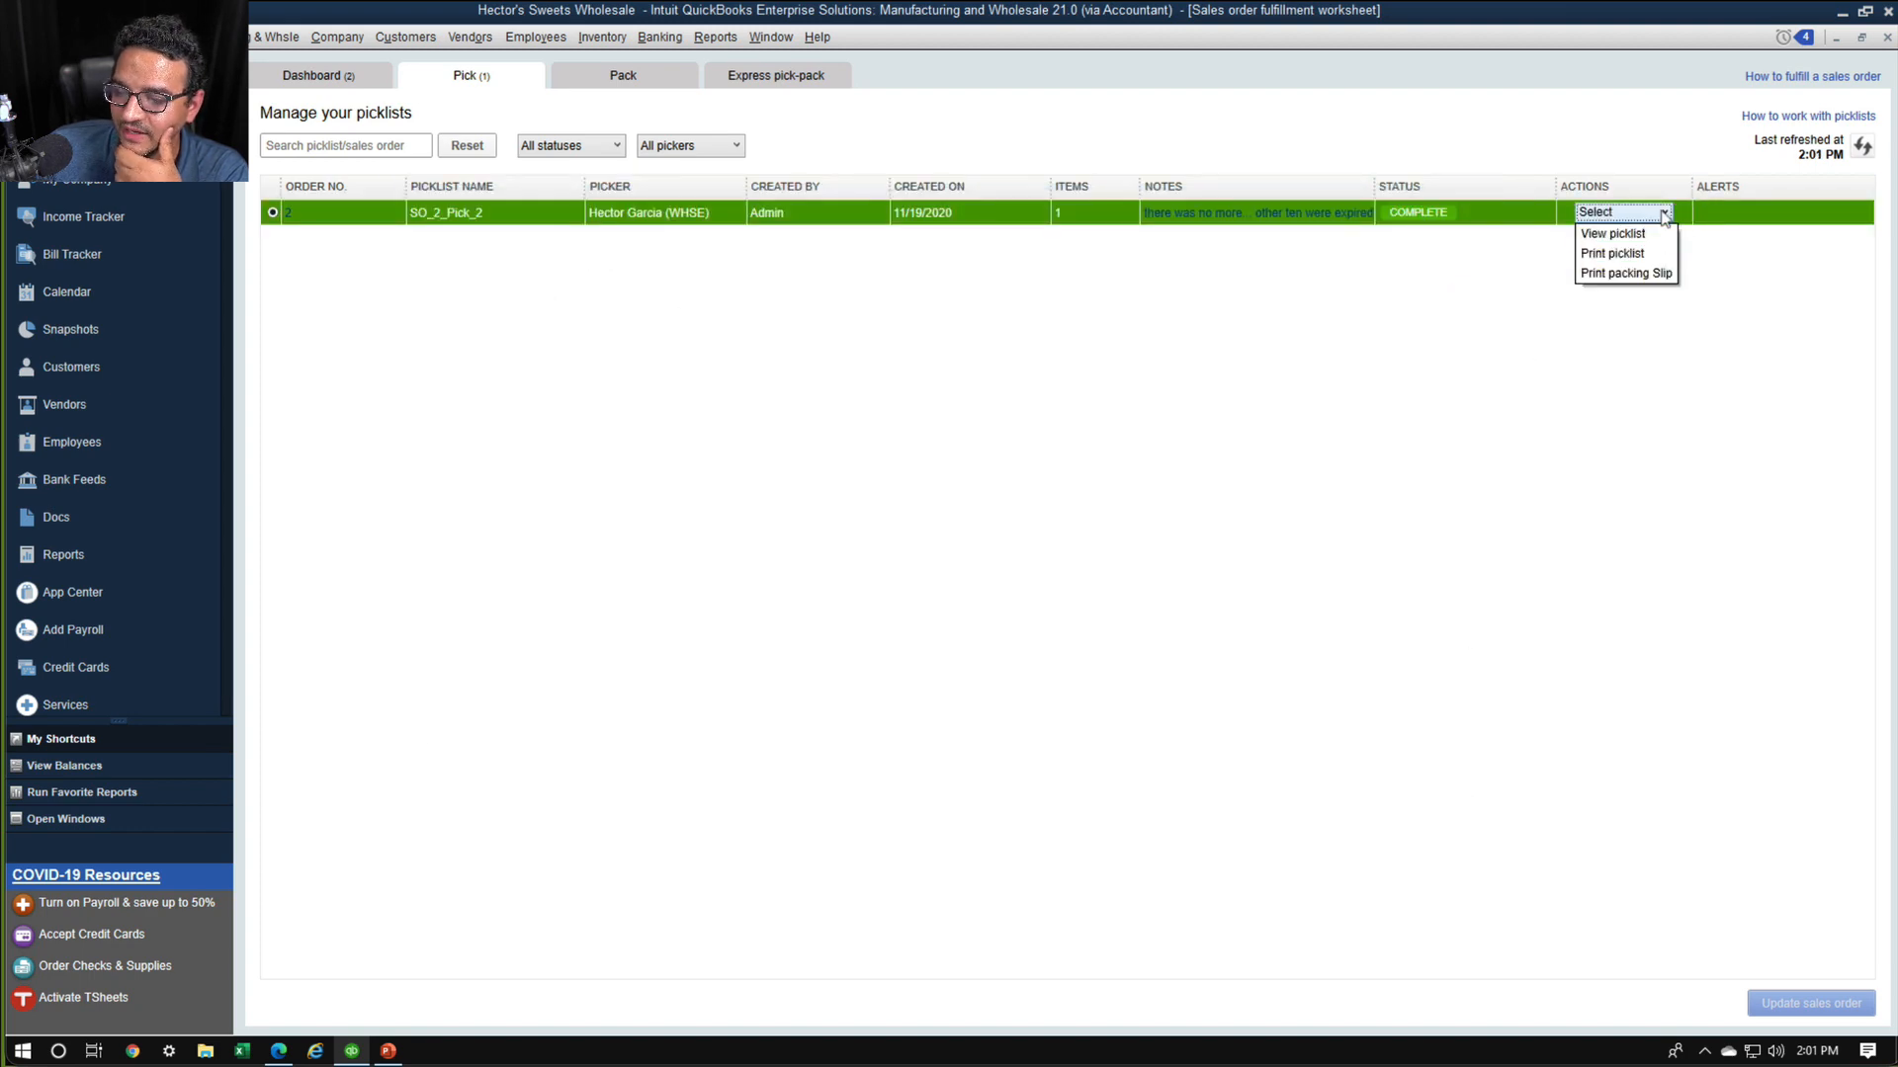
left_click(1630, 273)
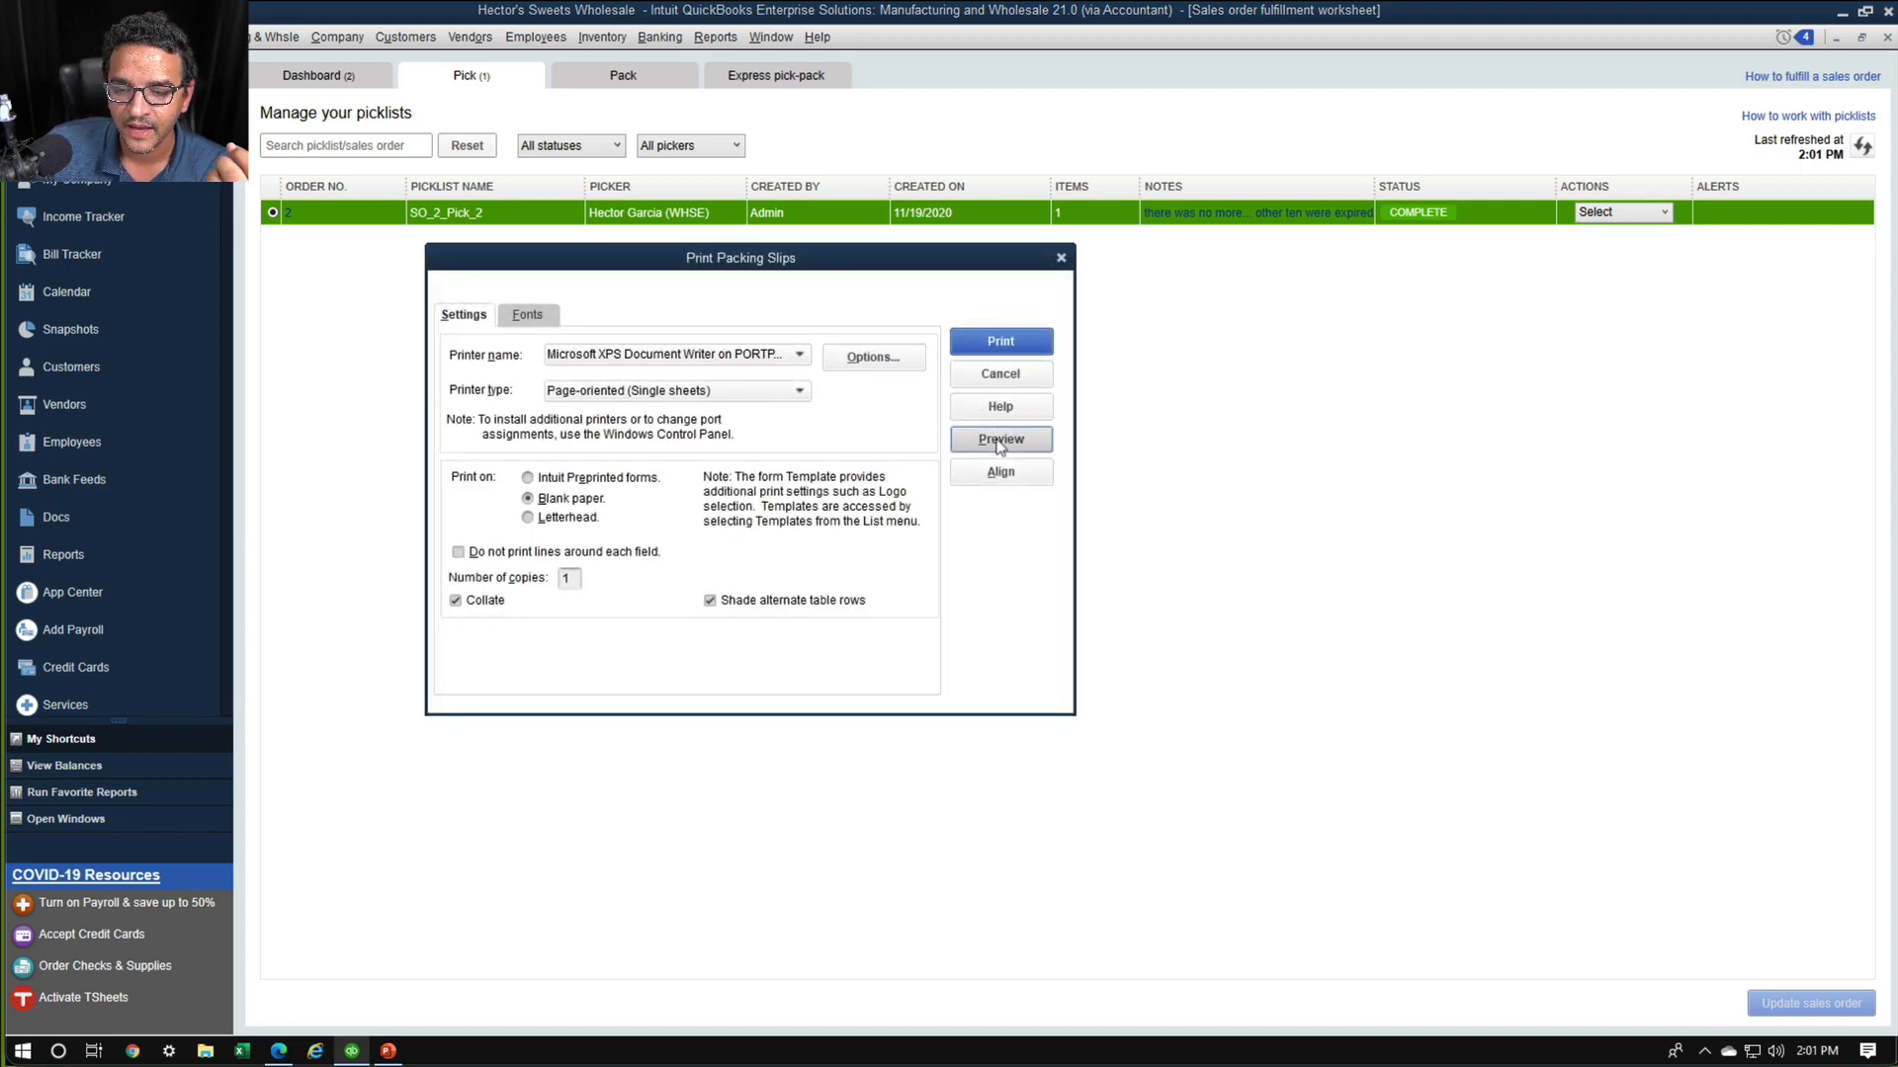
left_click(1001, 439)
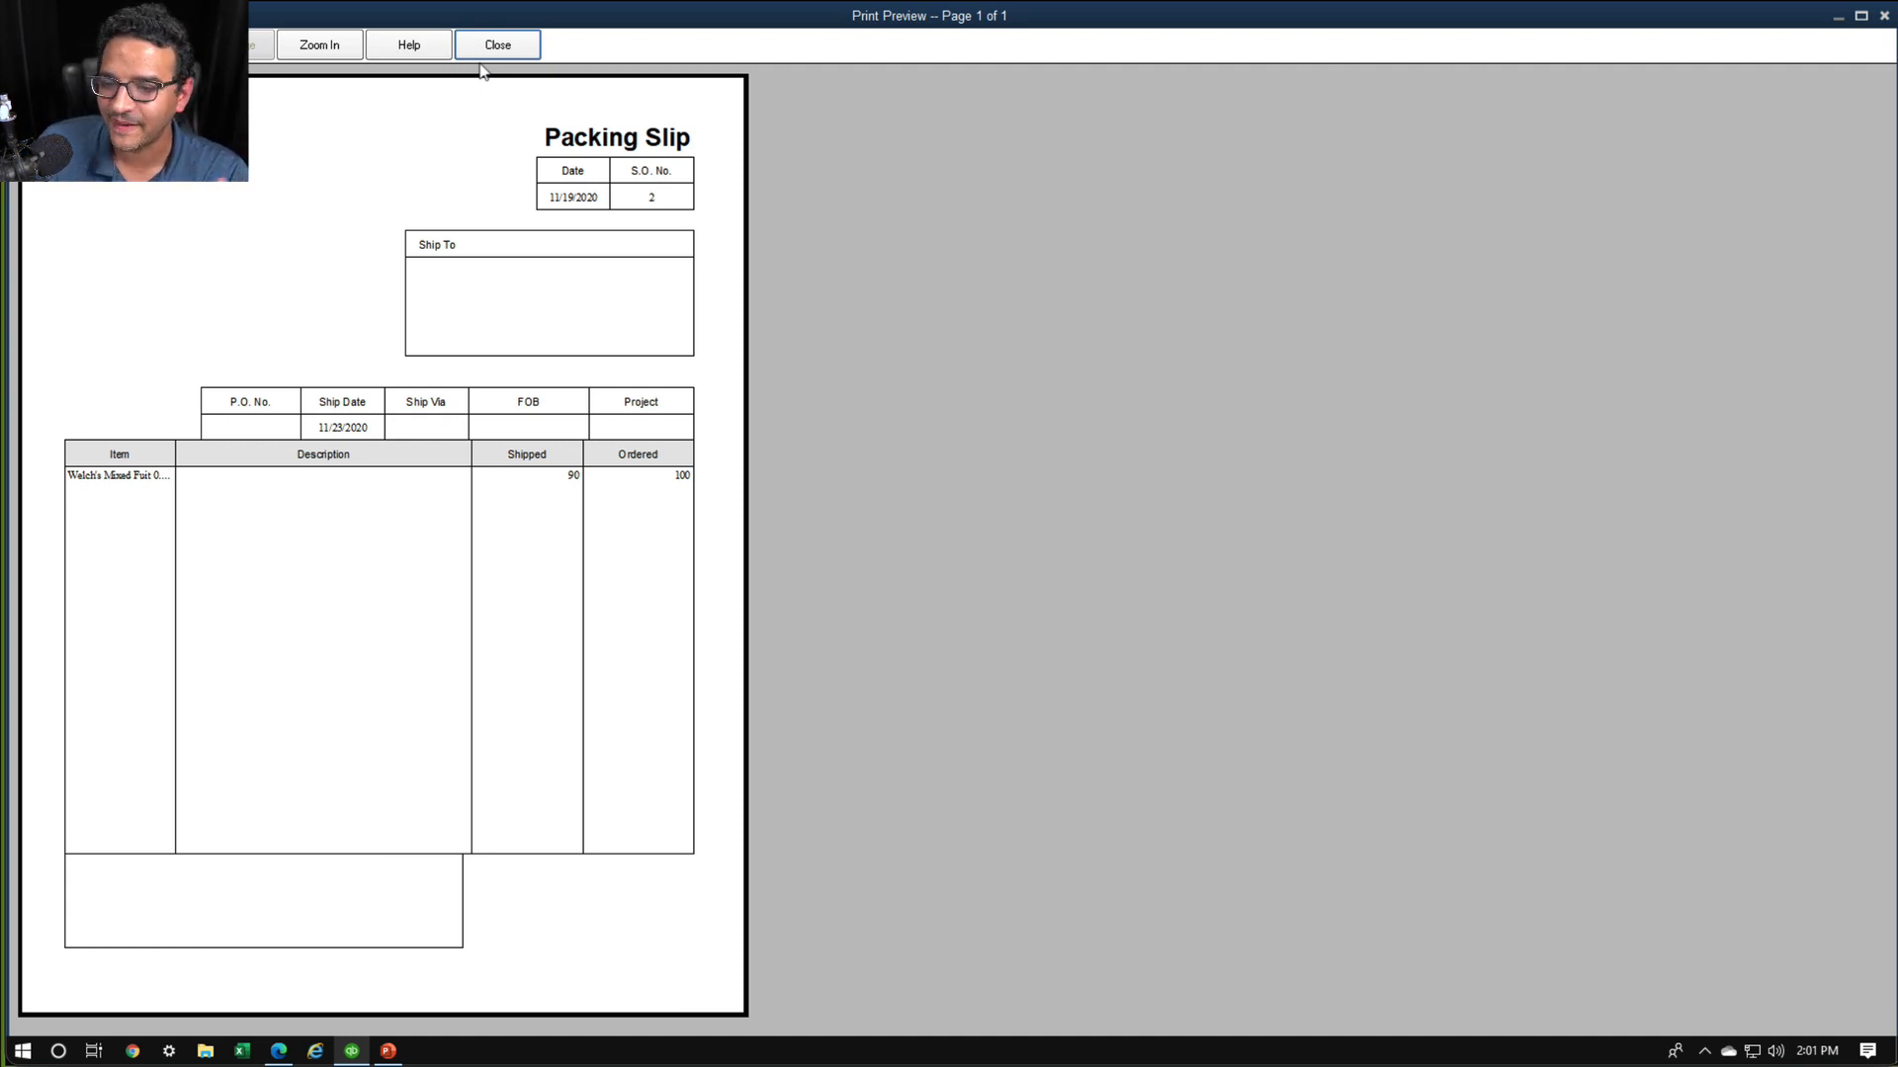
left_click(514, 52)
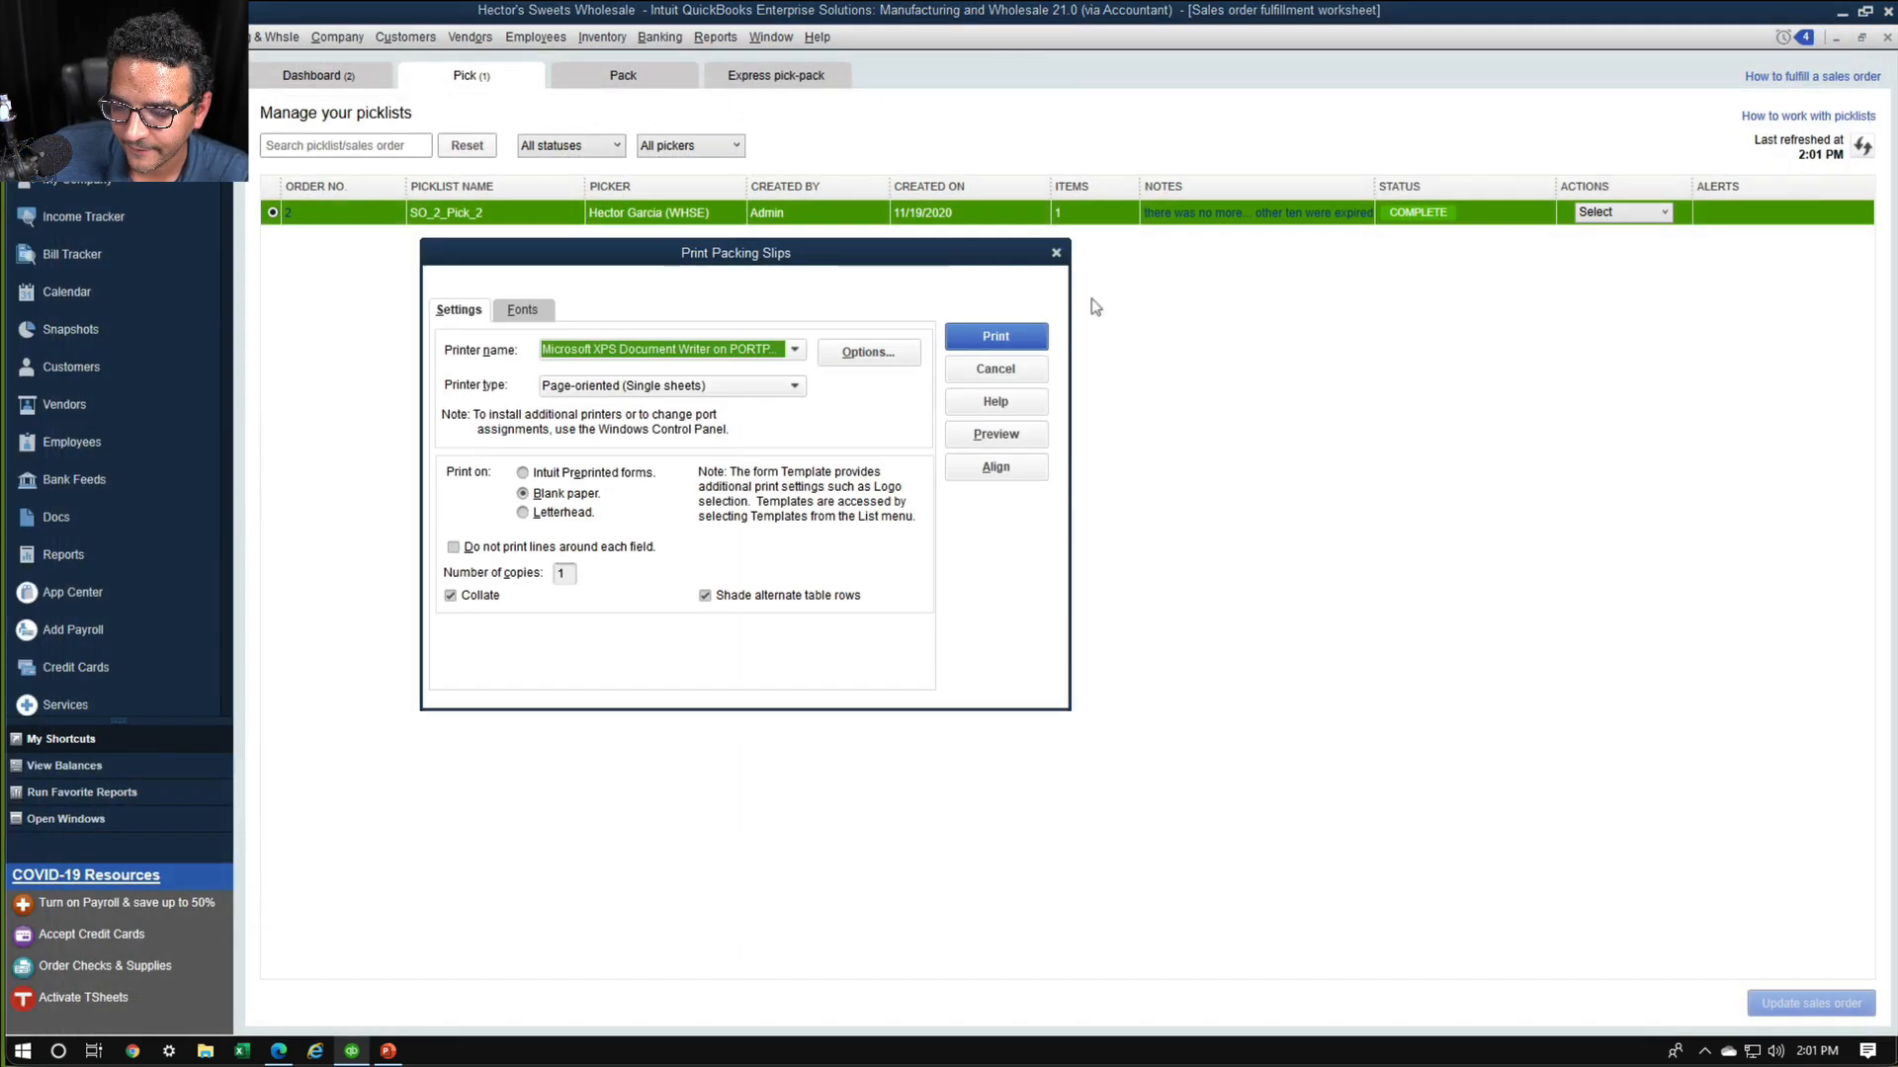
left_click(996, 375)
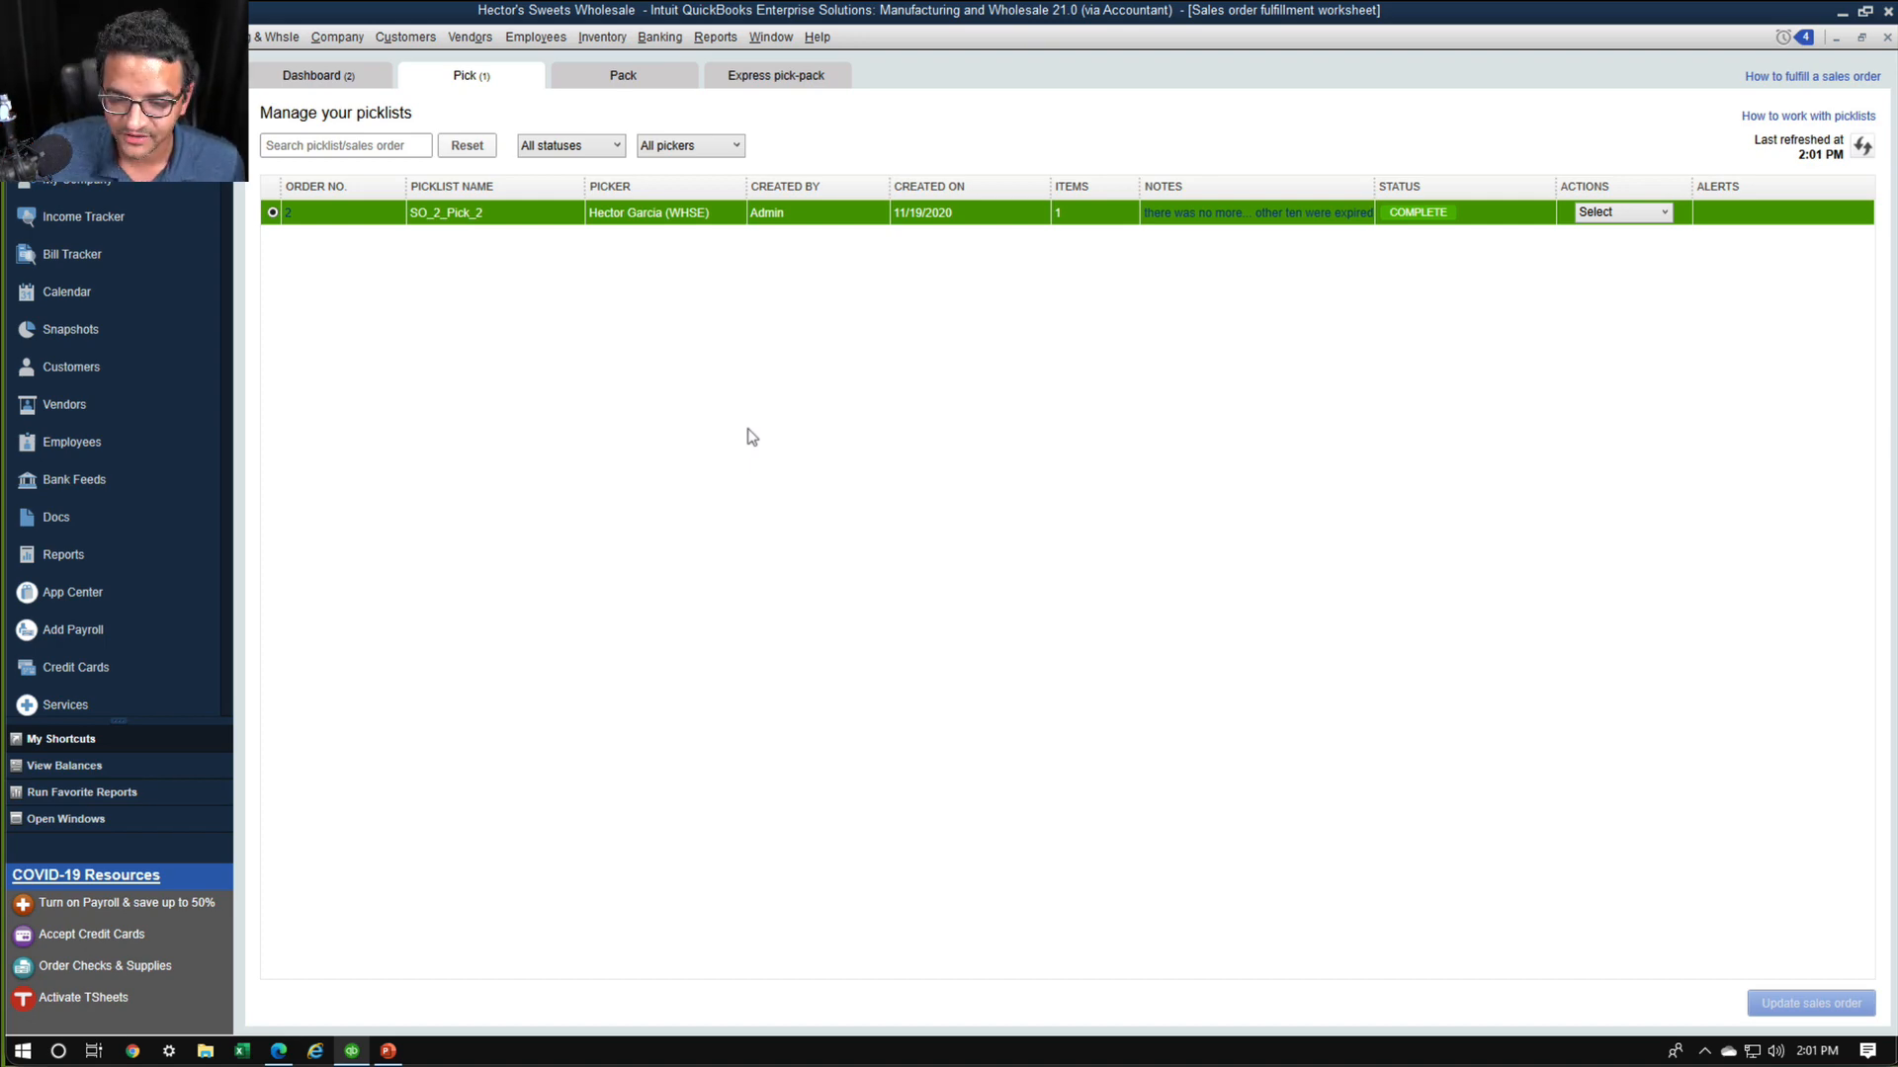
Return to the fulfillment worksheet's dashboard to check XXY Corporation's order status
key("ctrl+1")
left_click(471, 134)
mouse_move(590, 75)
left_mouse_down()
mouse_move(521, 50)
mouse_move(348, 149)
mouse_move(512, 69)
left_mouse_up()
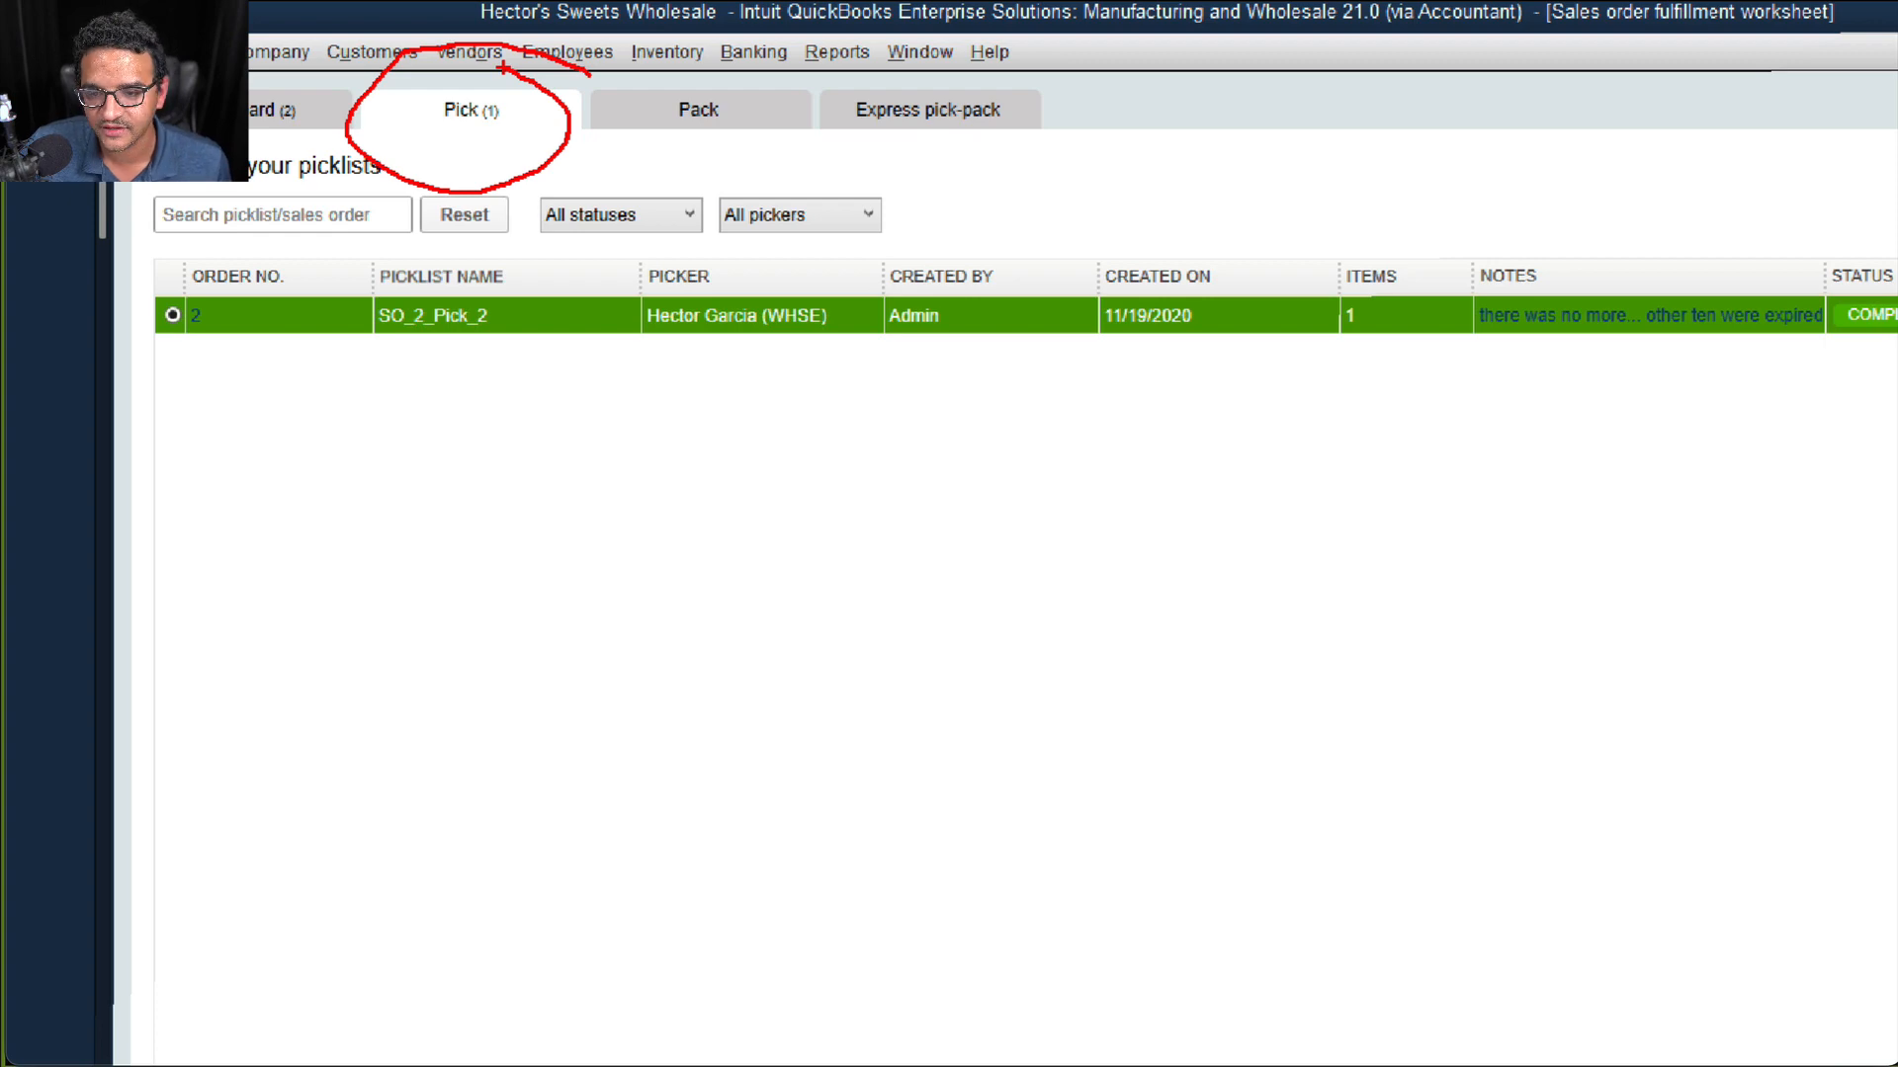
key("Escape")
left_click(333, 77)
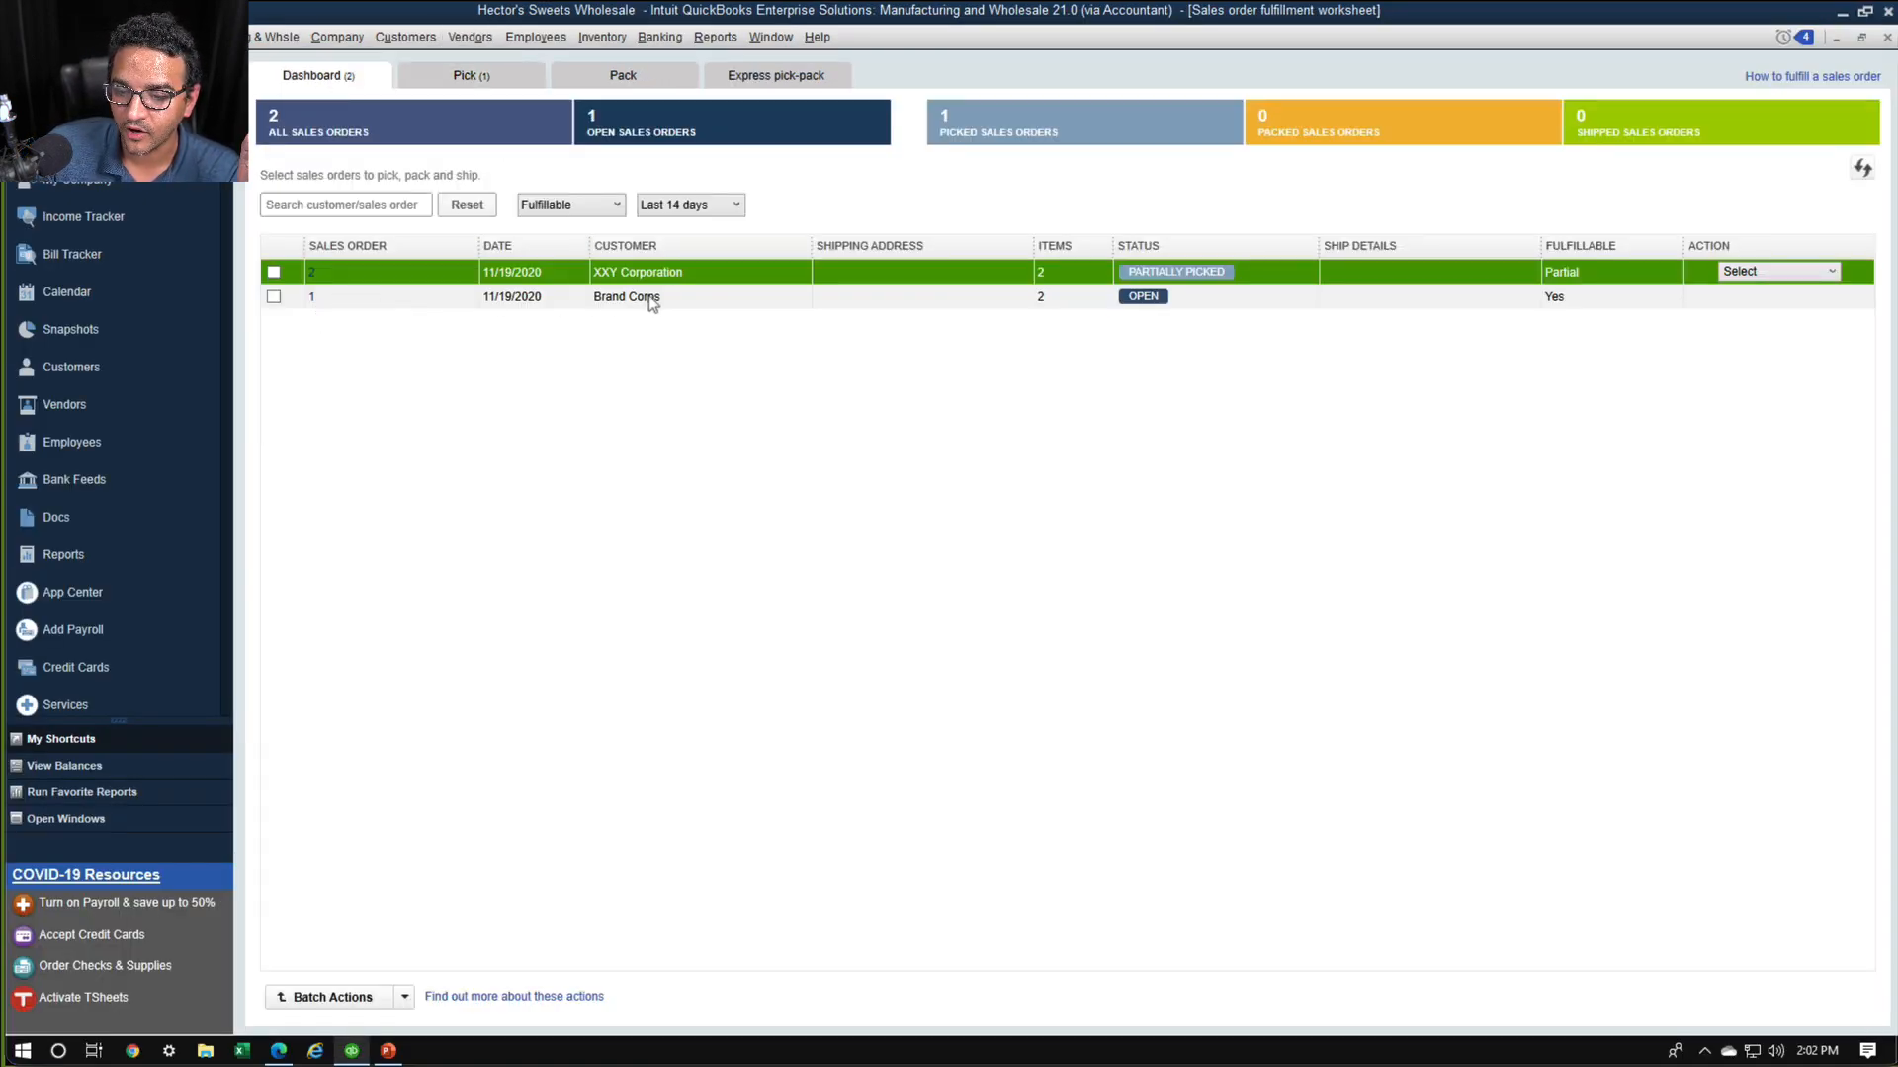
Send Brand Corps' sales order 1 for picking, including both items at their full quantities of 1000 and 50
left_click(652, 299)
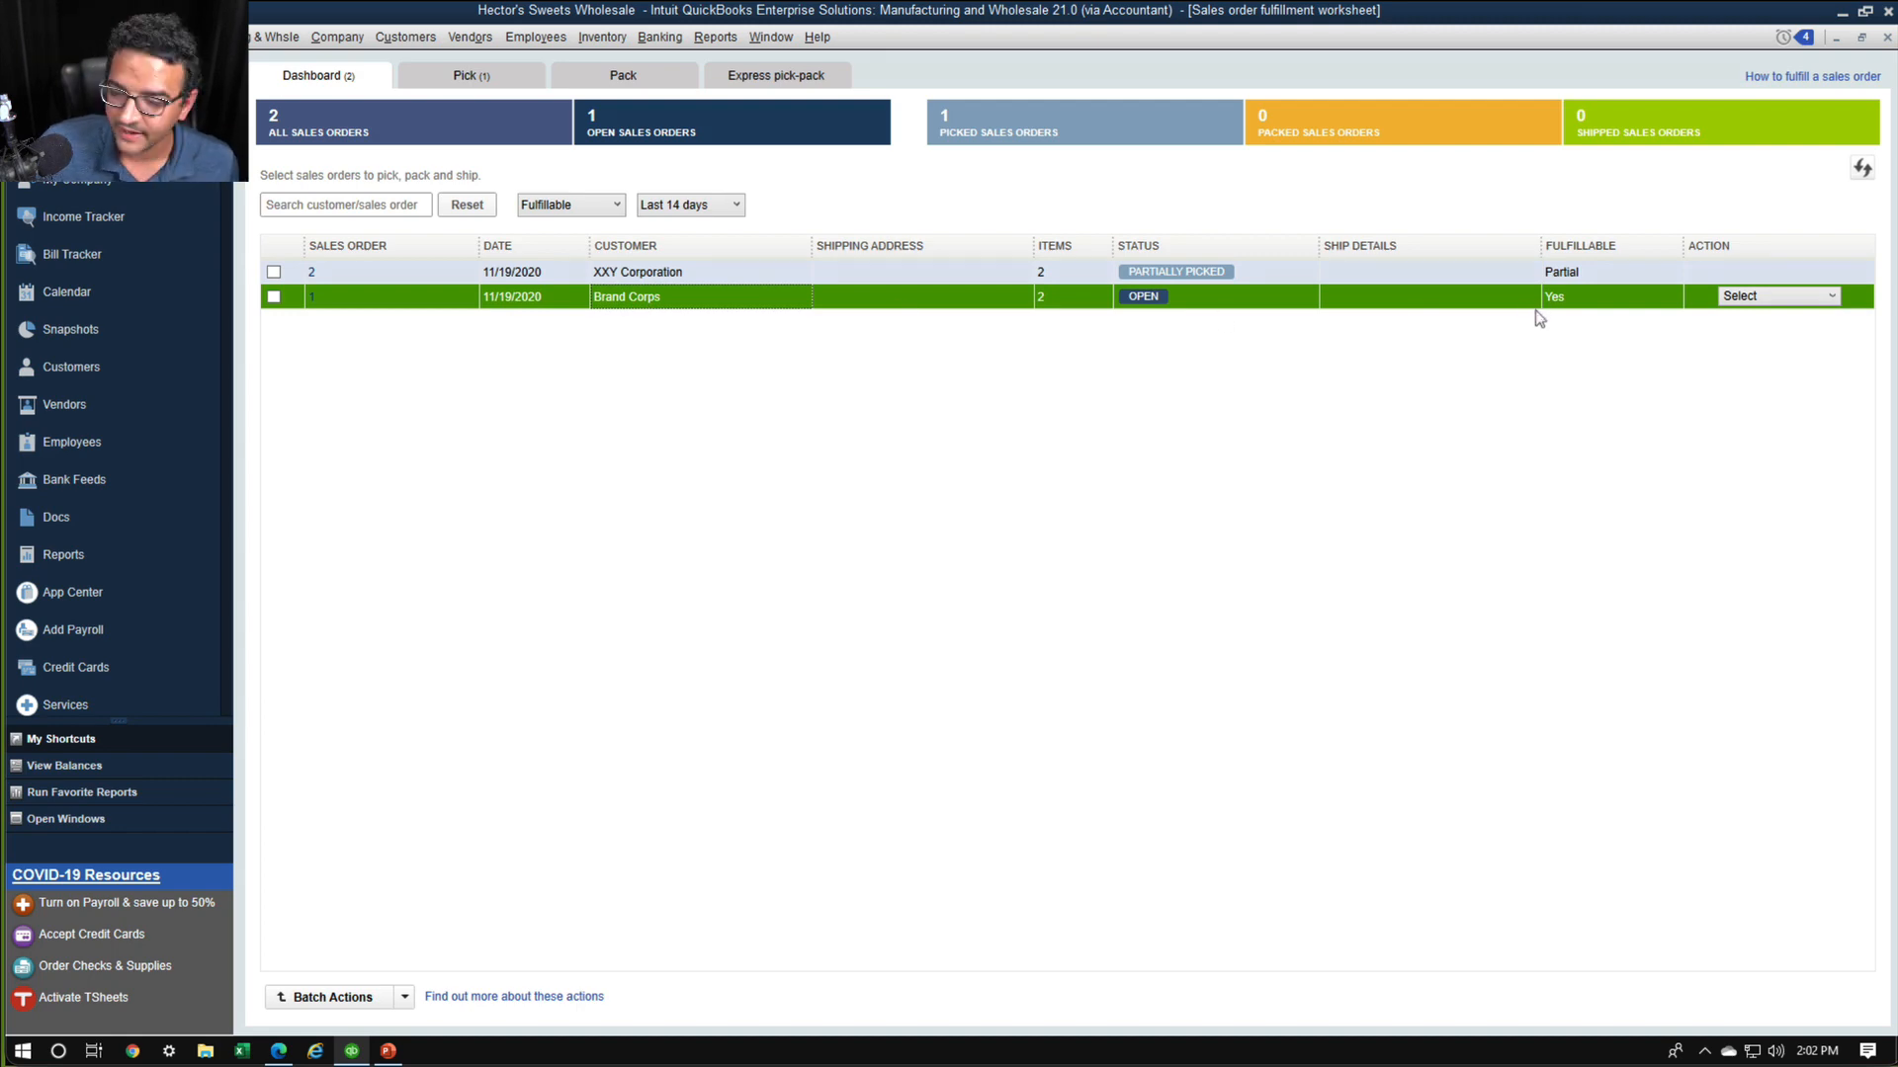
left_click(1831, 296)
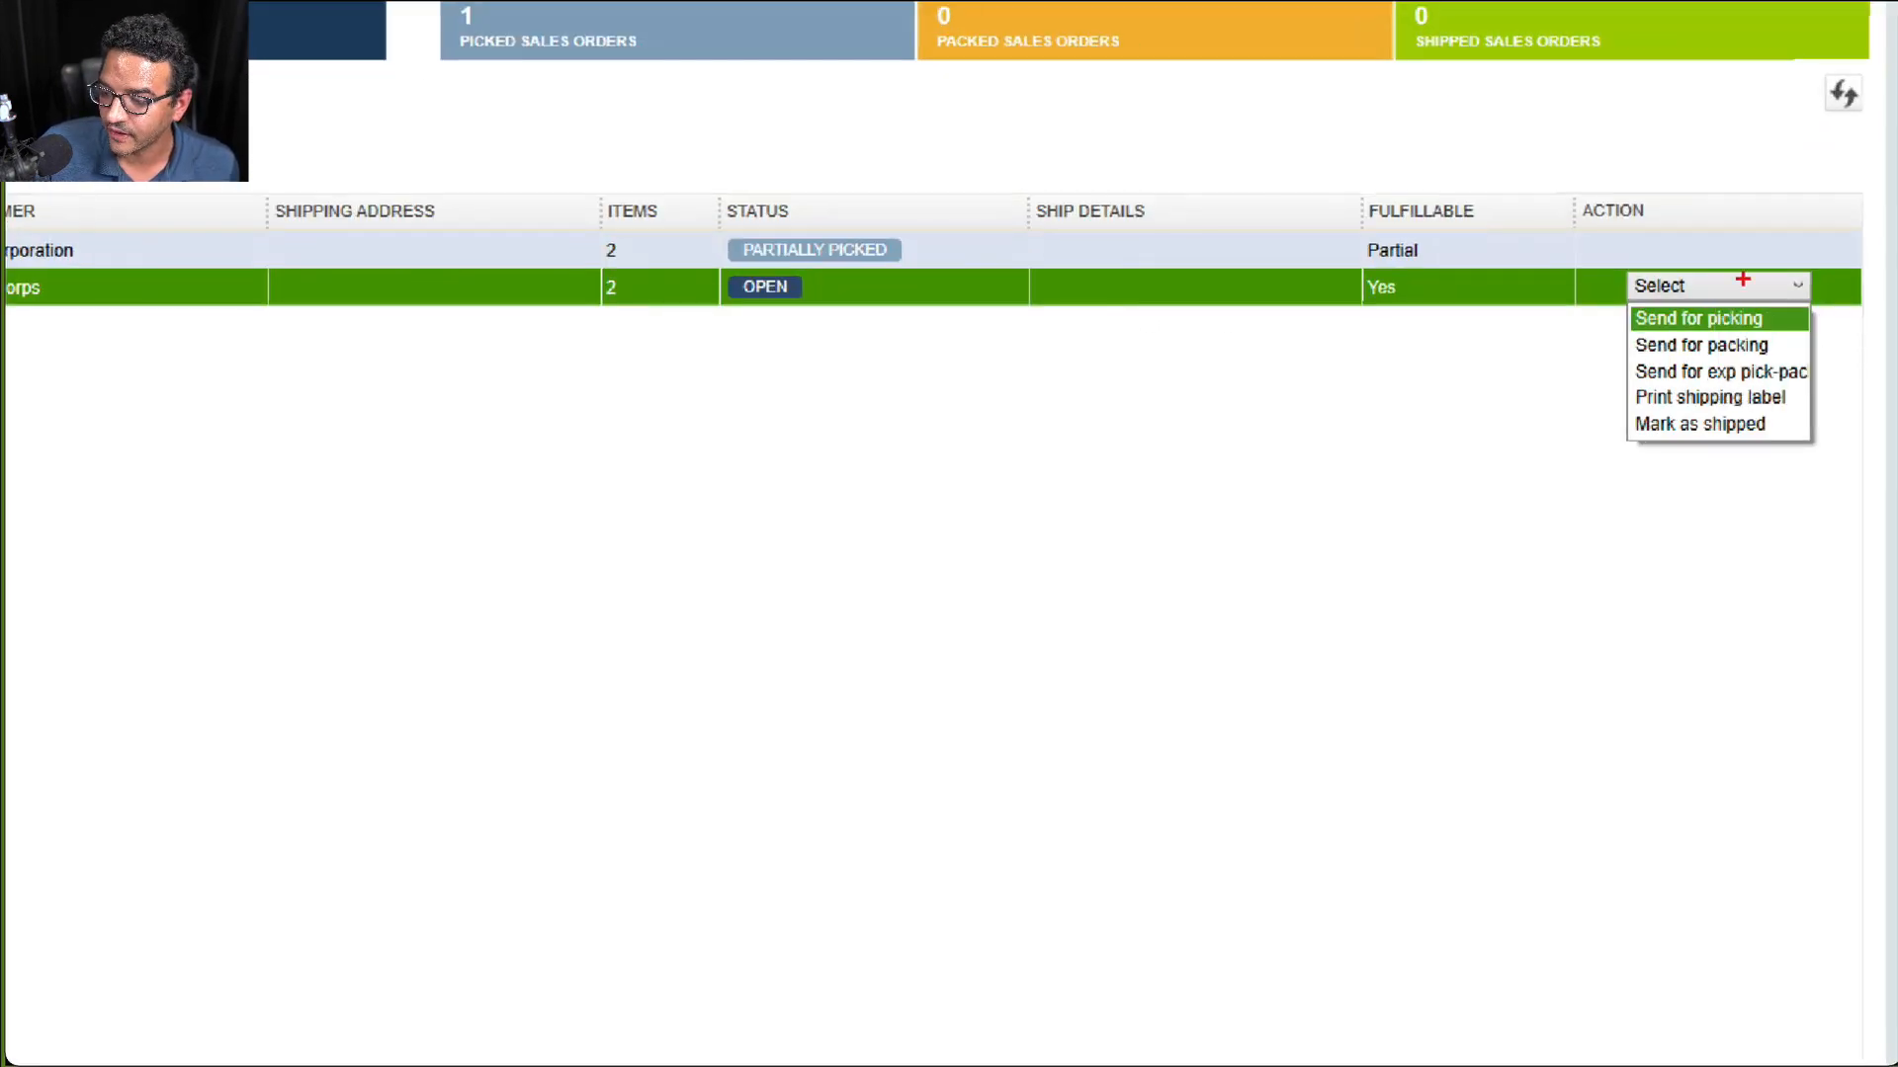
mouse_move(1740, 266)
left_mouse_down()
mouse_move(1579, 302)
mouse_move(1777, 254)
mouse_move(1698, 240)
left_mouse_up()
key("Escape")
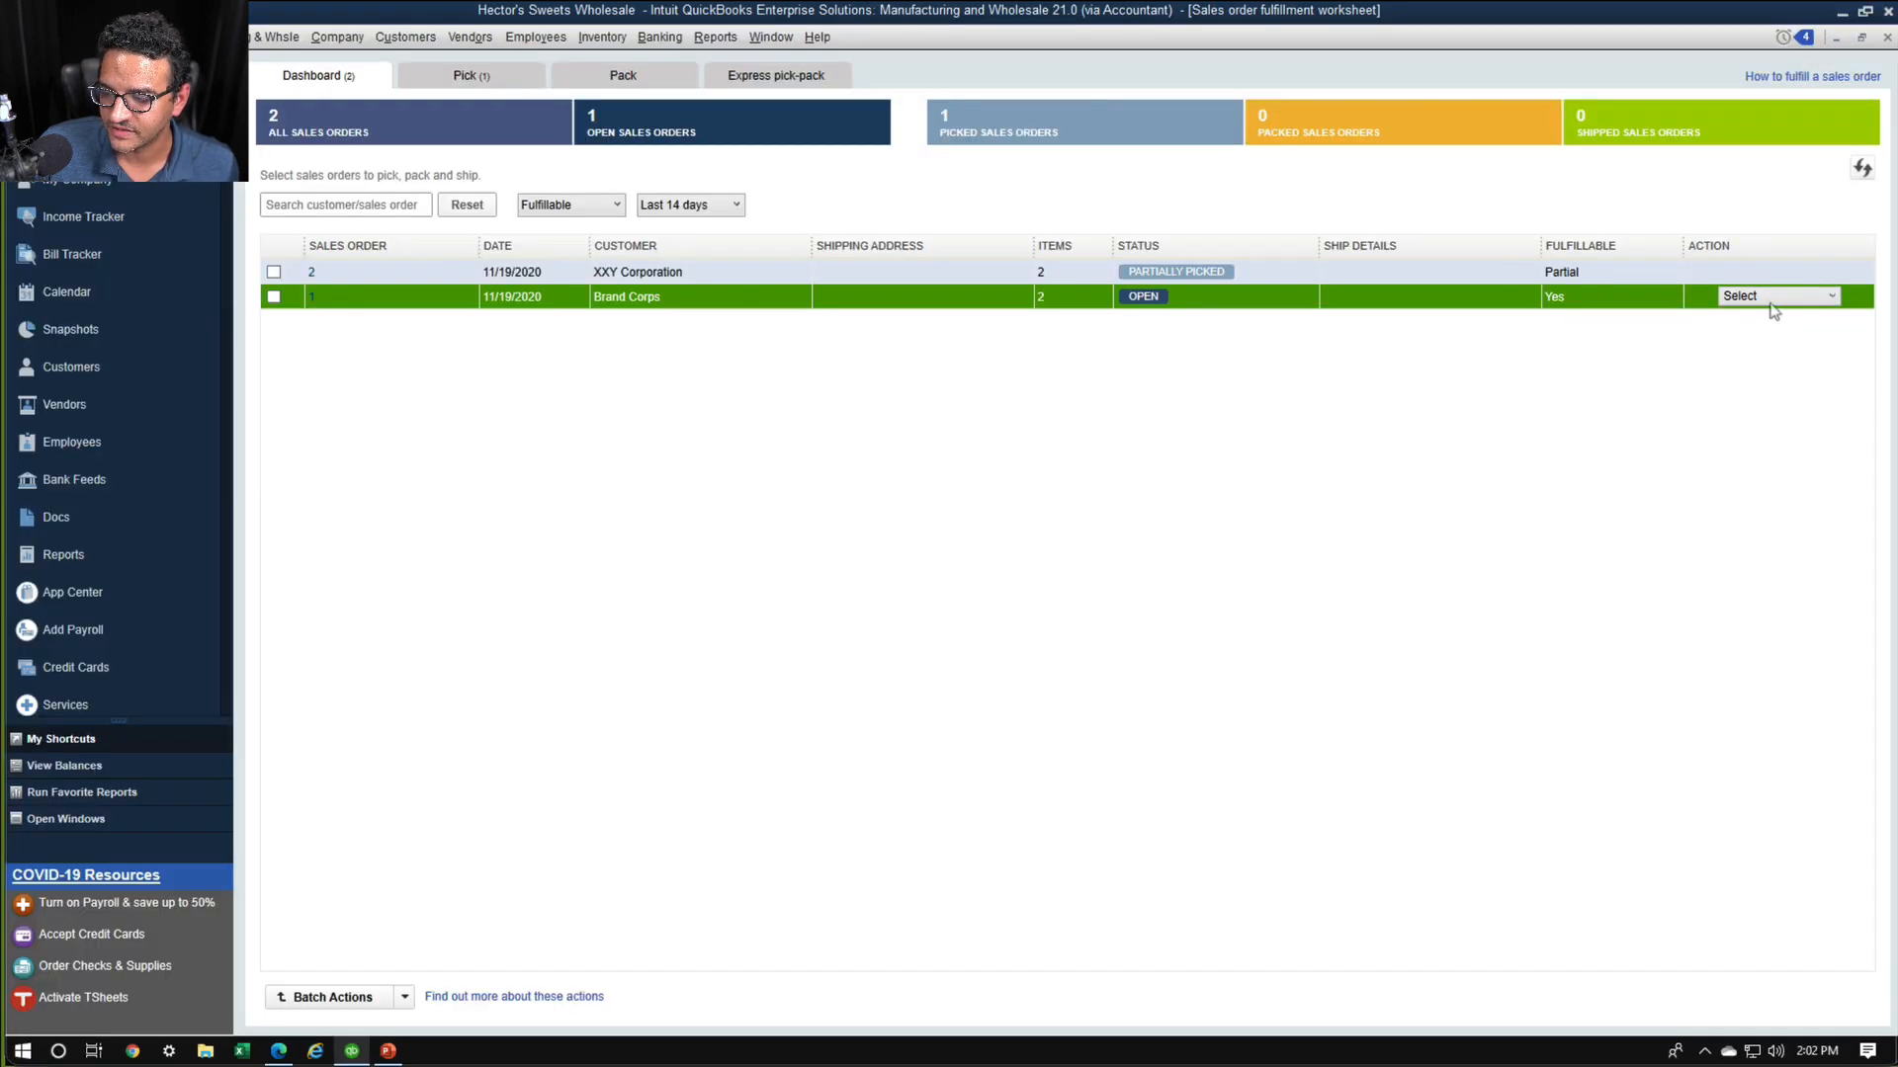
left_click(1770, 301)
left_click(1759, 323)
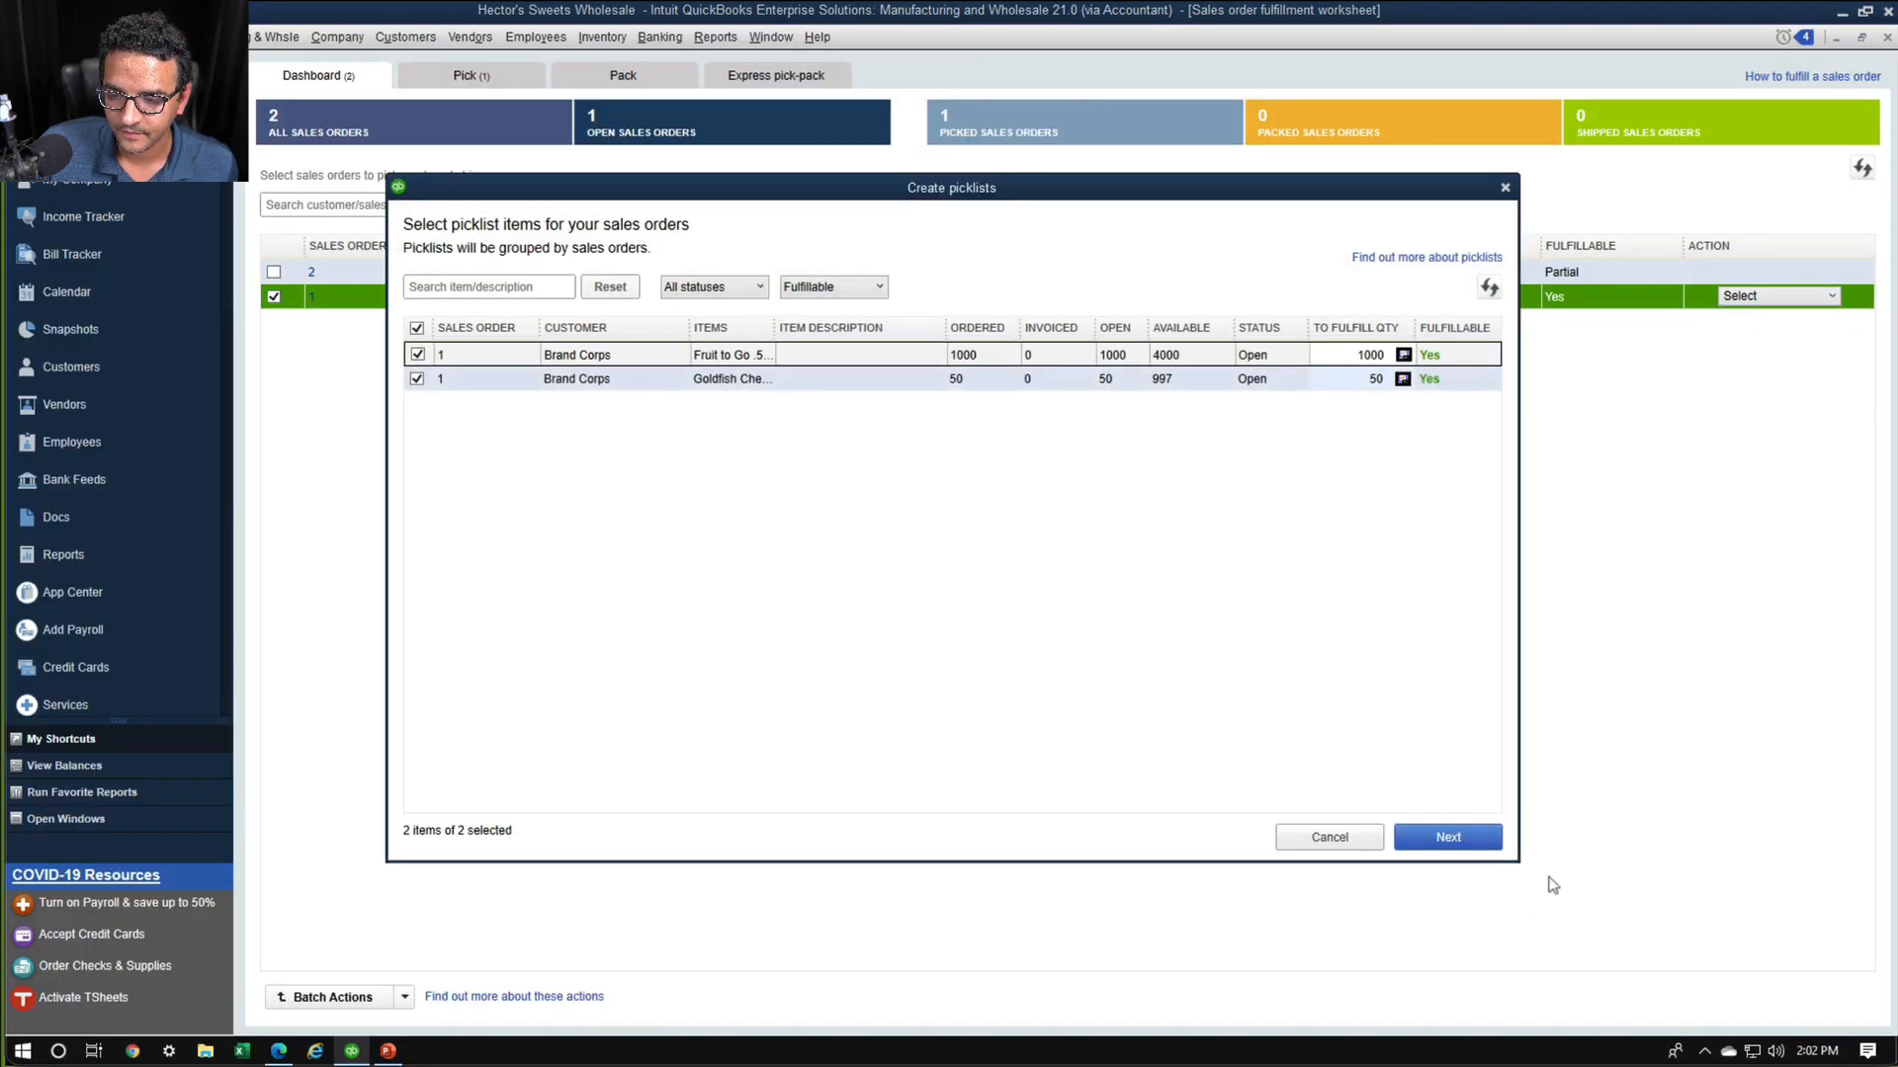
left_click(1448, 838)
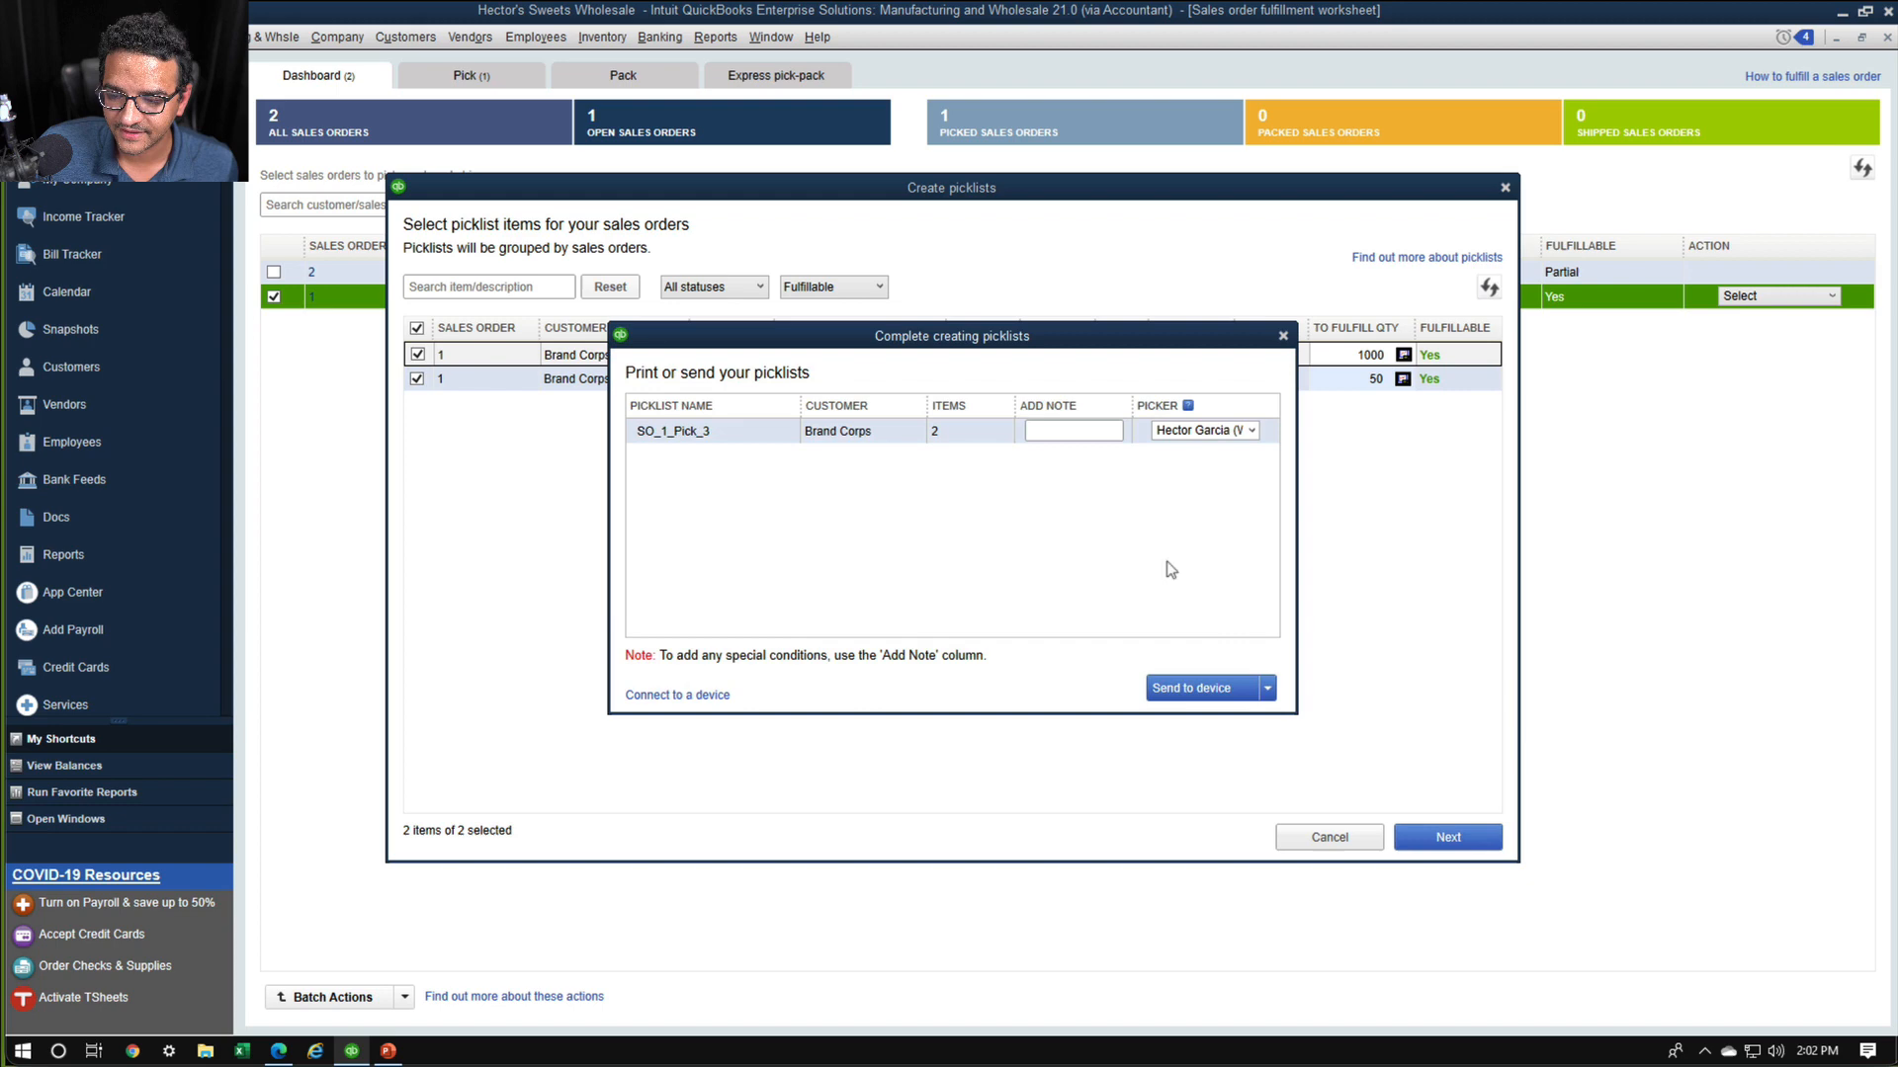
Assign the other warehouse worker as picker for SO_1_Pick_3 and send the picklist to the device
left_click(1255, 435)
left_click(1220, 474)
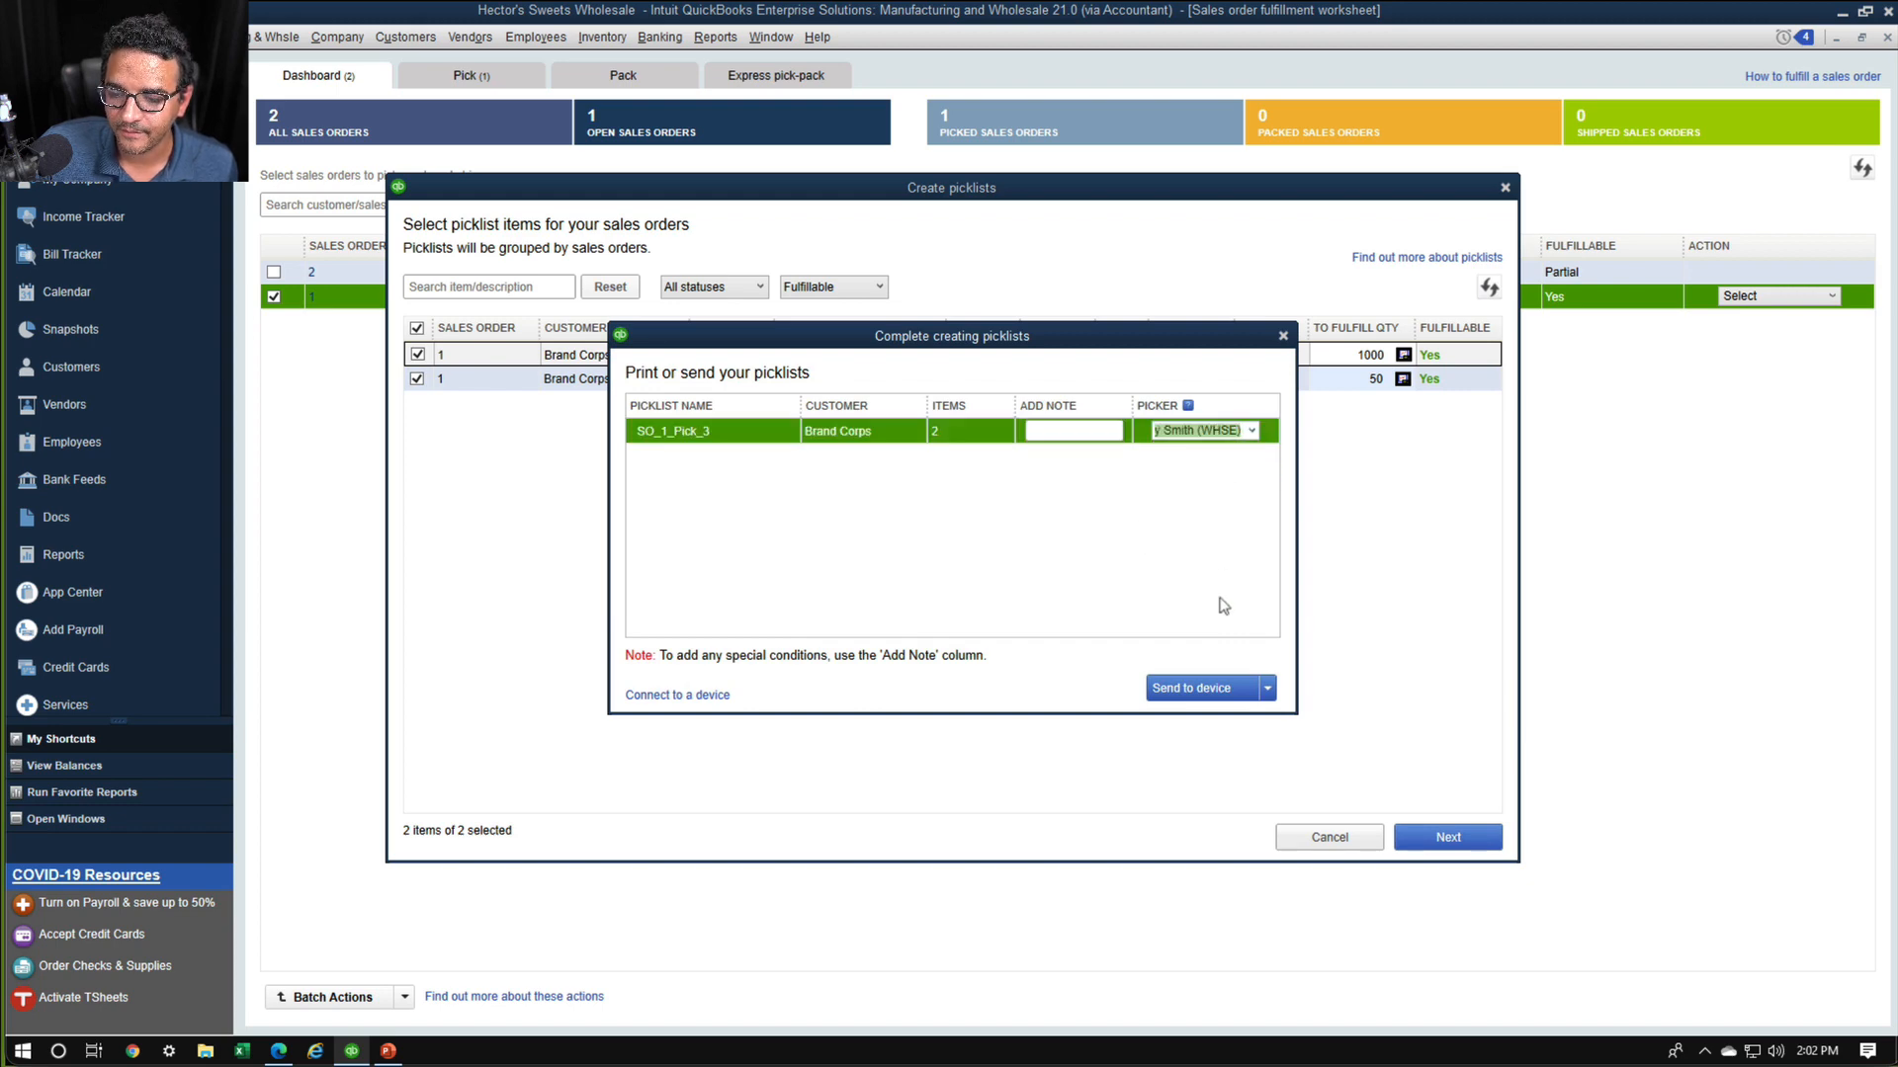
left_click(1191, 689)
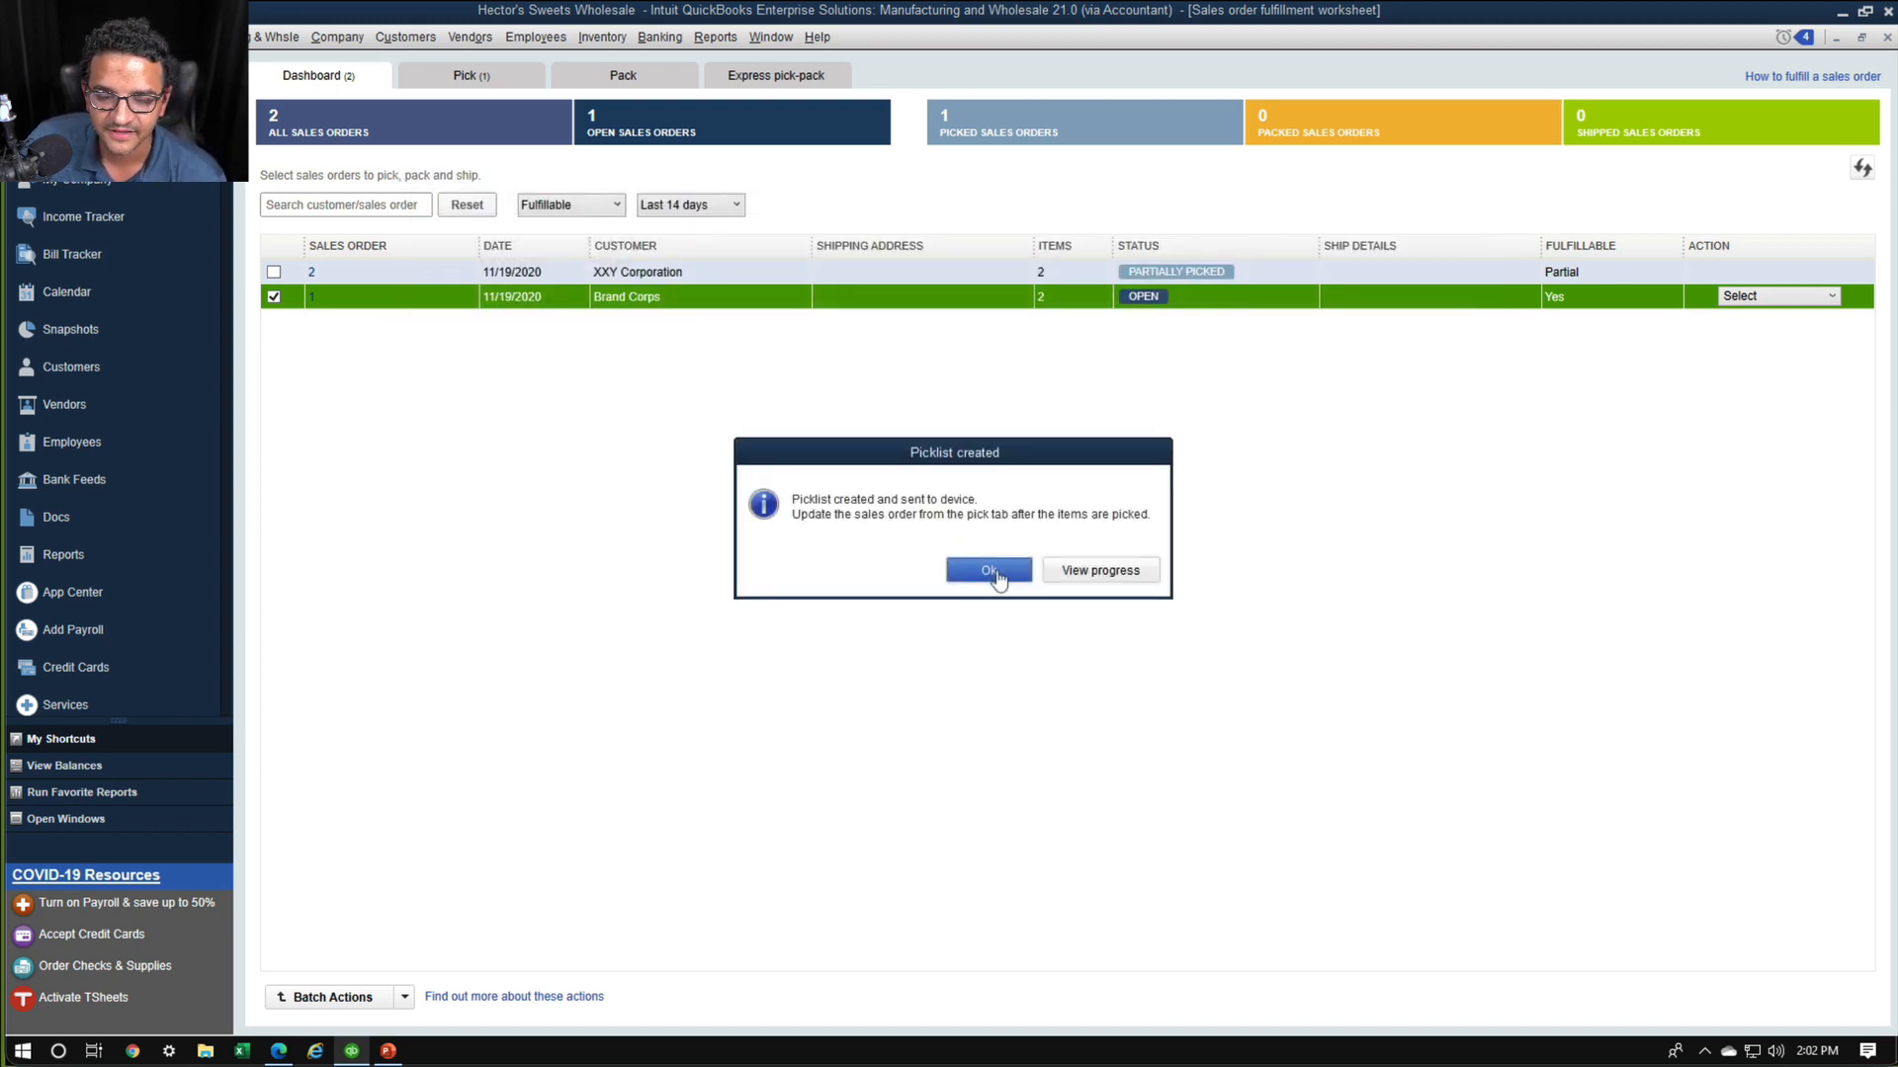
left_click(989, 571)
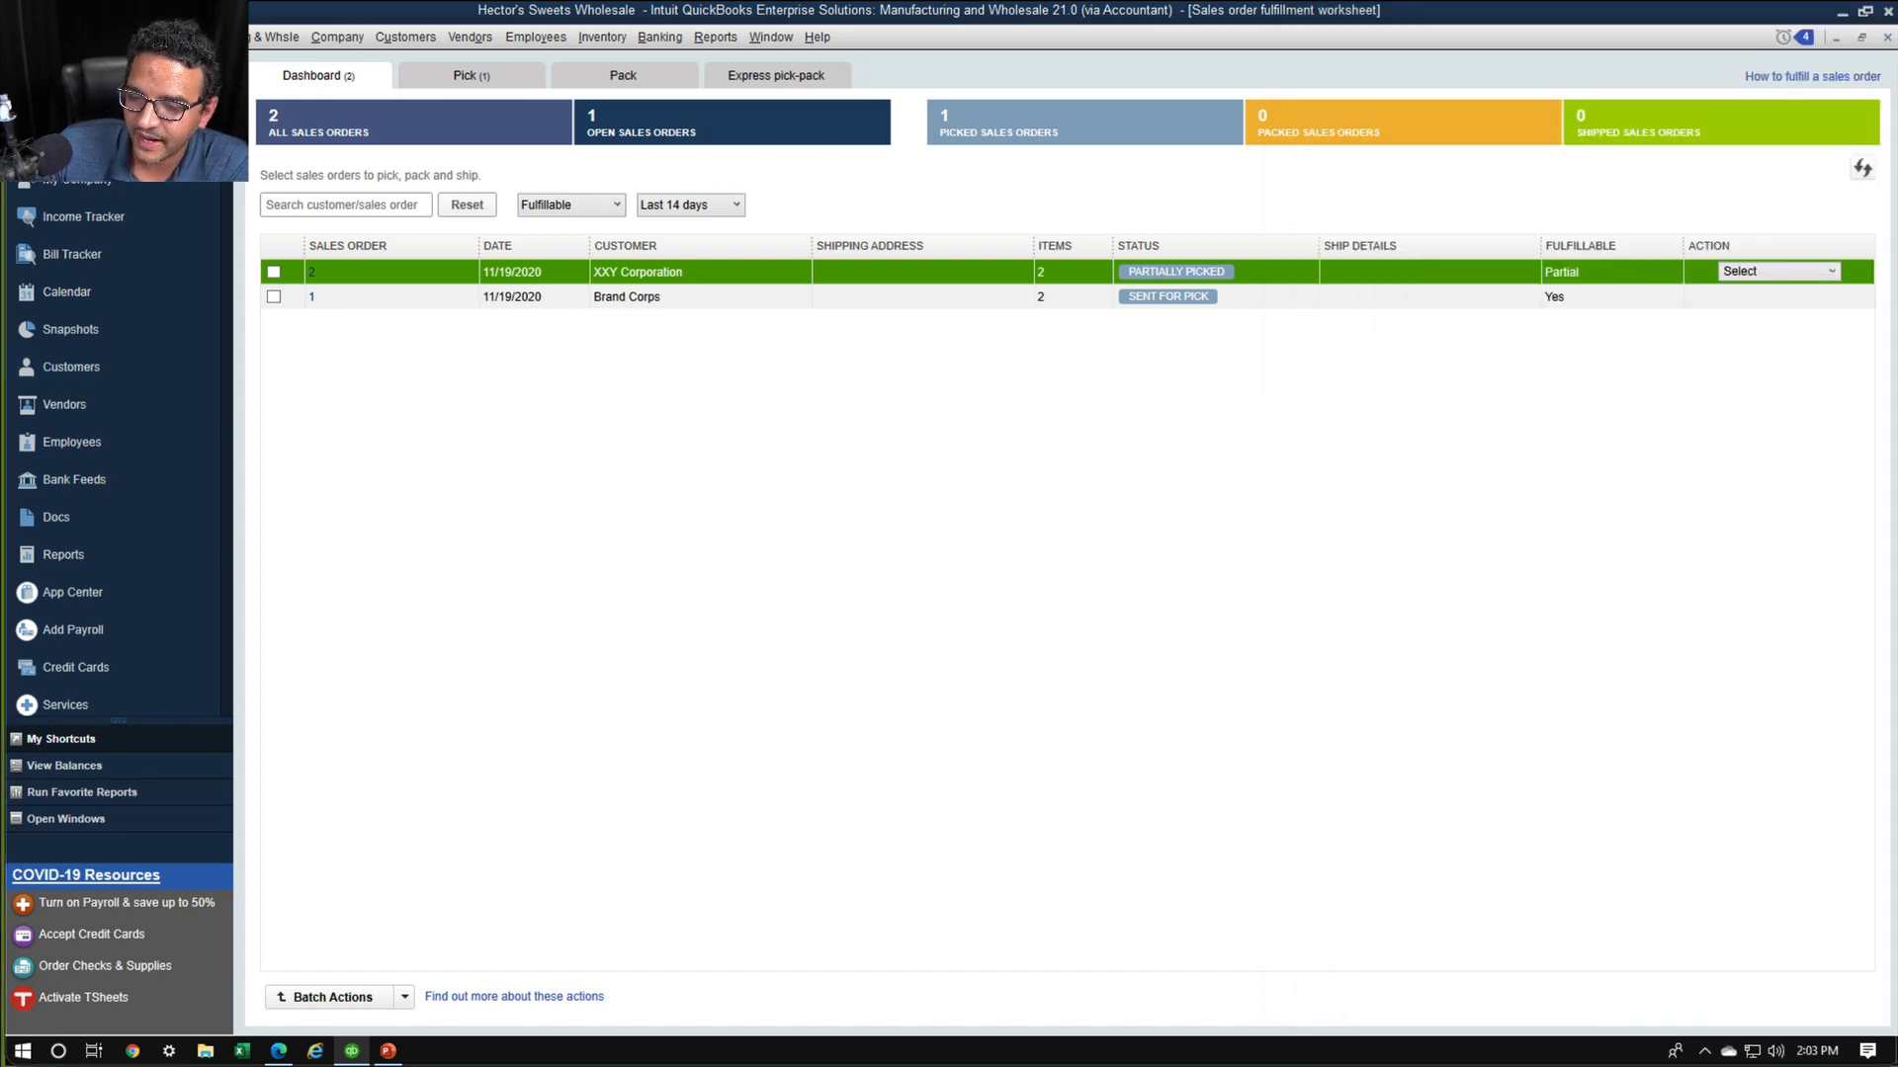
Update sales order 1 with the picked items from picklist SO_1_Pick_3
left_click(486, 77)
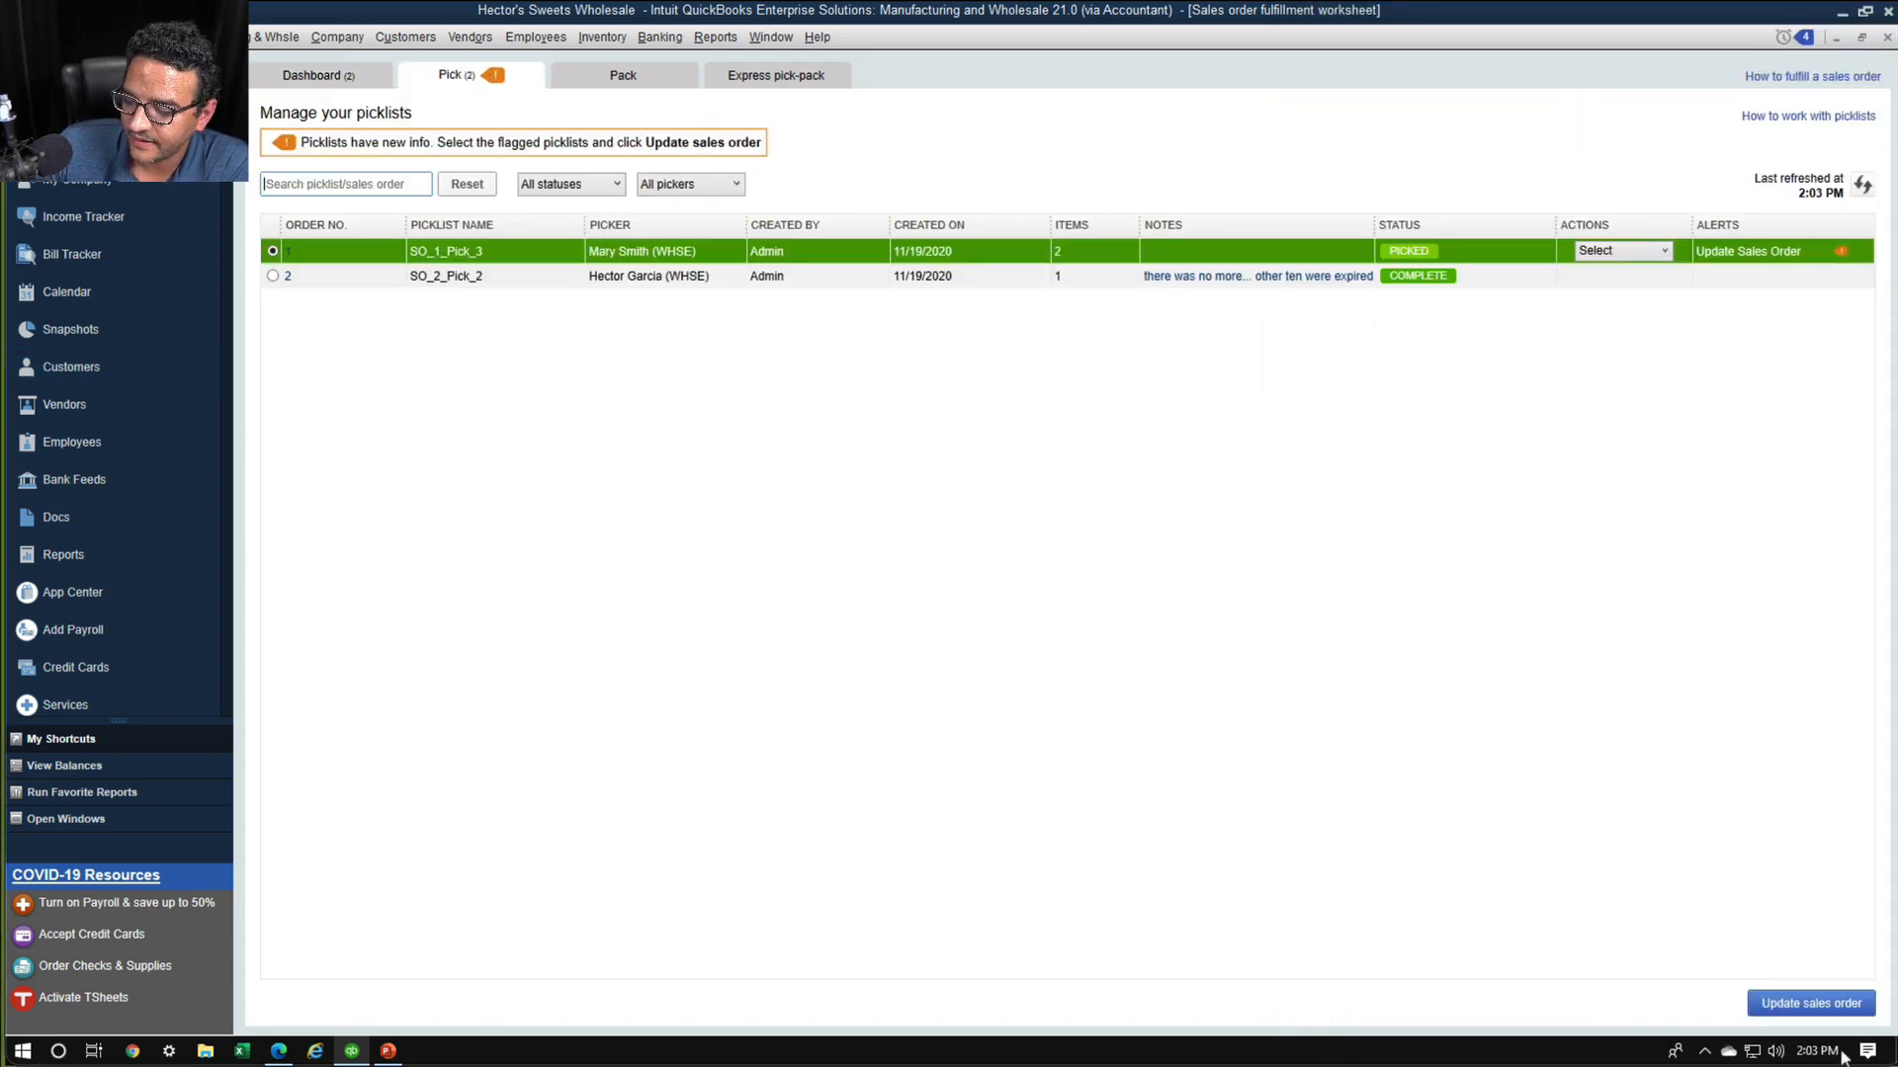
left_click(1809, 1003)
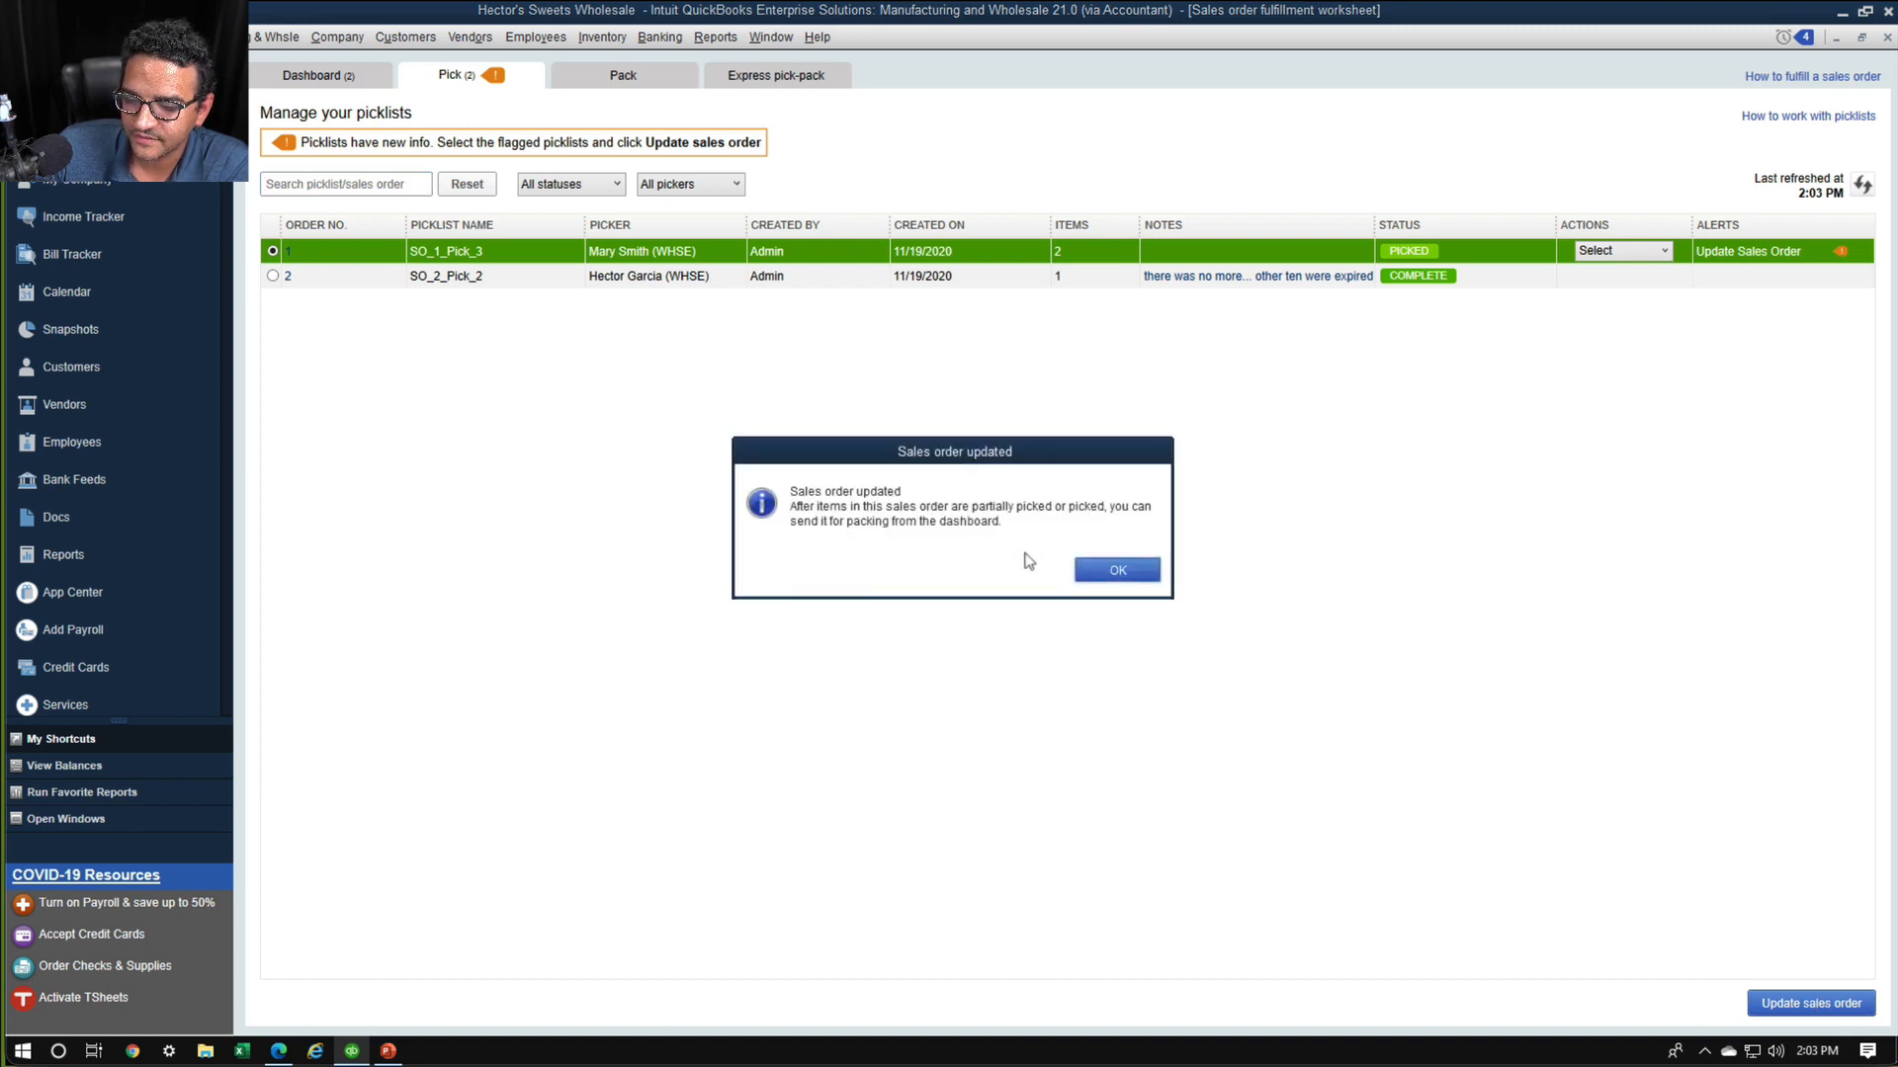
left_click(1118, 569)
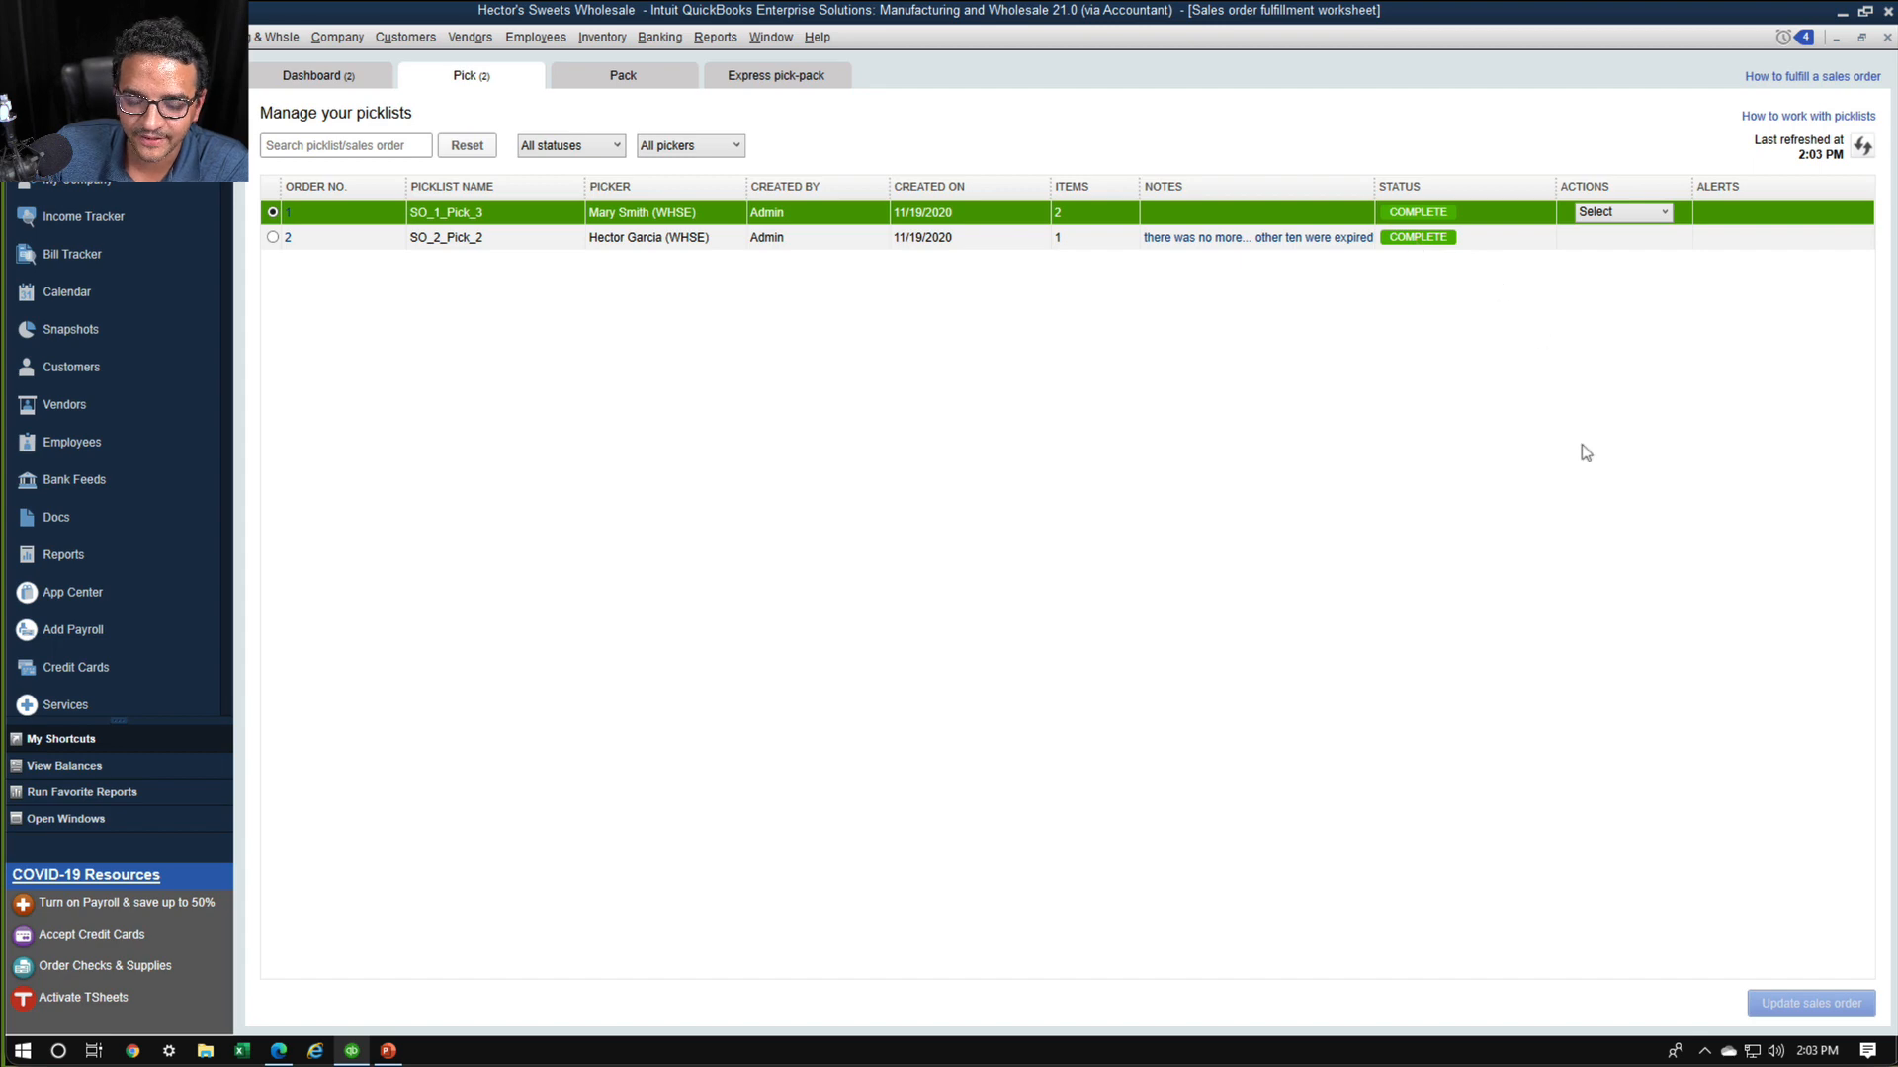
Return to the fulfillment dashboard and check the picking status of the XXY Corporation and Brand Corps orders
left_click(336, 84)
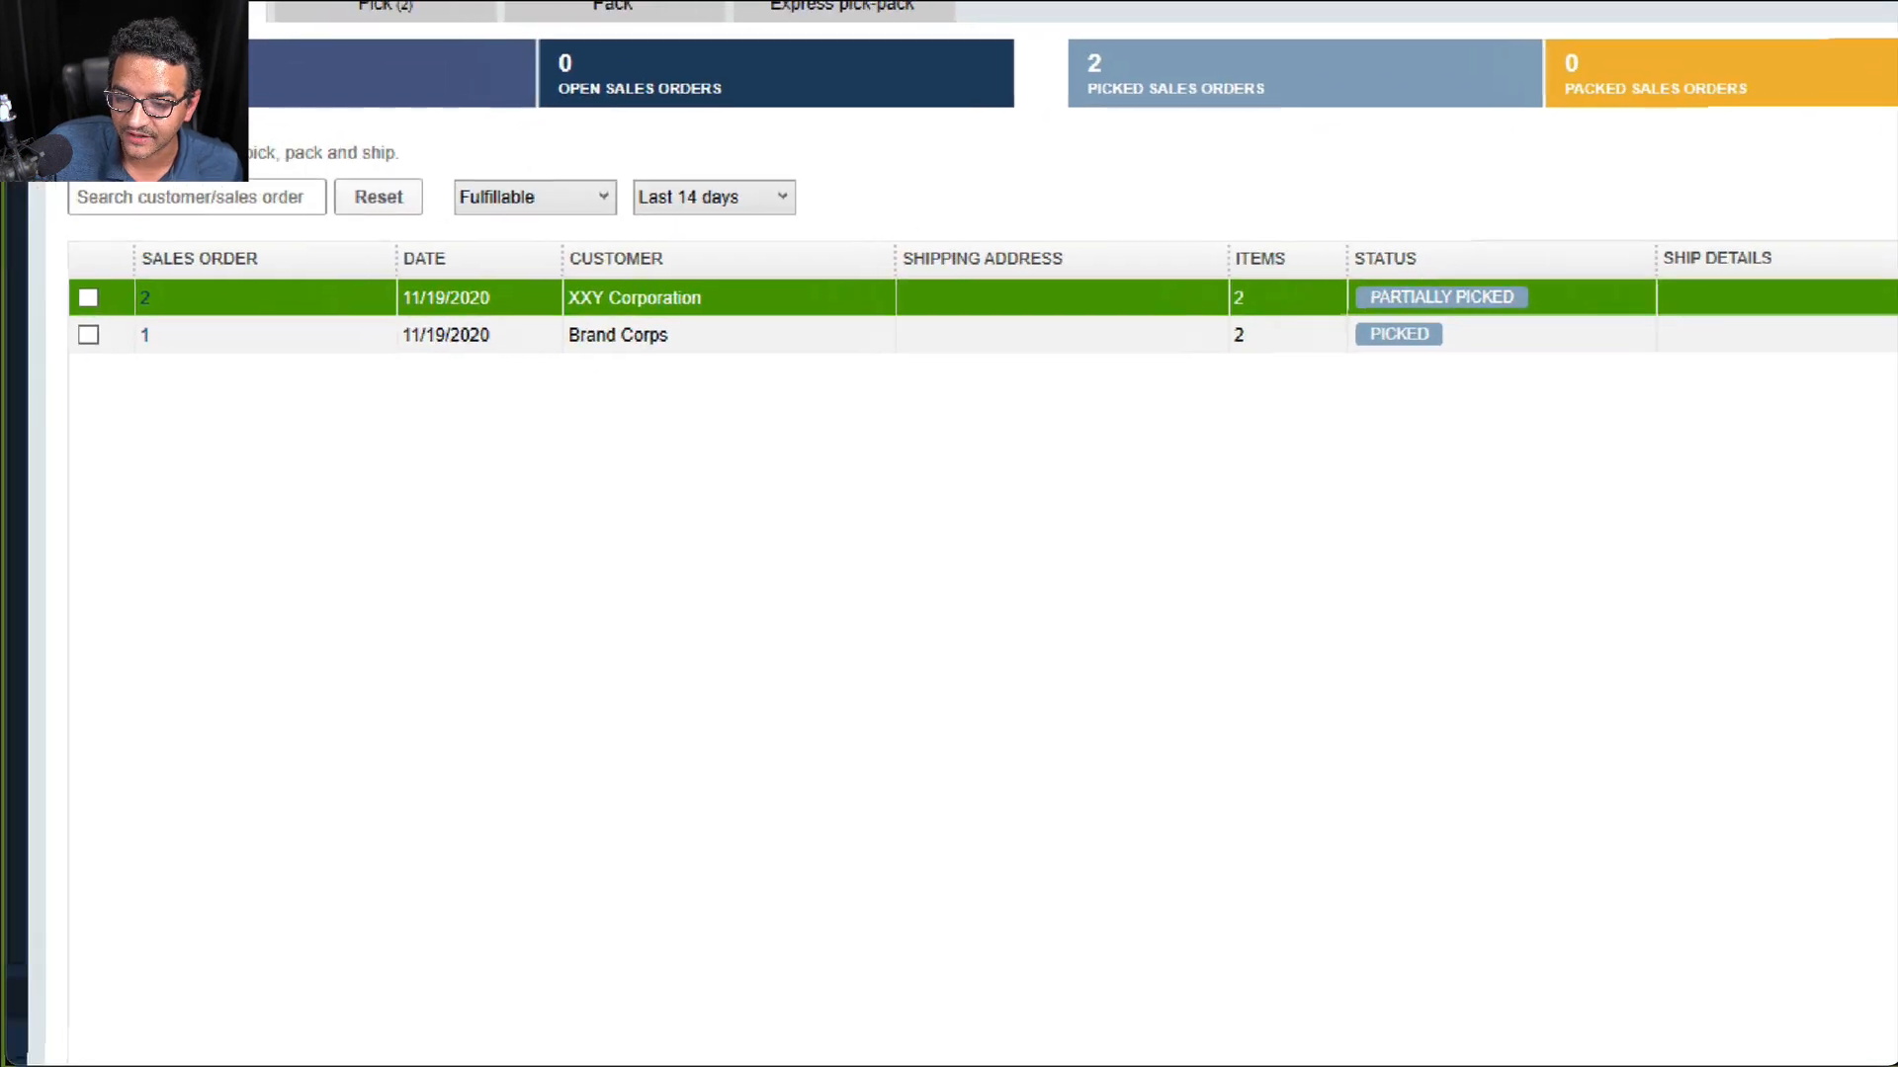
mouse_move(1628, 233)
left_mouse_down()
mouse_move(1355, 243)
mouse_move(1694, 371)
mouse_move(1549, 163)
left_mouse_up()
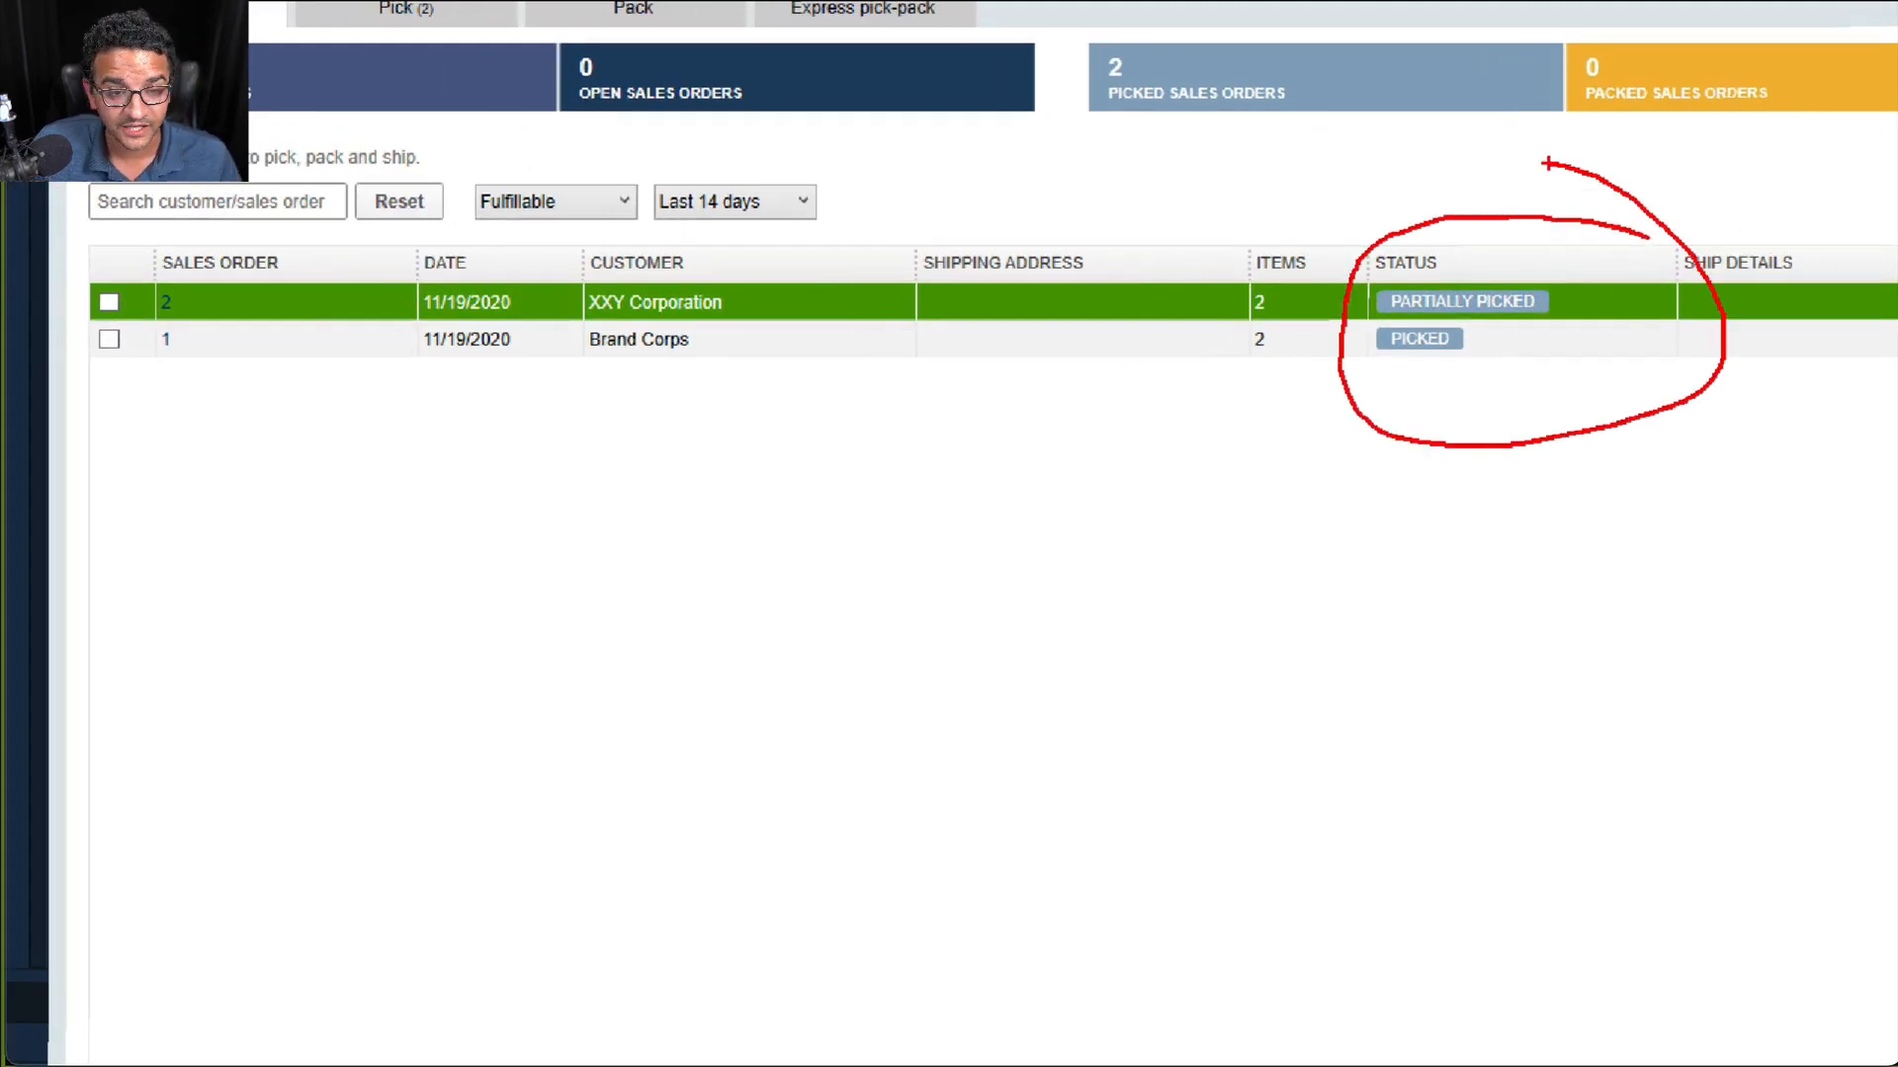
key("Escape")
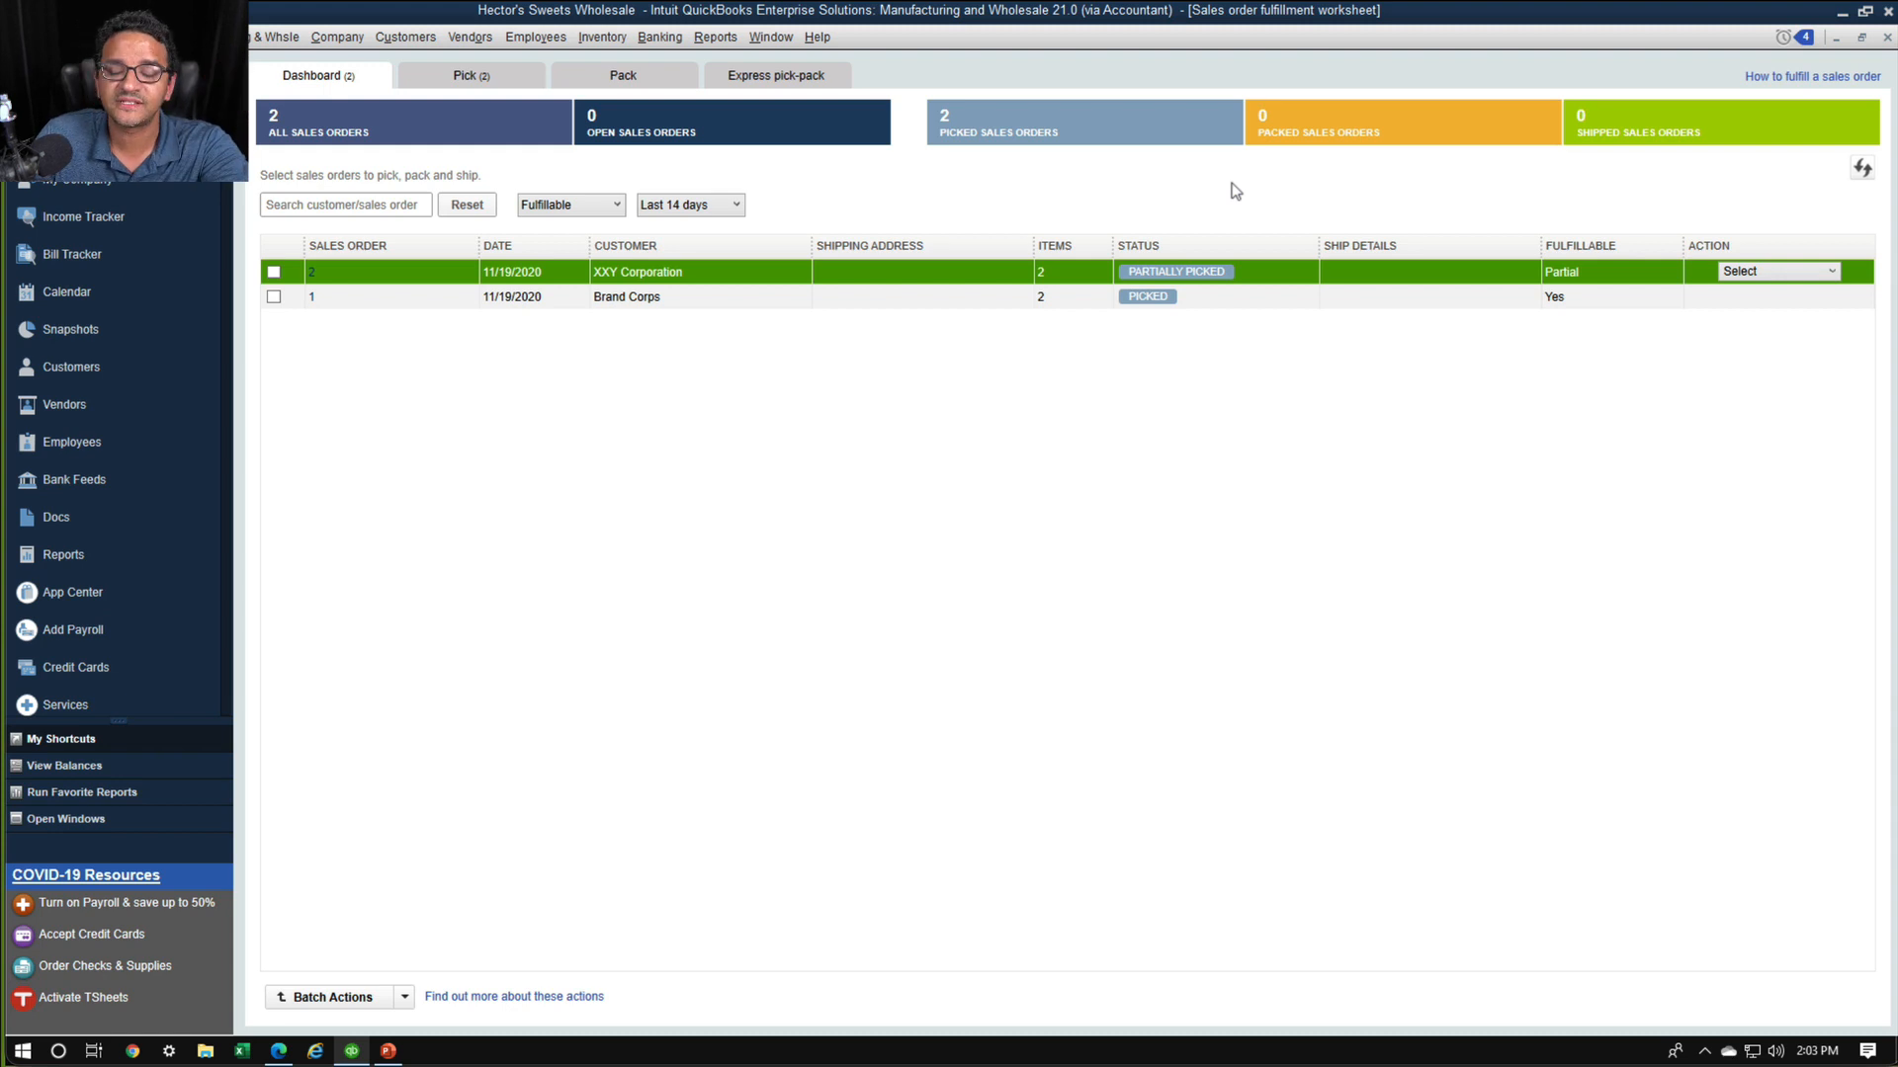
Choose to send Brand Corps' picked sales order 1 for packing
left_click(1816, 301)
left_click(1831, 299)
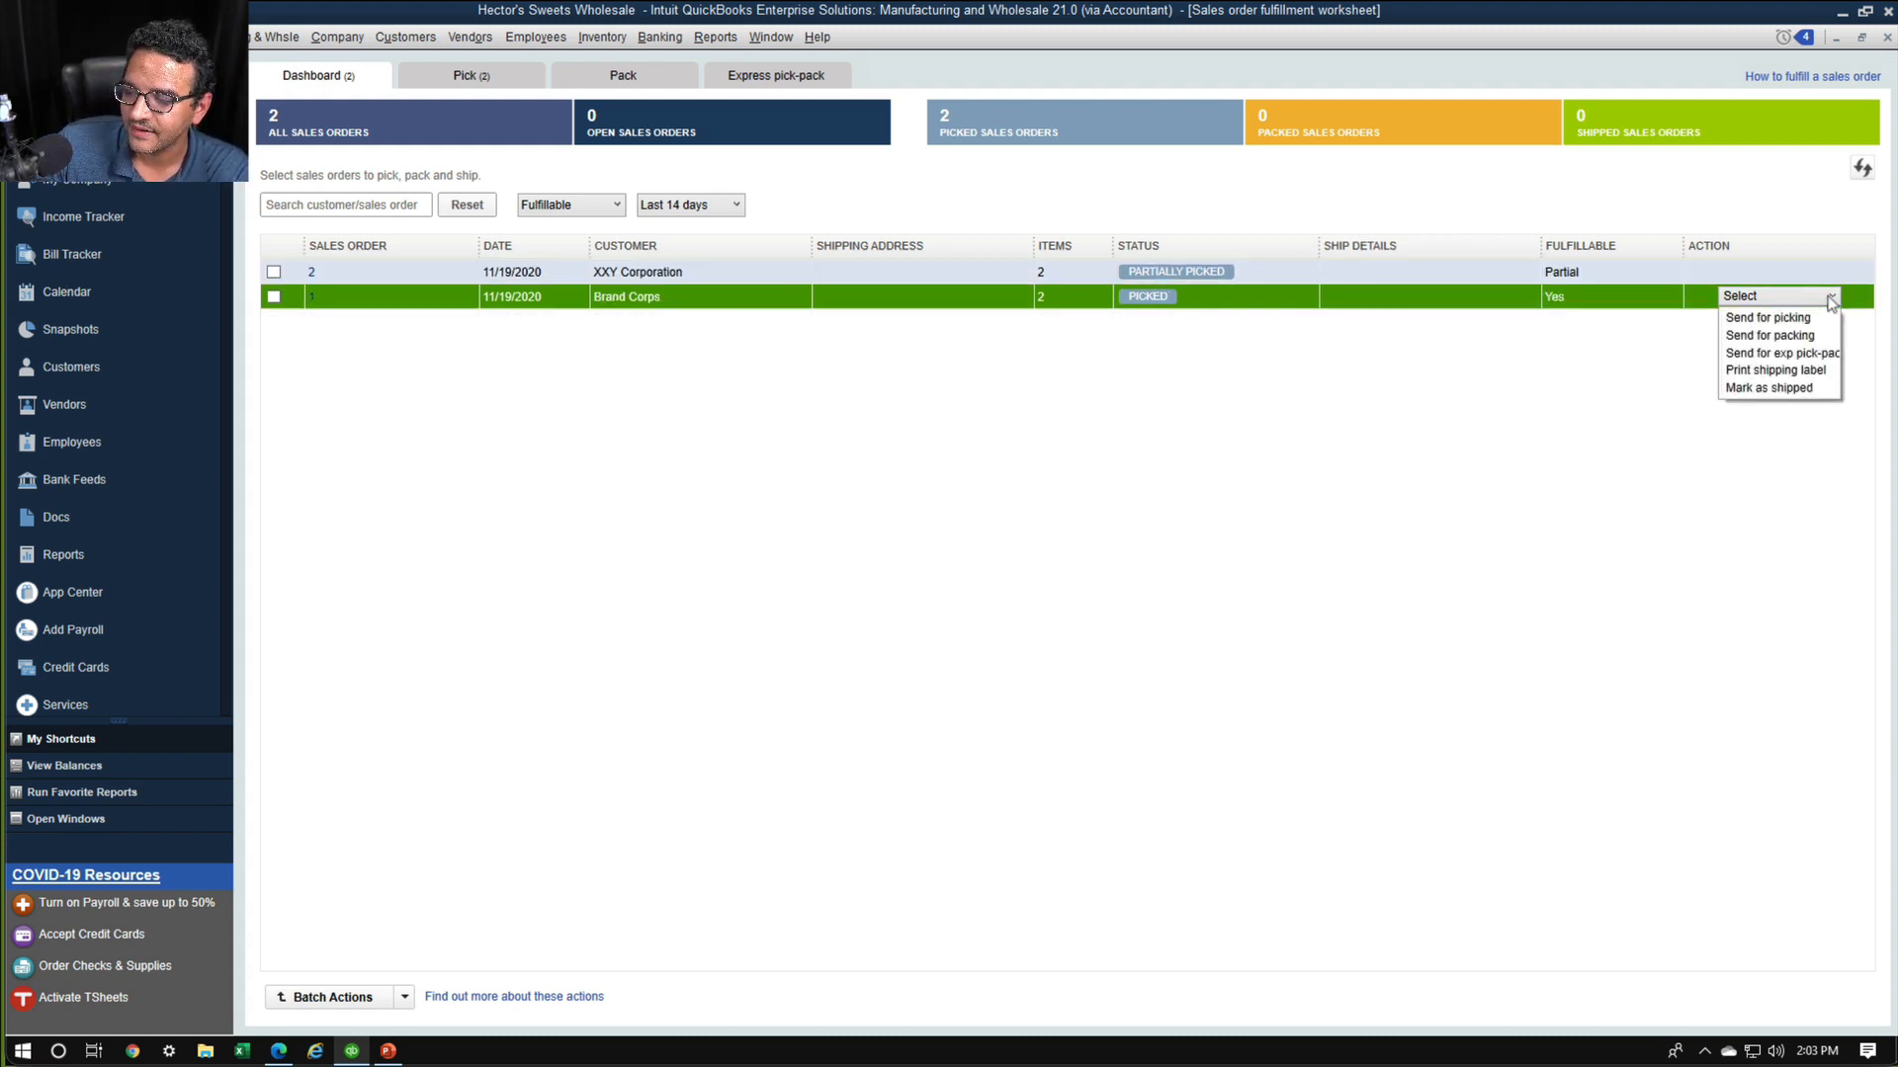
key("ctrl+1")
left_click(1747, 324)
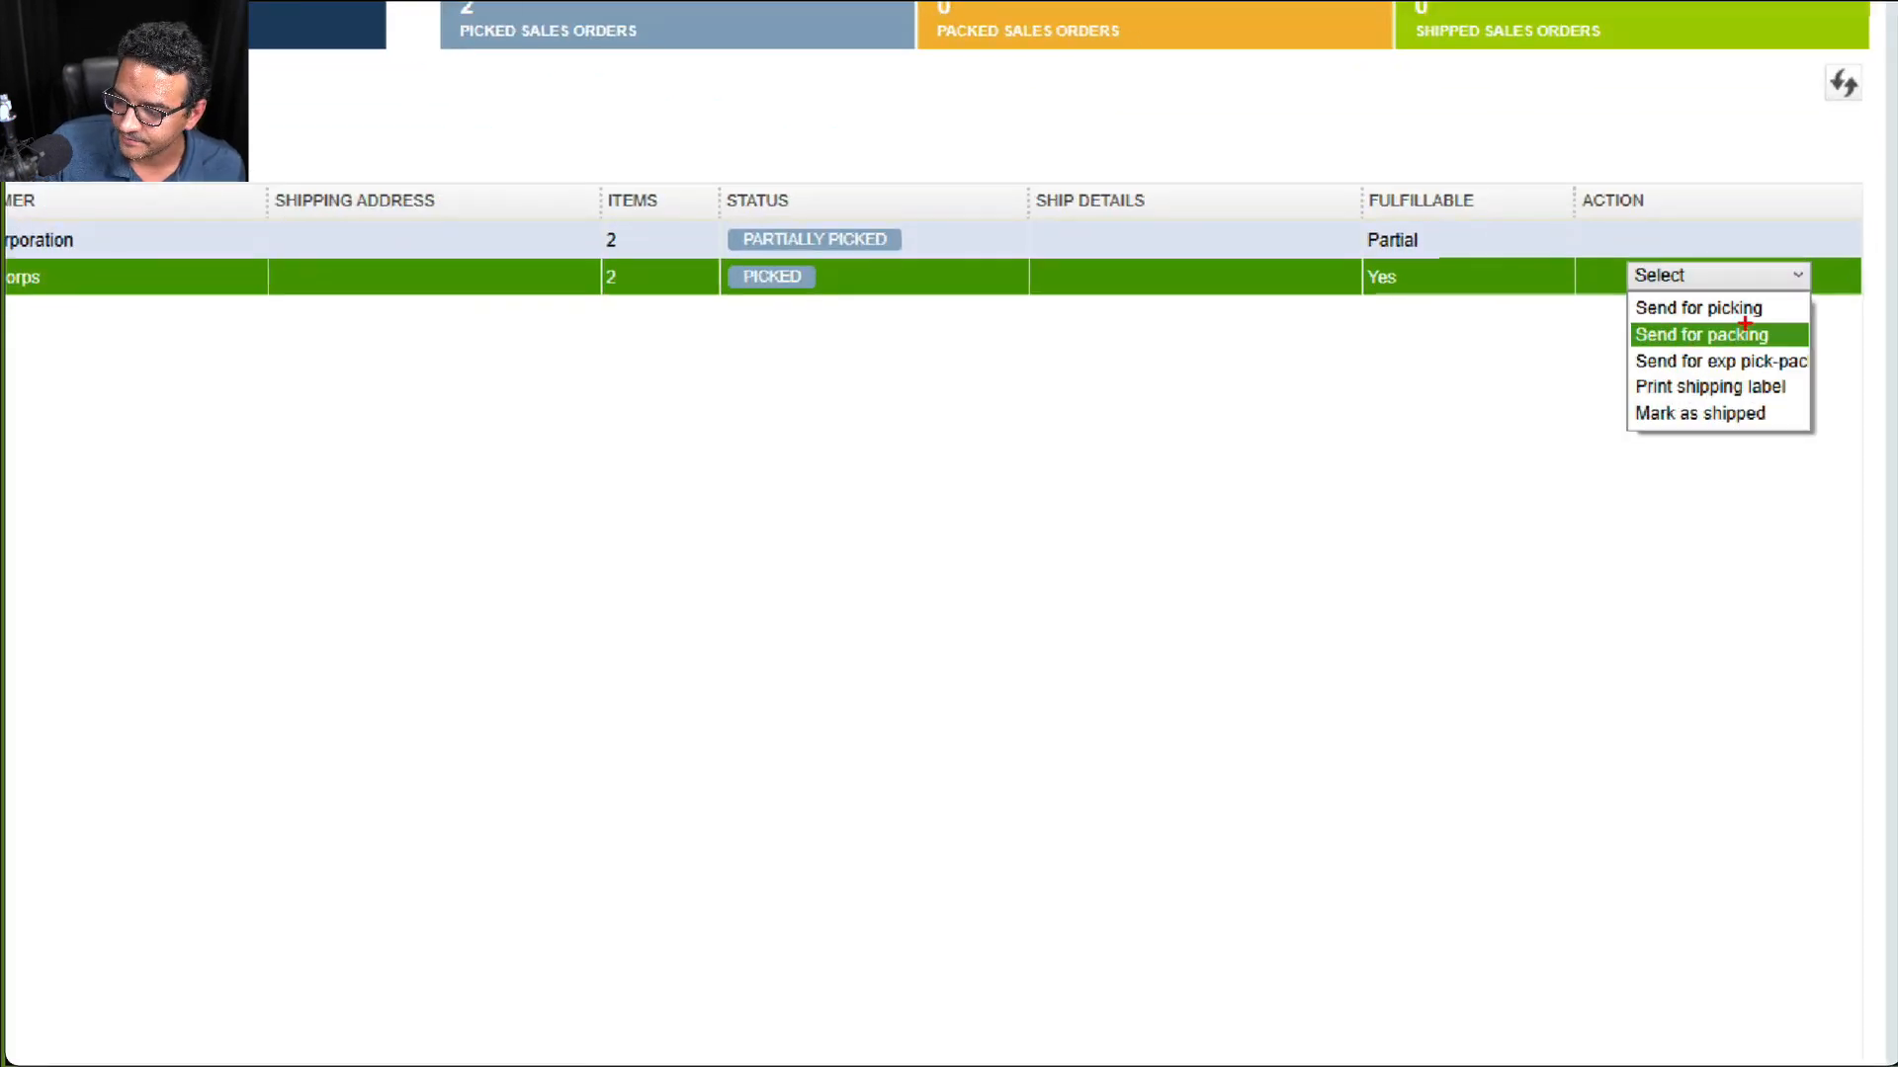
mouse_move(1788, 313)
left_mouse_down()
mouse_move(1643, 313)
mouse_move(1776, 369)
mouse_move(1784, 314)
left_mouse_up()
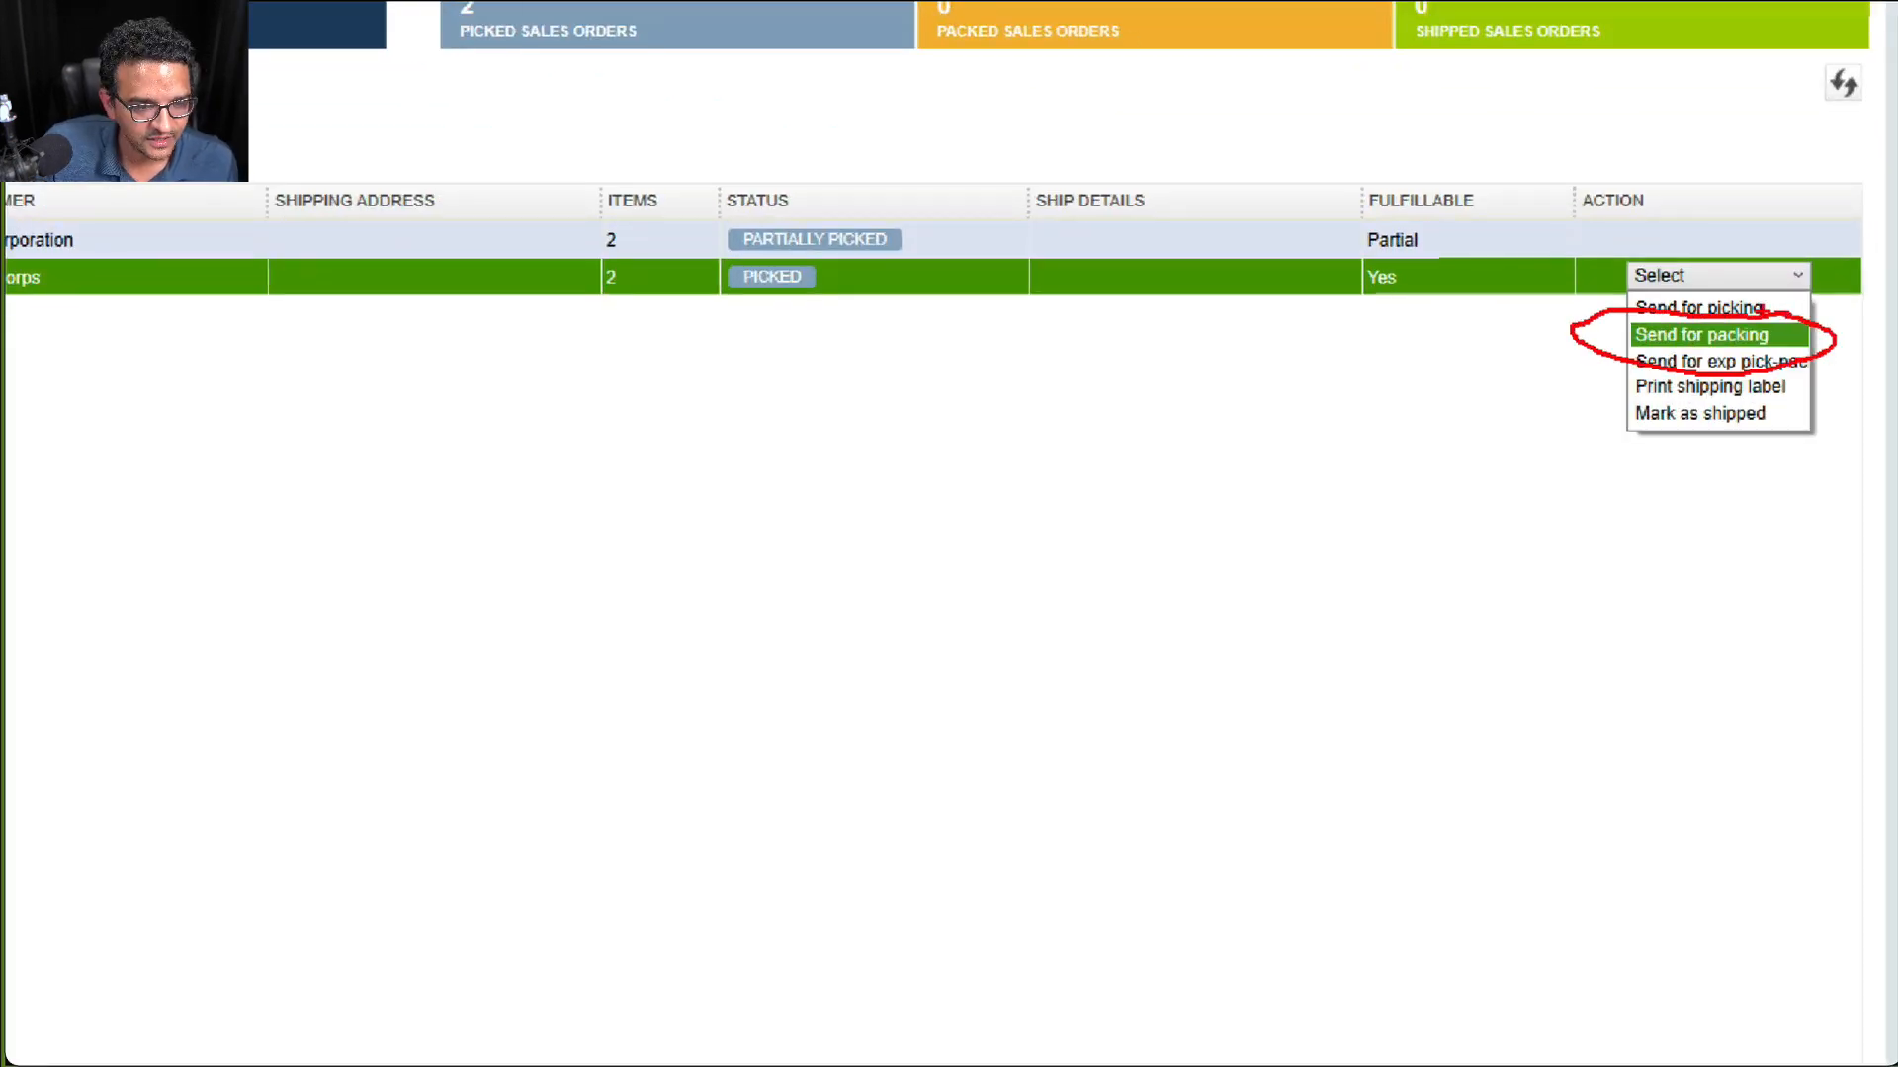
key("Escape")
left_click(1823, 296)
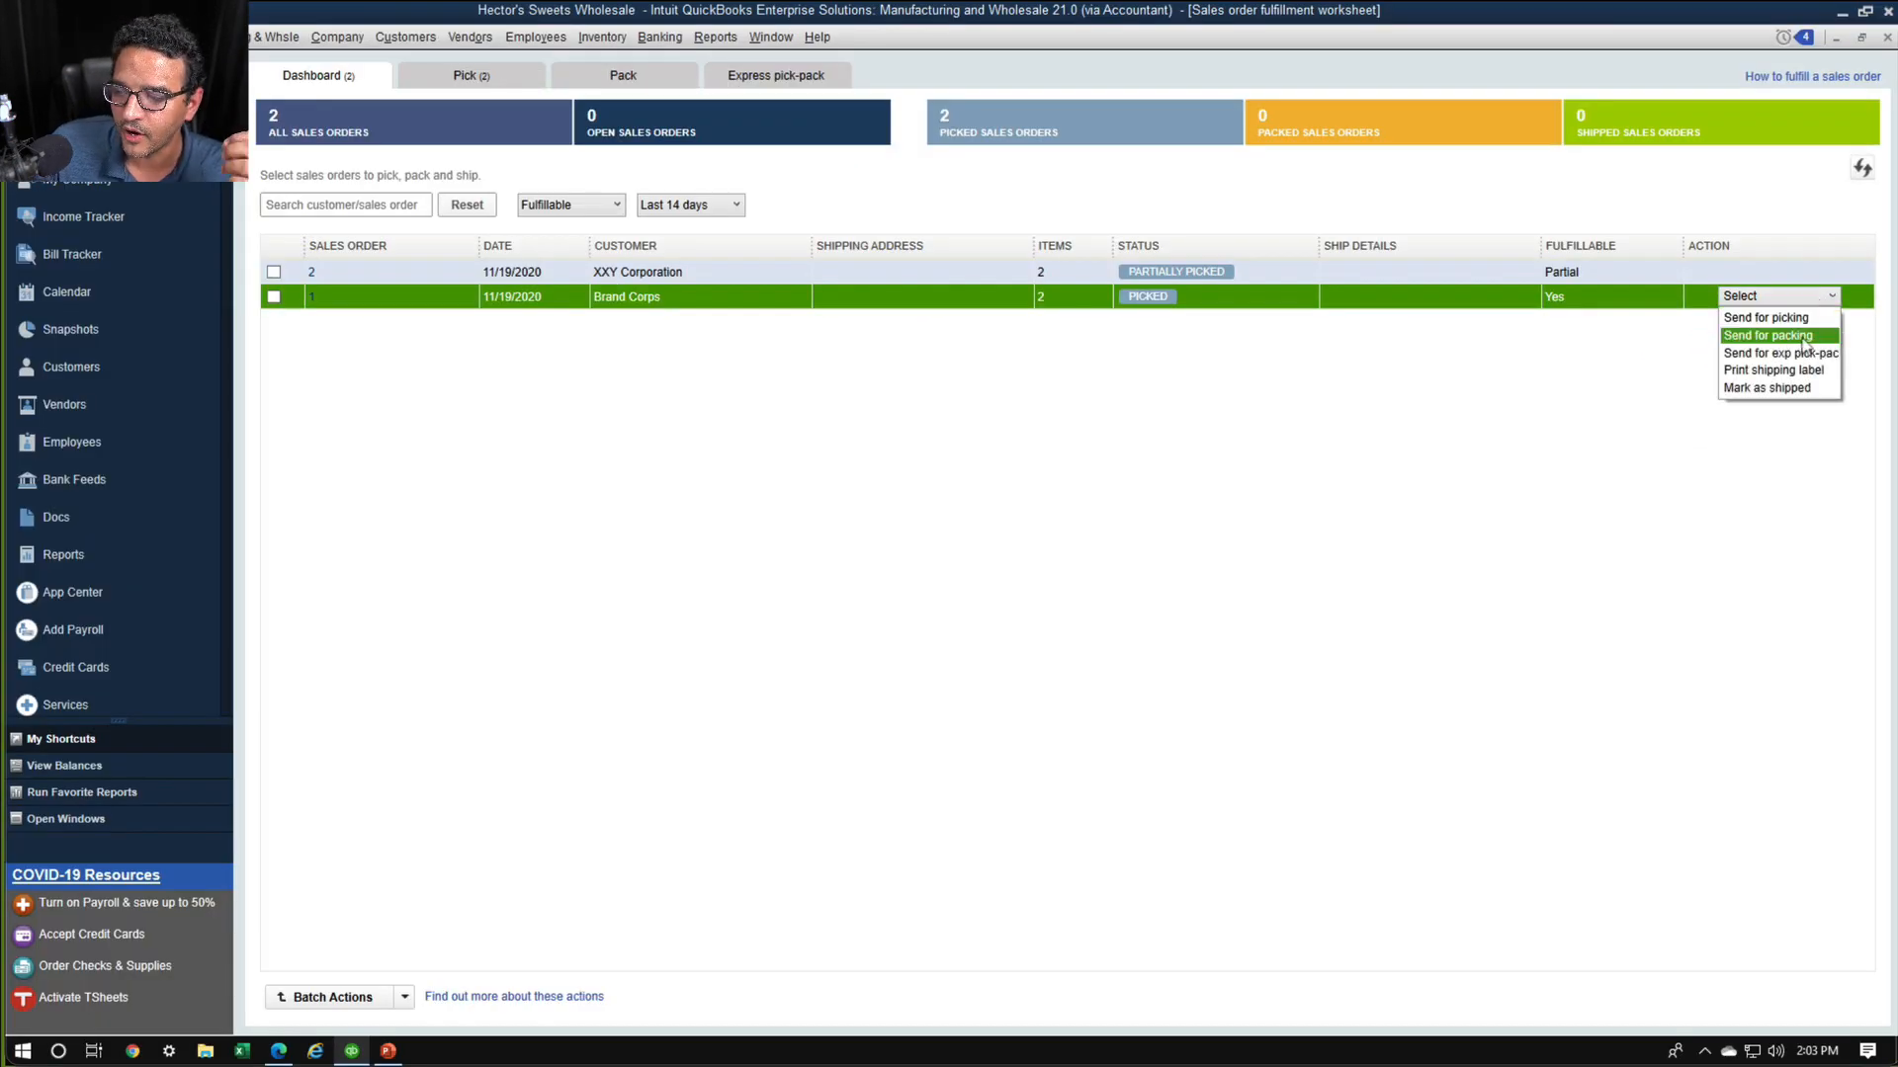
left_click(1804, 340)
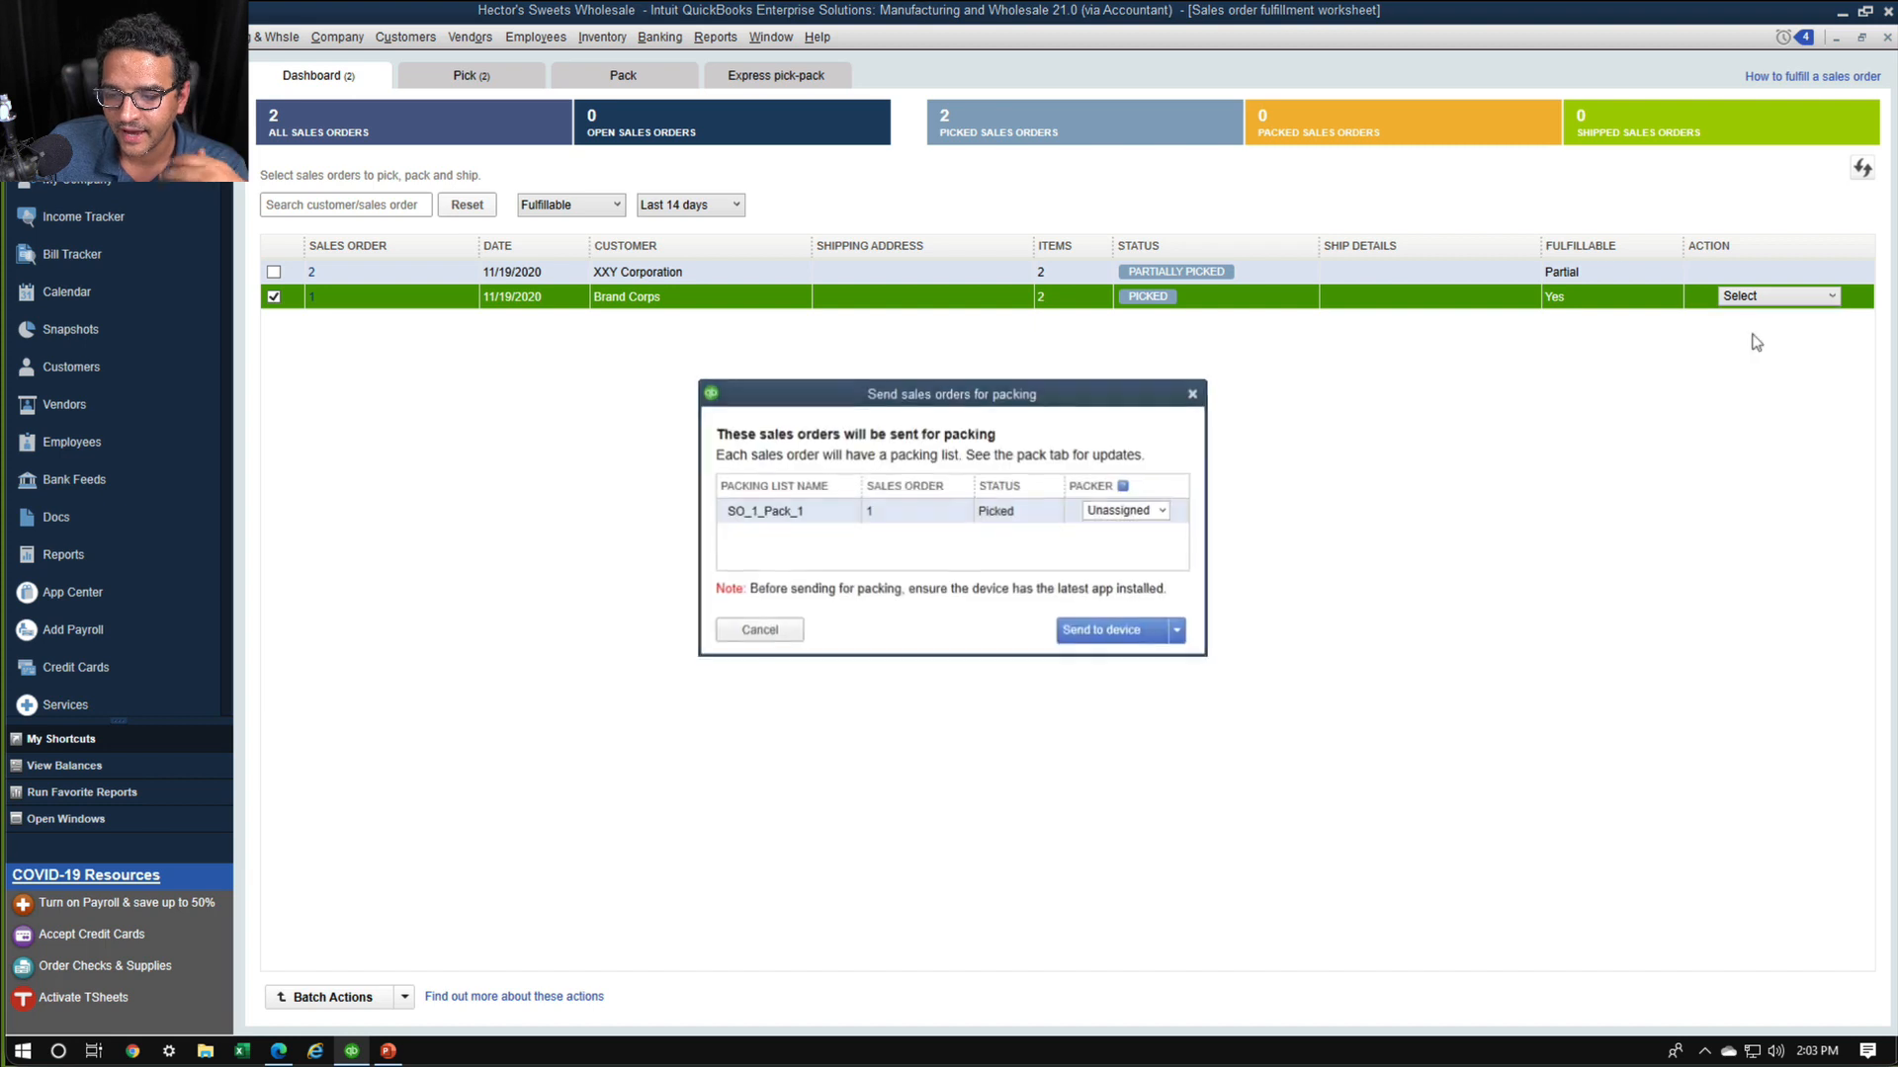
Assign SO_1_Pack_1 to the same warehouse worker who picked the order and send it to the device
left_click(1164, 512)
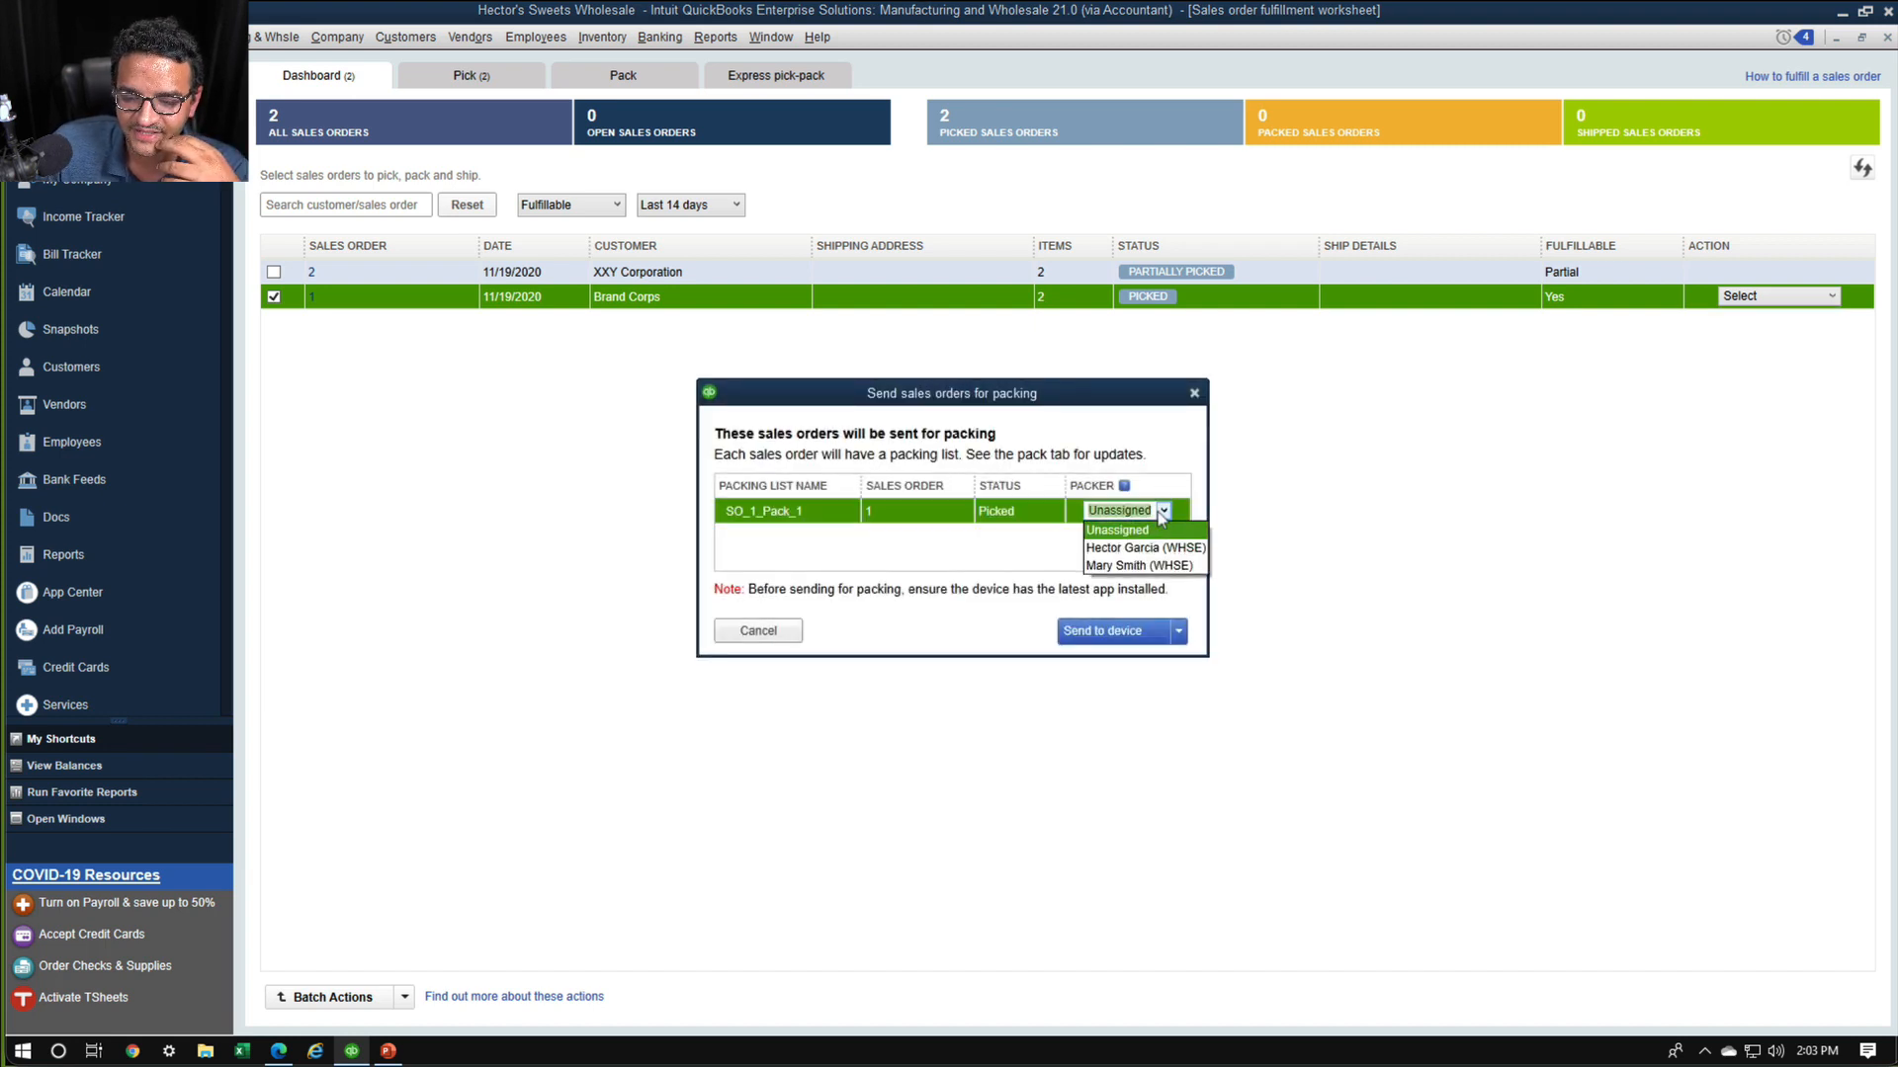
left_click(1148, 568)
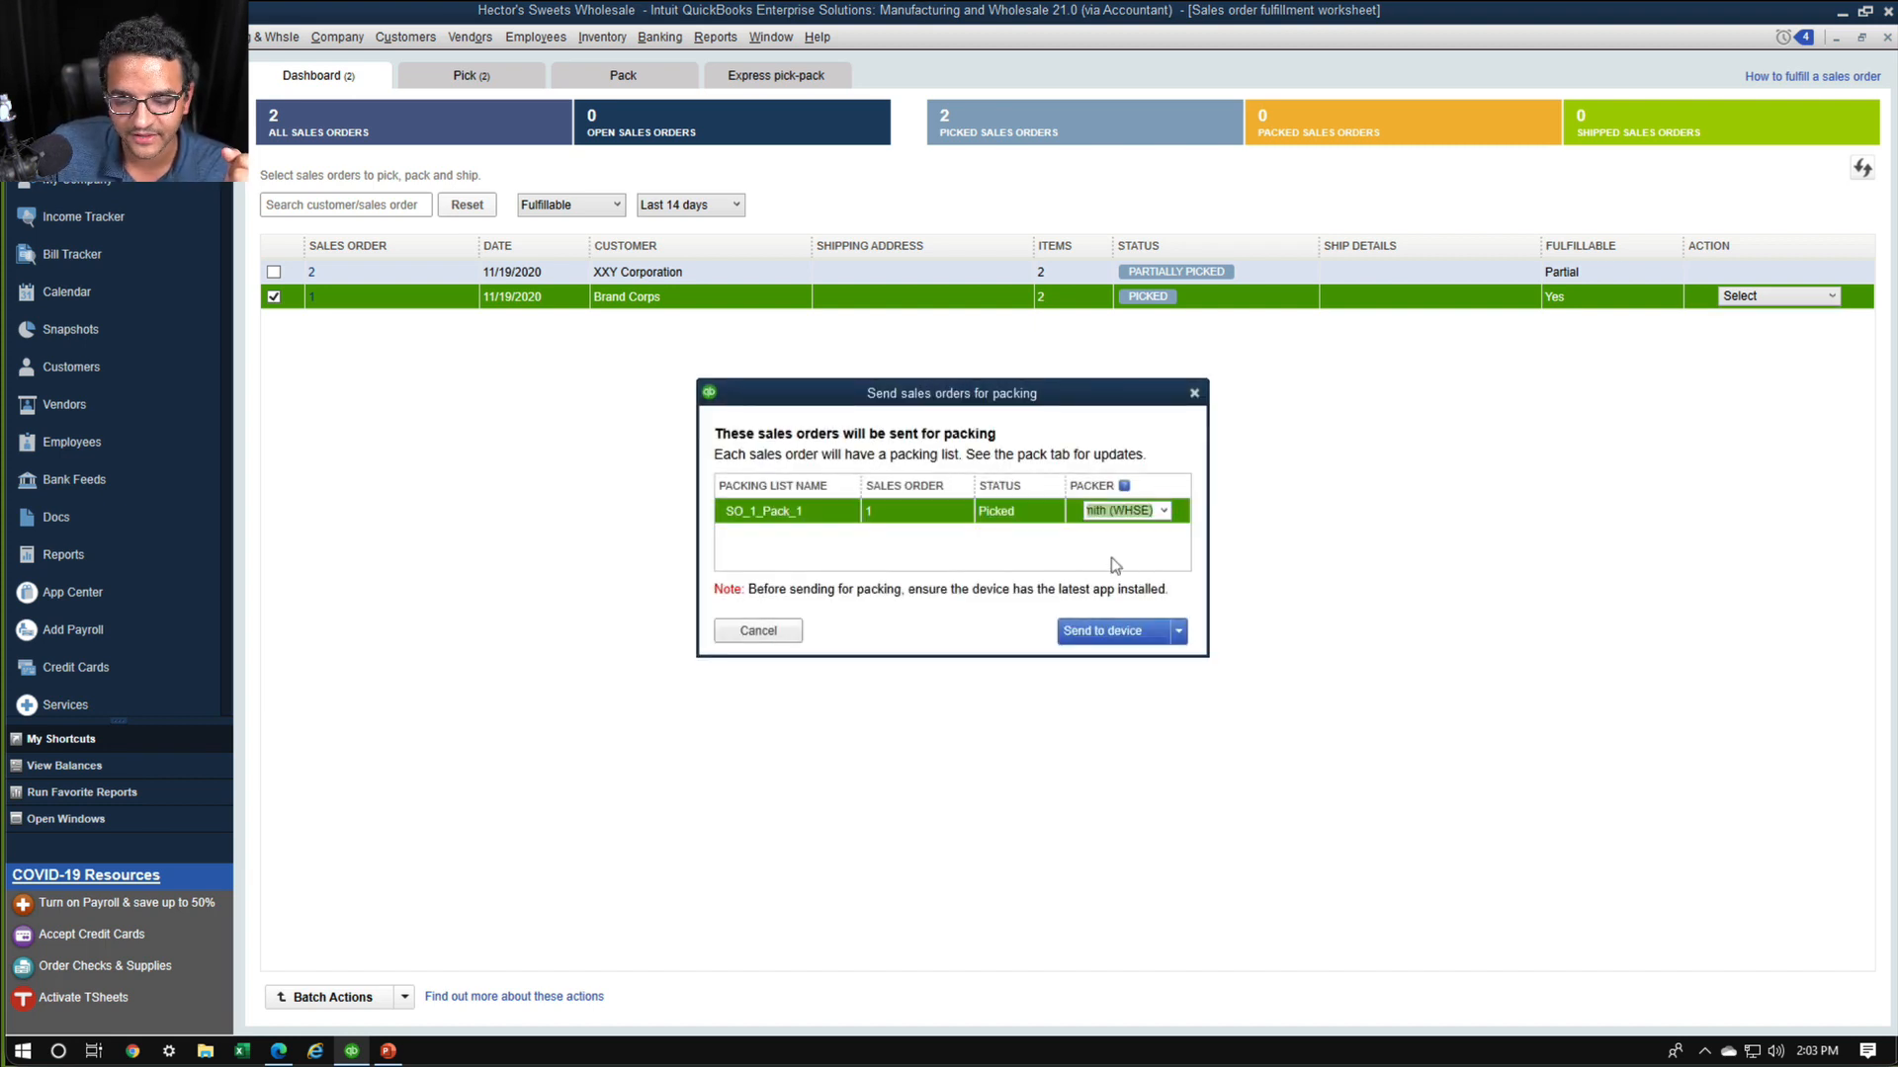
left_click(1124, 638)
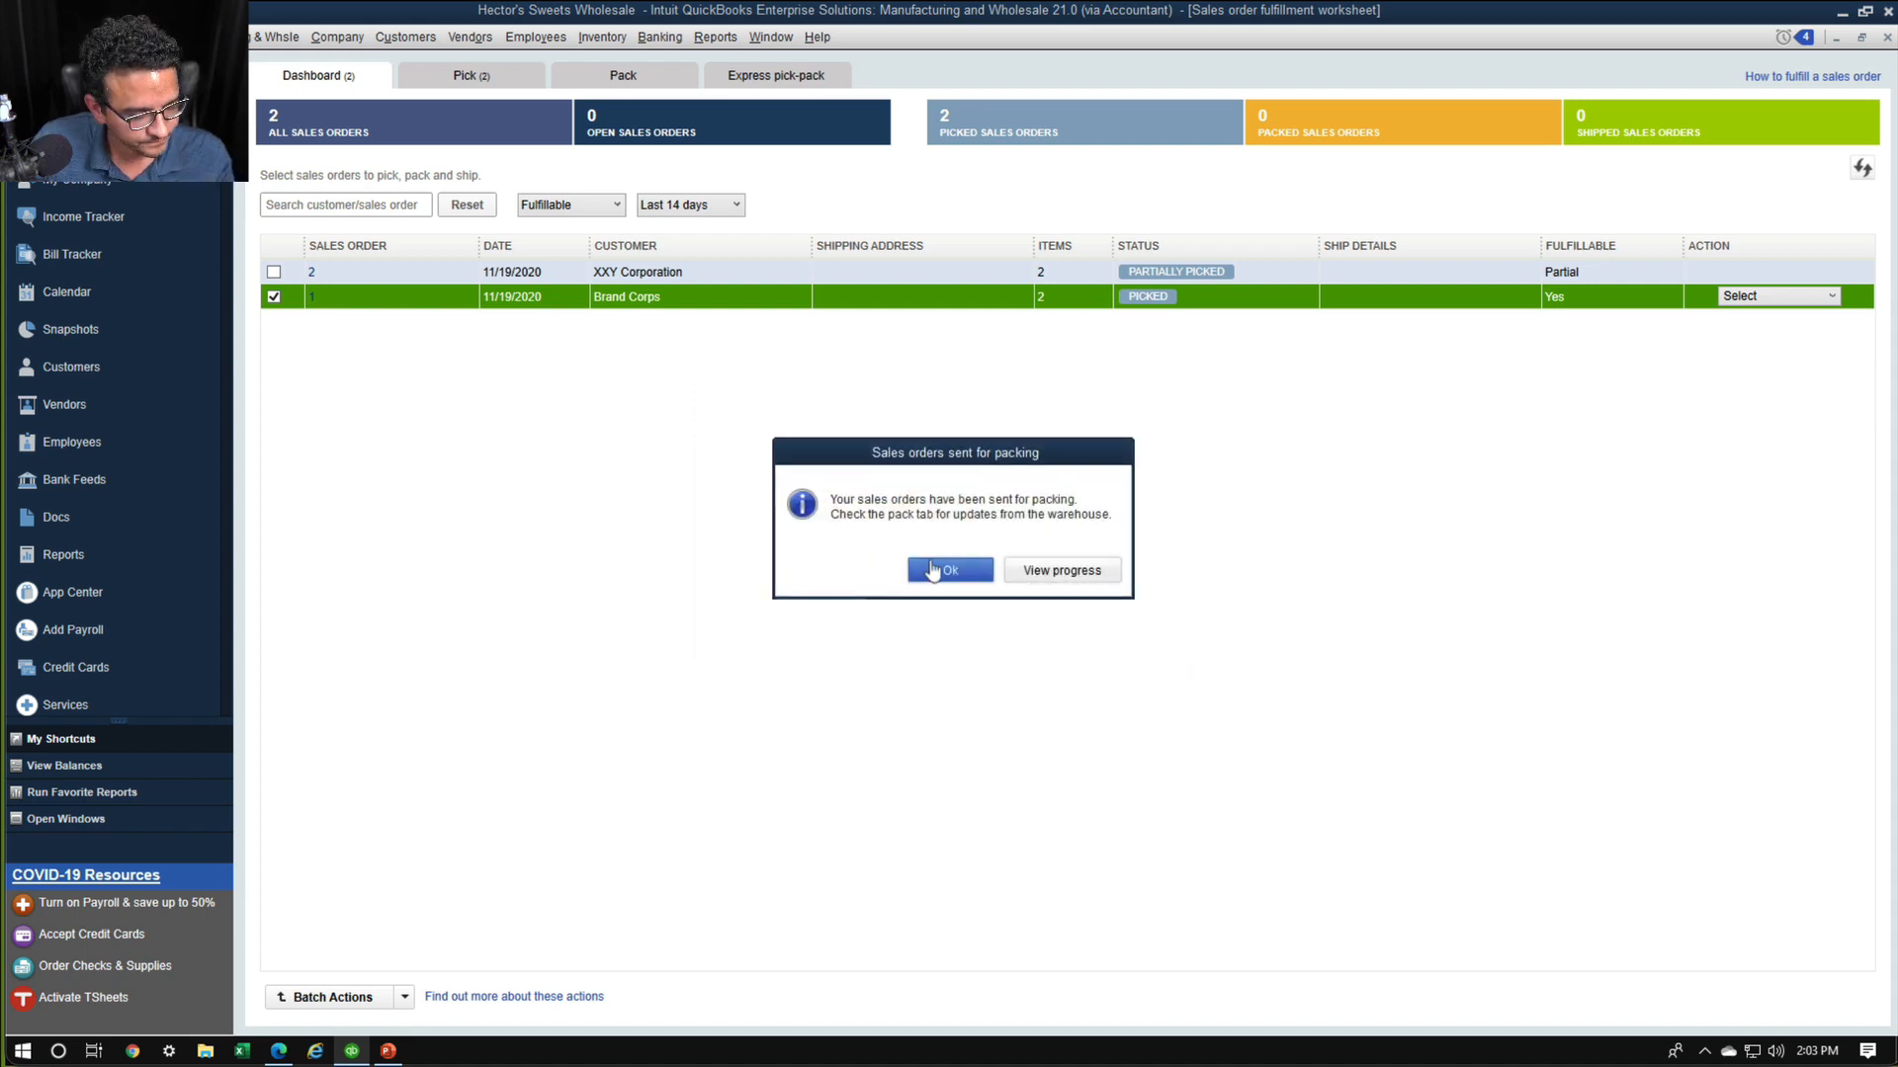
left_click(937, 568)
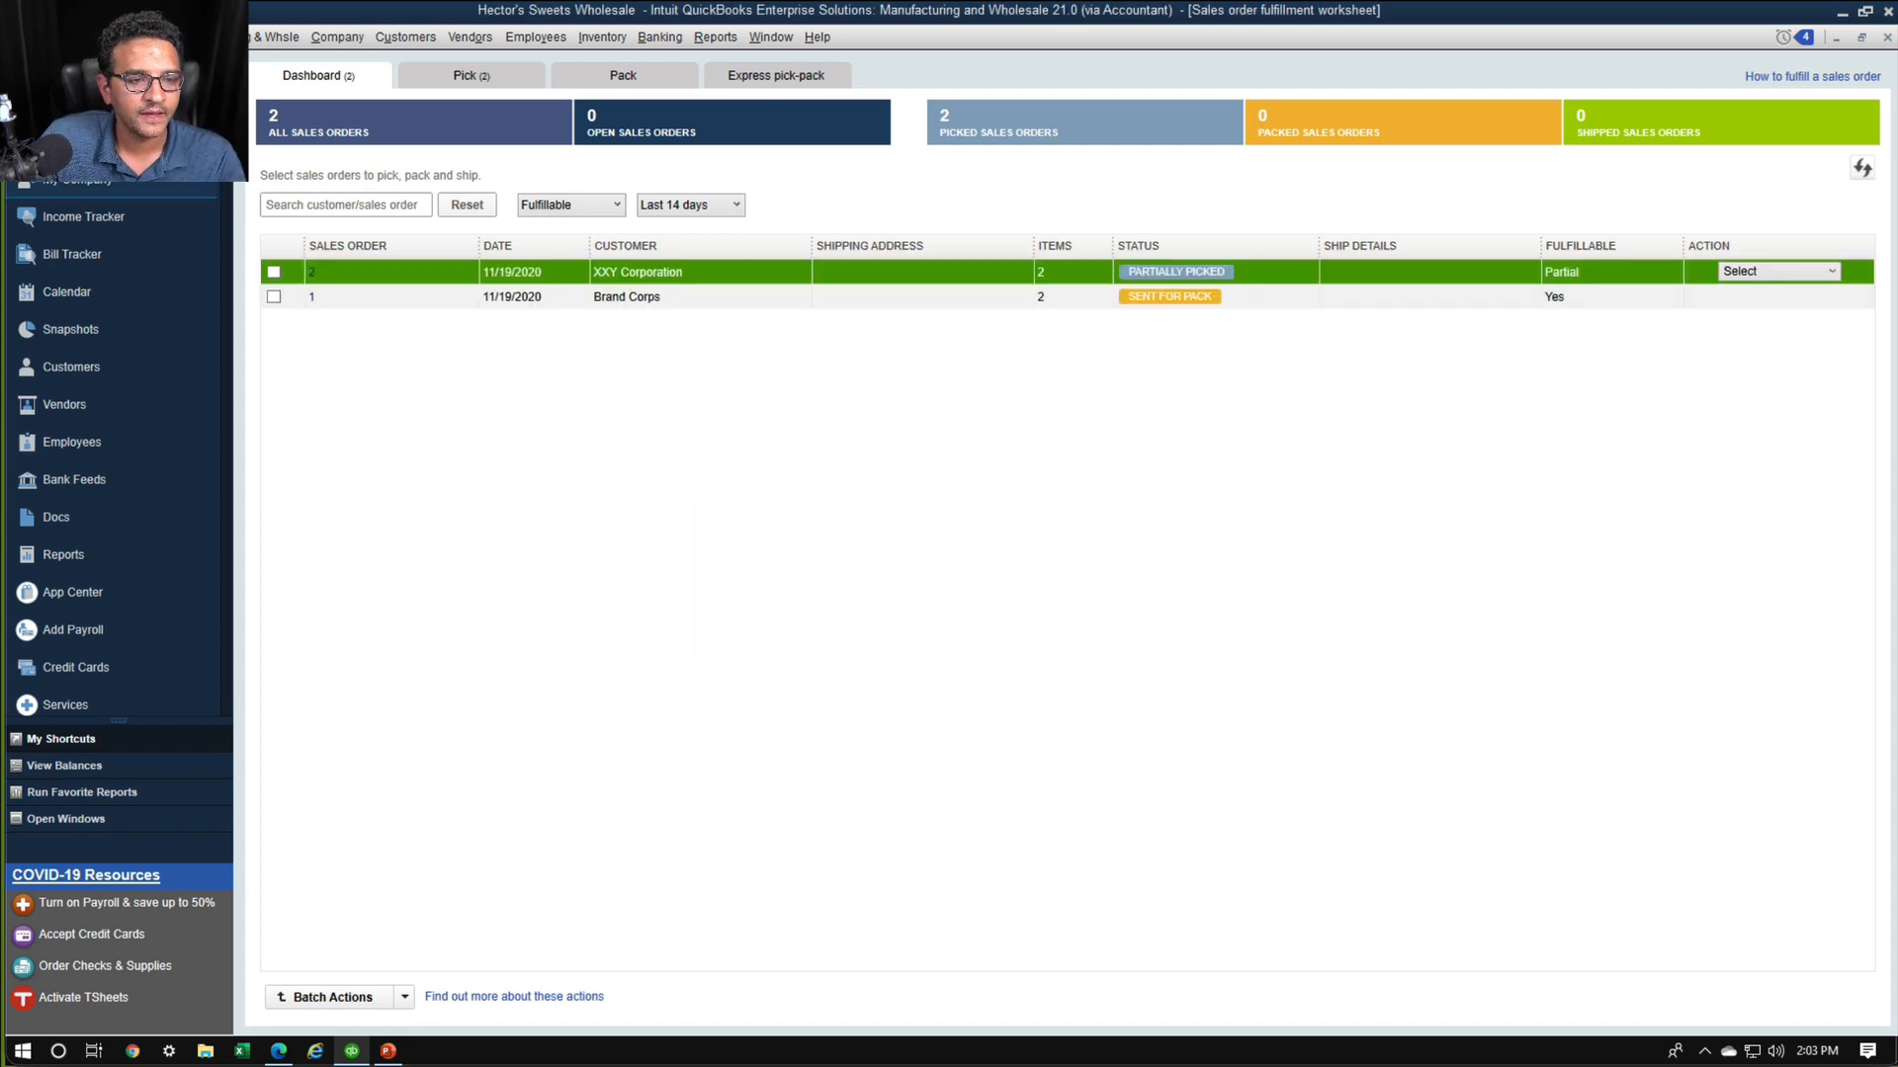
Send XXY Corporation's sales order 2 for packing, assigning SO_2_Pack_2 to the same packer and sending it to the device
left_click(1831, 271)
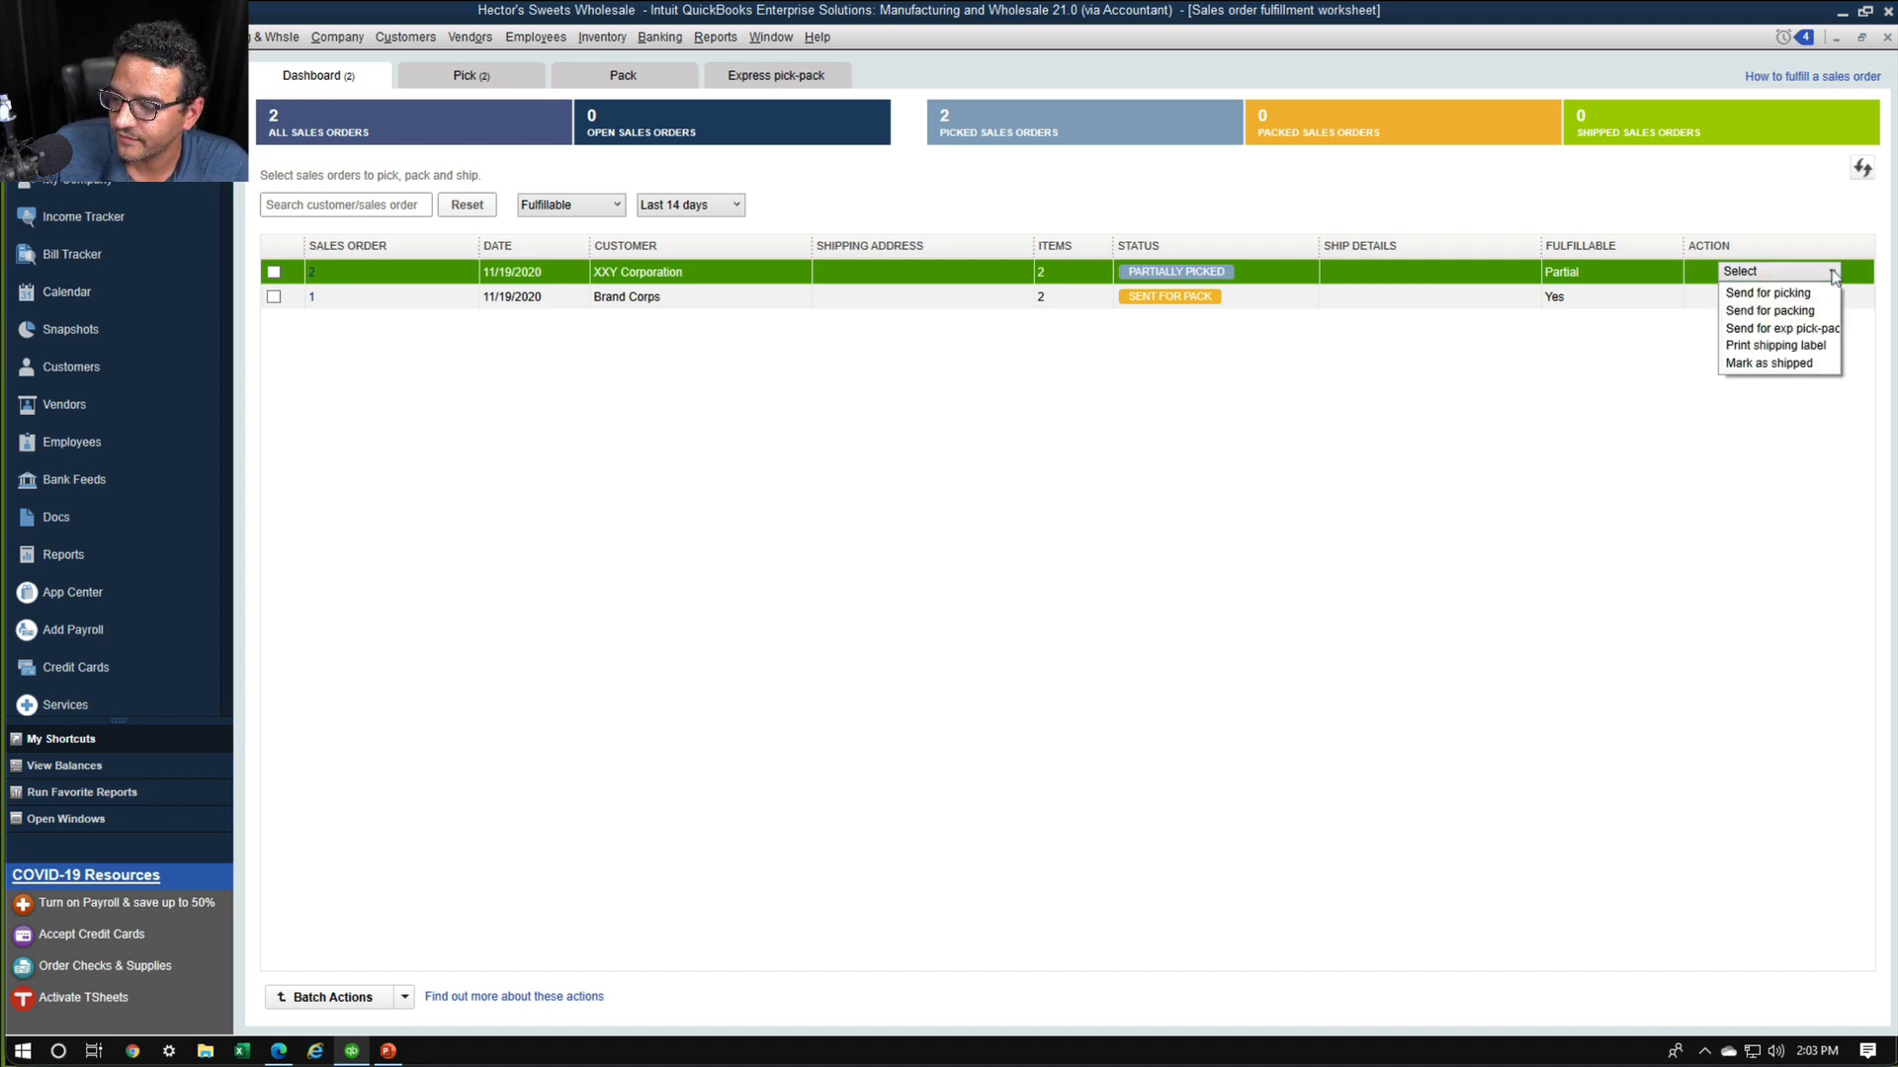
left_click(1787, 313)
left_click(1163, 510)
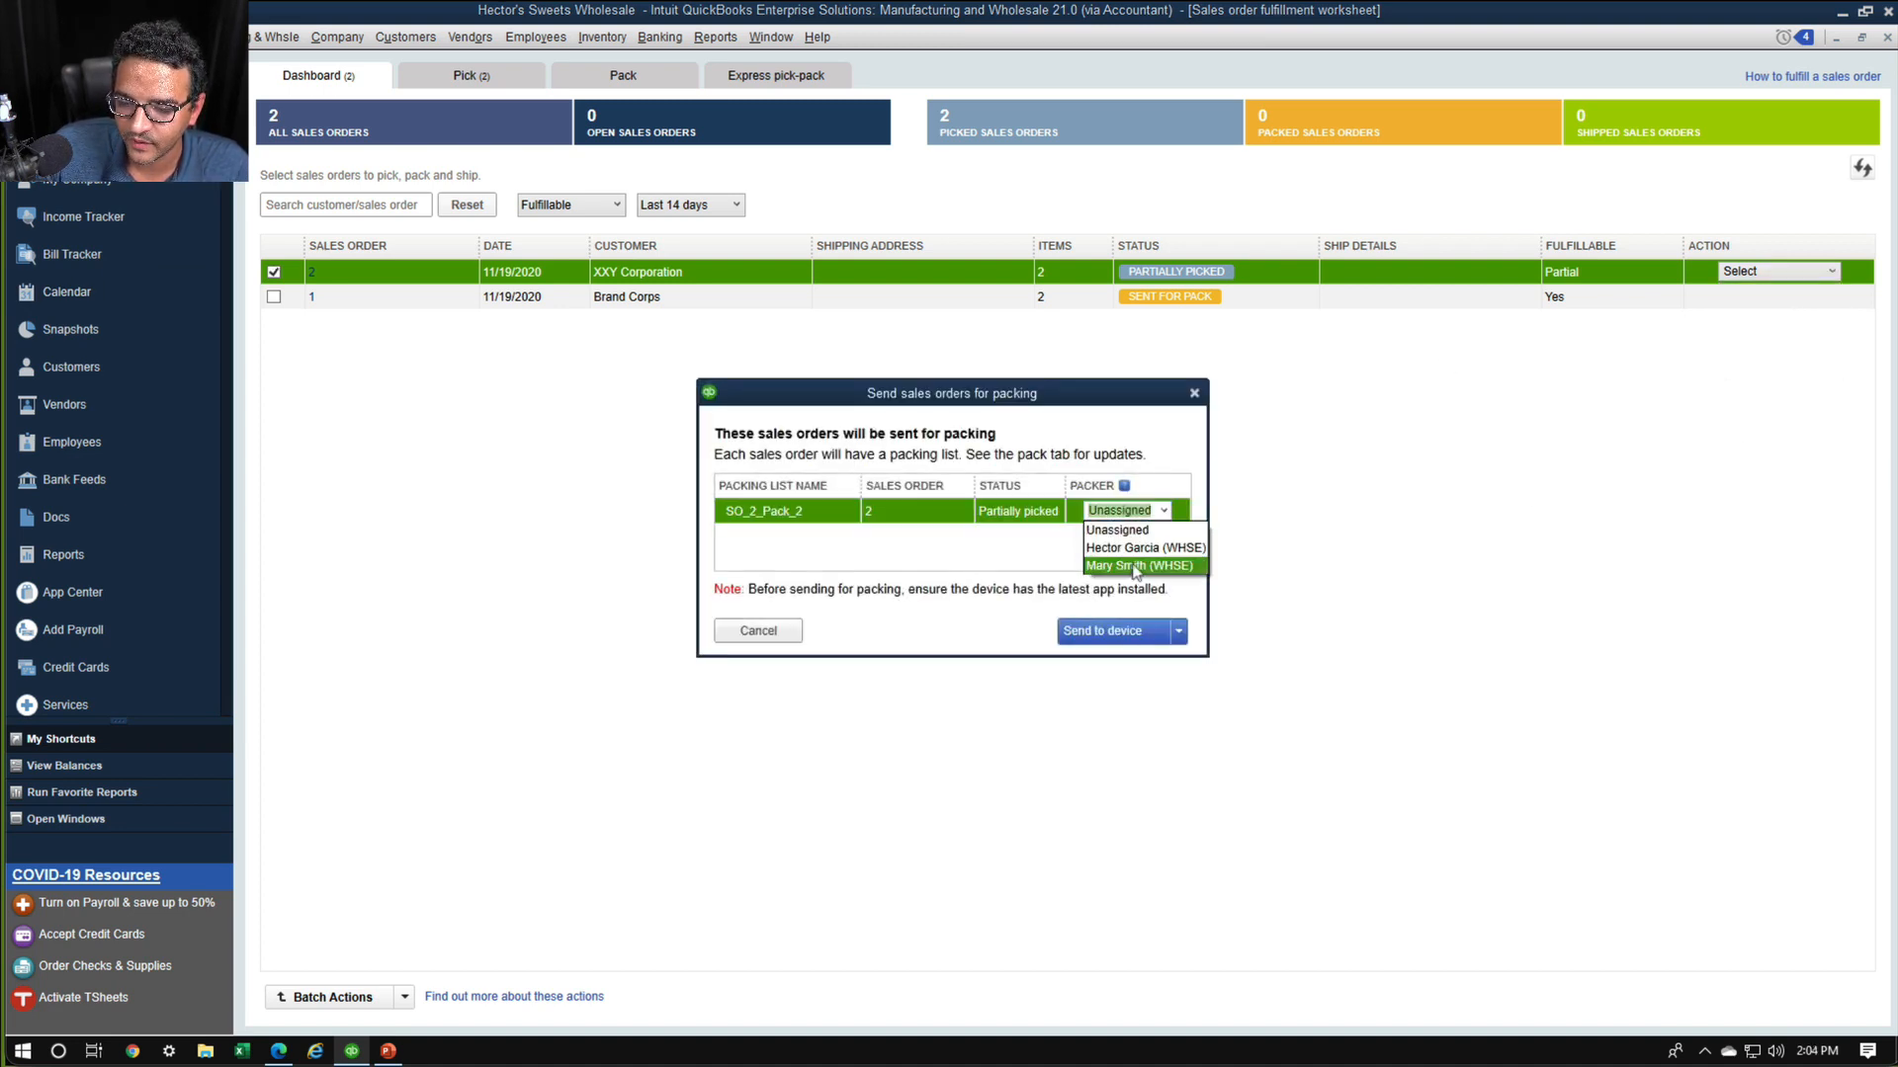
left_click(1135, 566)
left_click(1117, 630)
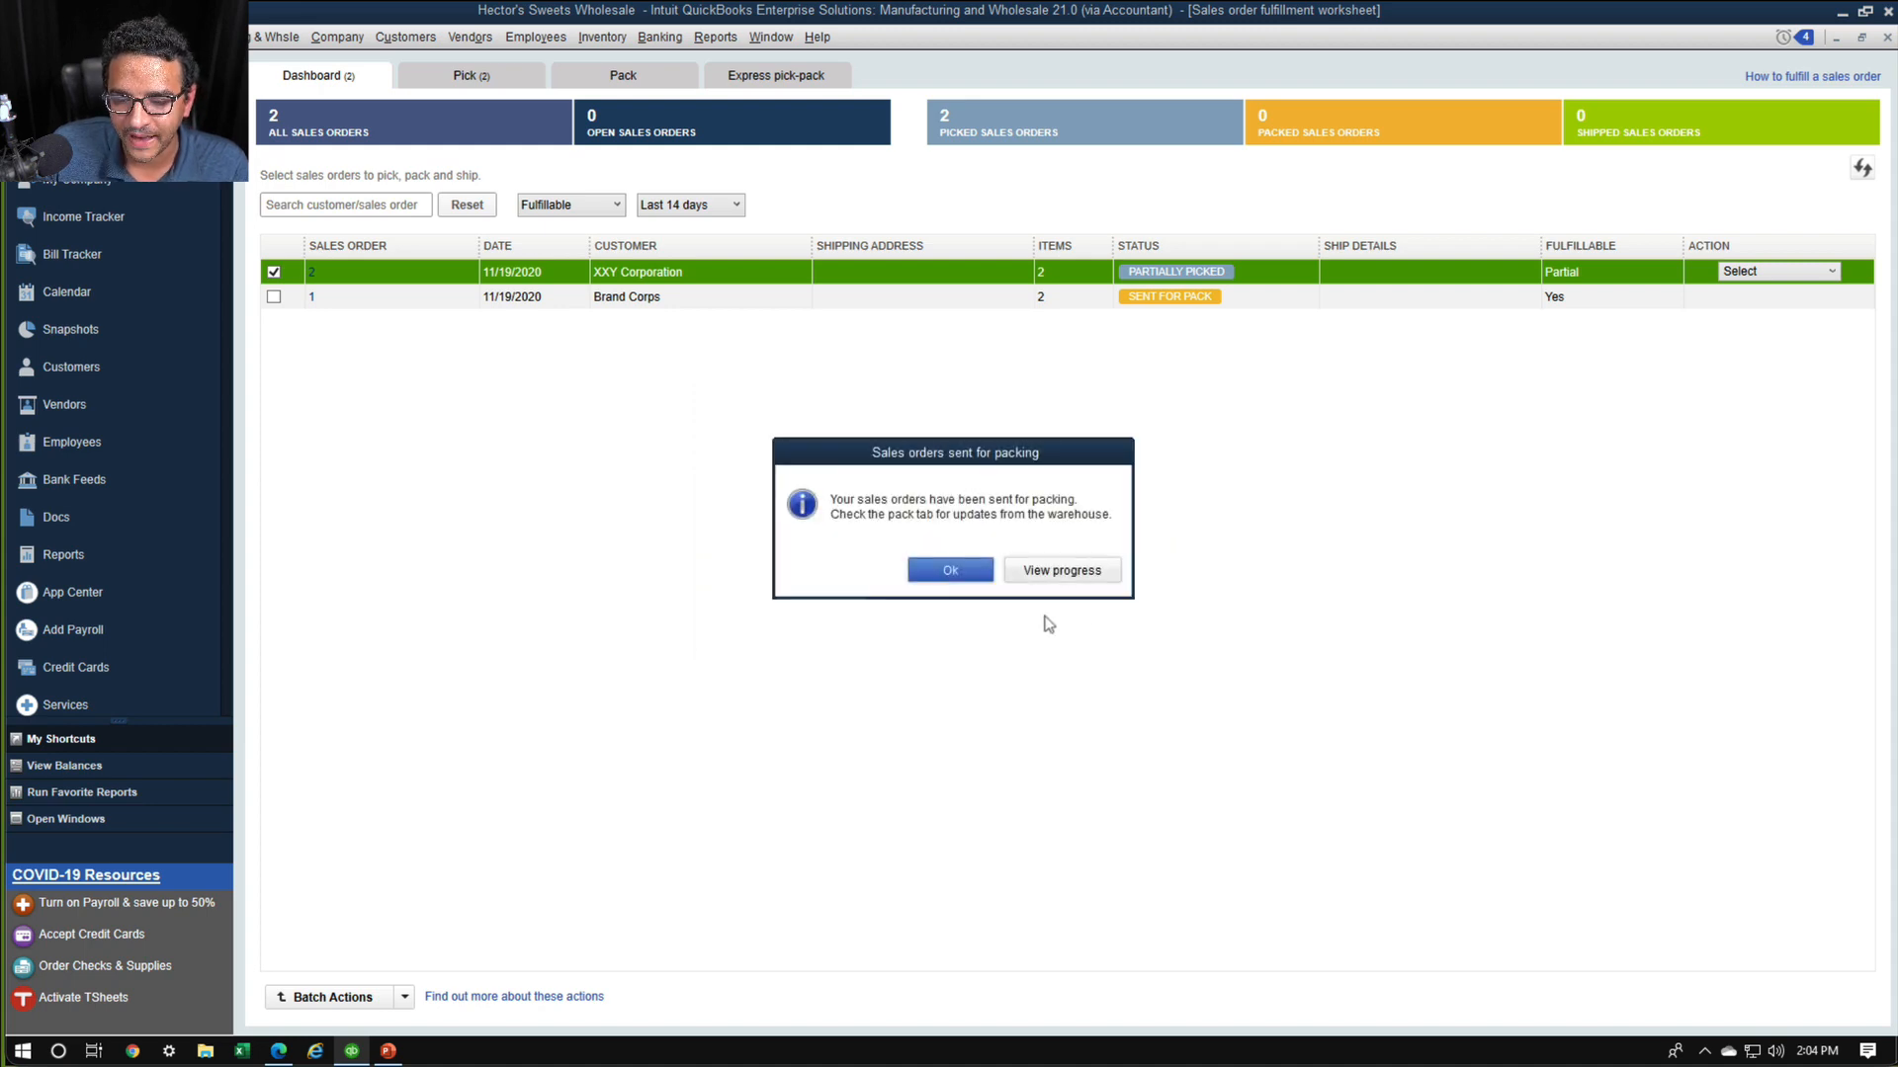
left_click(948, 573)
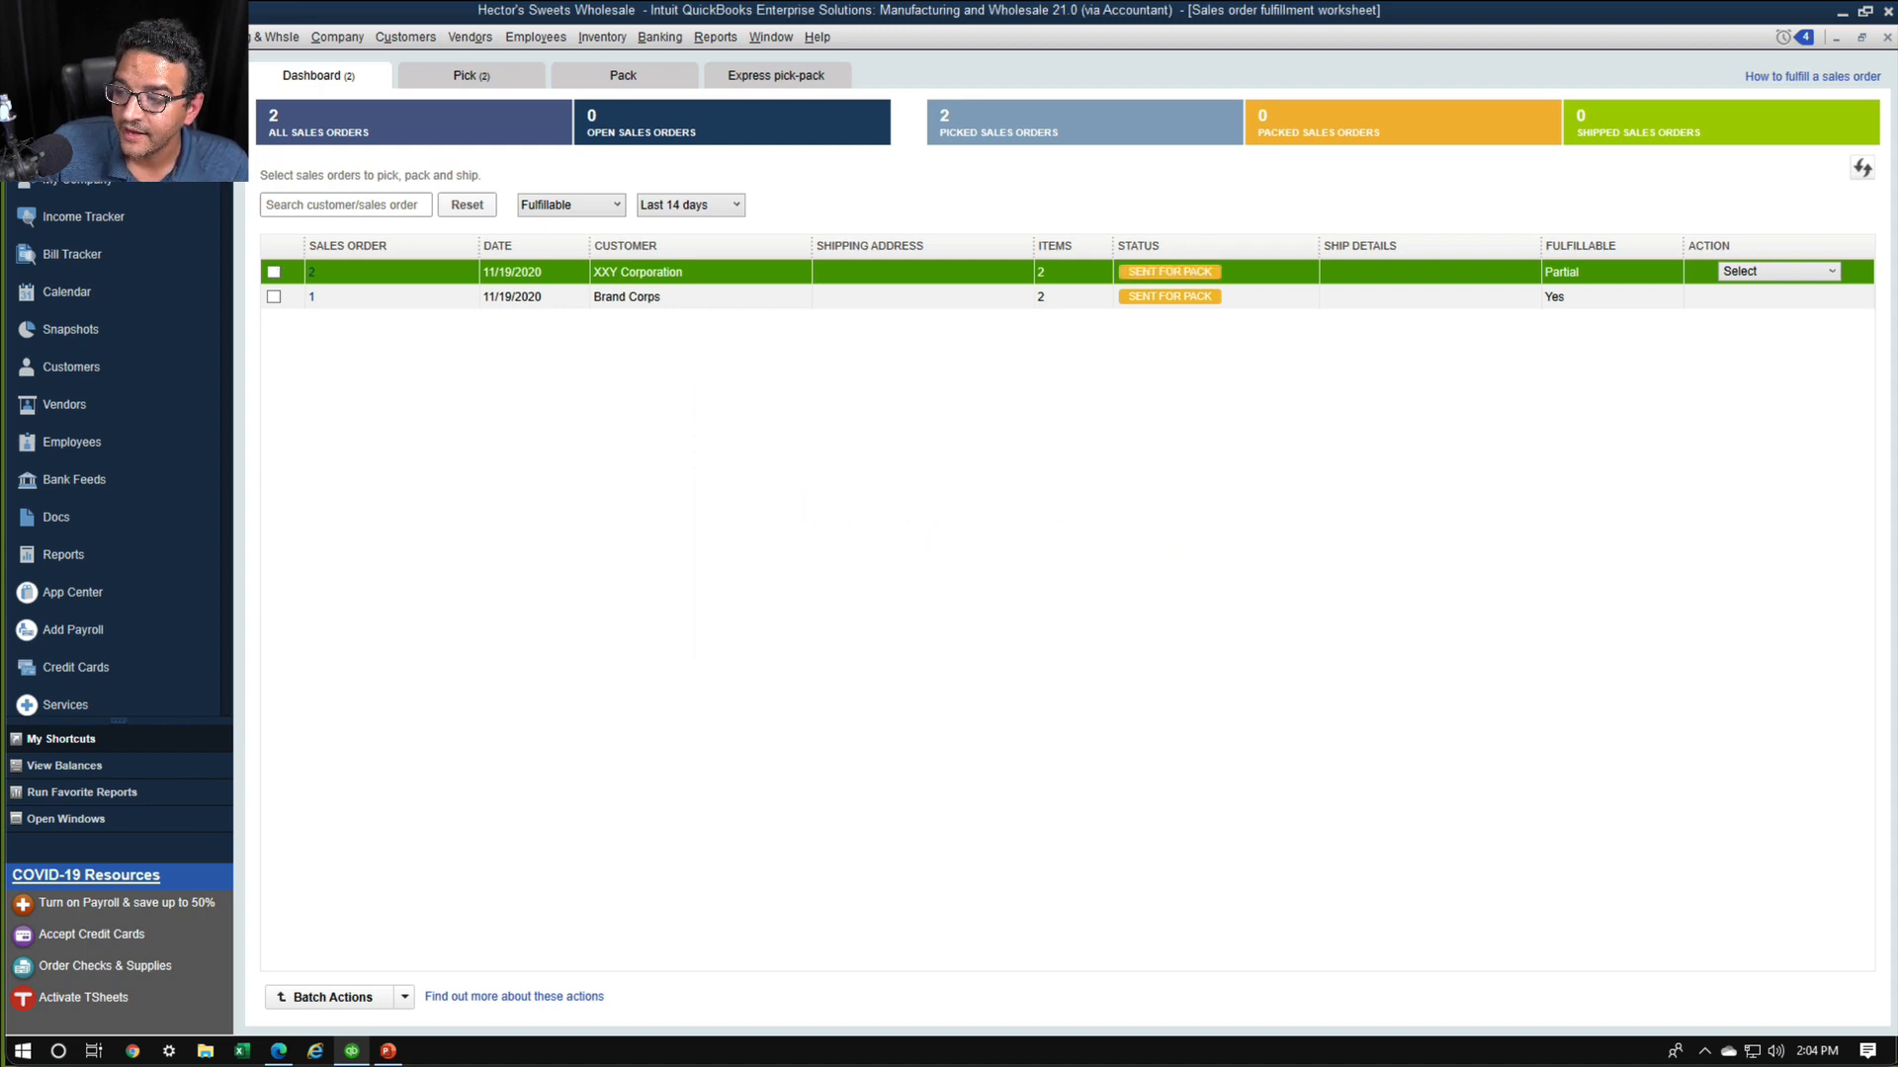
Review the shipping actions and shipping label carriers available for XXY Corporation's order, and leave without choosing one
left_click(1831, 271)
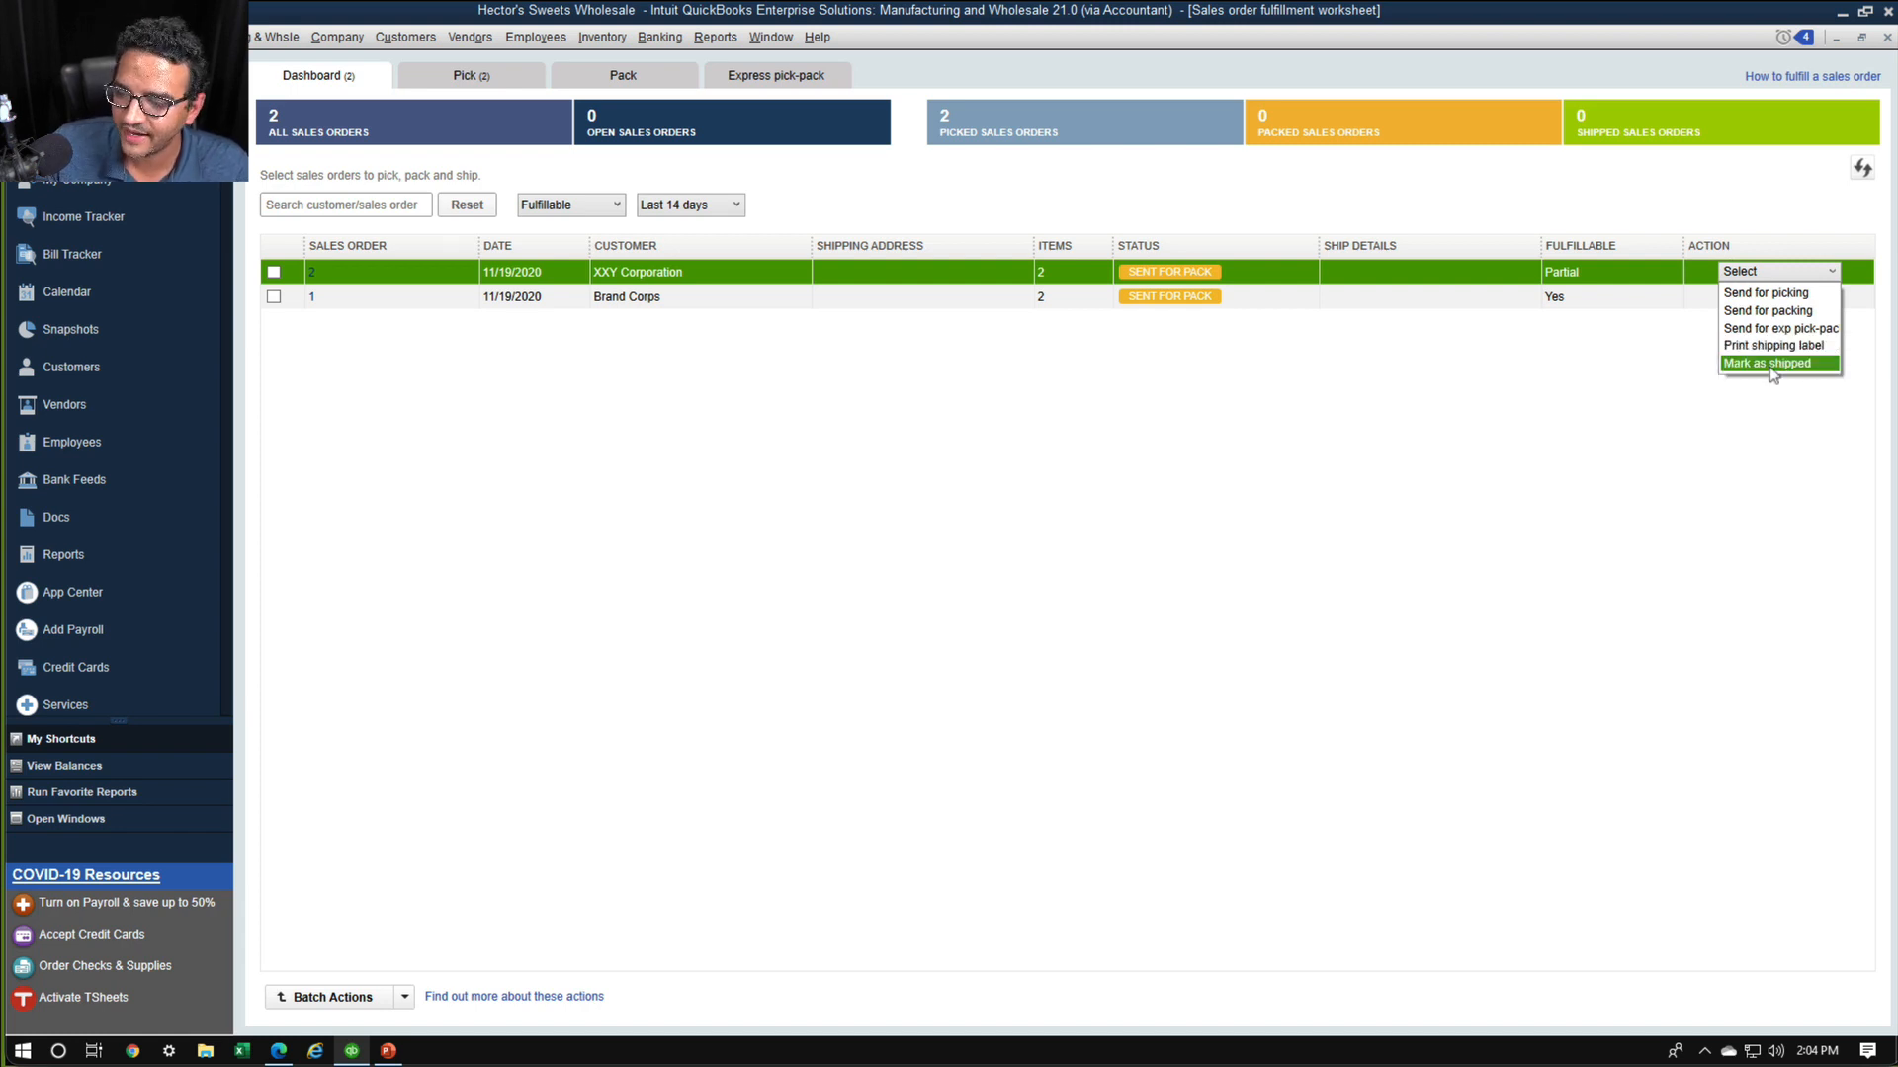
mouse_move(1808, 352)
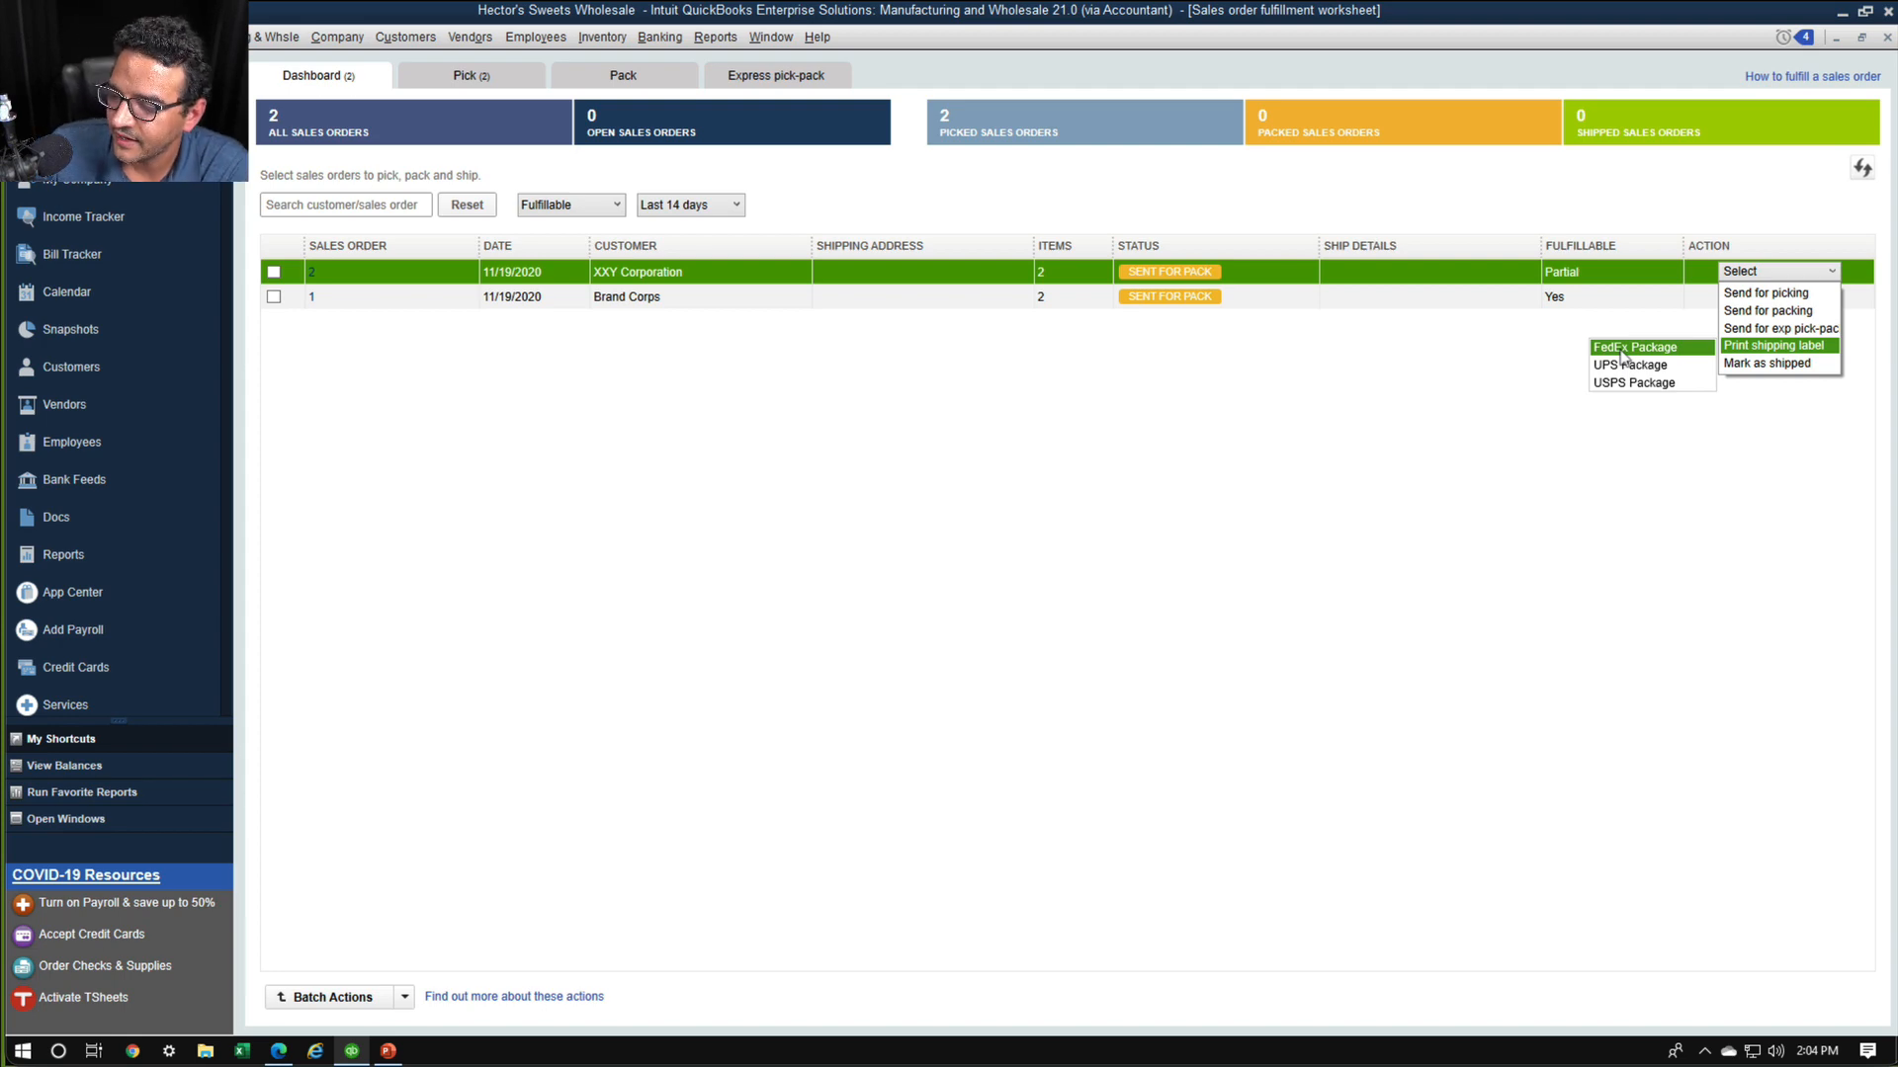
left_click(1461, 384)
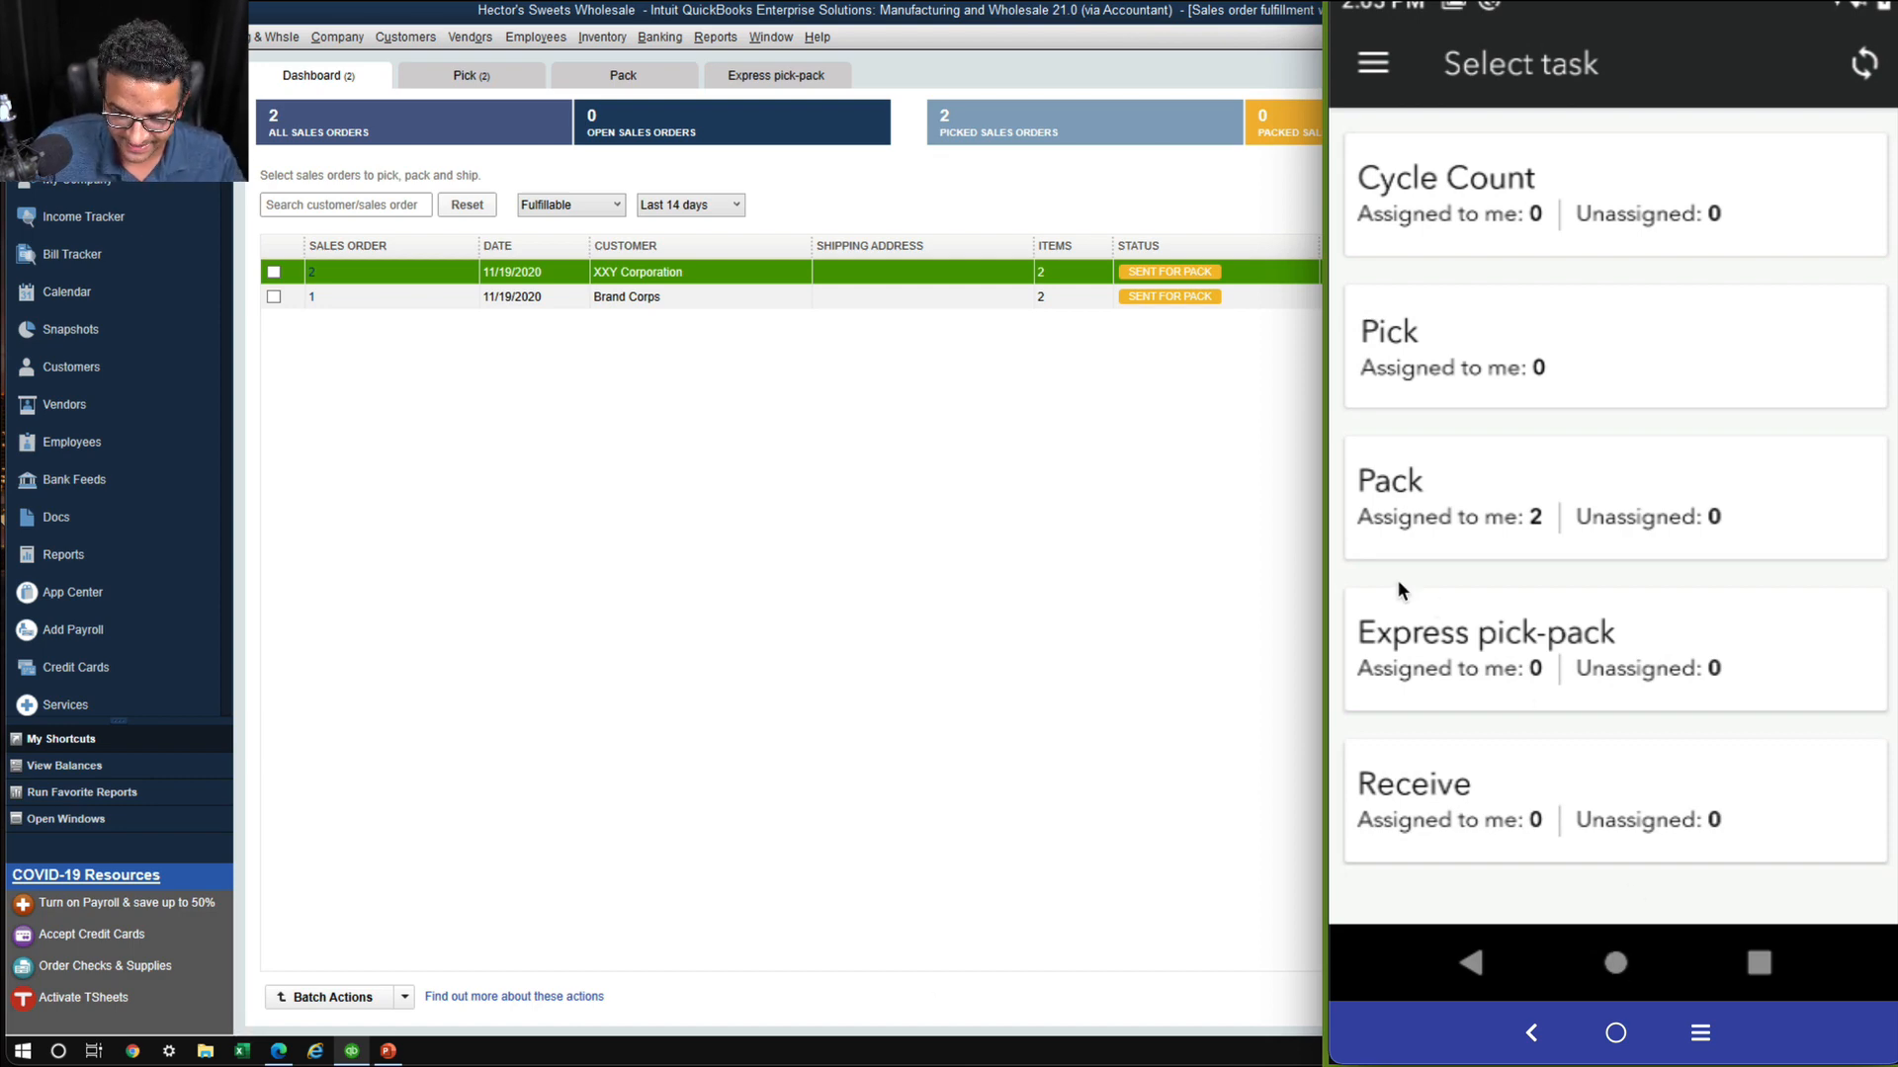
In the mobile warehouse app, open the Pack tasks and review the XXY Corporation and Brand Corps orders assigned for packing
left_click(1472, 498)
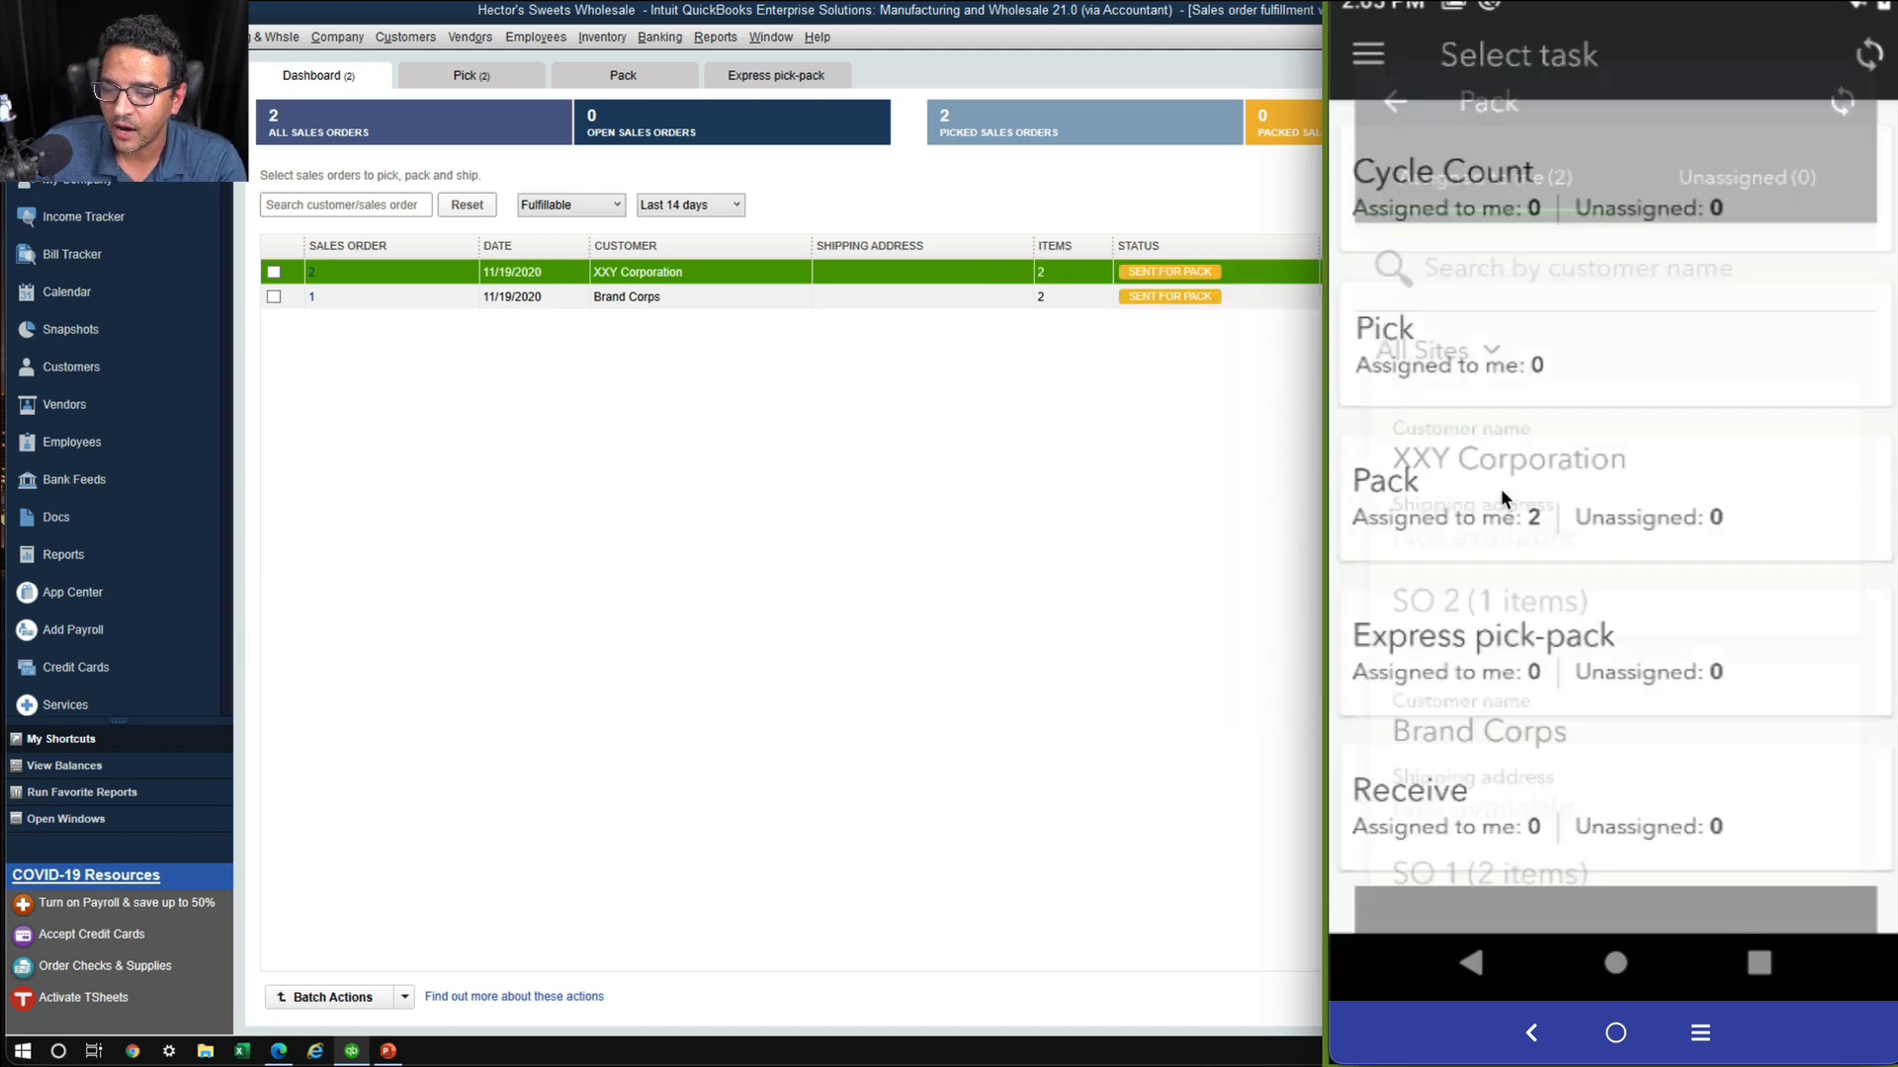
scroll(1584, 481, "down", 1)
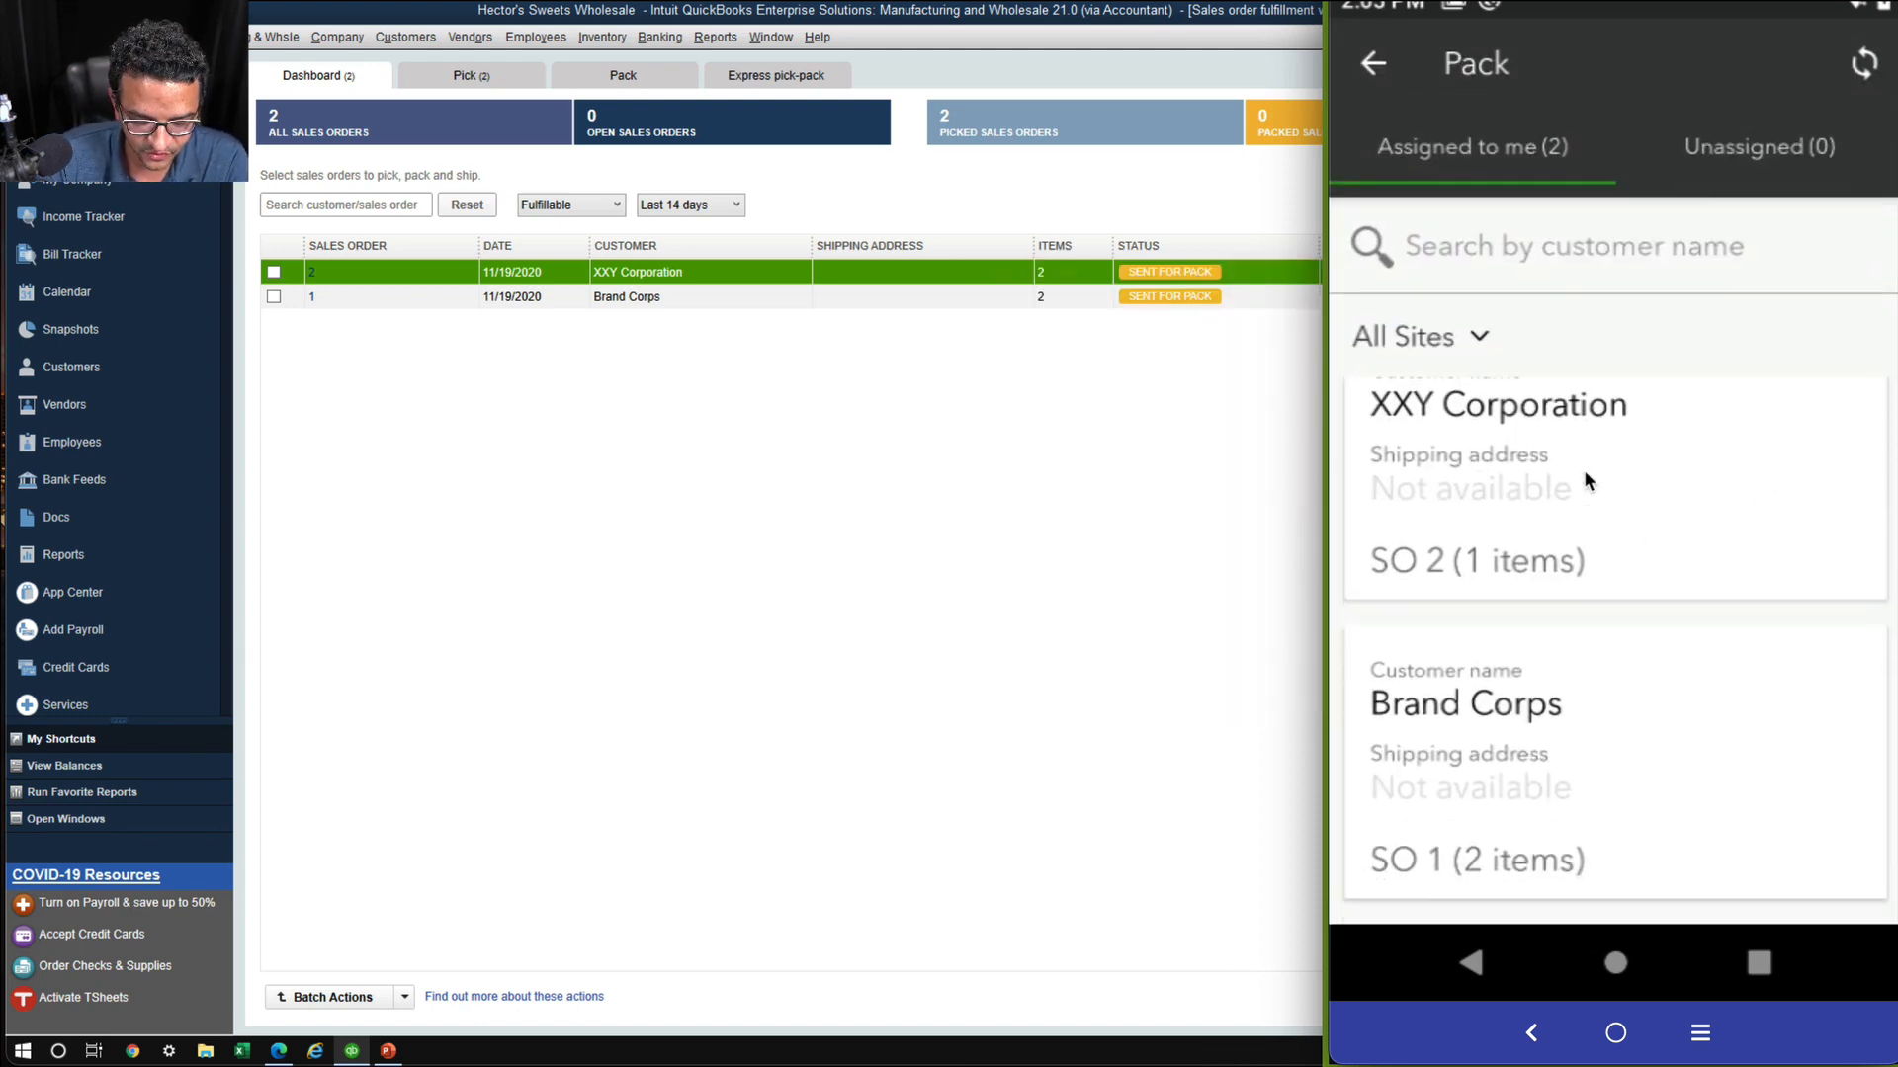
scroll(1584, 480, "up", 2)
scroll(1583, 480, "down", 2)
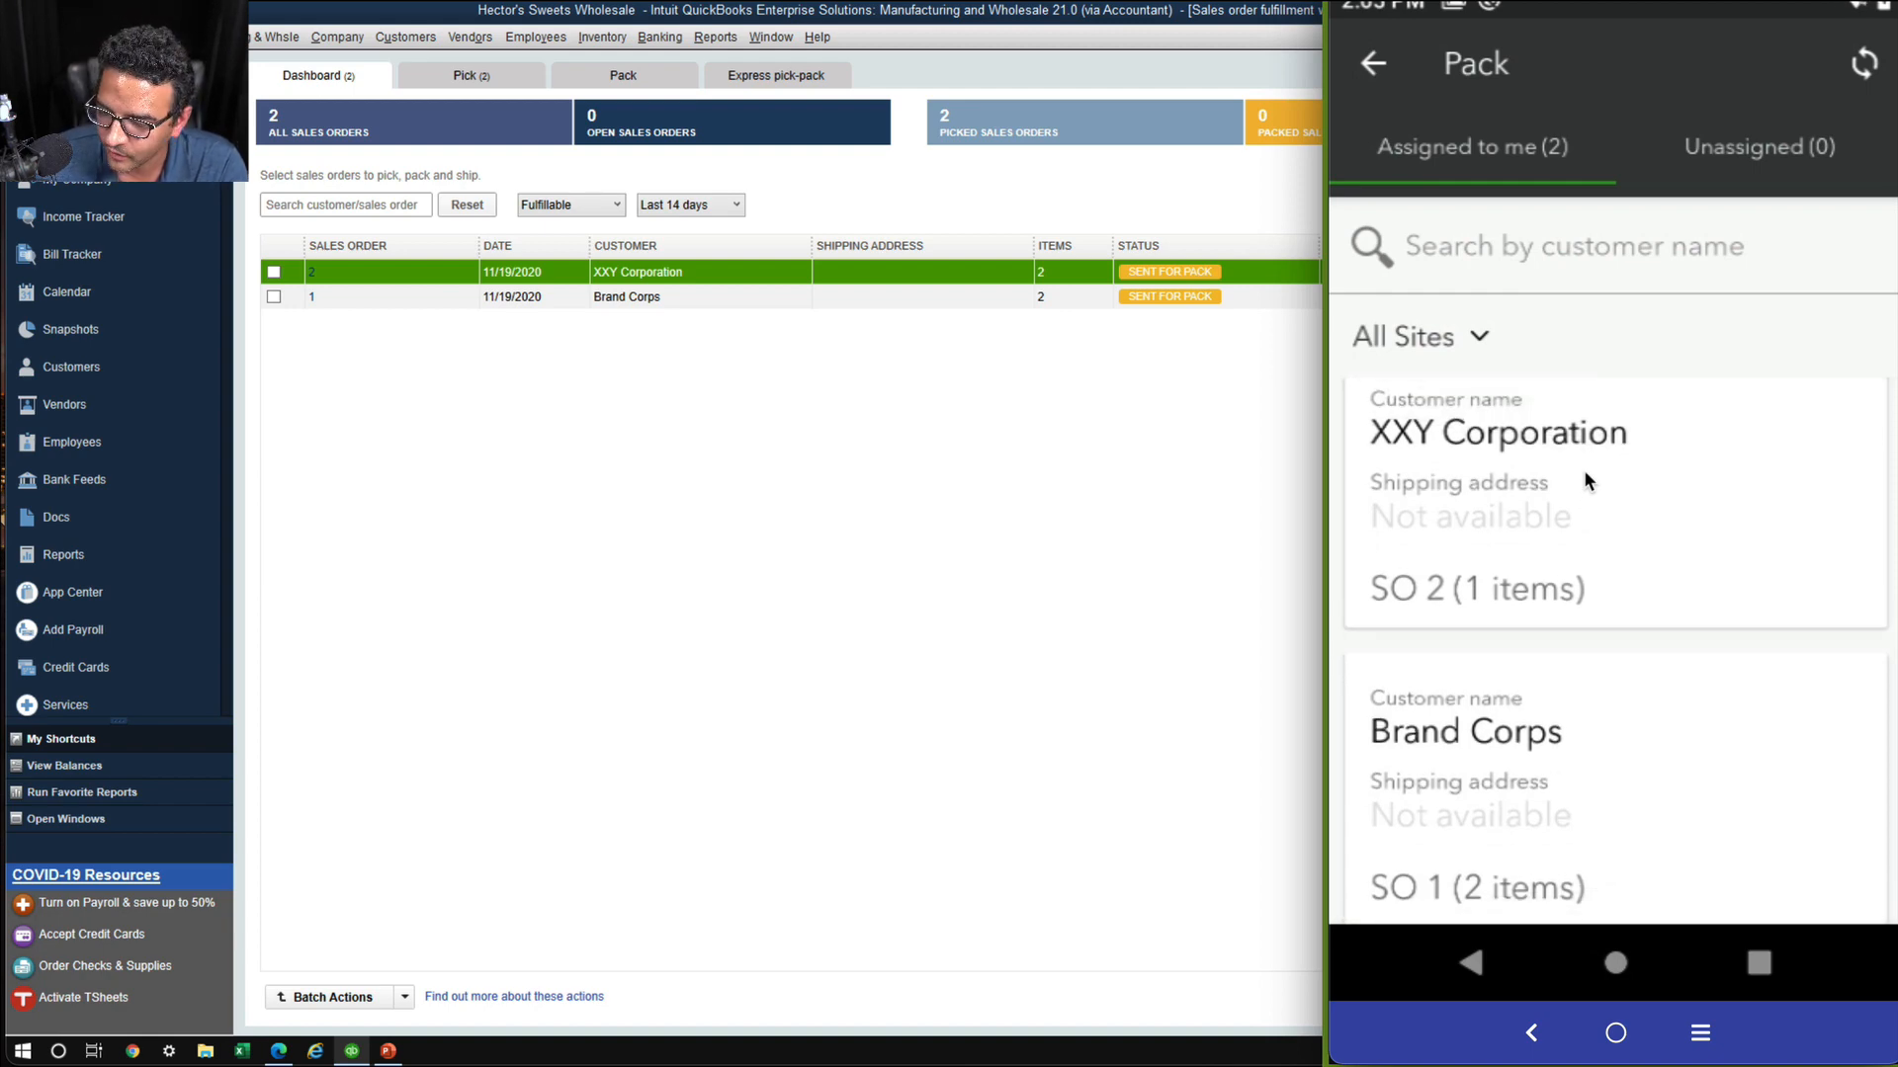
scroll(1586, 482, "down", 1)
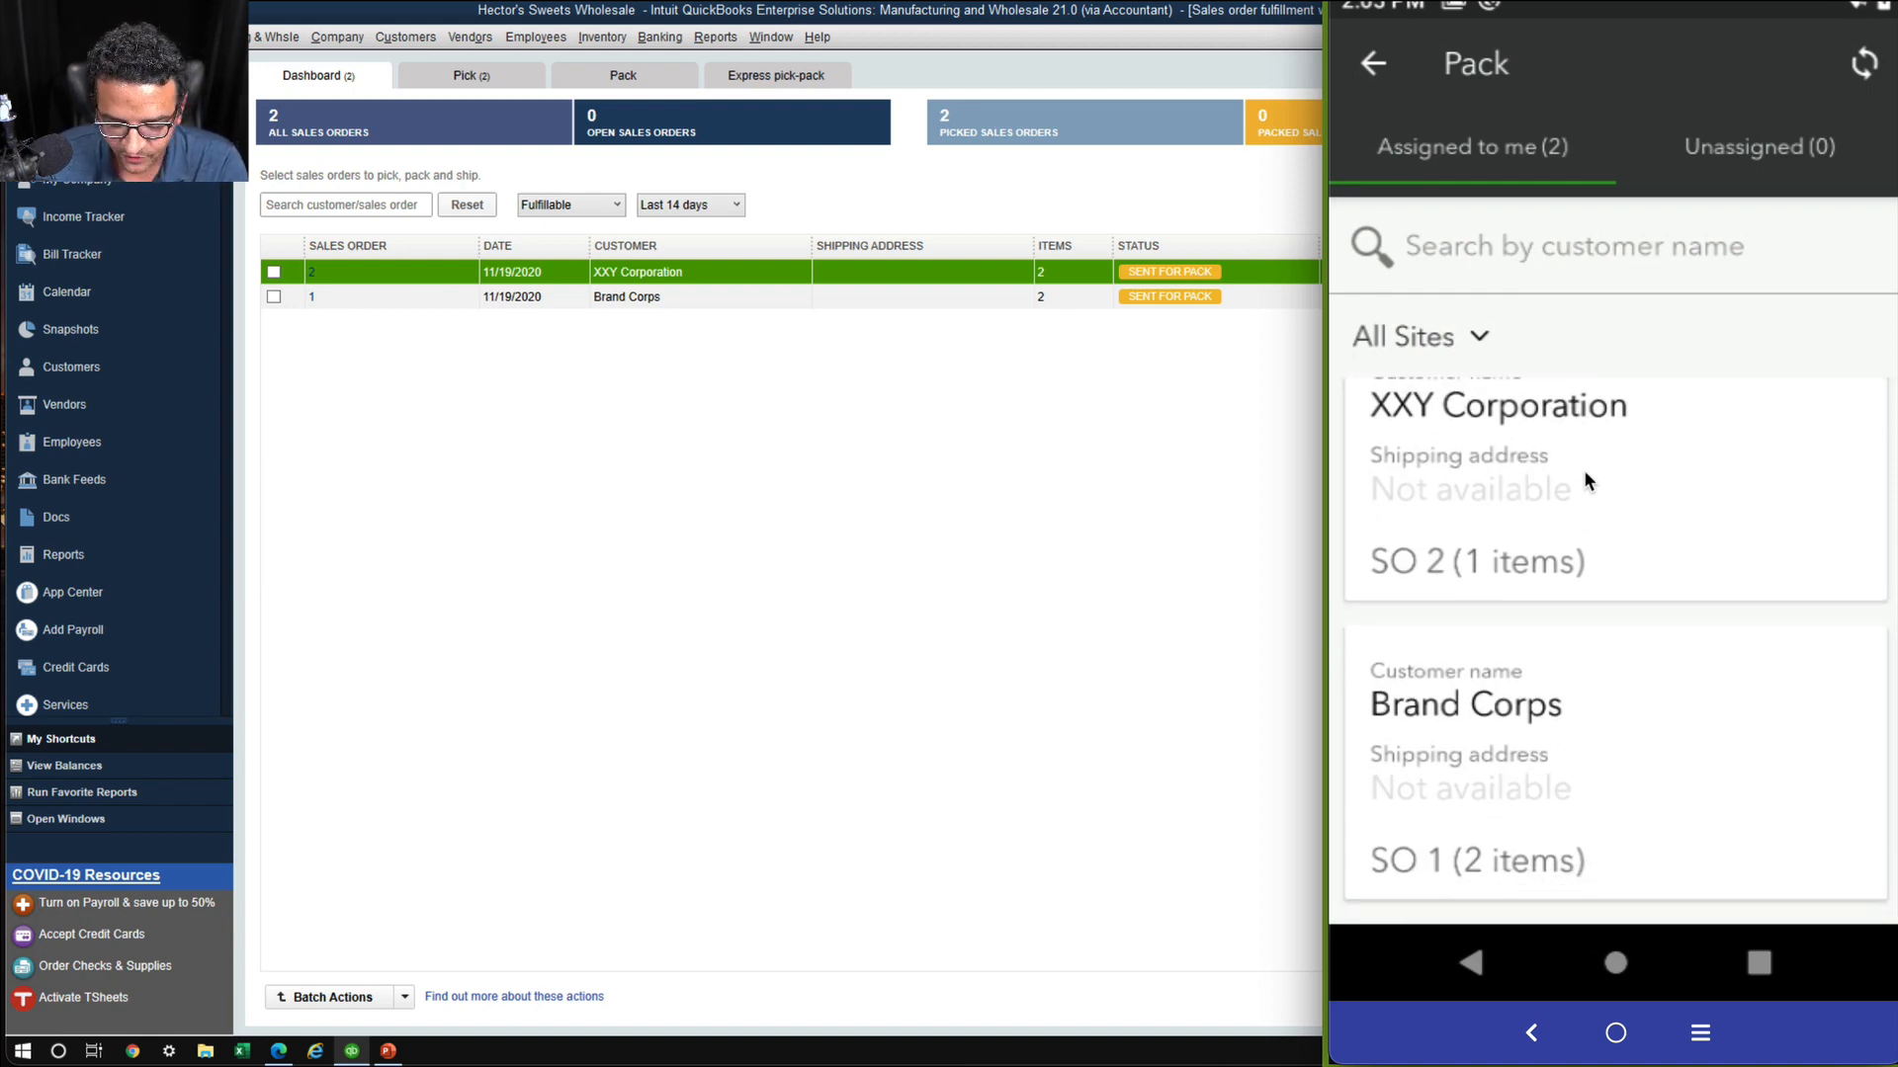
scroll(1585, 478, "up", 1)
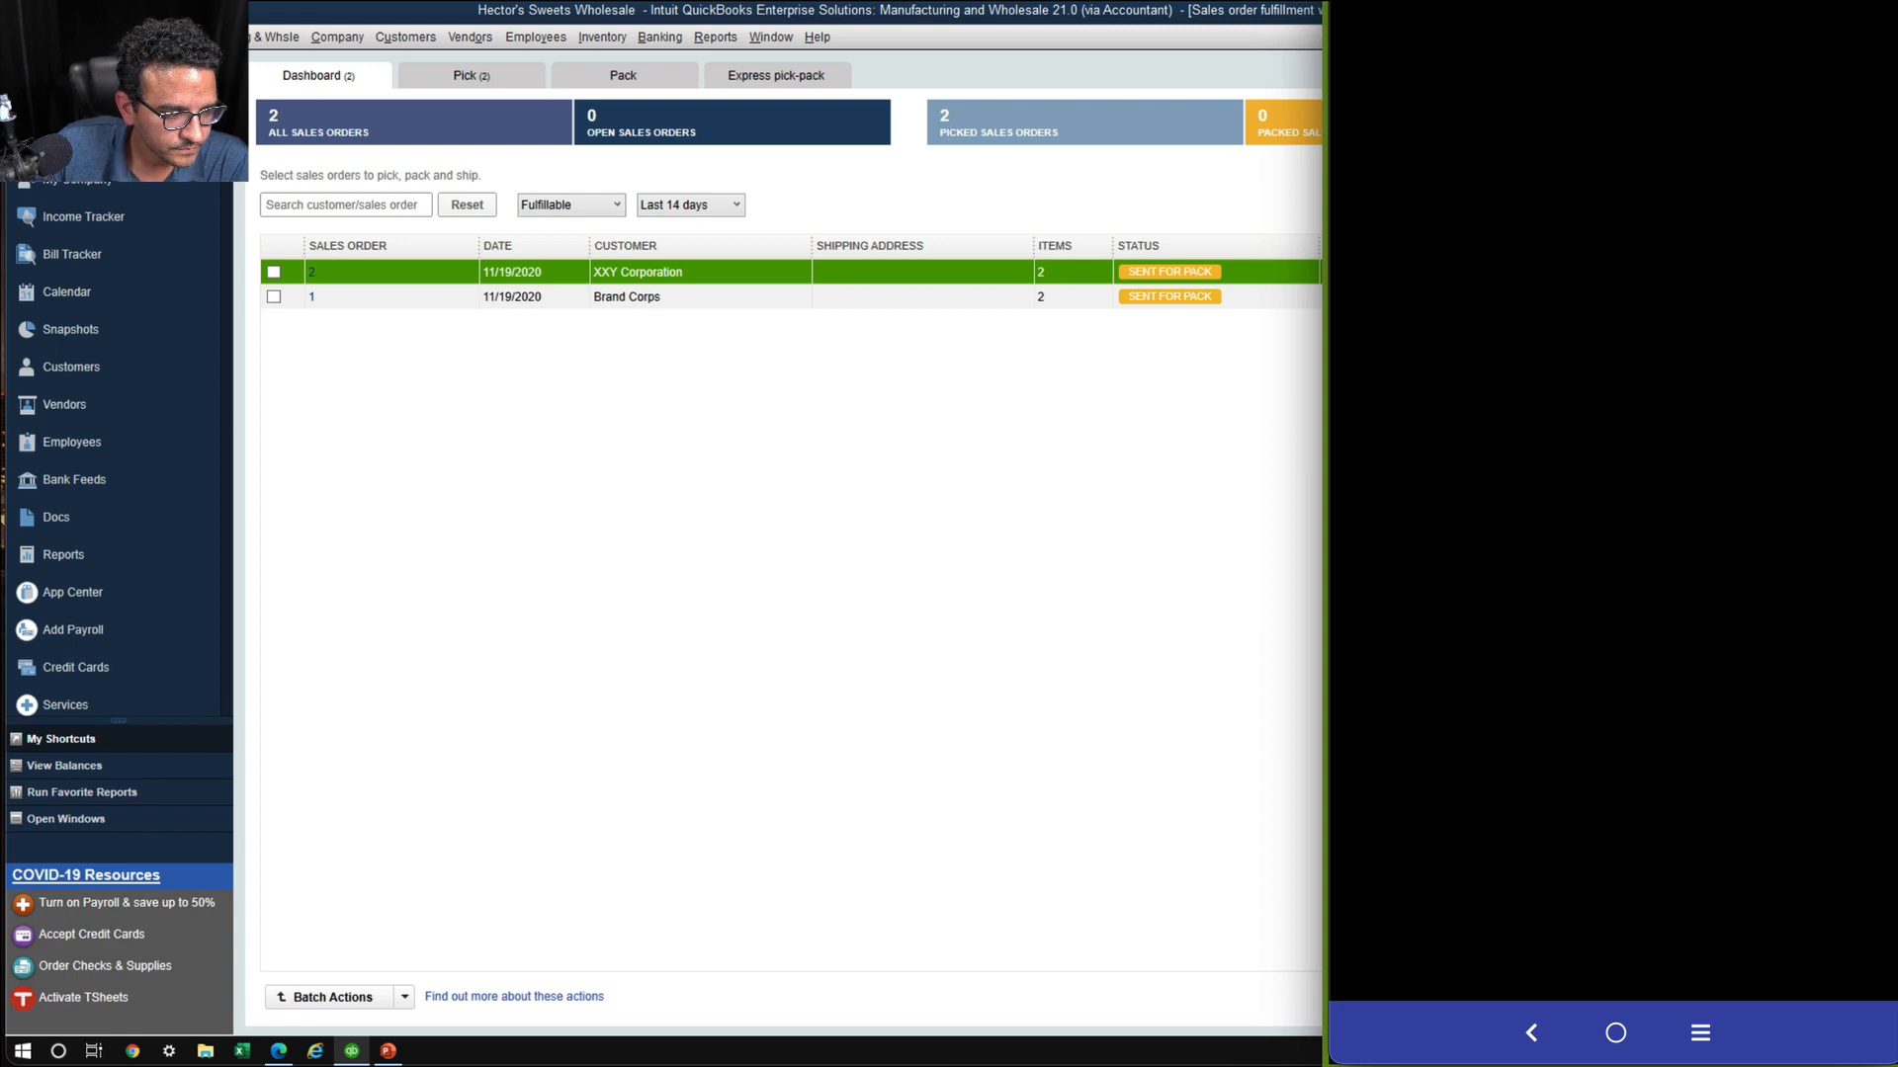
Return to QuickBooks and update XXY Corporation's sales order 2 from the packing list SO_2_Pack_2
key("alt+Tab")
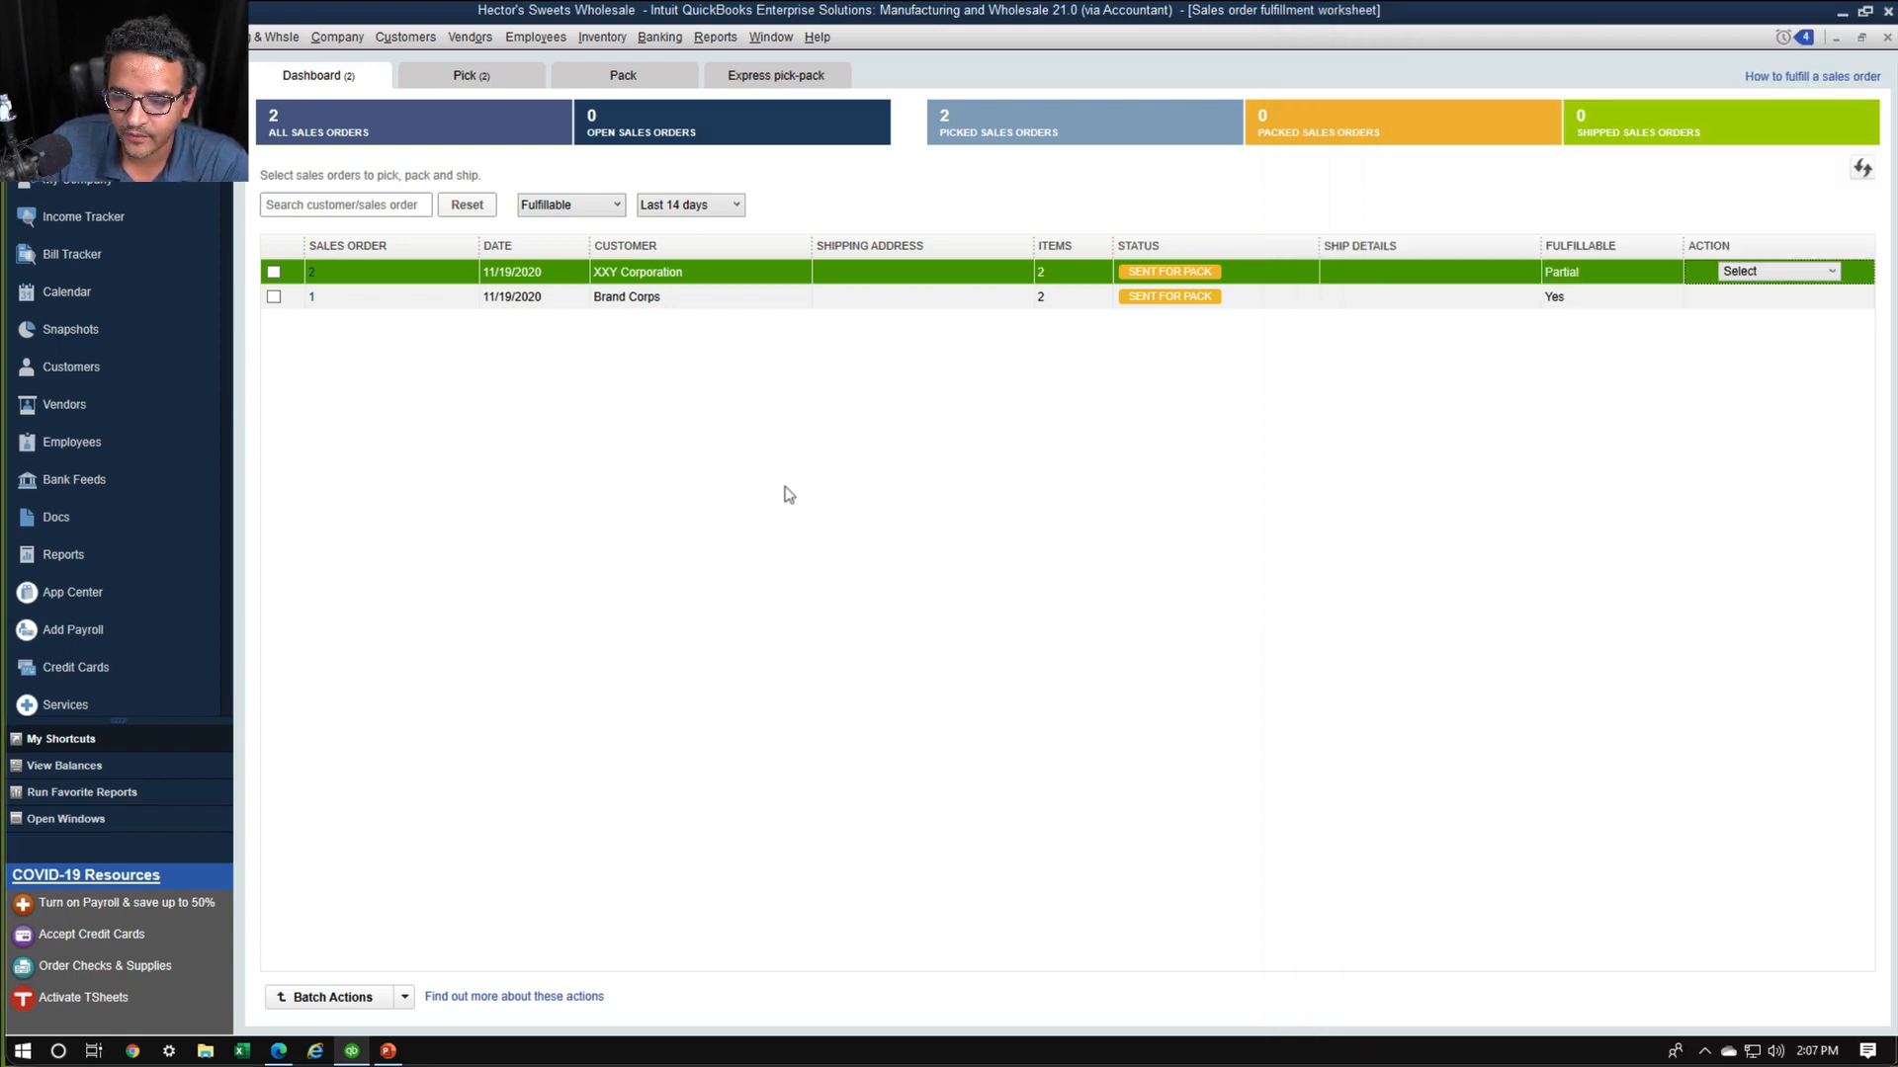
left_click(632, 83)
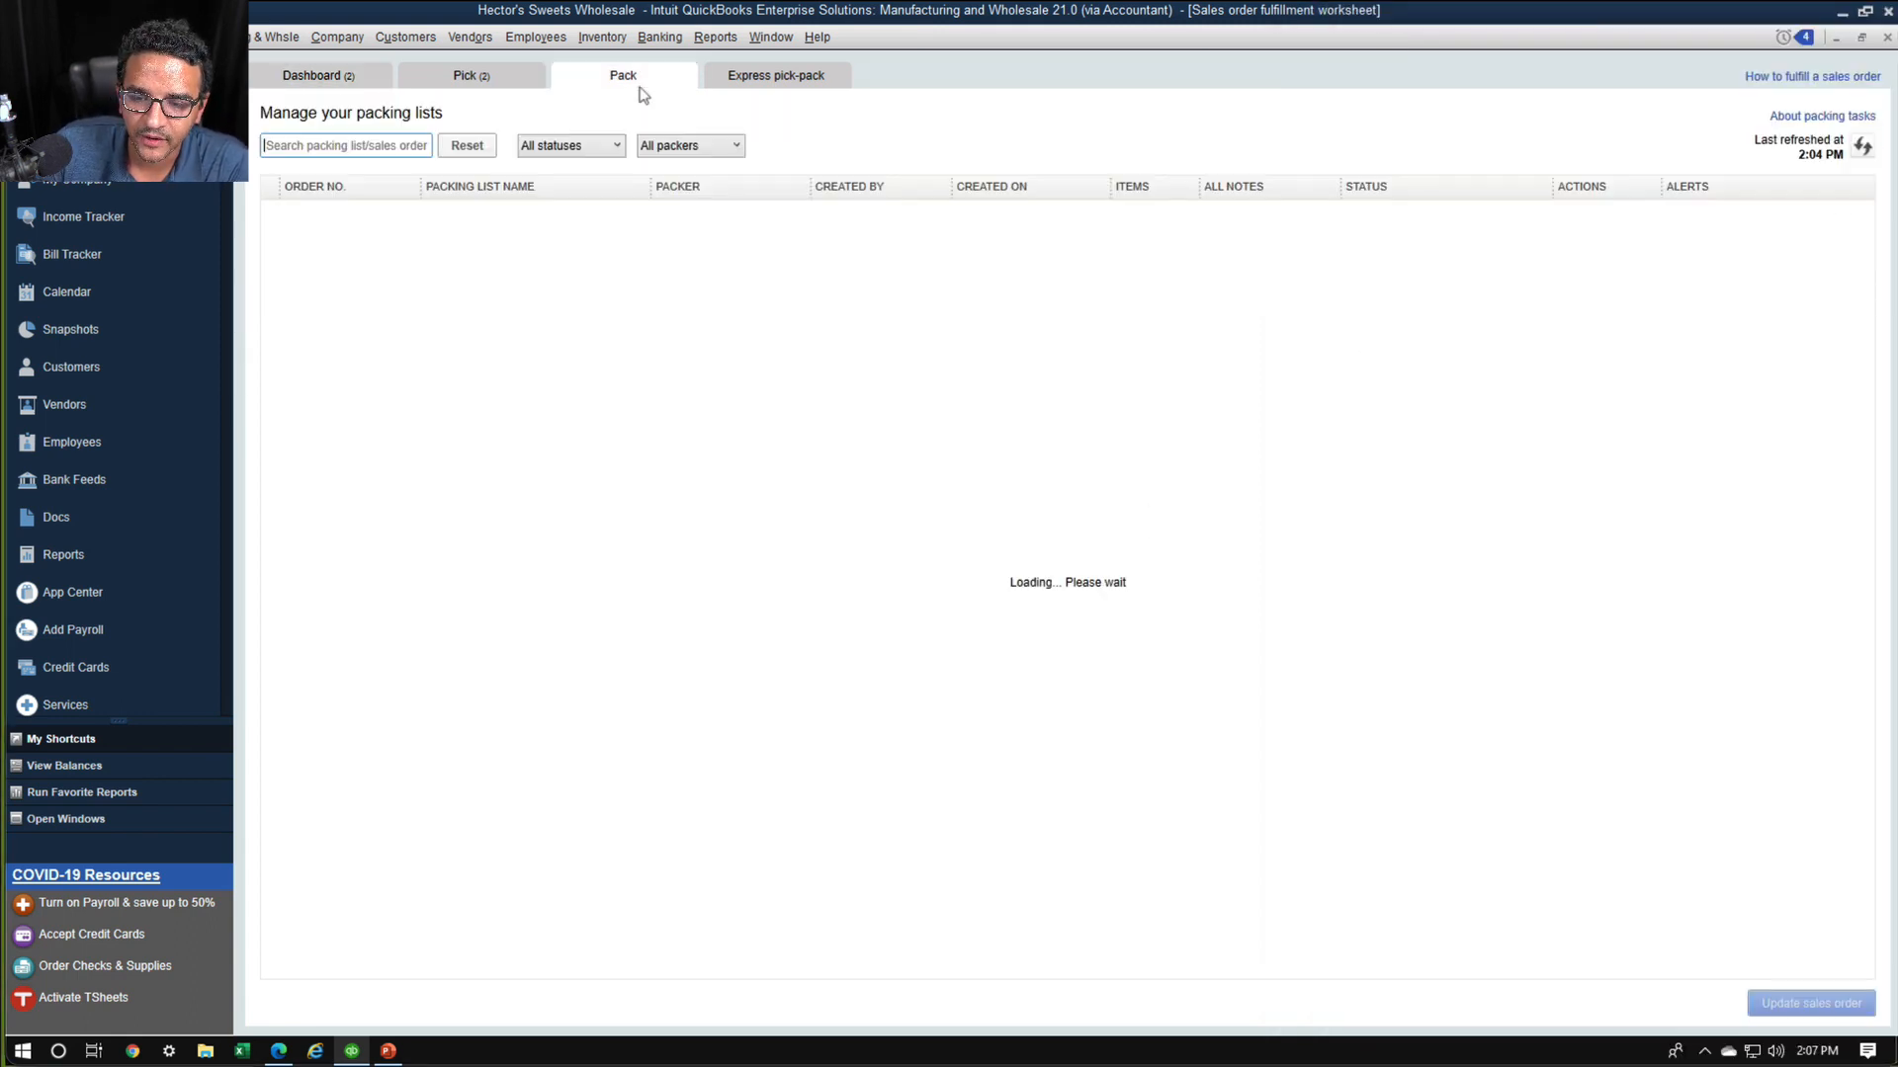
left_click(1809, 1003)
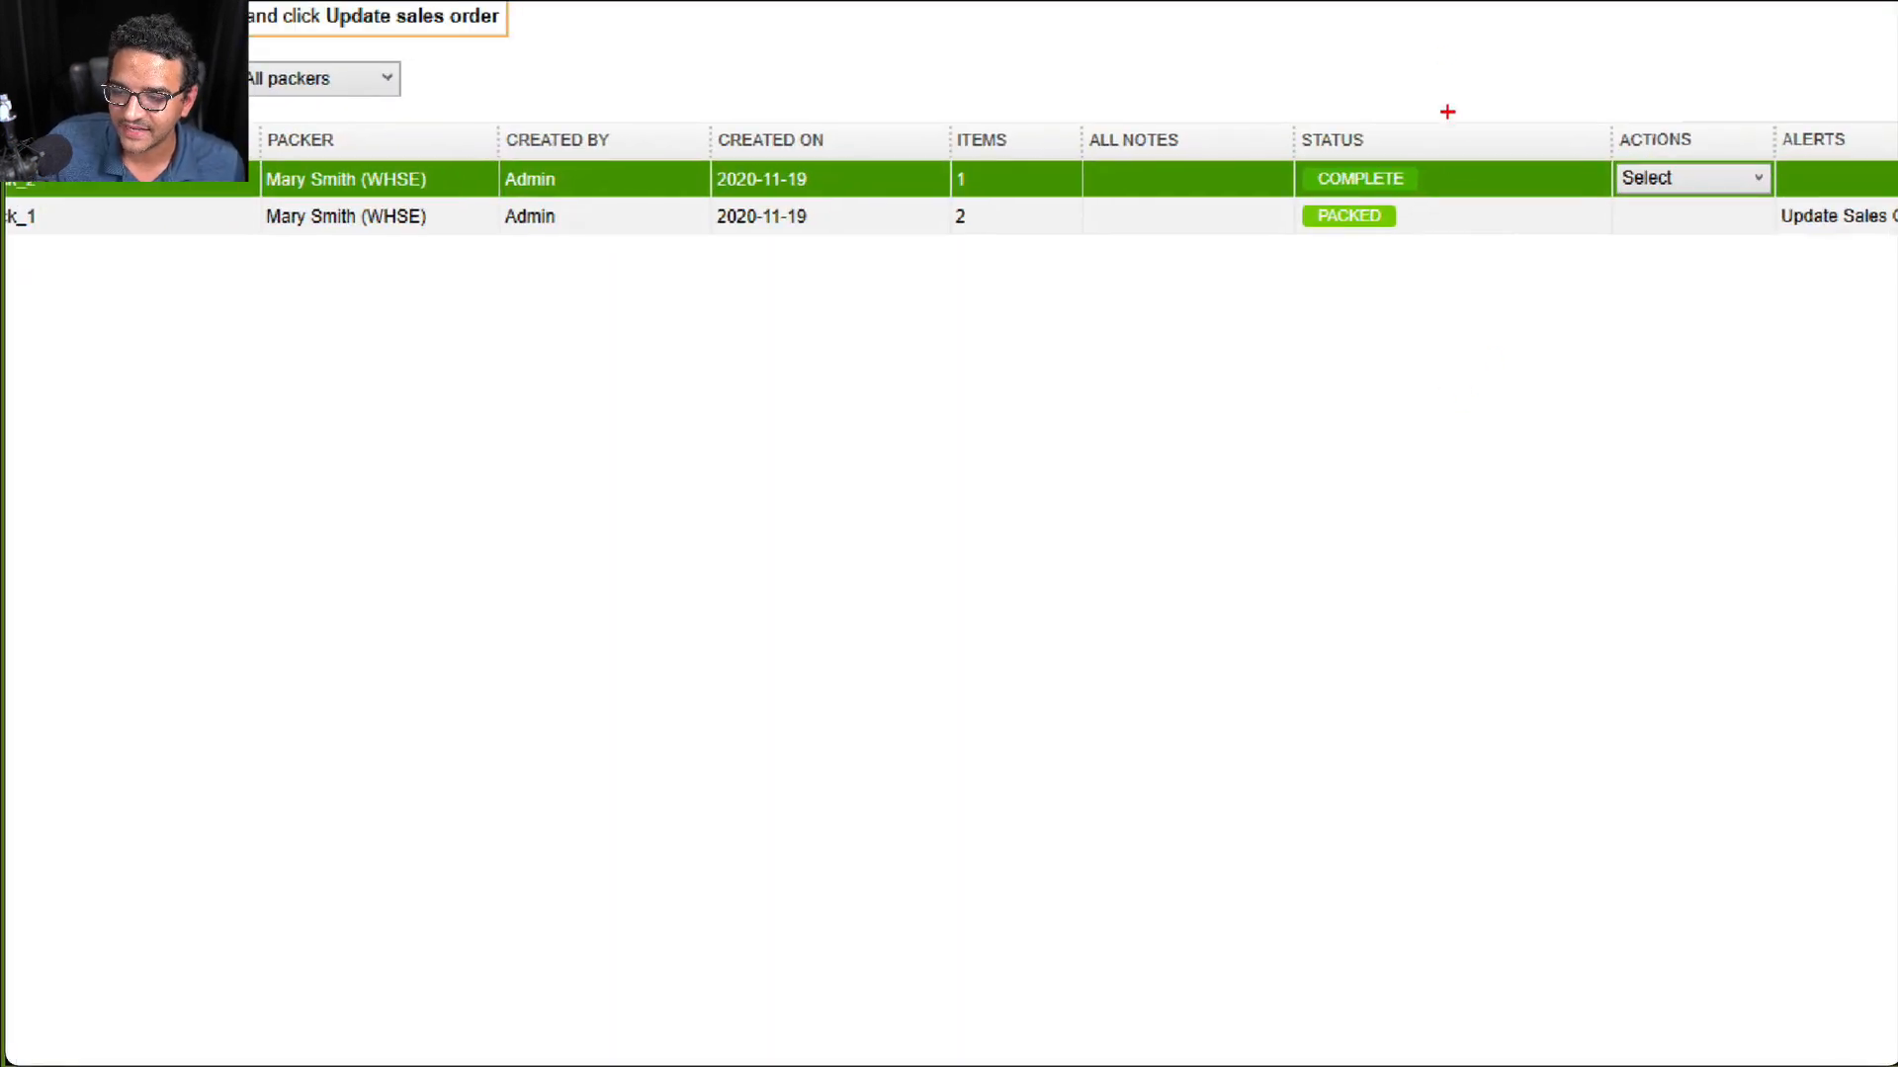
Update sales order 1 from the flagged packing list SO_1_Pack_1 and acknowledge the update
mouse_move(1447, 112)
left_mouse_down()
mouse_move(1394, 291)
mouse_move(1364, 100)
left_mouse_up()
key("Escape")
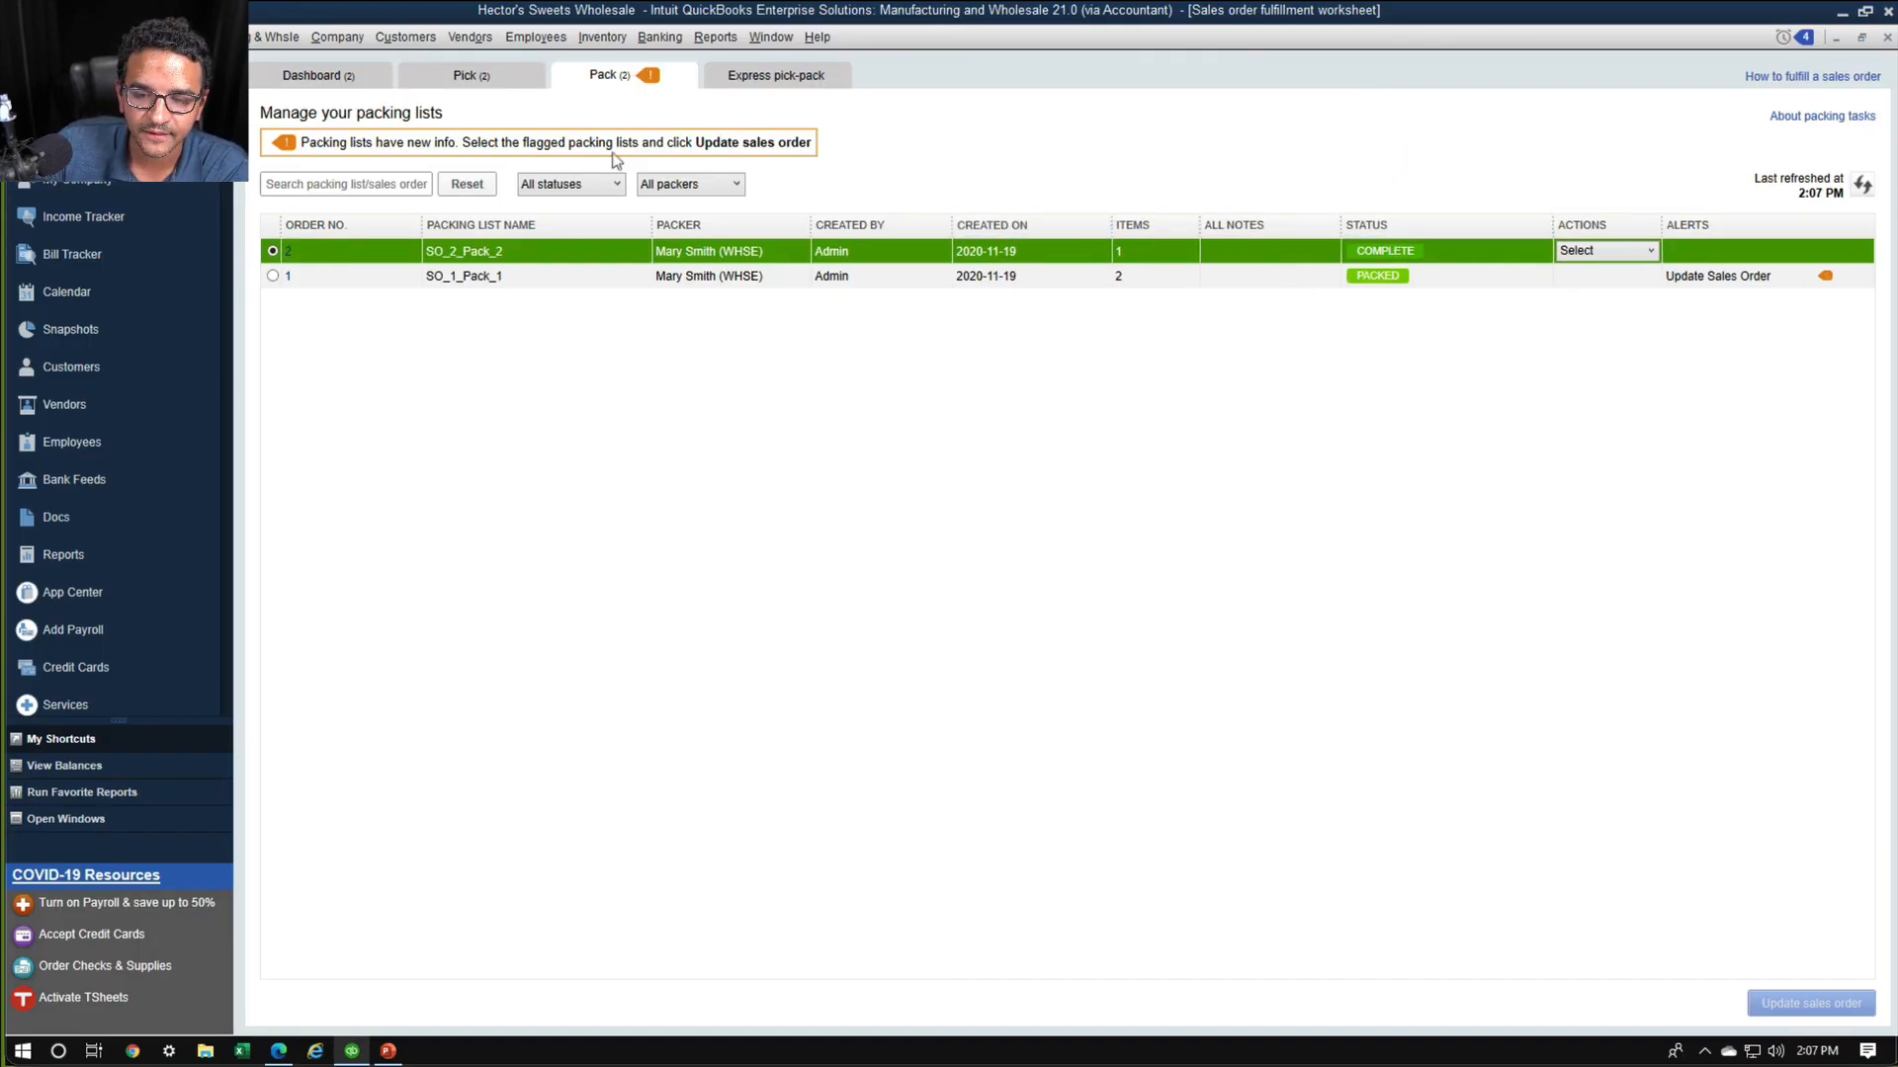
left_click(1758, 278)
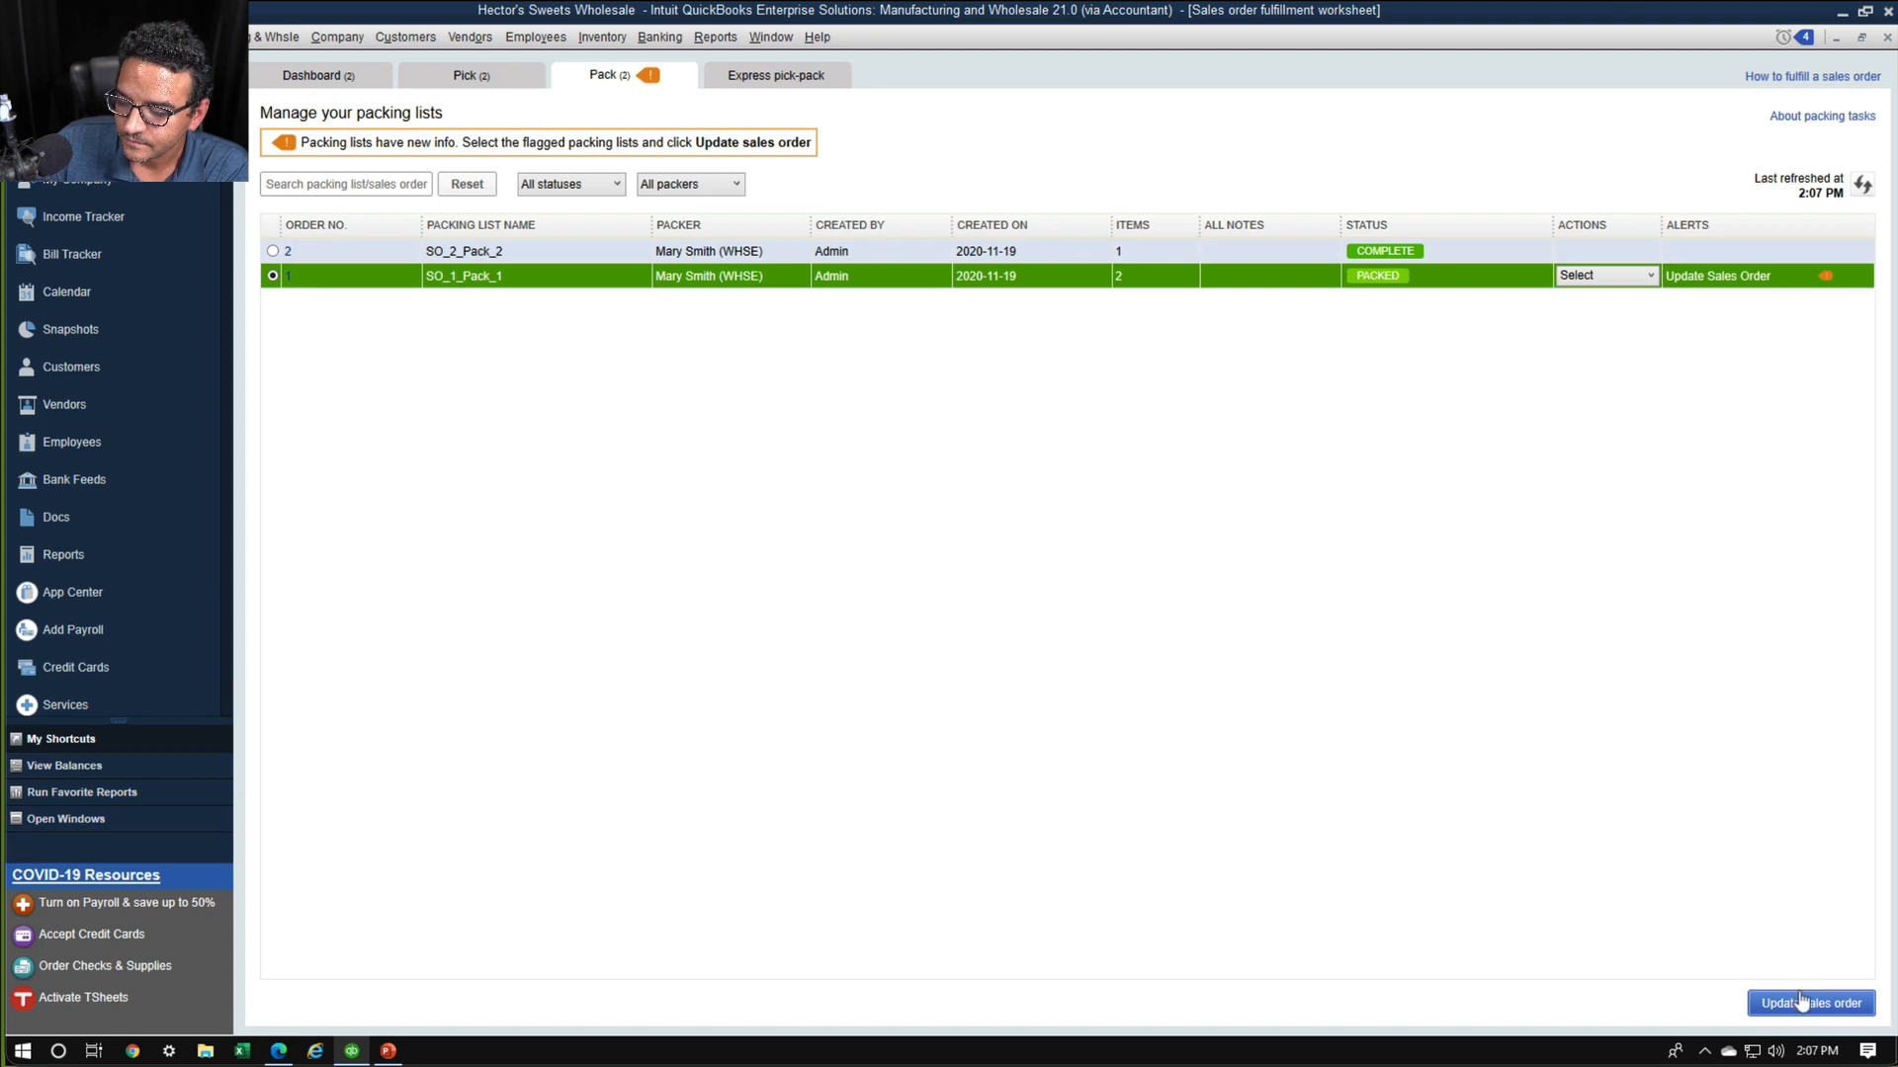
left_click(1102, 578)
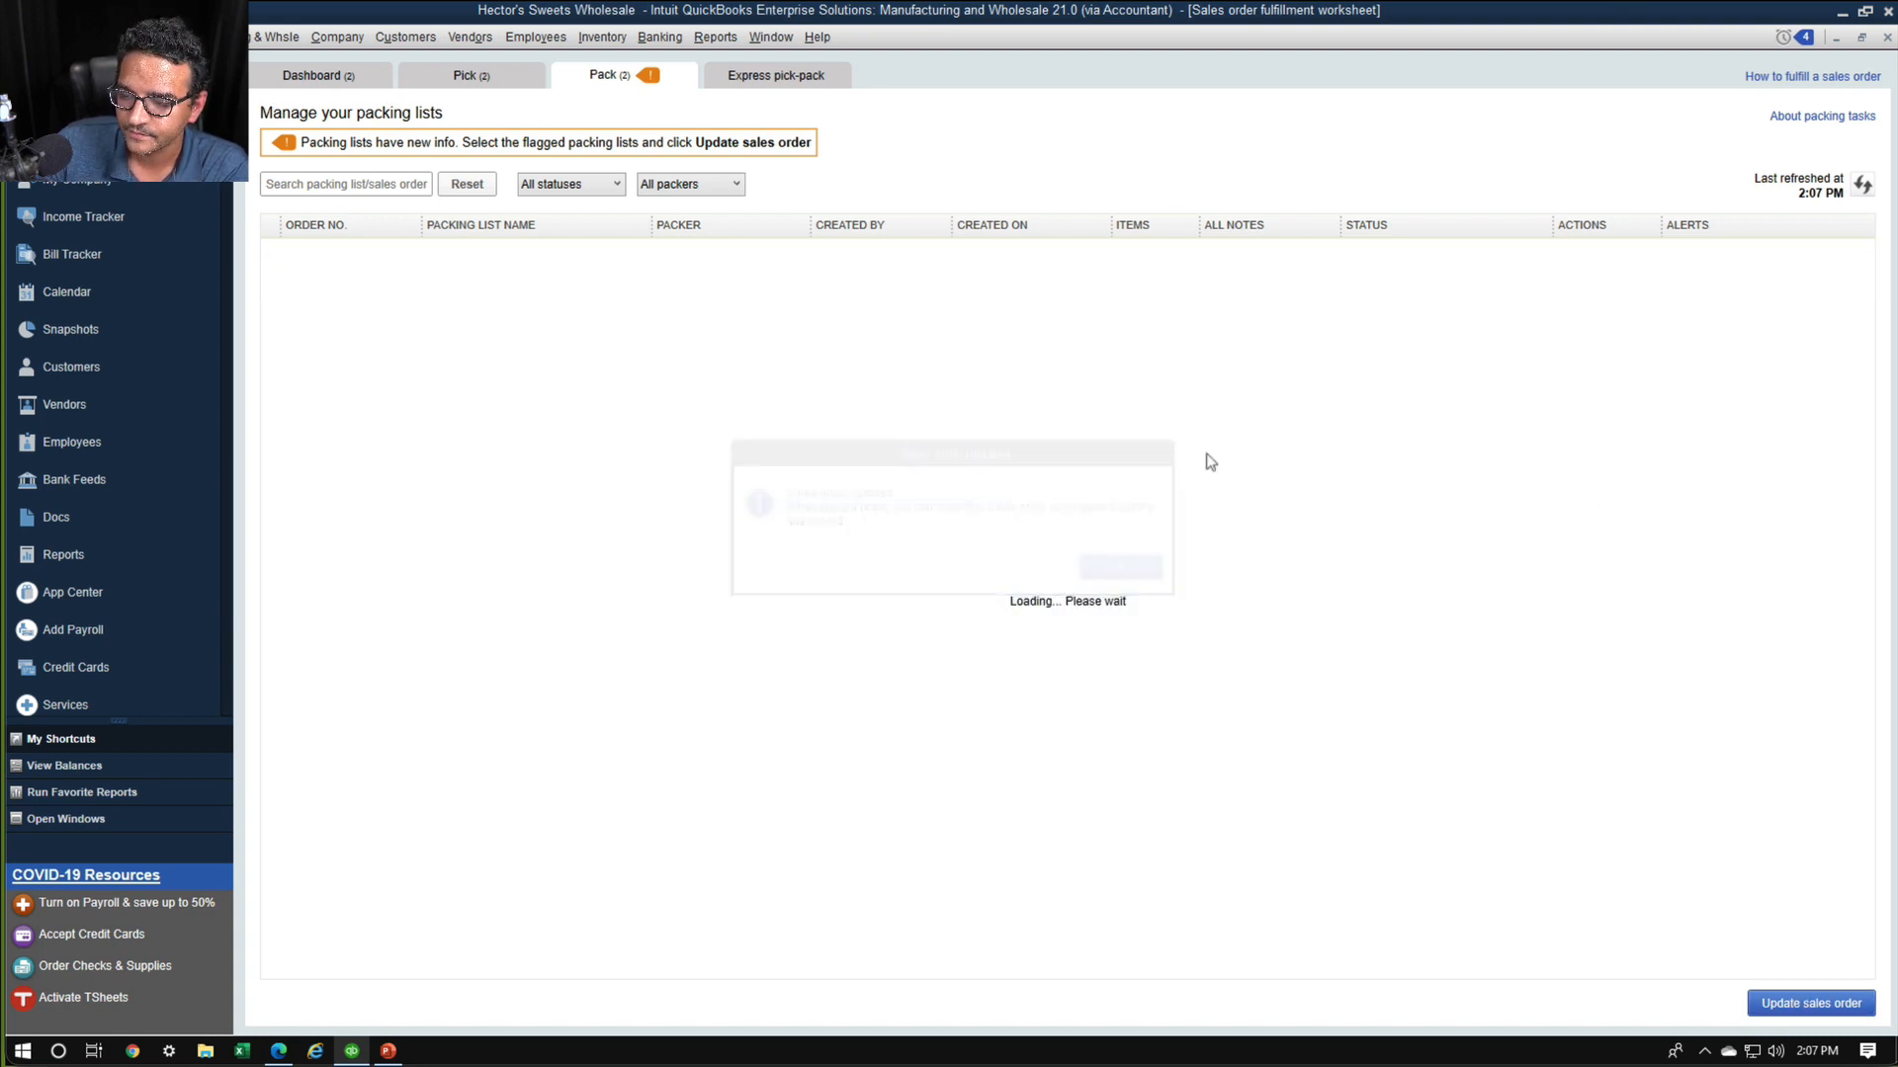
Review both sales orders' packing statuses on the fulfillment dashboard and the actions available for XXY Corporation's order
left_click(316, 77)
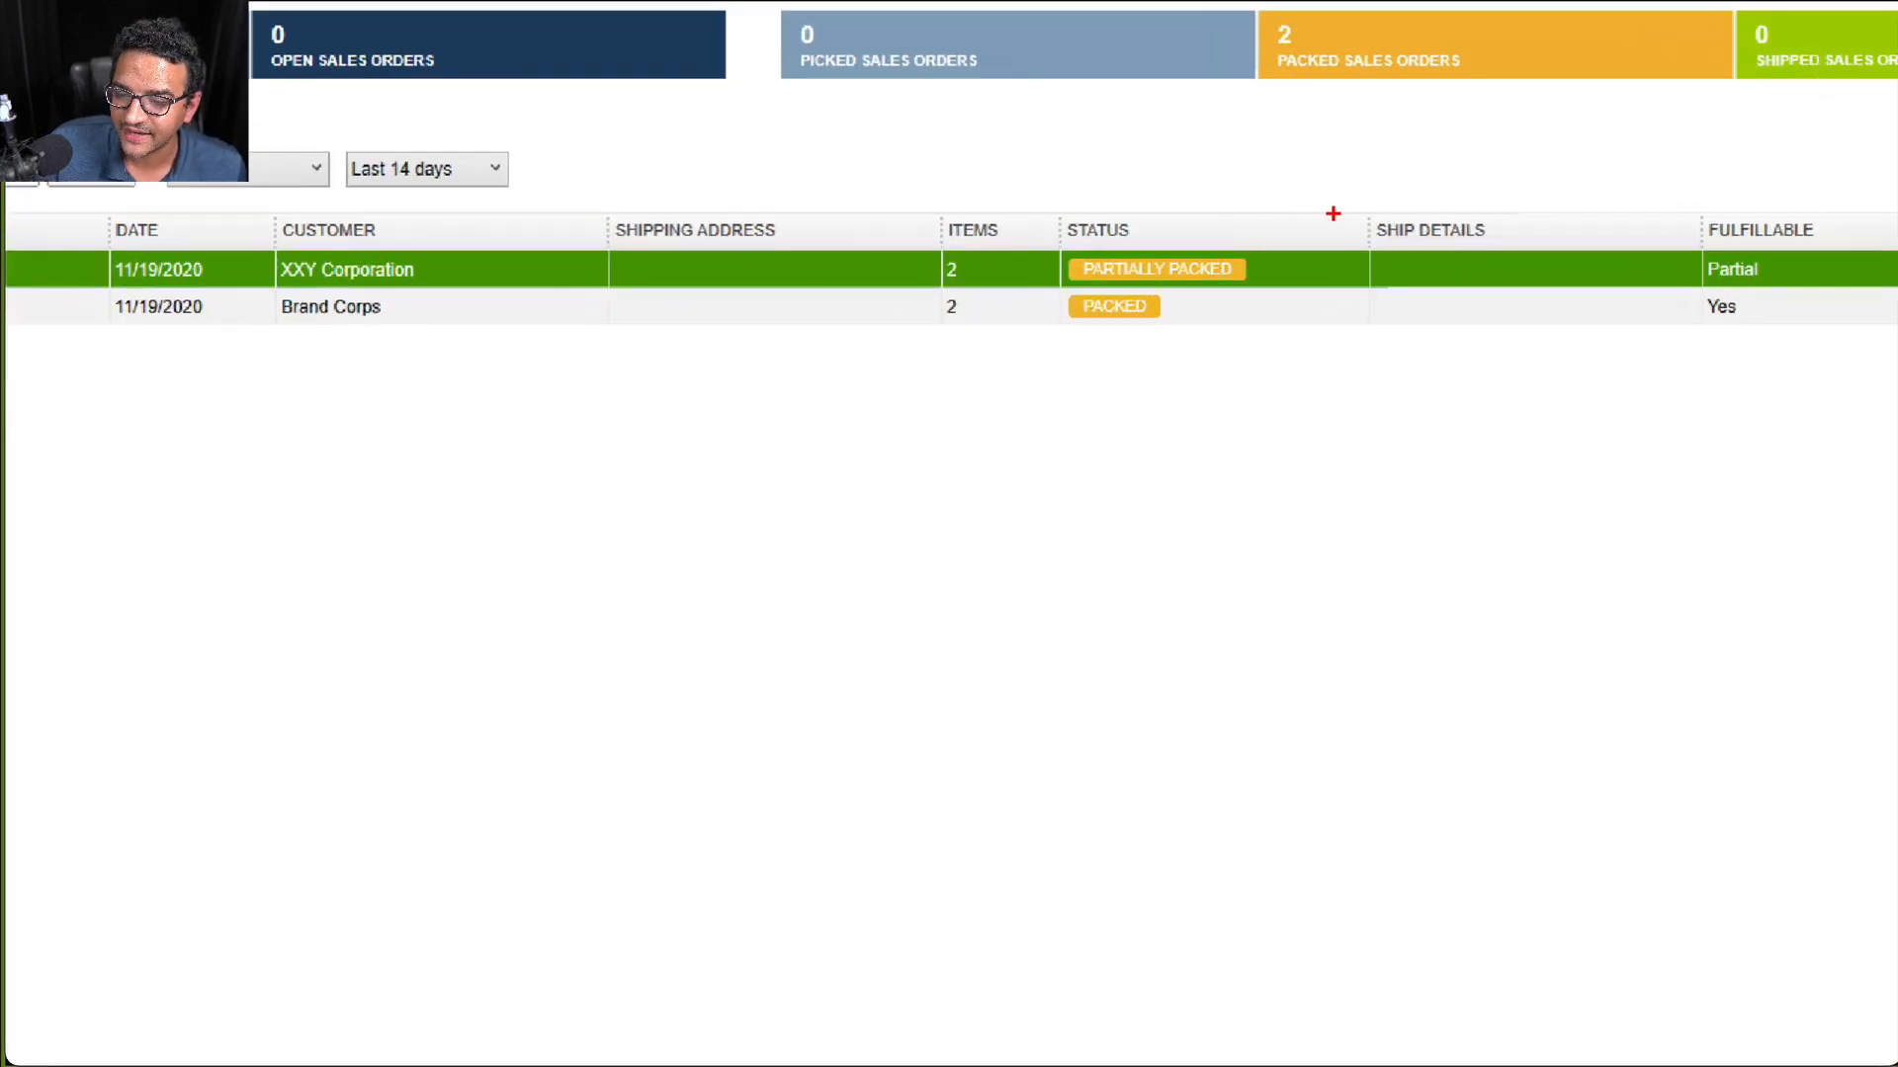
mouse_move(1333, 213)
left_mouse_down()
mouse_move(1028, 289)
mouse_move(1287, 314)
mouse_move(1184, 125)
left_mouse_up()
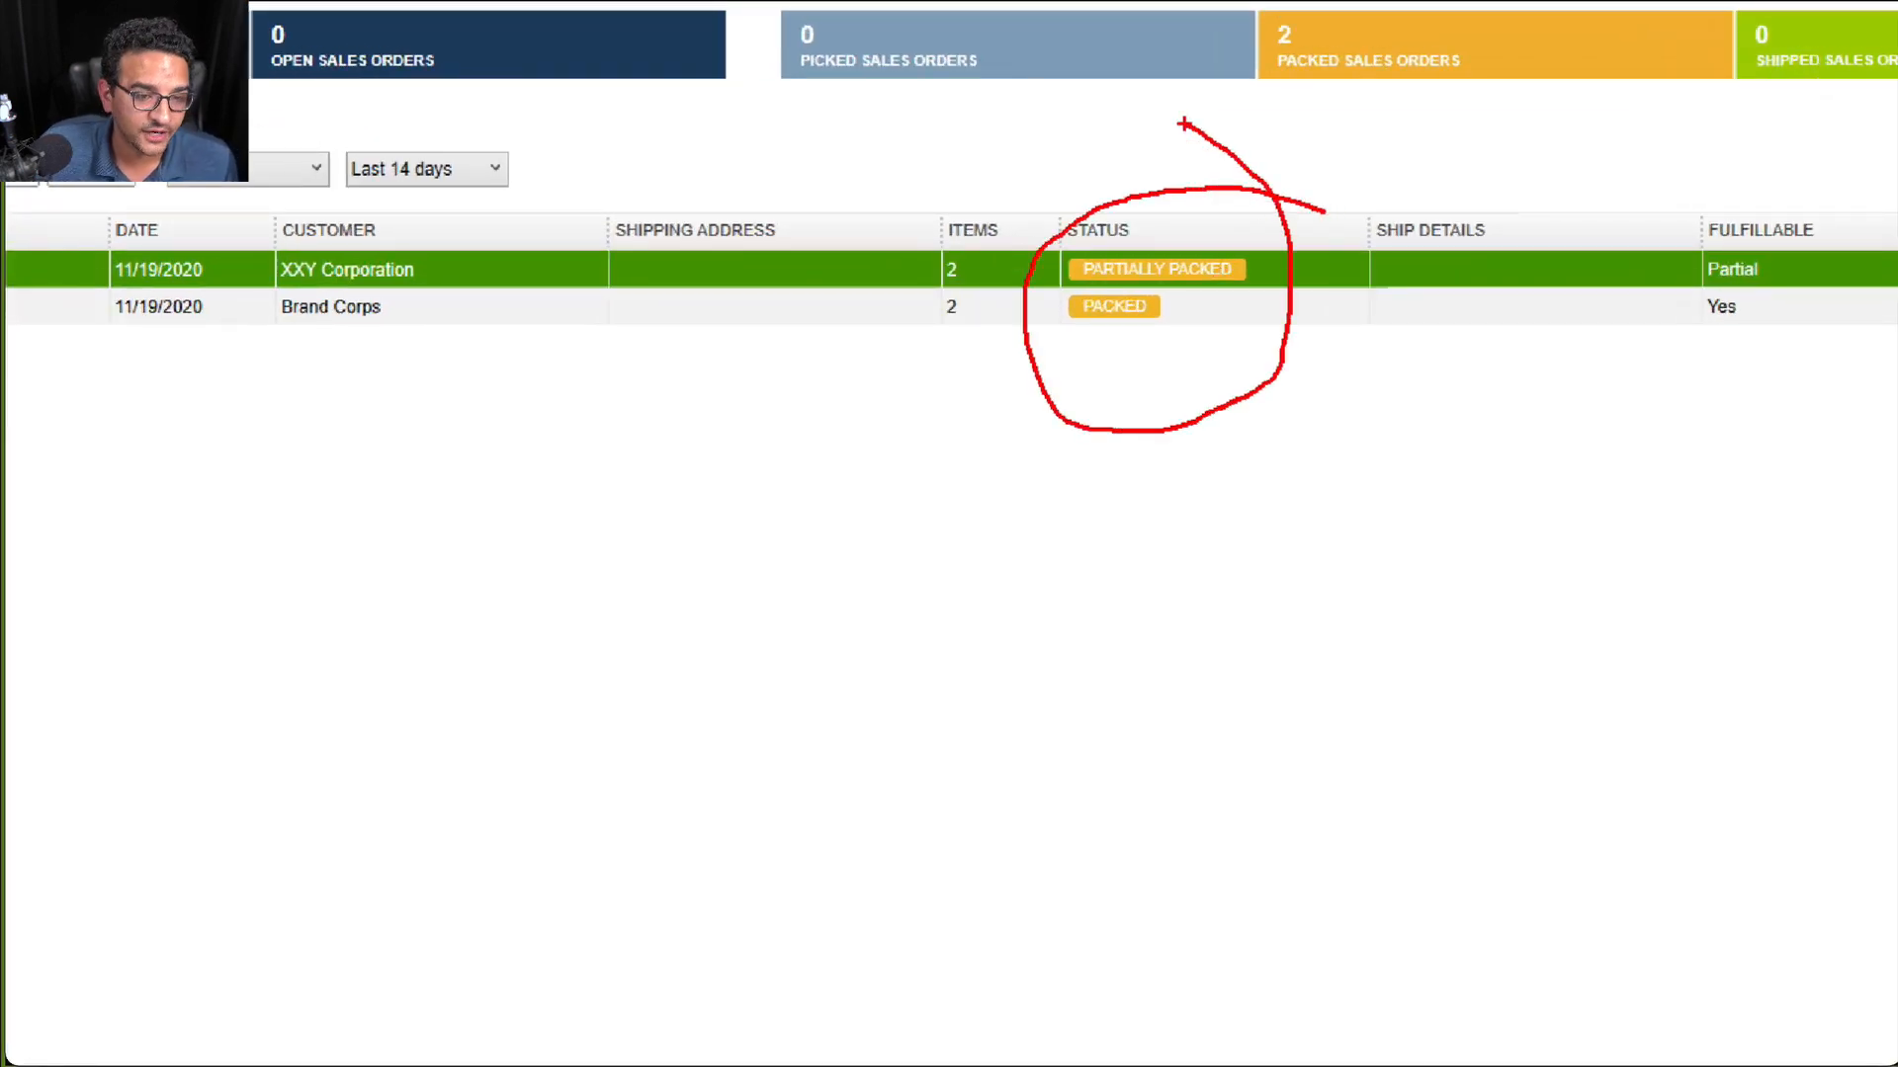
key("Escape")
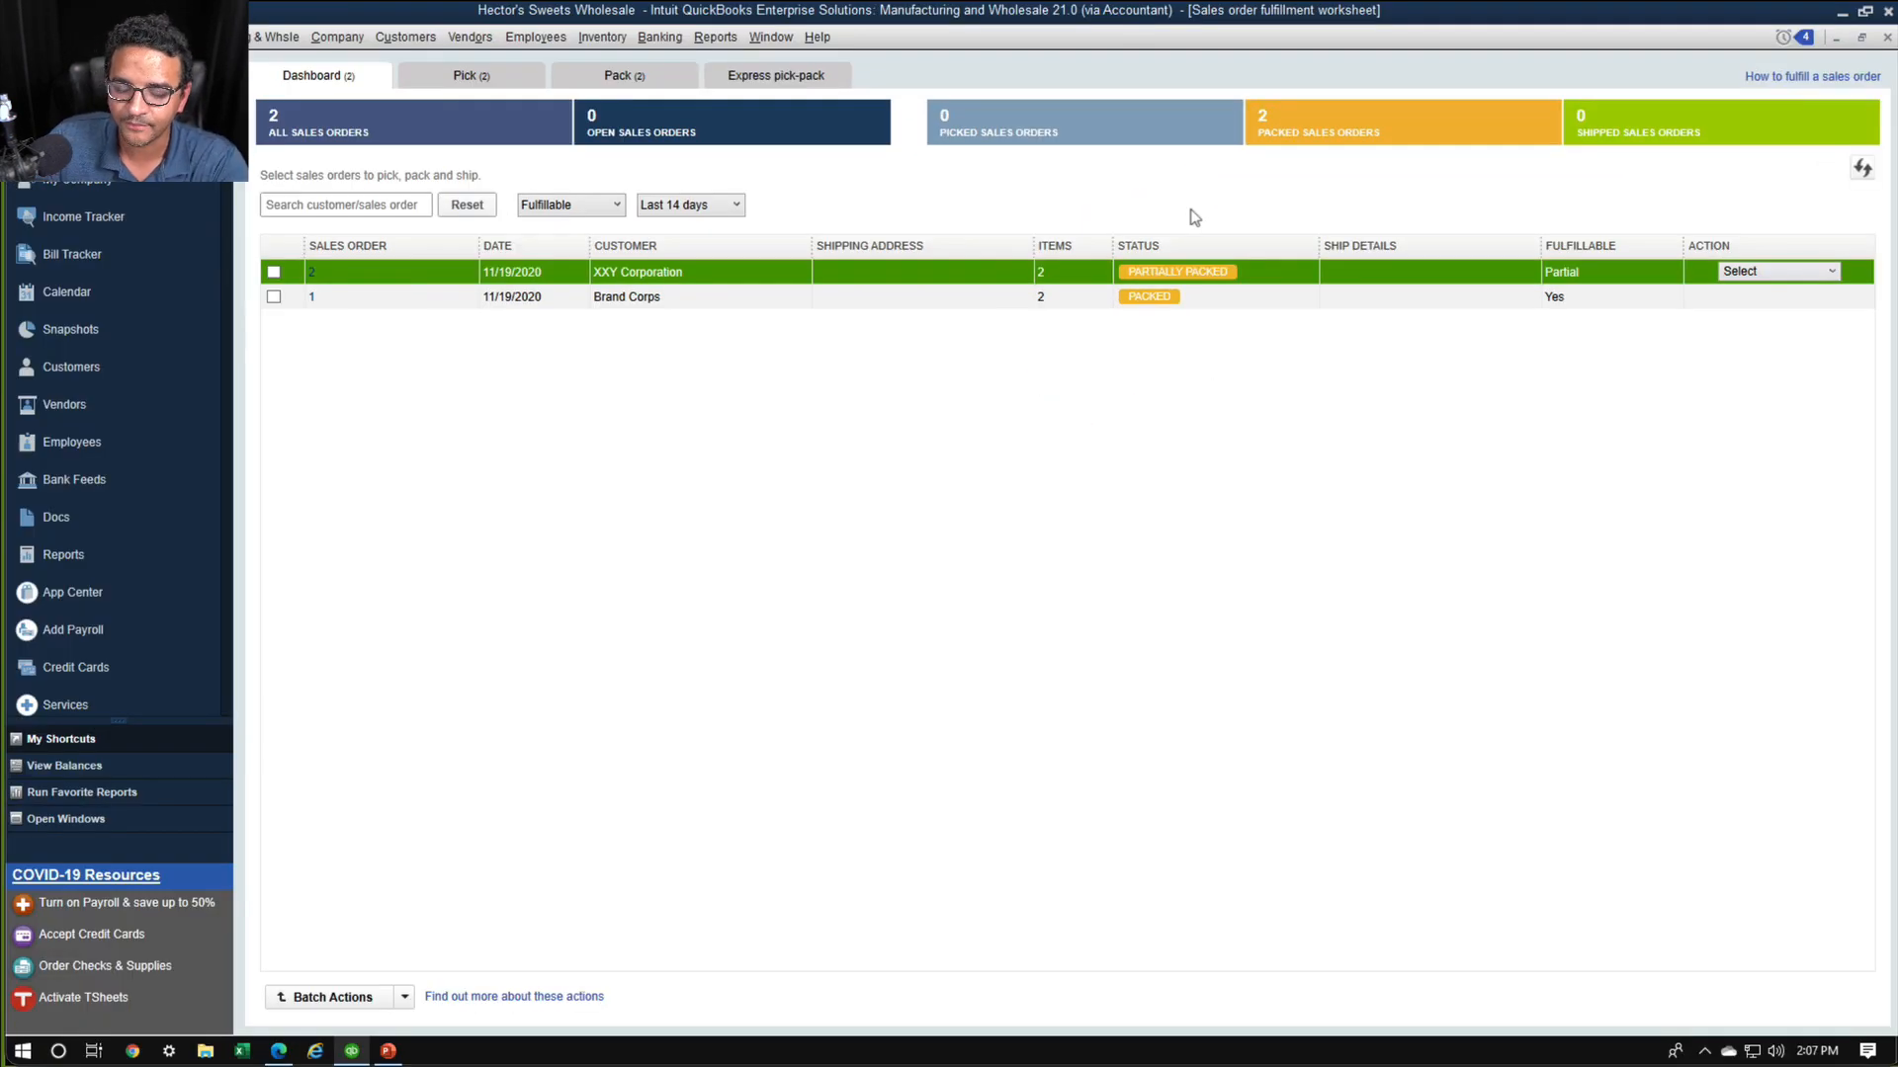
left_click(1771, 273)
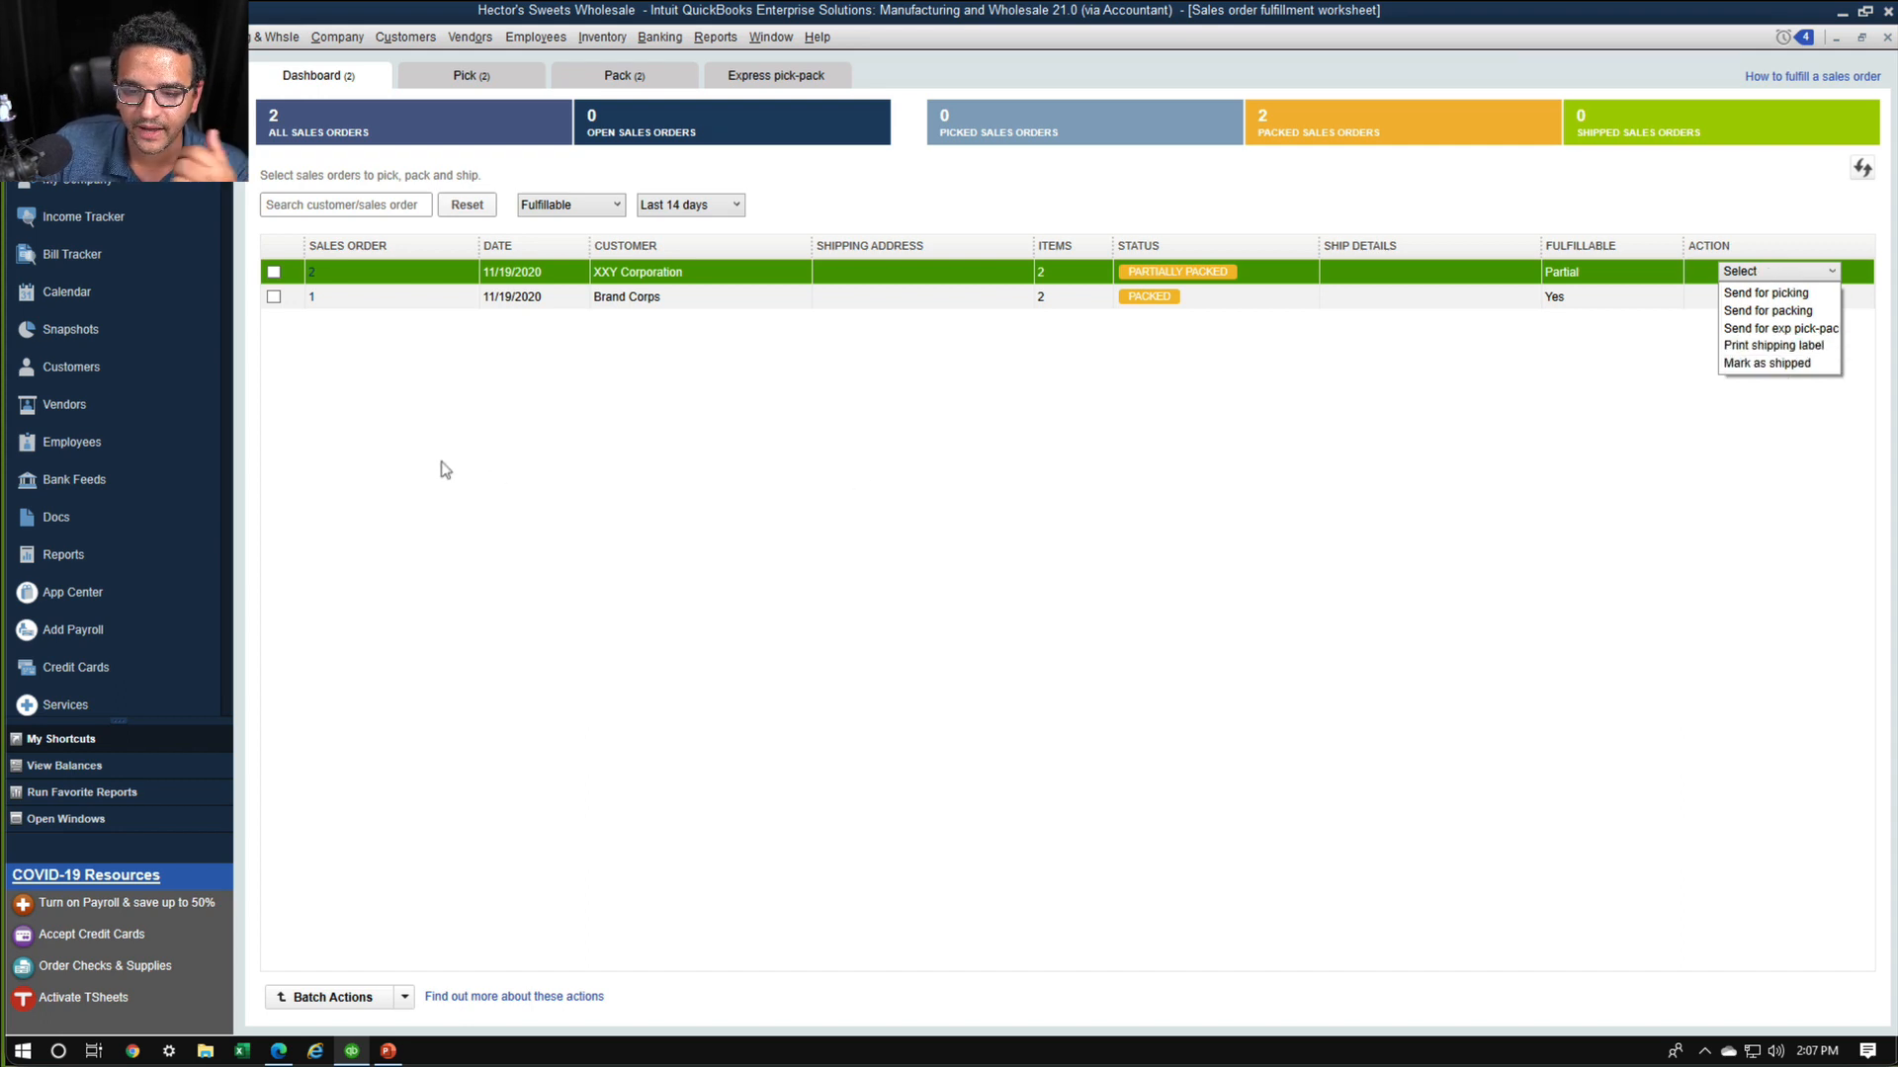
Mark the XXY Corporation and Brand Corps sales orders as shipped in one batch, accepting the order that is not fully packed
left_click(273, 272)
left_click(274, 297)
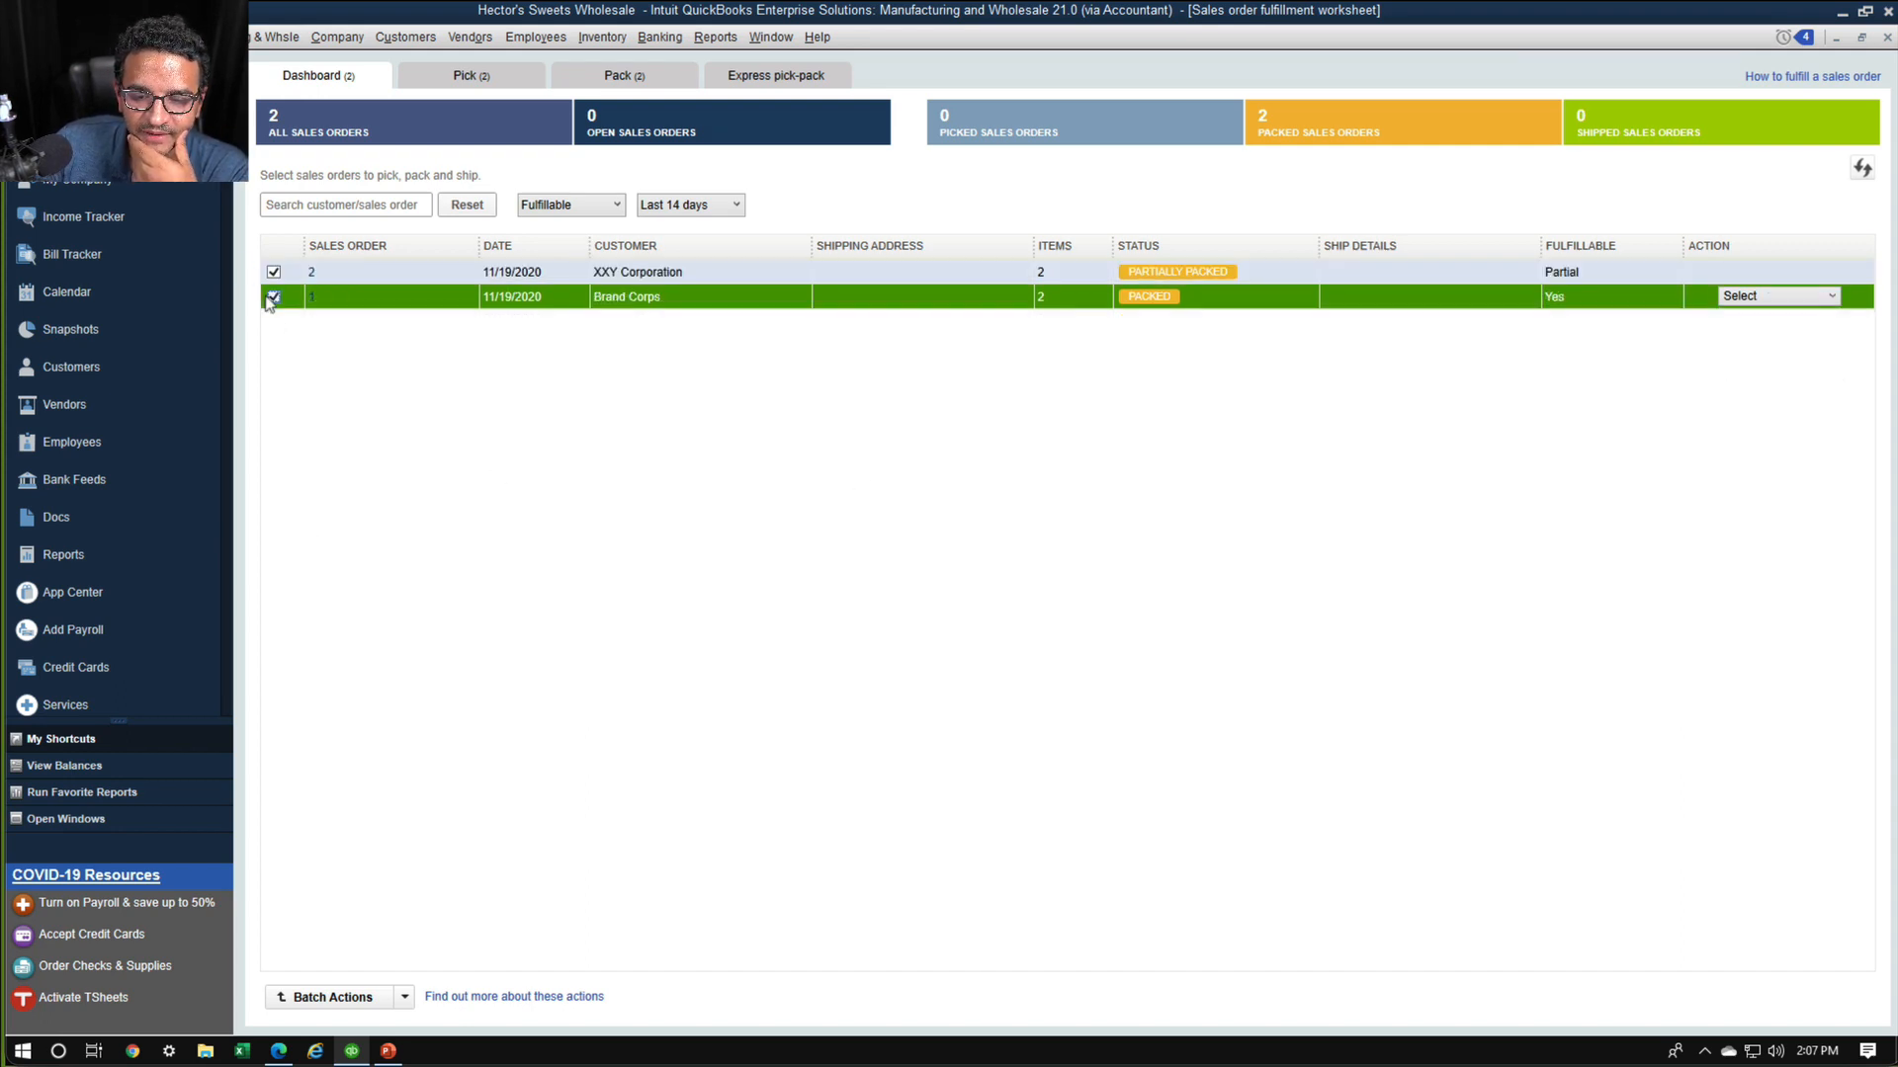
left_click(404, 997)
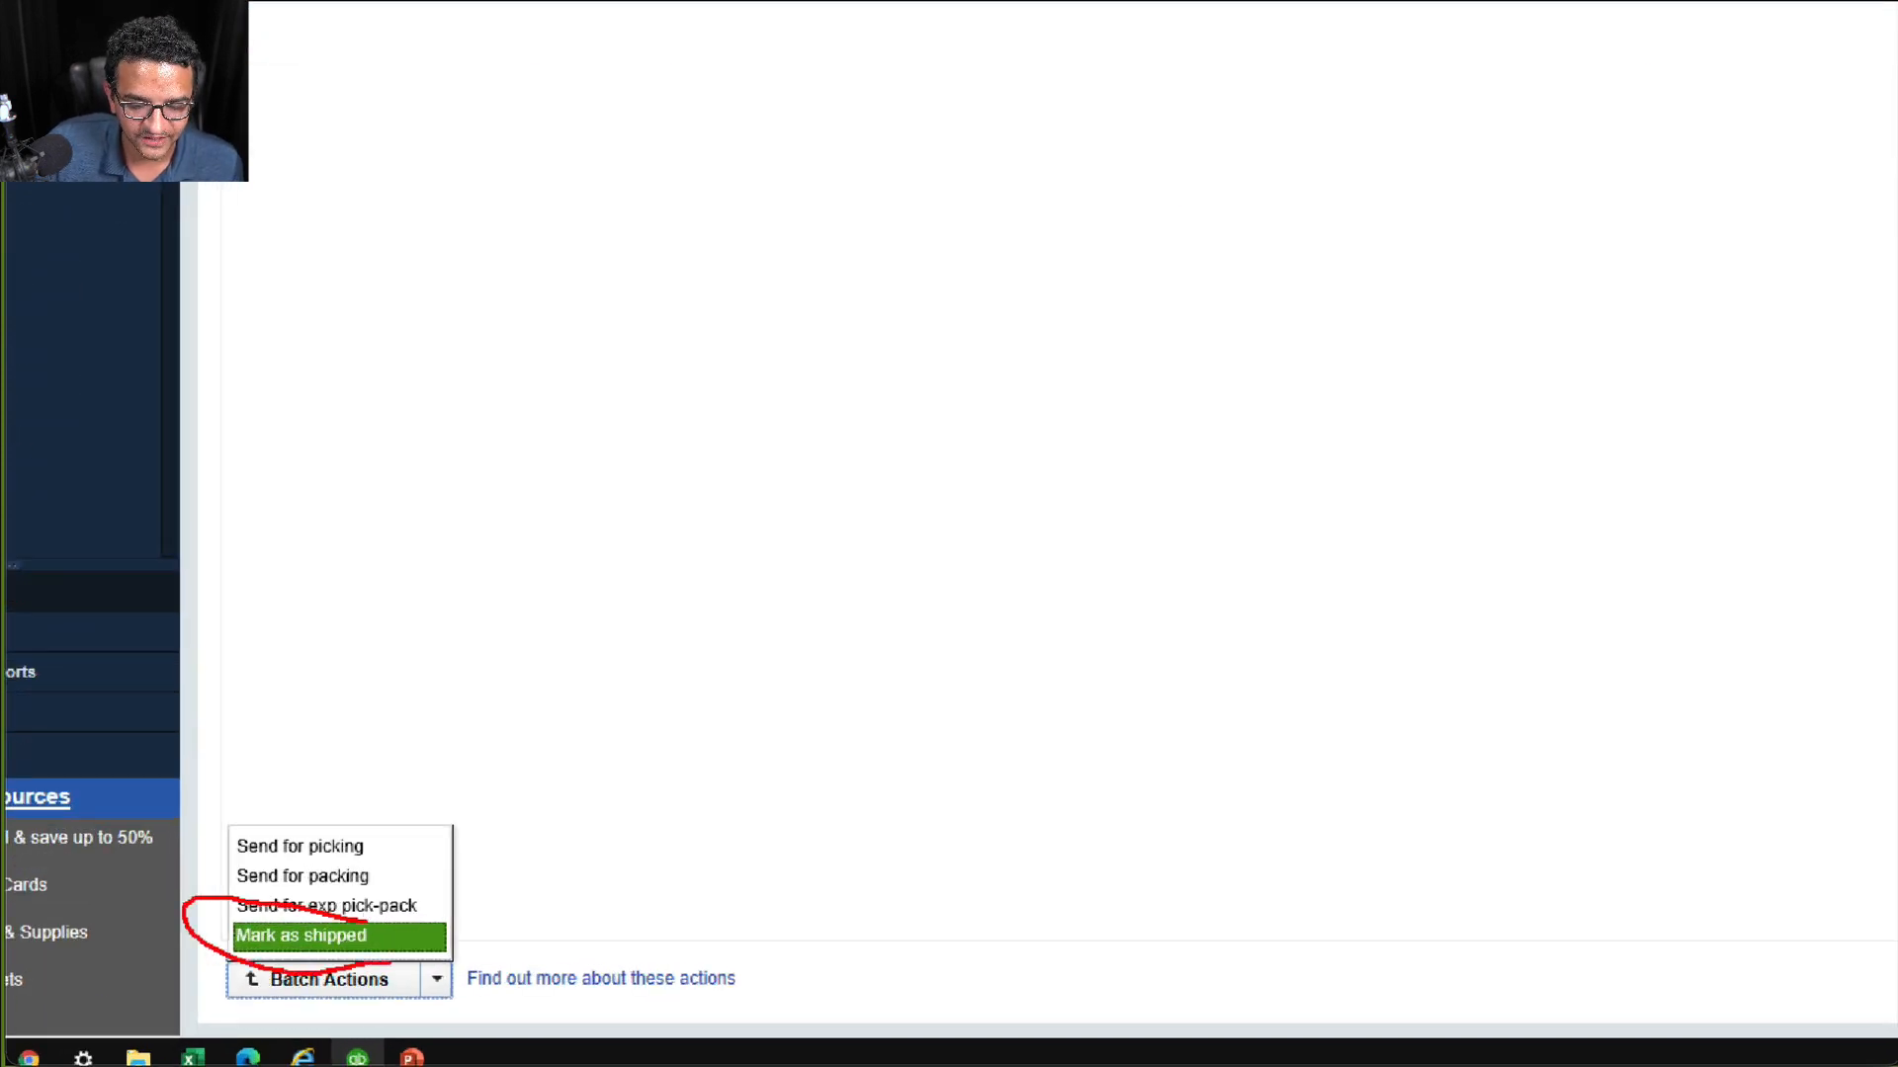
left_click(365, 930)
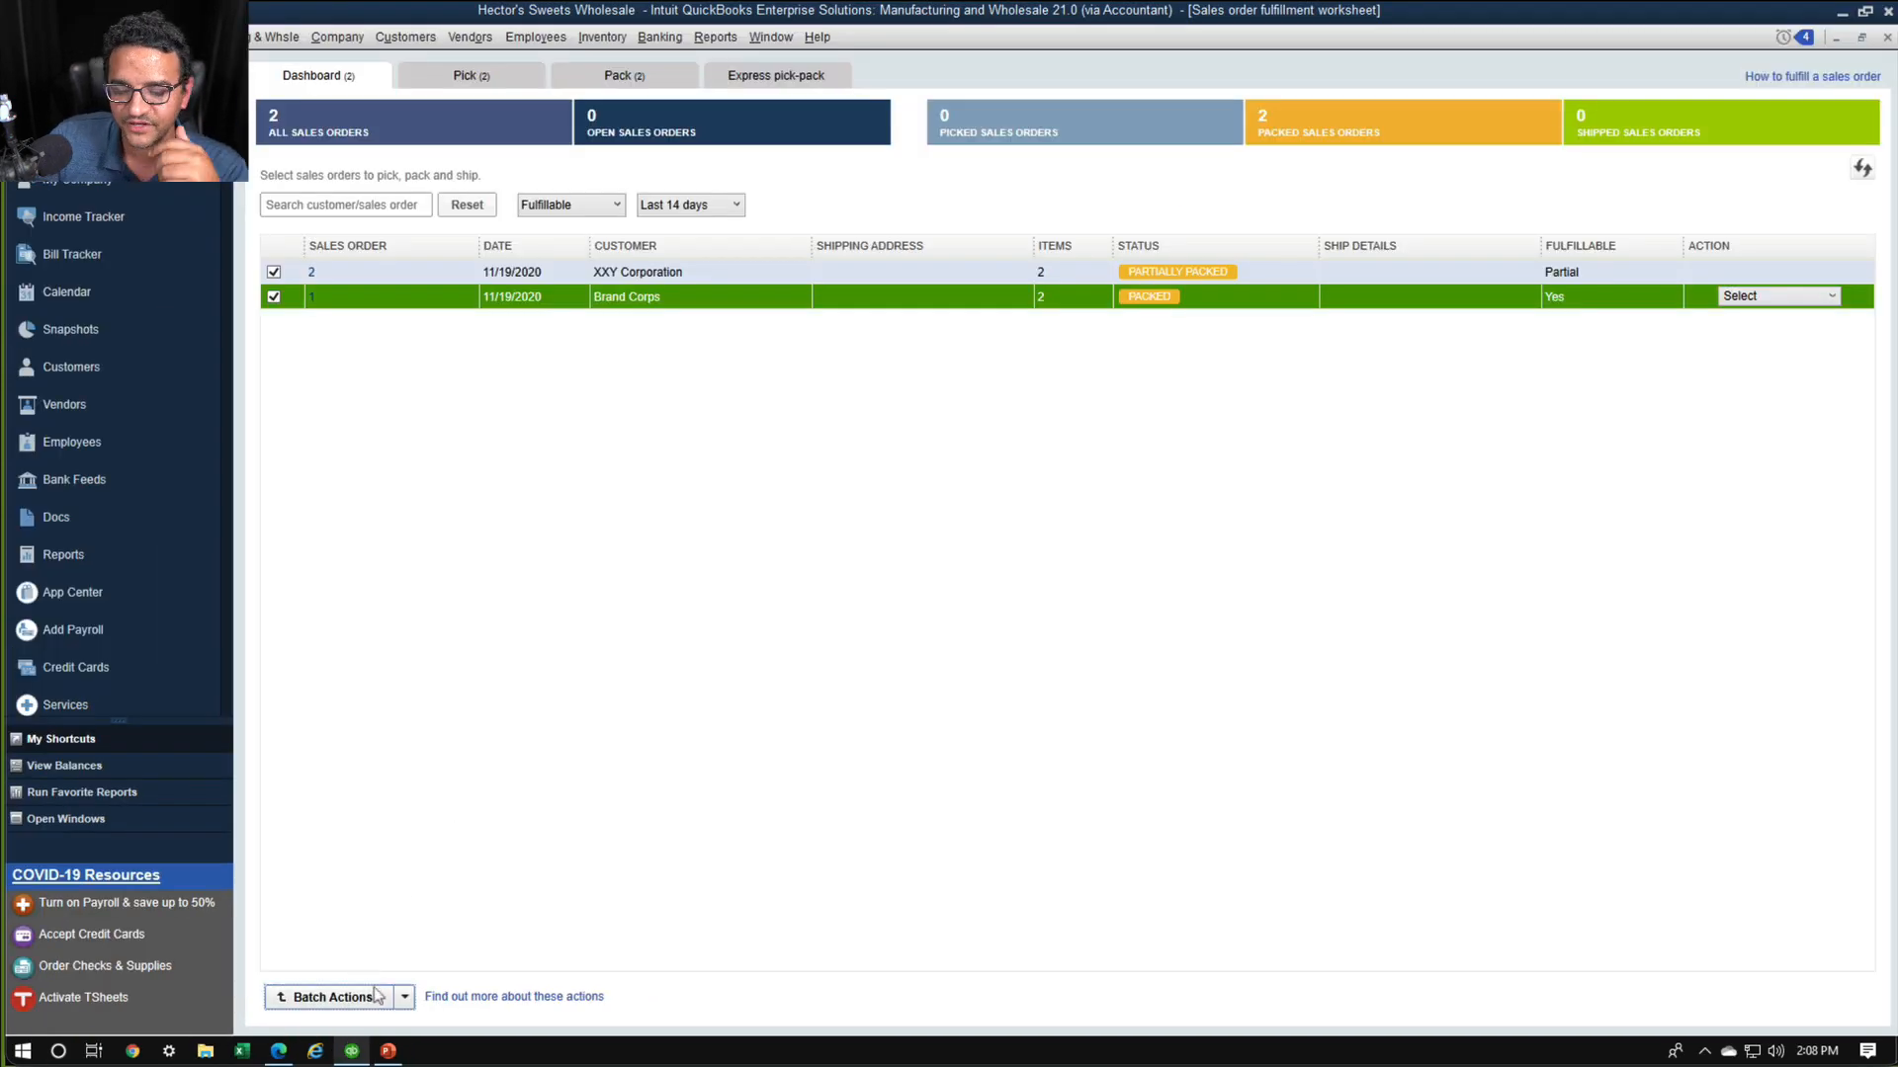
left_click(374, 996)
left_click(341, 970)
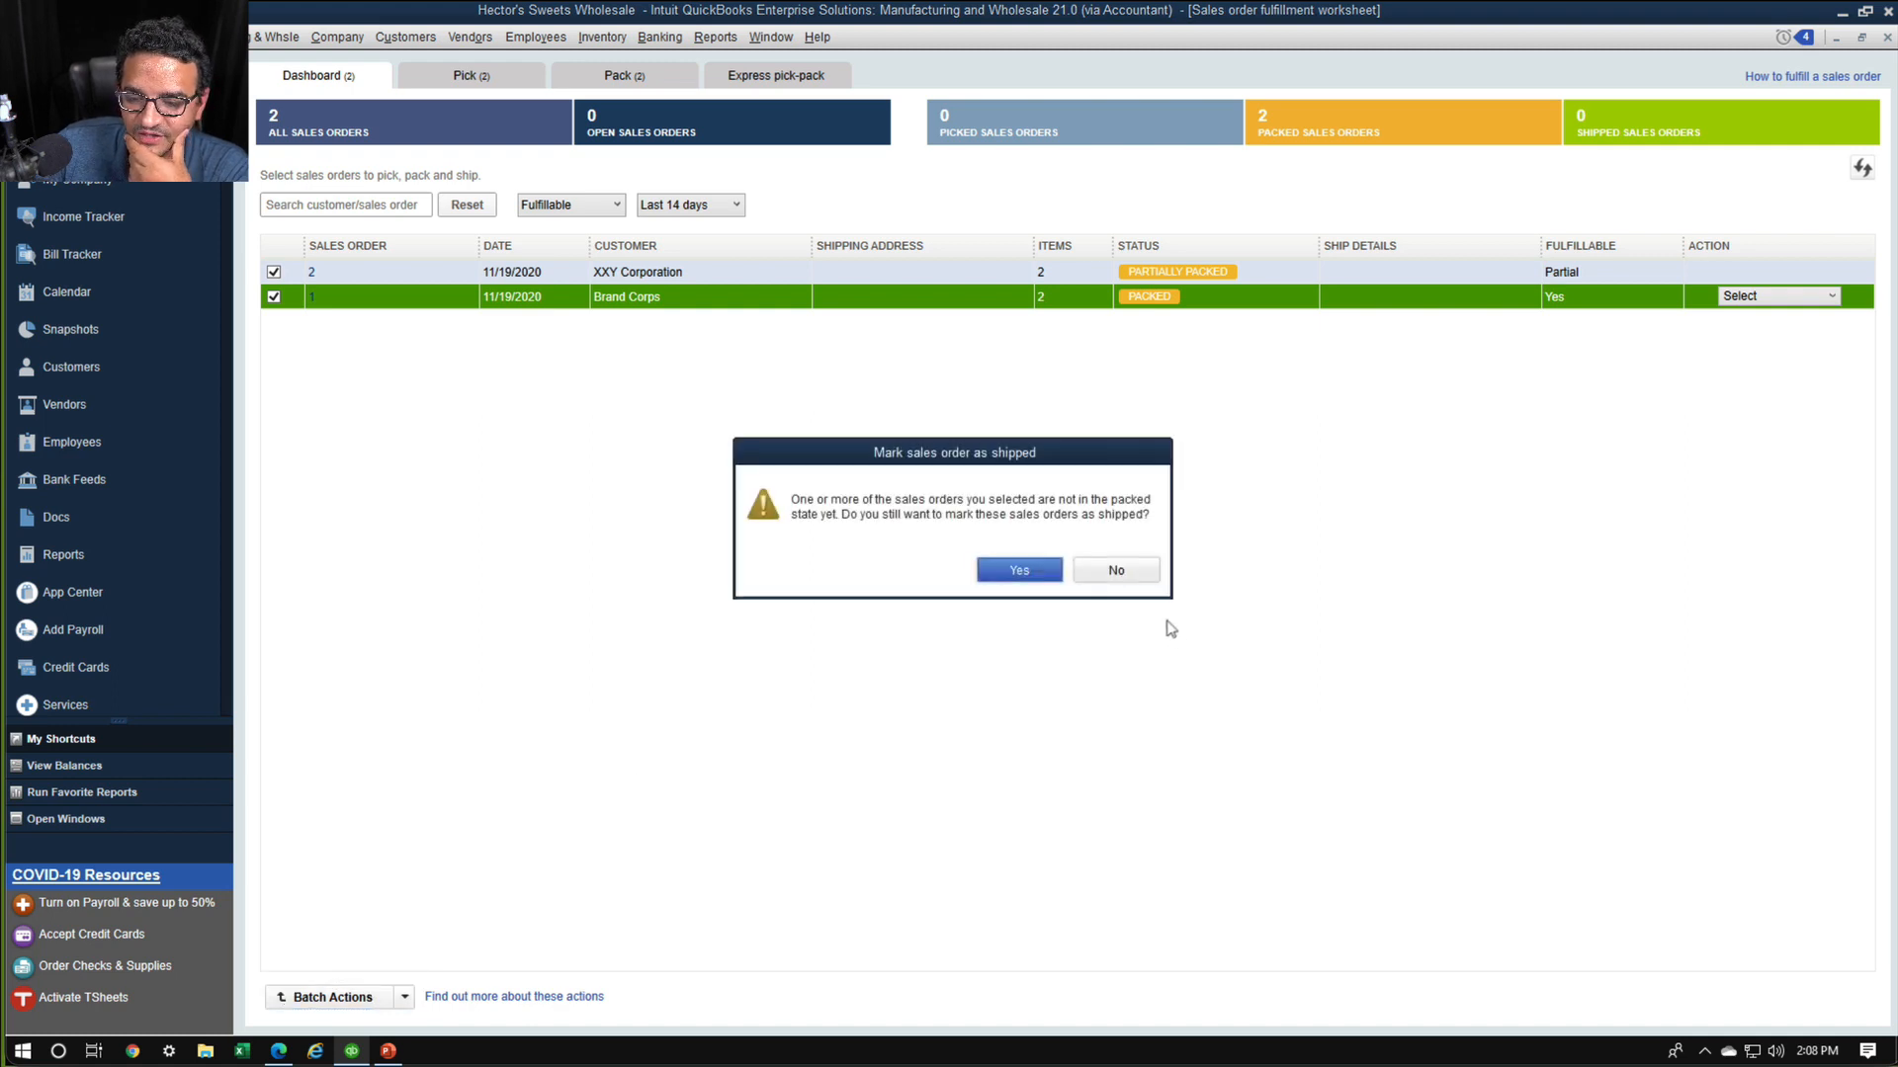
left_click(1010, 571)
left_click(1028, 574)
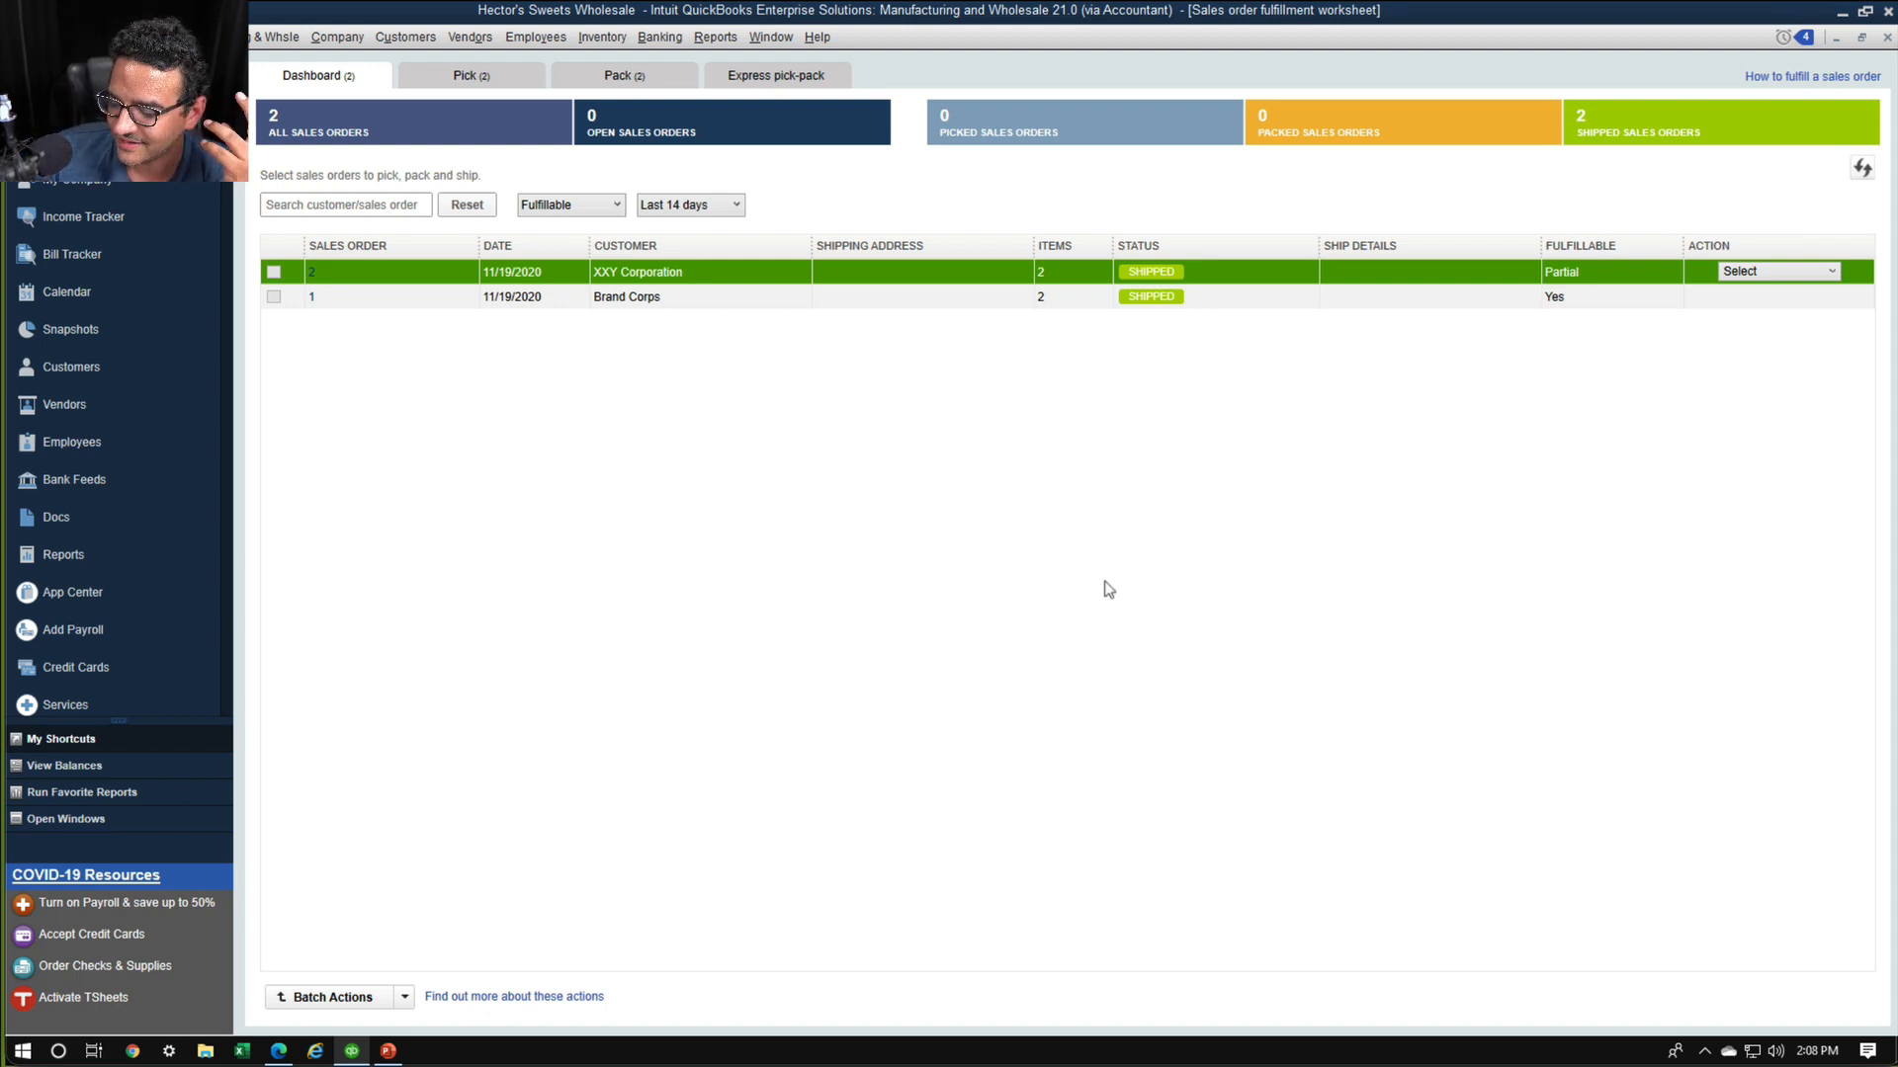
Open XXY Corporation's sales order 2 and examine its shipping status
left_click(311, 273)
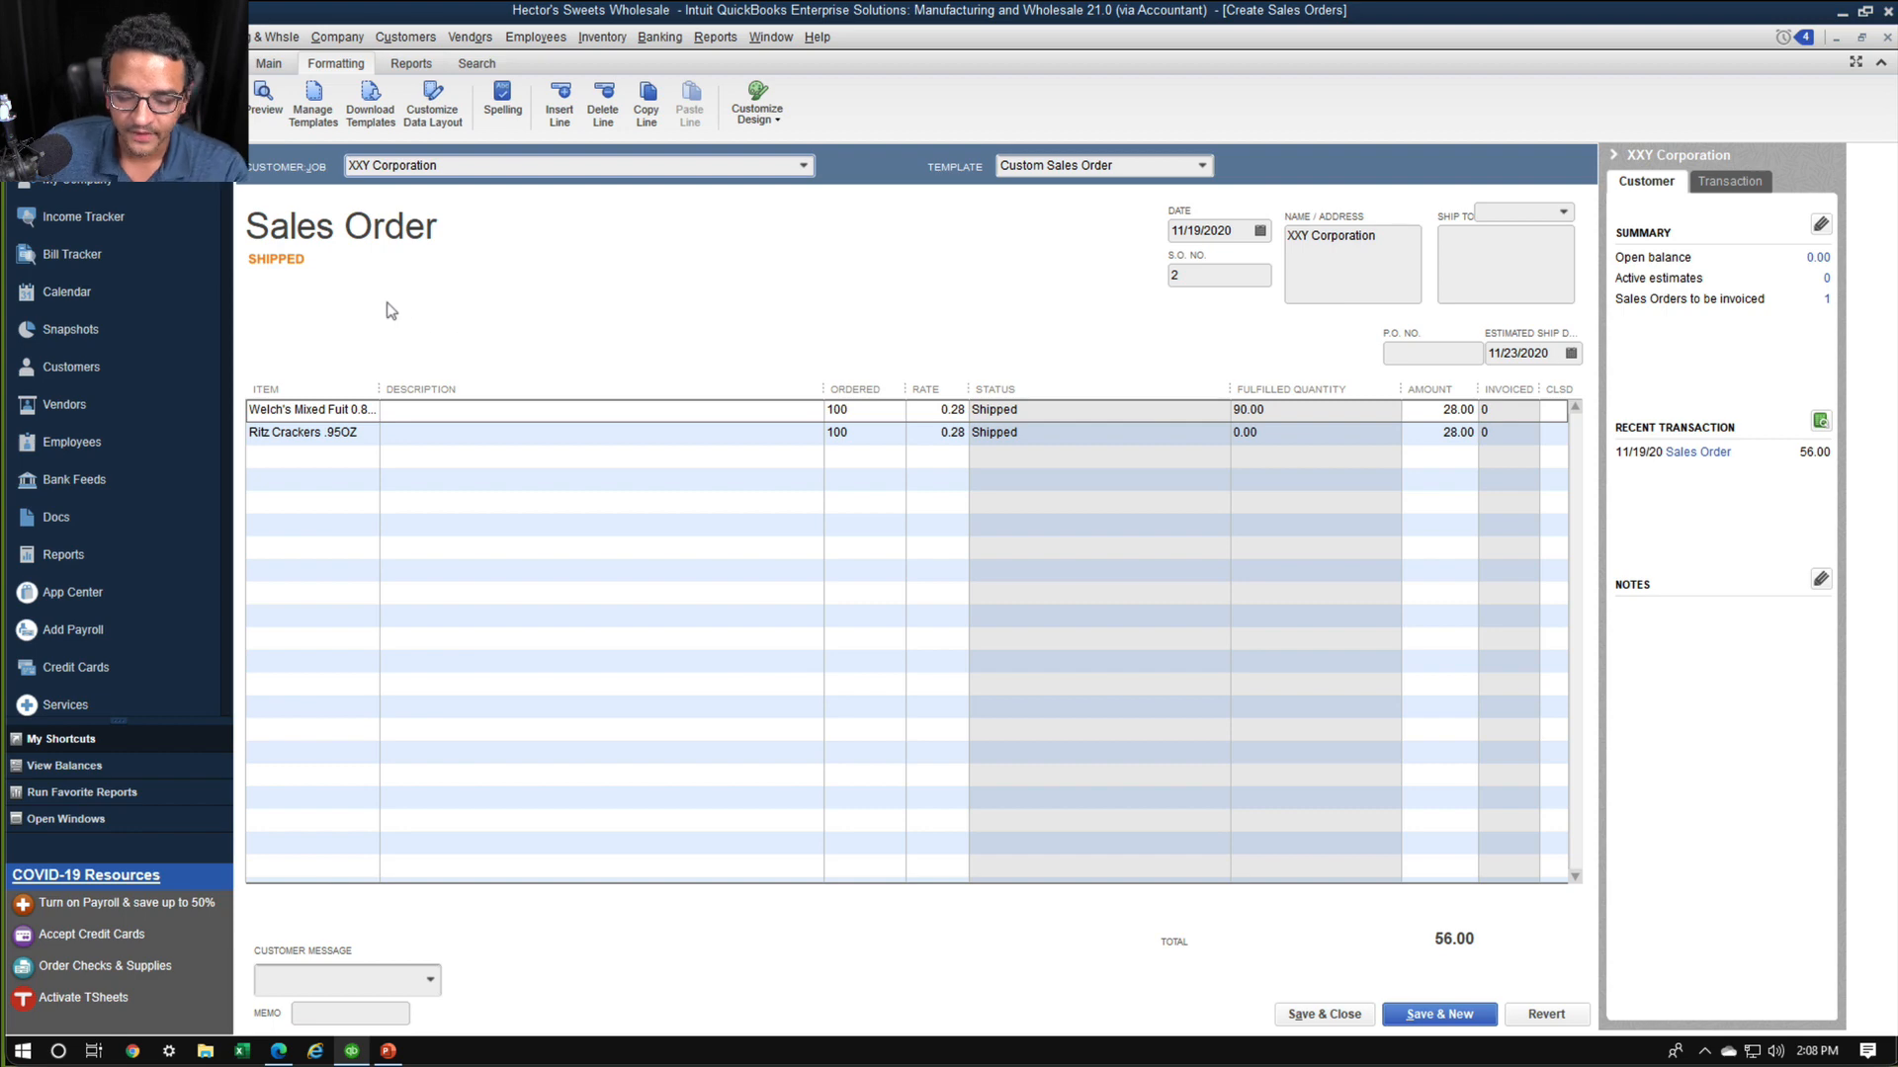
key("ctrl+1")
left_click(335, 270)
mouse_move(334, 221)
left_mouse_down()
mouse_move(362, 238)
mouse_move(334, 229)
left_mouse_up()
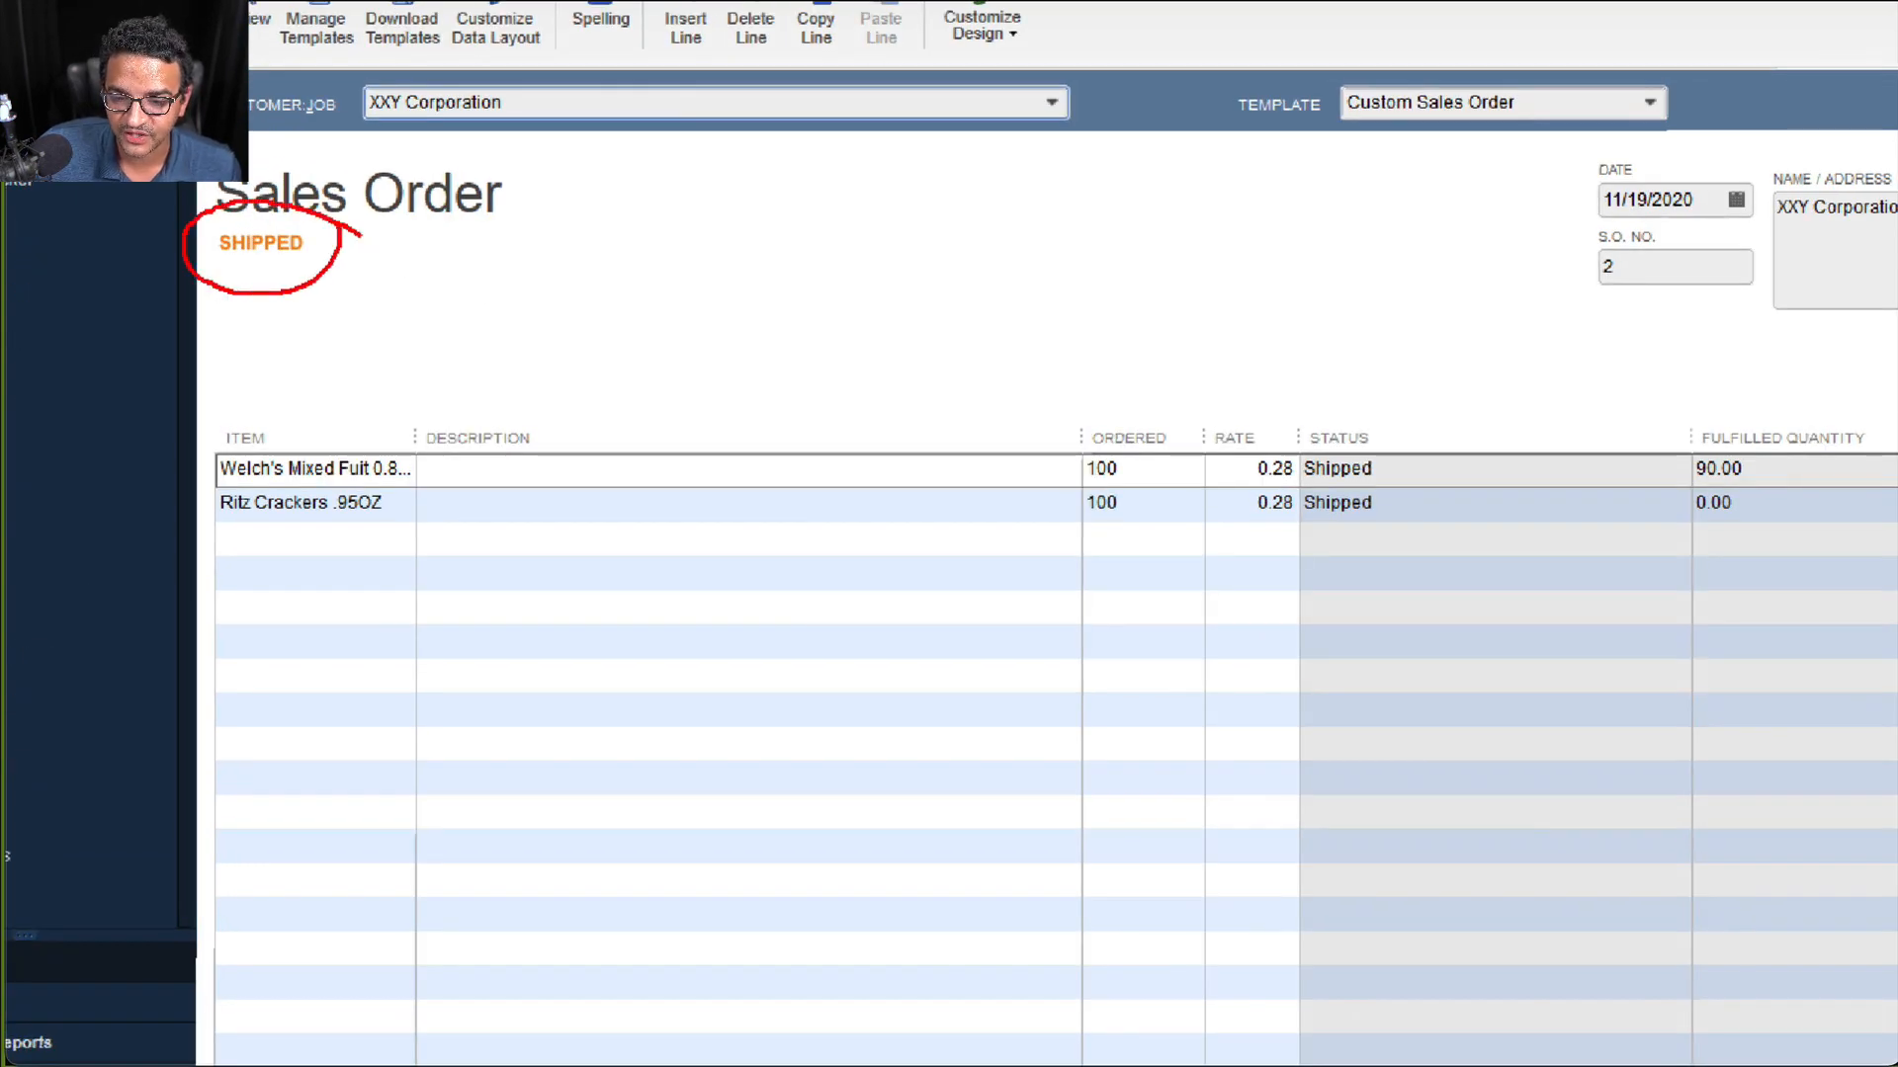
key("Escape")
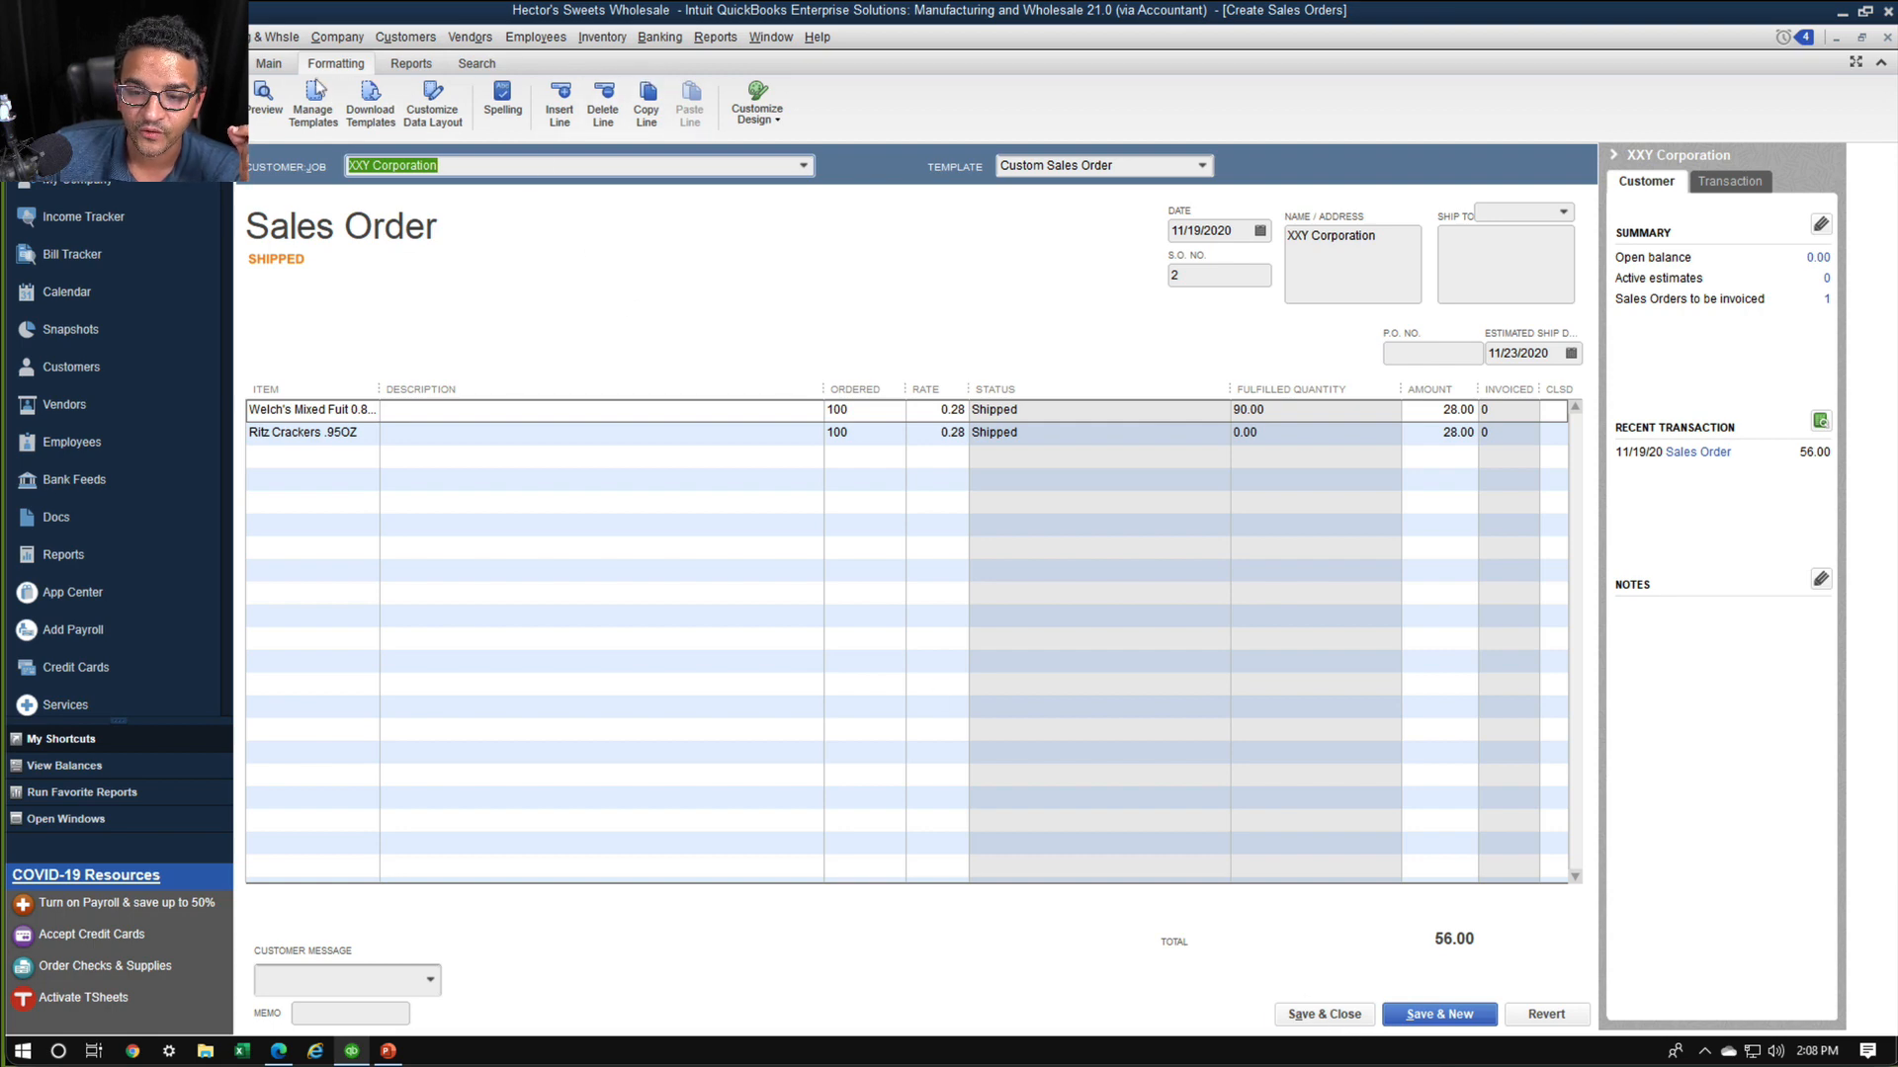
Create an invoice for all of XXY Corporation's sales order 2 and return to the fulfillment worksheet
left_click(284, 67)
key("ctrl+1")
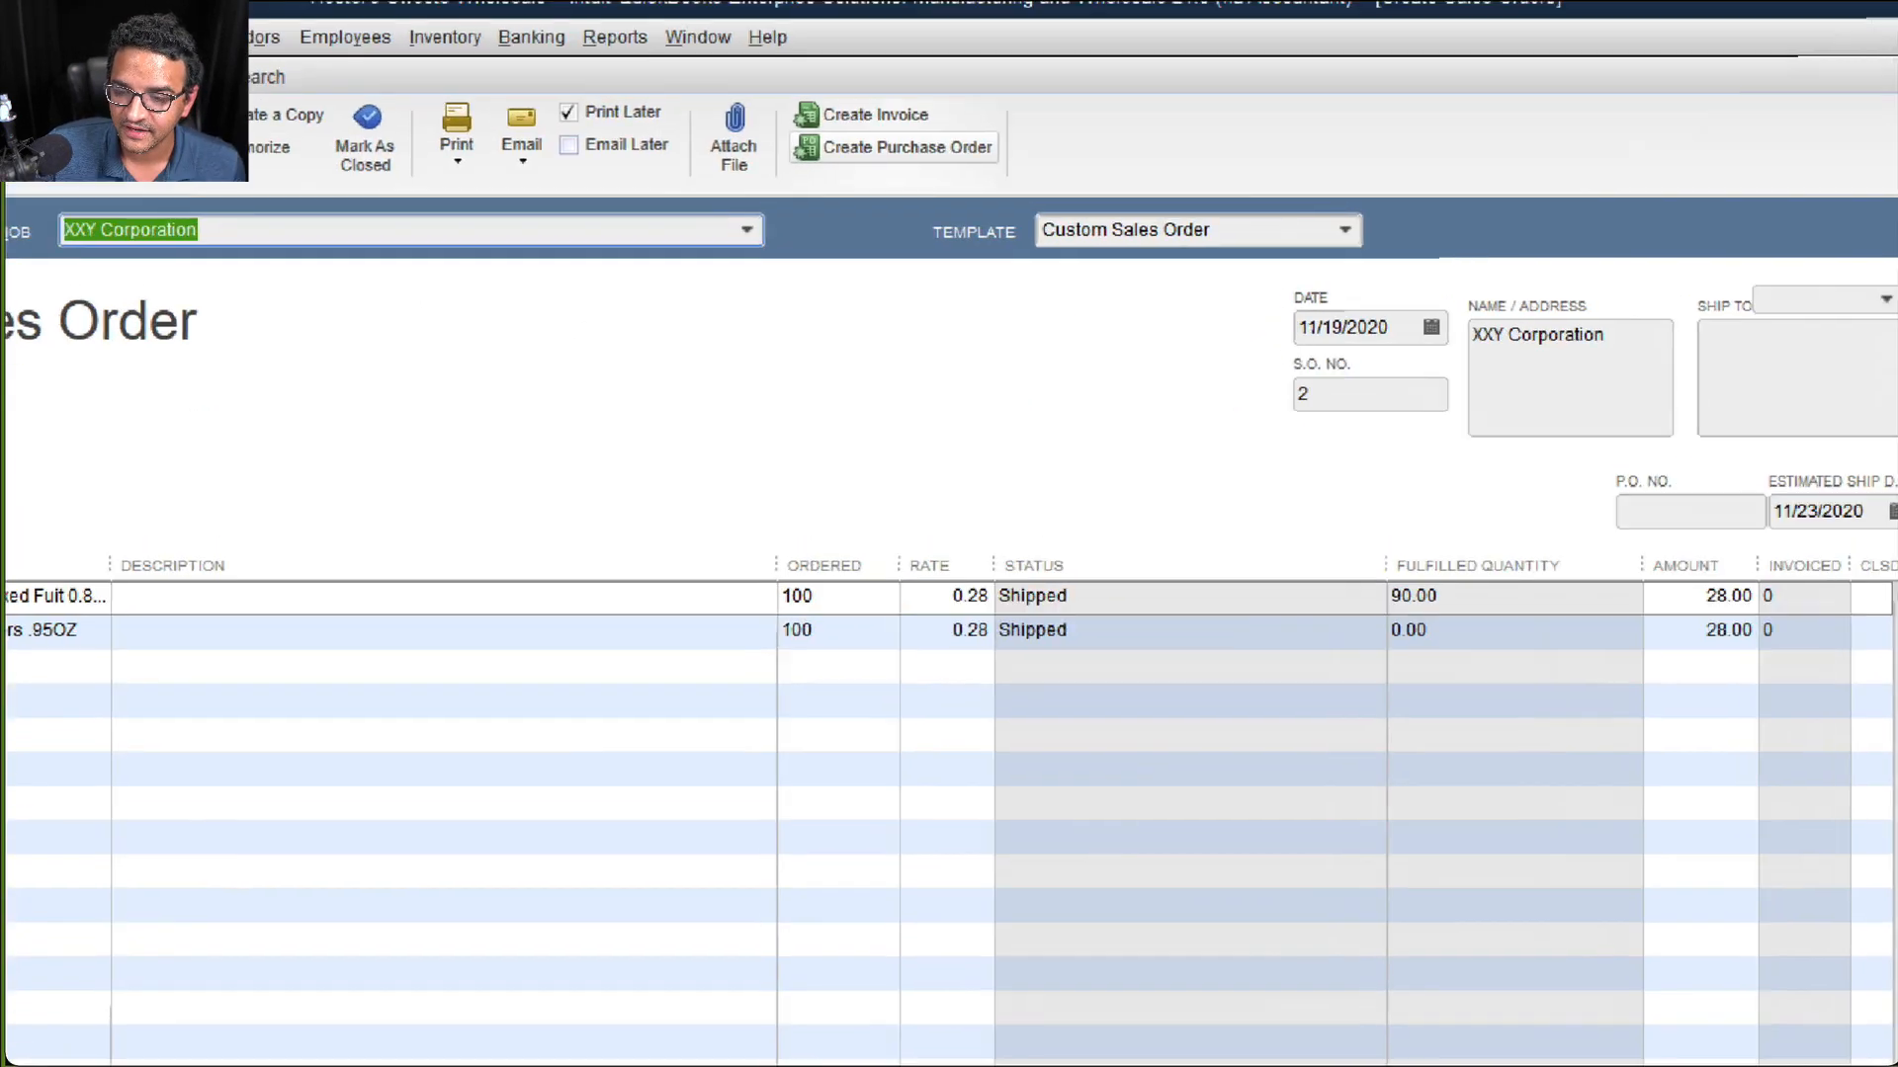
mouse_move(939, 119)
left_mouse_down()
mouse_move(958, 149)
mouse_move(935, 113)
left_mouse_up()
key("Escape")
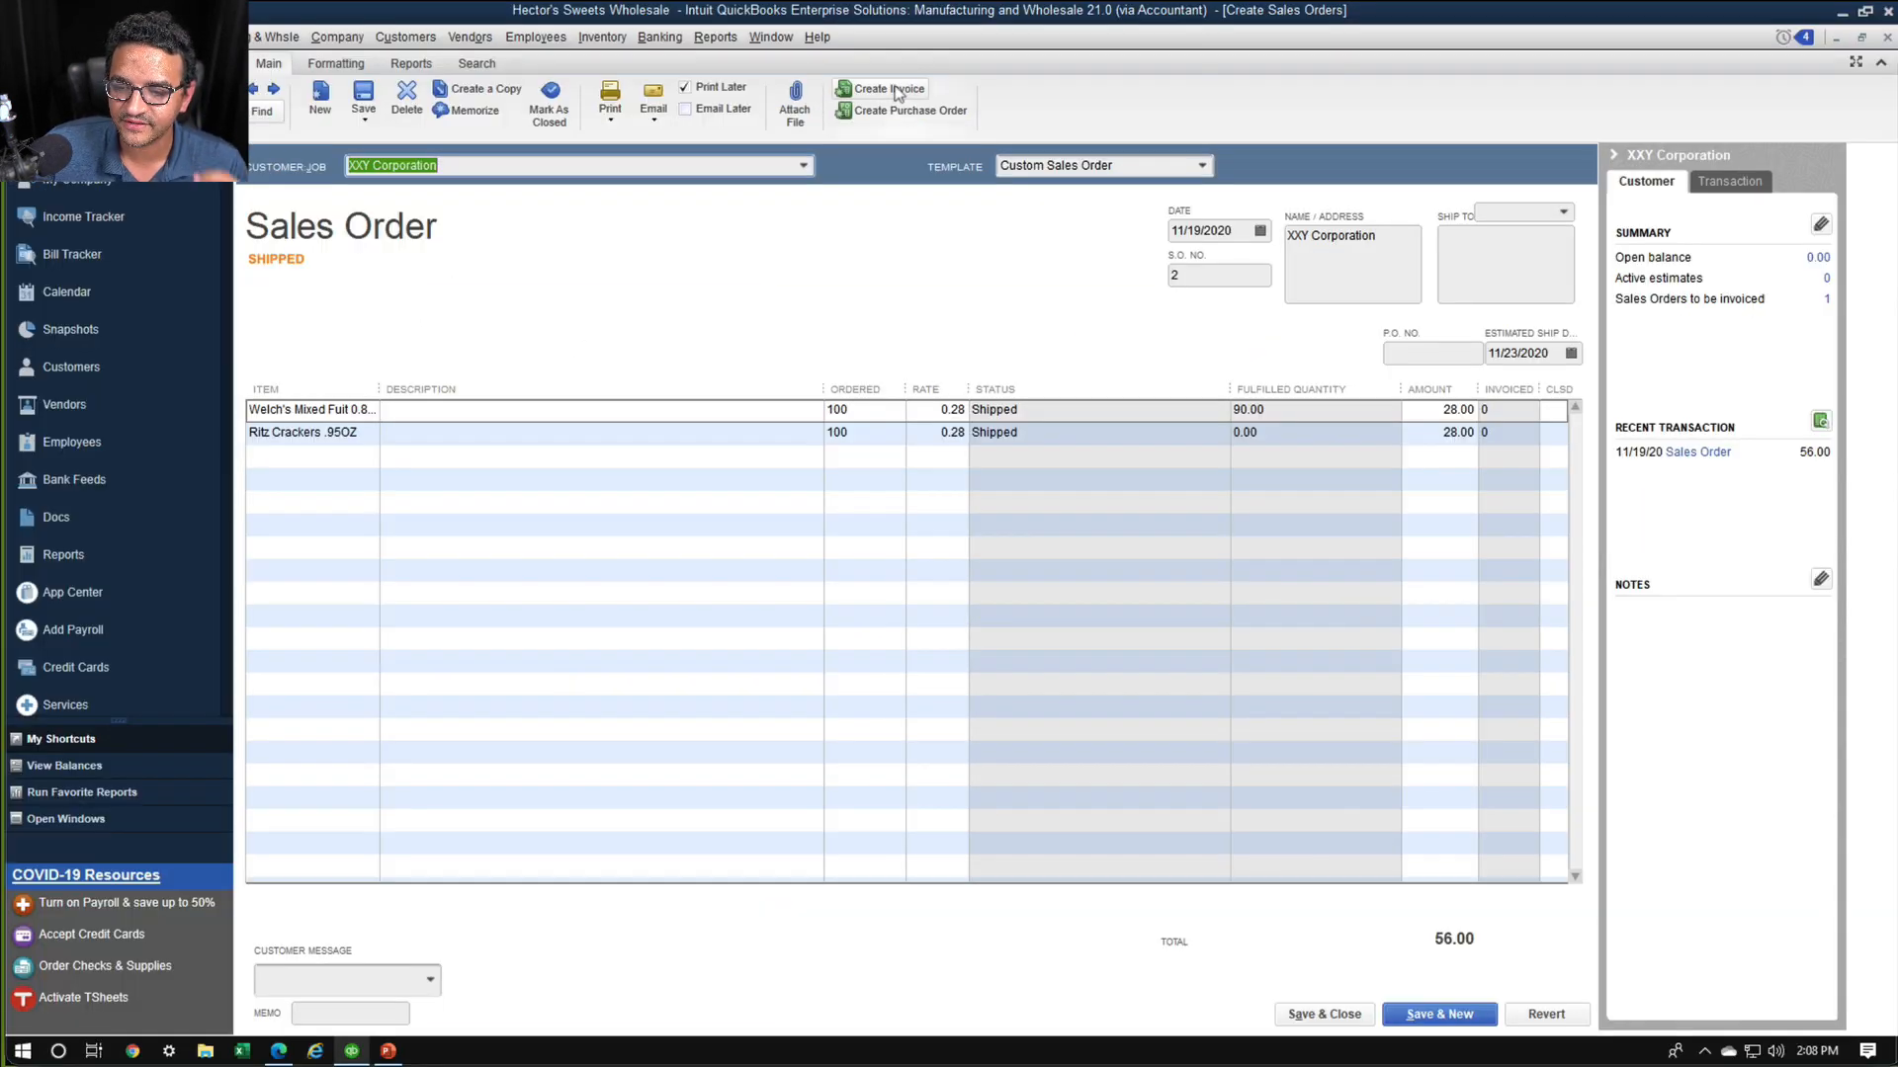
left_click(896, 94)
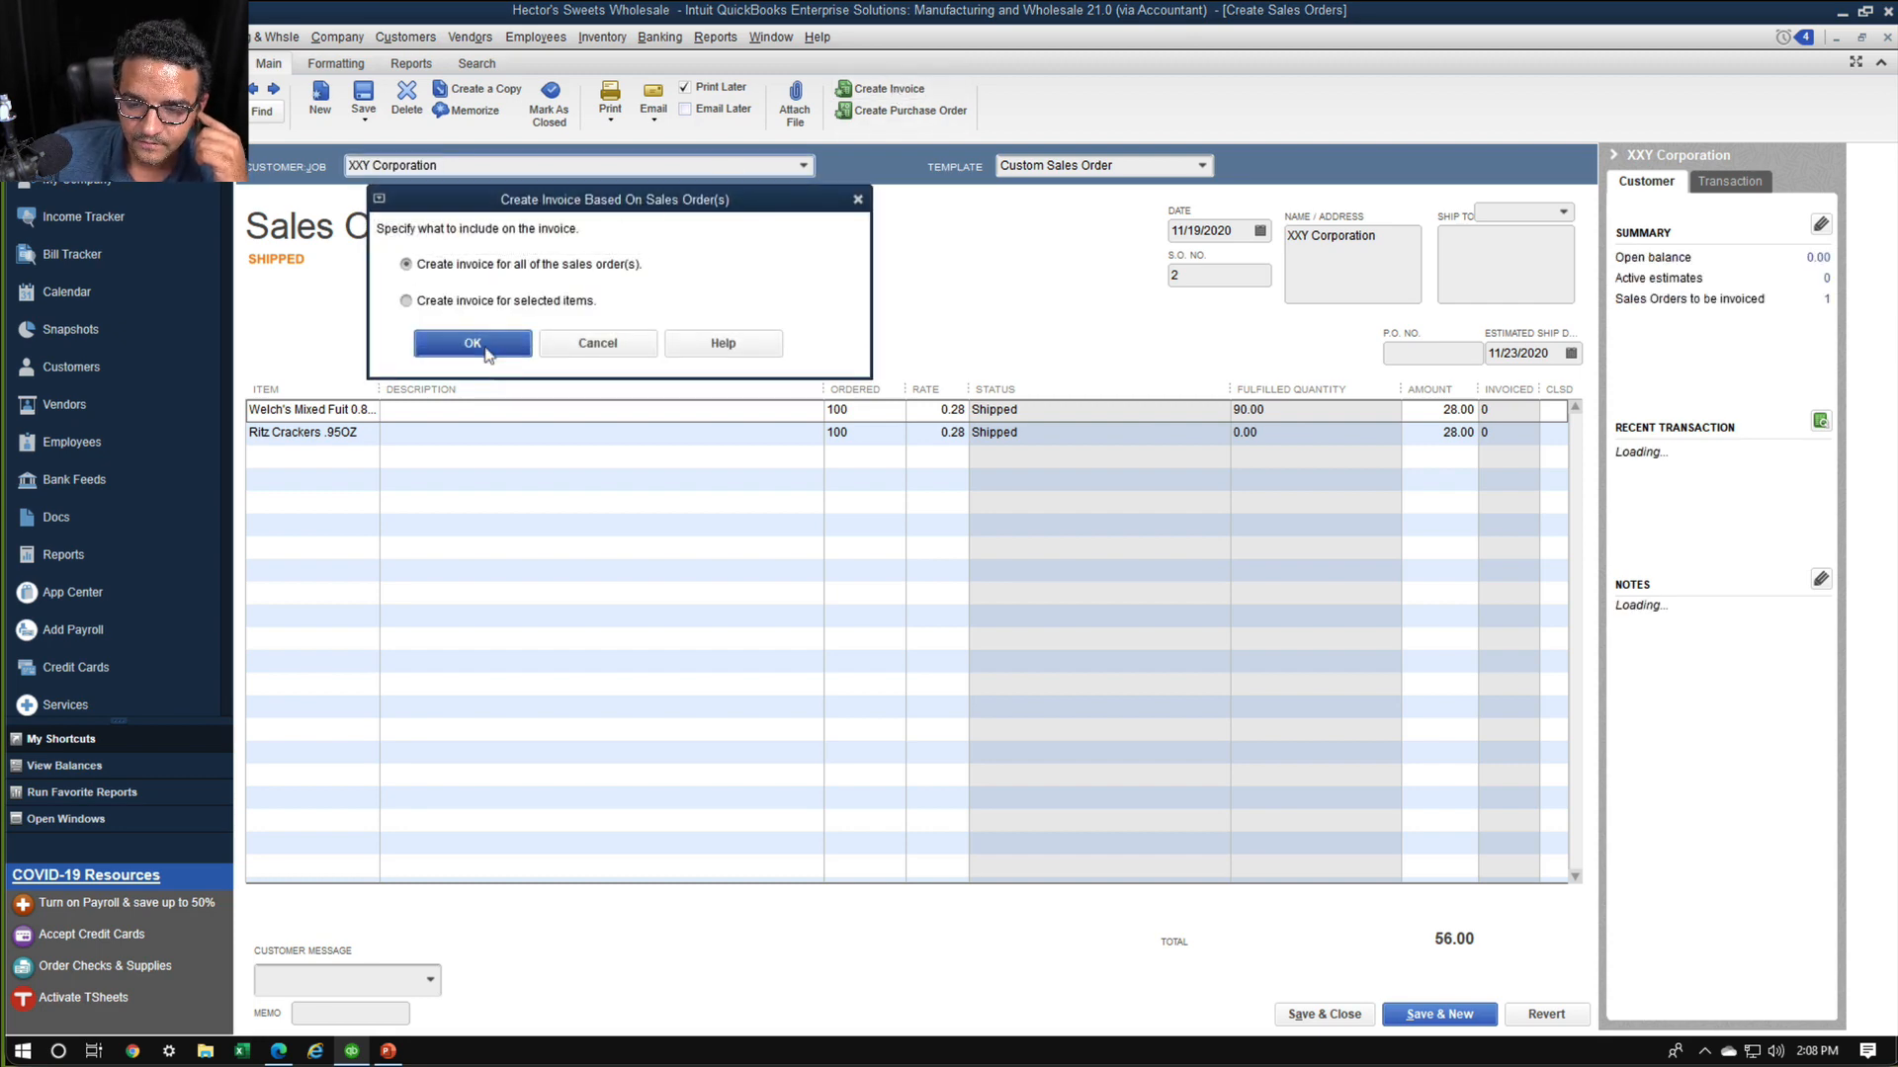
left_click(522, 344)
left_click(949, 318)
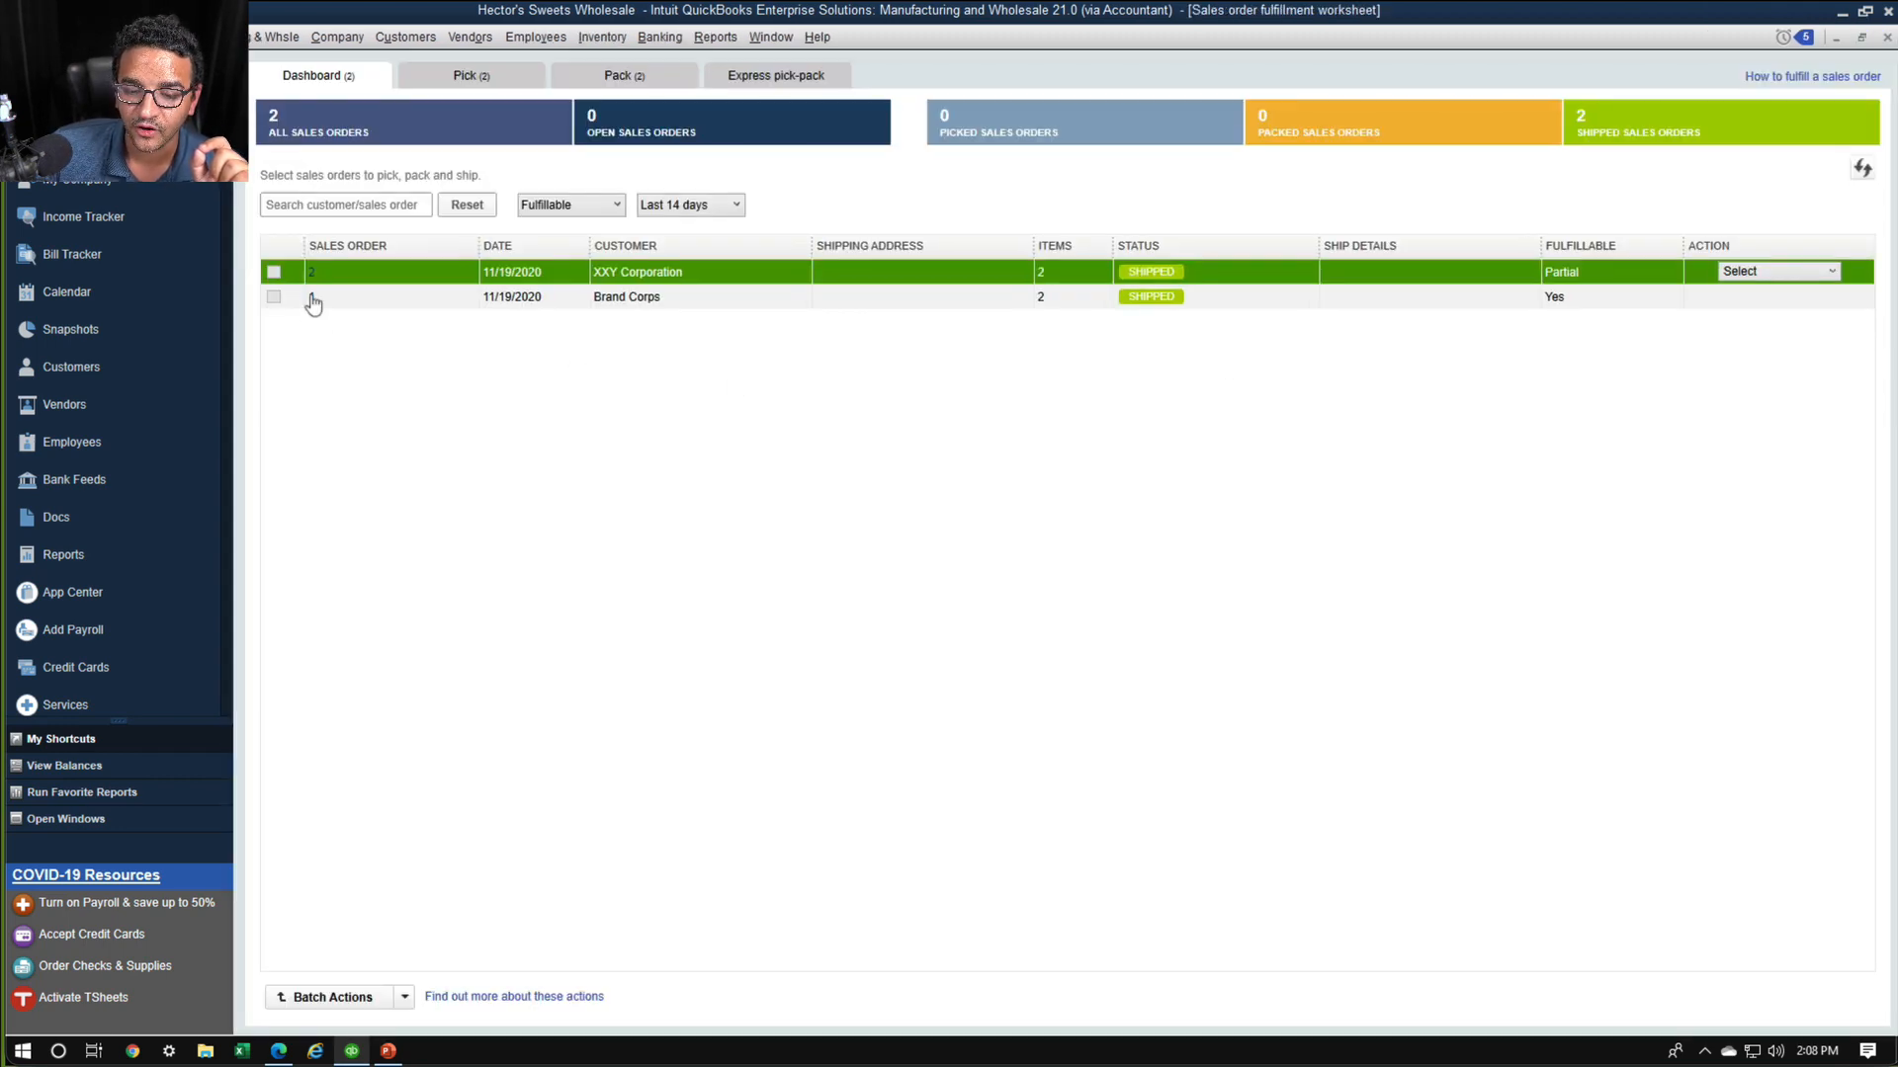
Open Brand Corps' sales order 1 and create an invoice for all of the sales order
left_click(308, 299)
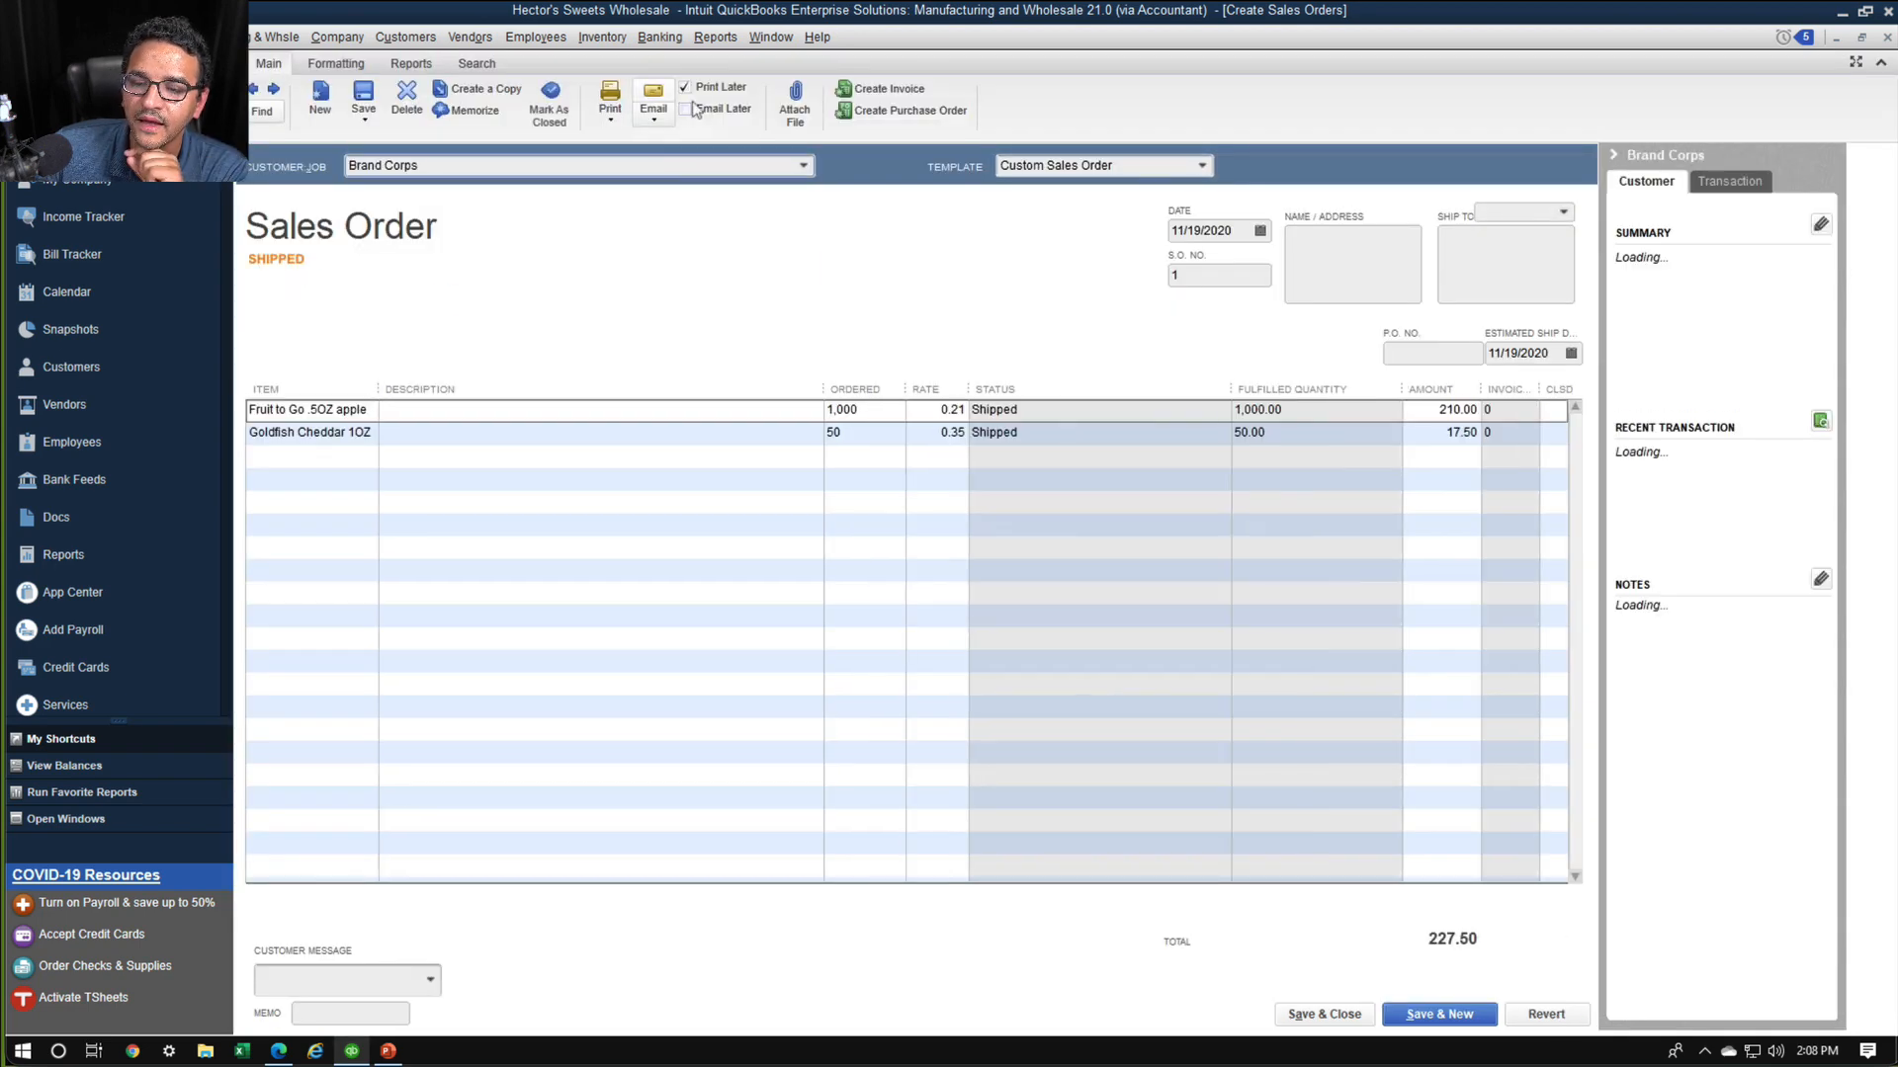
left_click(875, 92)
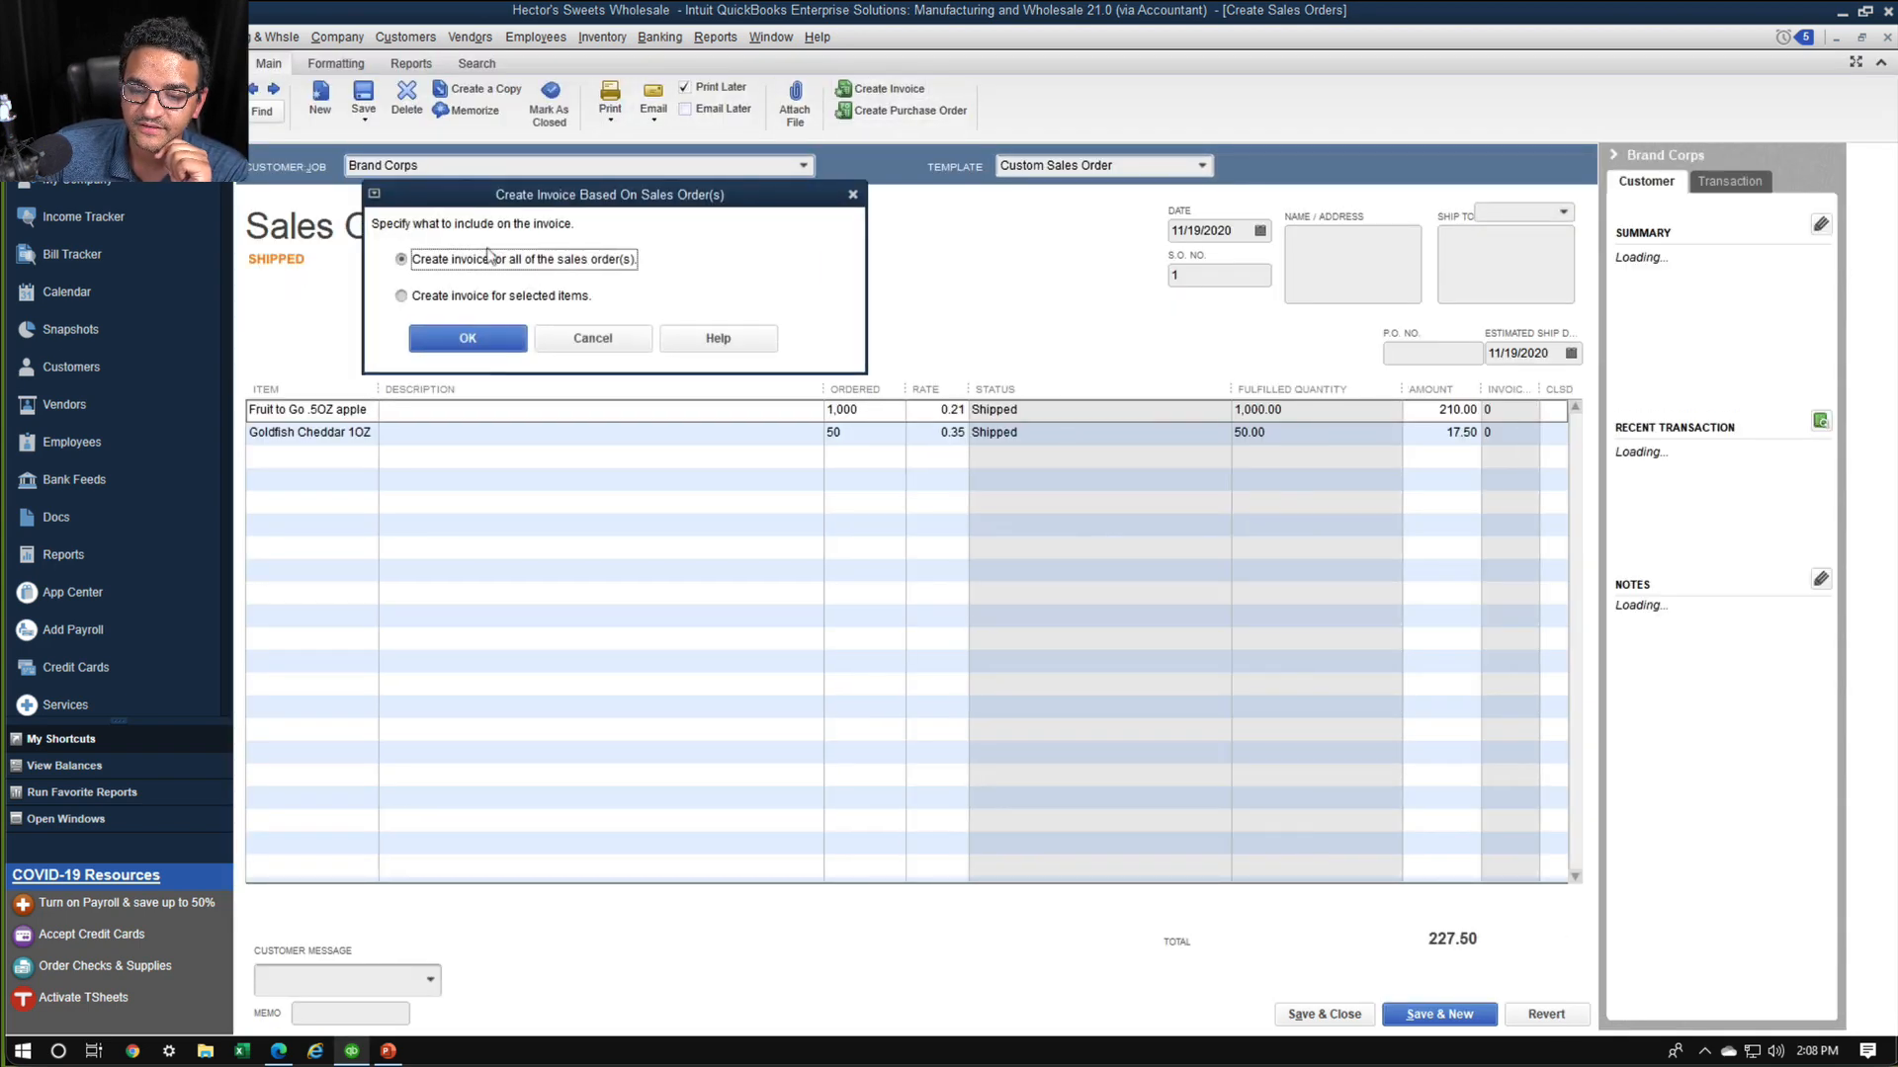
left_click(467, 339)
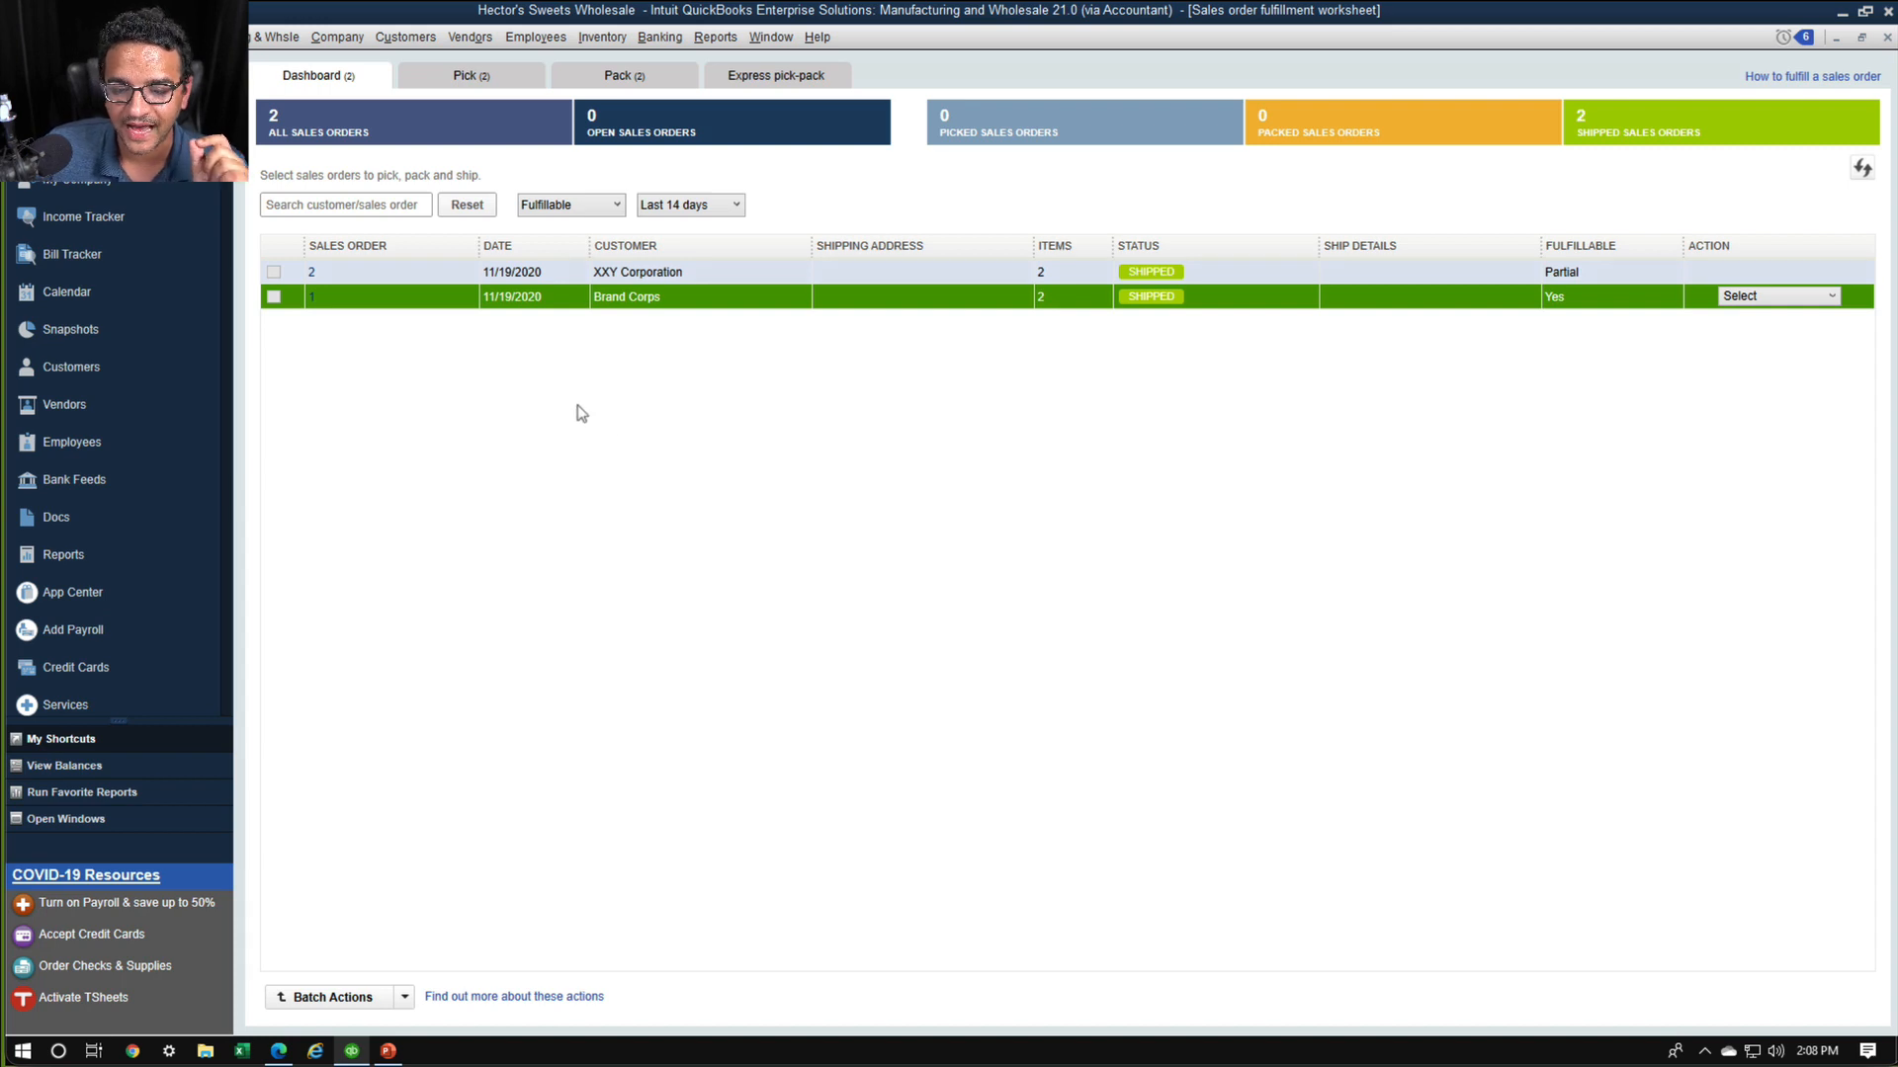
Review the batch actions available for sales orders and leave without choosing one
left_click(405, 996)
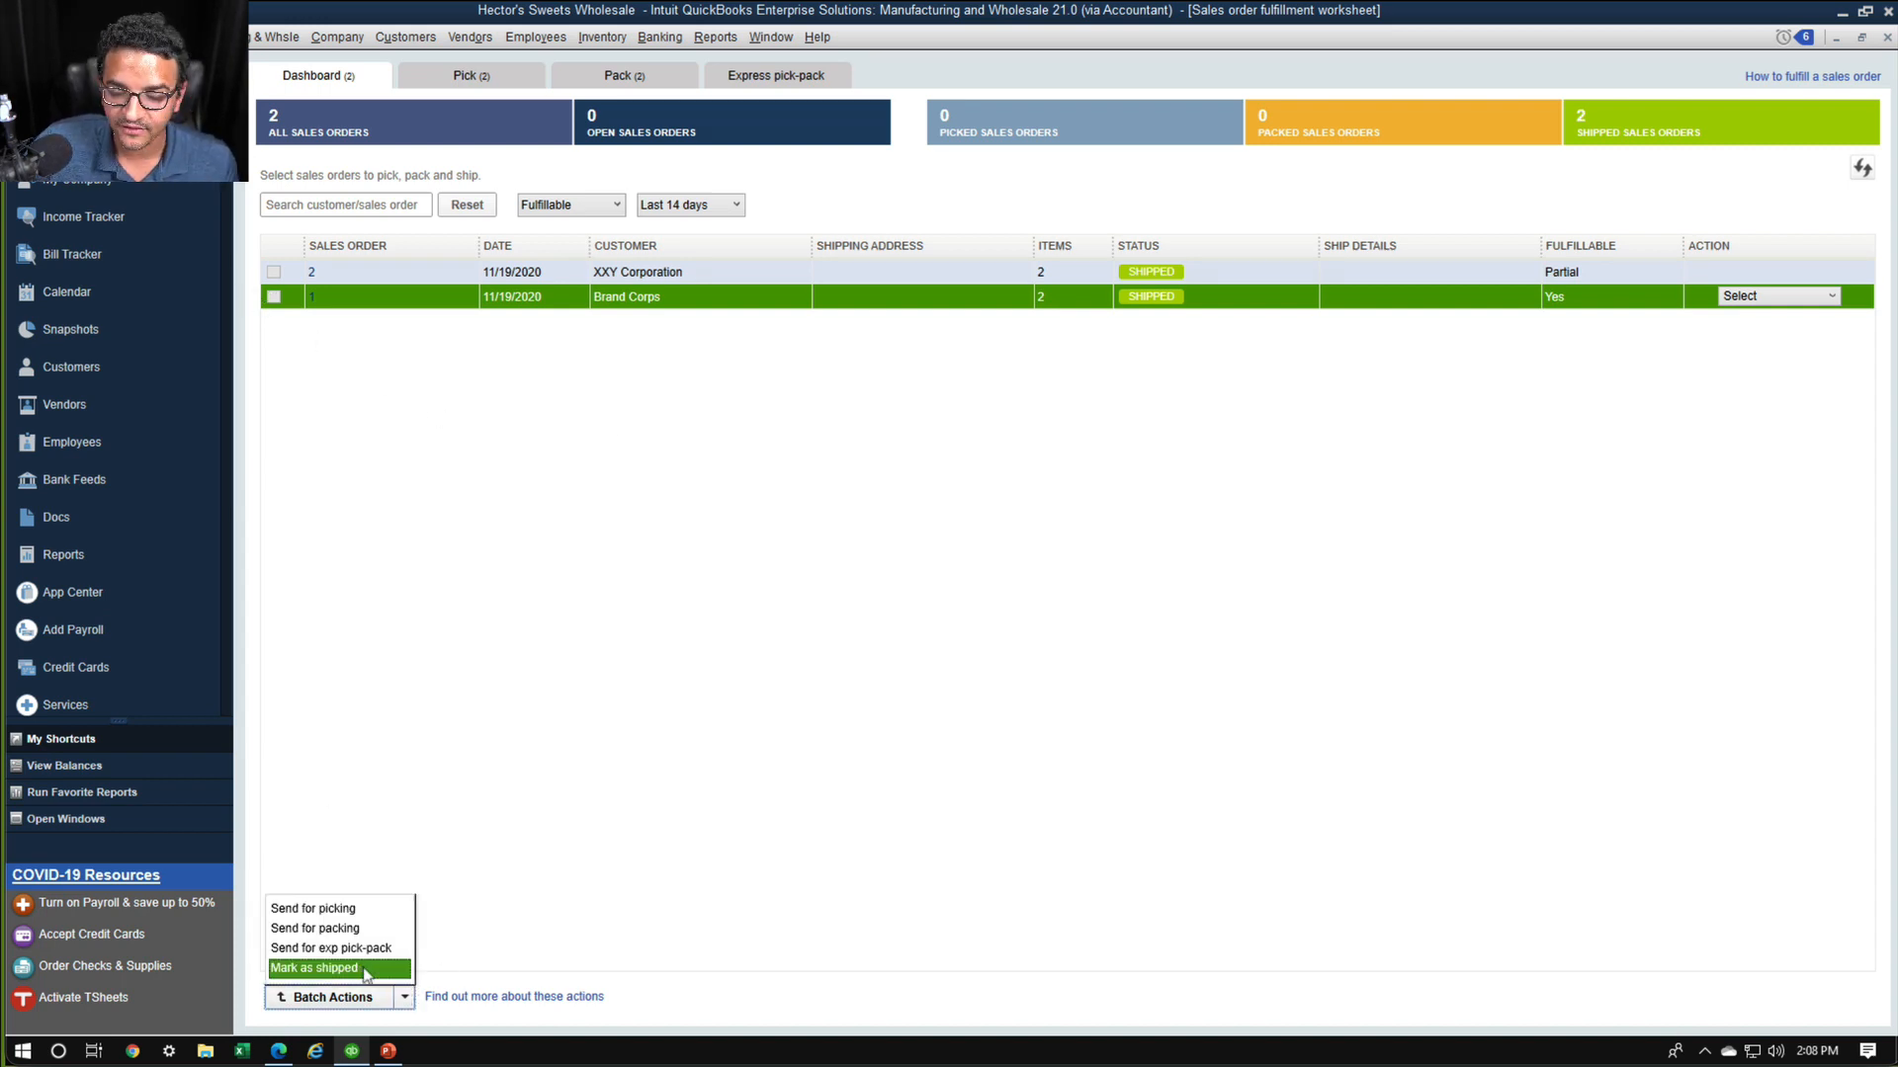
mouse_move(364, 829)
left_mouse_down()
mouse_move(244, 807)
mouse_move(548, 989)
mouse_move(262, 746)
left_mouse_up()
key("Escape")
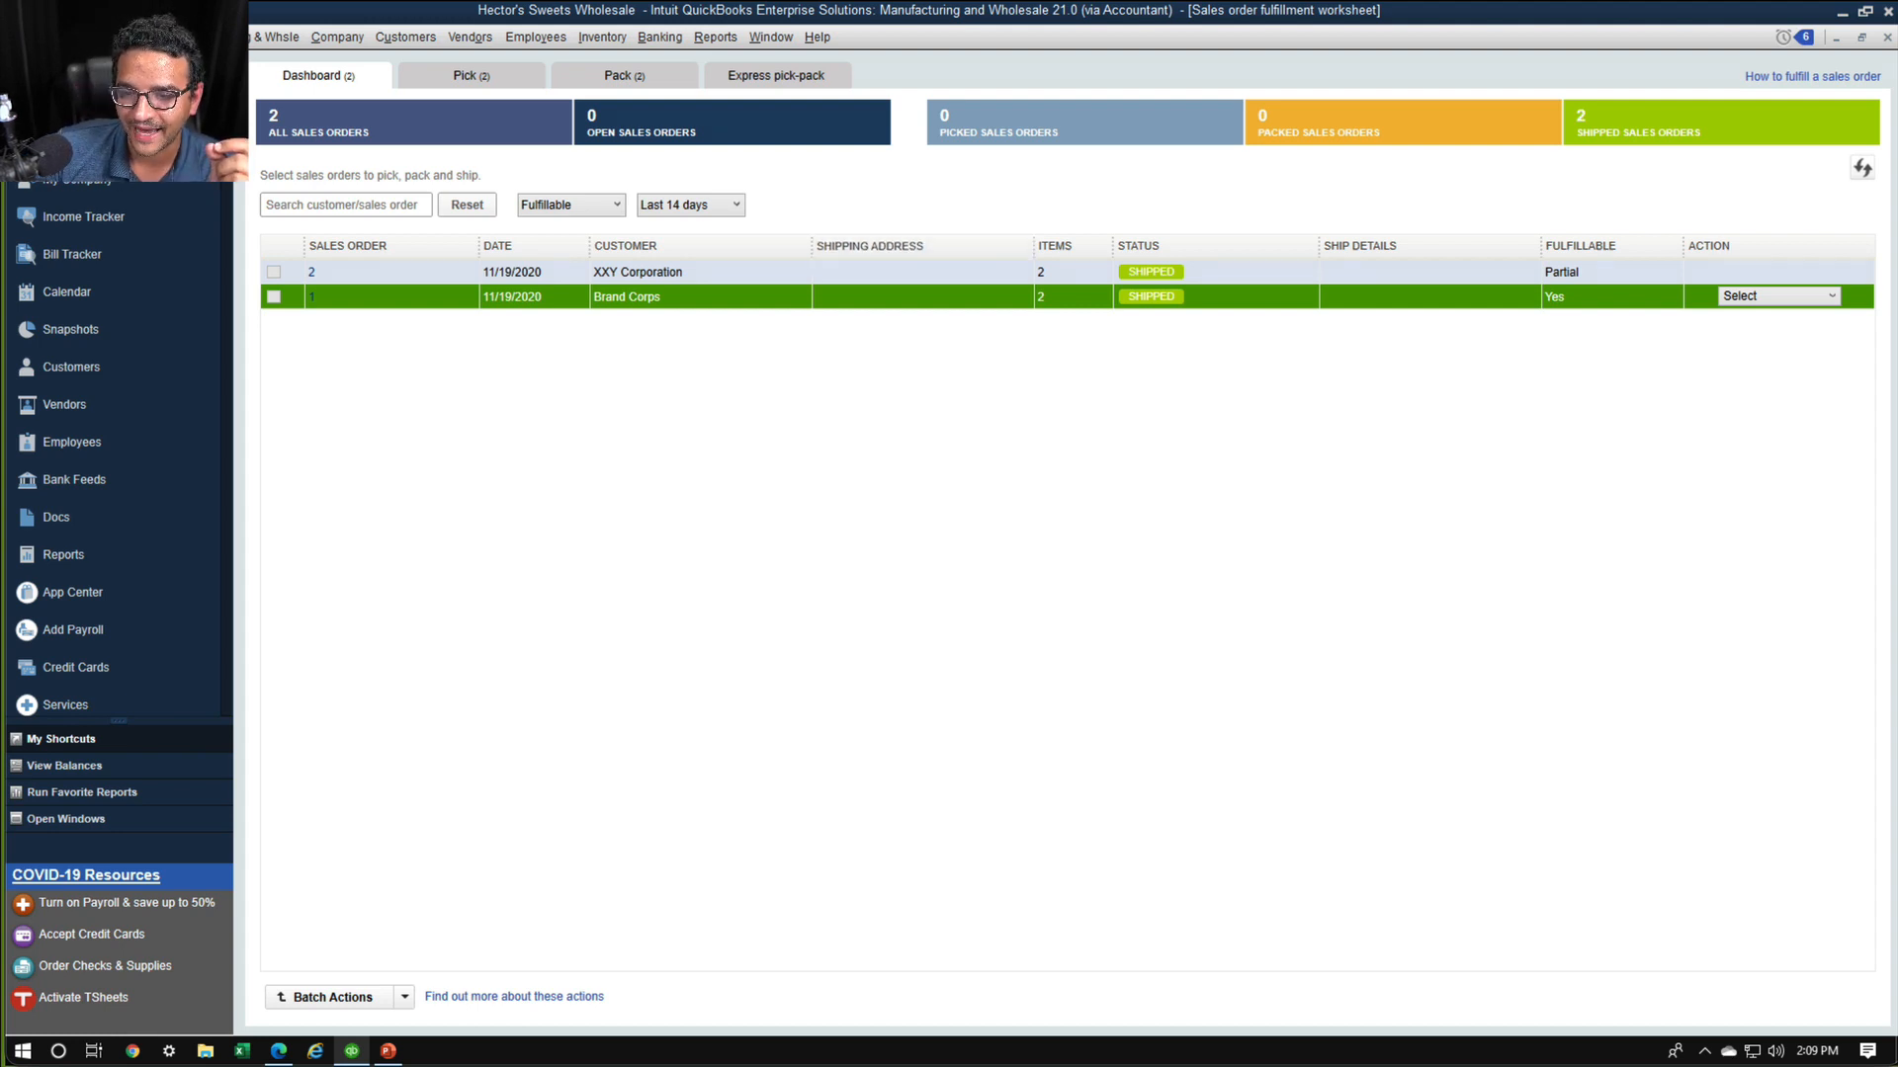
Review the packing lists, the fulfillment dashboard and the picklists after invoicing both orders
left_click(656, 82)
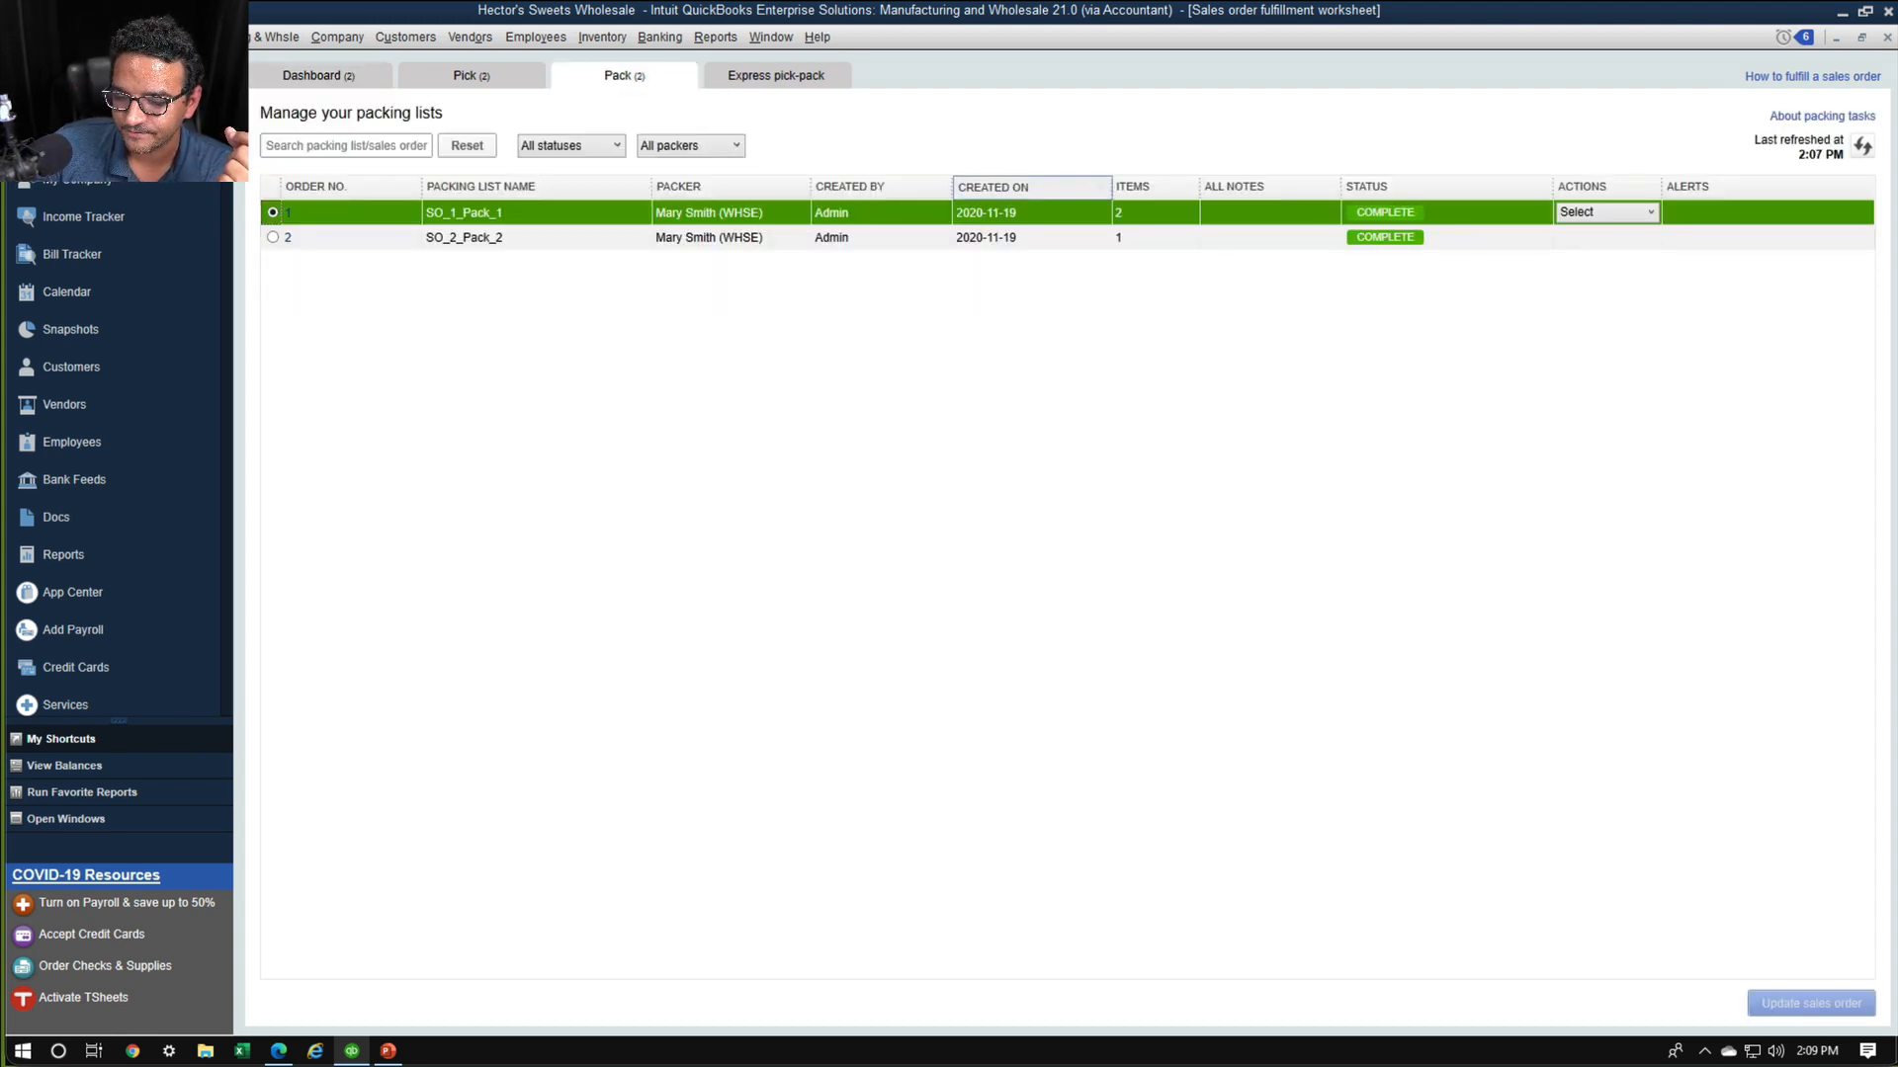
left_click(348, 77)
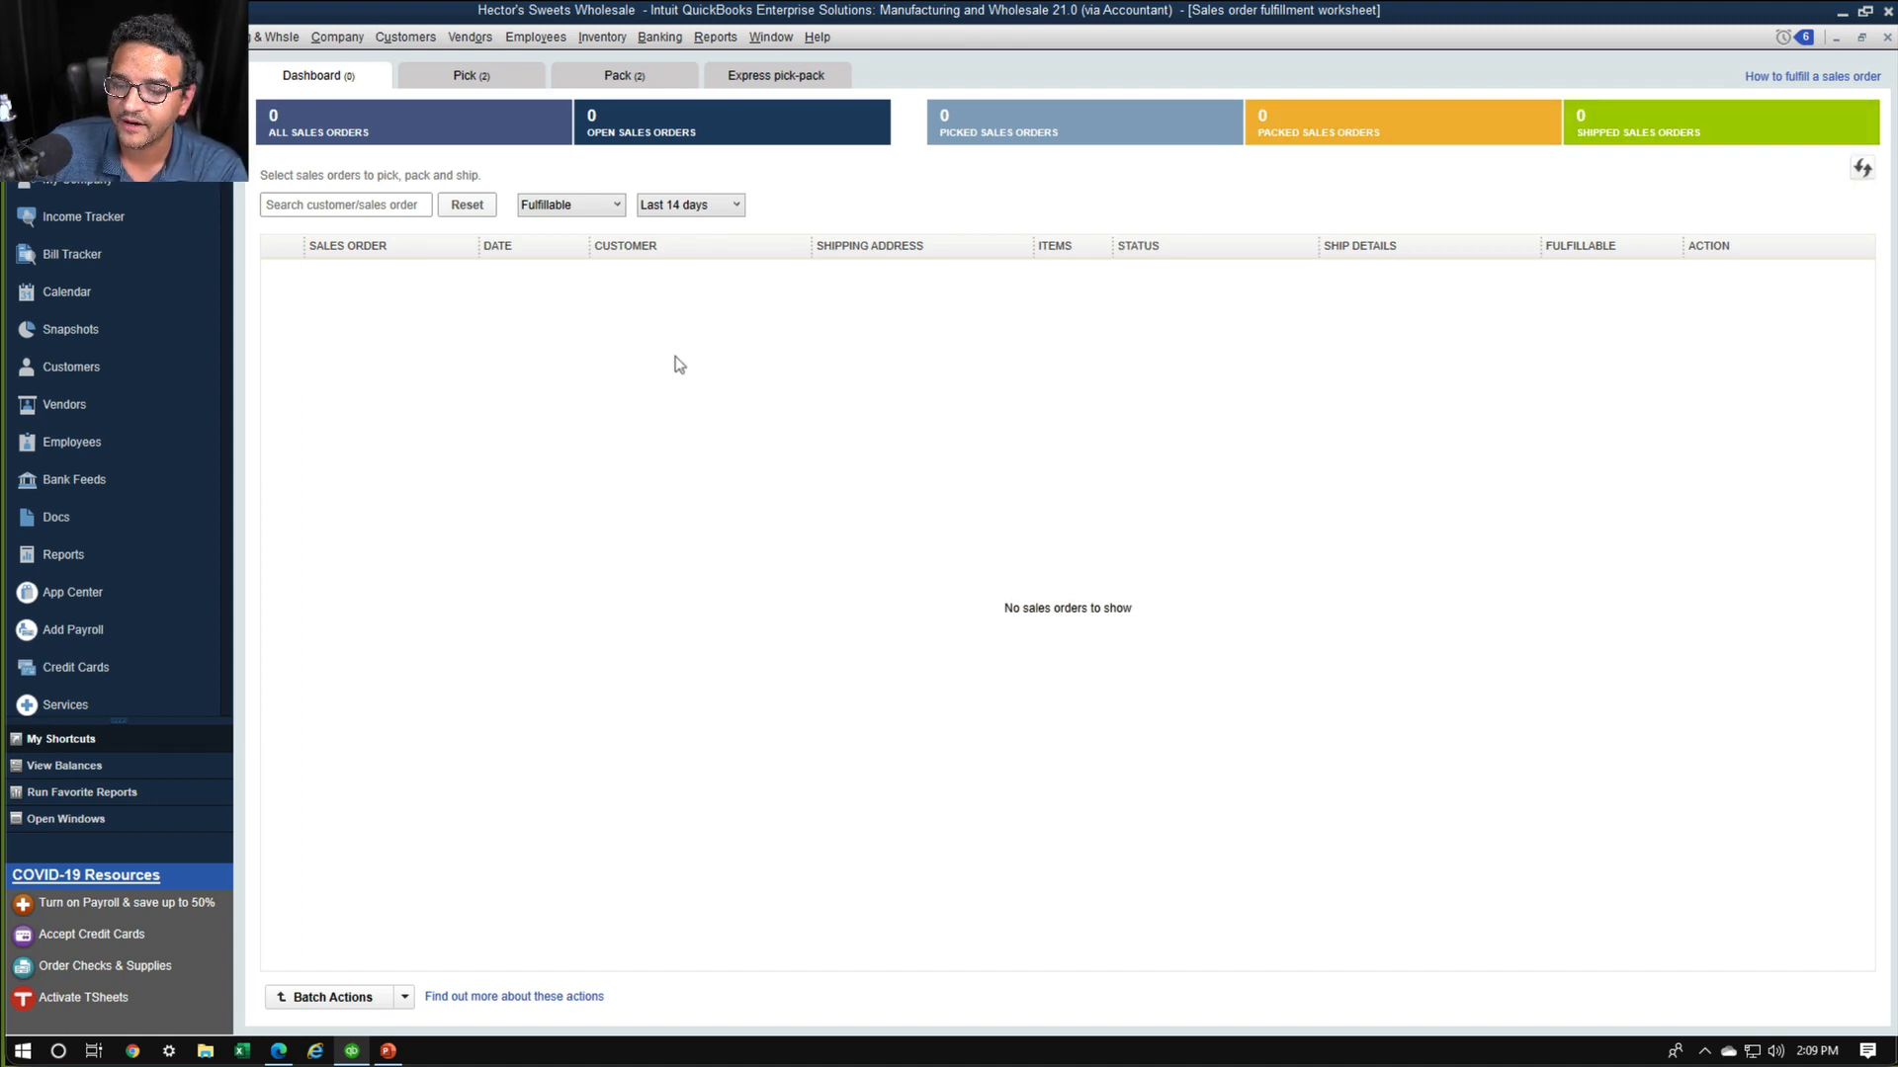
left_click(497, 83)
left_click(620, 78)
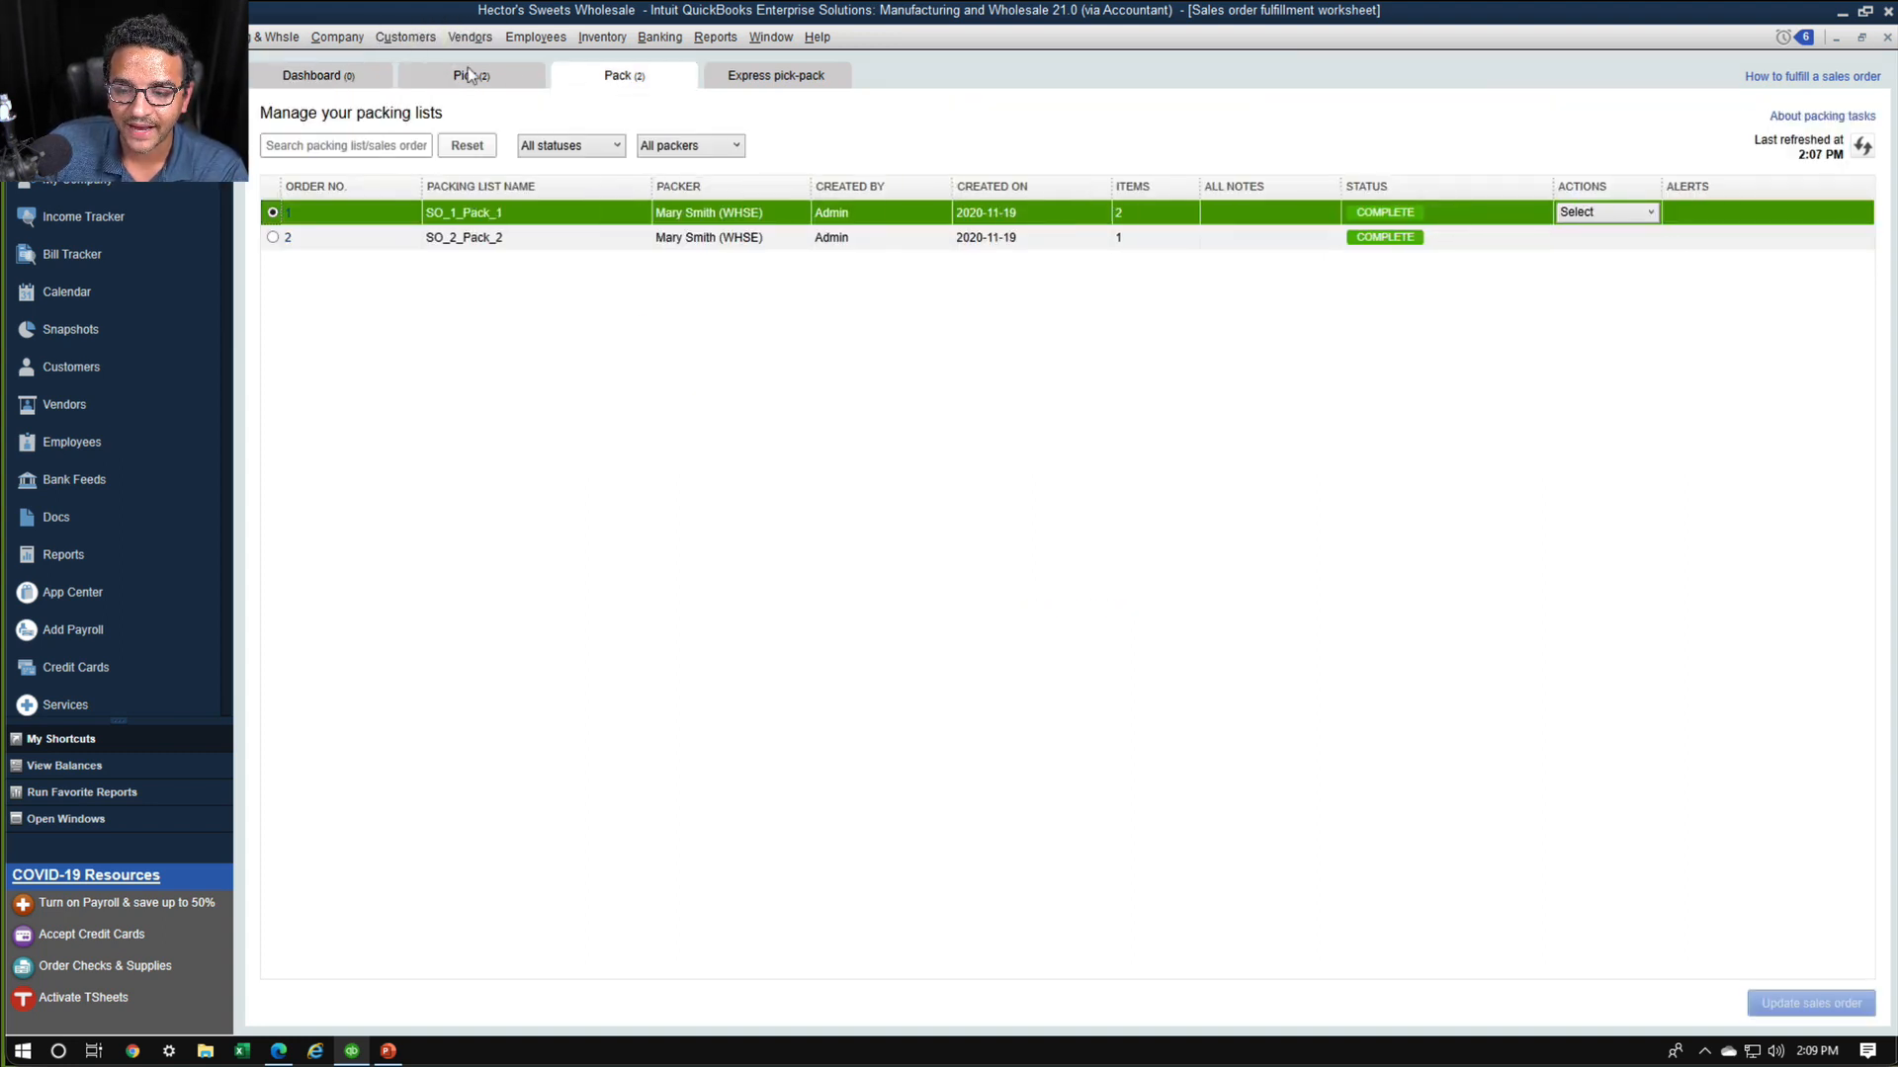
left_click(481, 77)
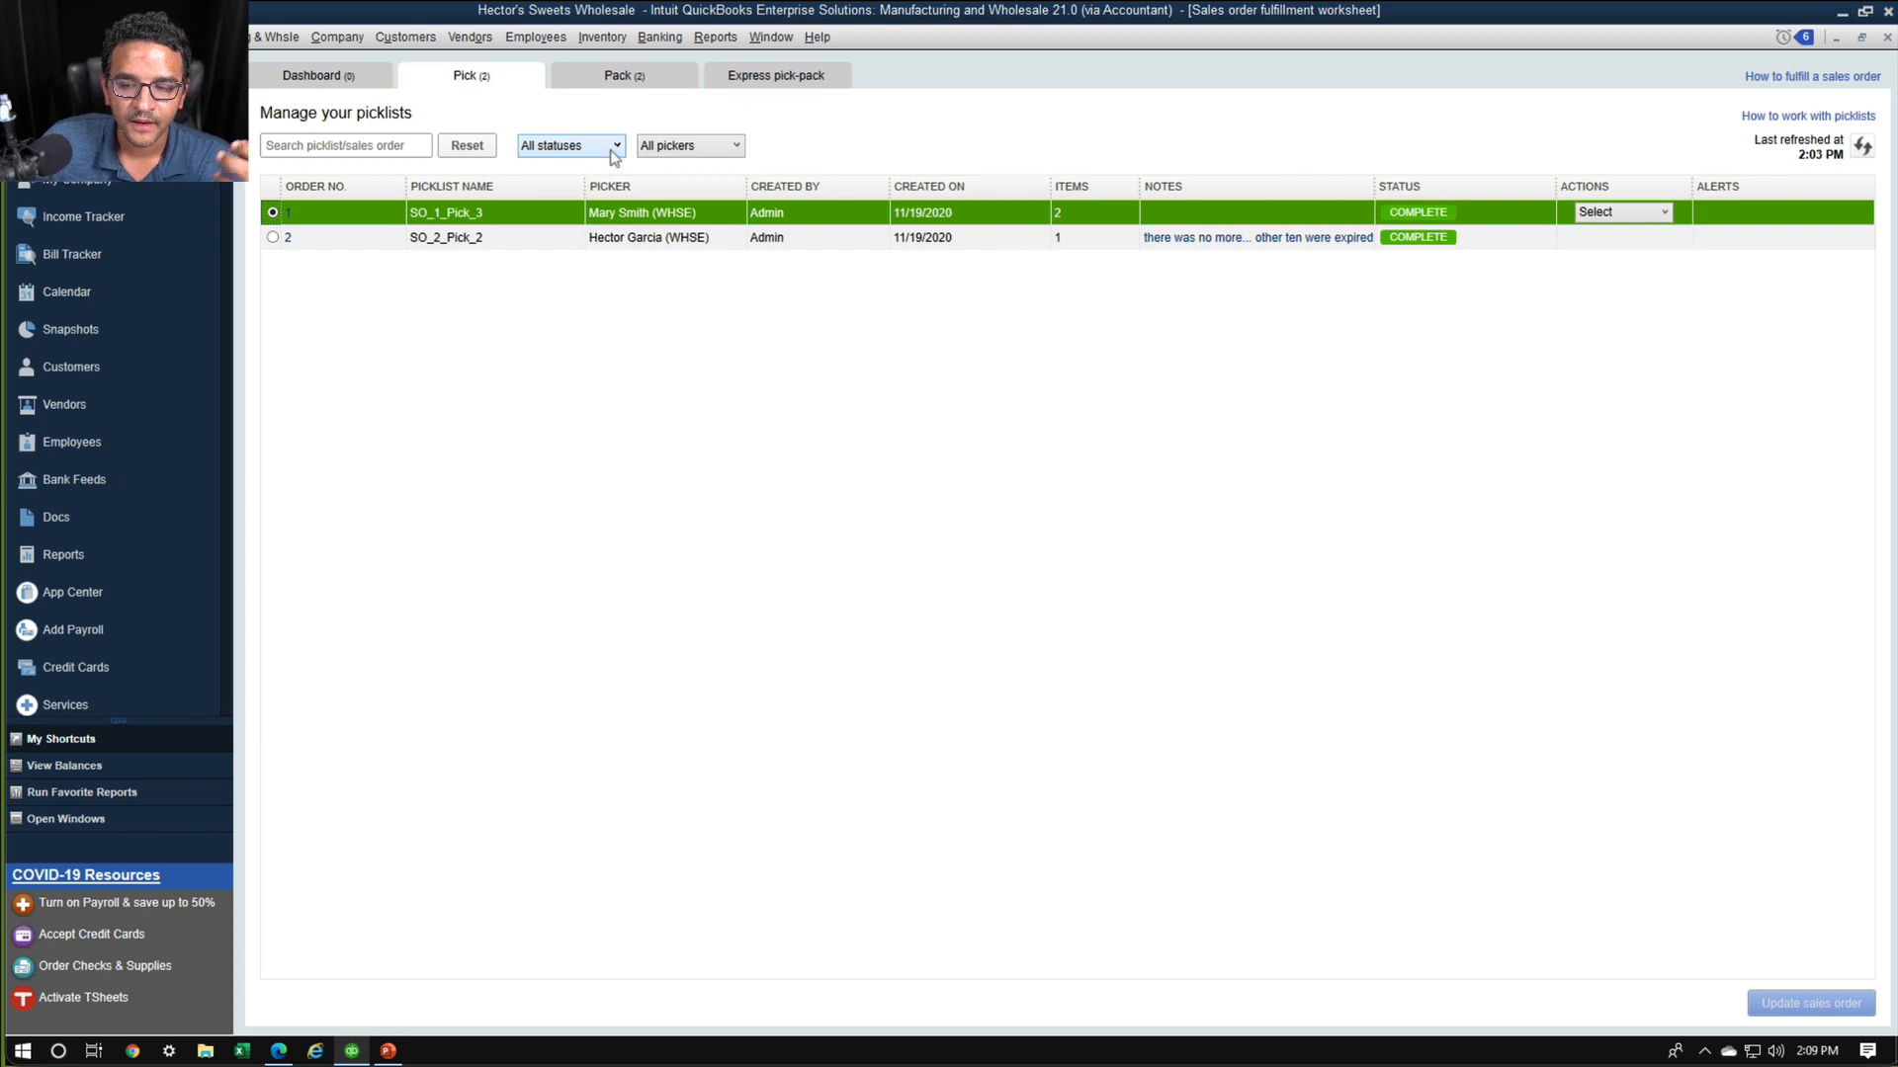
Examine the picklist status filter and limit the picklists to those with the Sent for pick status
key("ctrl+1")
left_click(513, 125)
mouse_move(599, 108)
left_mouse_down()
mouse_move(411, 197)
mouse_move(519, 79)
left_mouse_up()
key("Escape")
left_click(619, 157)
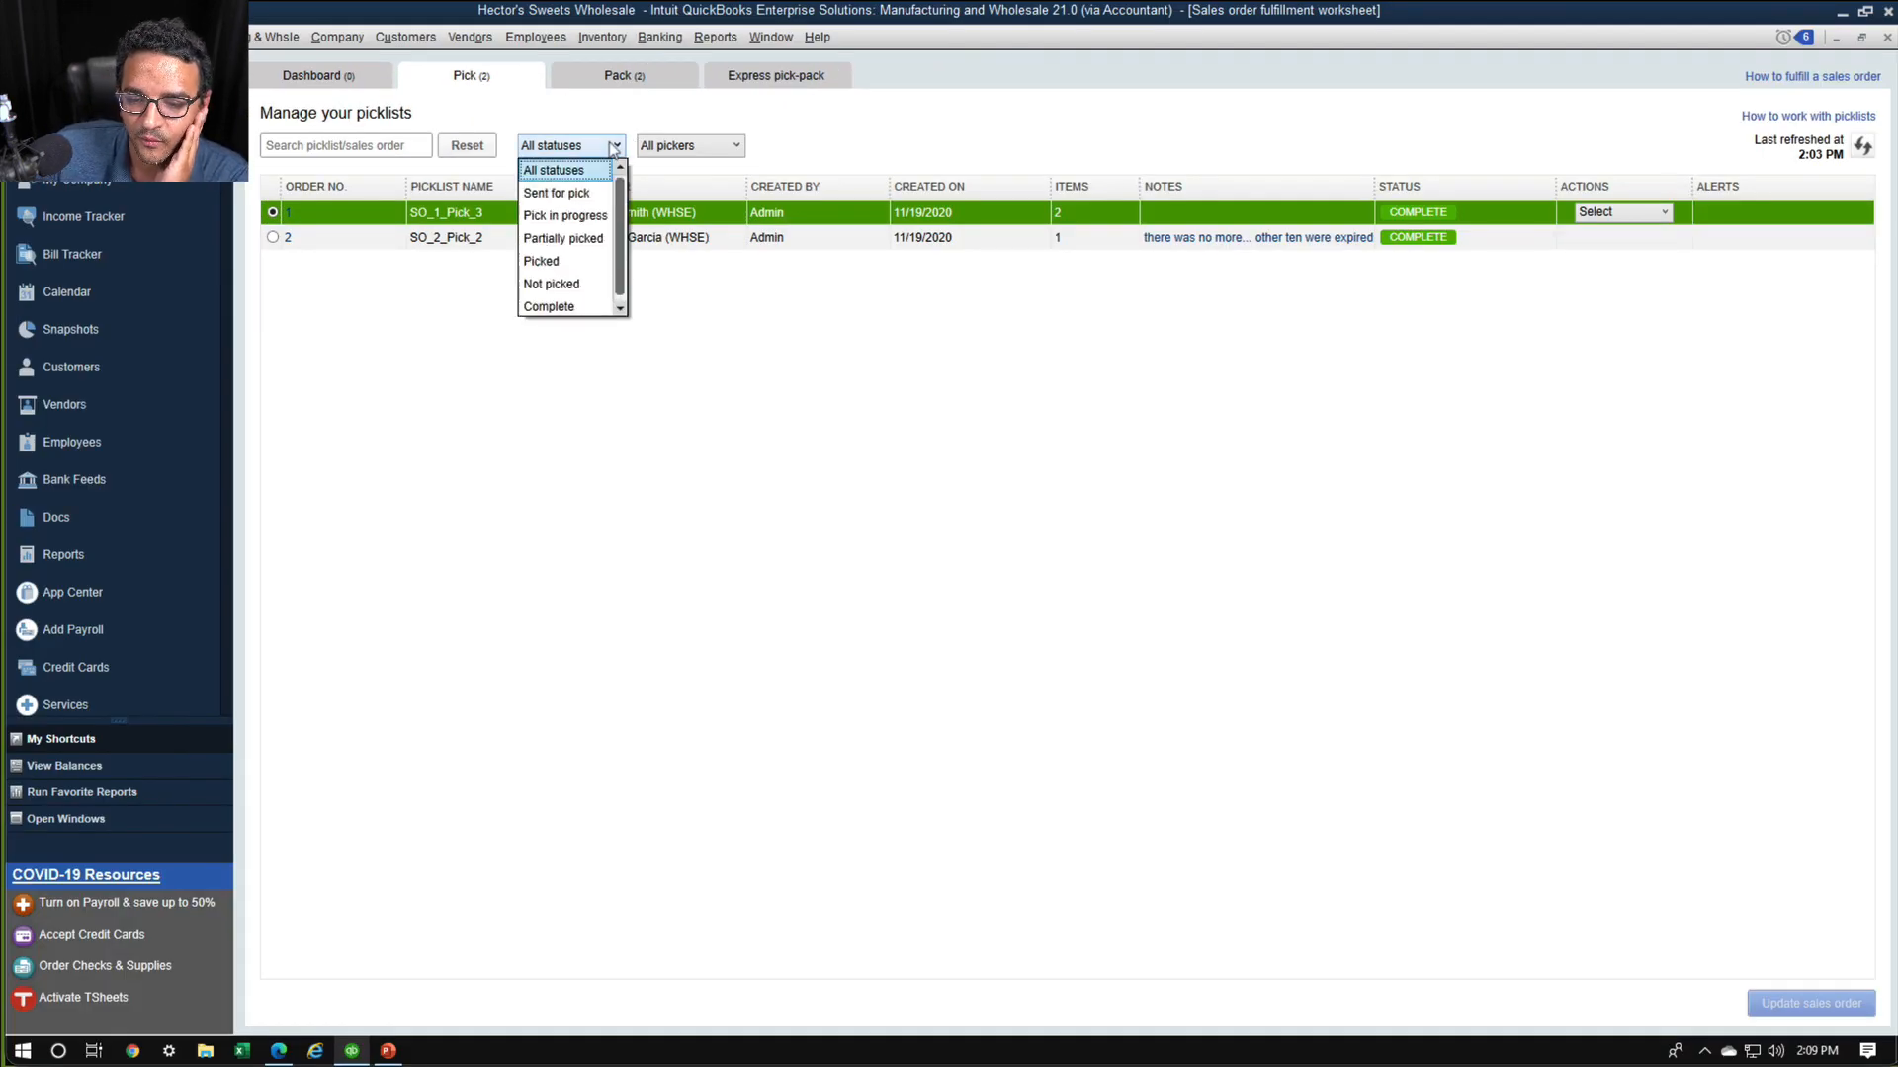
left_click(578, 195)
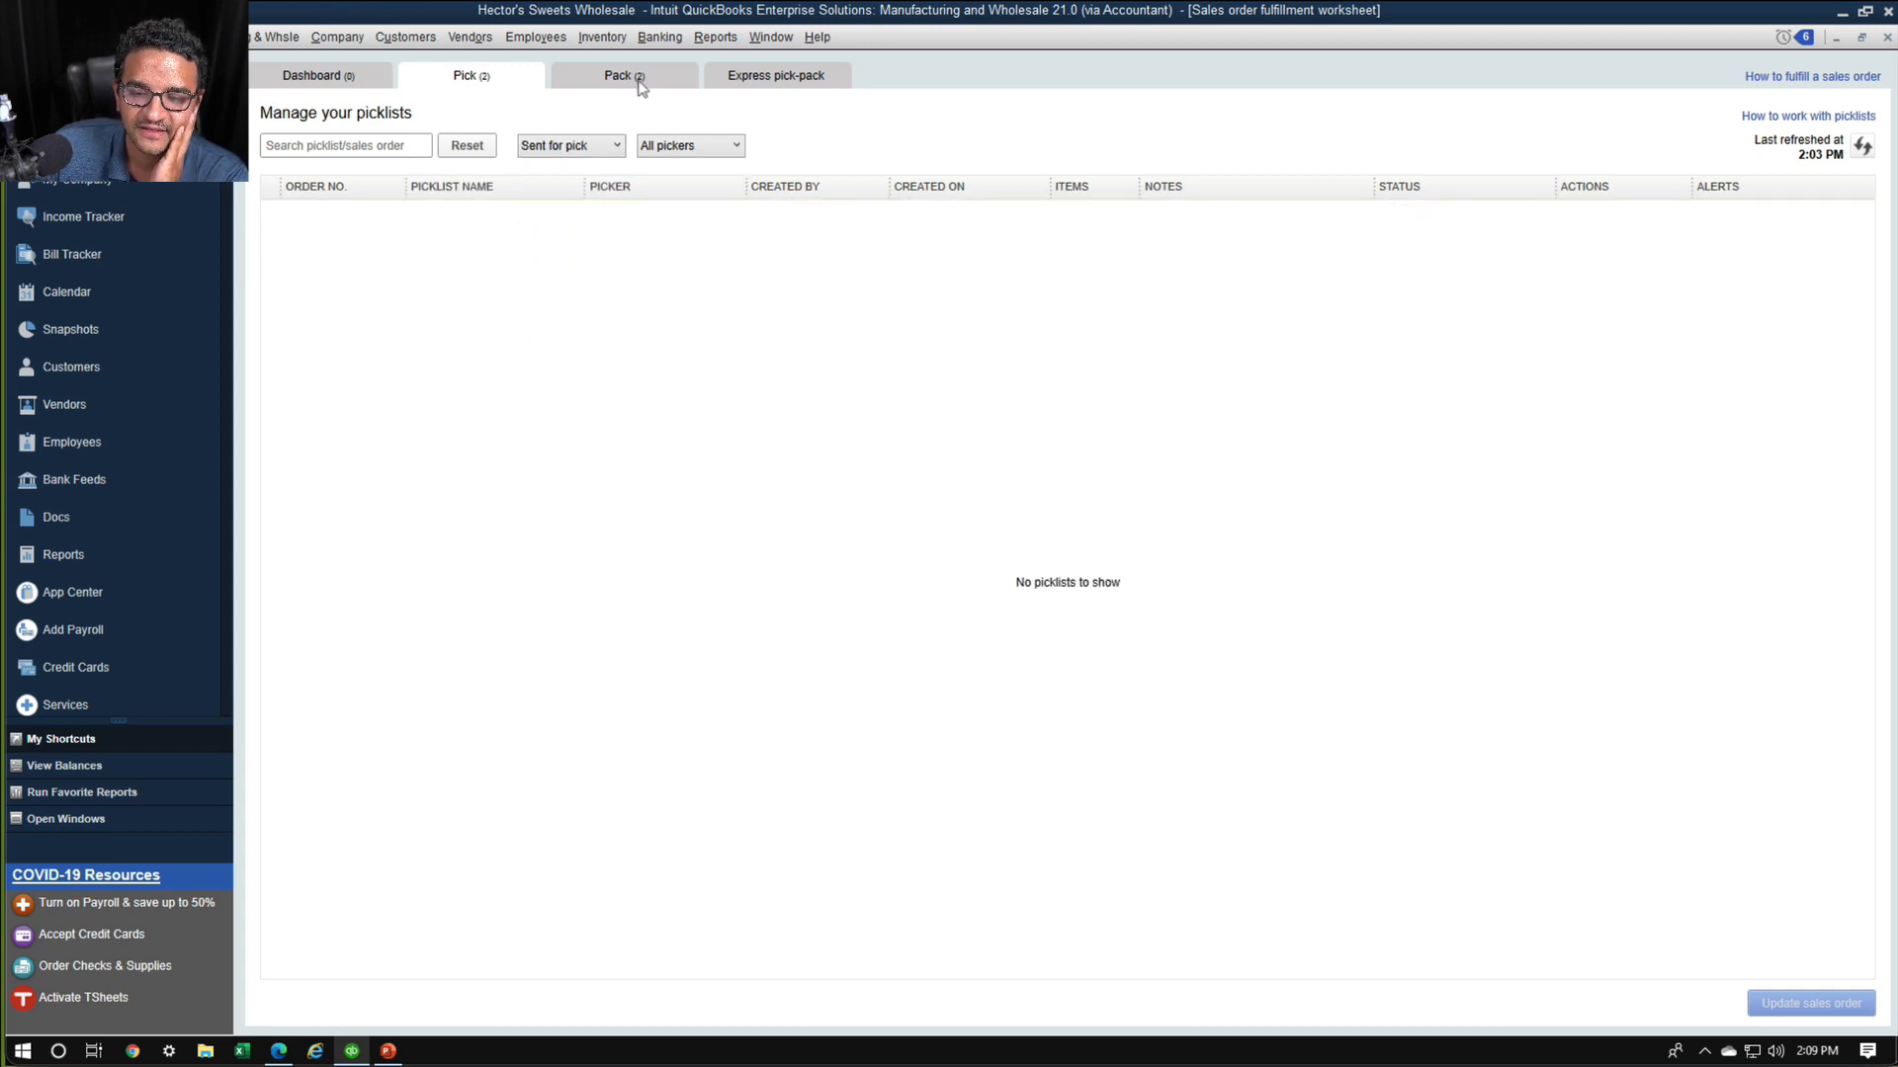
Review the packing lists by filtering to Sent for pack and back to All statuses, and close the fulfillment worksheet
left_click(643, 83)
left_click(608, 151)
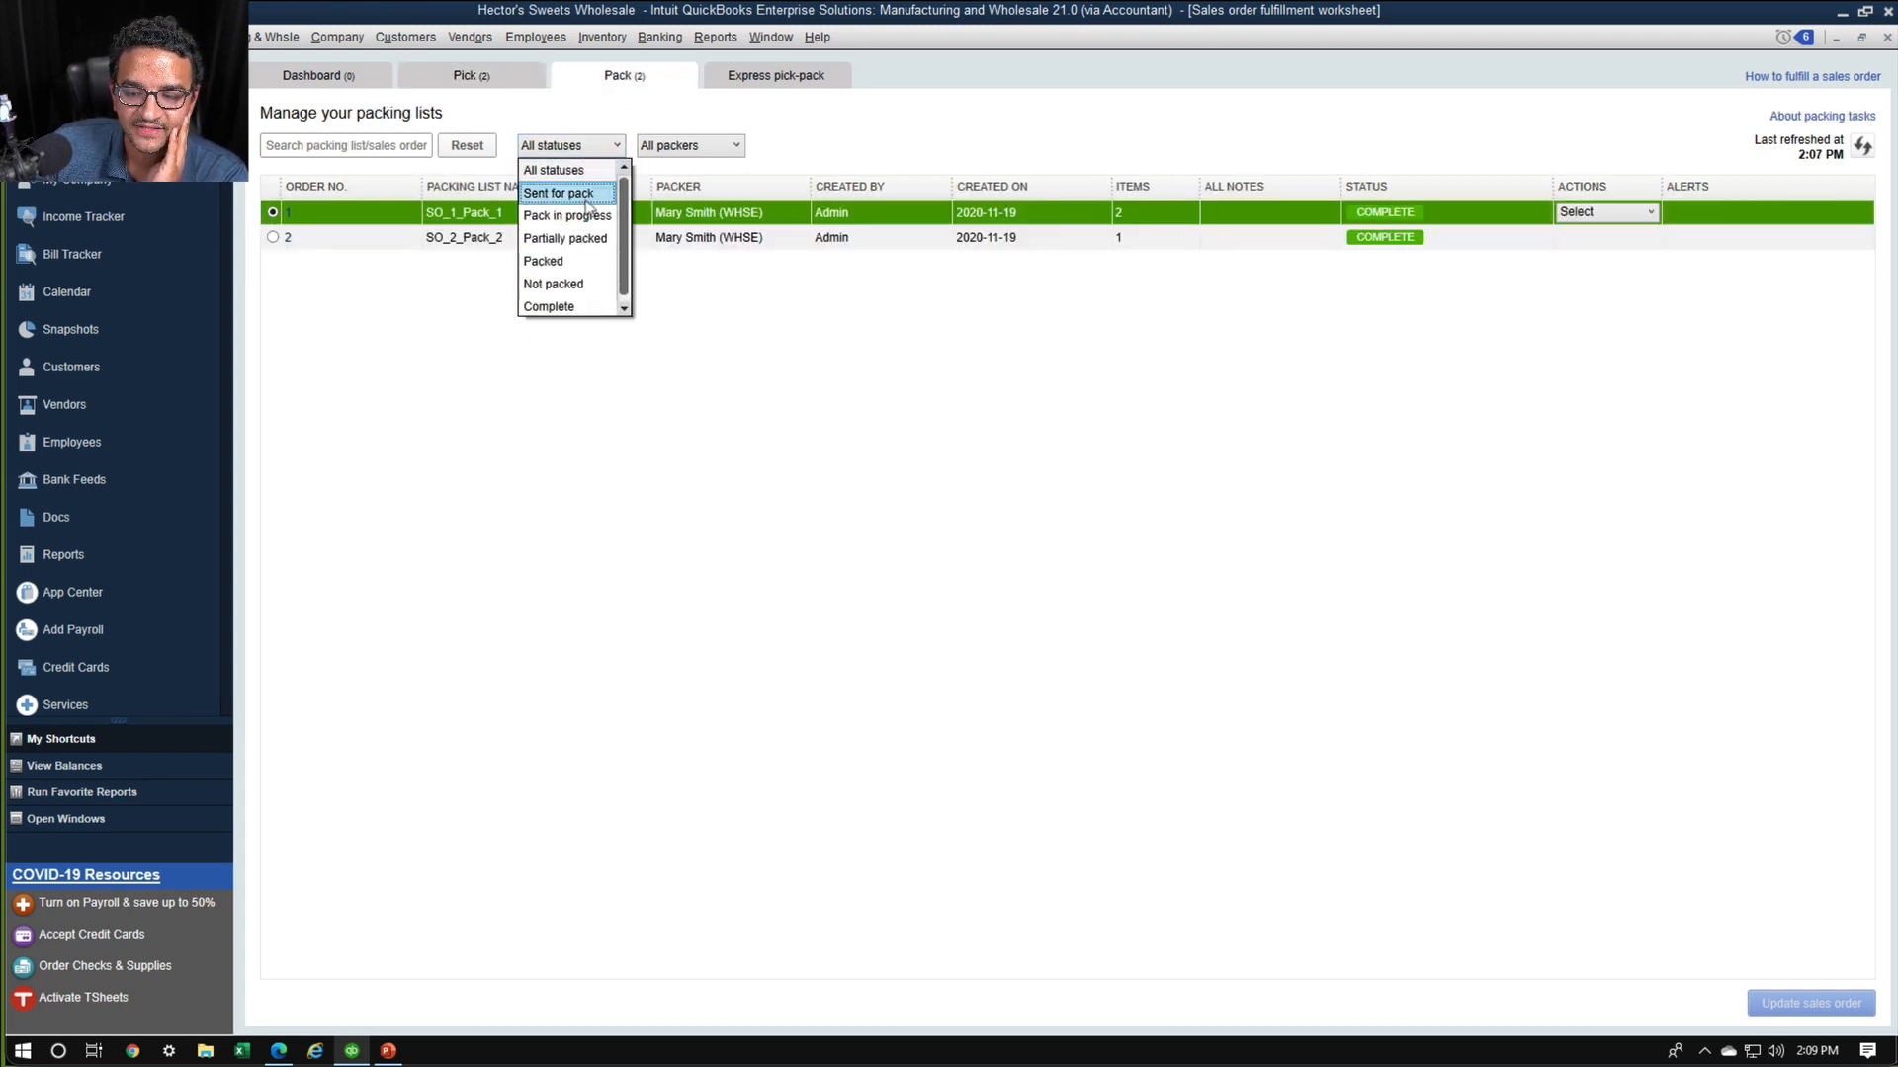
left_click(591, 195)
left_click(606, 150)
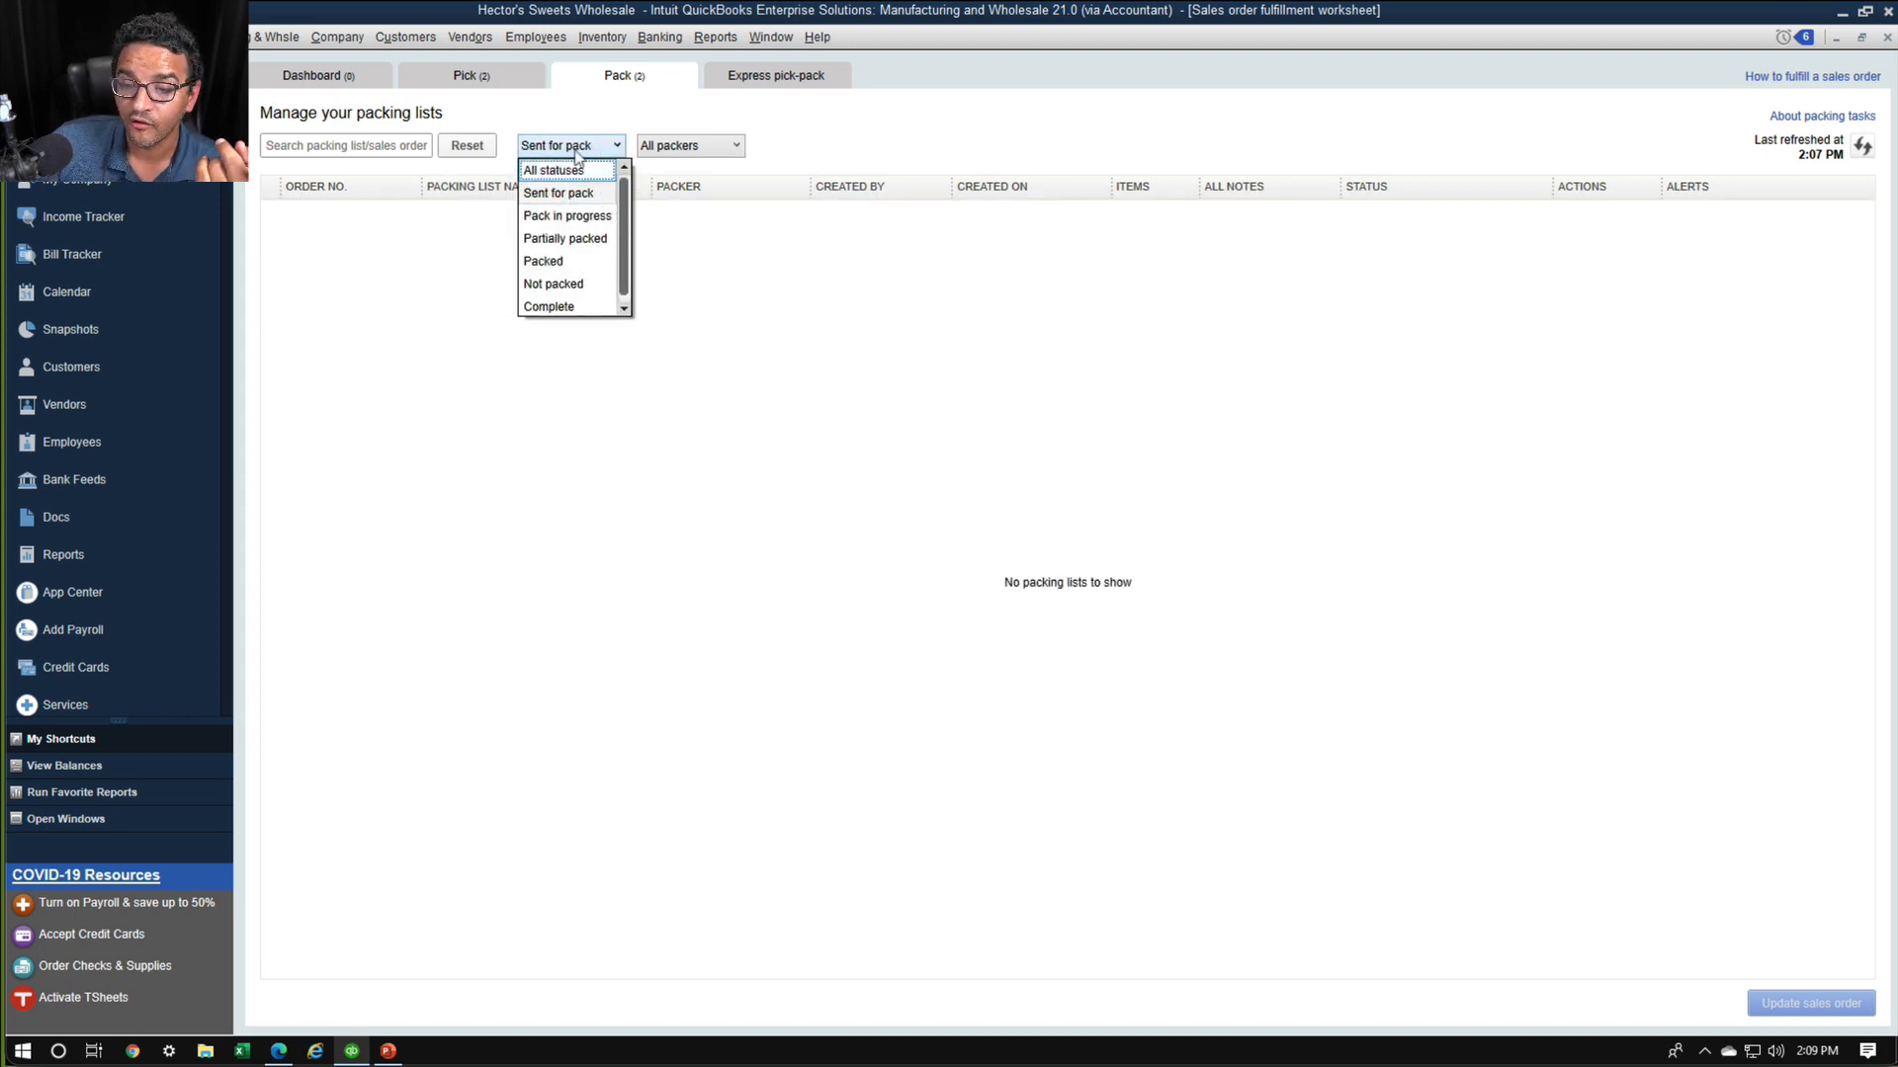
left_click(577, 174)
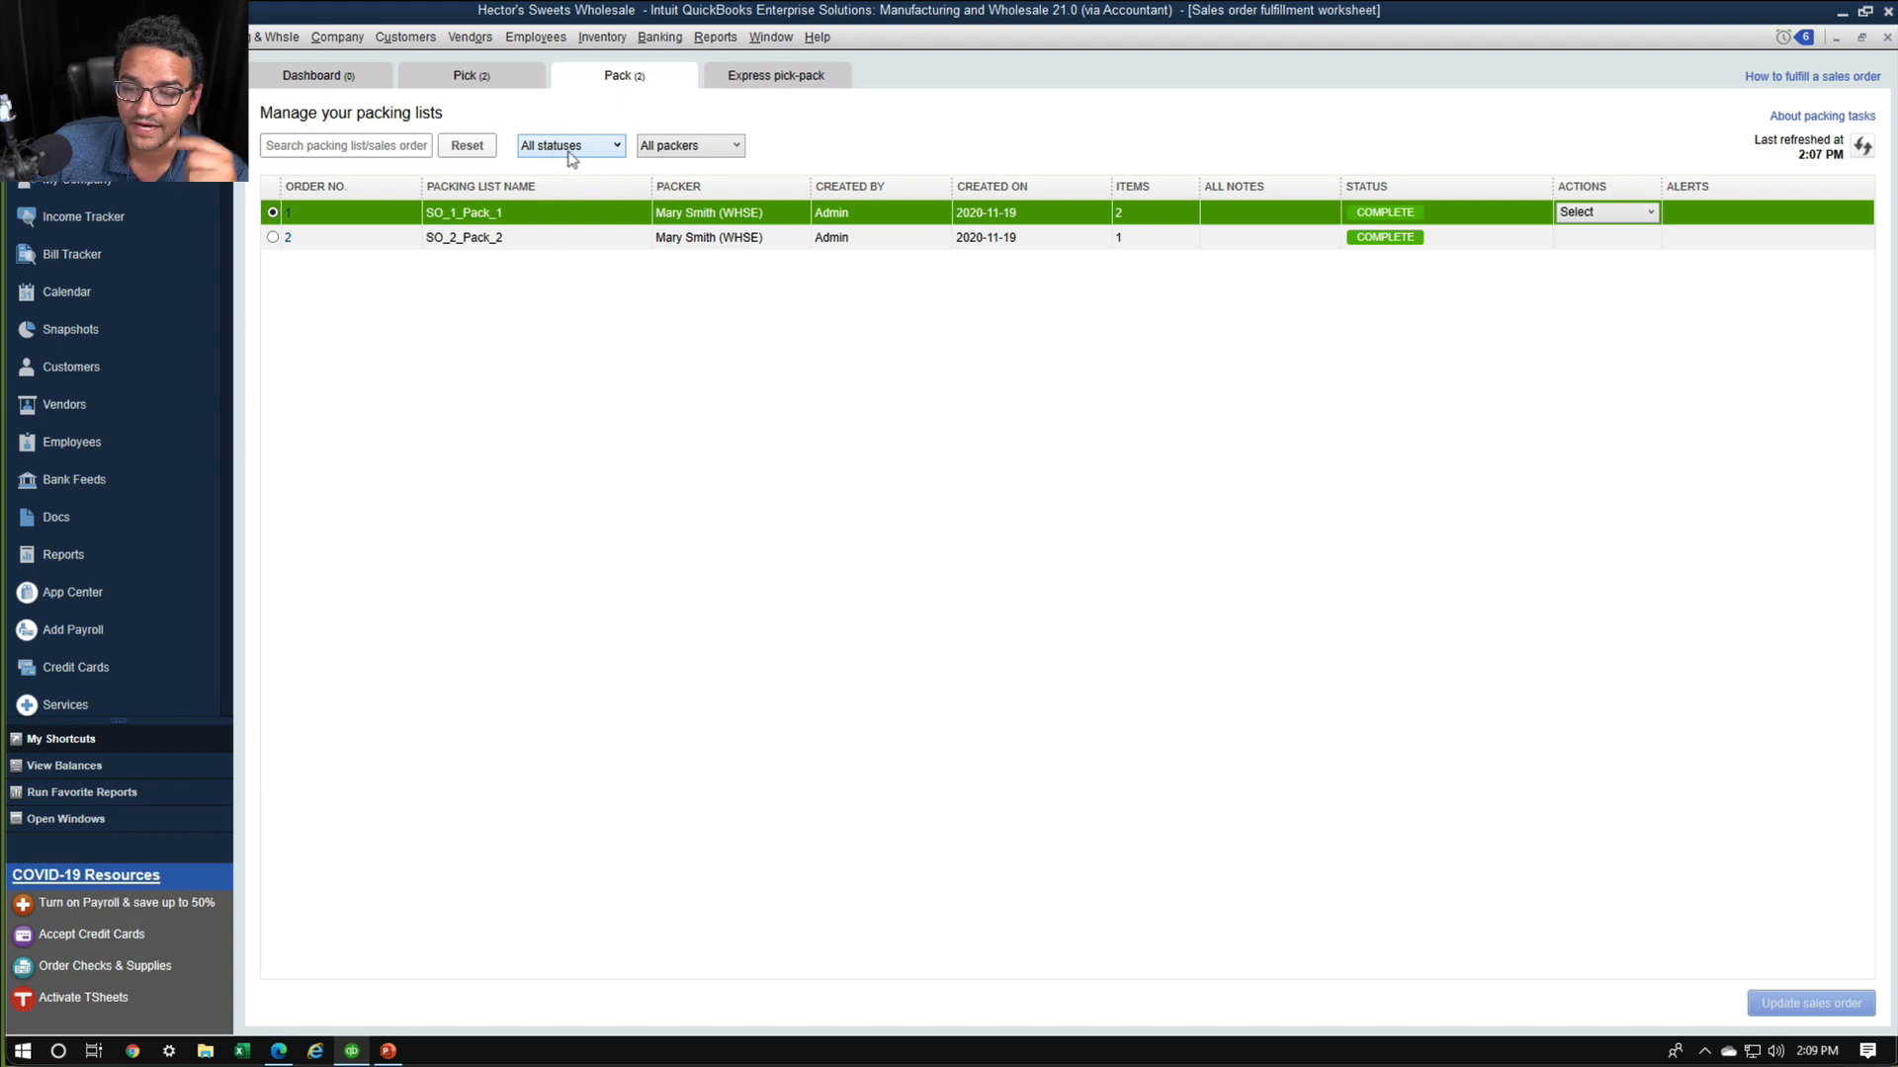
left_click(569, 153)
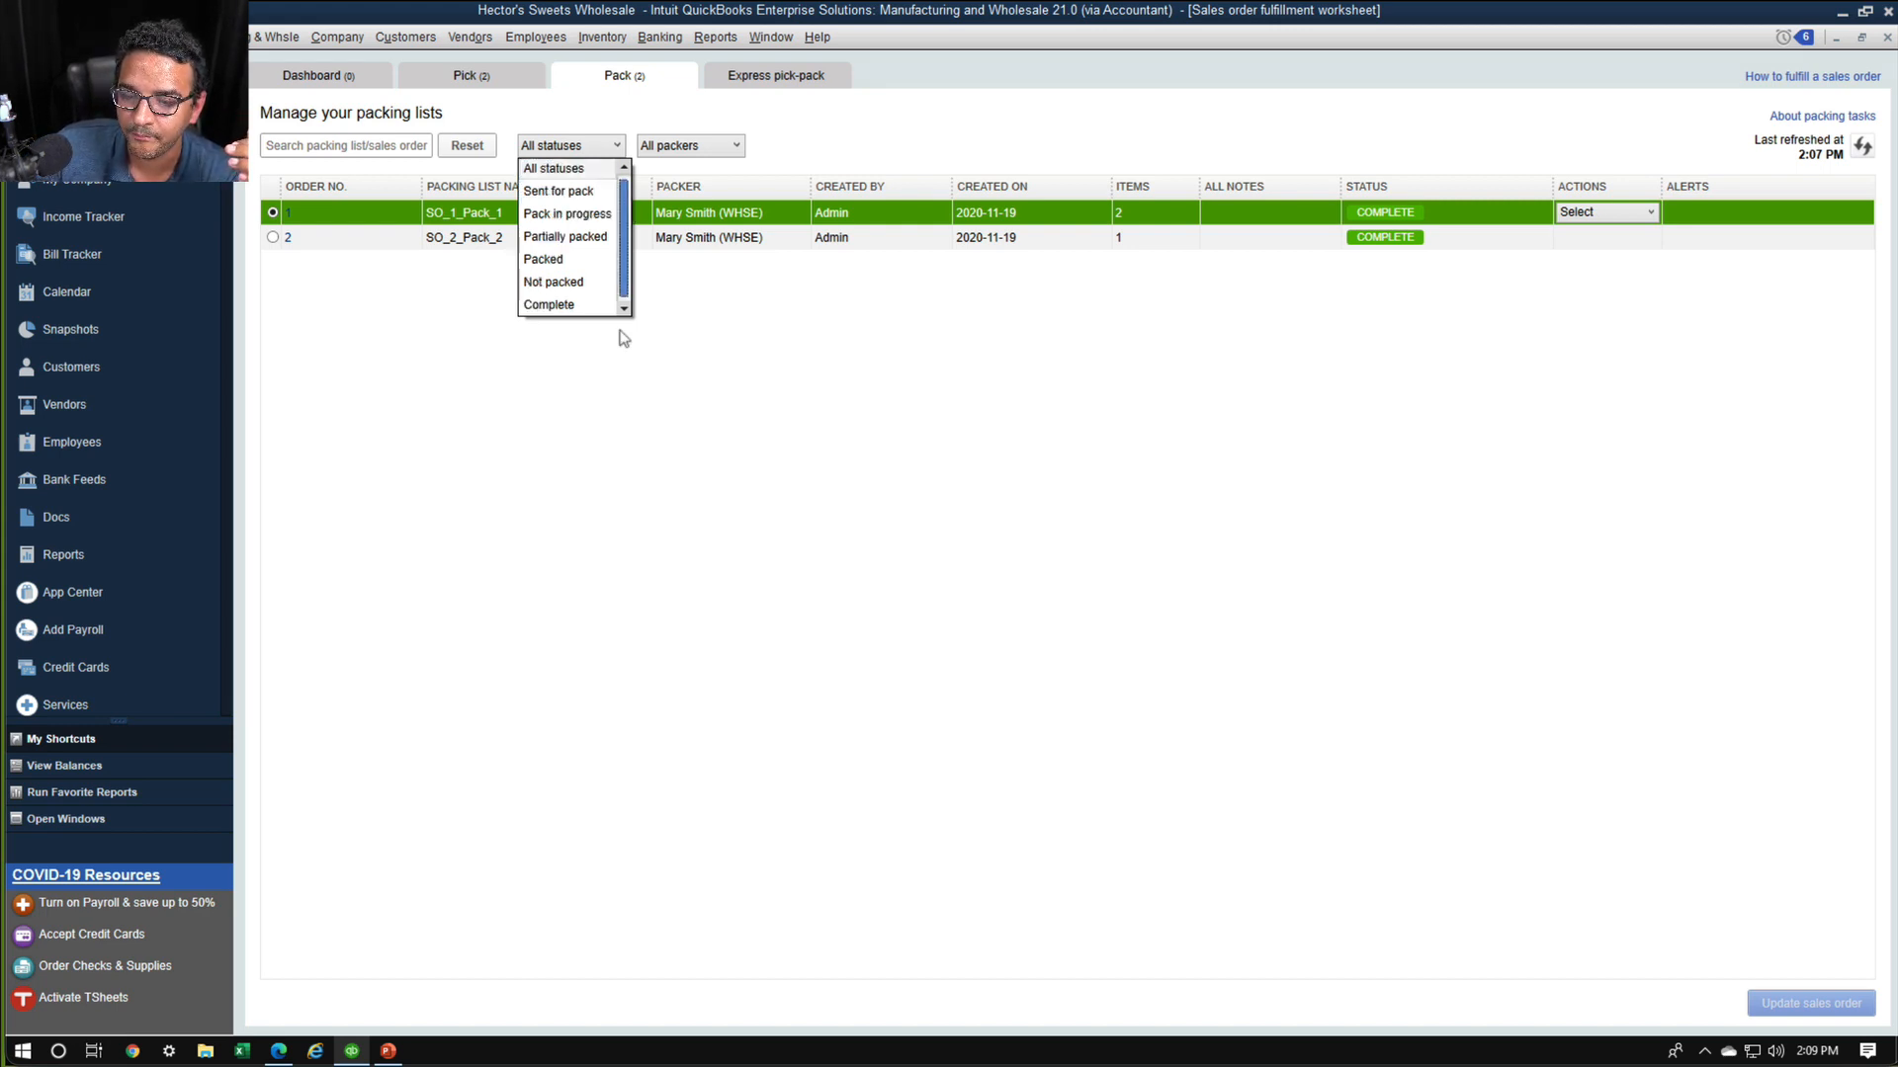
left_click(585, 130)
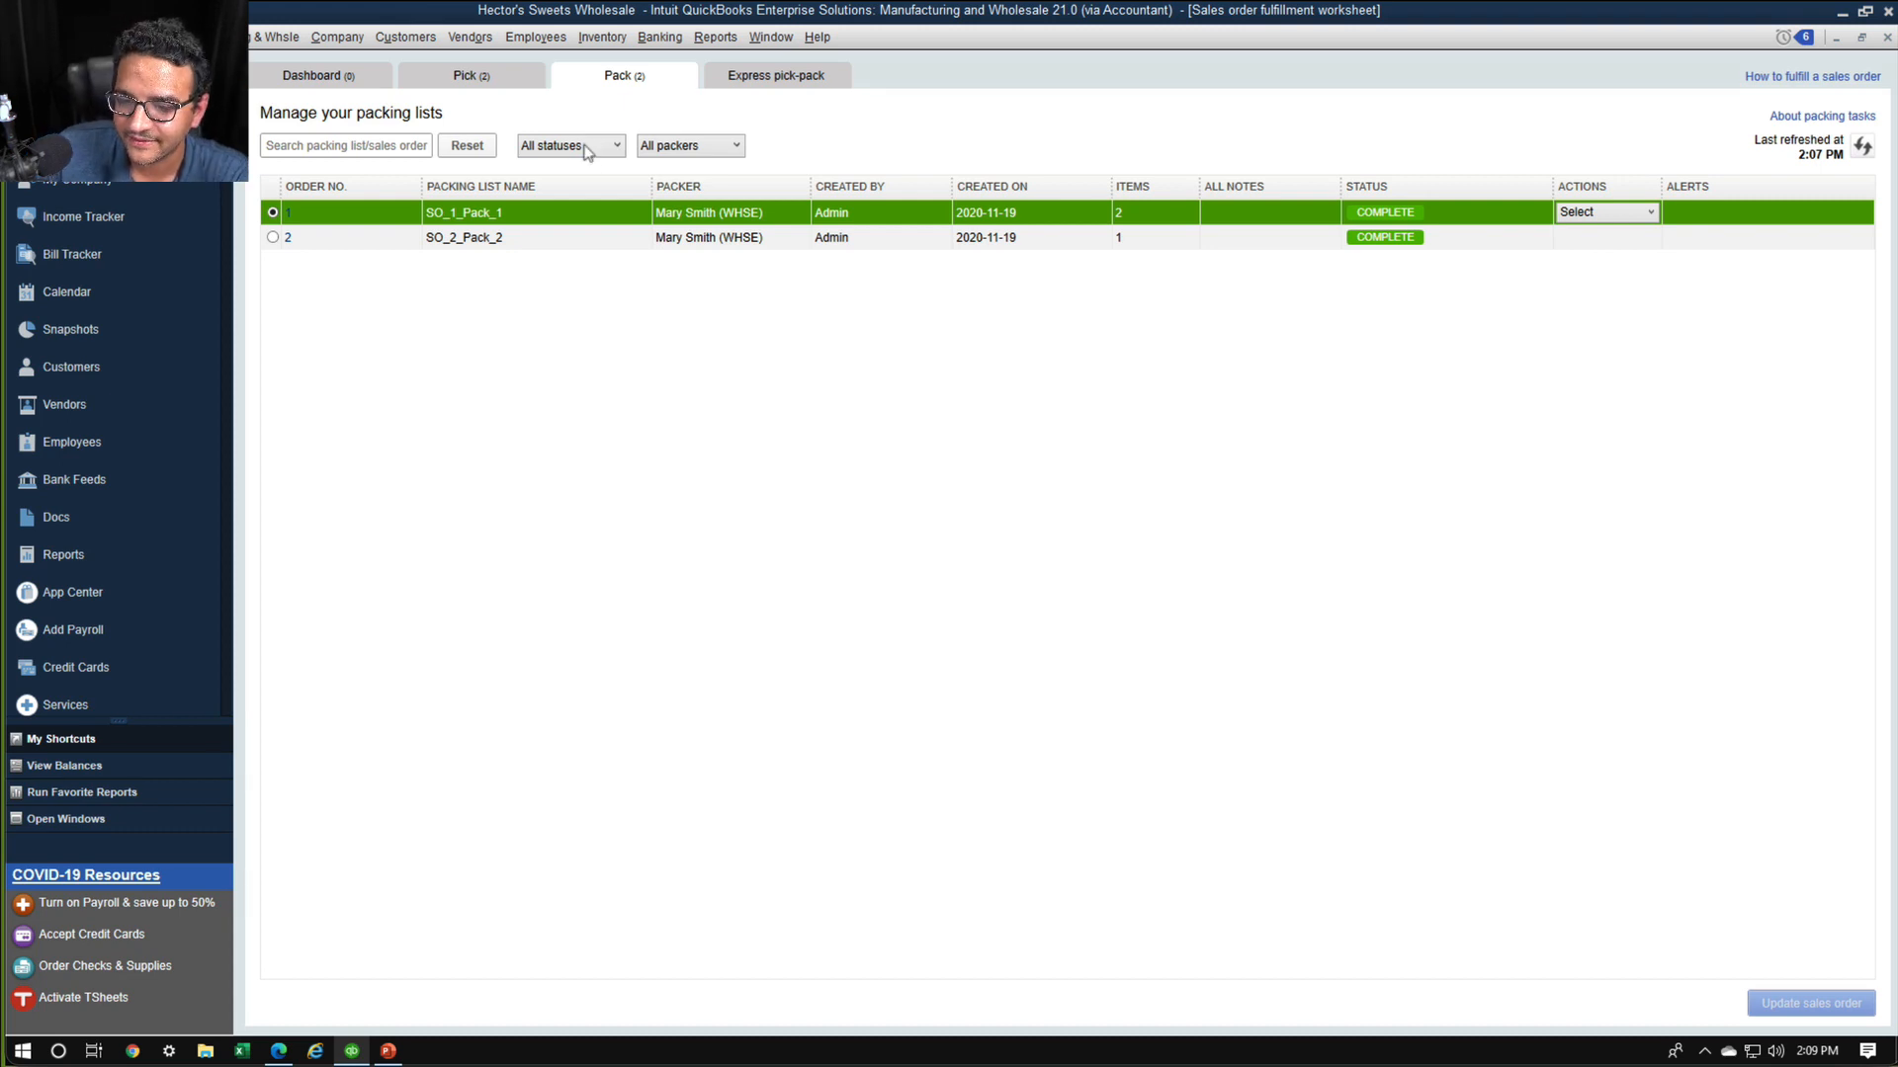
left_click(594, 148)
left_click(596, 164)
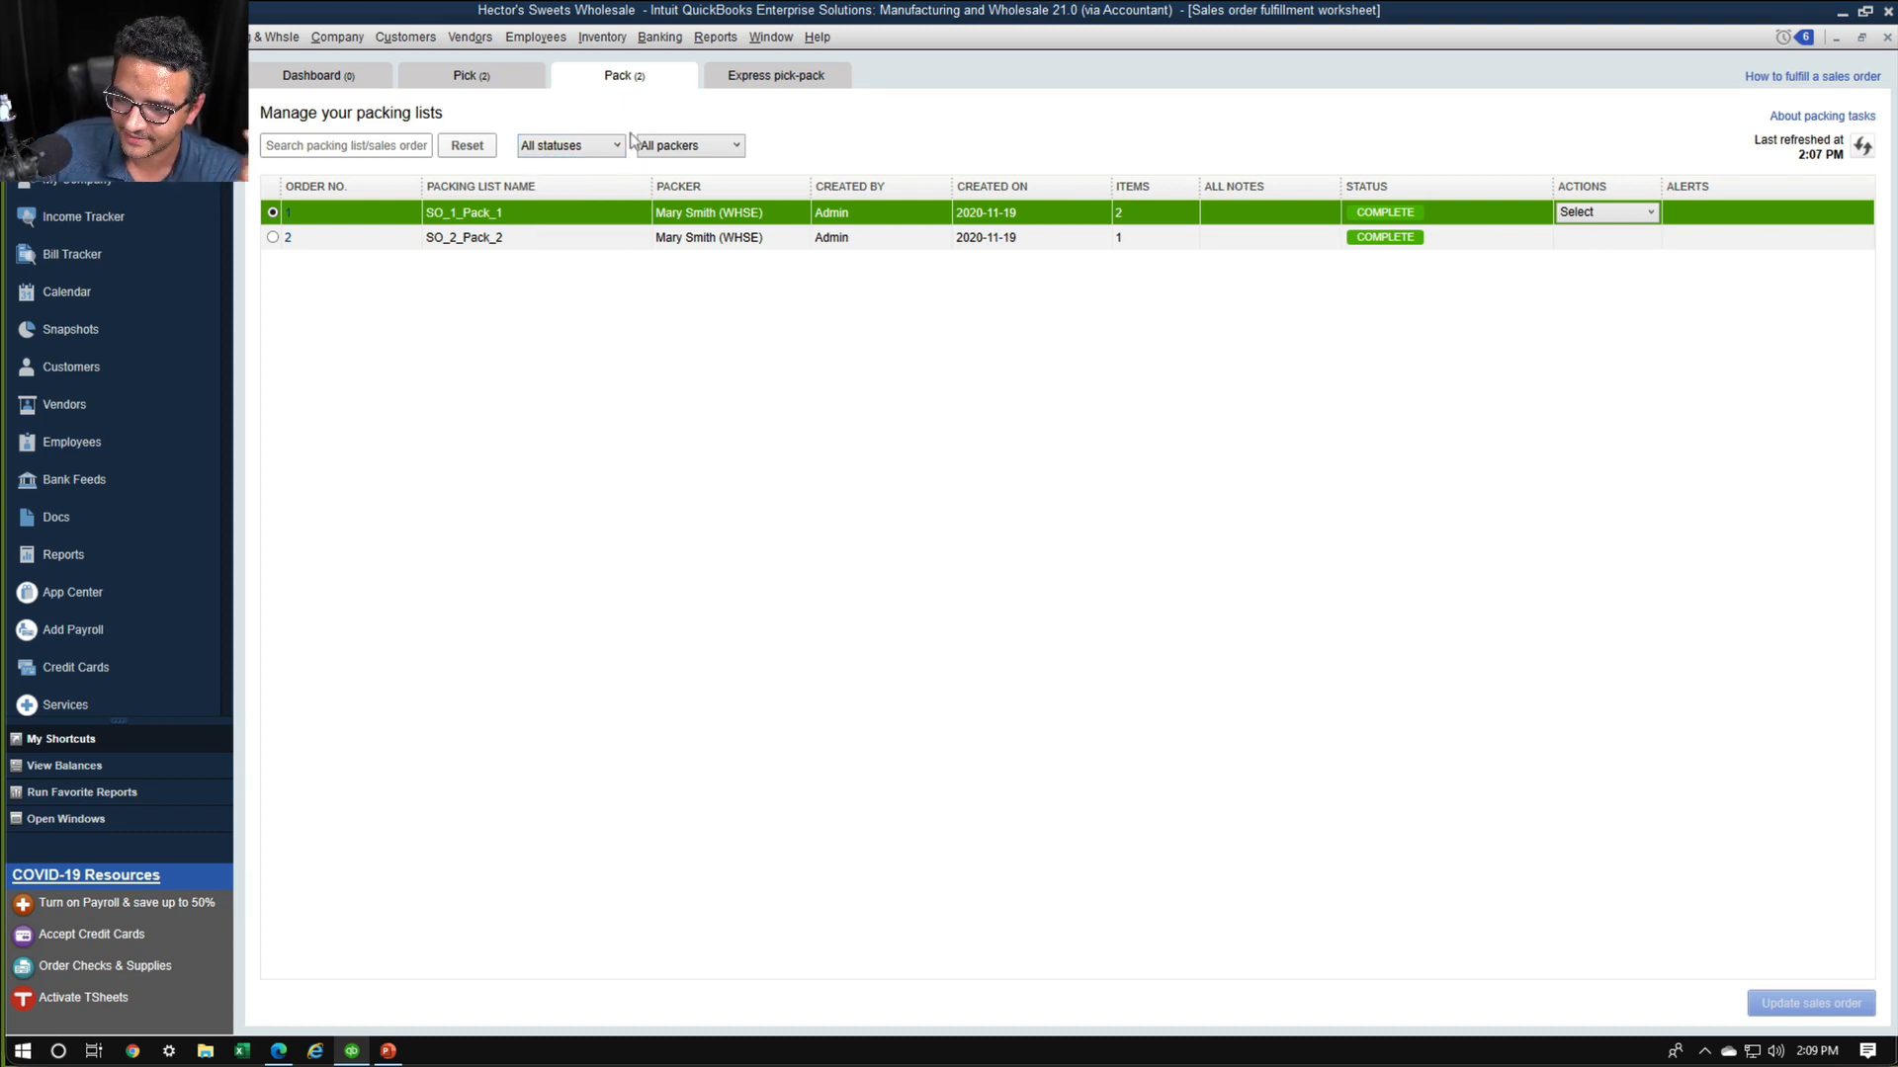
left_click(1887, 38)
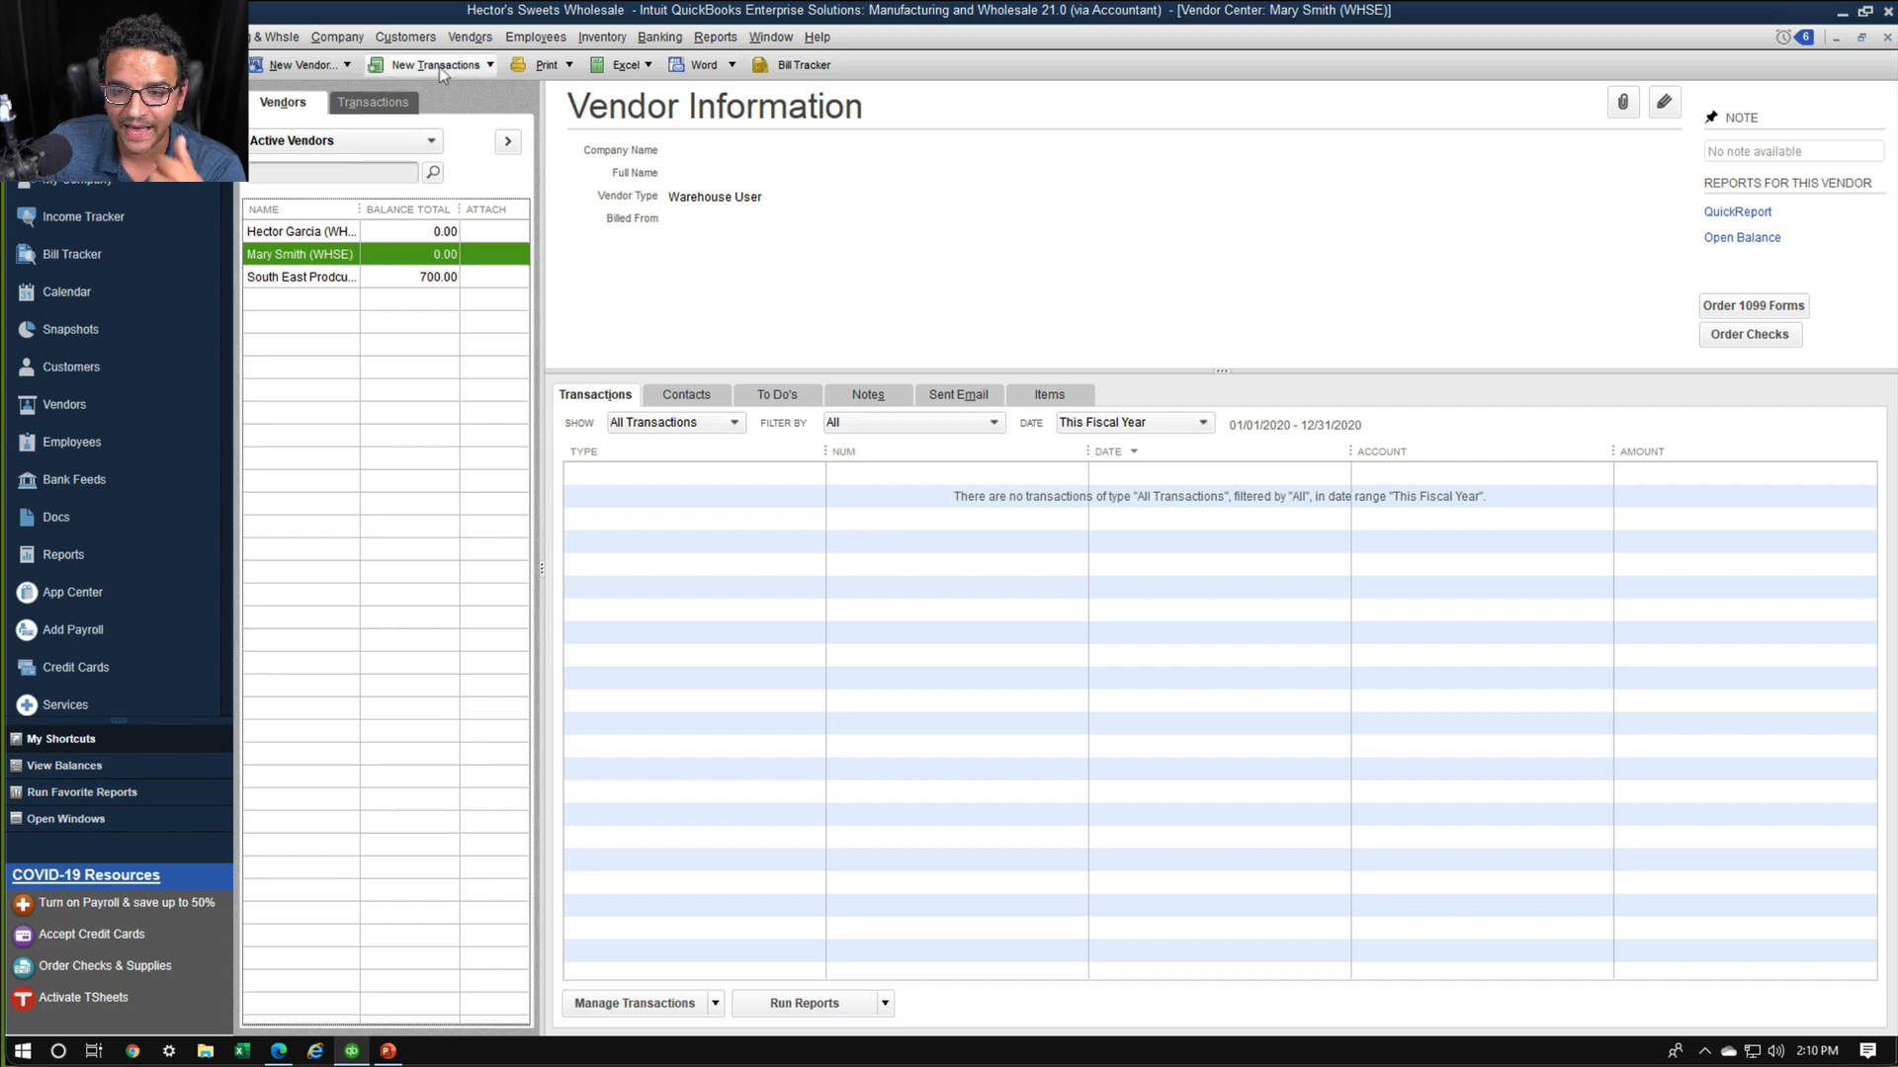
Start a new sales order for the customer Brand Corps
left_click(401, 45)
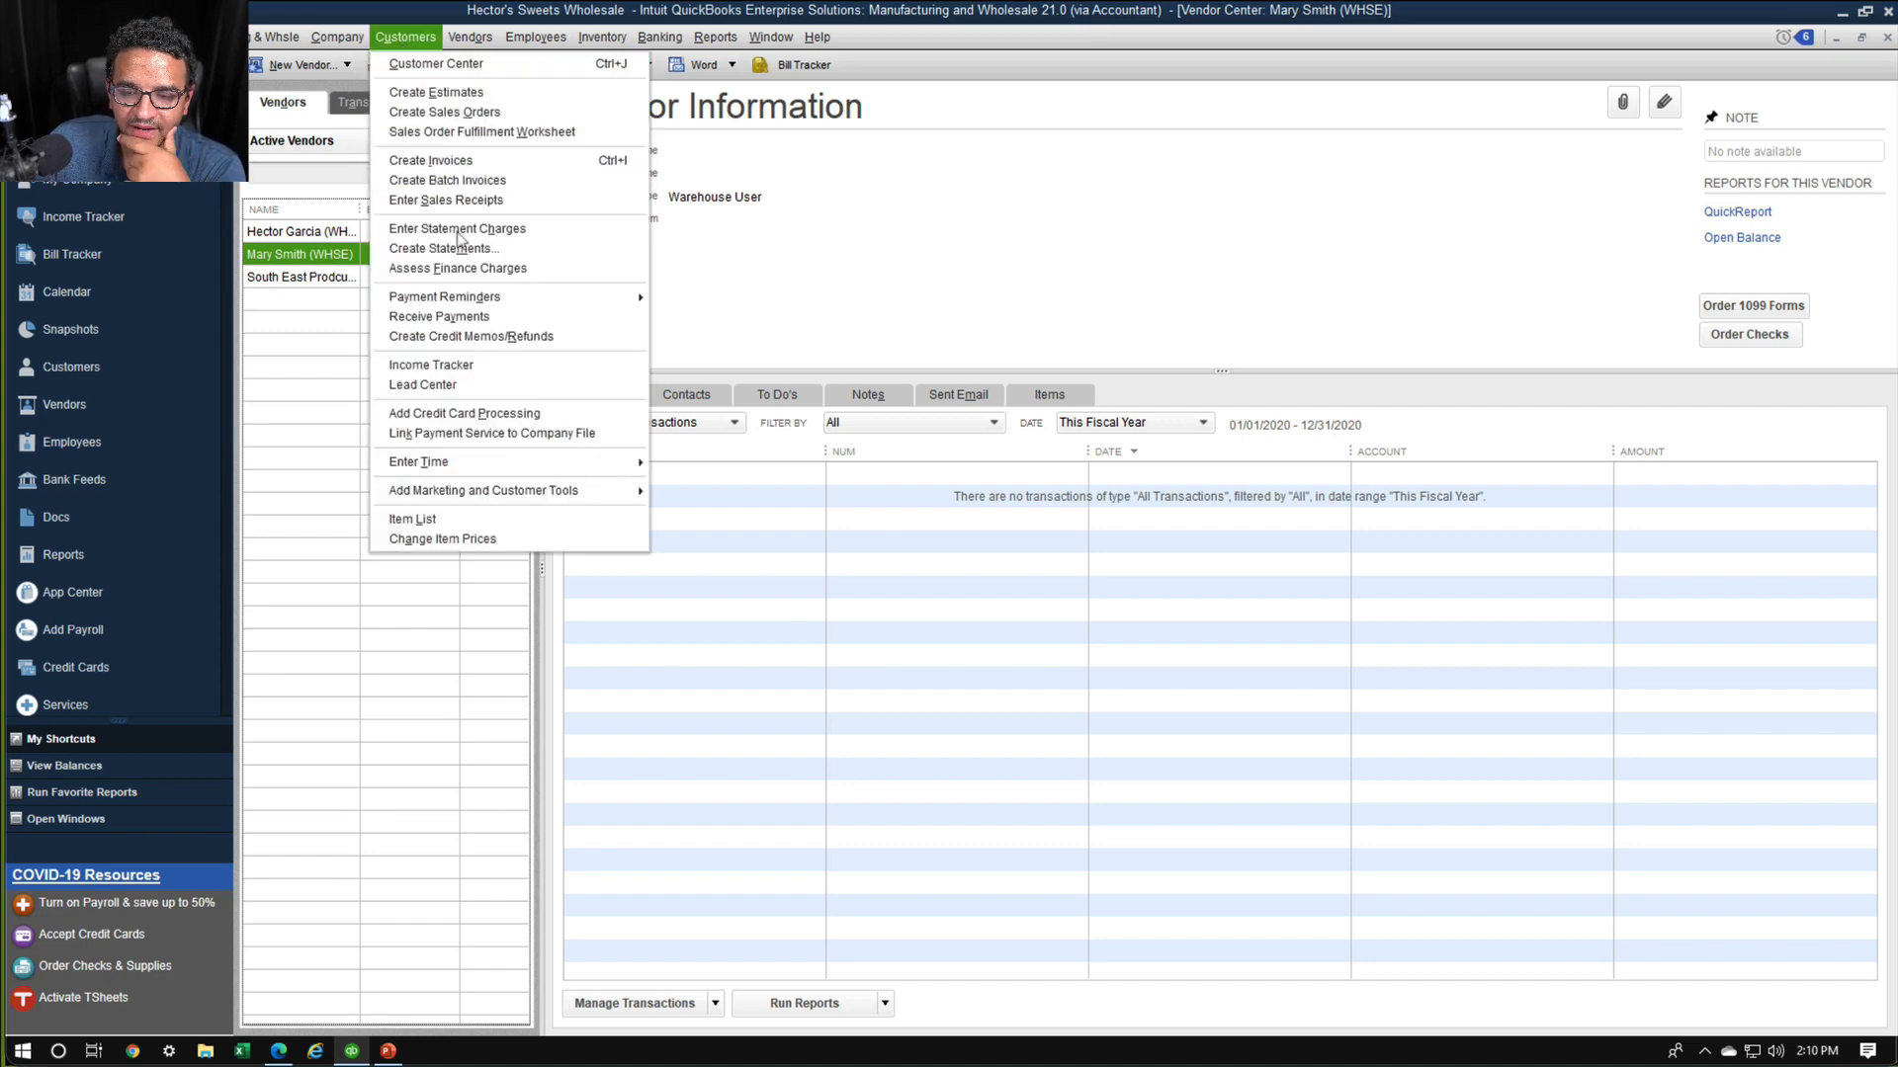
left_click(445, 112)
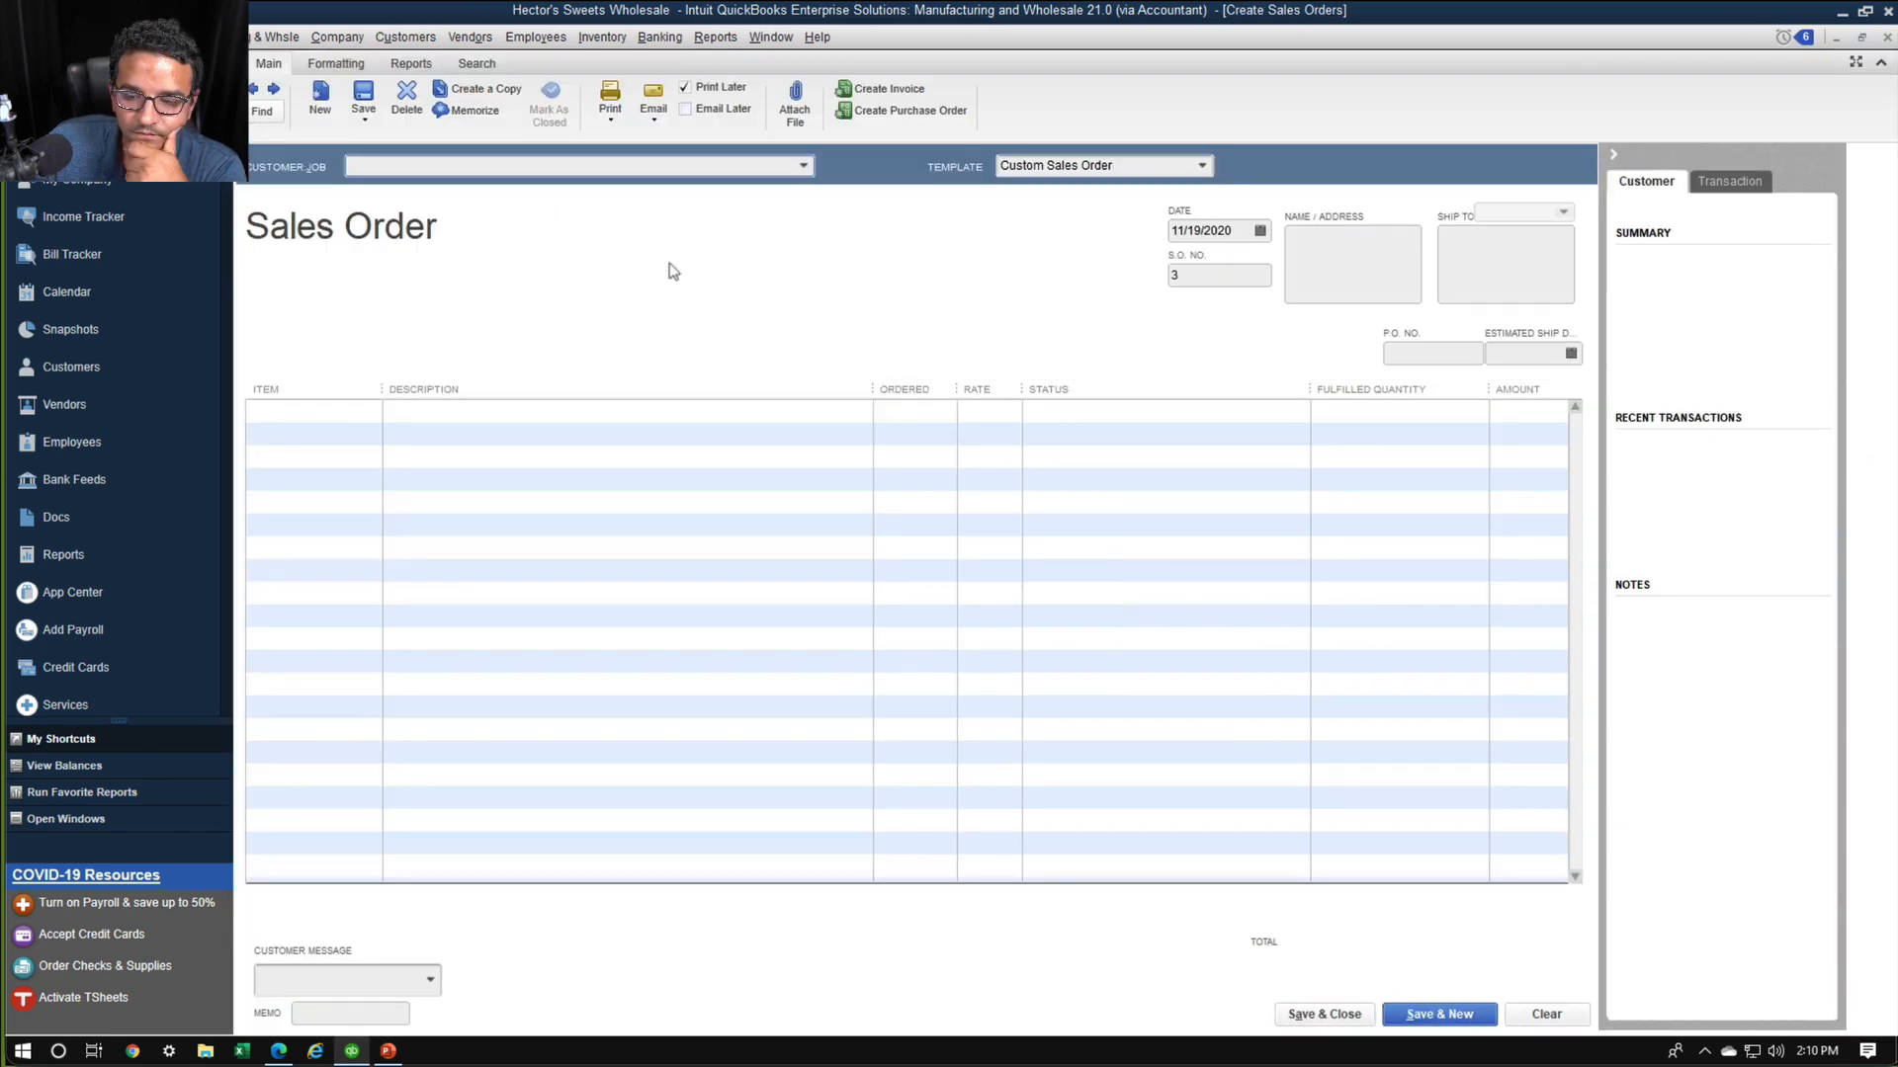
left_click(803, 166)
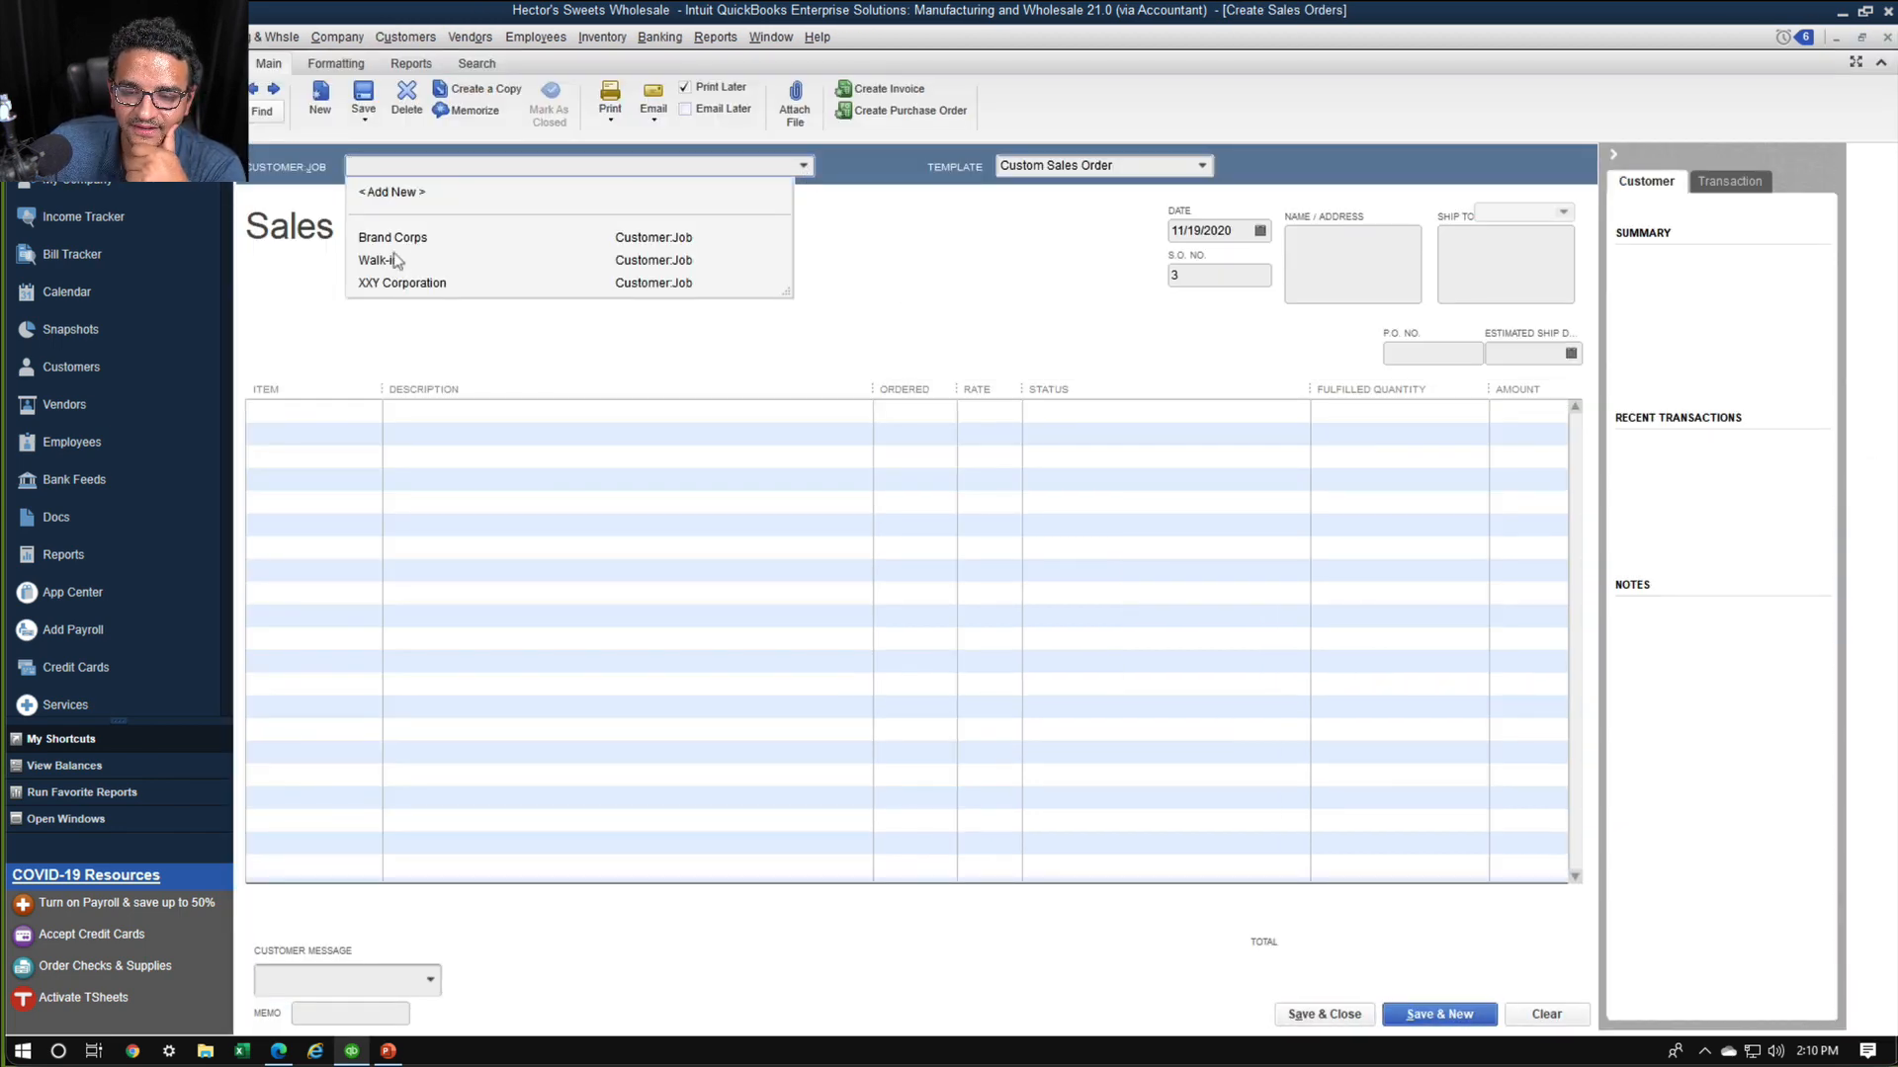
left_click(401, 239)
Add the item Fruit to Go .5OZ apple with an ordered quantity of 500, and save and close the sales order
left_click(367, 419)
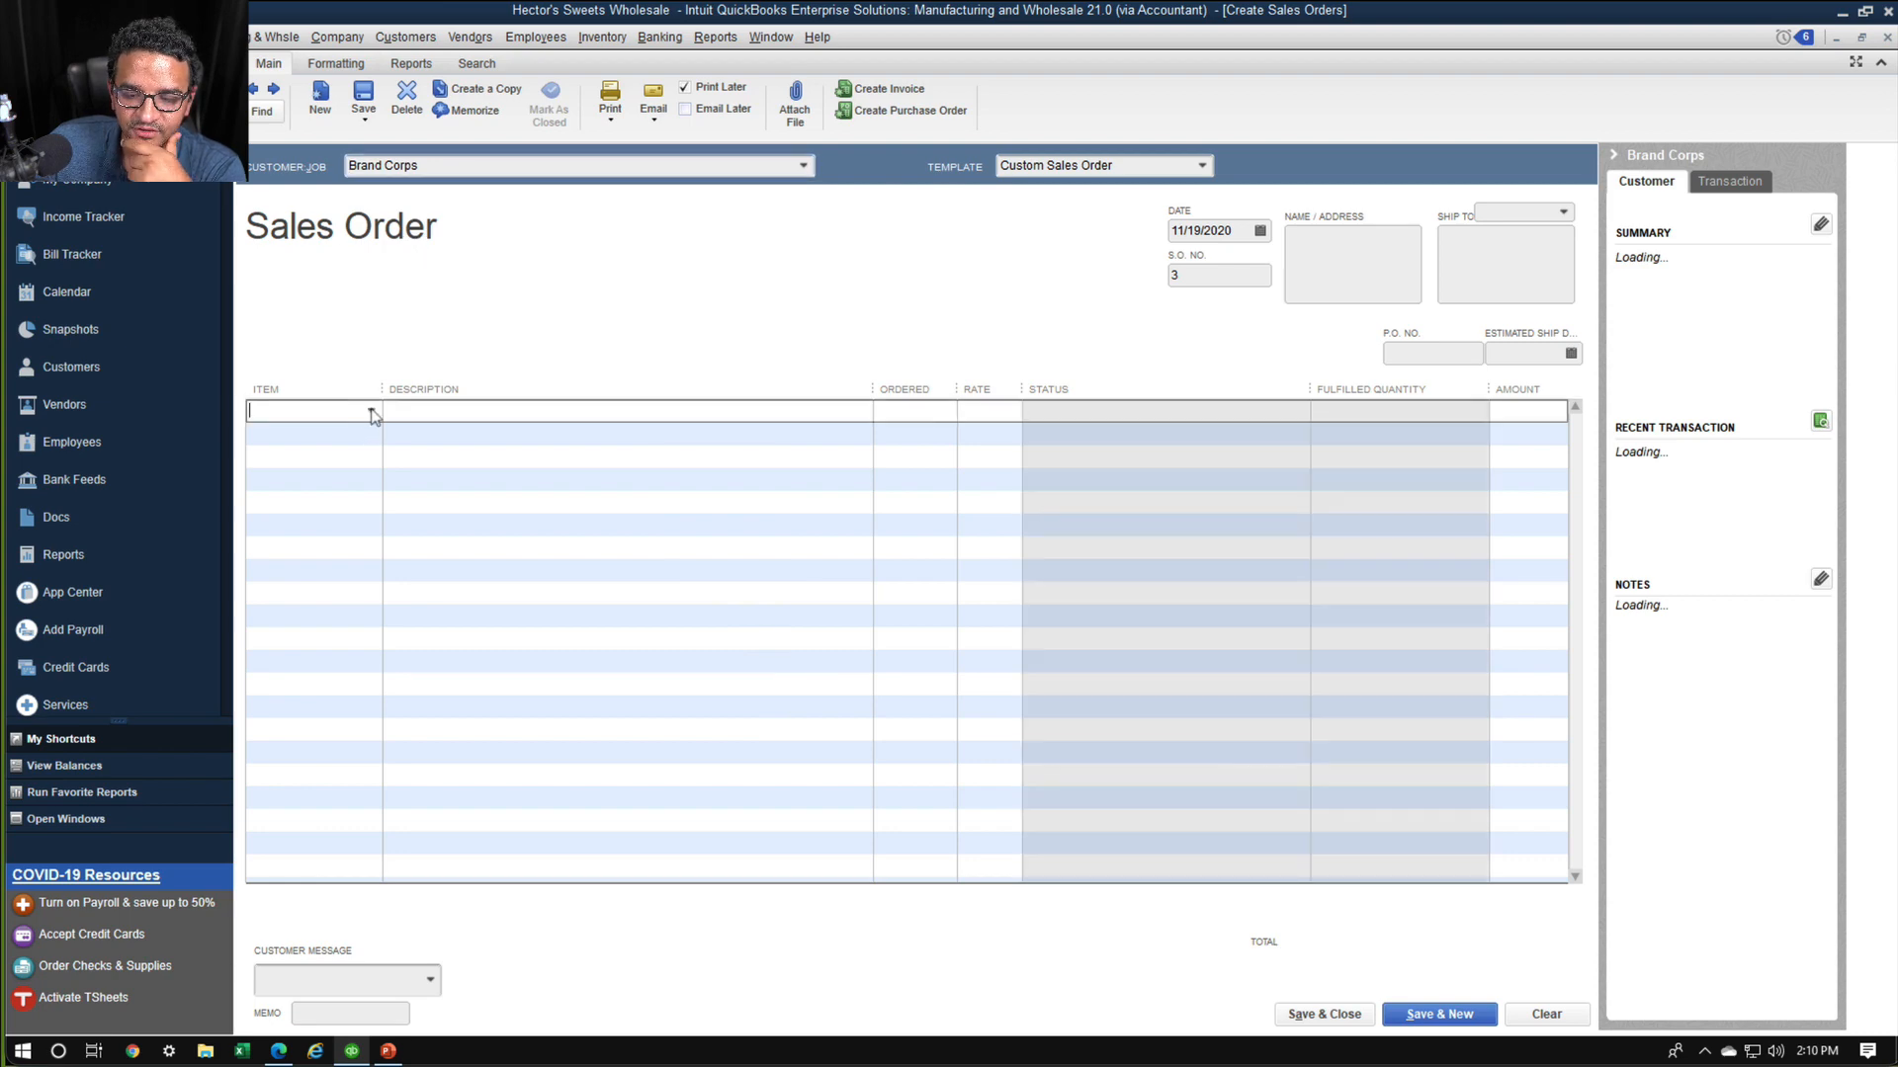
left_click(371, 410)
left_click(334, 509)
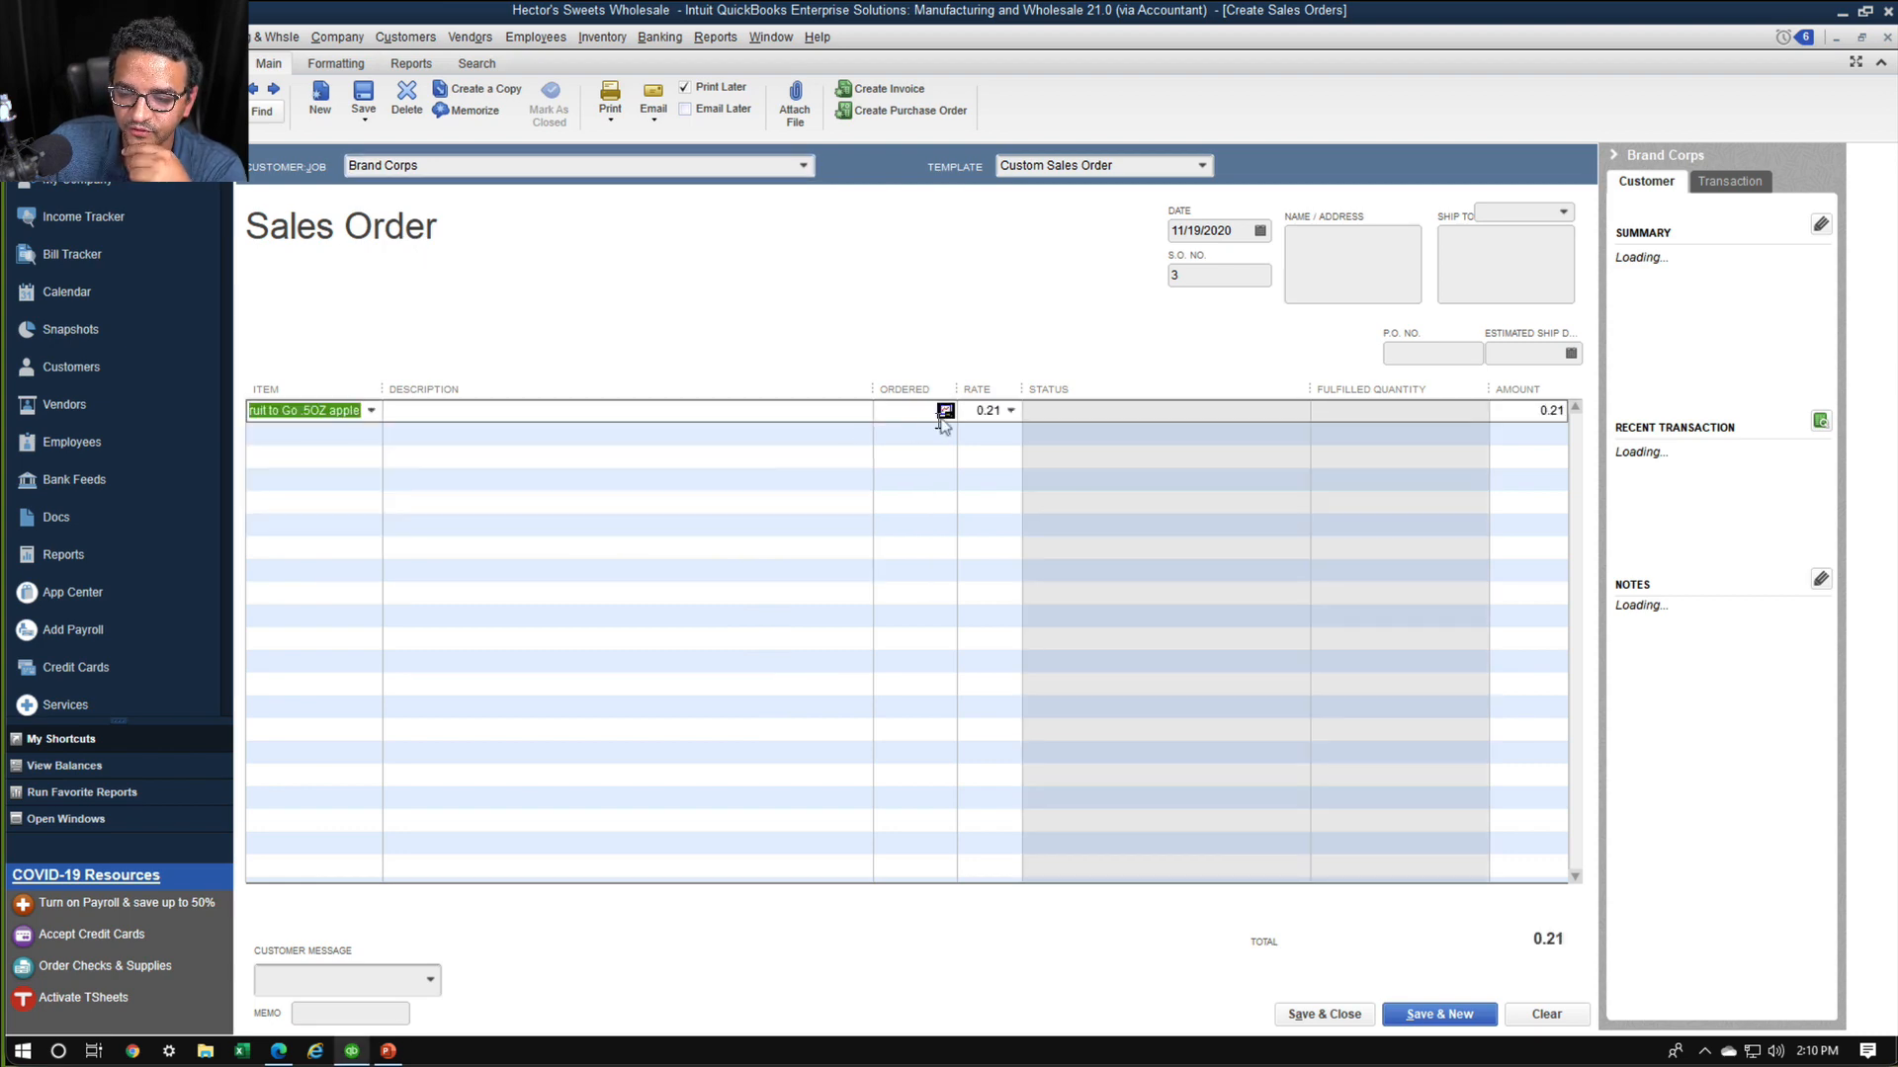
left_click(945, 411)
key("Escape")
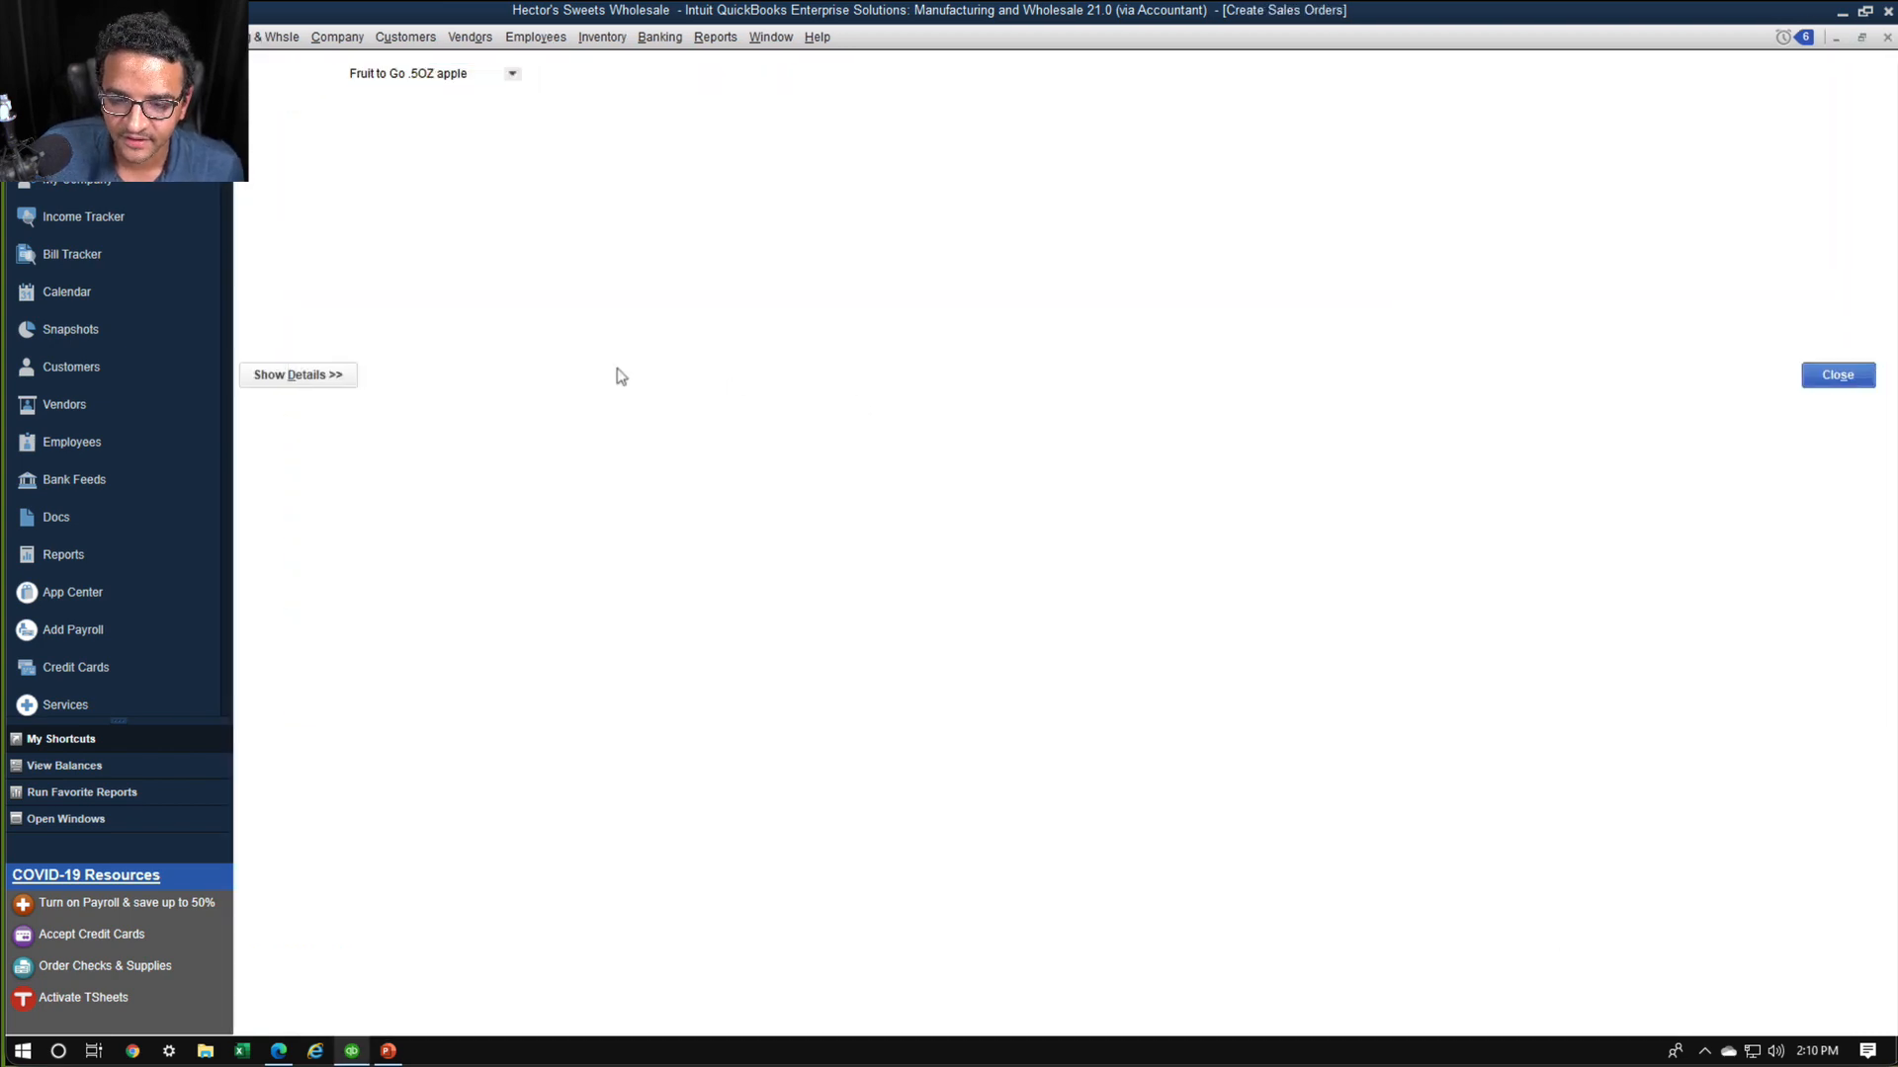
type("5")
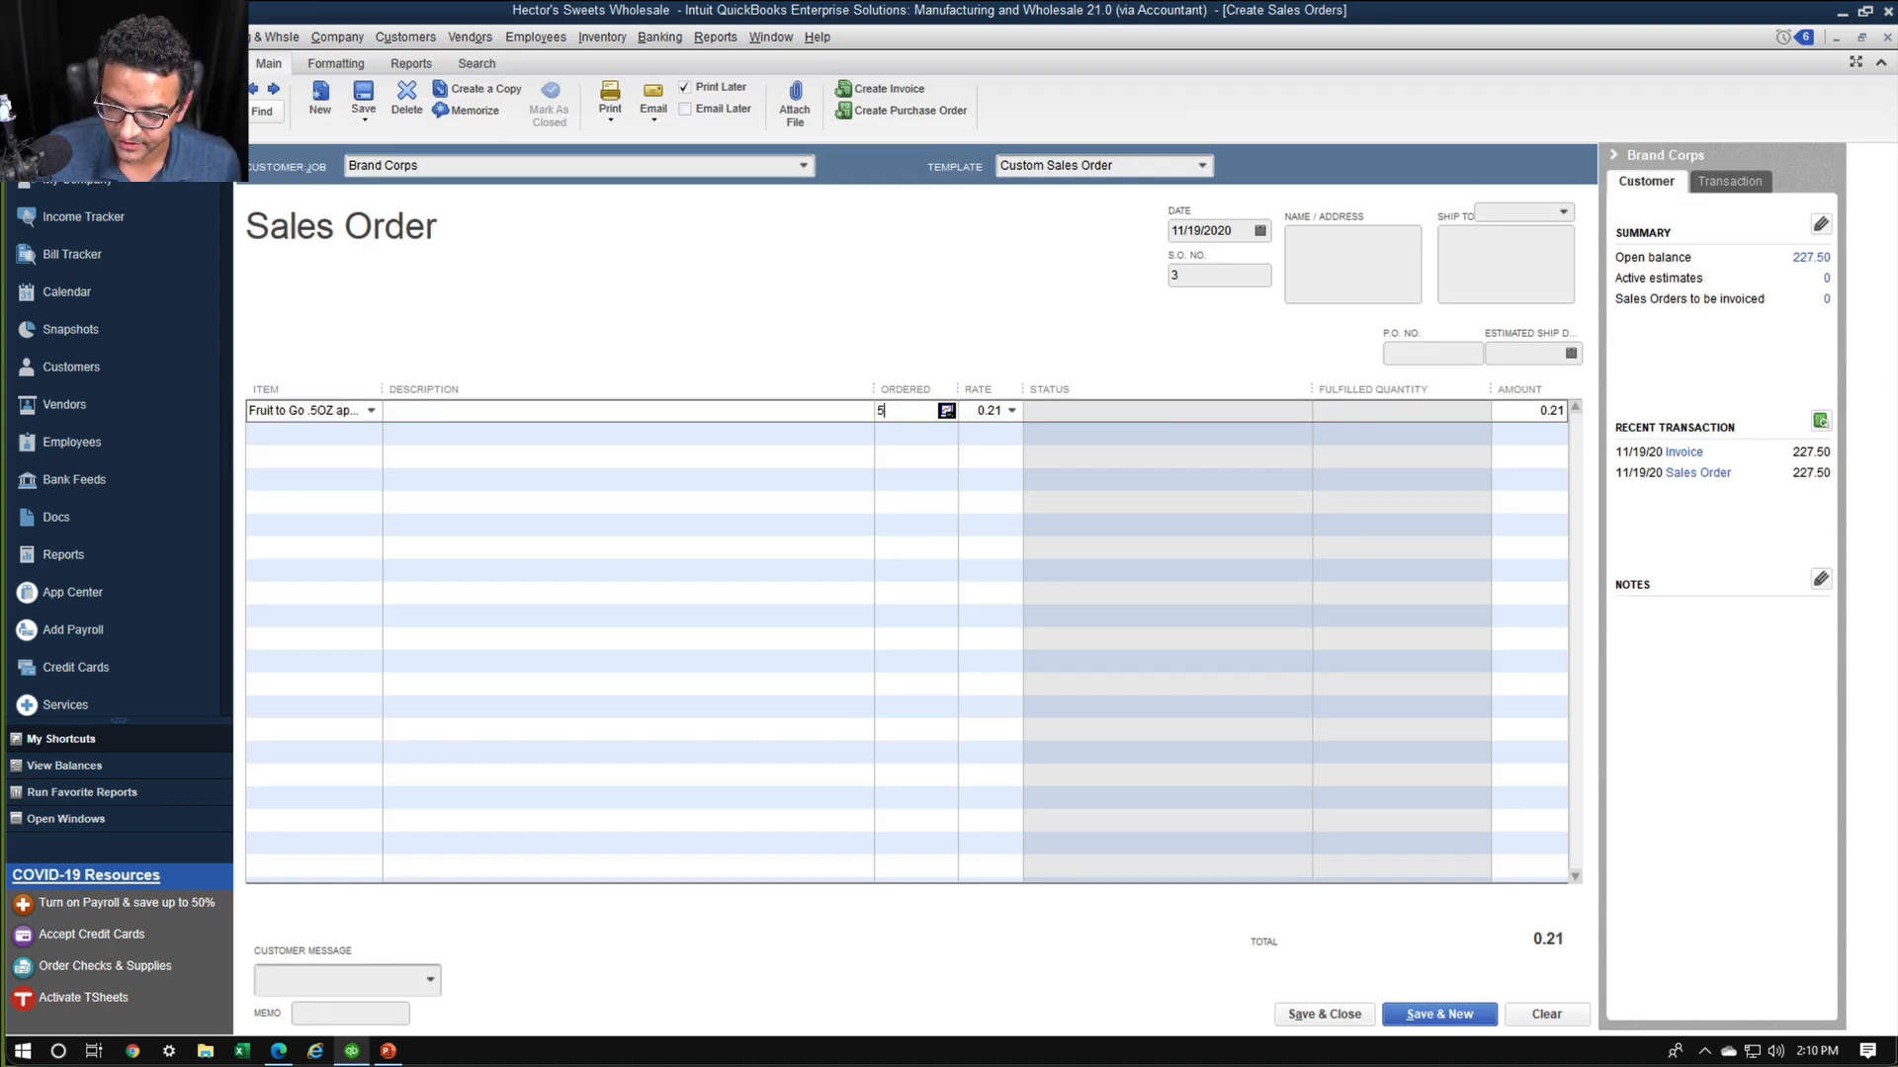
type("00")
key("Tab")
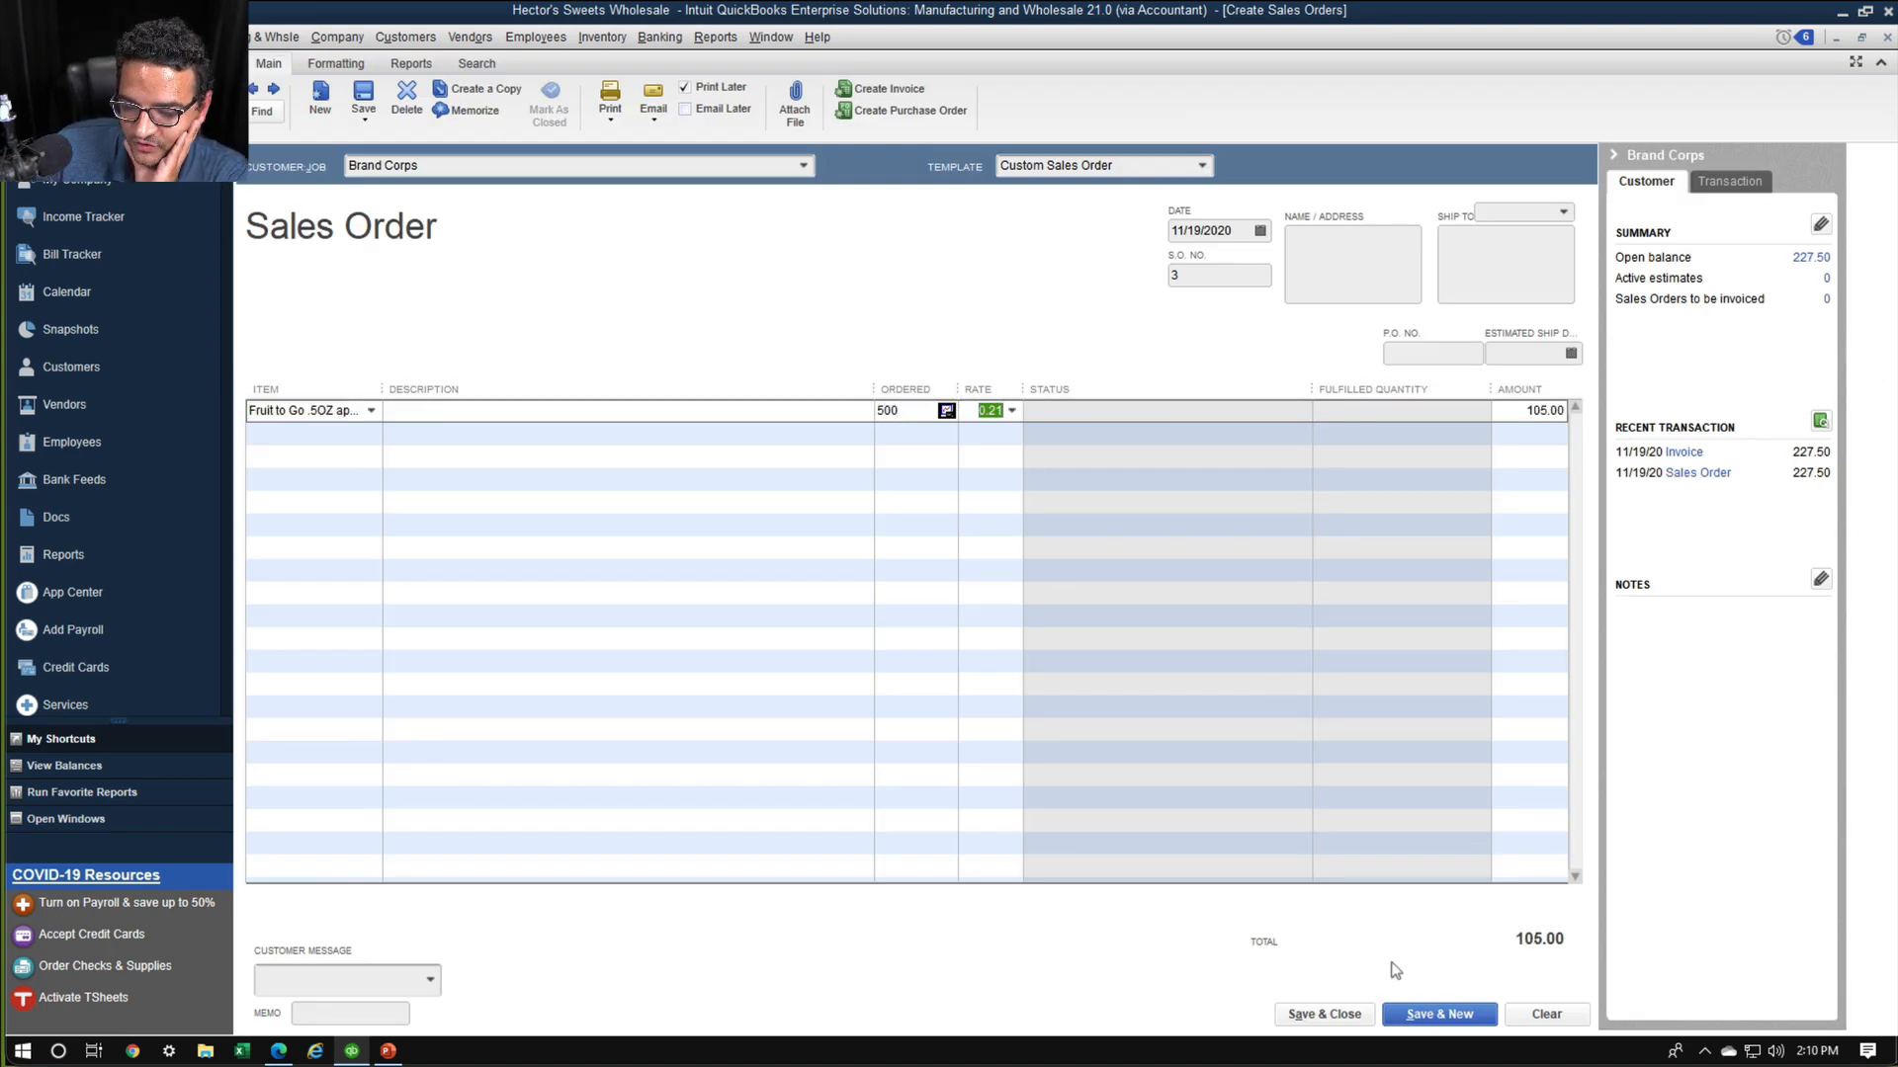
left_click(1334, 1015)
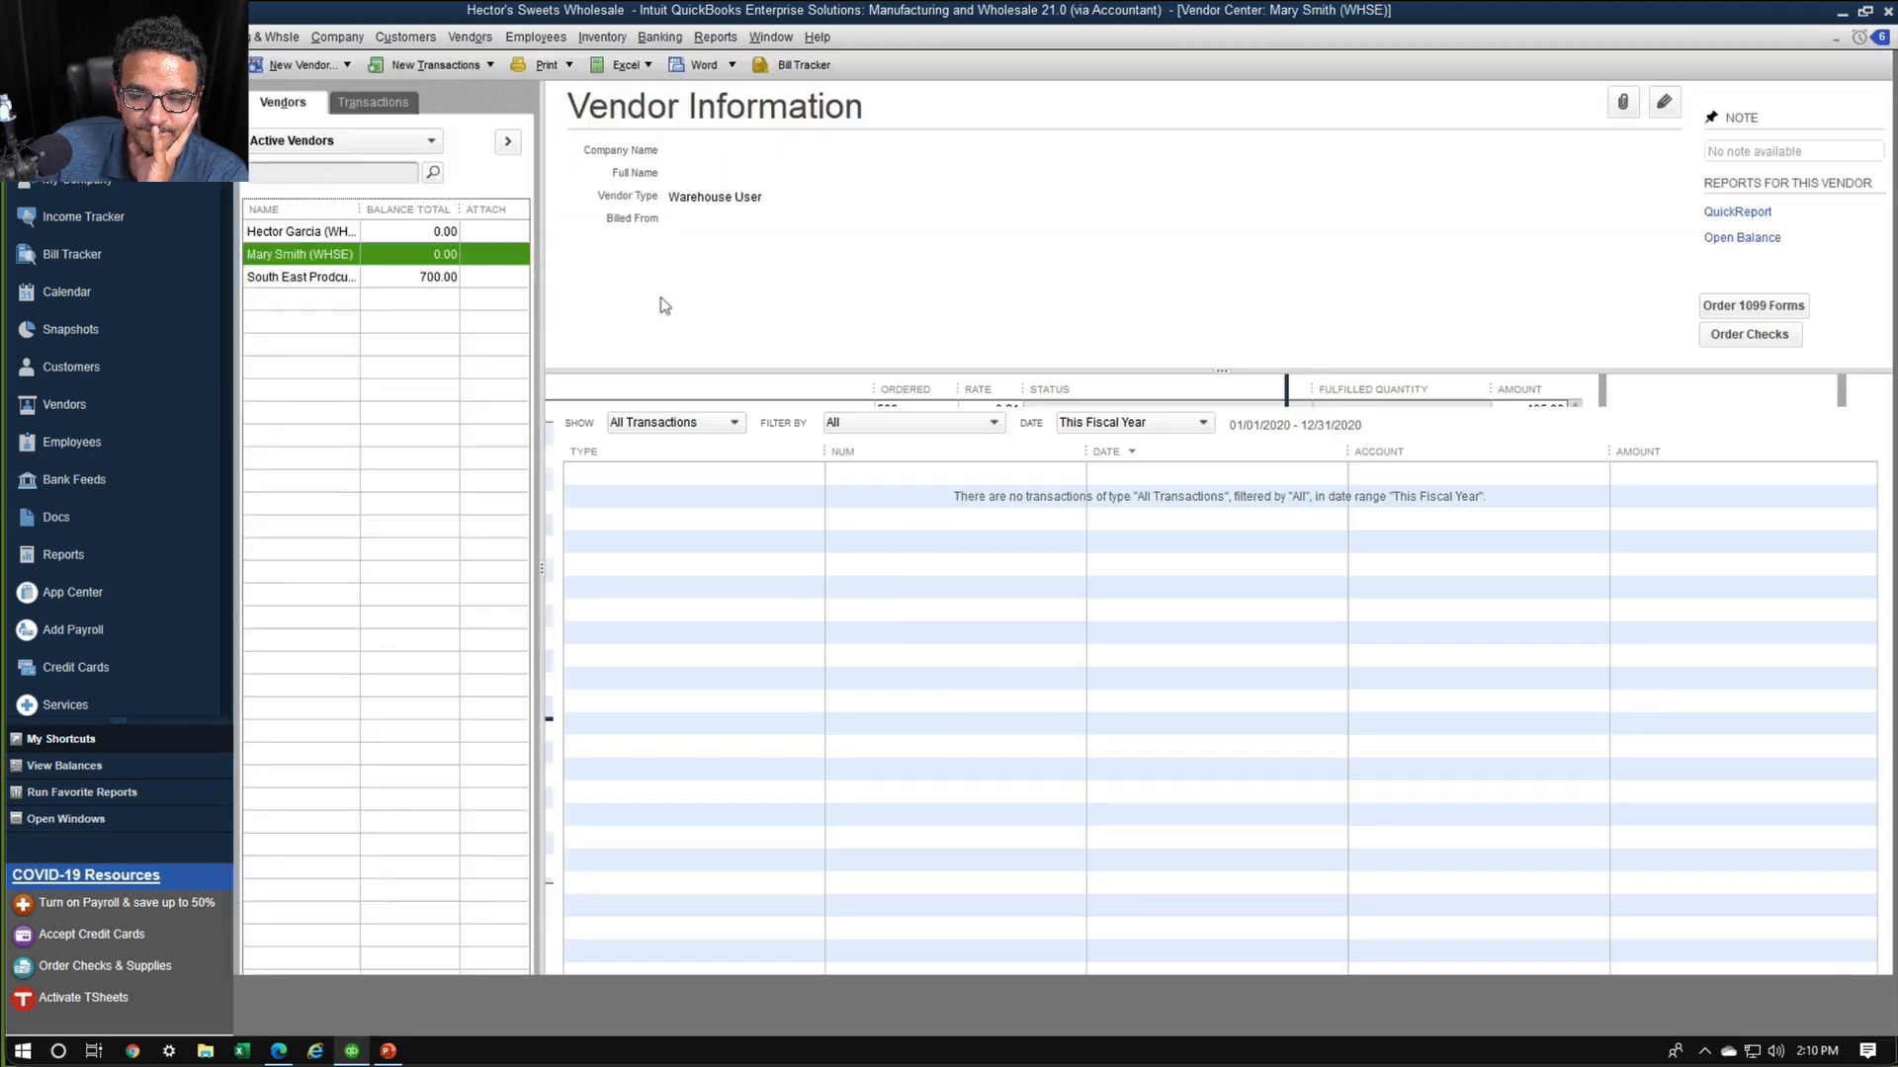
Open the Sales Order Fulfillment Worksheet and choose to send Brand Corps' sales order 3 for express pick-pack
left_click(428, 39)
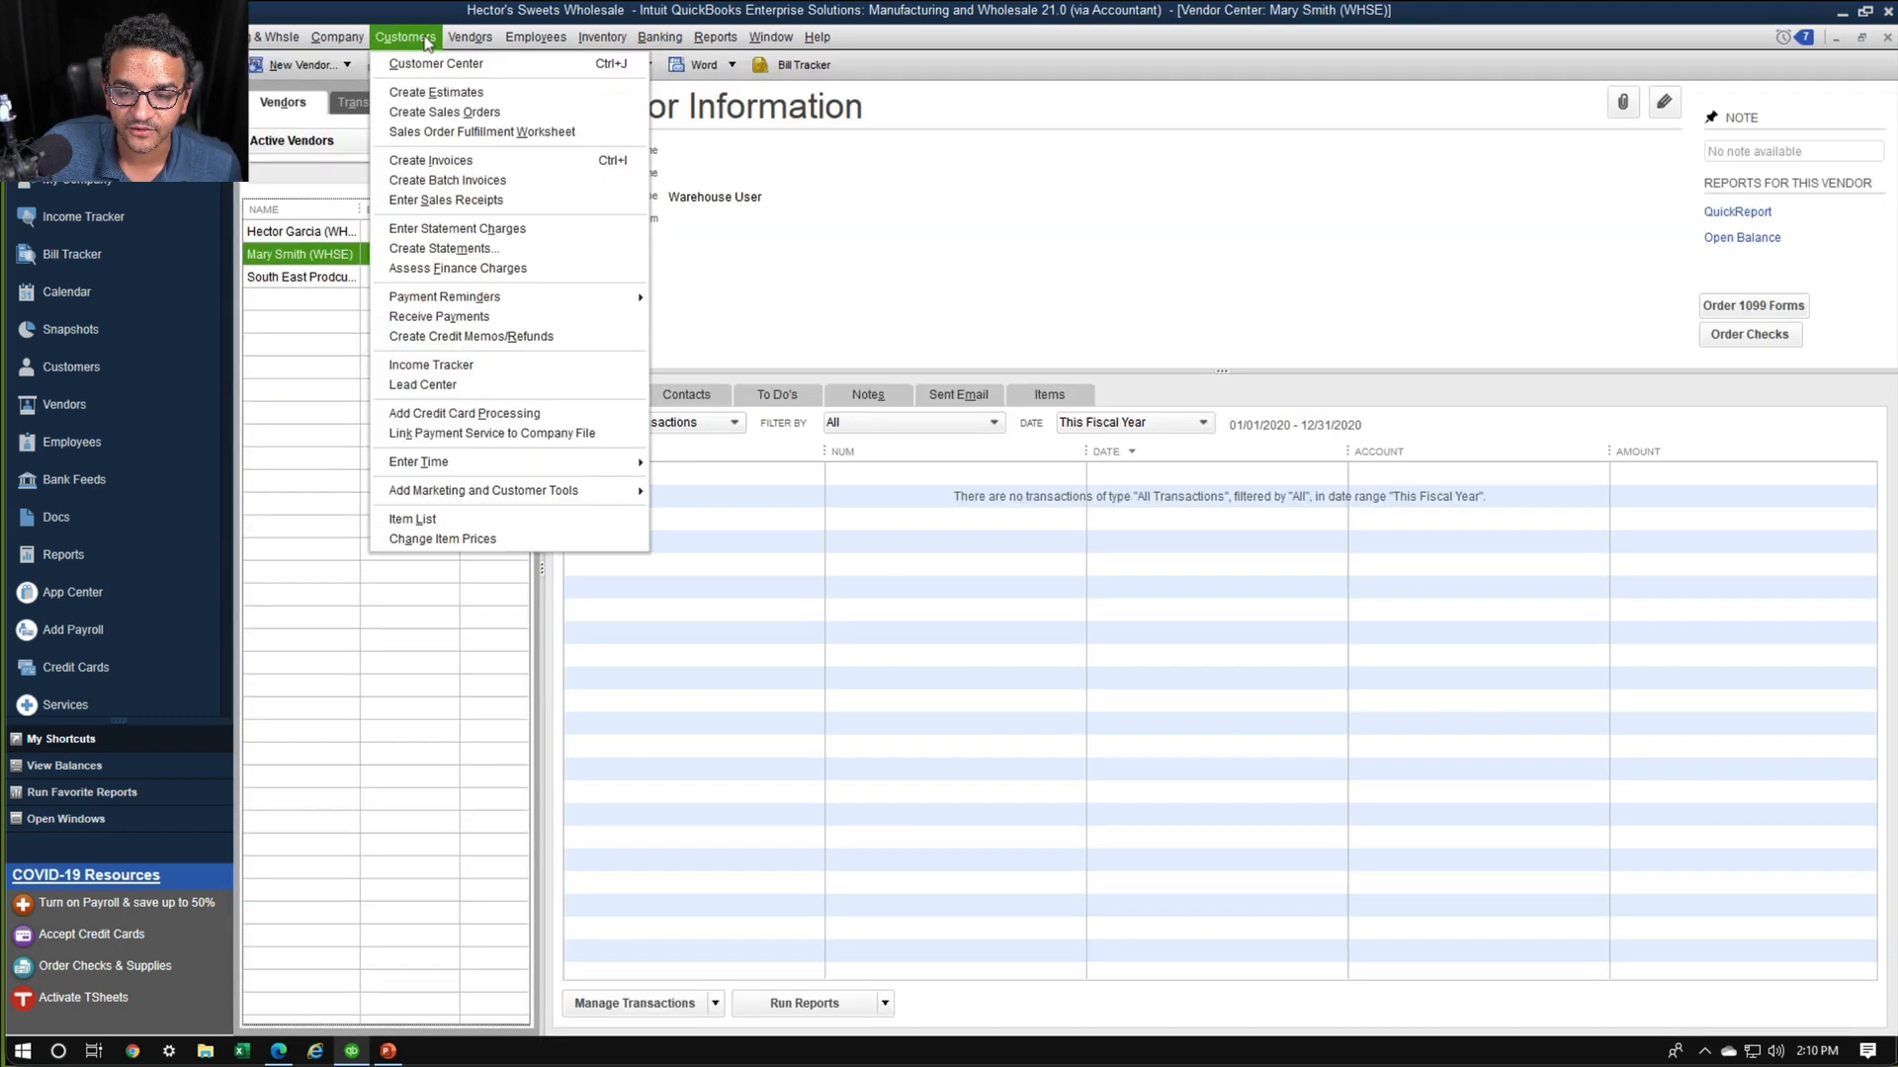
left_click(445, 135)
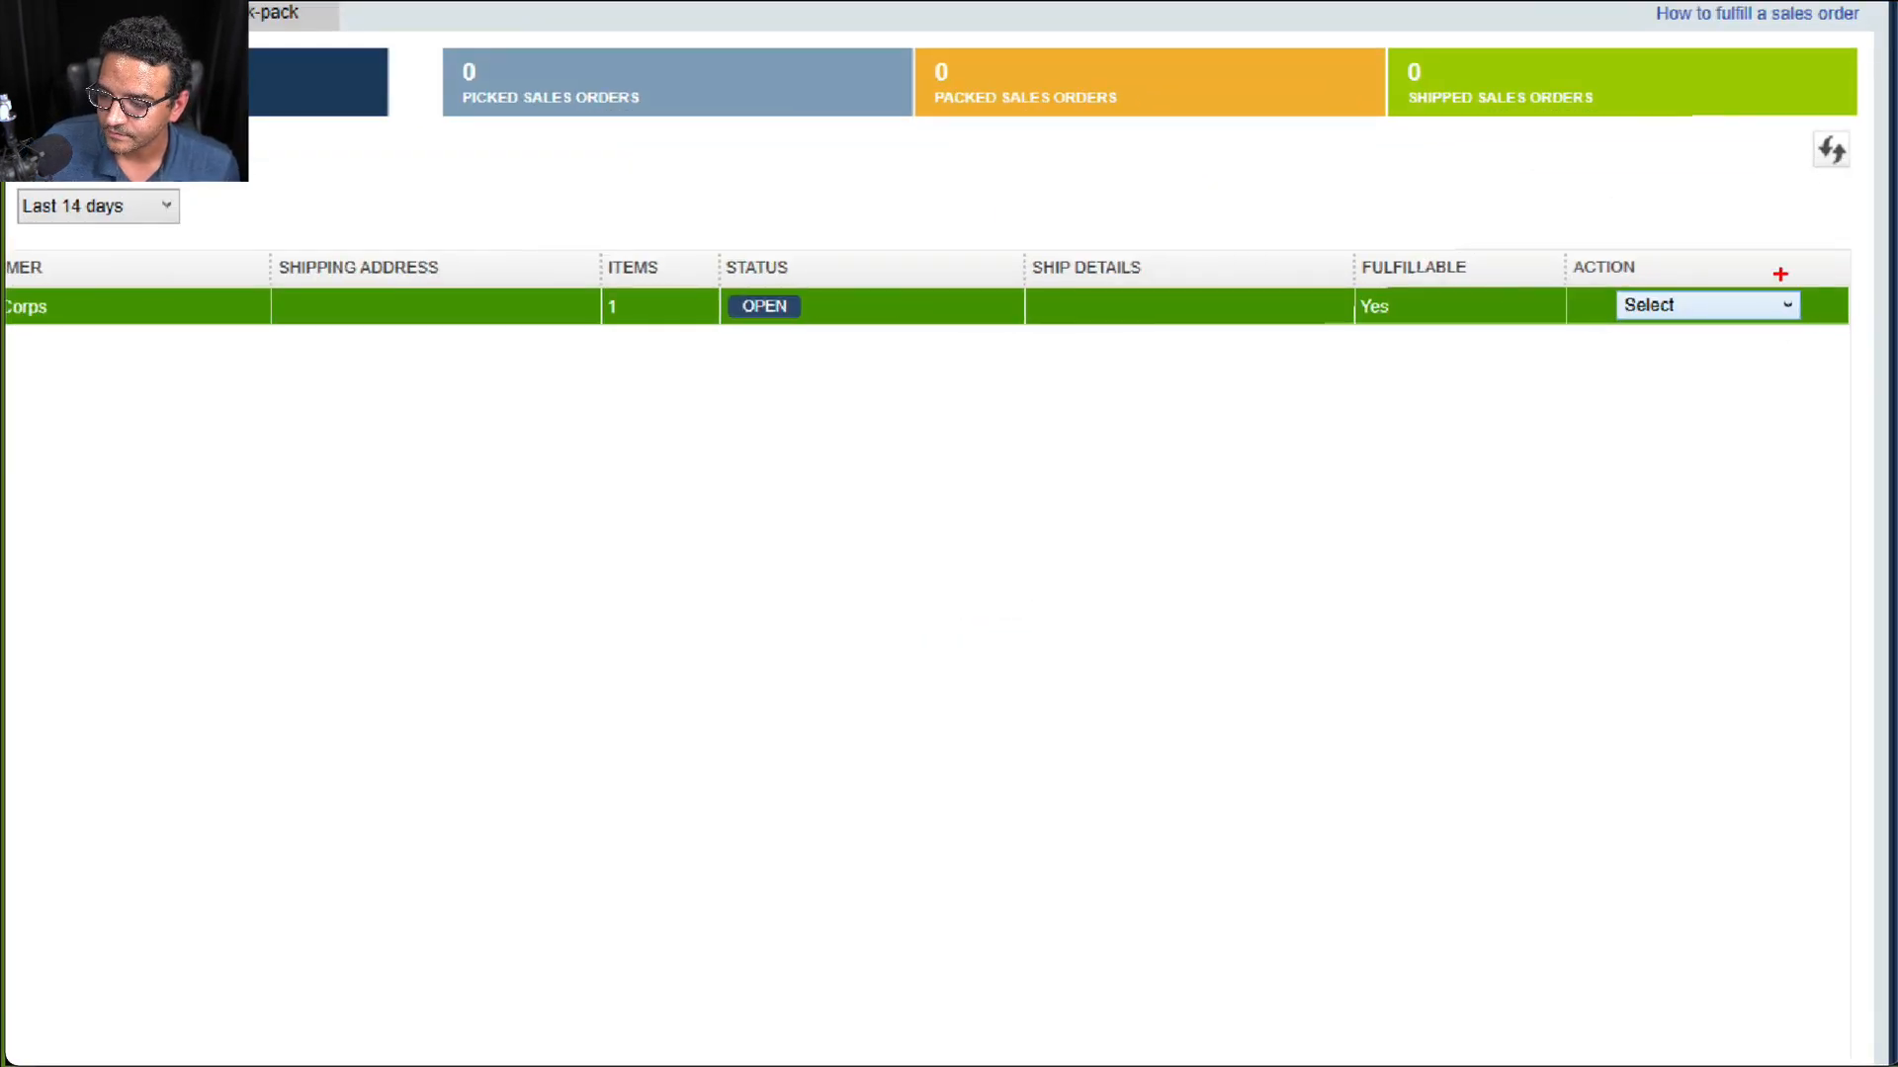
mouse_move(1727, 238)
left_mouse_down()
mouse_move(1680, 345)
mouse_move(1733, 273)
left_mouse_up()
key("Escape")
left_click(1823, 308)
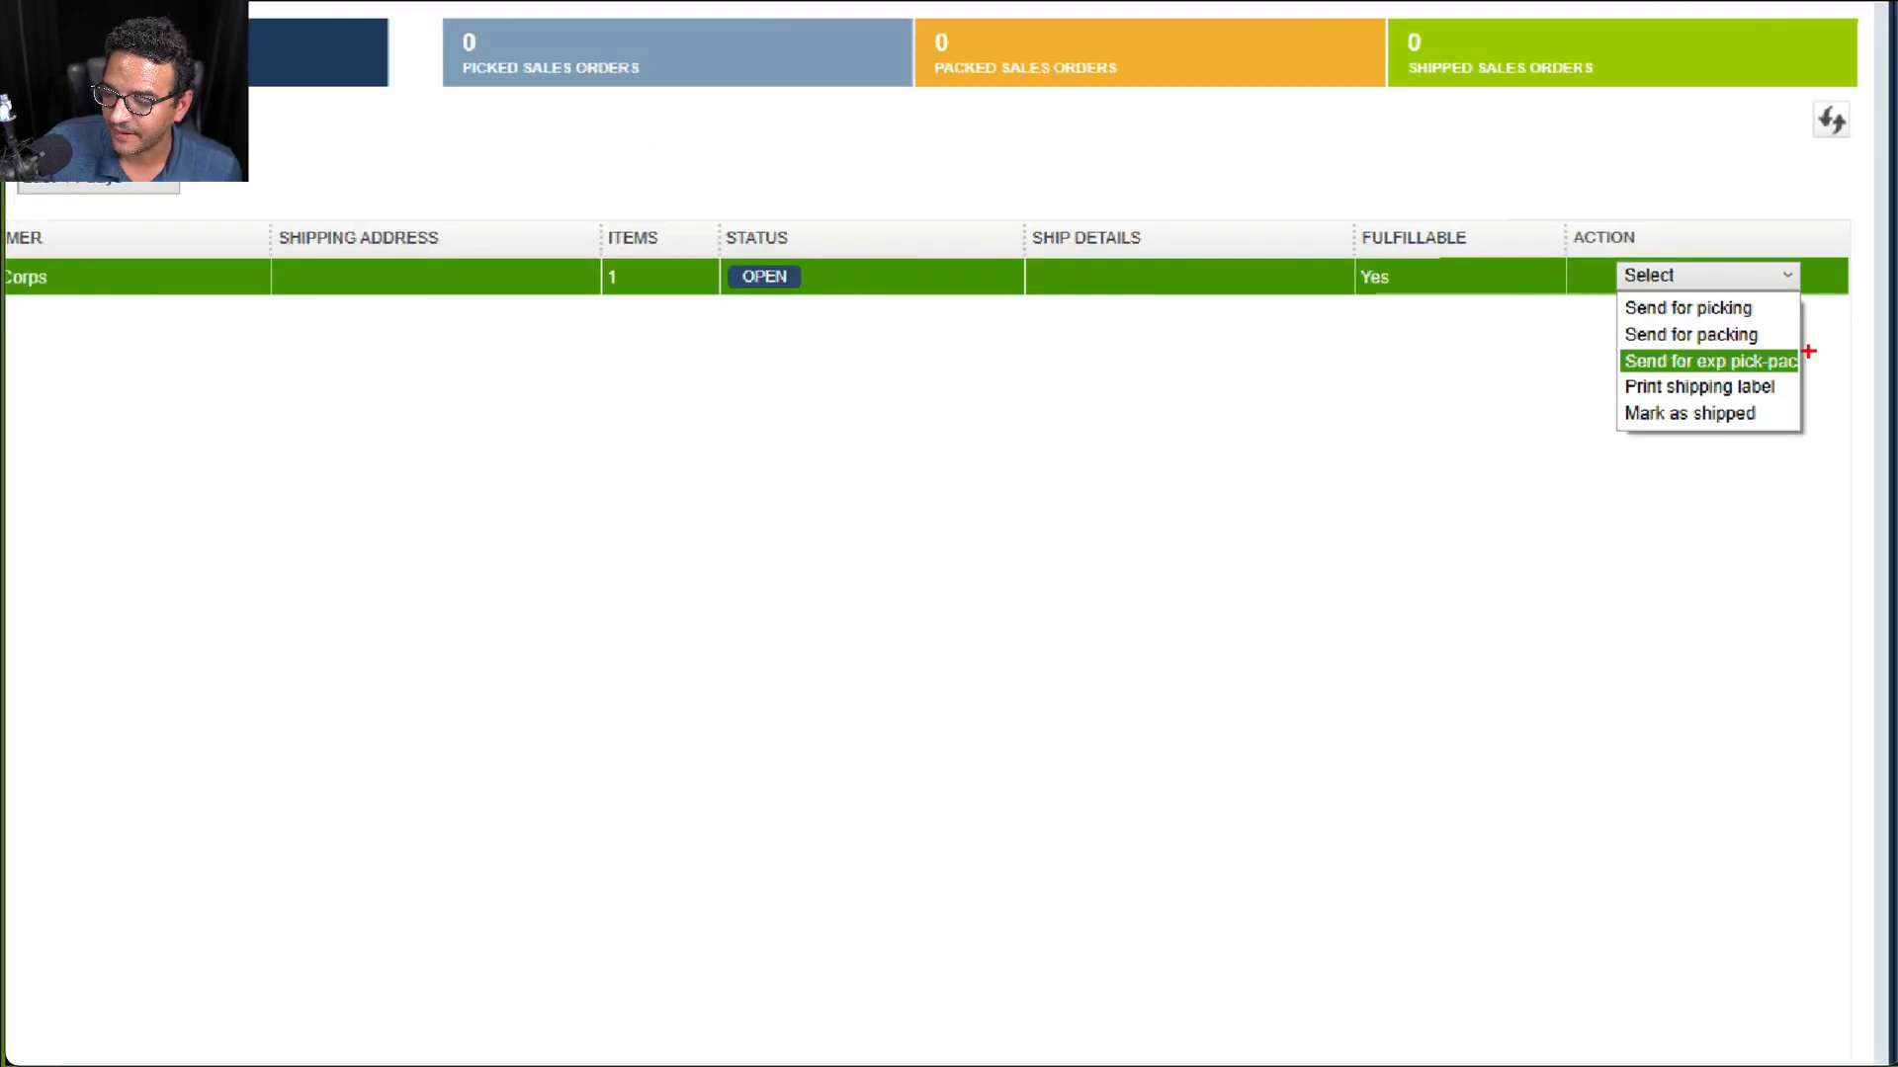
mouse_move(1808, 351)
left_mouse_down()
mouse_move(1629, 352)
mouse_move(1765, 385)
left_mouse_up()
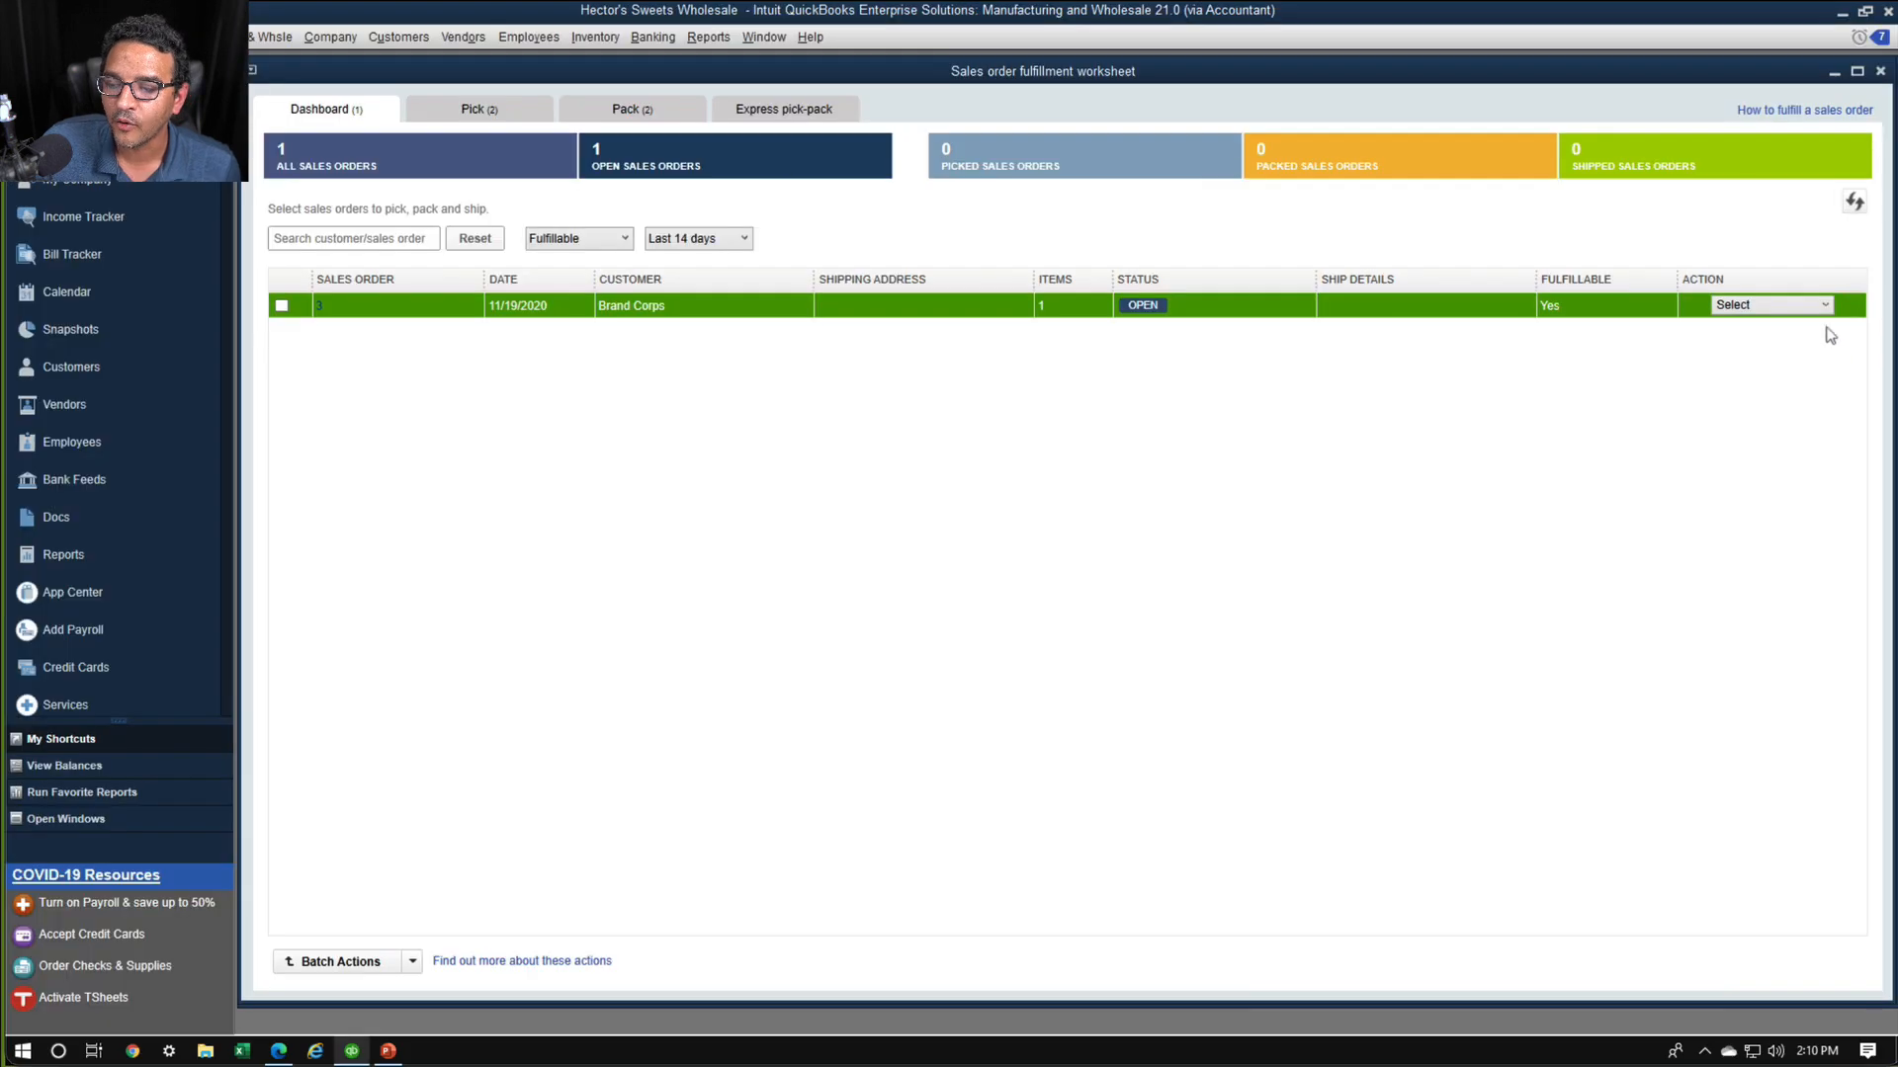
left_click(1781, 285)
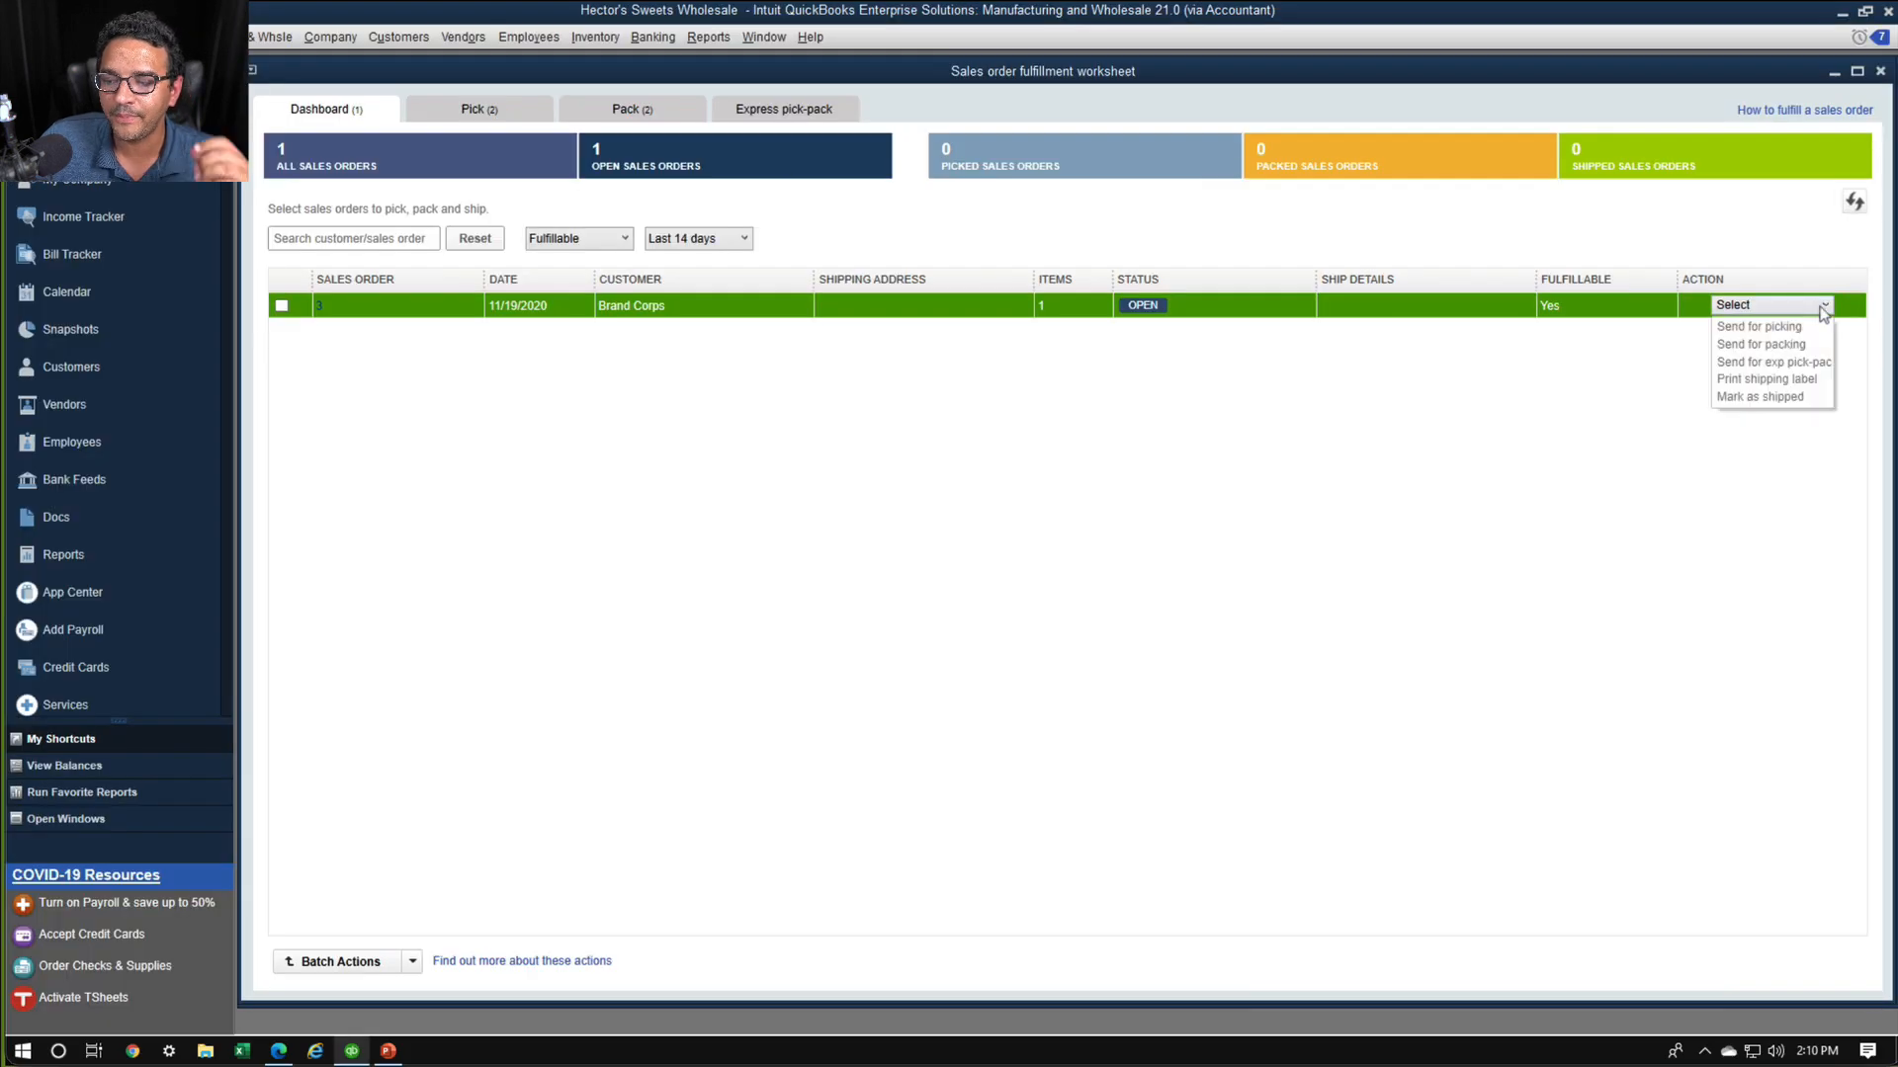
left_click(1775, 363)
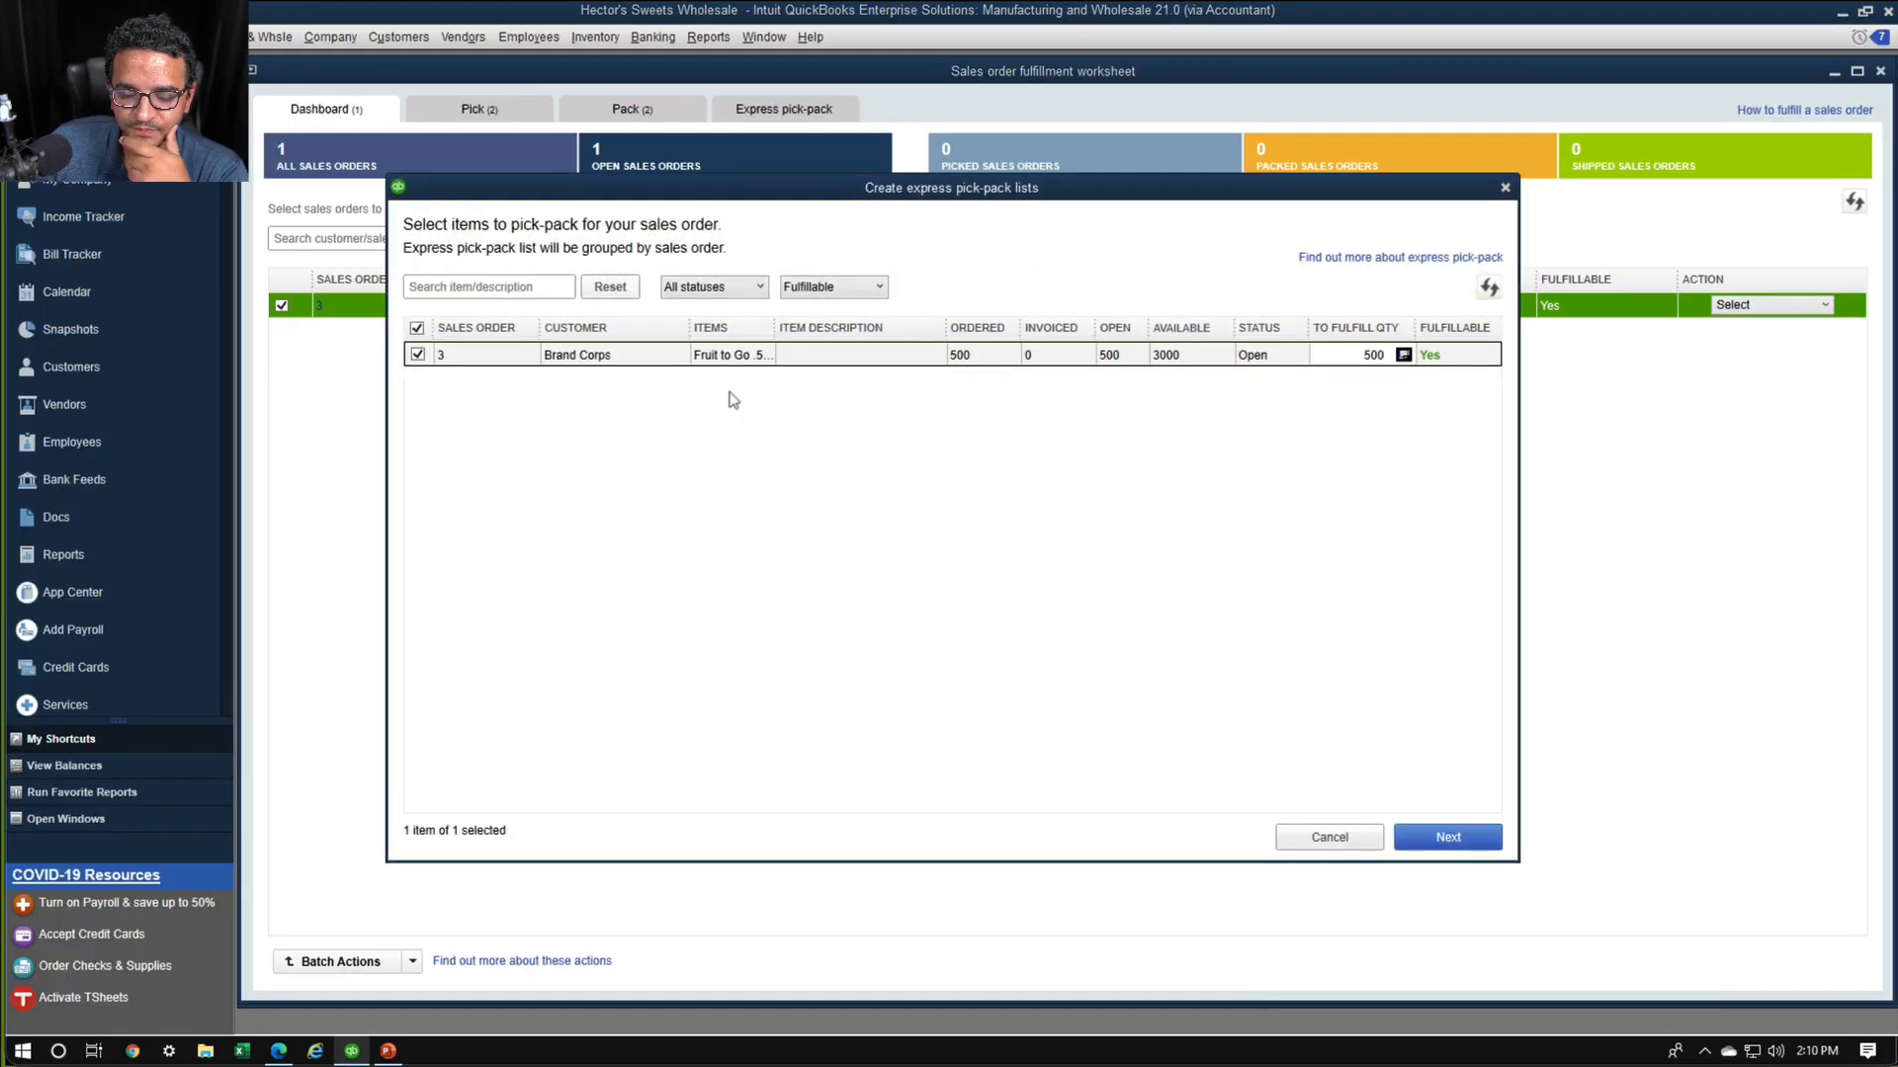
Keep the selected item for sales order 3, assign the first warehouse user as packer, and send the express pick-pack list to the device
left_click(1448, 837)
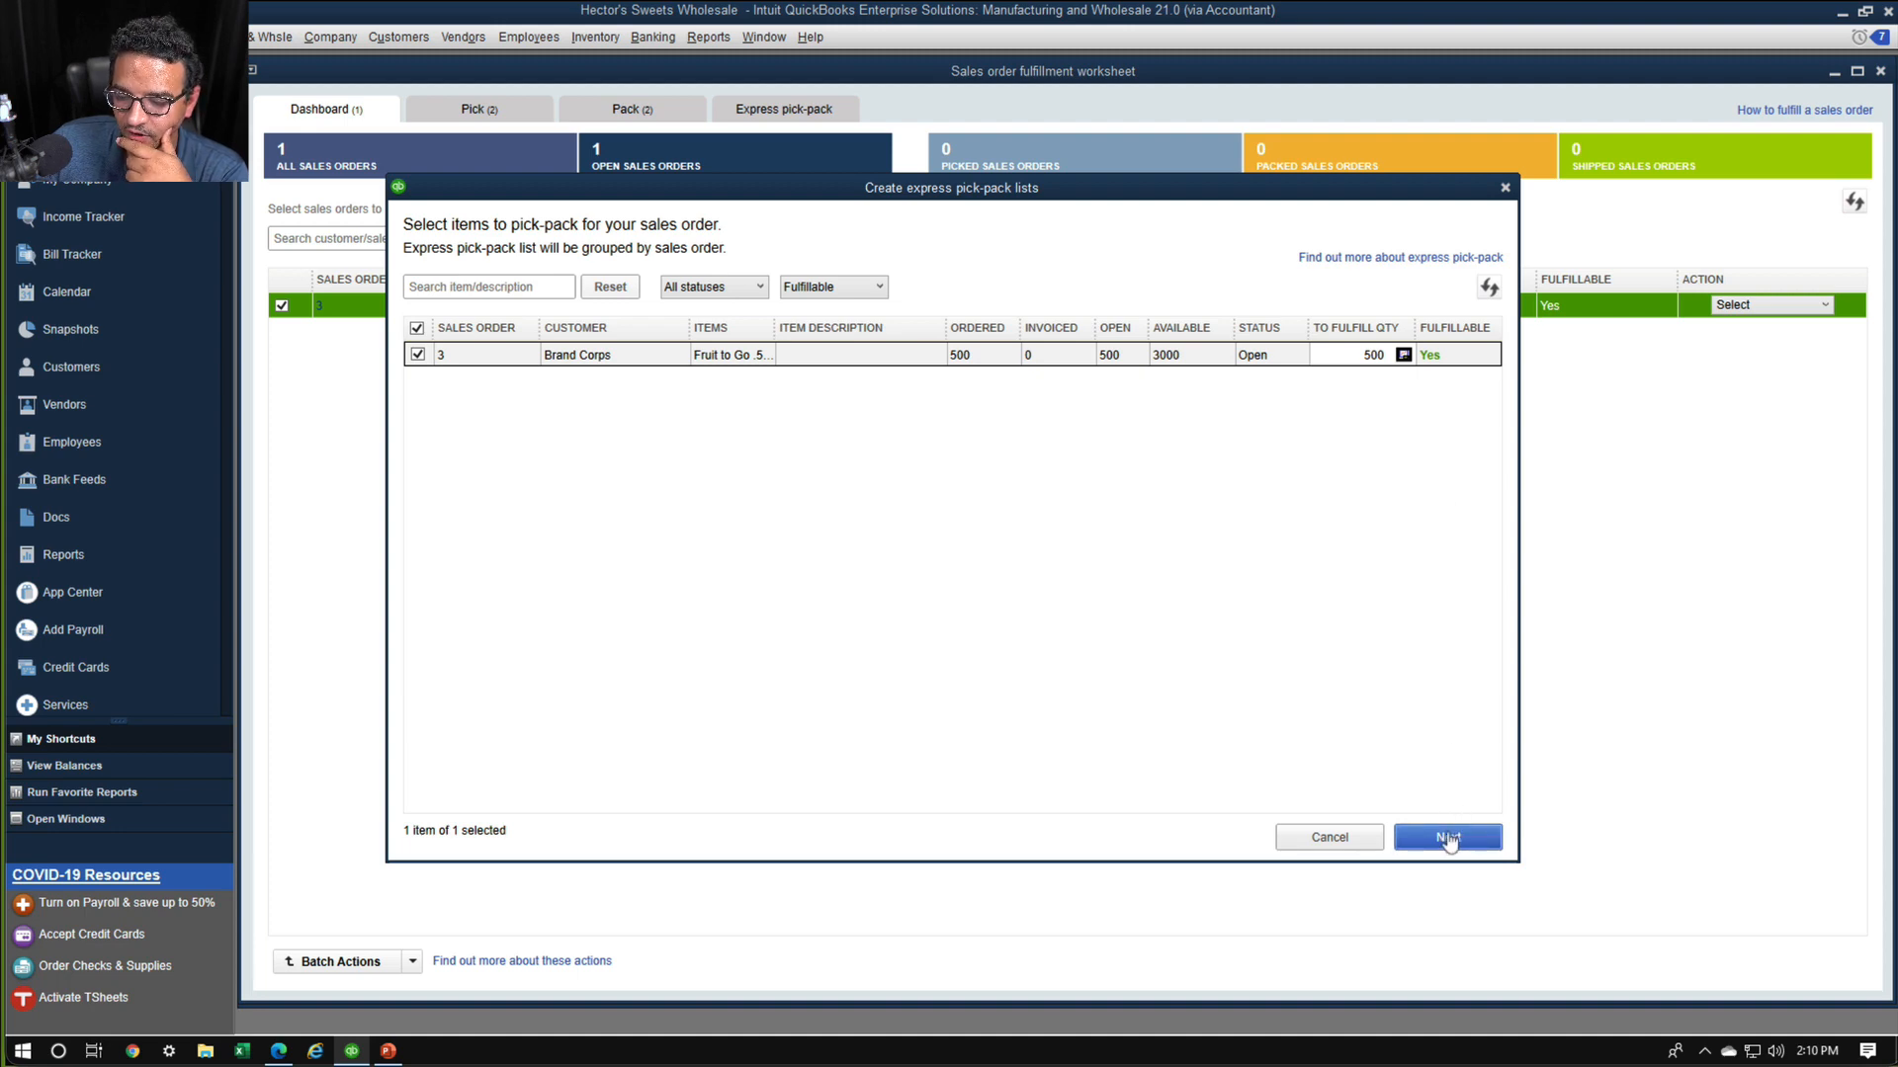
left_click(1266, 689)
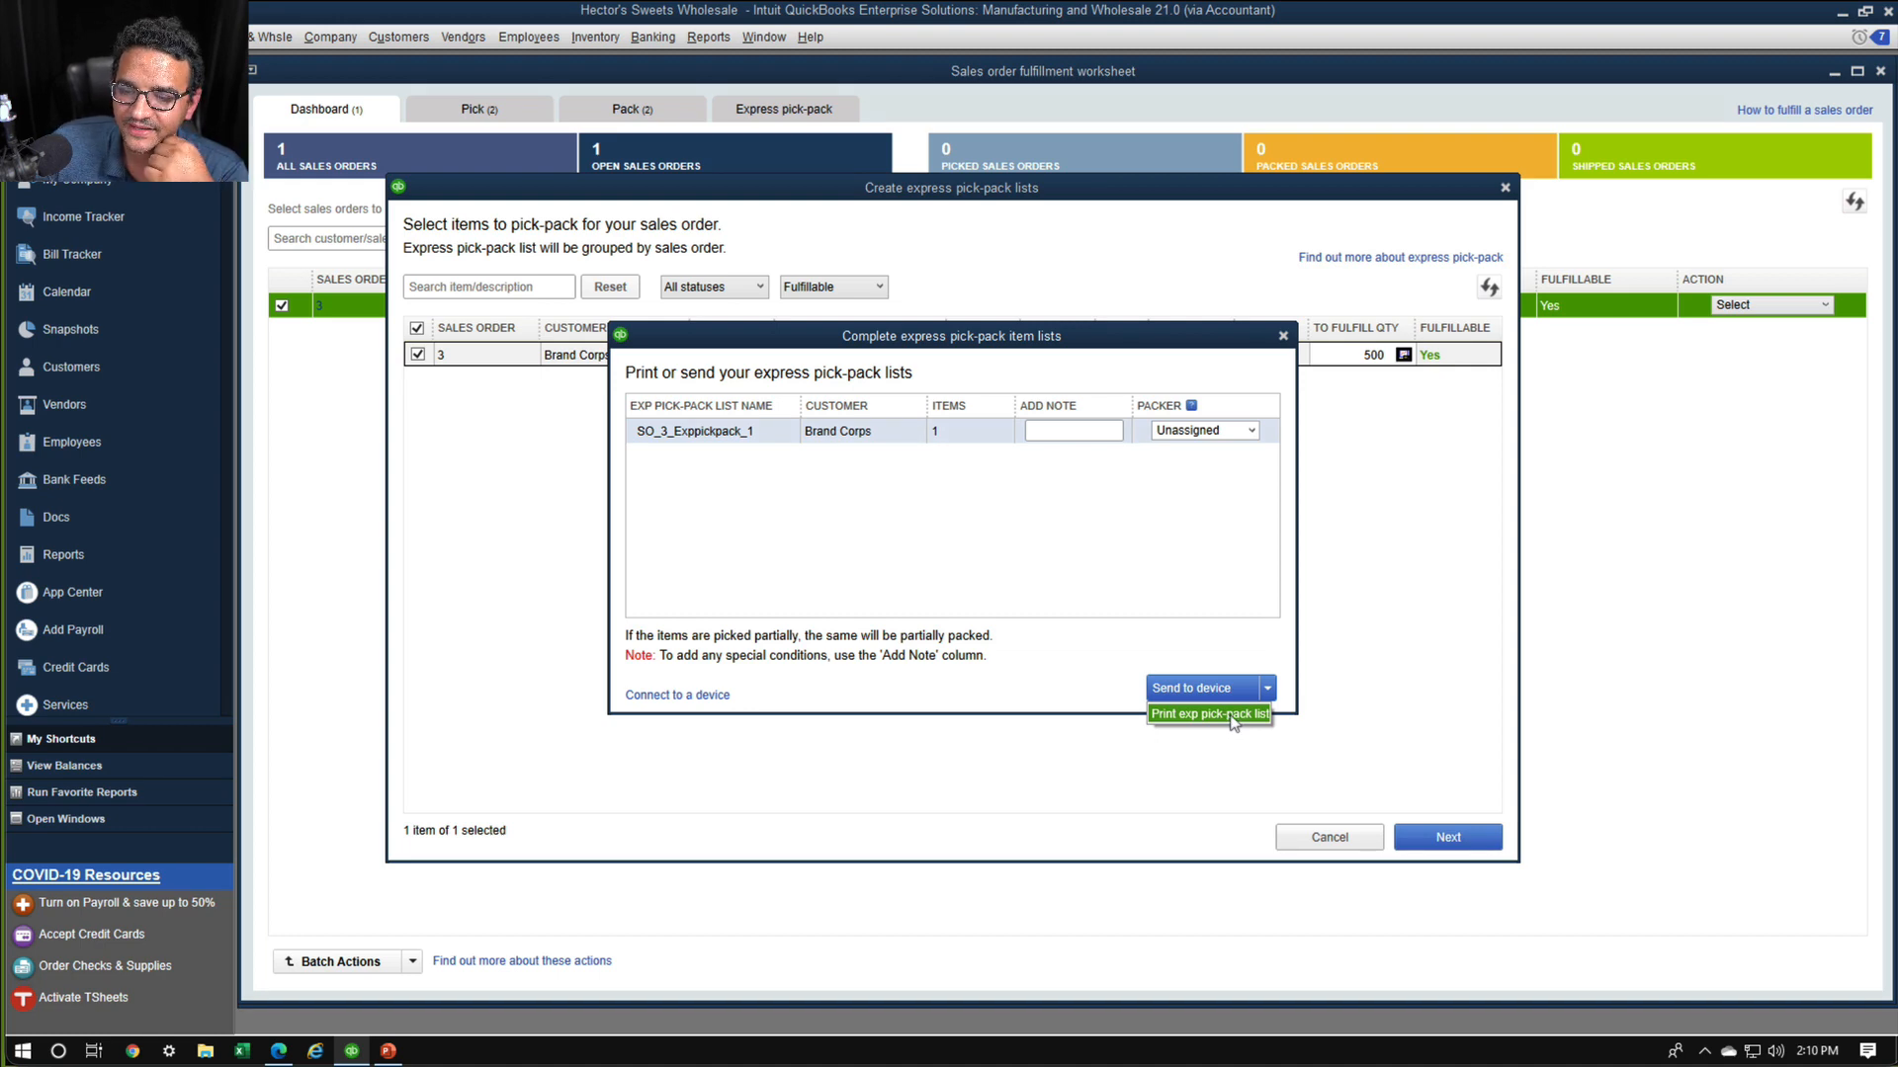
left_click(1251, 431)
left_click(1220, 482)
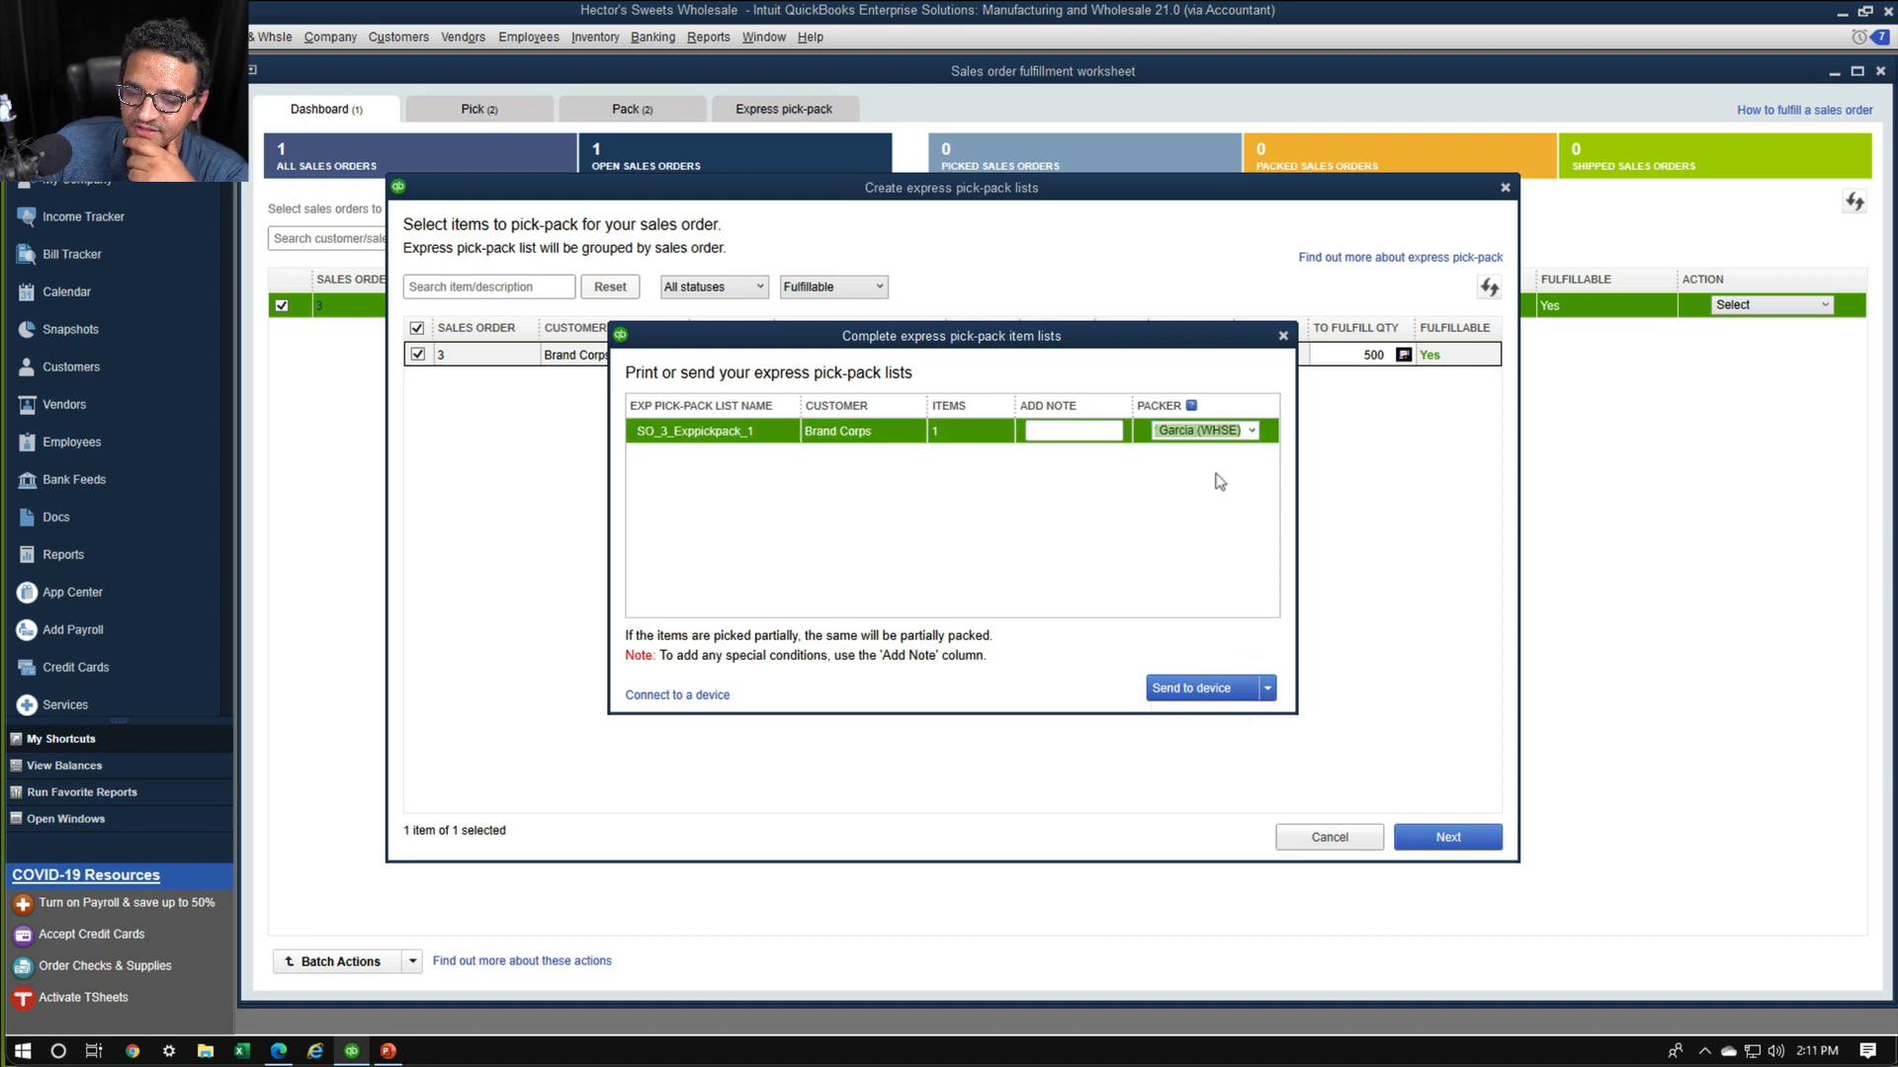
left_click(1225, 690)
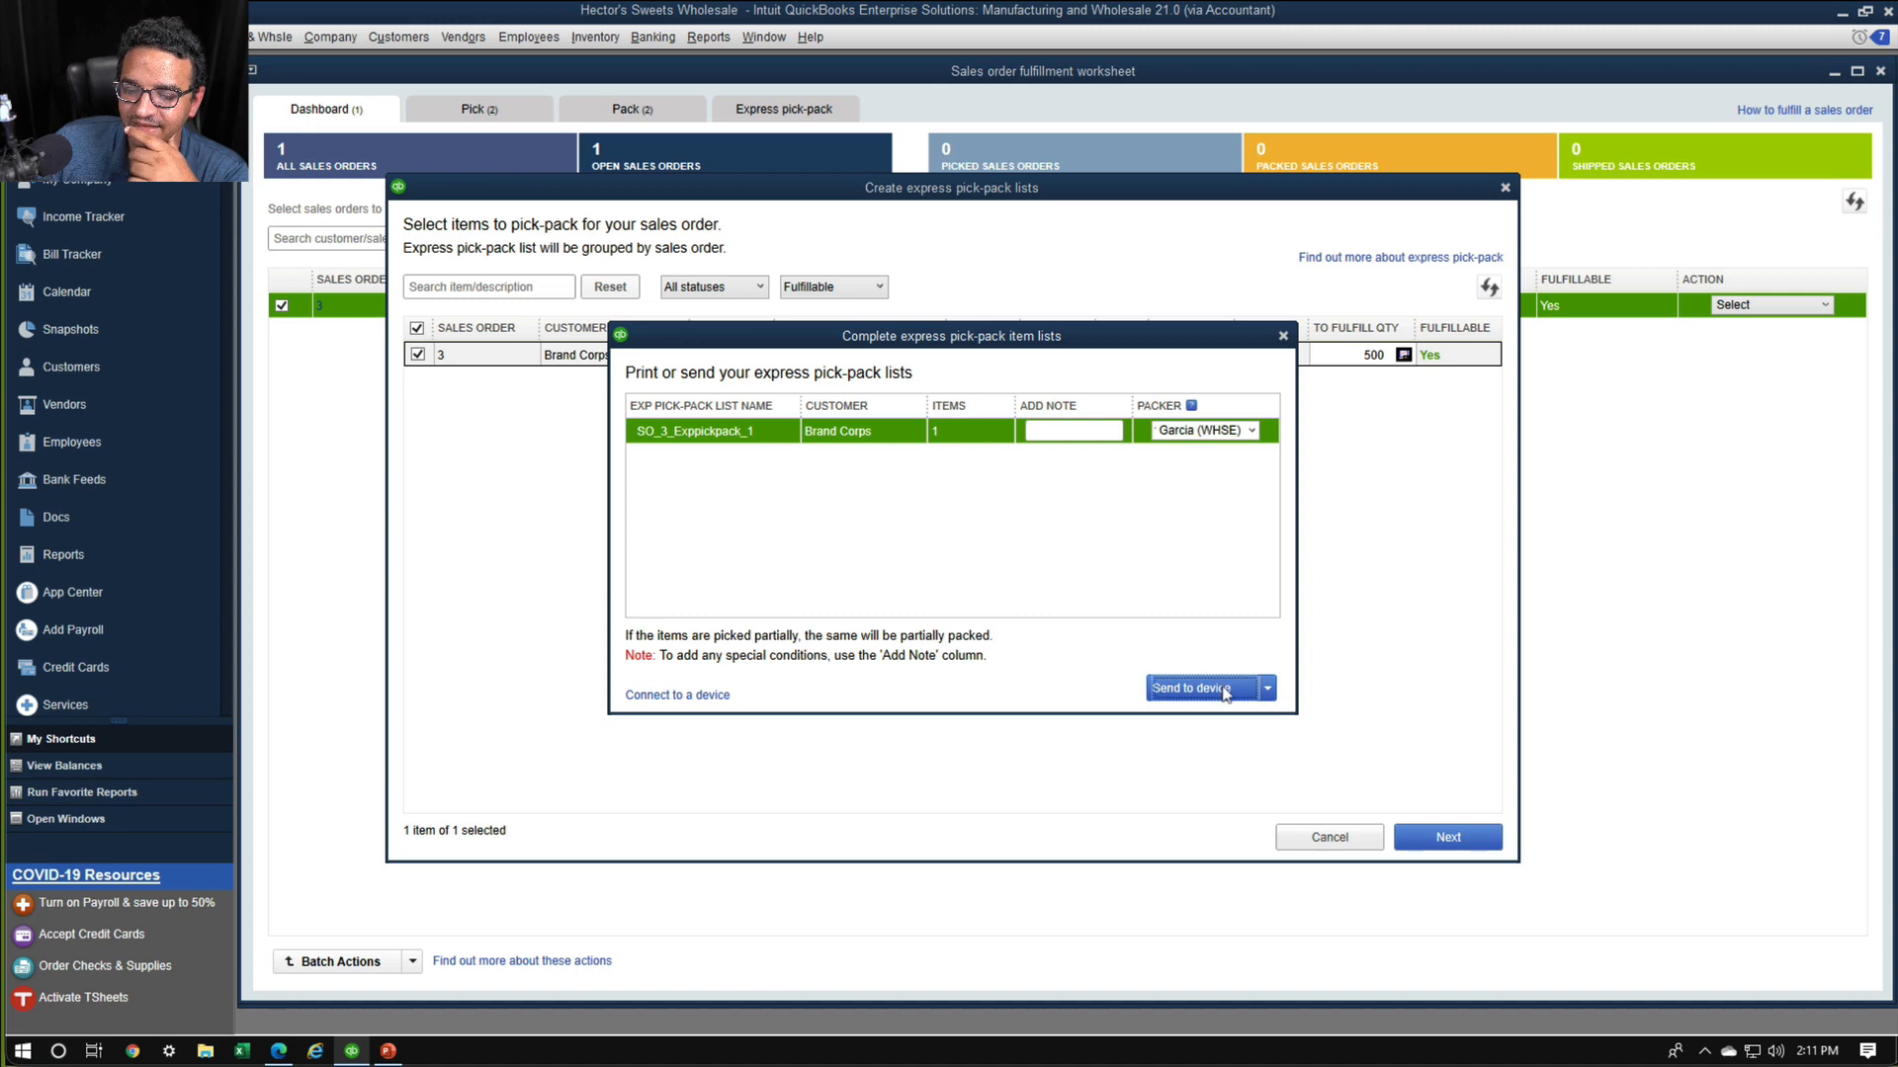
left_click(983, 567)
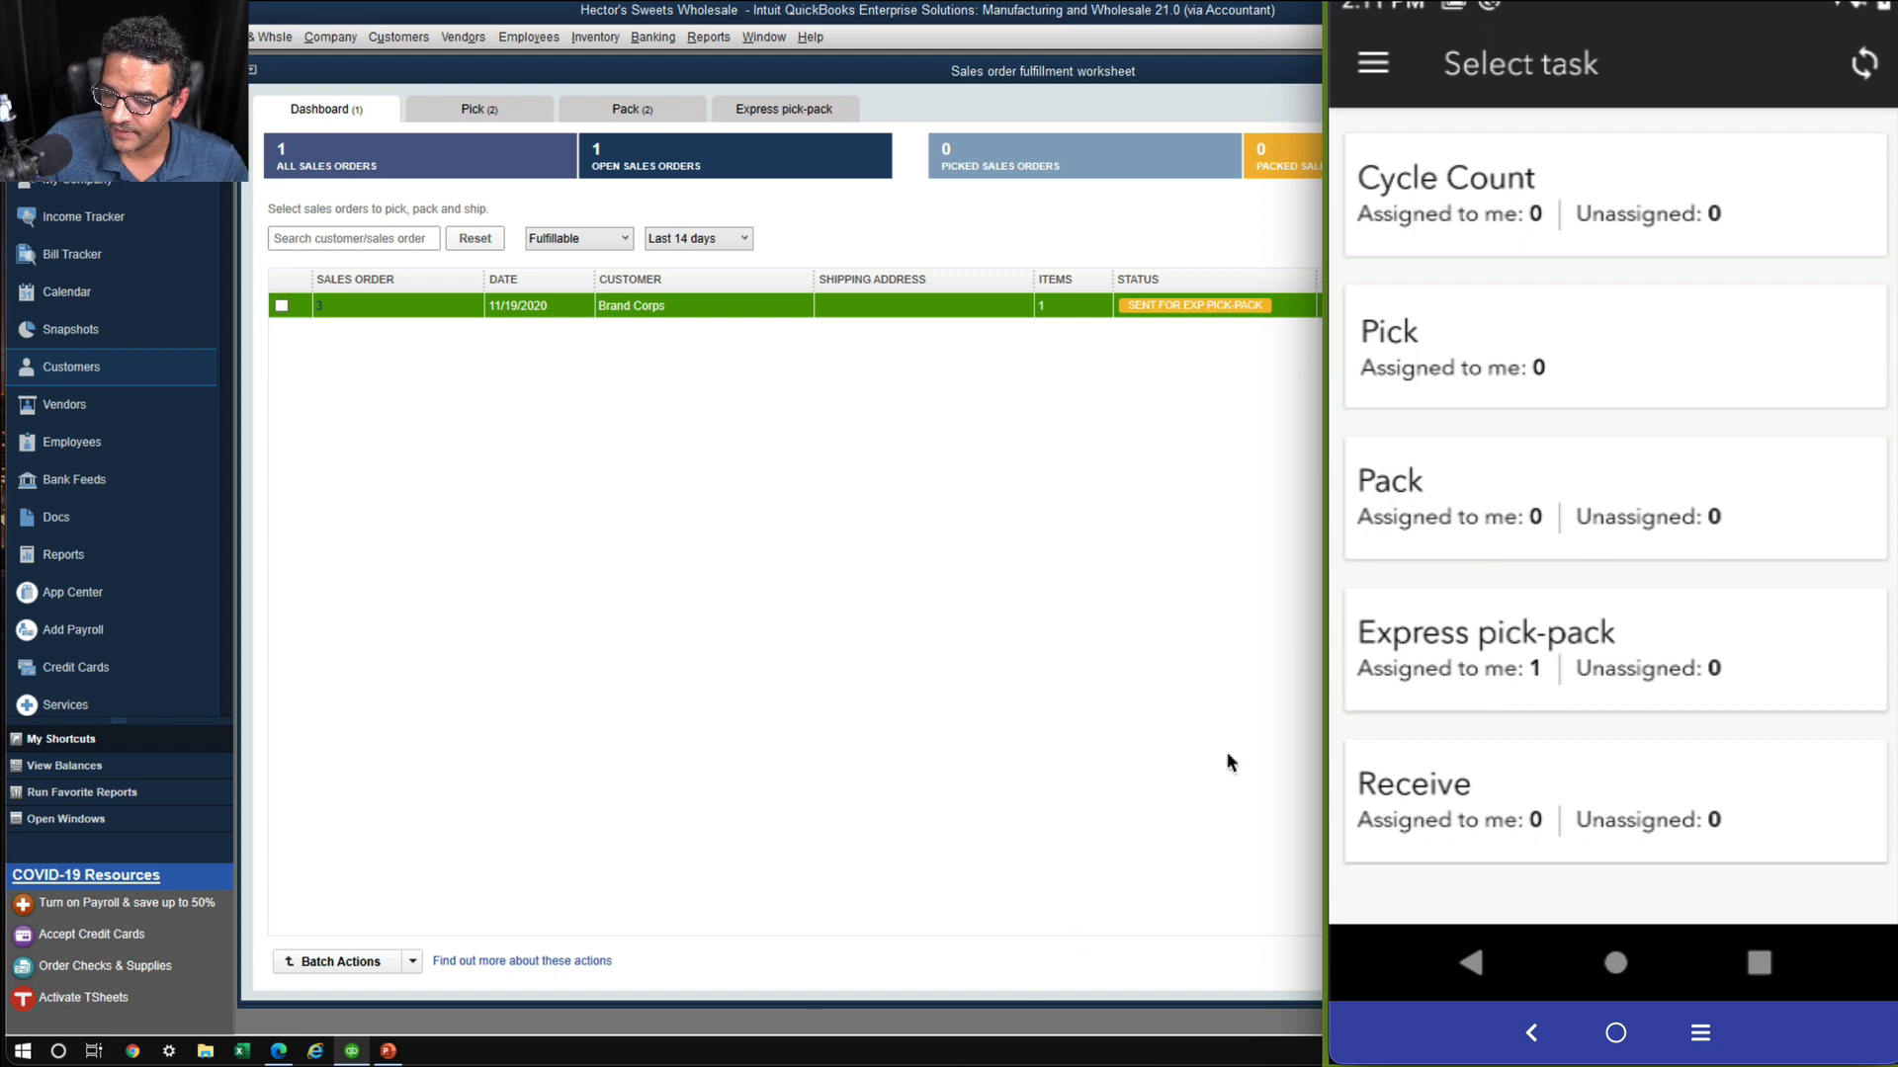
On the mobile warehouse app, open Brand Corps' express pick-pack task for SO 3 and record 500 picked for Fruit to Go .5OZ apple
key("super+plus")
key("super+plus")
key("super+plus")
key("super+minus")
key("super+minus")
key("super+Escape")
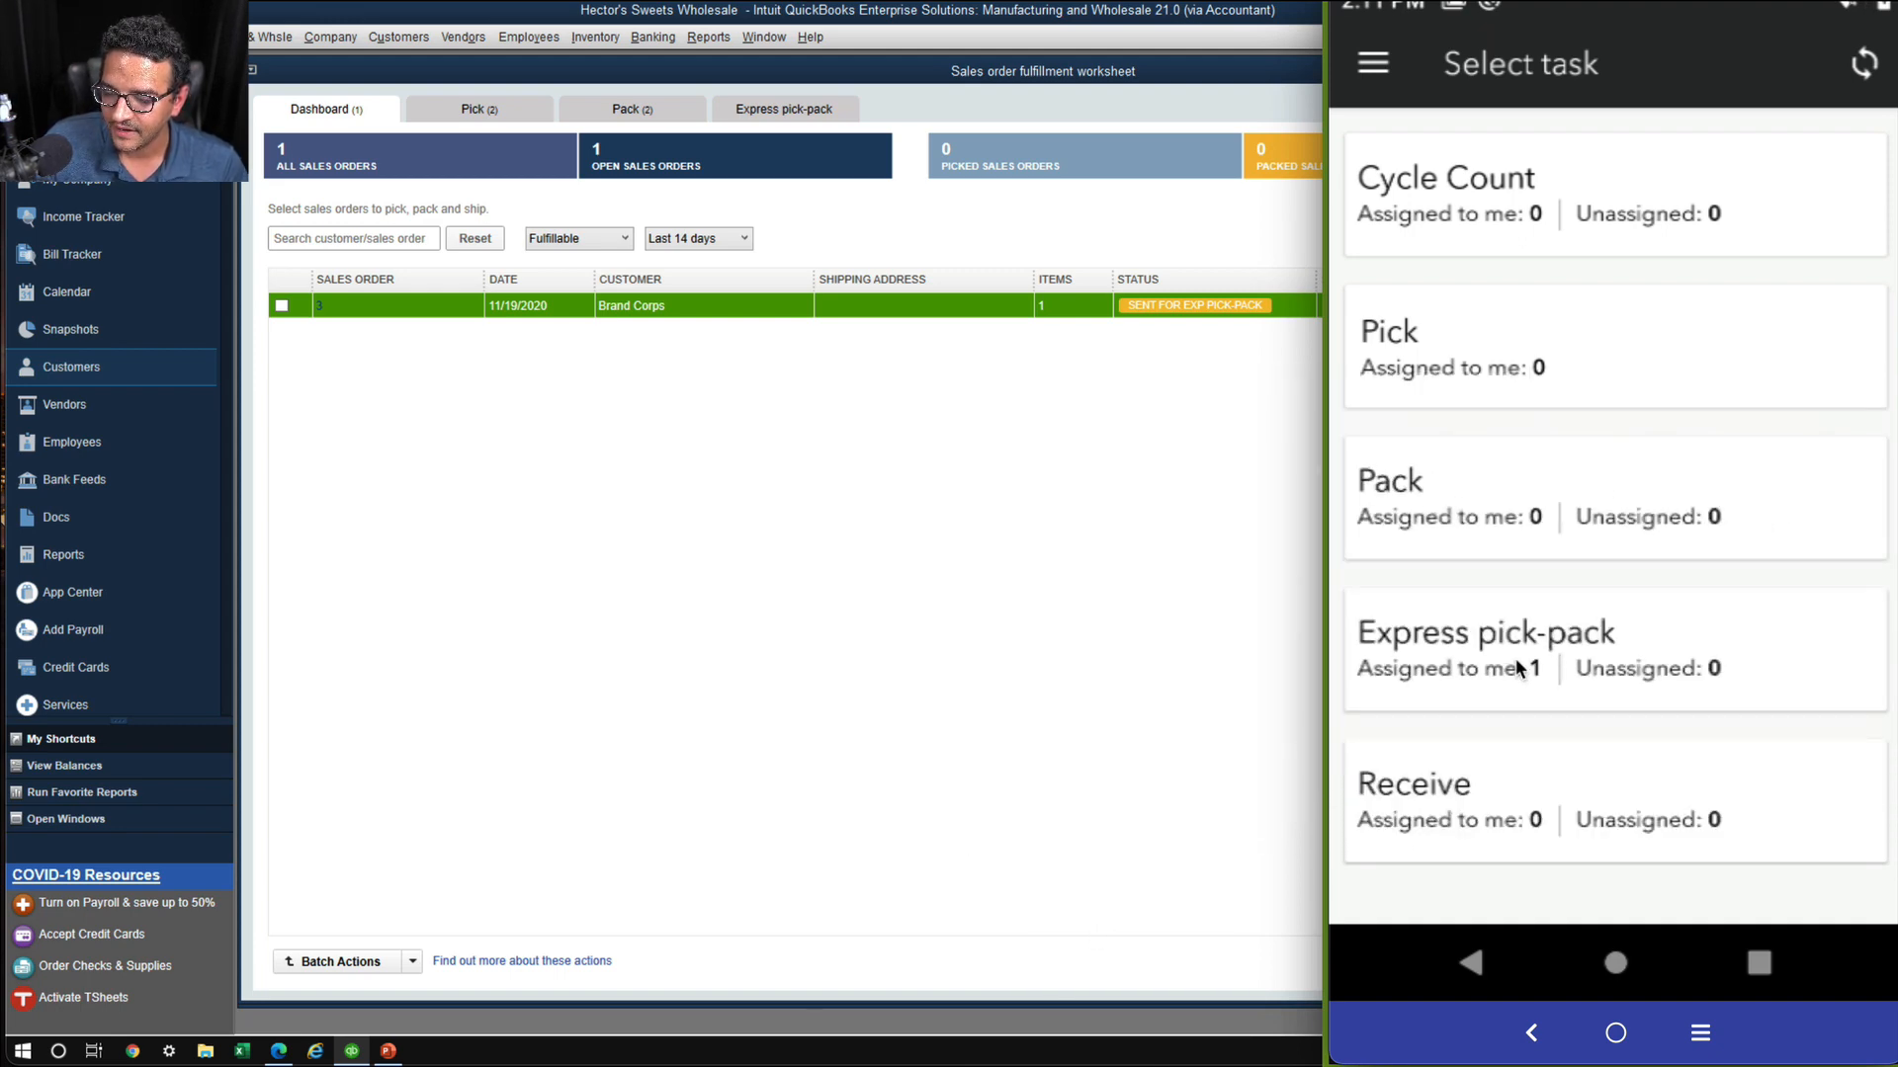
left_click(1517, 670)
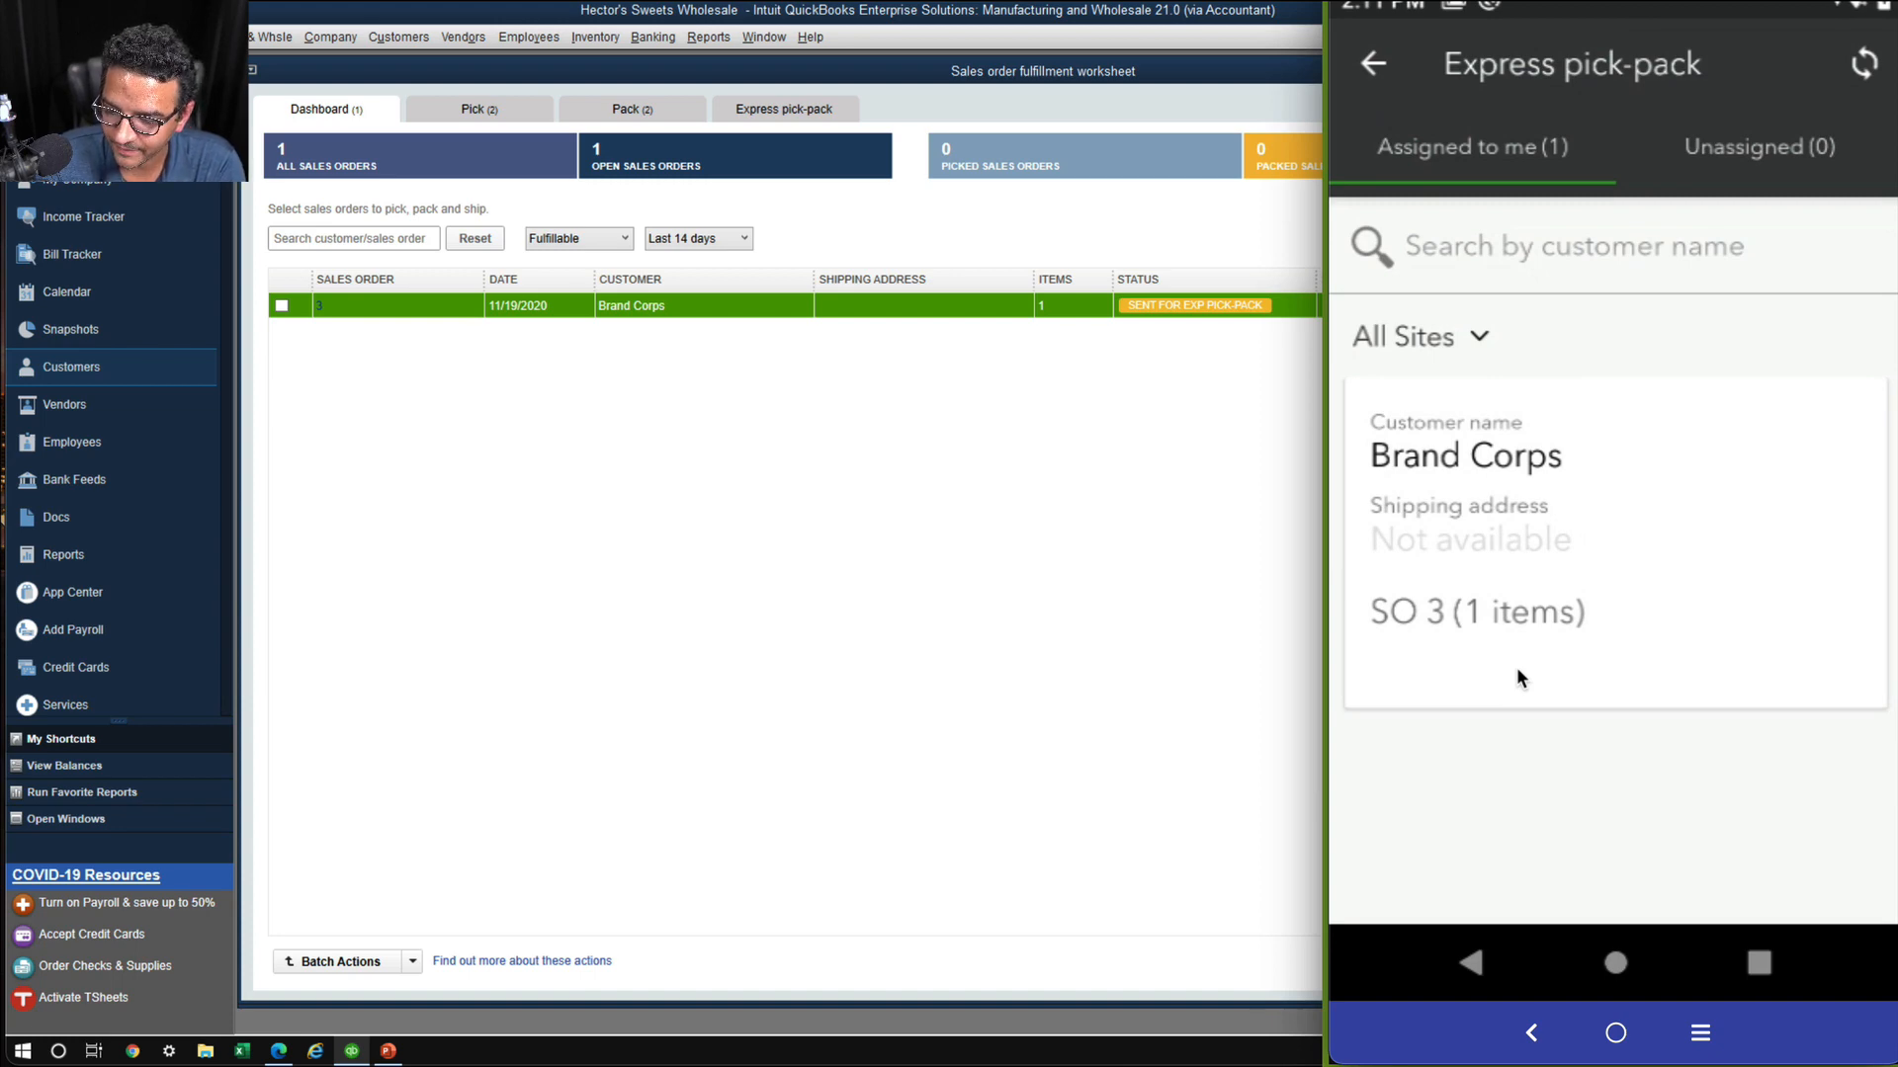
left_click(1516, 668)
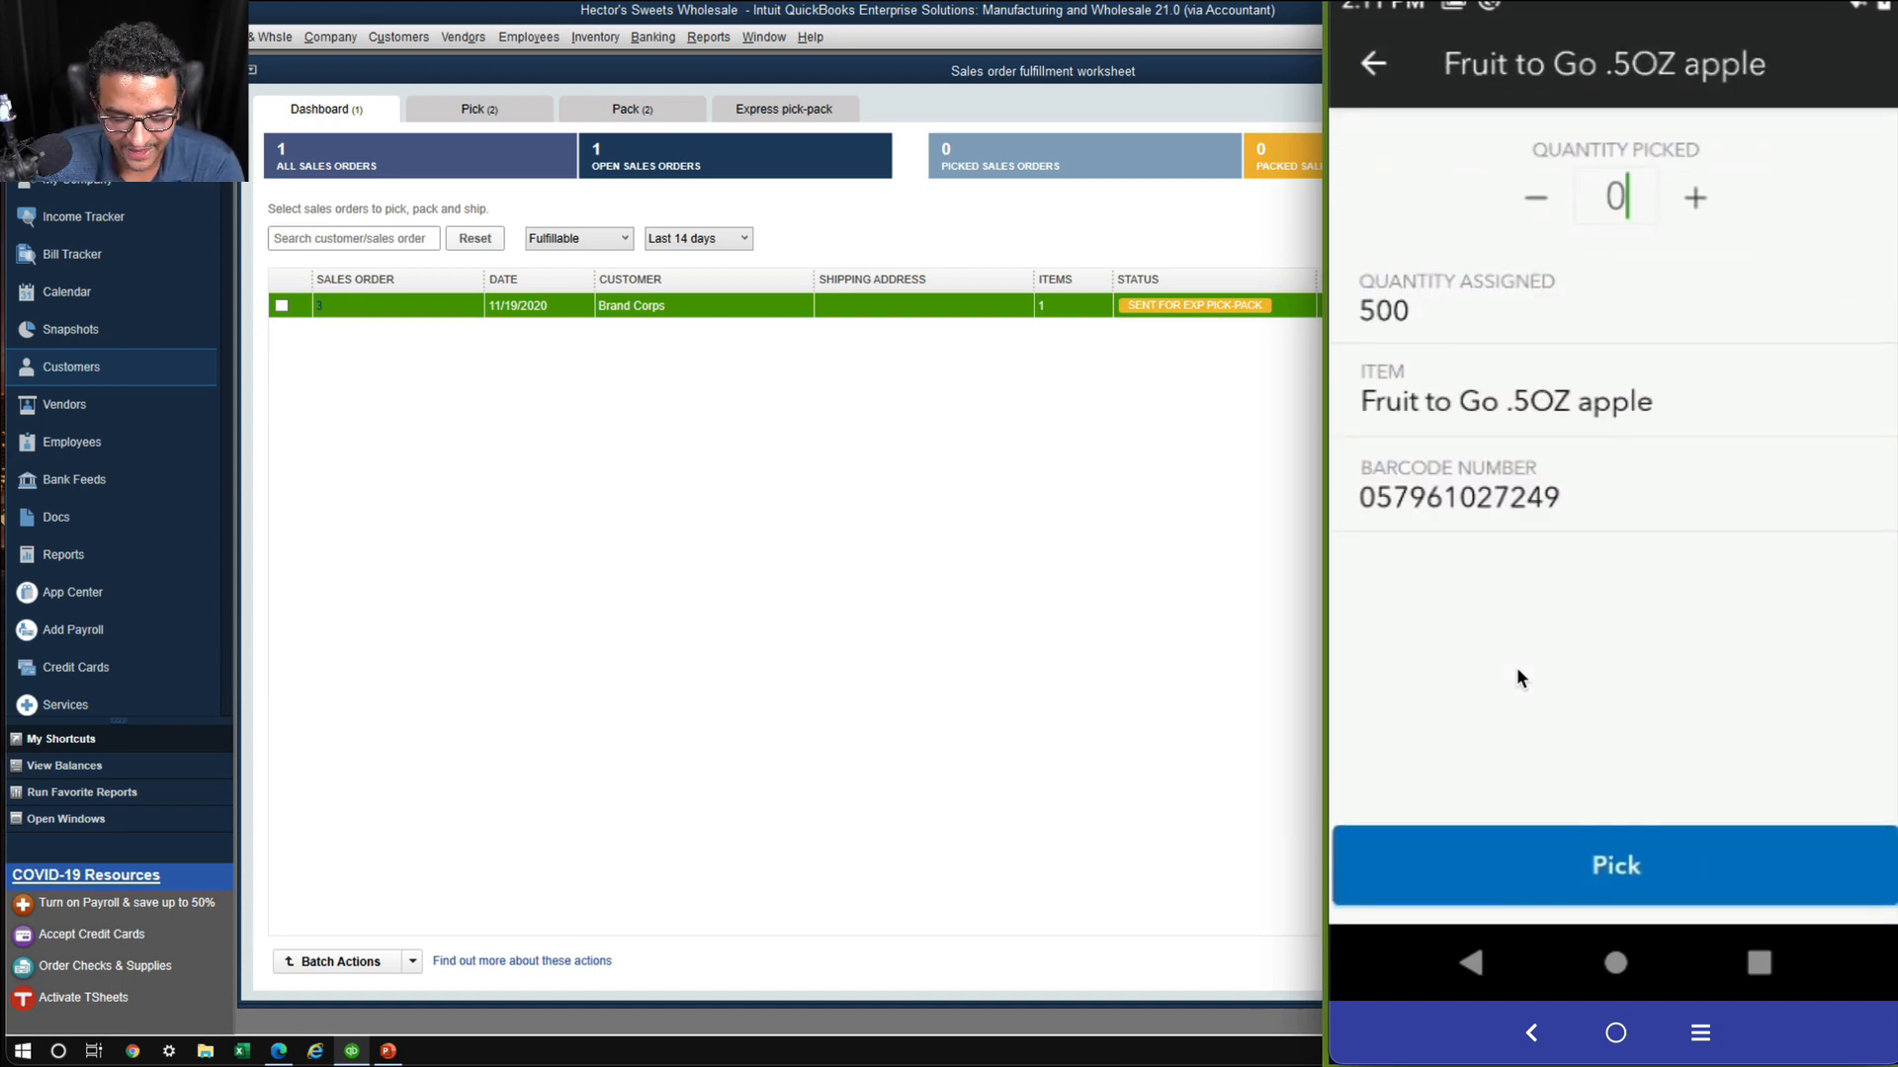
type("5")
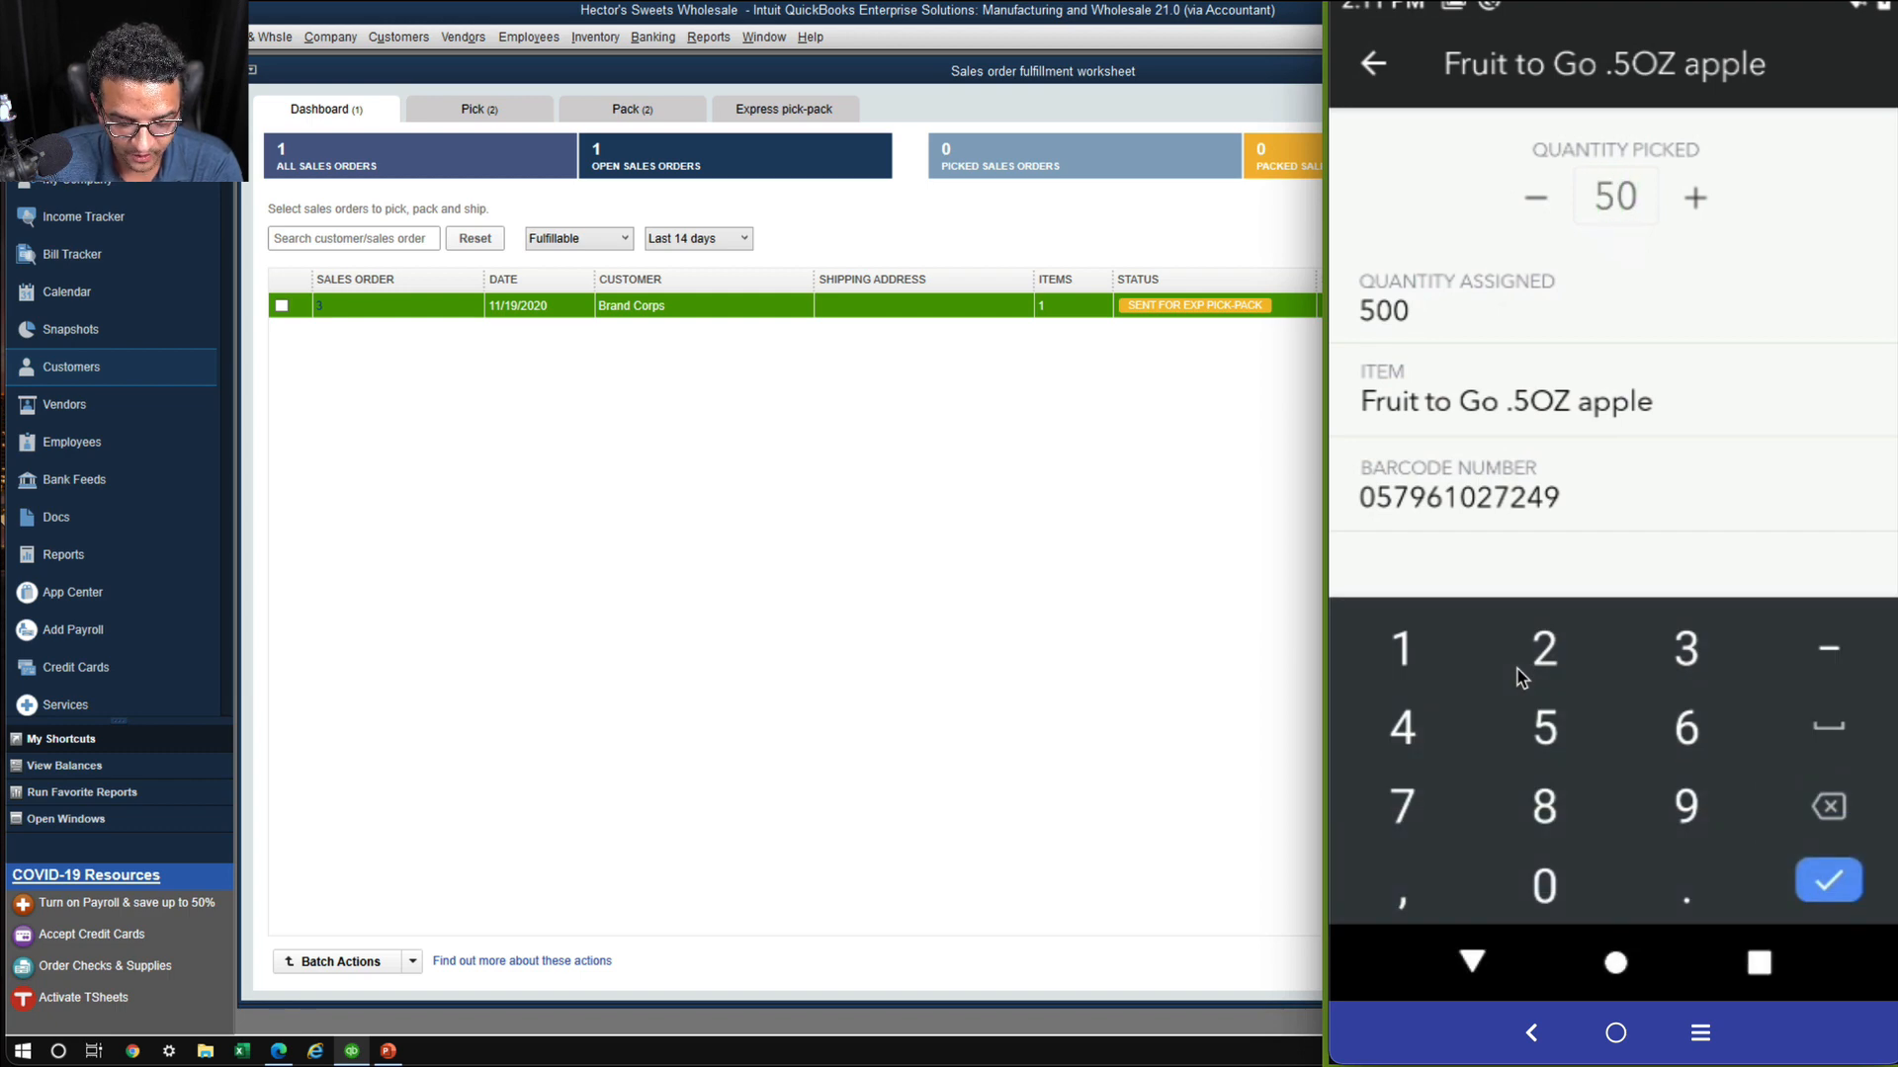
type("0")
key("Return")
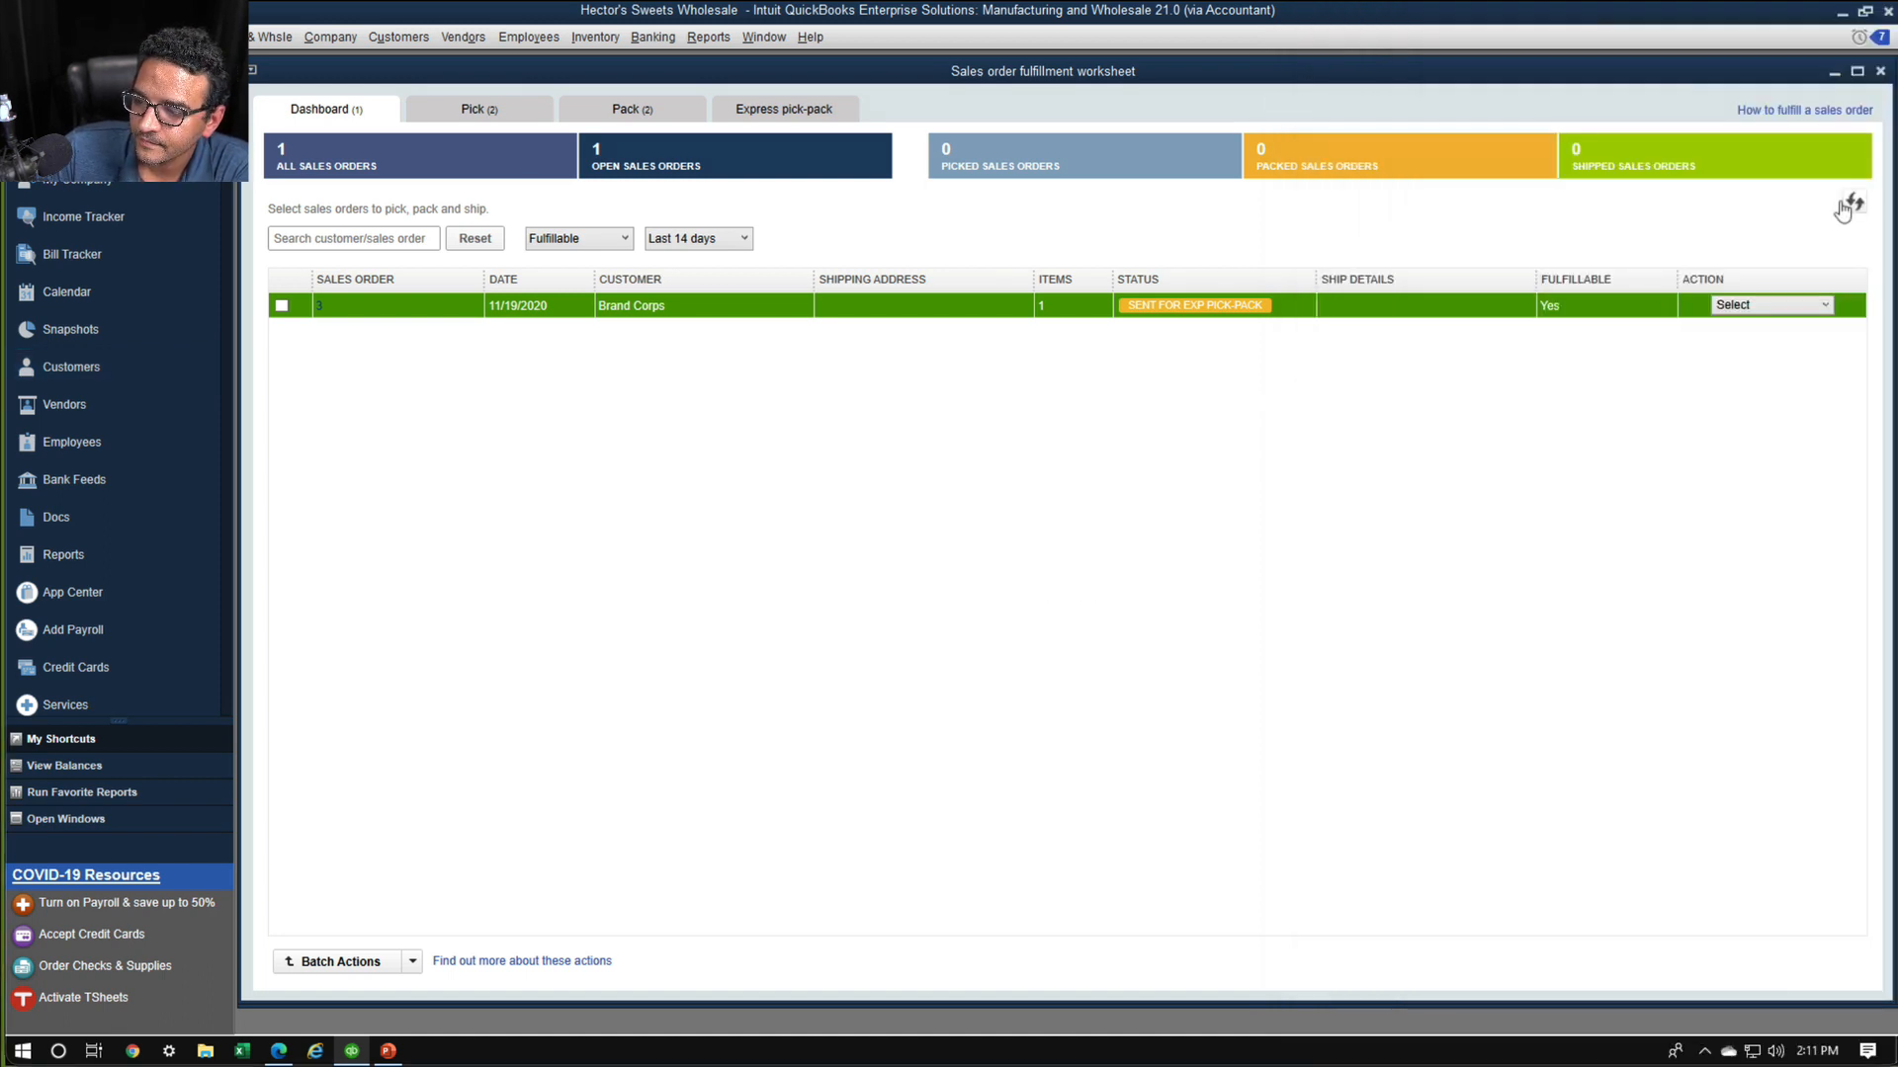
Update sales order 3 from its packed express pick-pack list and acknowledge the update
left_click(778, 114)
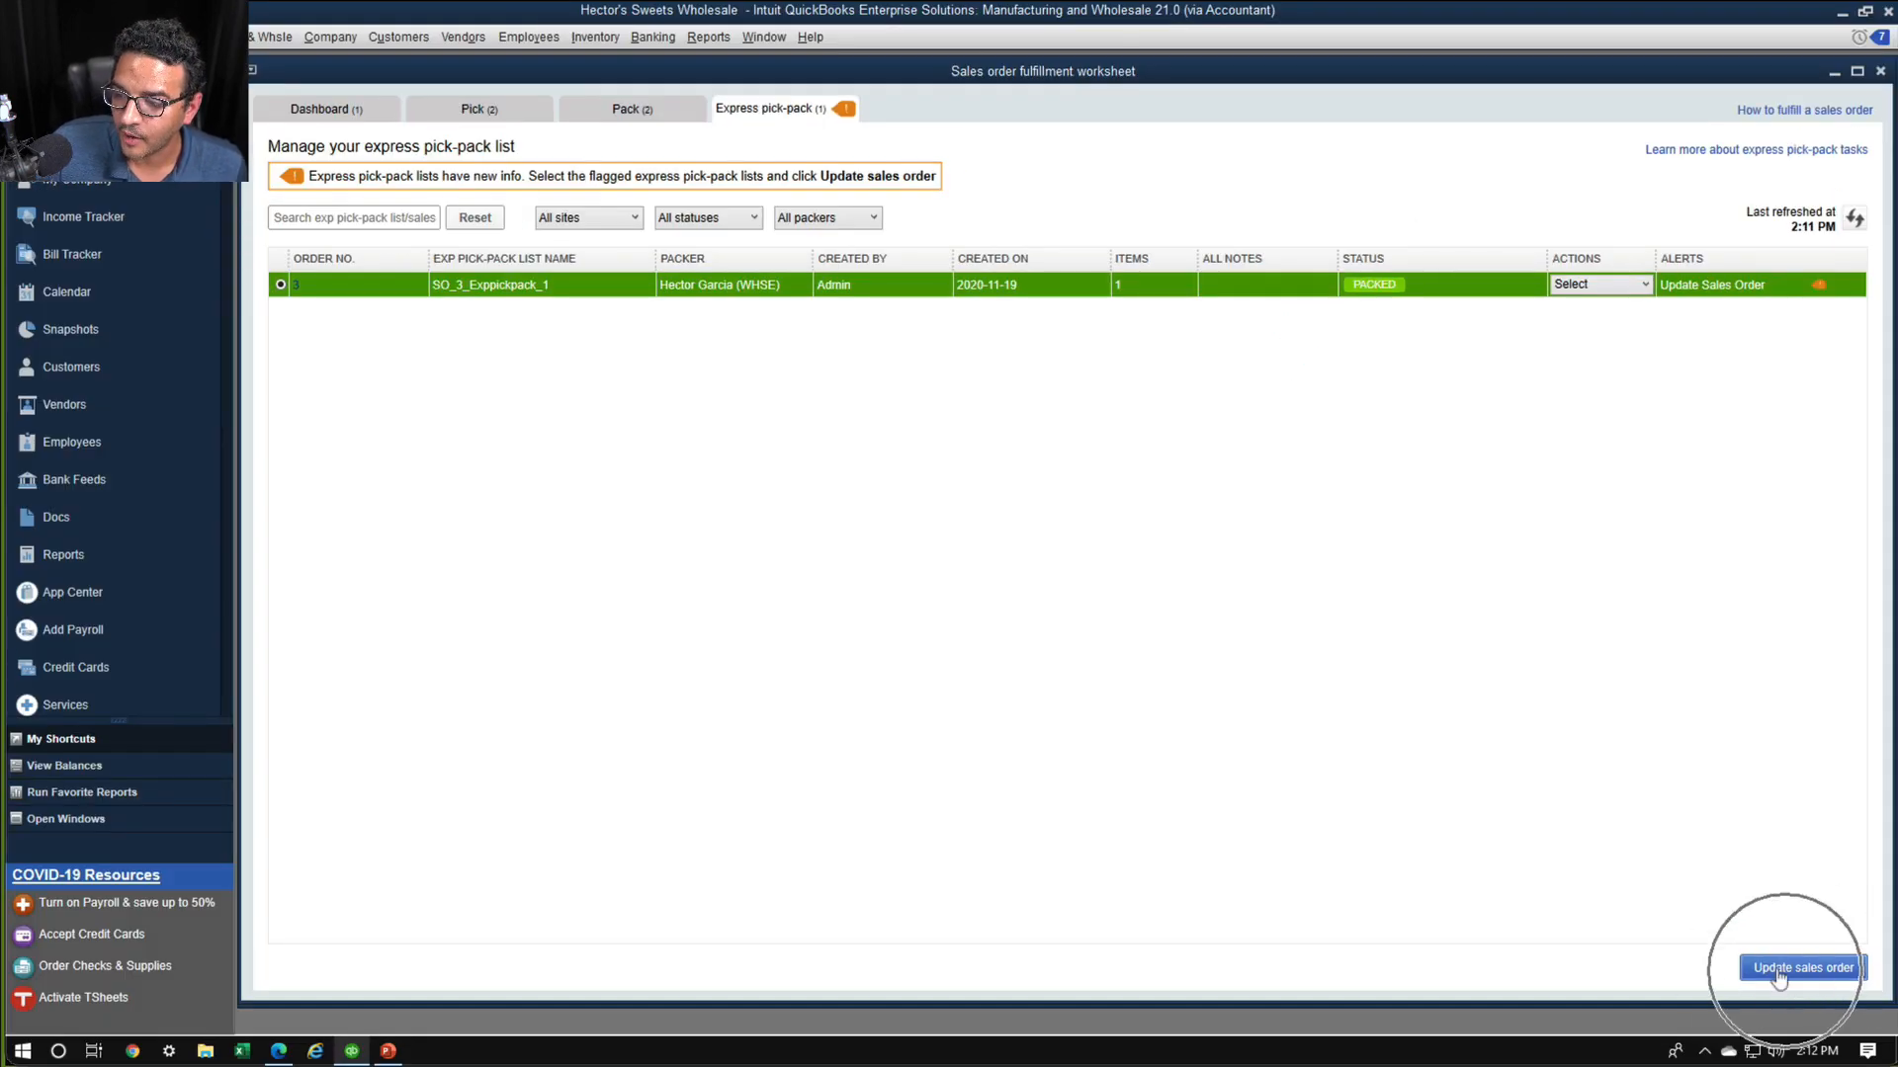
left_click(1779, 968)
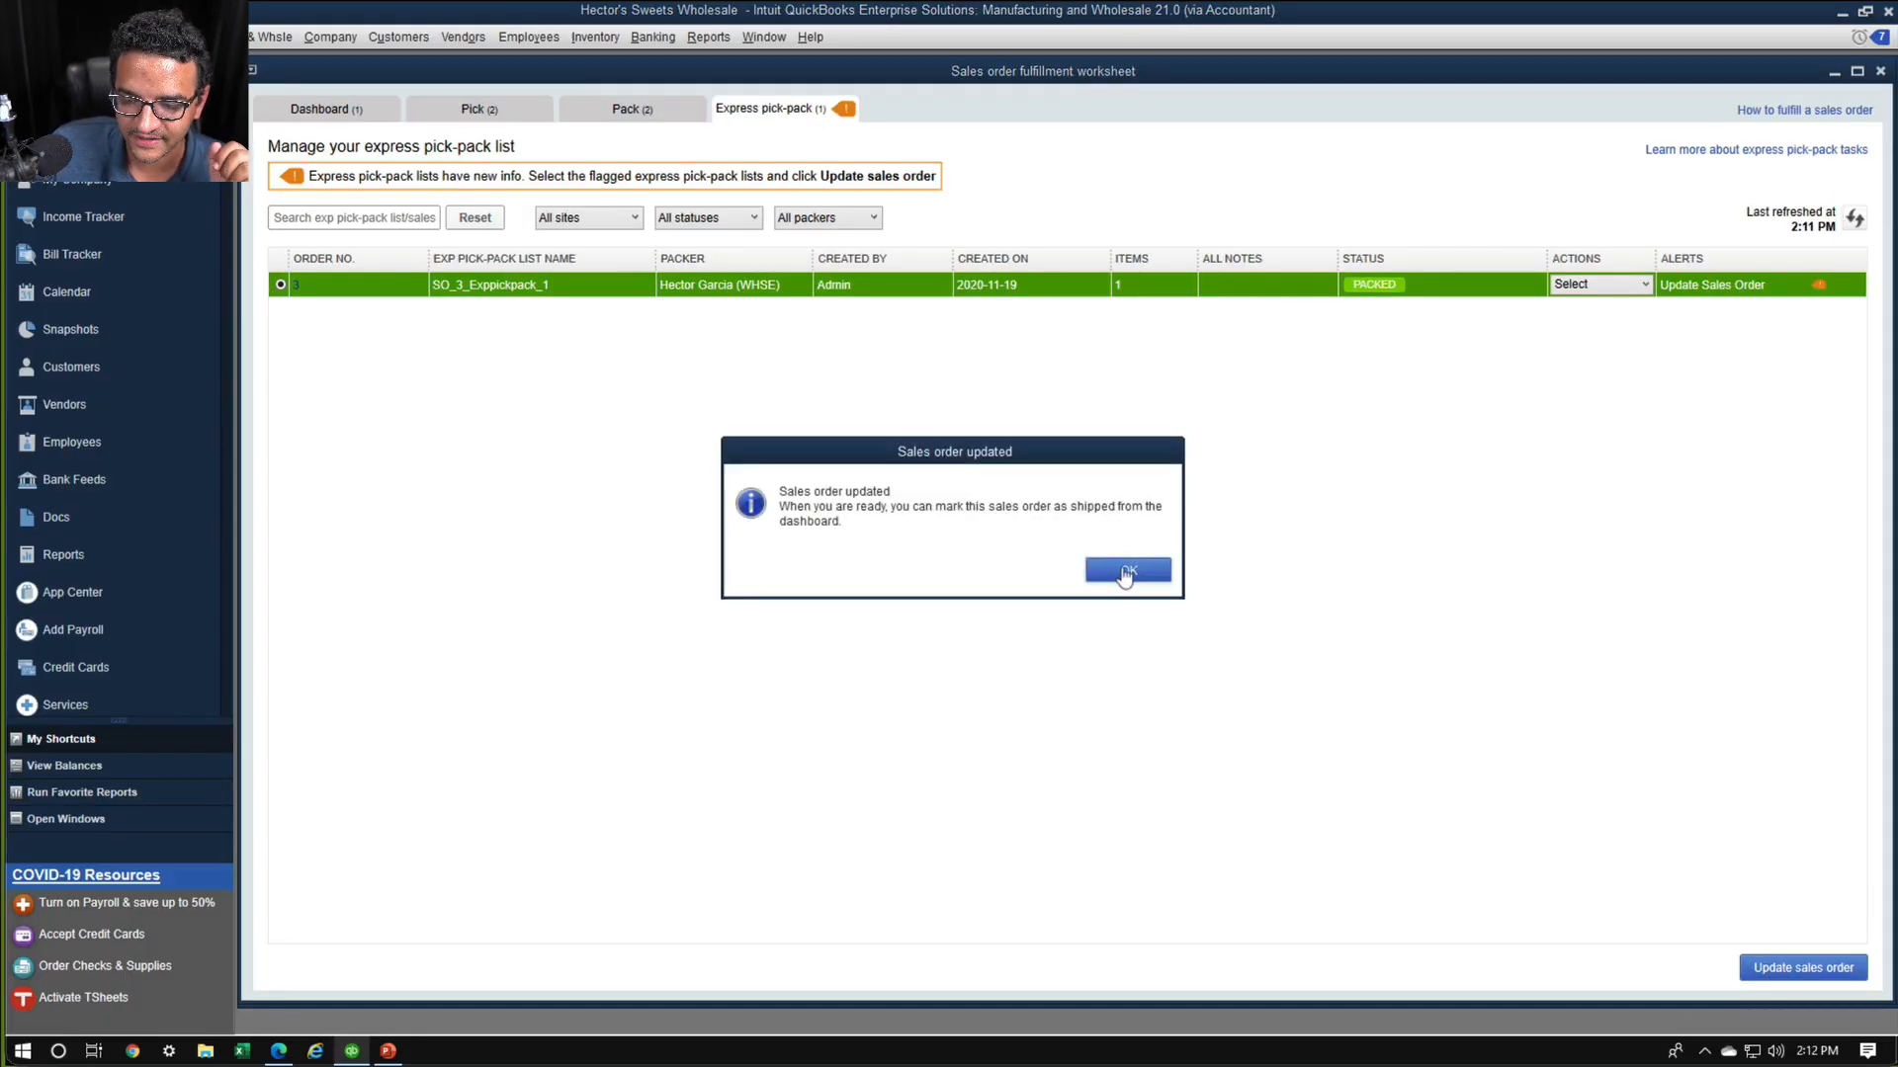
left_click(1127, 571)
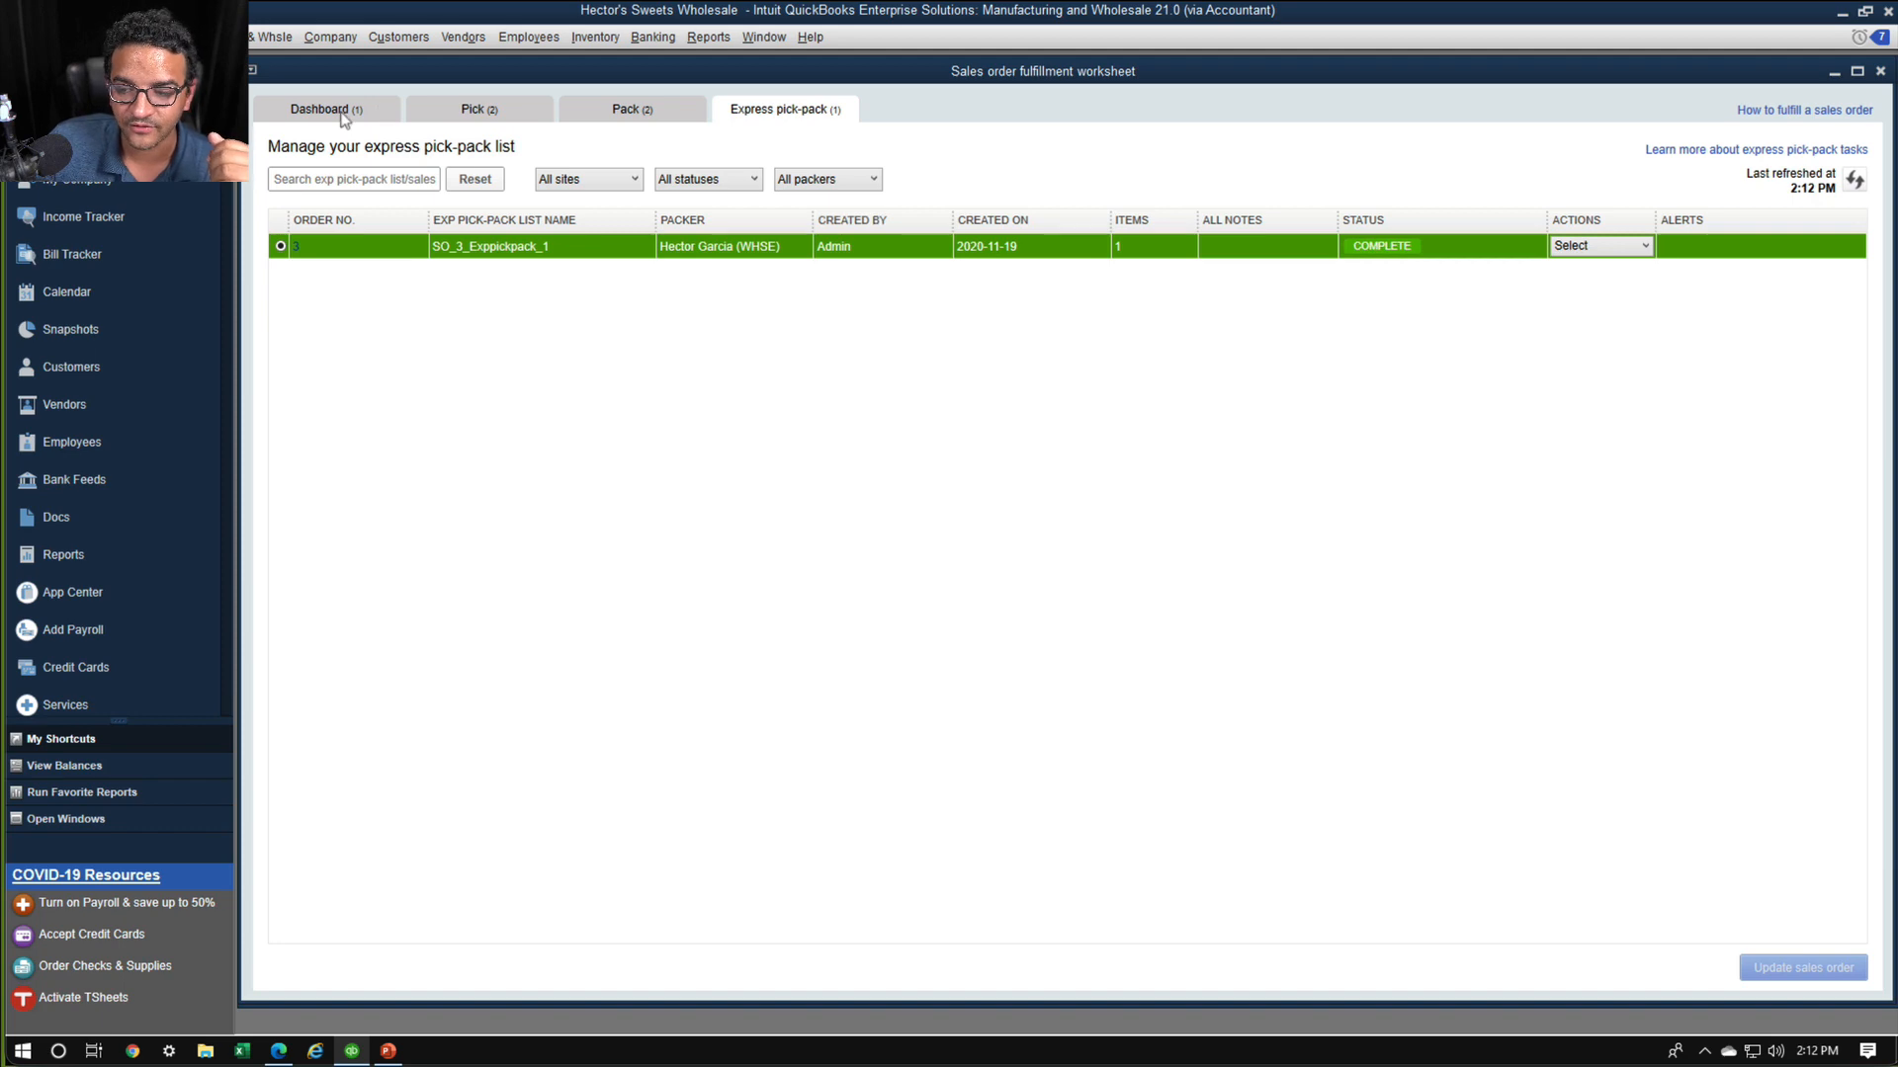
Review sales order 3's express pick-pack list and its packing slip print settings, closing both without printing
left_click(1640, 246)
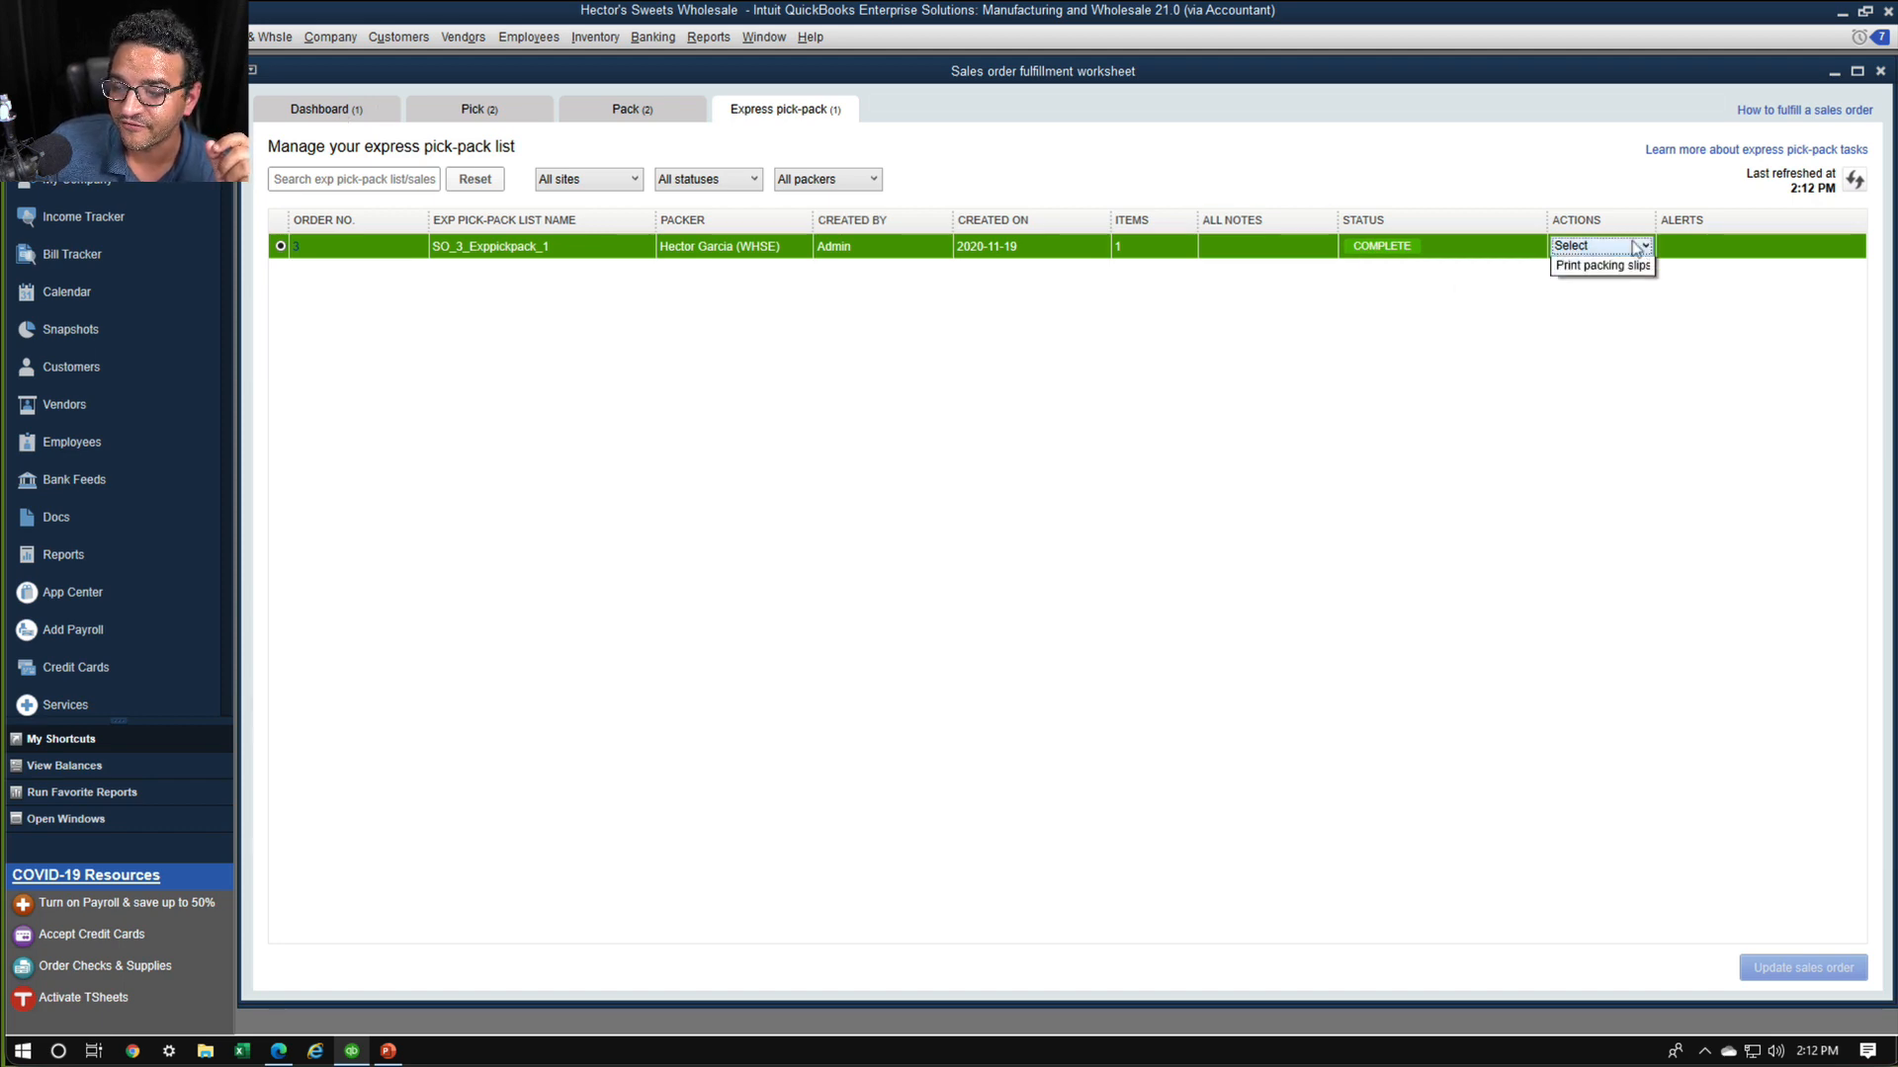
left_click(1621, 271)
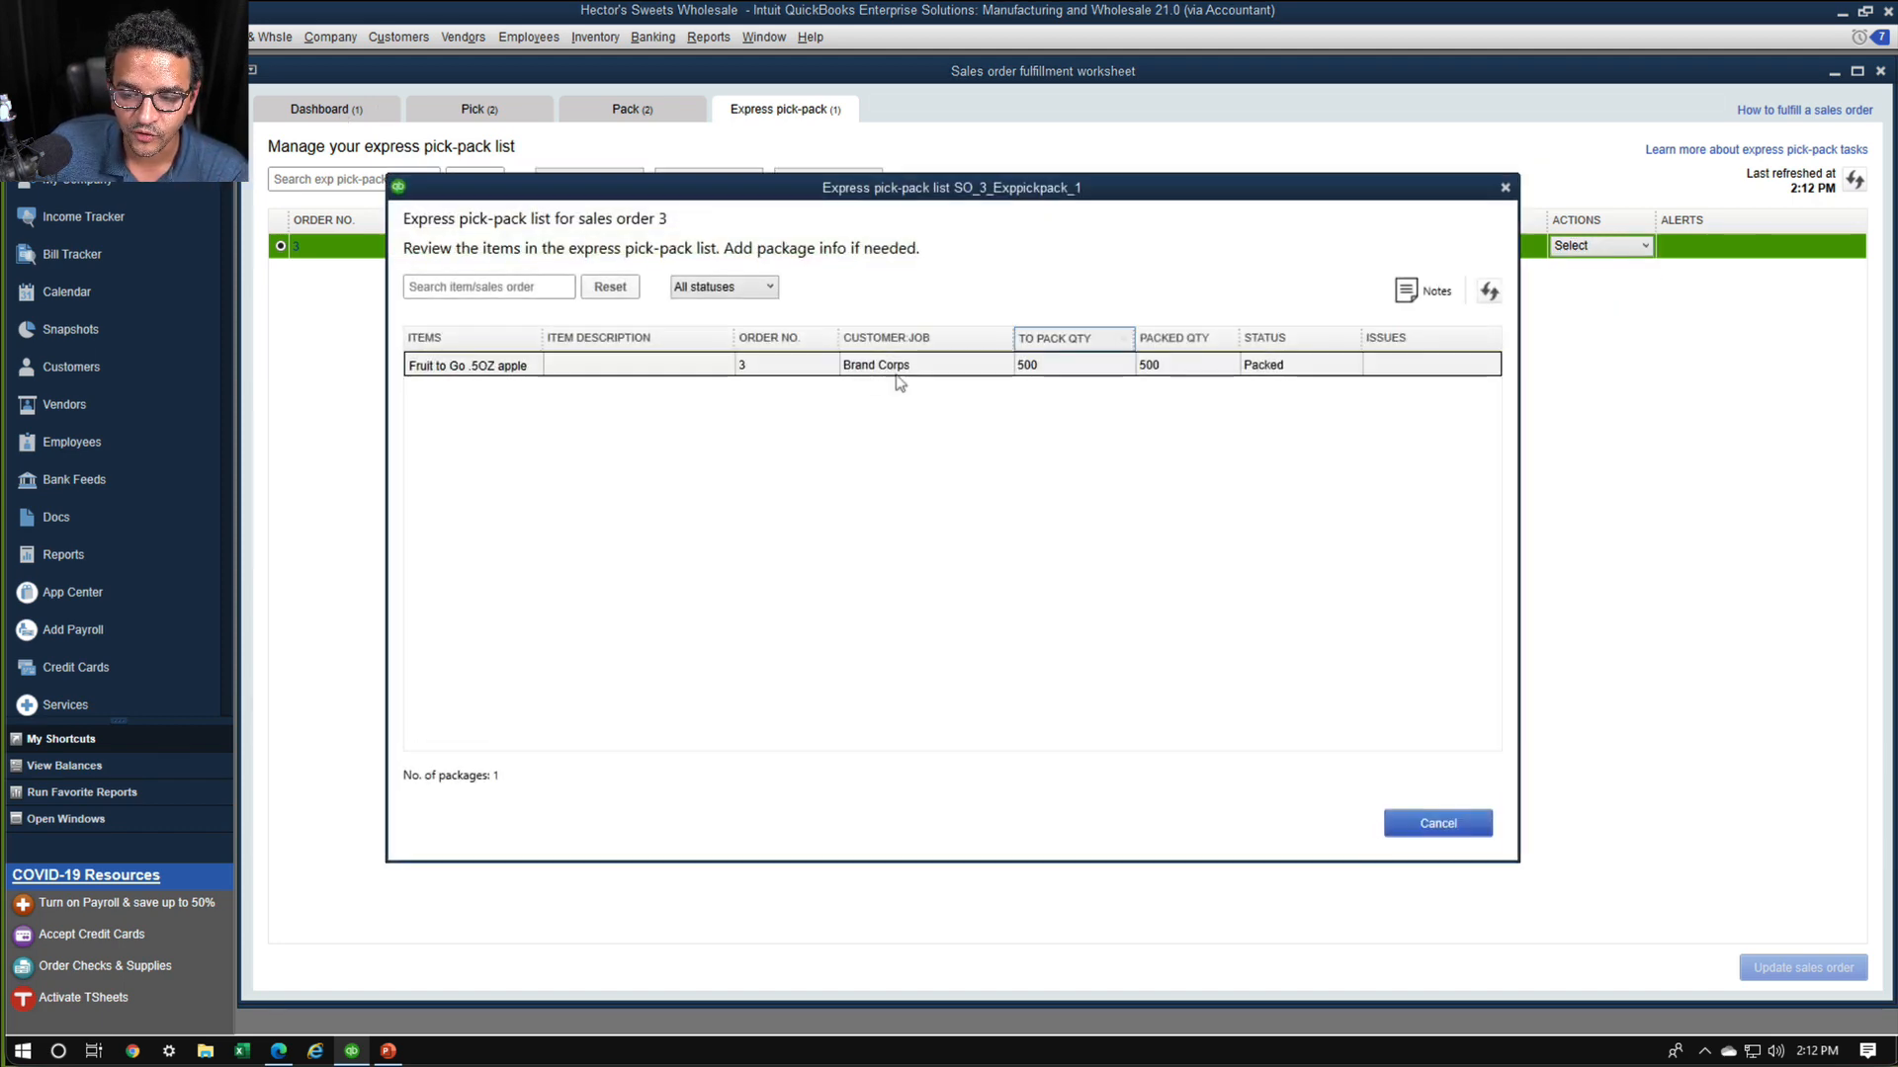
left_click(1506, 187)
left_click(1601, 247)
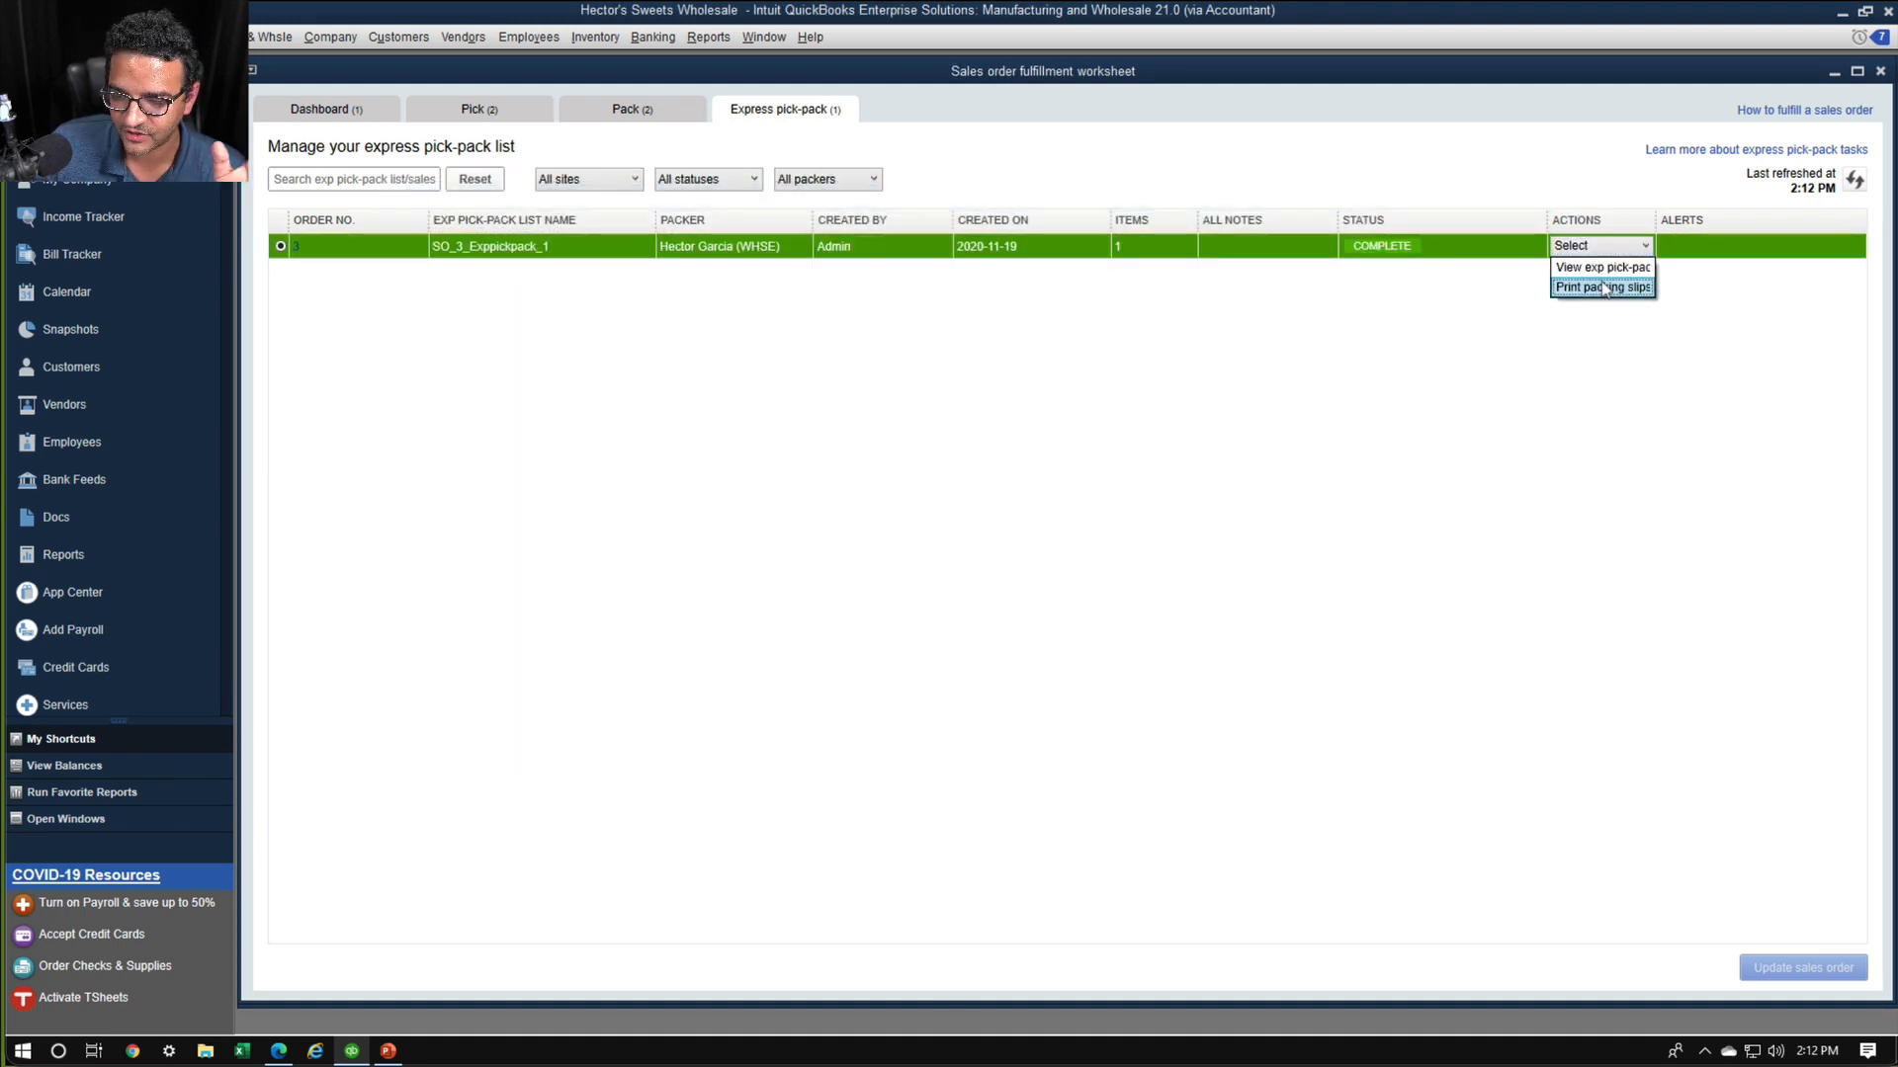
left_click(1603, 288)
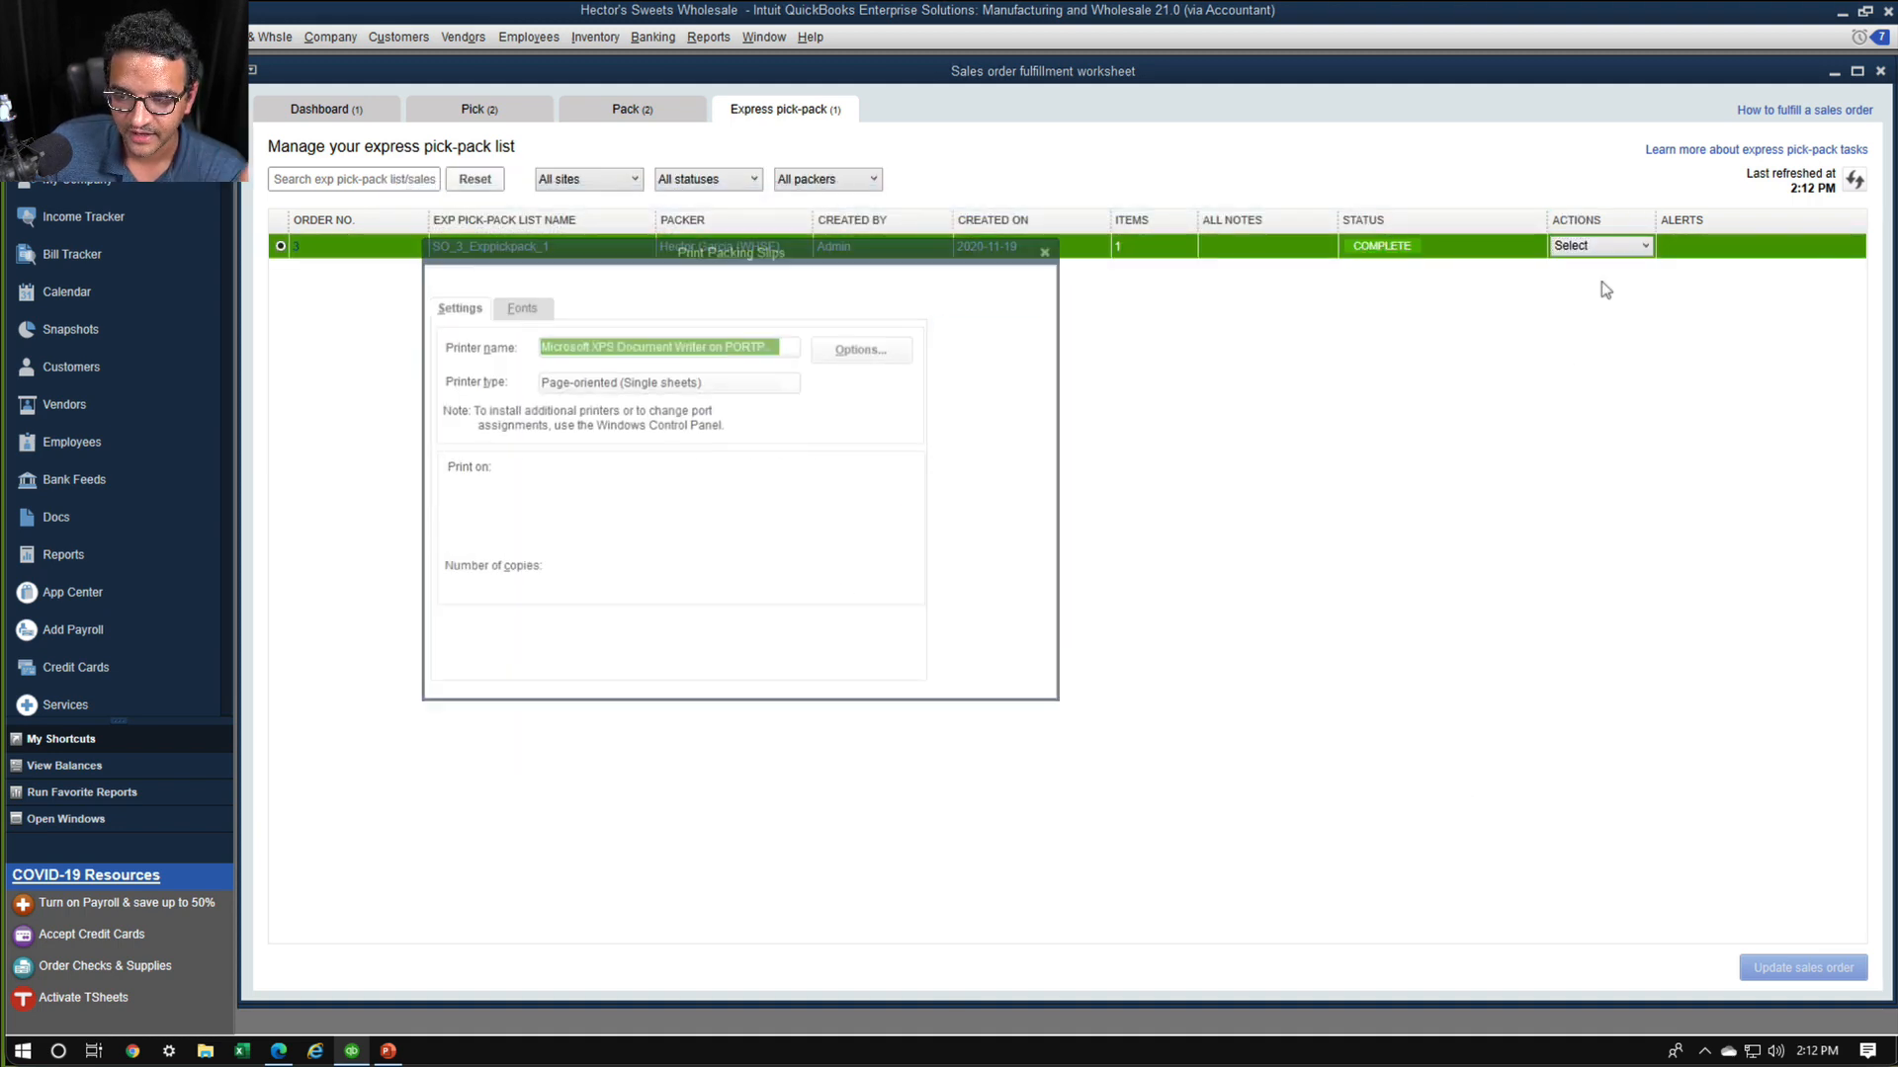
left_click(1051, 247)
Mark Brand Corps' packed sales order 3 as shipped from the fulfillment dashboard and acknowledge the update
left_click(348, 114)
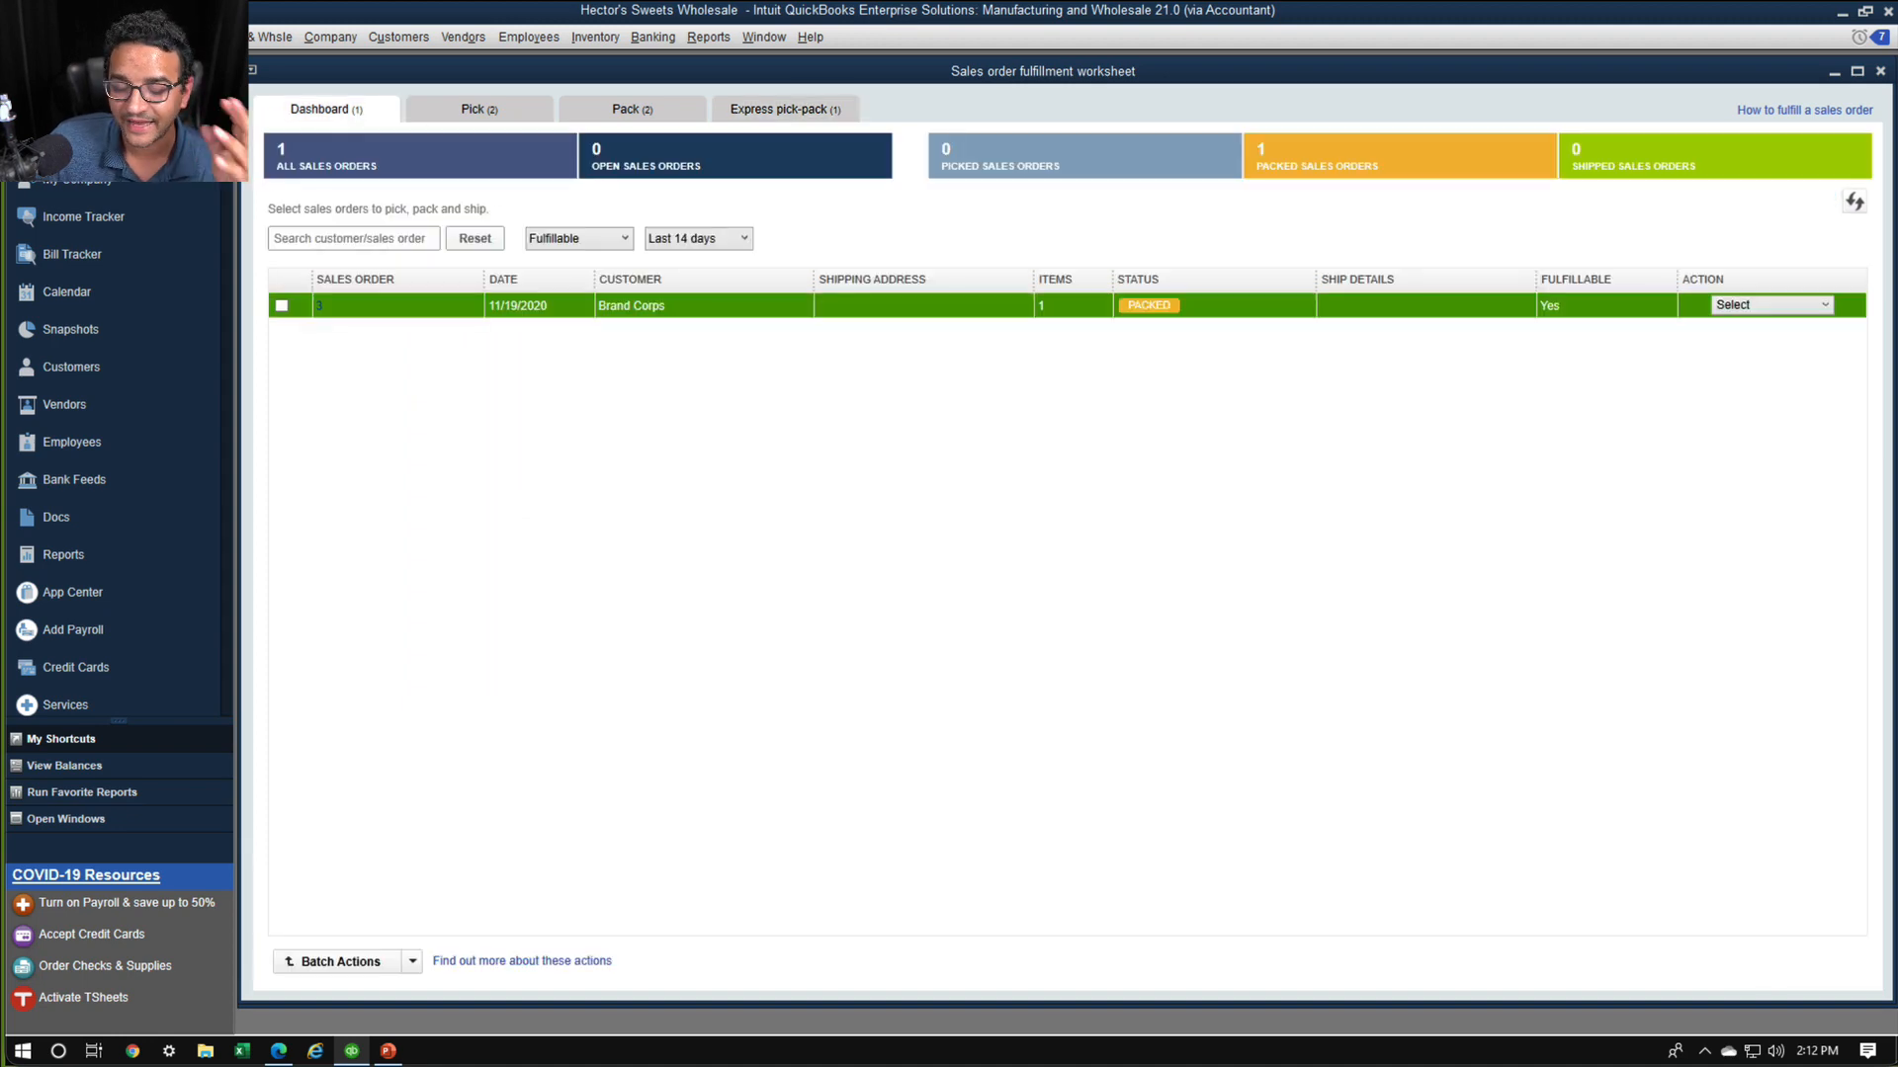
left_click(1767, 310)
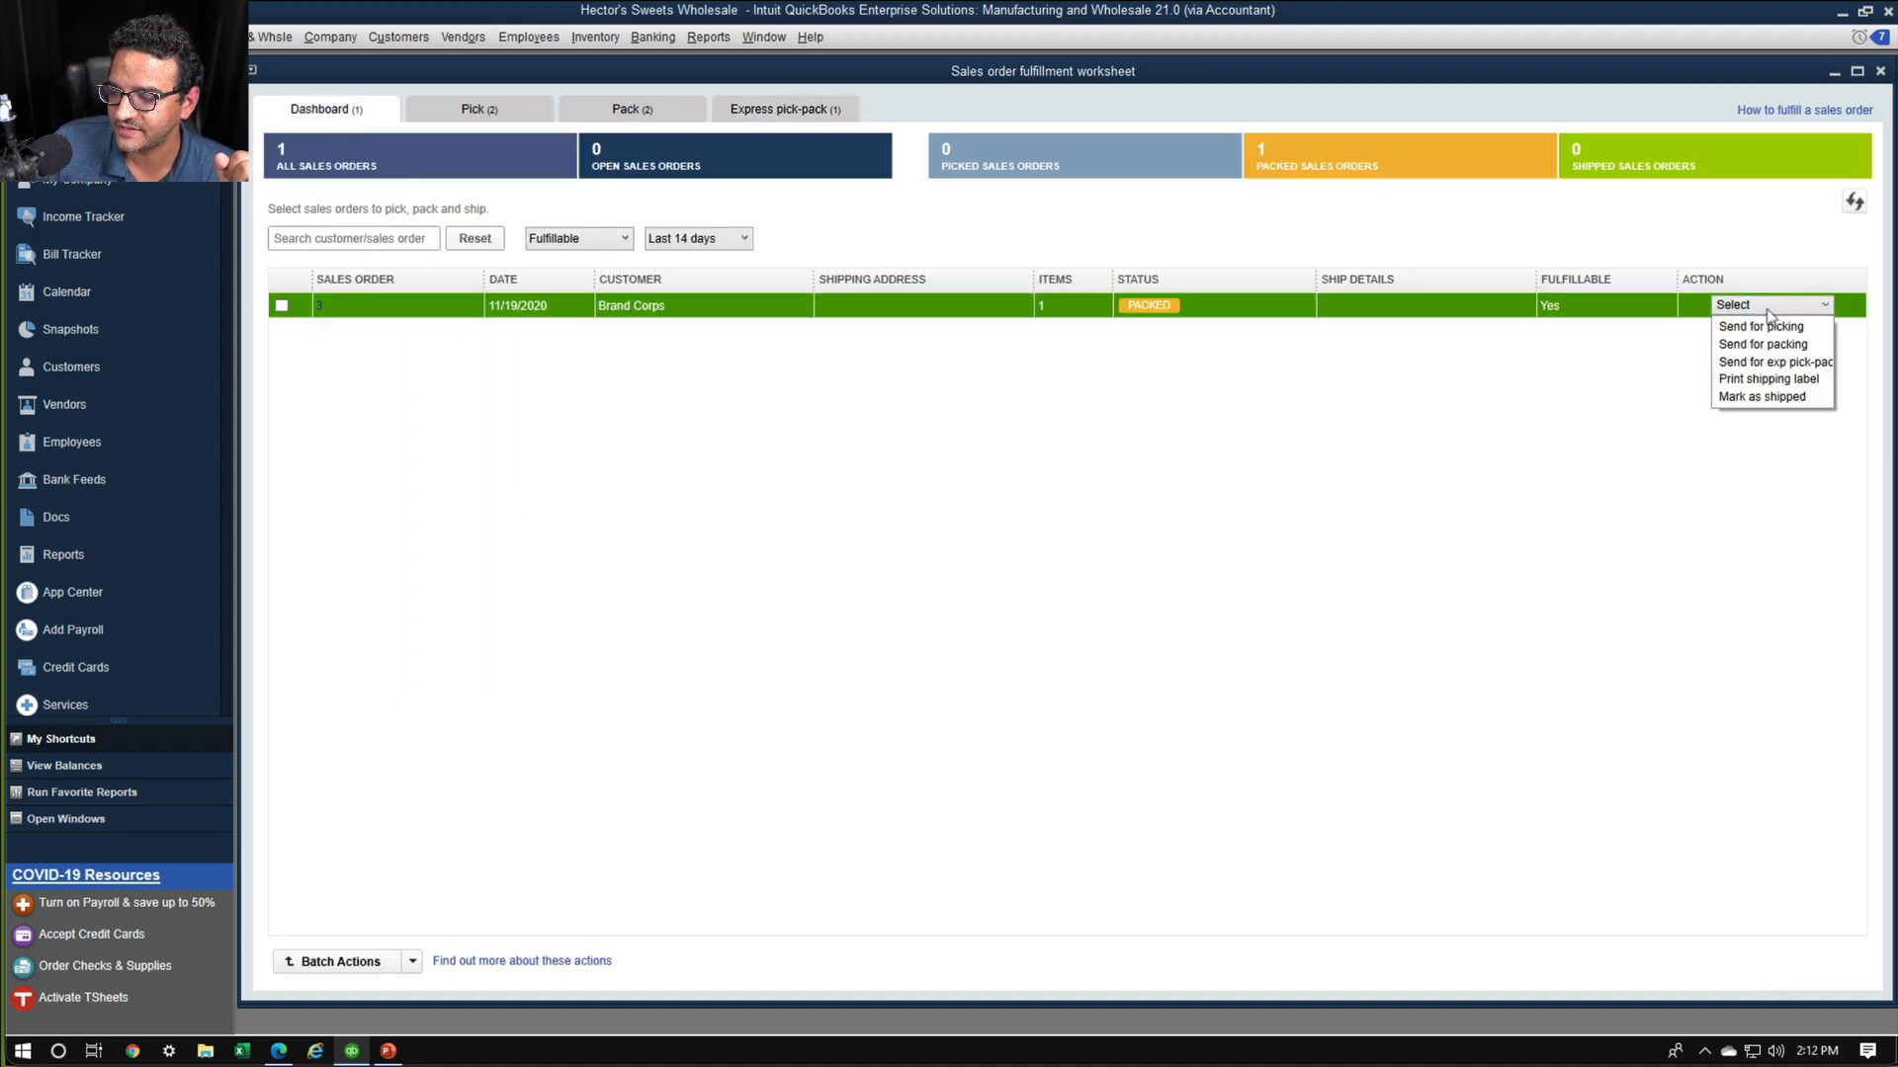
left_click(1769, 398)
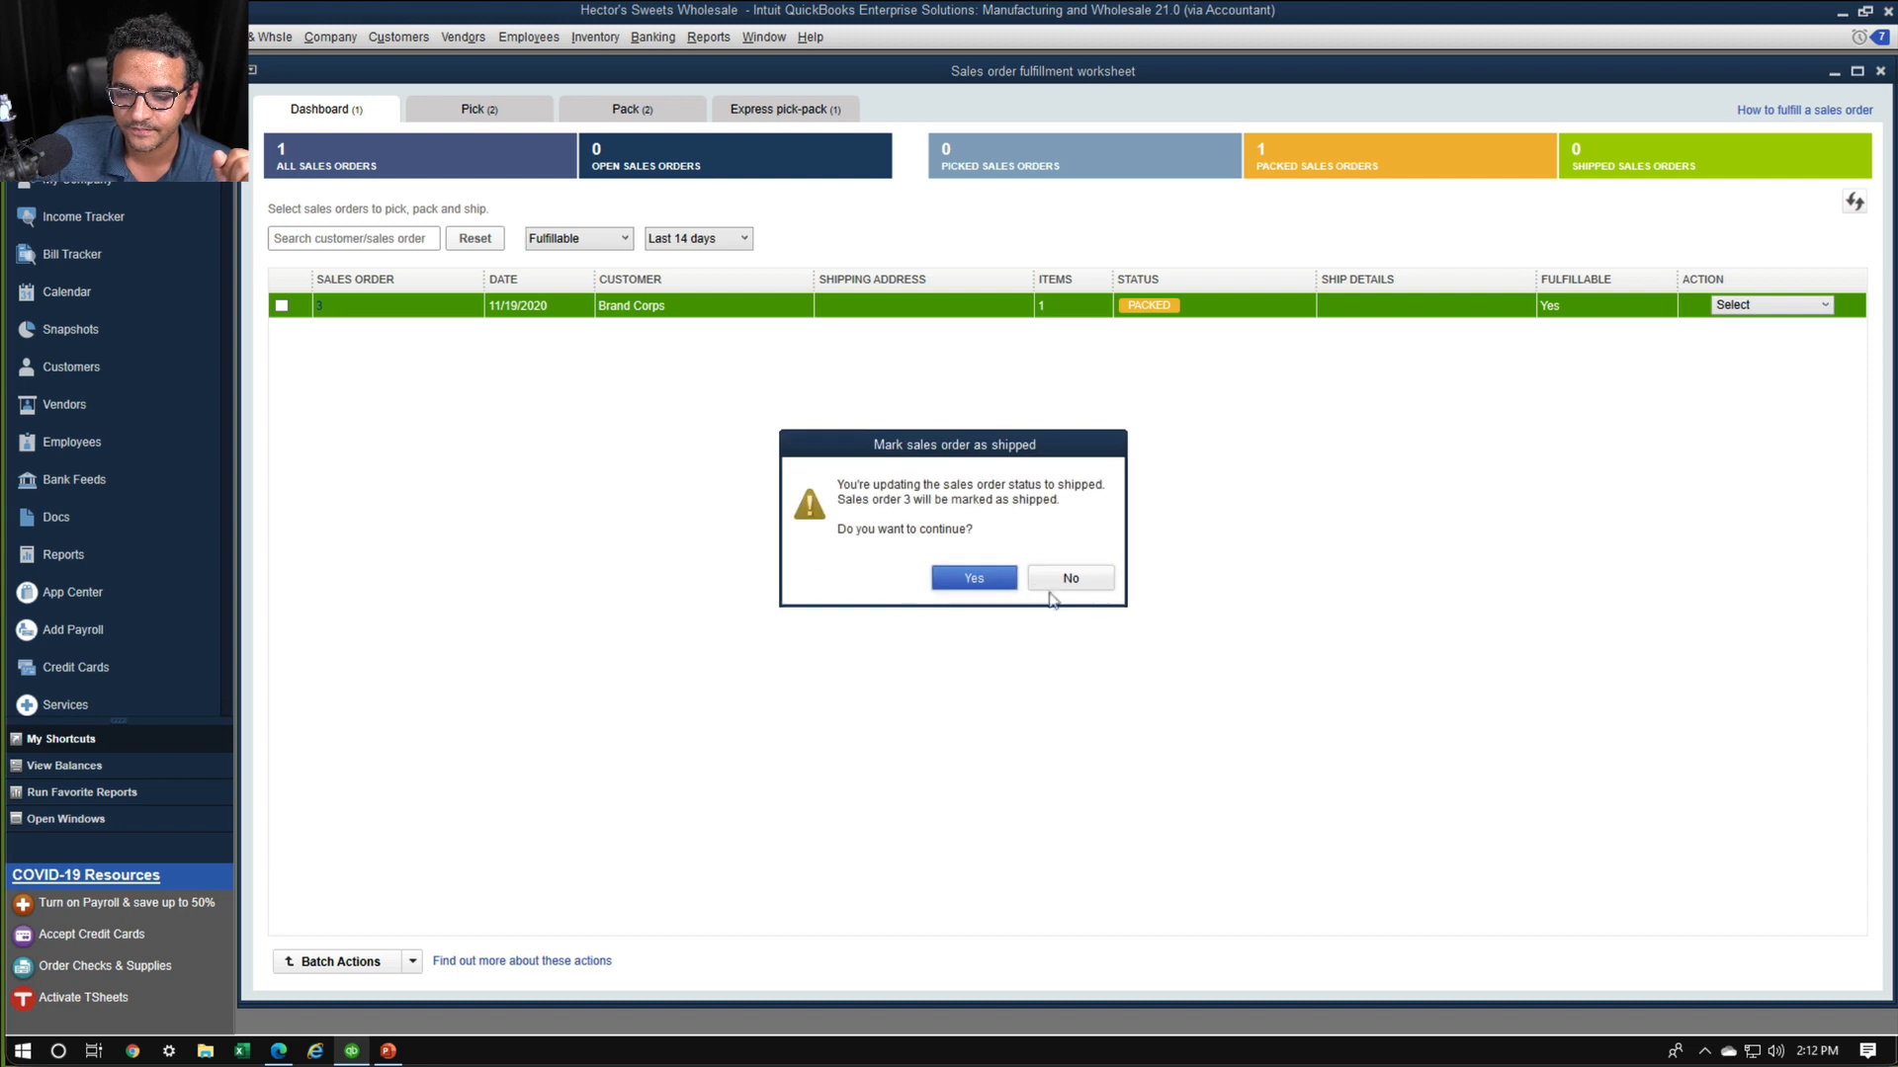
left_click(974, 579)
left_click(1009, 569)
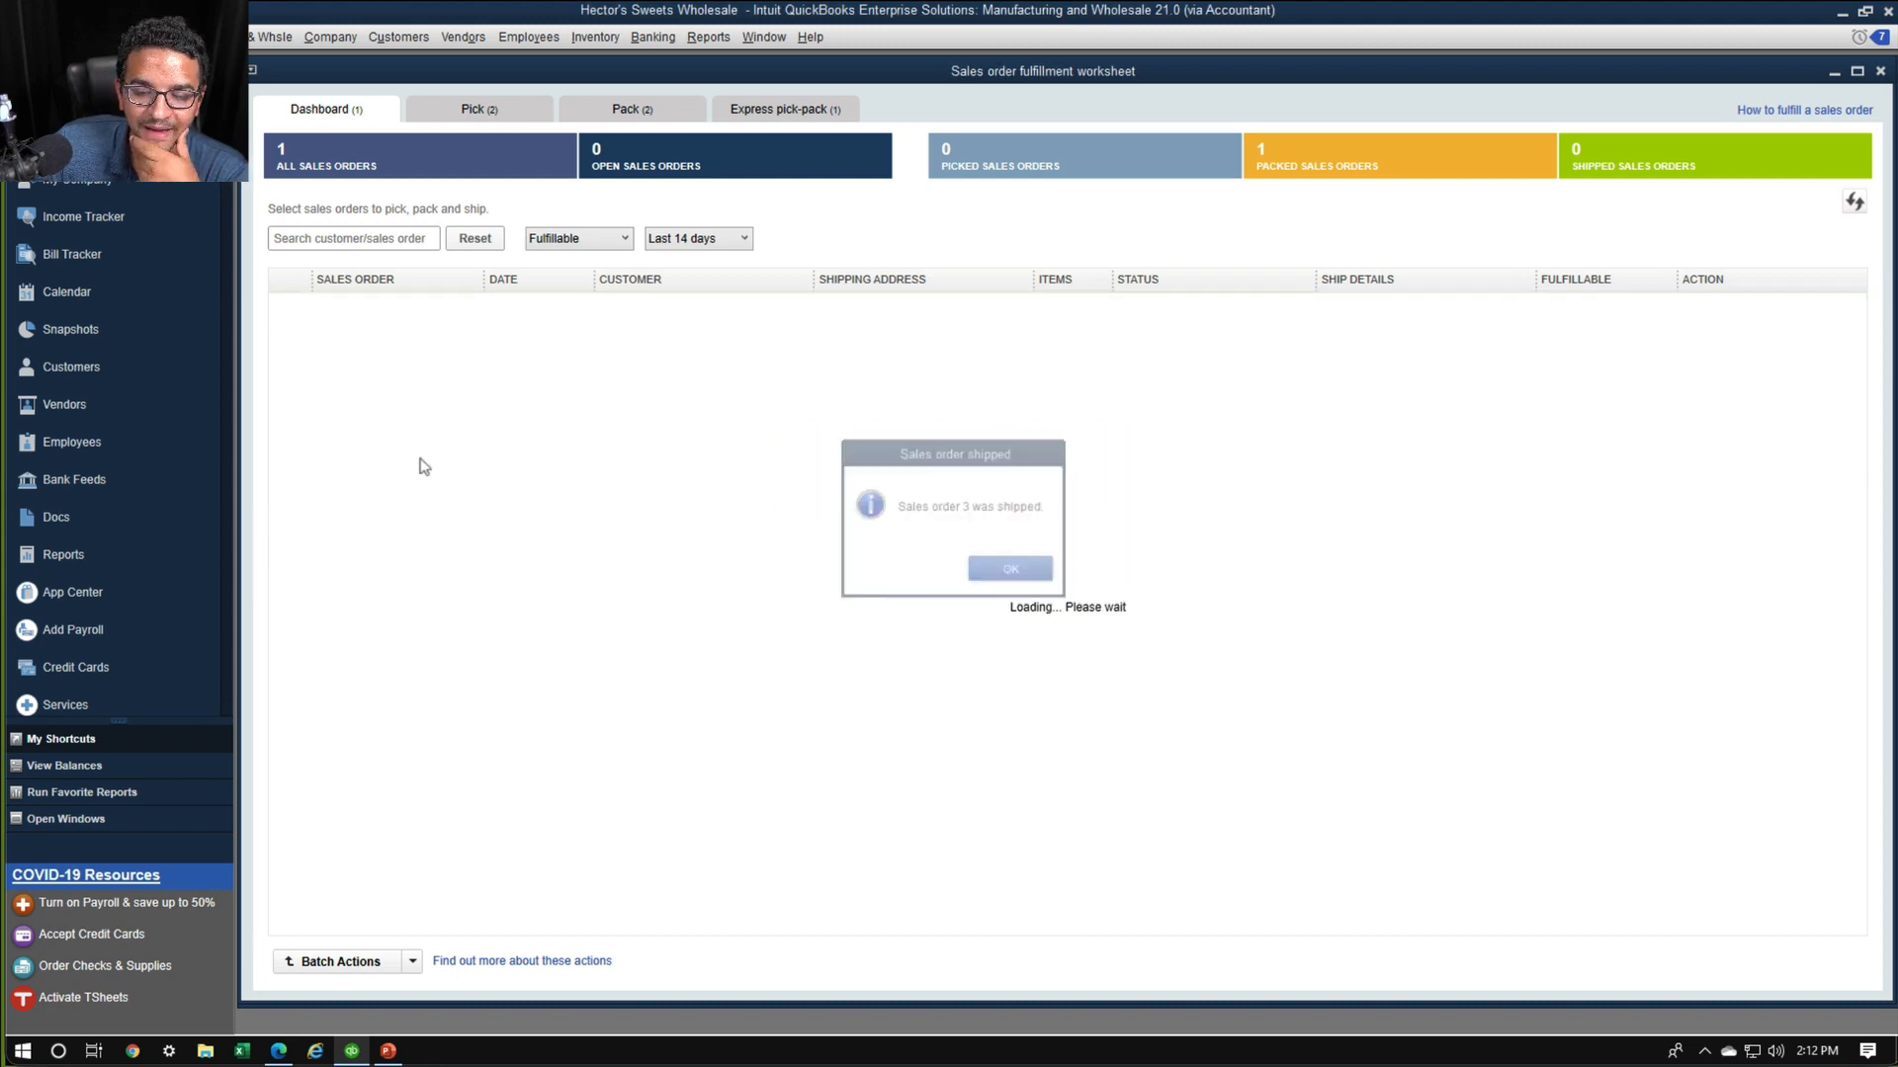
Open Brand Corps' sales order 3, create an invoice for all of the sales order, and save it
double_click(308, 308)
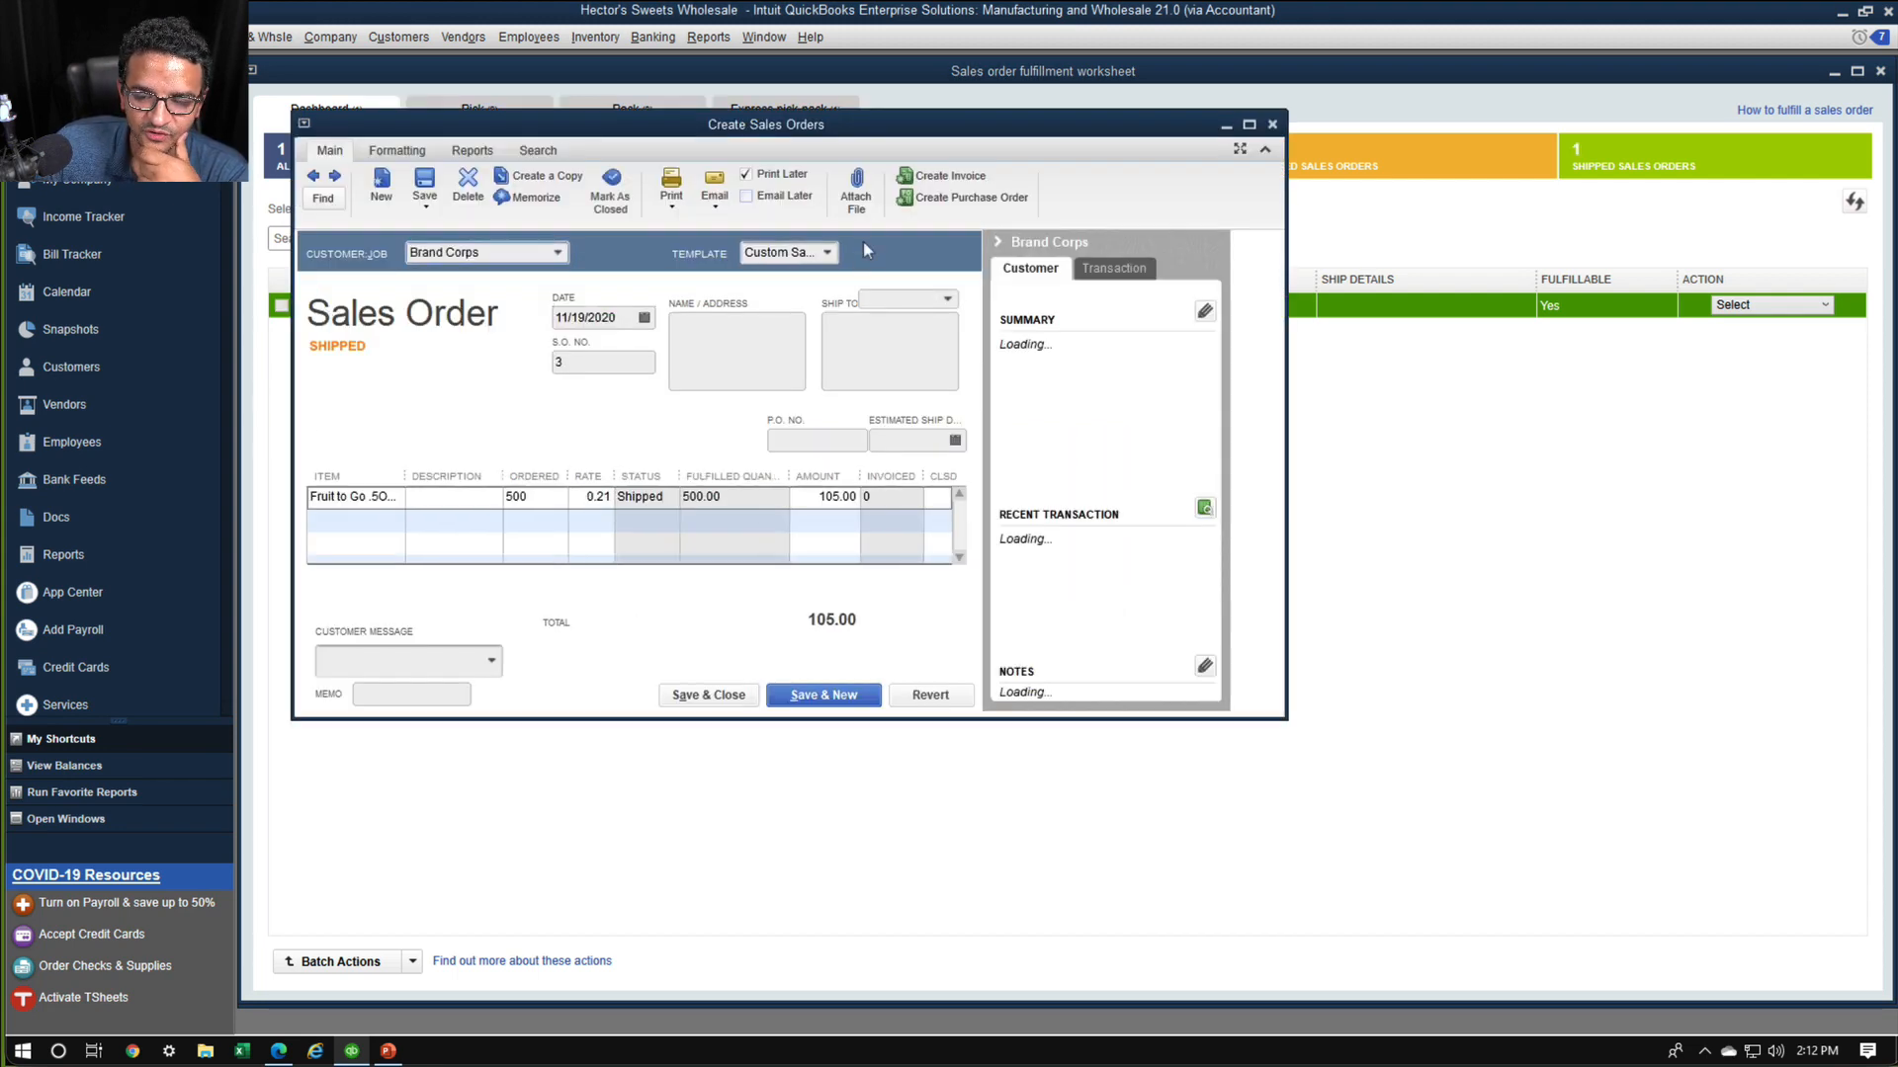
left_click(965, 177)
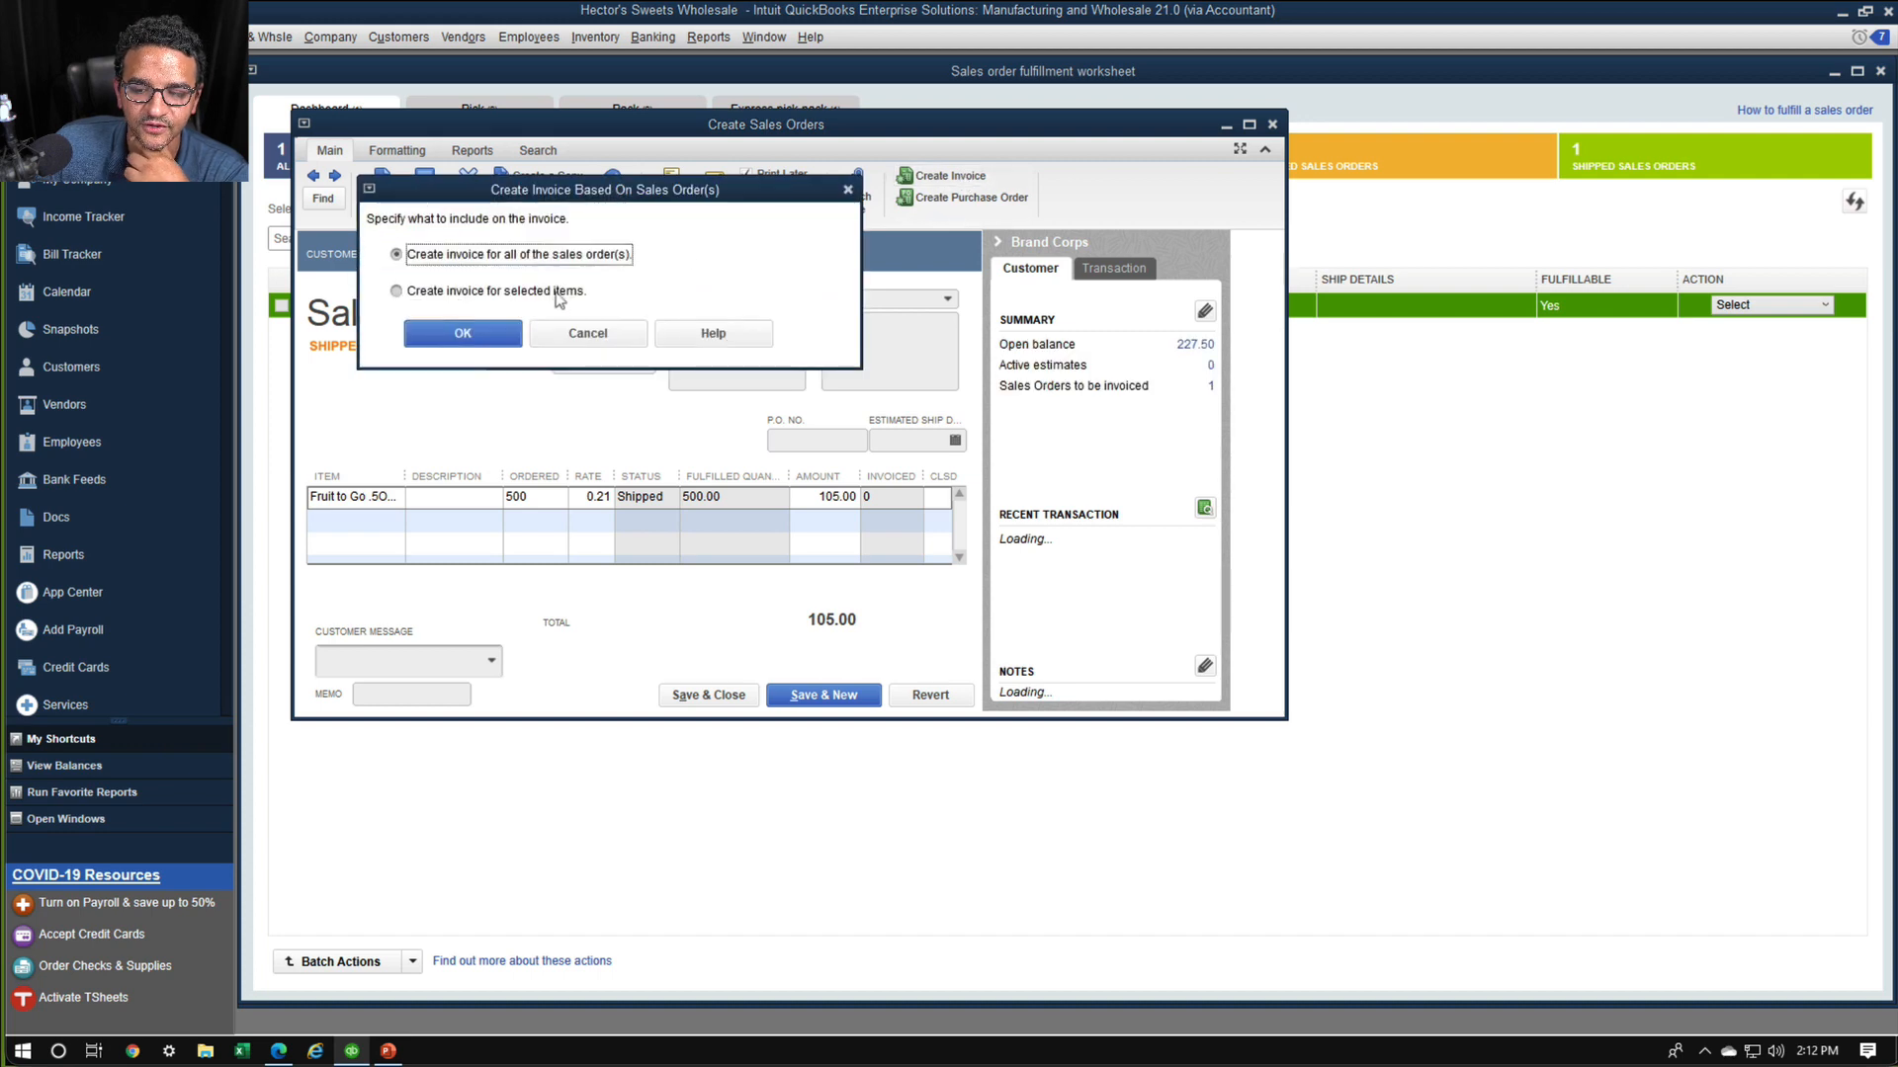
left_click(463, 334)
left_click(783, 742)
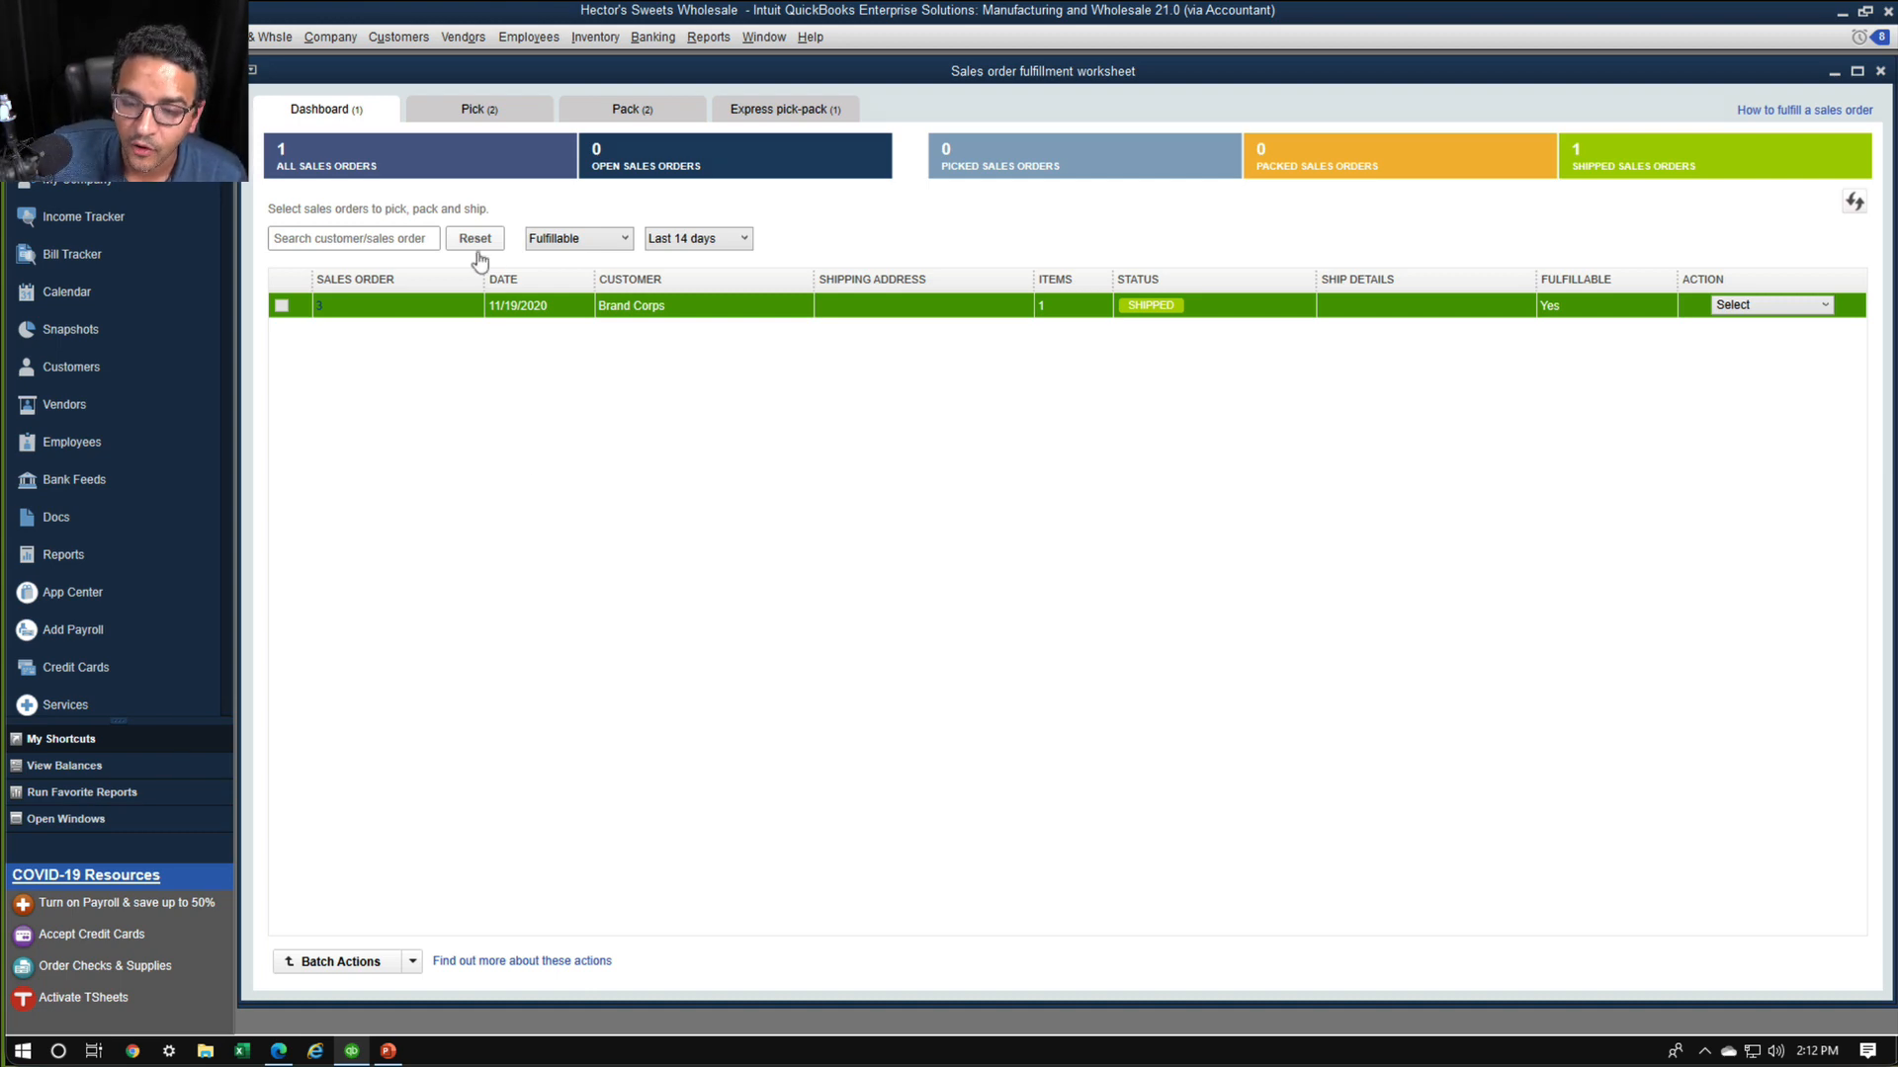
Check the fulfillment dashboard for remaining fulfillable sales orders and review the express pick-pack and packing lists
left_click(585, 238)
left_click(872, 246)
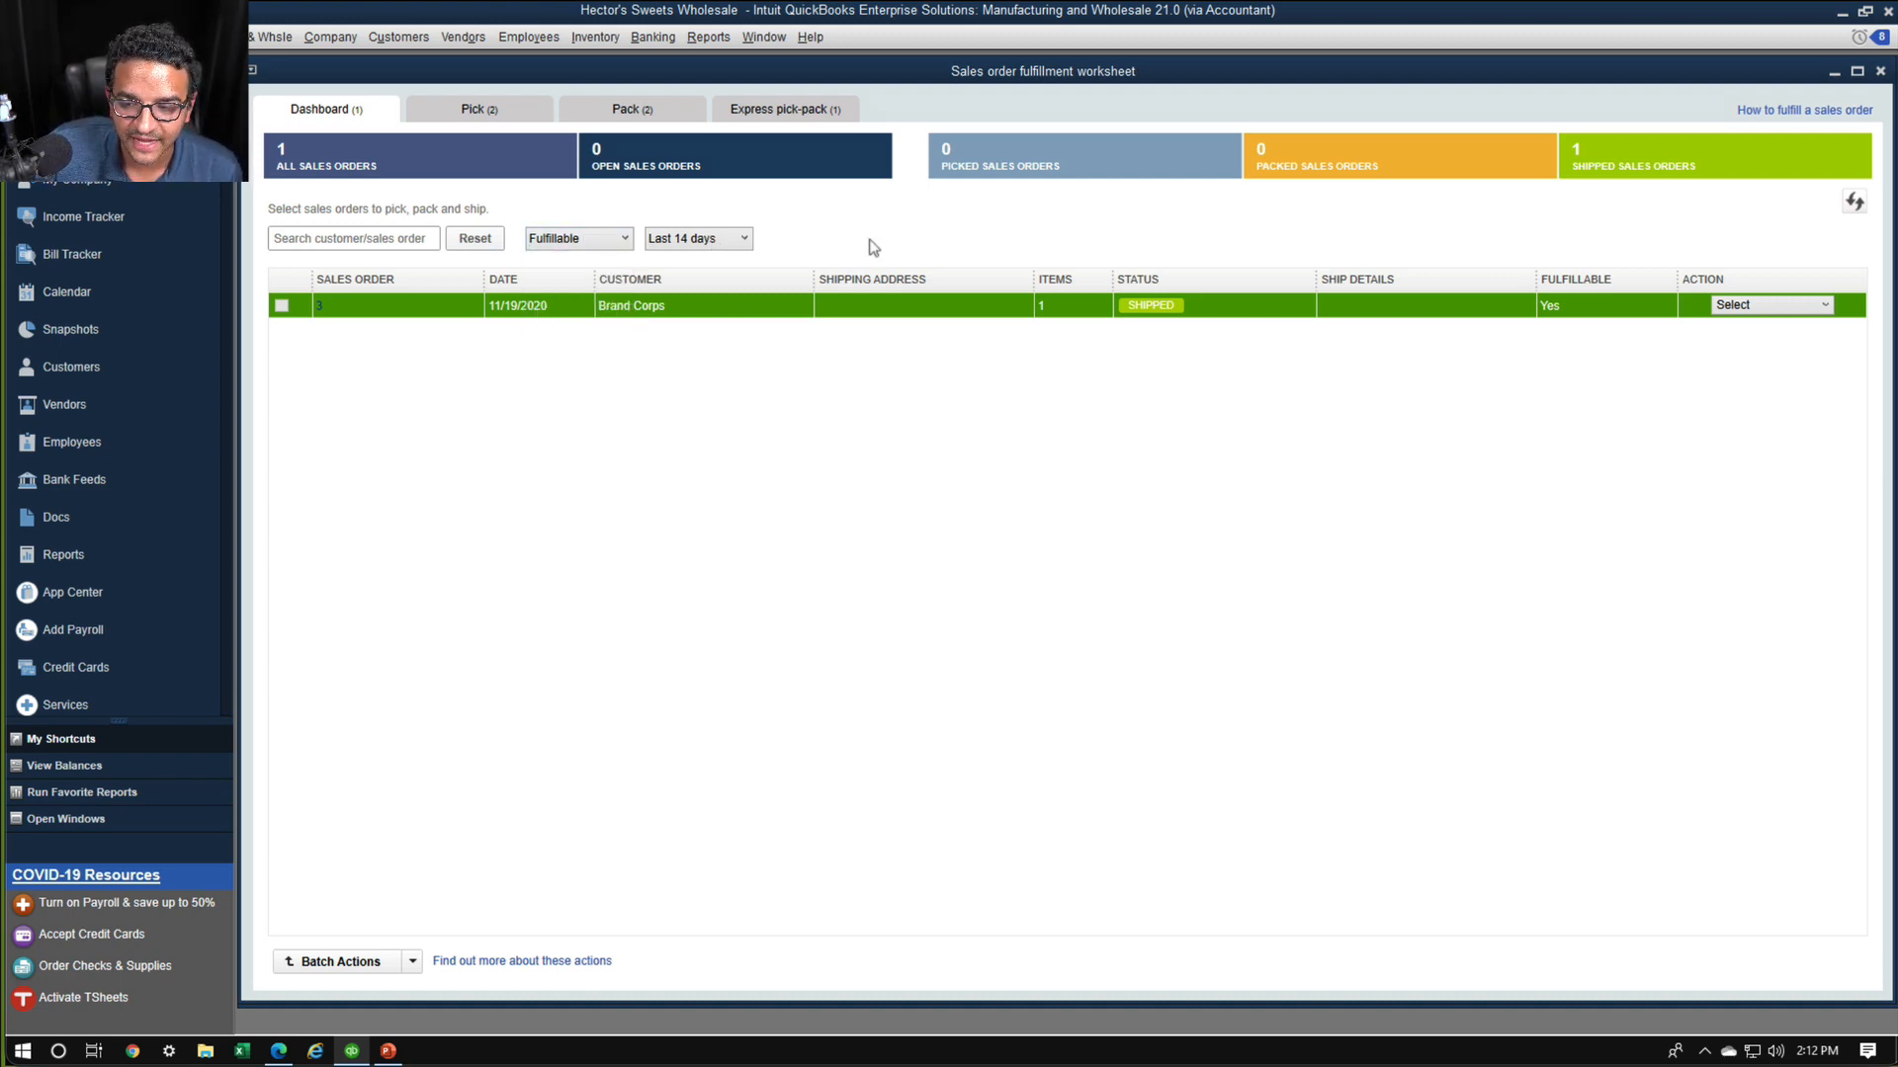
left_click(776, 112)
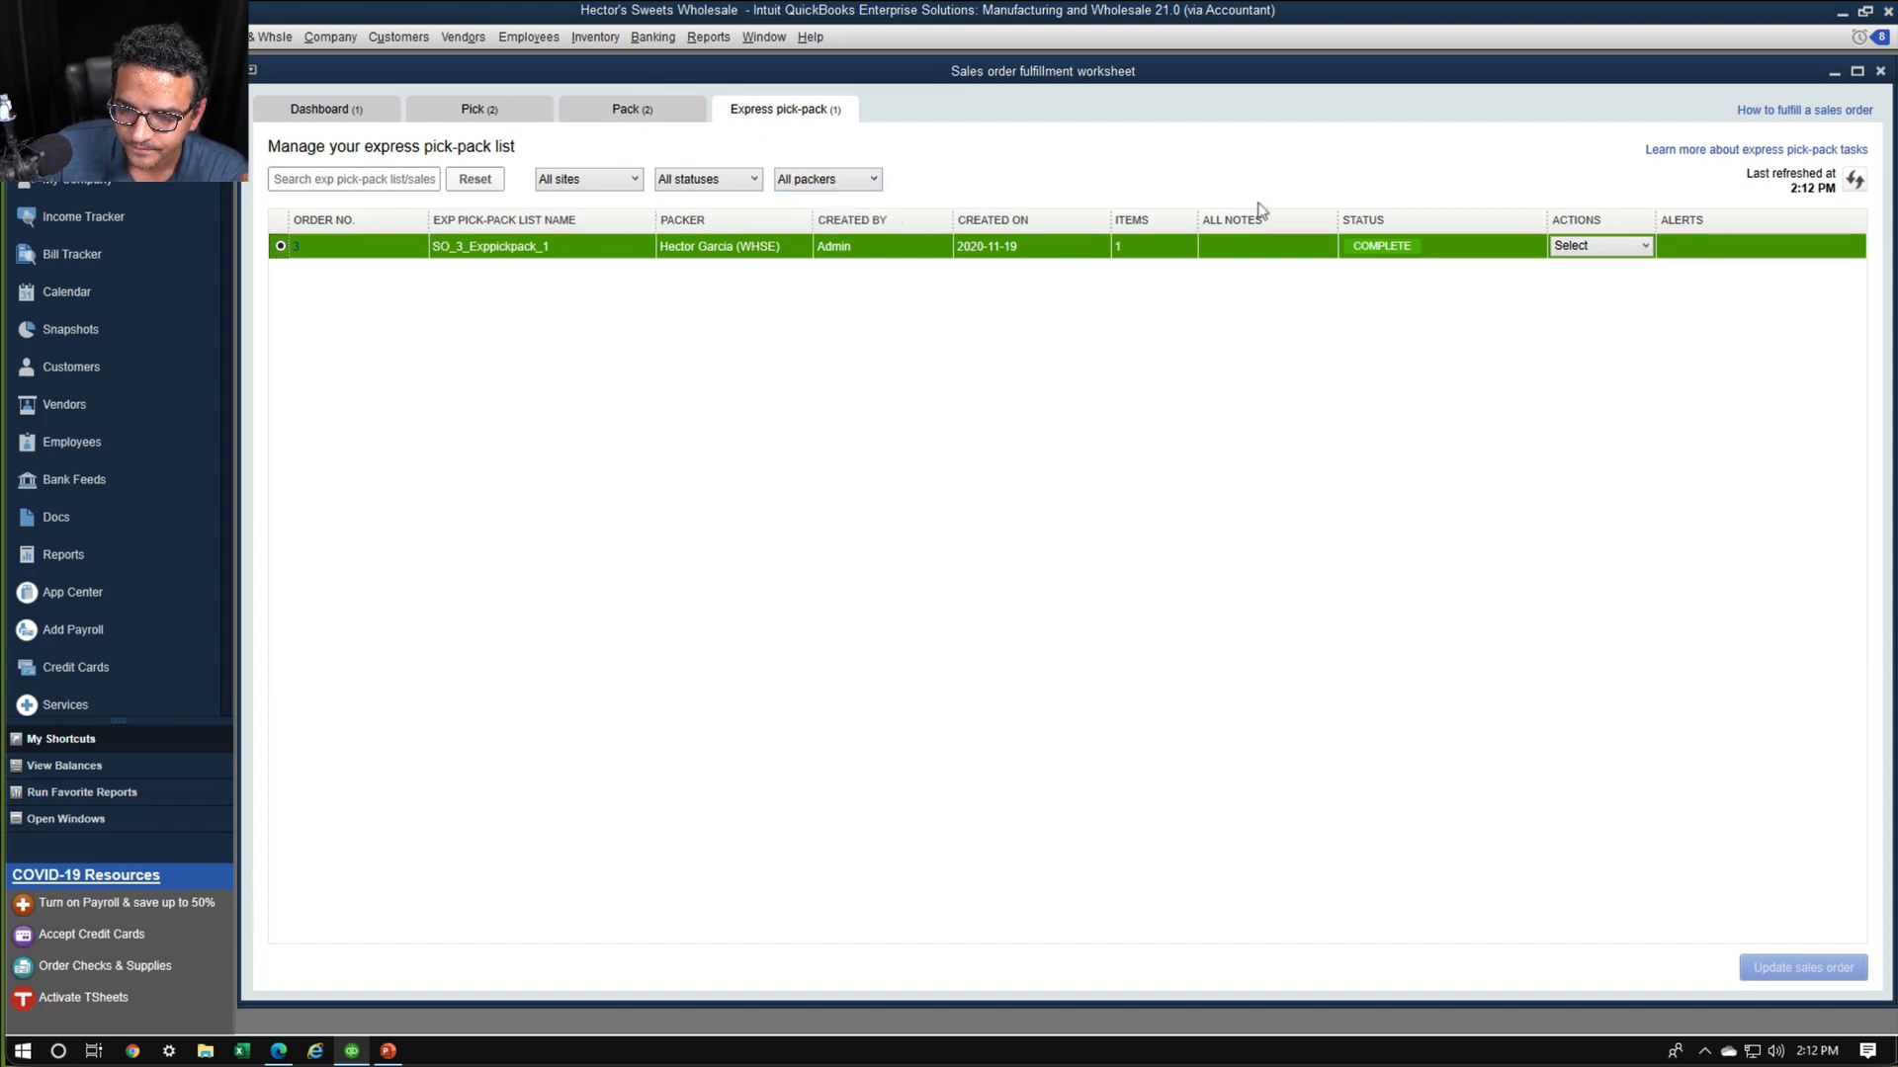
left_click(319, 110)
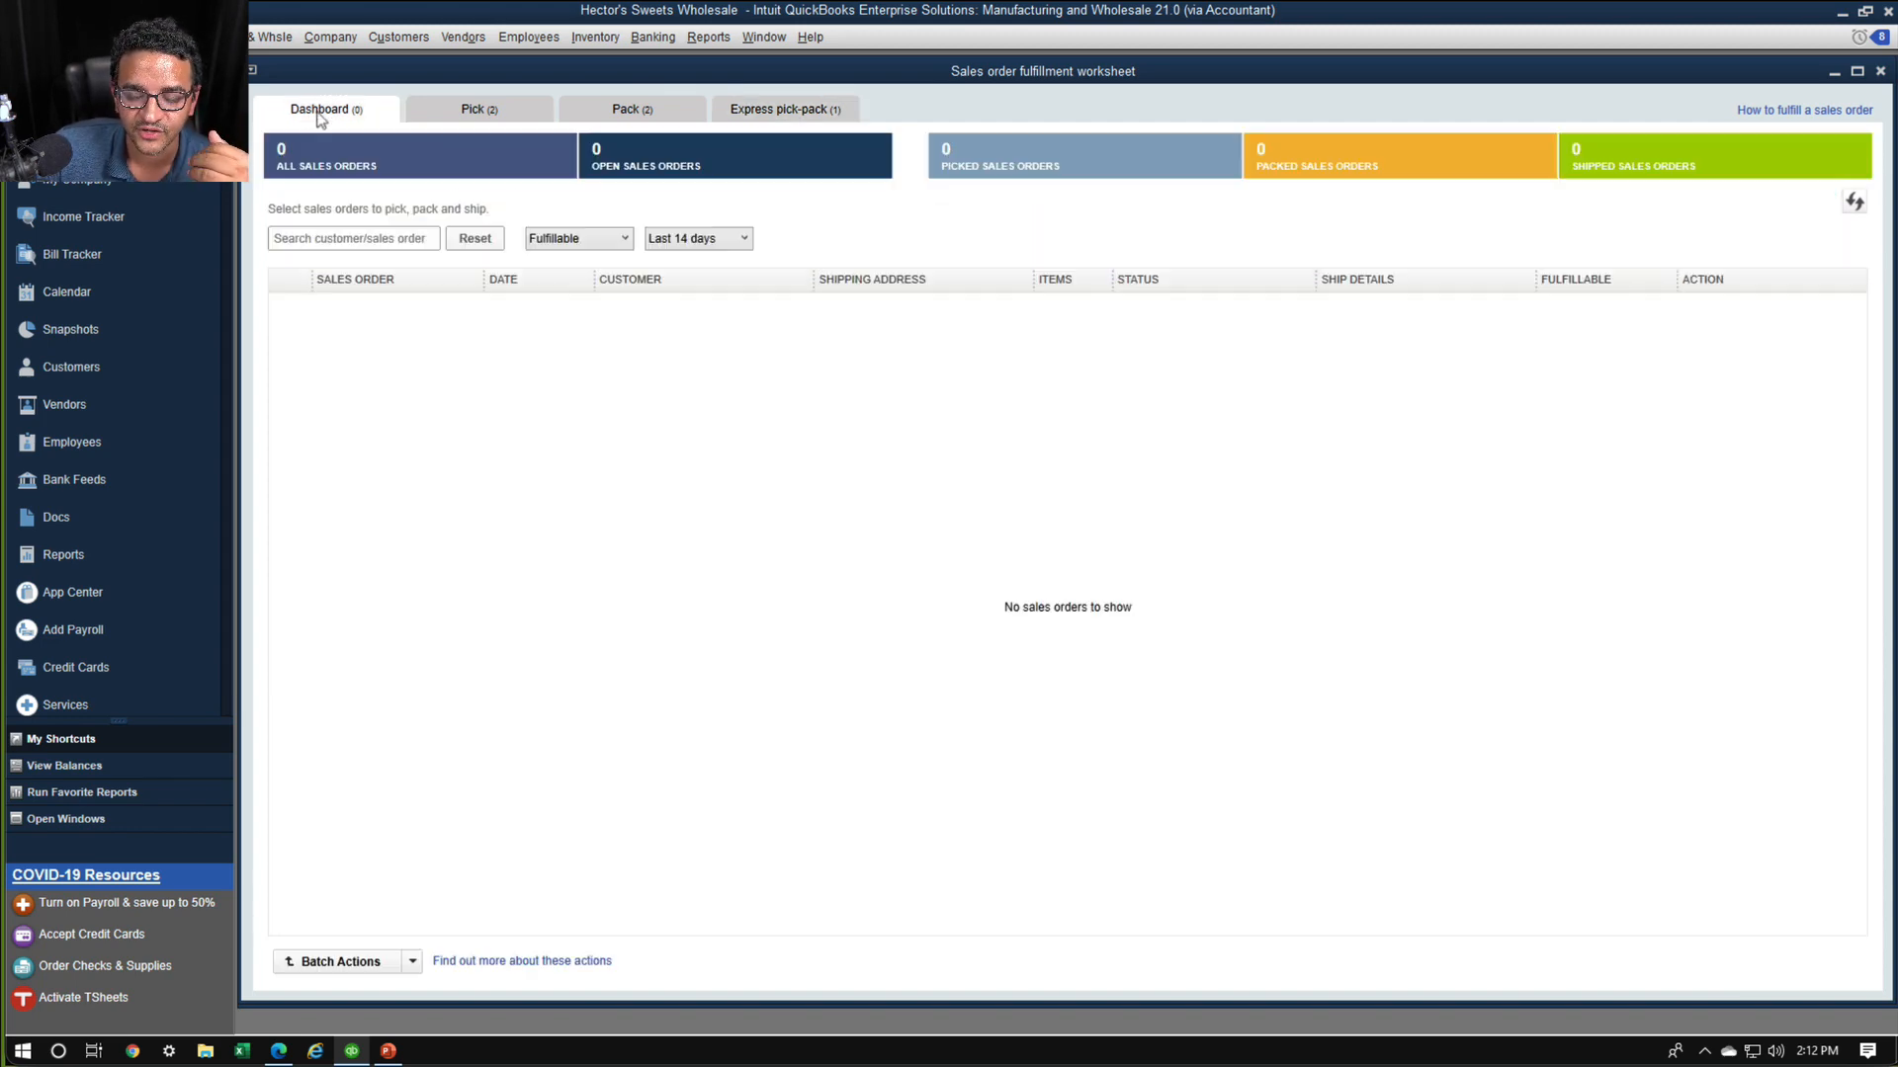
left_click(572, 240)
left_click(612, 199)
left_click(638, 108)
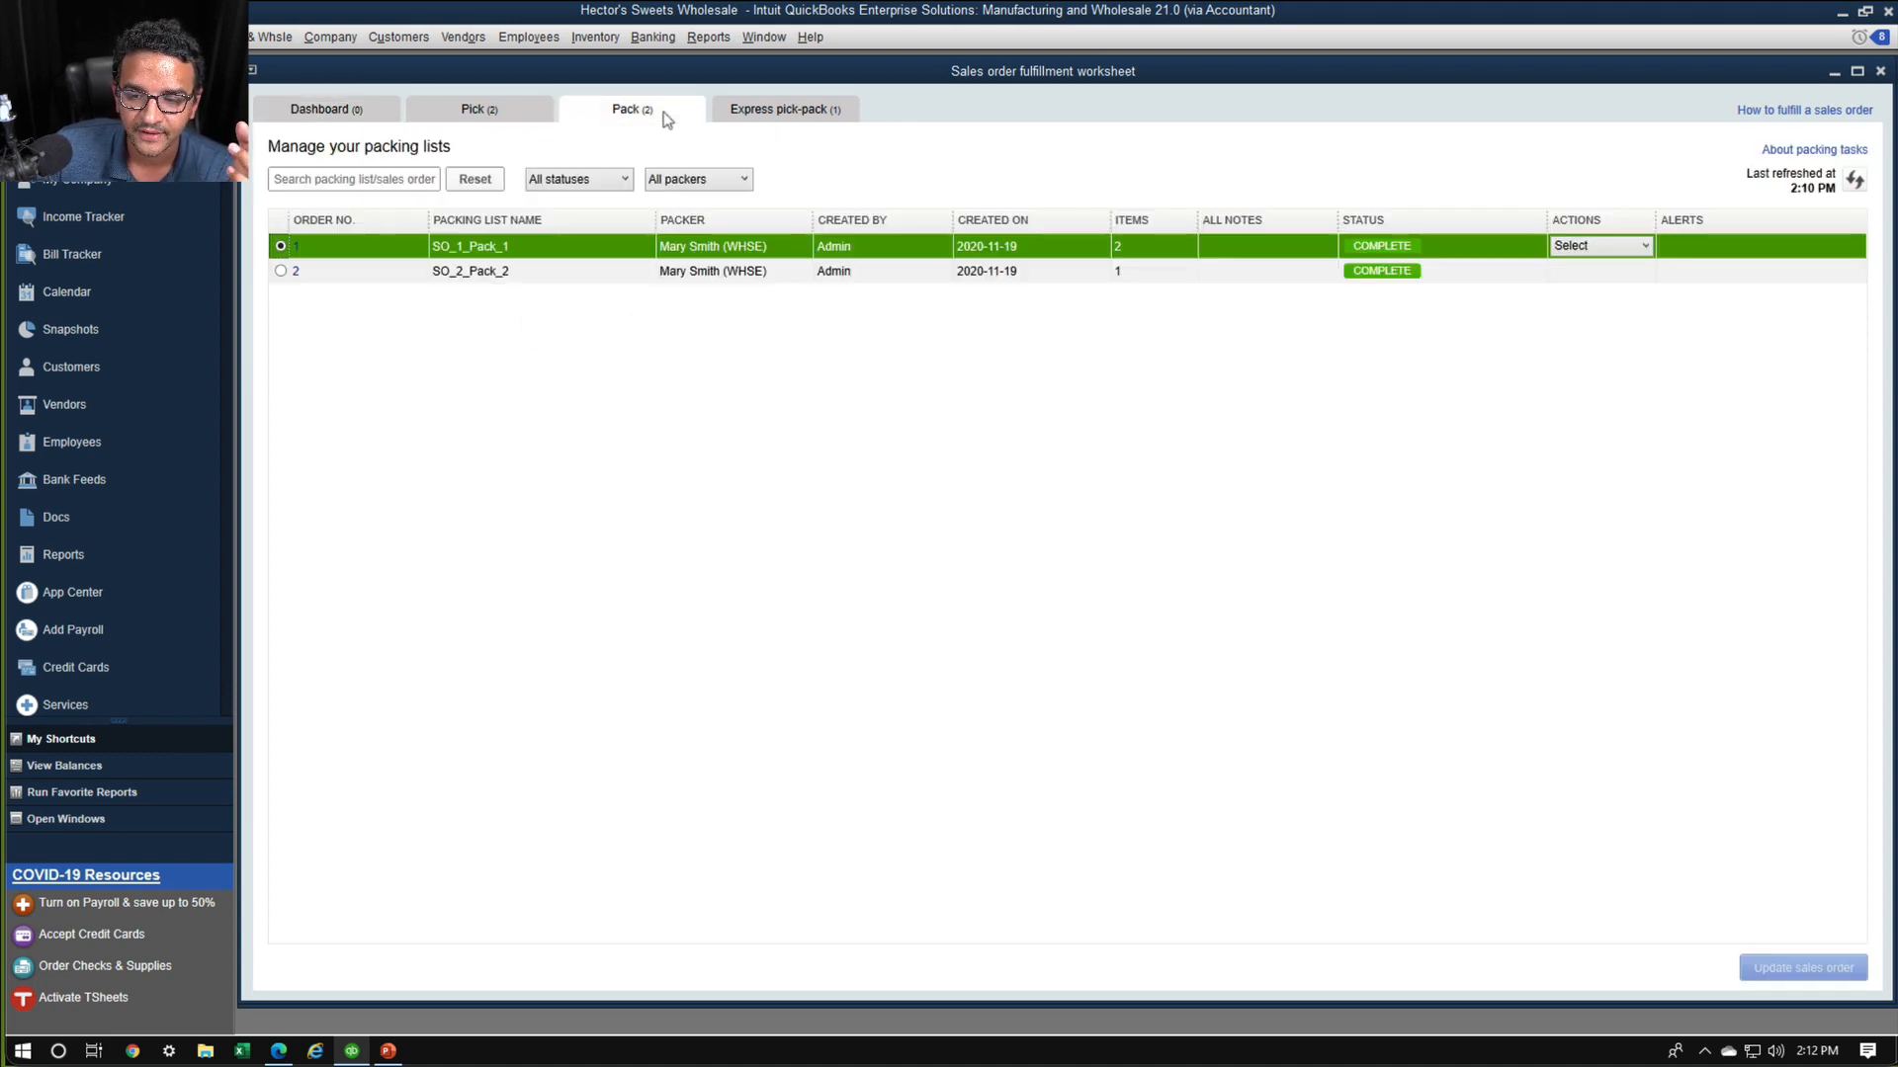
left_click(319, 111)
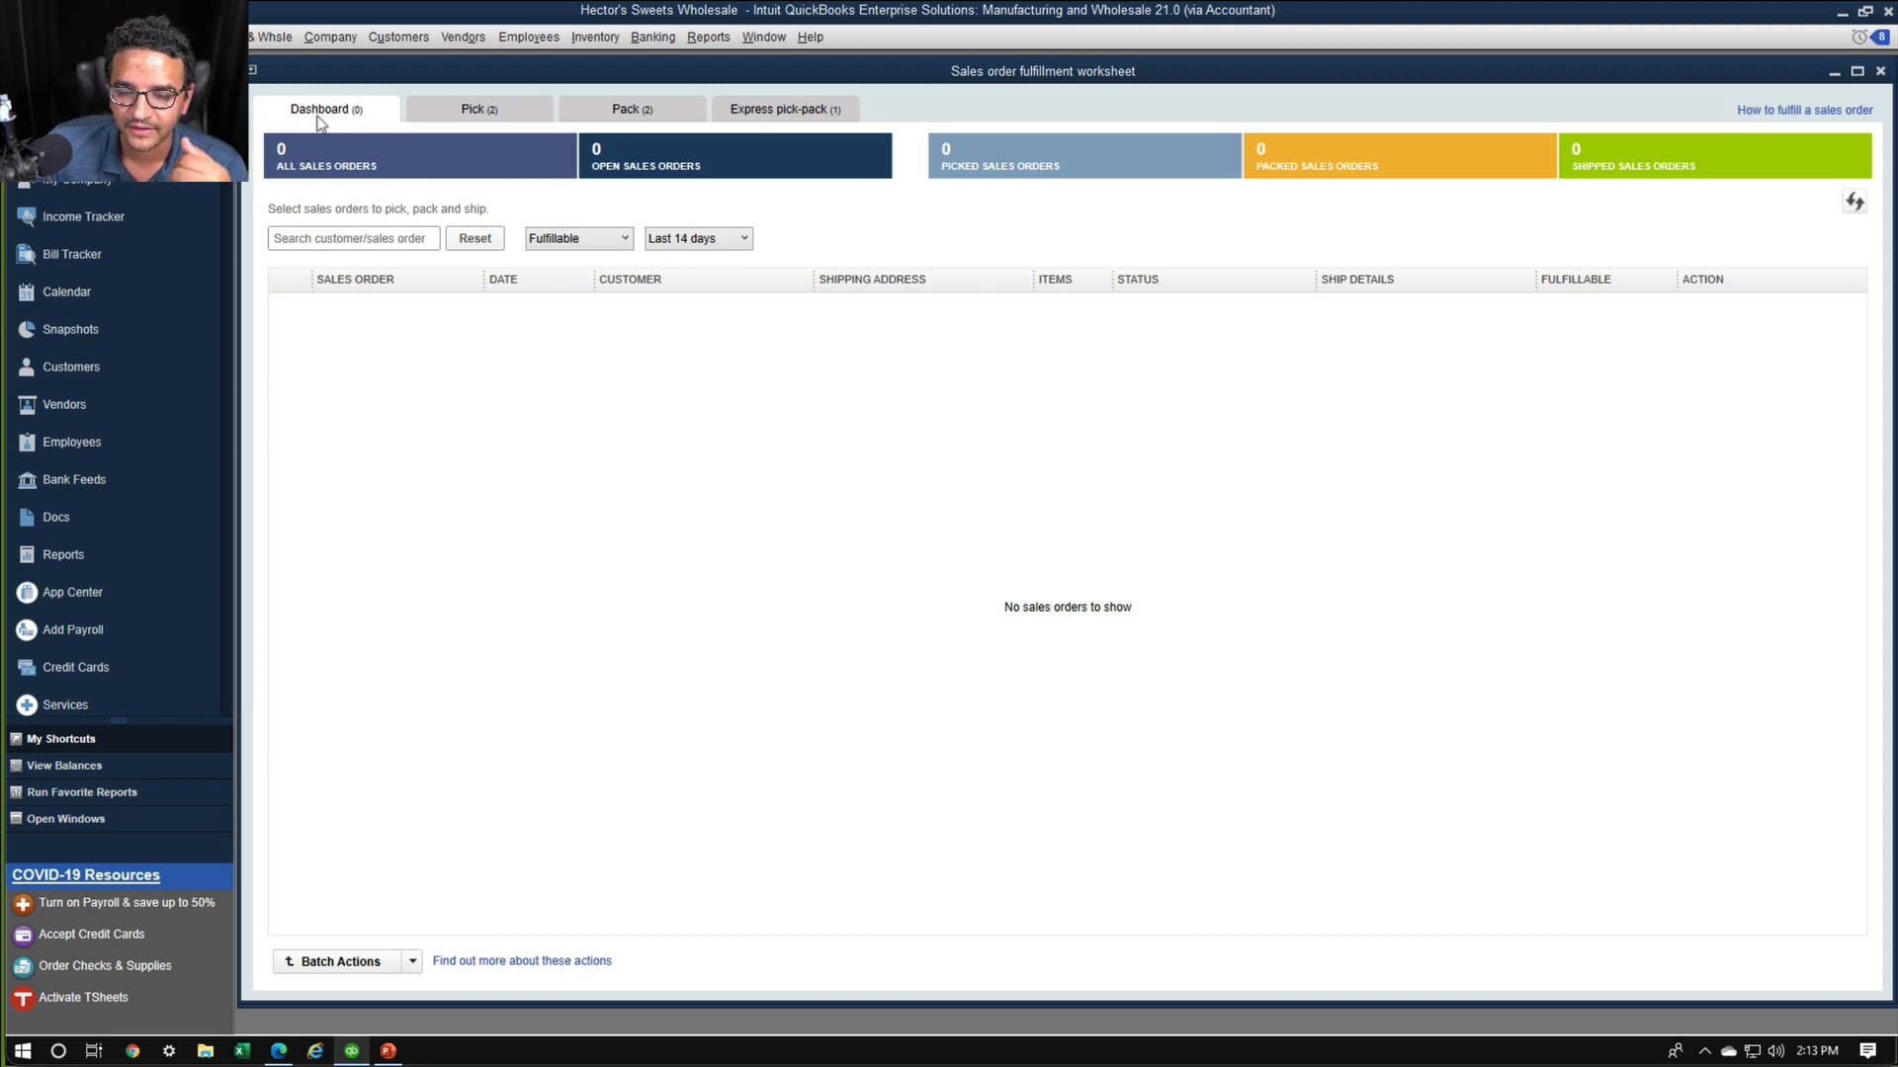